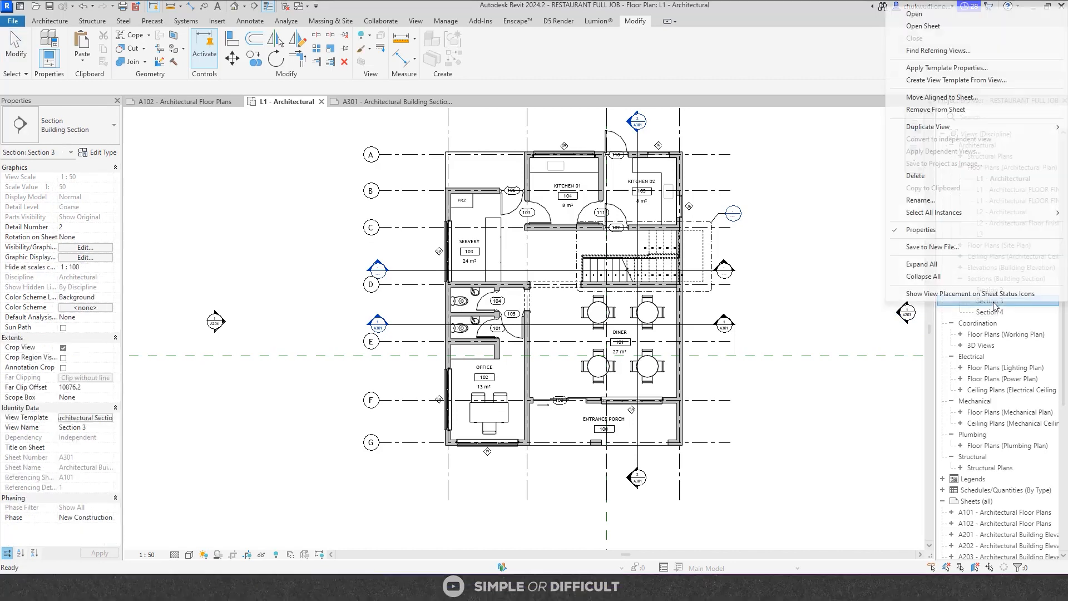
Toggle the sheet placement status icons for views and select the A1 metric titleblock for a new sheet.
{"action": "left_click", "coordinate": [934, 294]}
{"action": "scroll", "coordinate": [829, 323], "scroll_direction": "down", "scroll_amount": 5}
{"action": "left_click", "coordinate": [827, 328]}
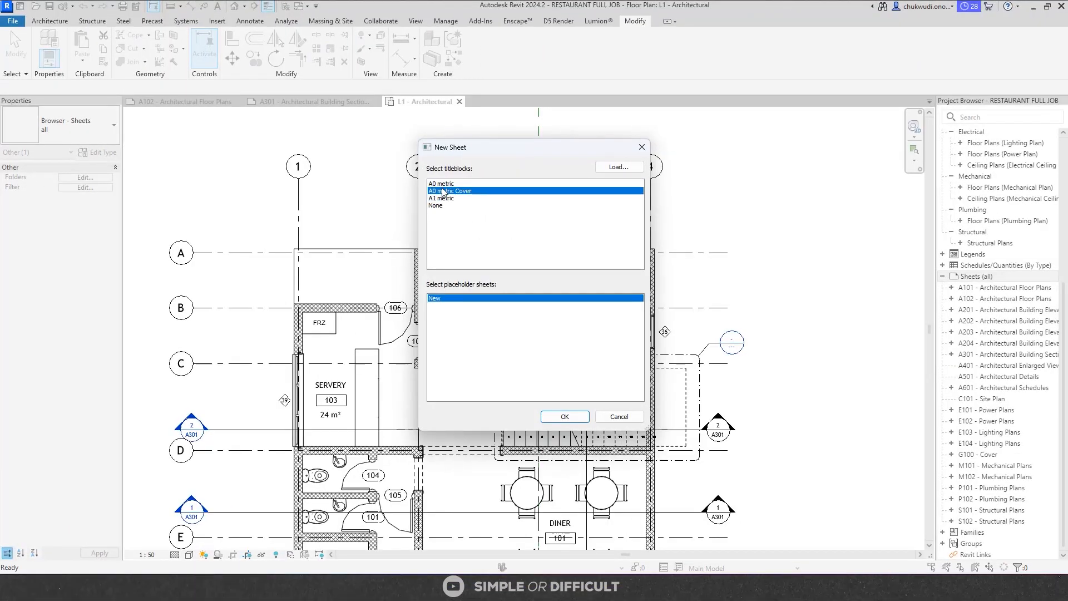
{"action": "left_click", "coordinate": [442, 199]}
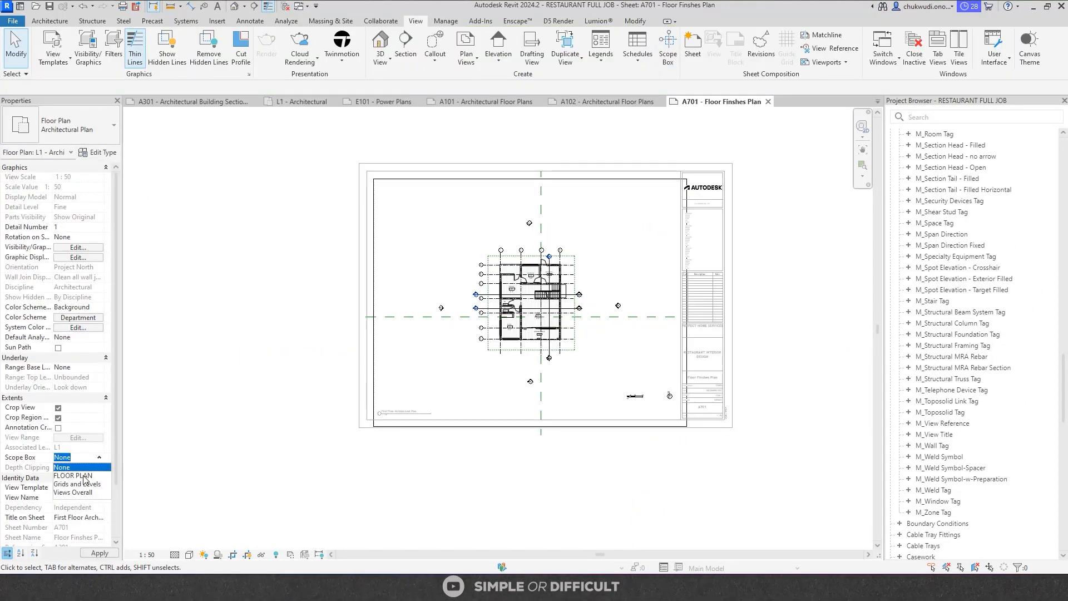
Bring up the available actions for sheet A701 - Floor Finshes Plan in the sheet list.
{"action": "left_click", "coordinate": [479, 300]}
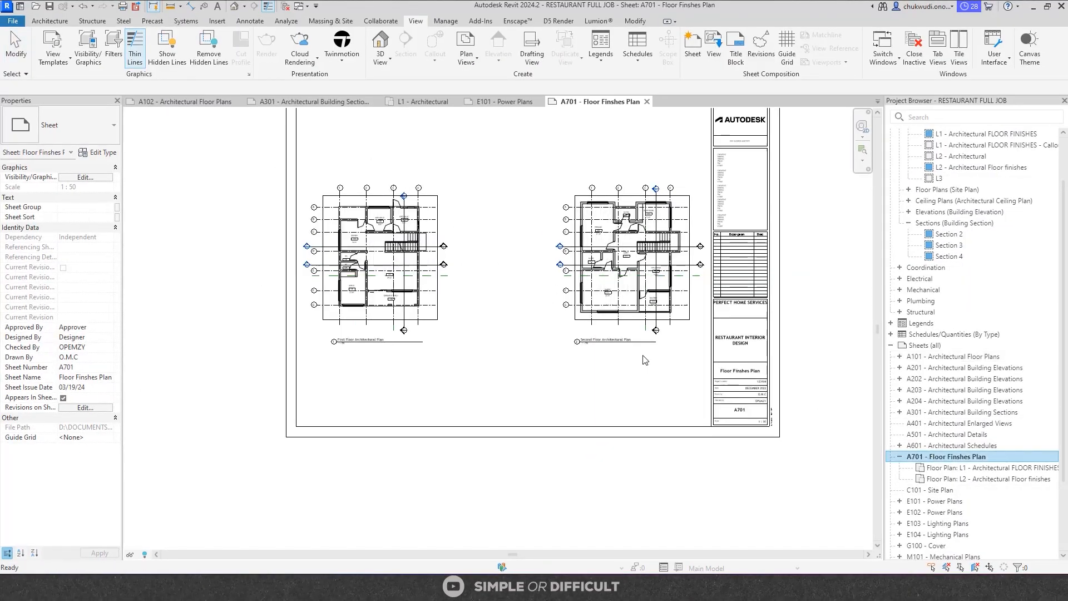
{"action": "right_click", "coordinate": [971, 457]}
{"action": "mouse_move", "coordinate": [959, 301]}
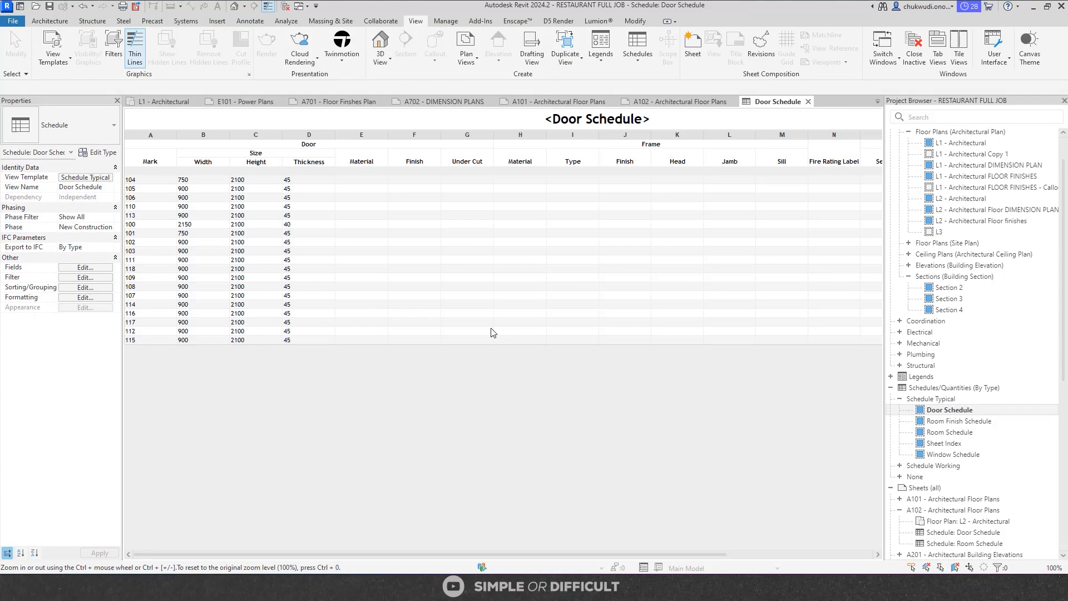
Enable Filter by sheet in the Door Schedule's filter settings and apply the change.
{"action": "left_click", "coordinate": [84, 277]}
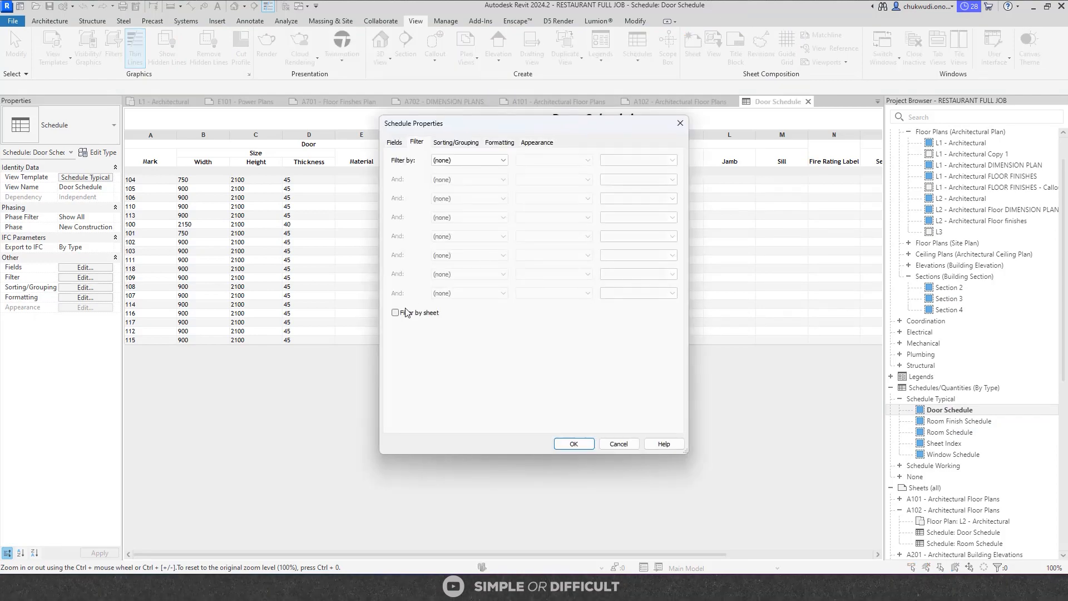
{"action": "left_click", "coordinate": [395, 313]}
{"action": "left_click", "coordinate": [574, 444]}
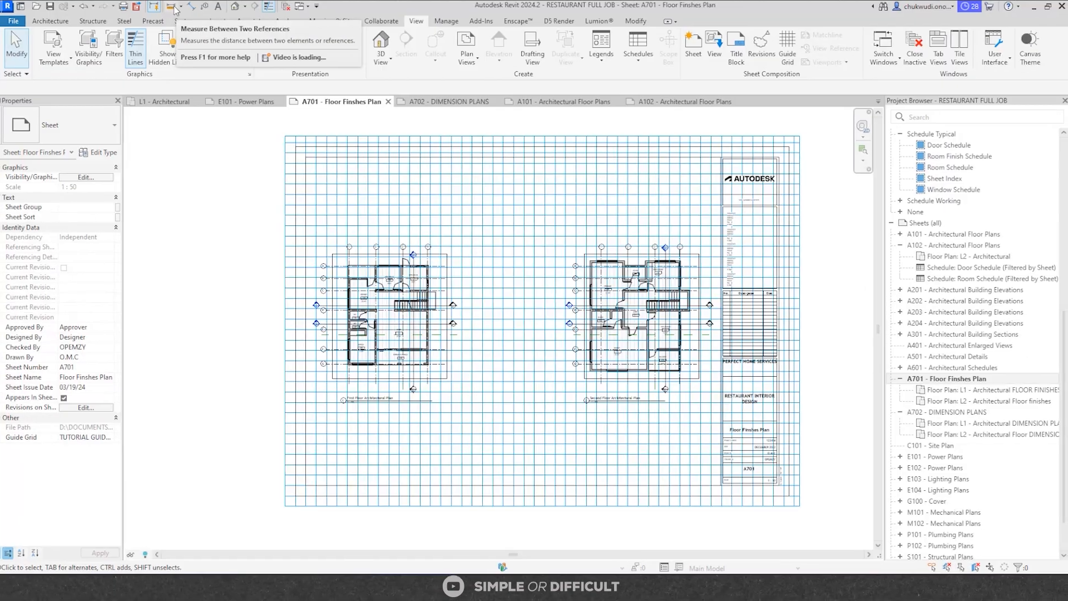
Start a measurement between two references on sheet A701, around the first floor plan's intersection with grid A.
{"action": "left_click", "coordinate": [173, 8]}
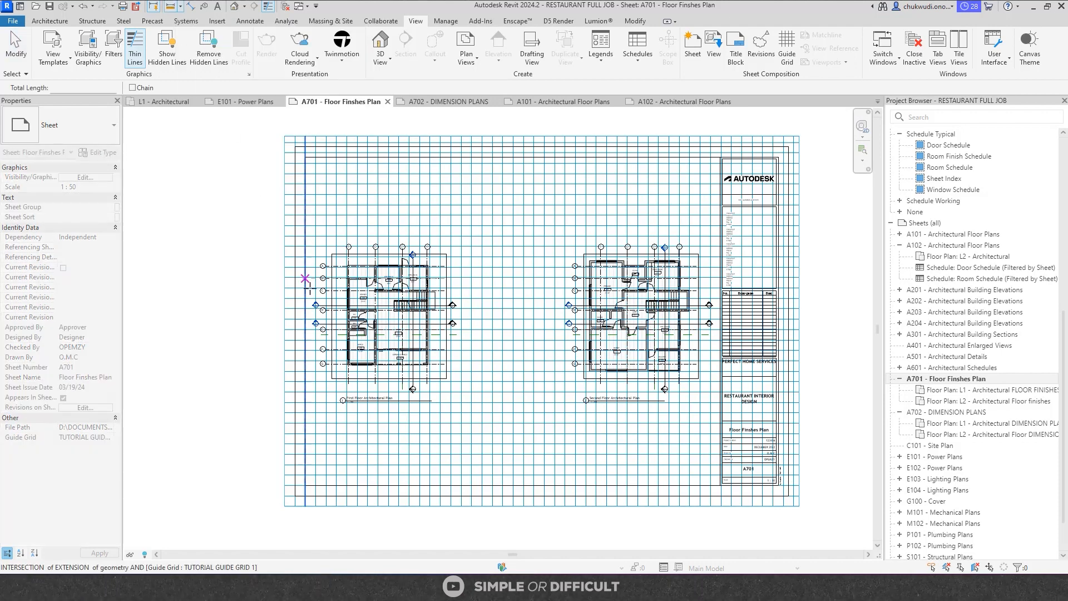
{"action": "scroll", "coordinate": [305, 278], "scroll_direction": "up", "scroll_amount": 10}
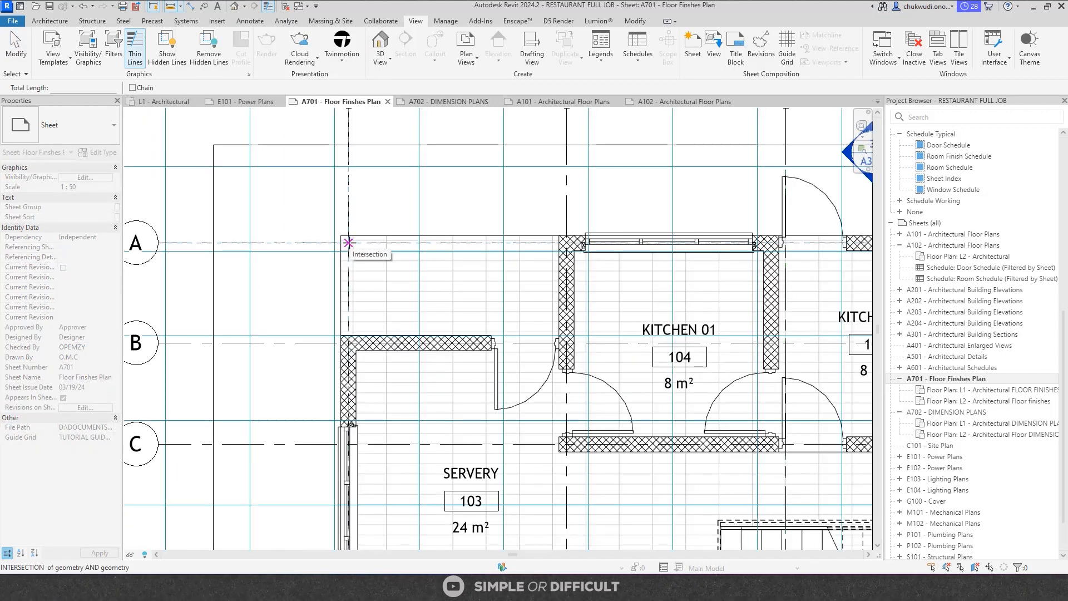
{"action": "scroll", "coordinate": [349, 243], "scroll_direction": "down", "scroll_amount": 8}
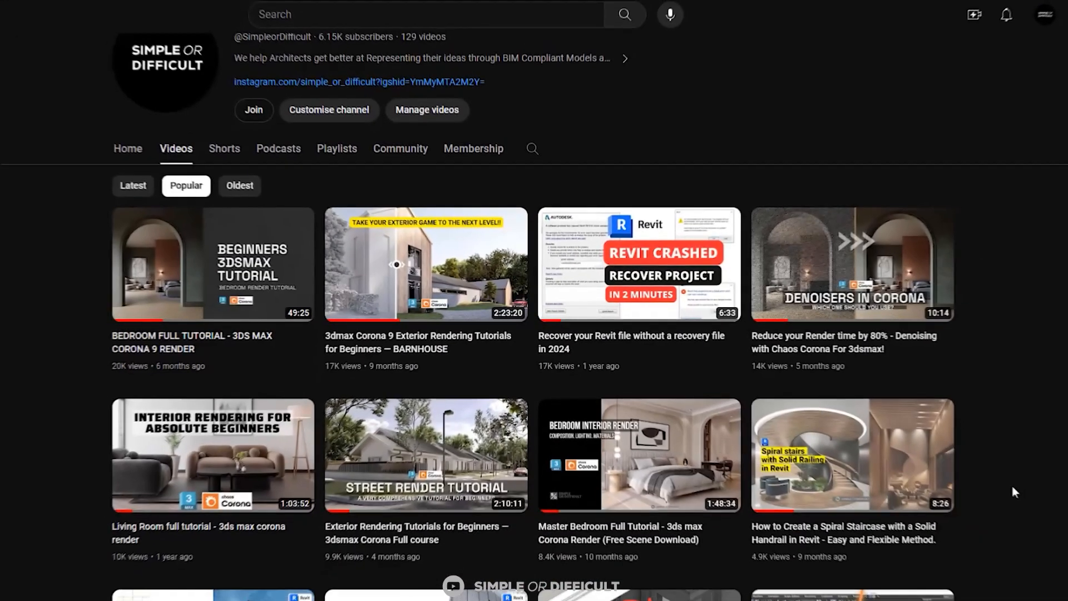
{"action": "scroll", "coordinate": [1011, 483], "scroll_direction": "down", "scroll_amount": 12}
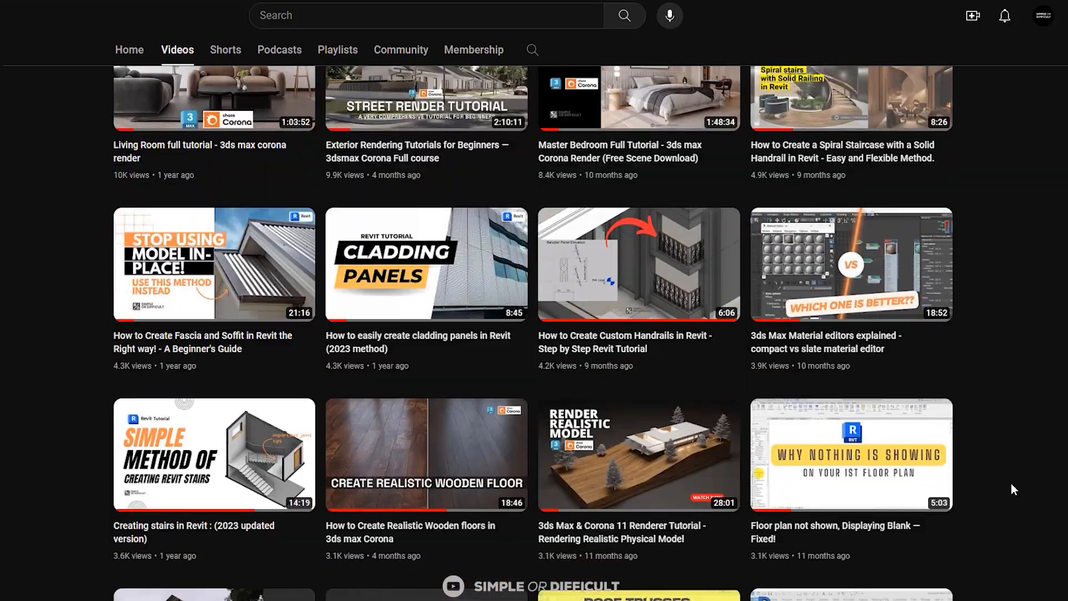
{"action": "scroll", "coordinate": [1011, 489], "scroll_direction": "down", "scroll_amount": 9}
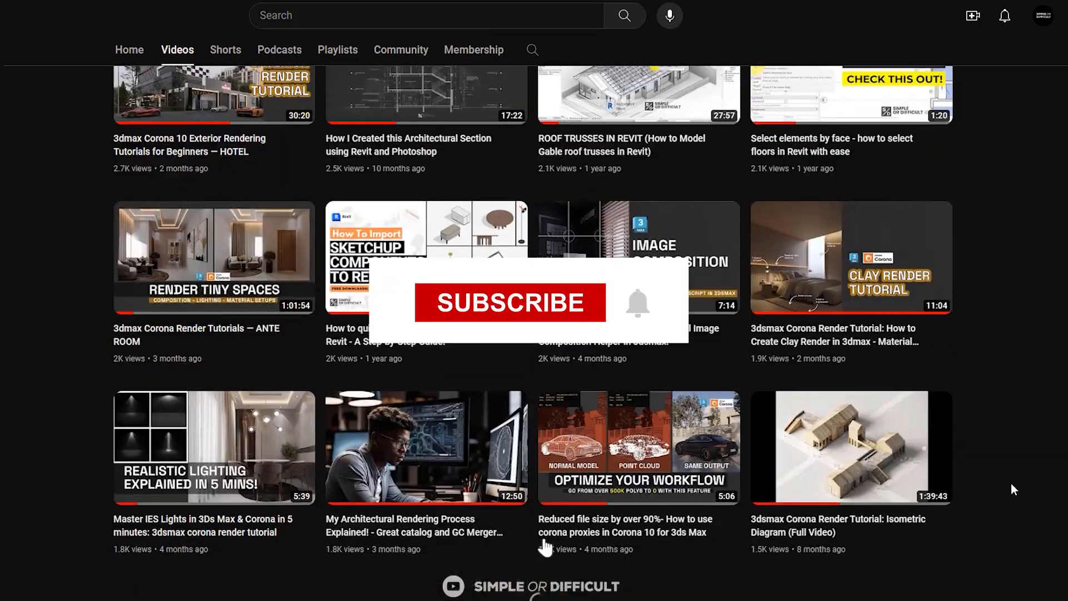
{"action": "scroll", "coordinate": [1011, 484], "scroll_direction": "down", "scroll_amount": 18}
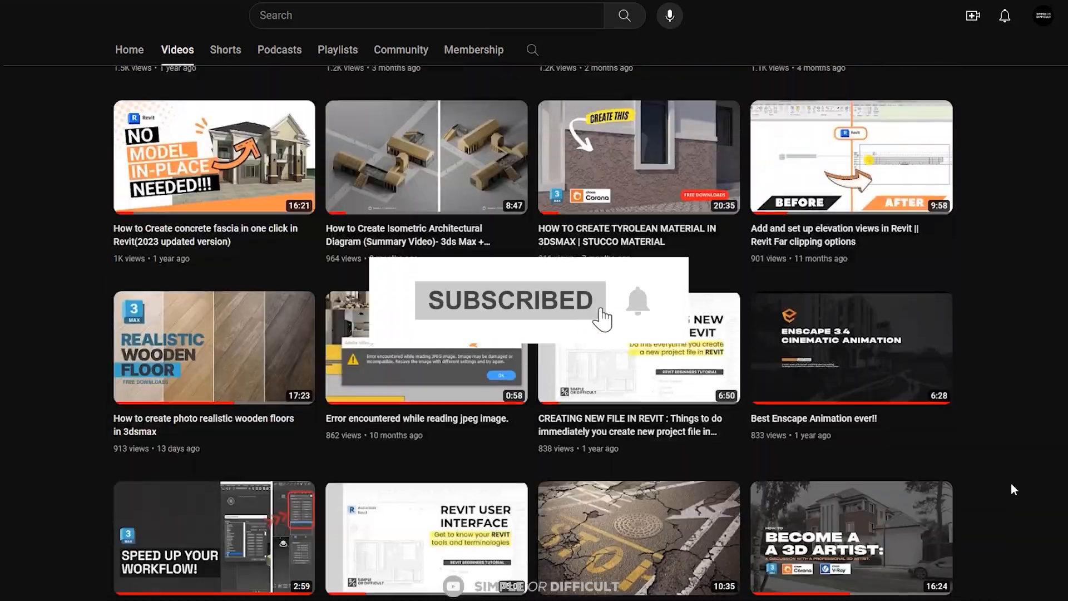
{"action": "scroll", "coordinate": [1012, 488], "scroll_direction": "down", "scroll_amount": 11}
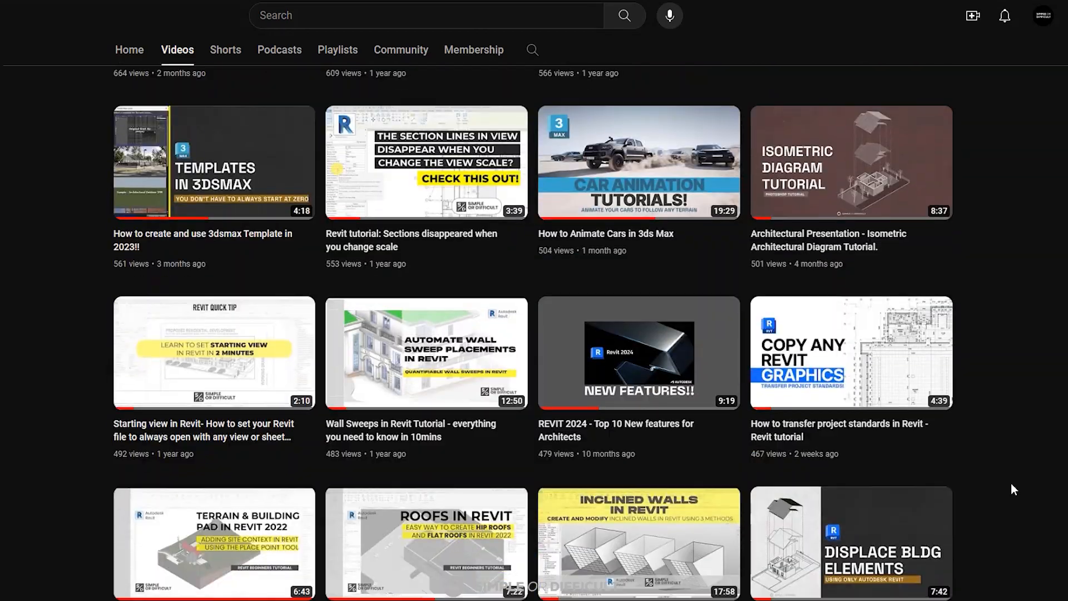
{"action": "scroll", "coordinate": [1010, 488], "scroll_direction": "down", "scroll_amount": 7}
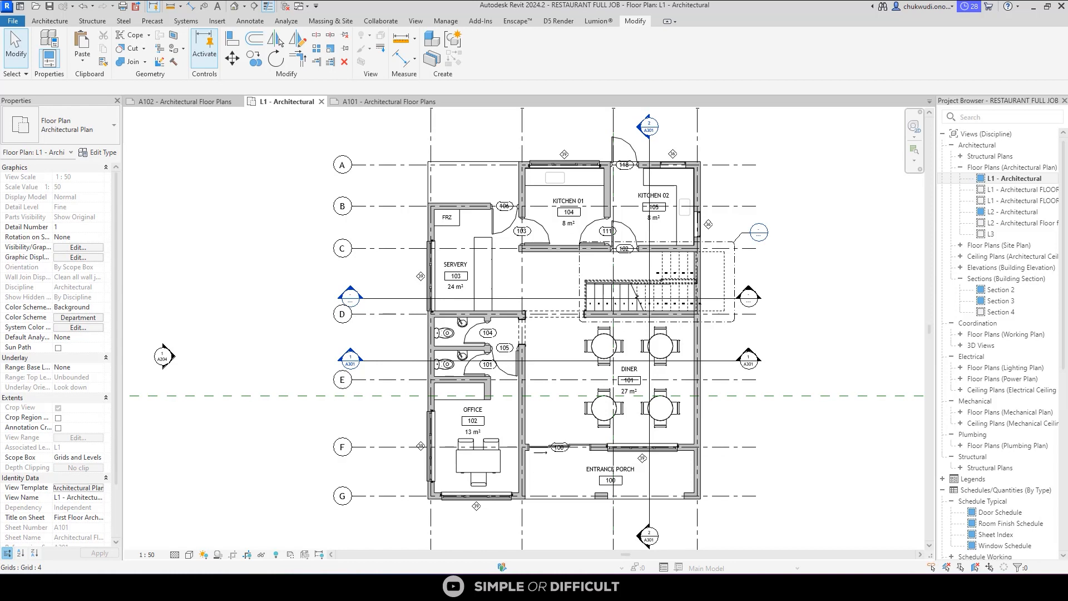
Examine the section, elevation and callout markers placed around the L1 - Architectural floor plan.
{"action": "scroll", "coordinate": [374, 320], "scroll_direction": "up", "scroll_amount": 3}
{"action": "scroll", "coordinate": [312, 355], "scroll_direction": "down", "scroll_amount": 4}
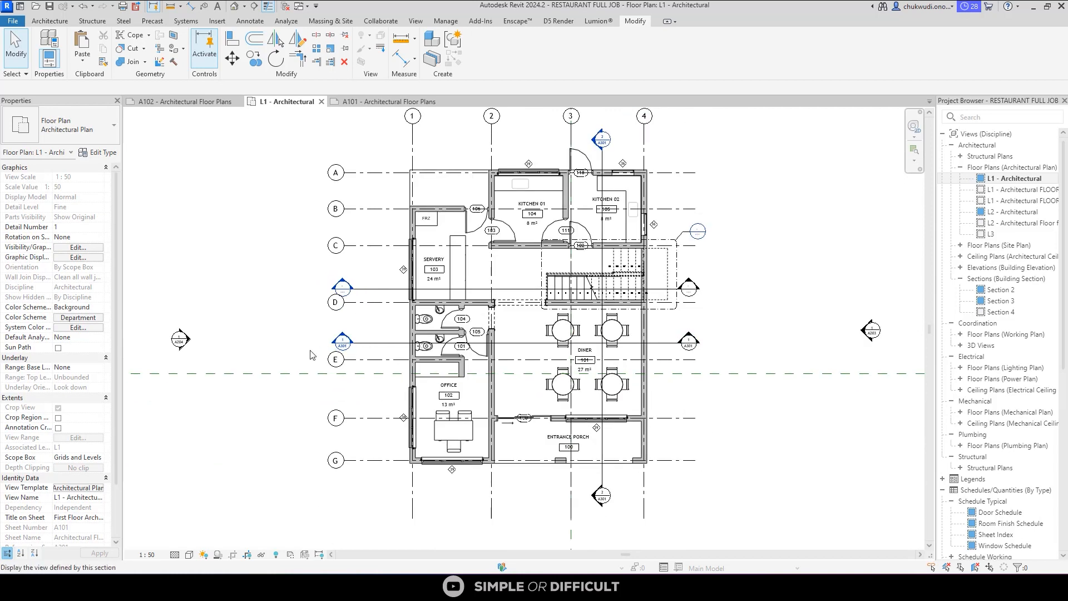
{"action": "scroll", "coordinate": [313, 355], "scroll_direction": "up", "scroll_amount": 3}
{"action": "scroll", "coordinate": [312, 355], "scroll_direction": "down", "scroll_amount": 2}
{"action": "middle_click_drag", "start_coordinate": [299, 316], "coordinate": [315, 434]}
{"action": "scroll", "coordinate": [315, 434], "scroll_direction": "down", "scroll_amount": 3}
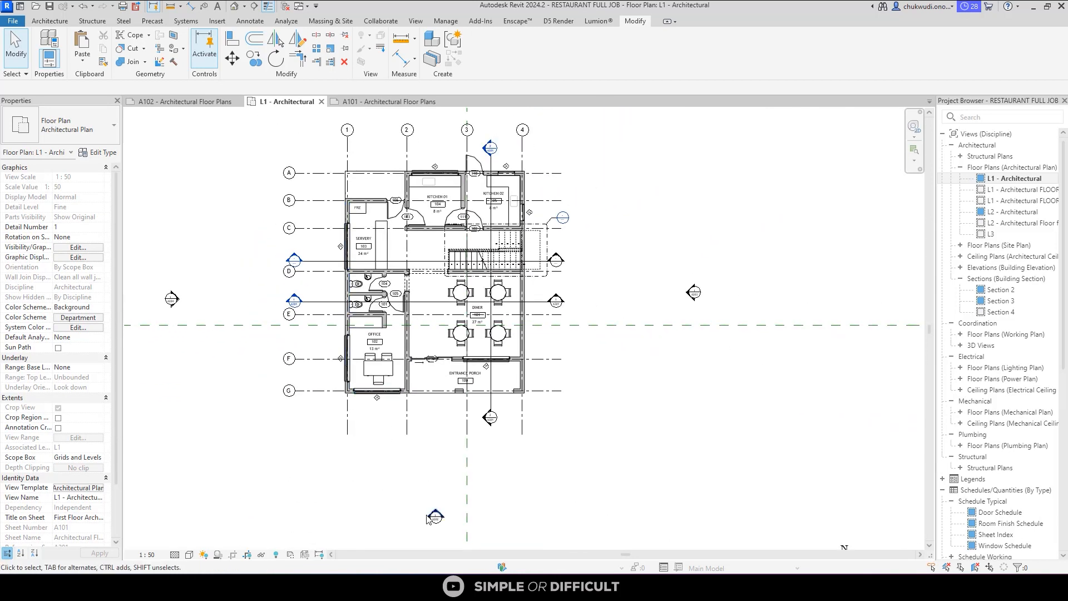
{"action": "scroll", "coordinate": [664, 295], "scroll_direction": "up", "scroll_amount": 5}
{"action": "scroll", "coordinate": [681, 297], "scroll_direction": "down", "scroll_amount": 3}
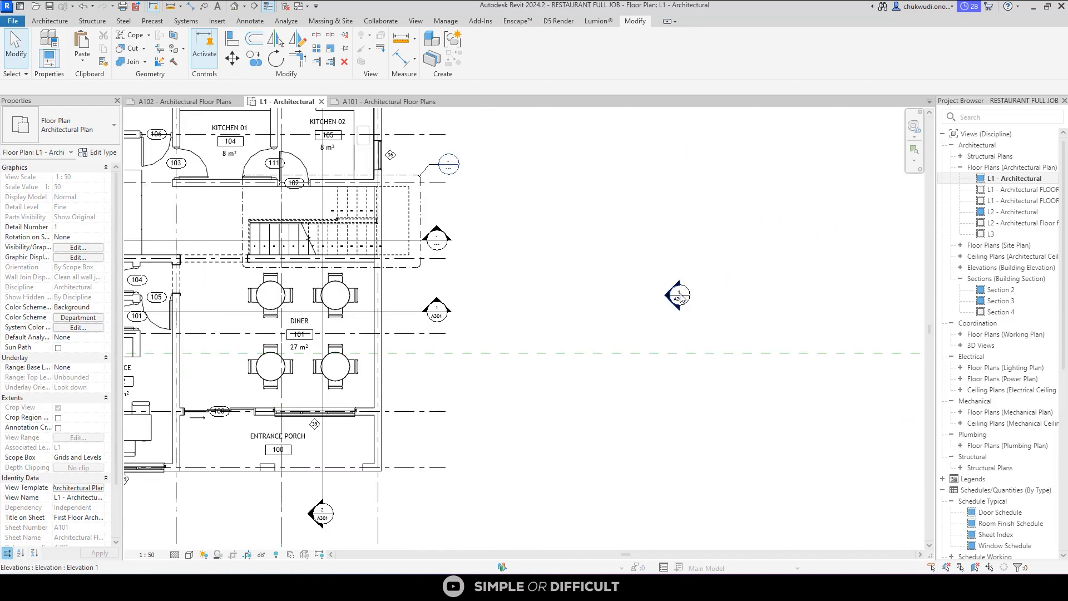
{"action": "scroll", "coordinate": [681, 298], "scroll_direction": "down", "scroll_amount": 3}
{"action": "scroll", "coordinate": [576, 255], "scroll_direction": "up", "scroll_amount": 4}
{"action": "scroll", "coordinate": [576, 255], "scroll_direction": "down", "scroll_amount": 2}
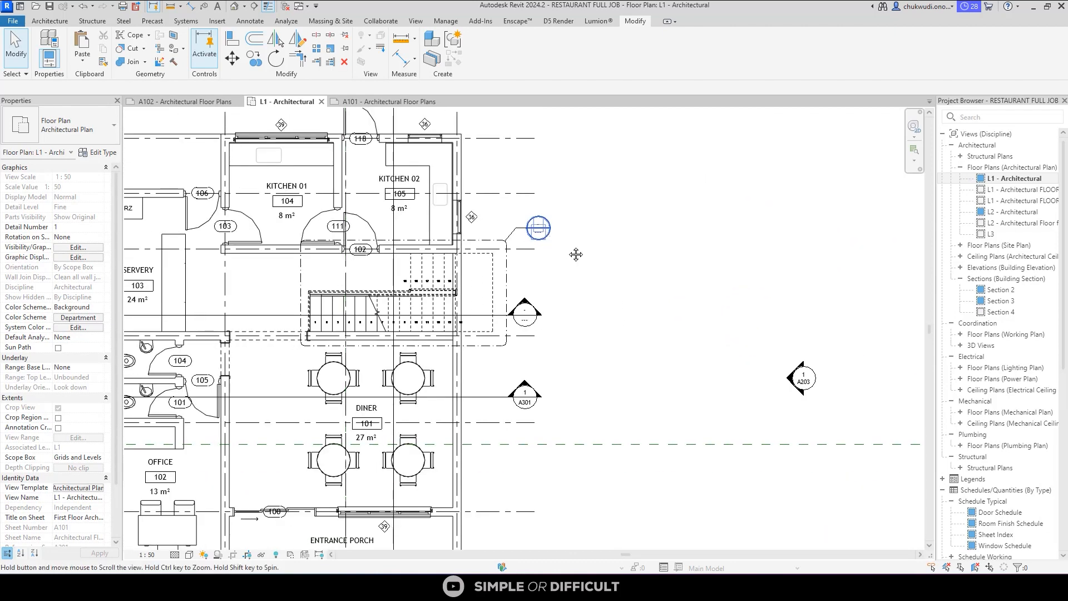
{"action": "middle_click_drag", "start_coordinate": [576, 254], "coordinate": [579, 256]}
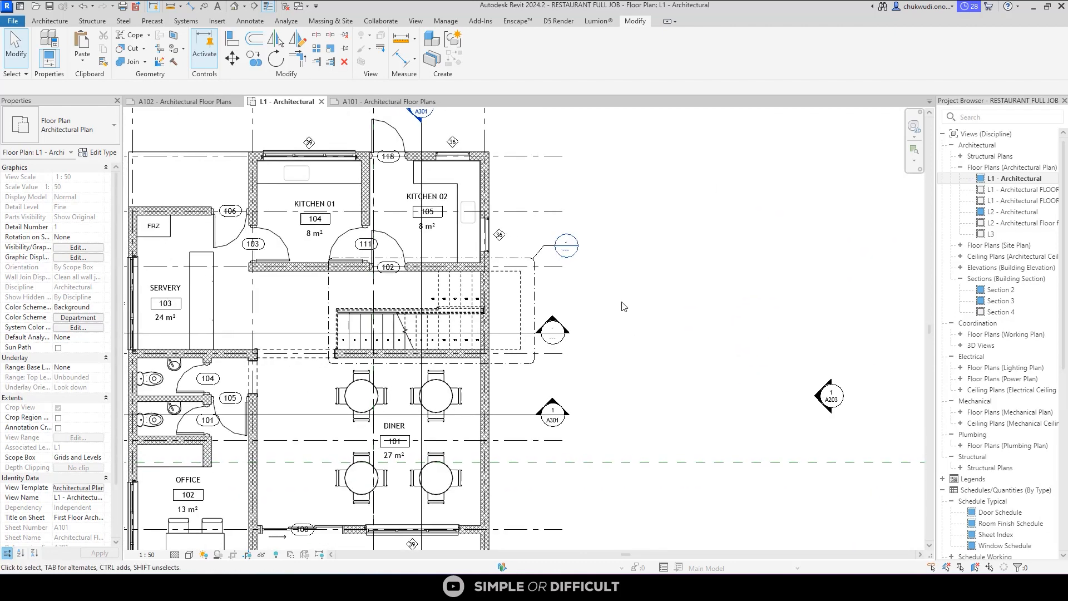
{"action": "scroll", "coordinate": [580, 256], "scroll_direction": "down", "scroll_amount": 3}
{"action": "scroll", "coordinate": [321, 377], "scroll_direction": "up", "scroll_amount": 3}
Inspect the detail number and sheet number on the section marker beside grid E.
{"action": "scroll", "coordinate": [327, 361], "scroll_direction": "up", "scroll_amount": 5}
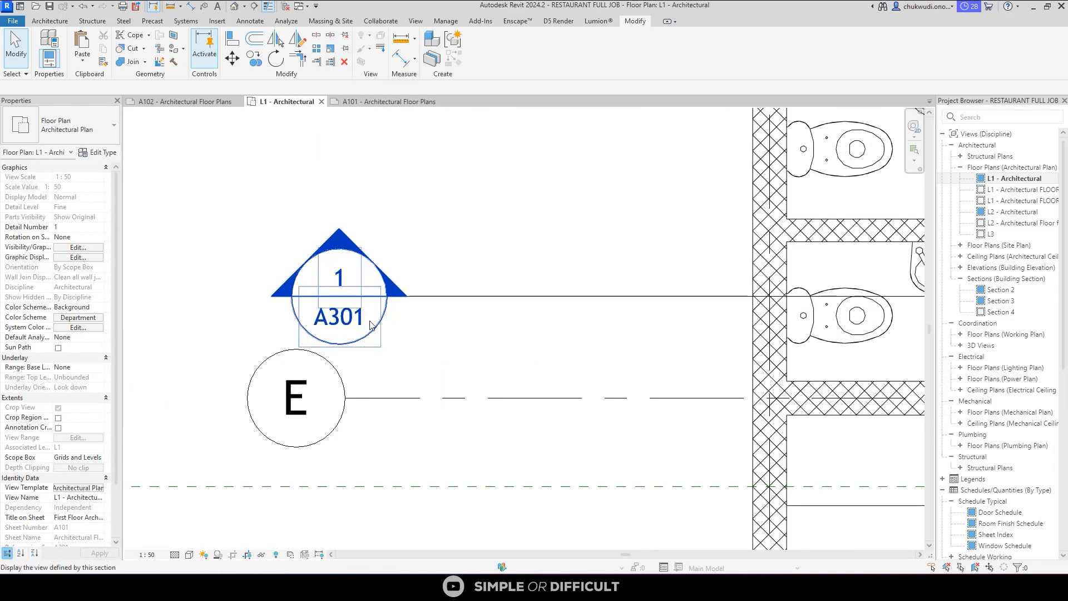
{"action": "scroll", "coordinate": [339, 328], "scroll_direction": "down", "scroll_amount": 2}
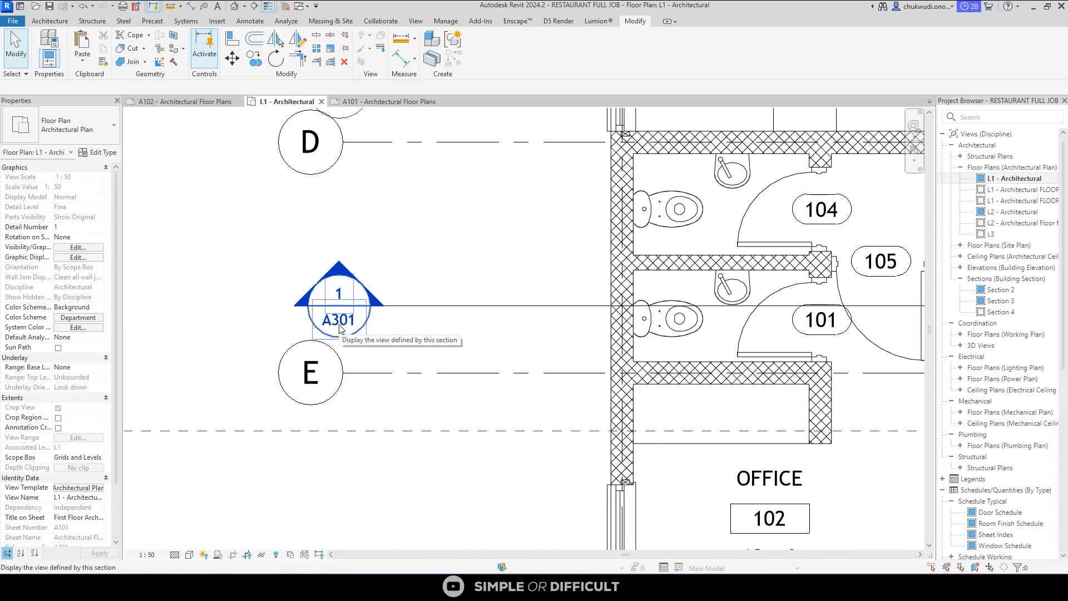
{"action": "scroll", "coordinate": [341, 329], "scroll_direction": "down", "scroll_amount": 2}
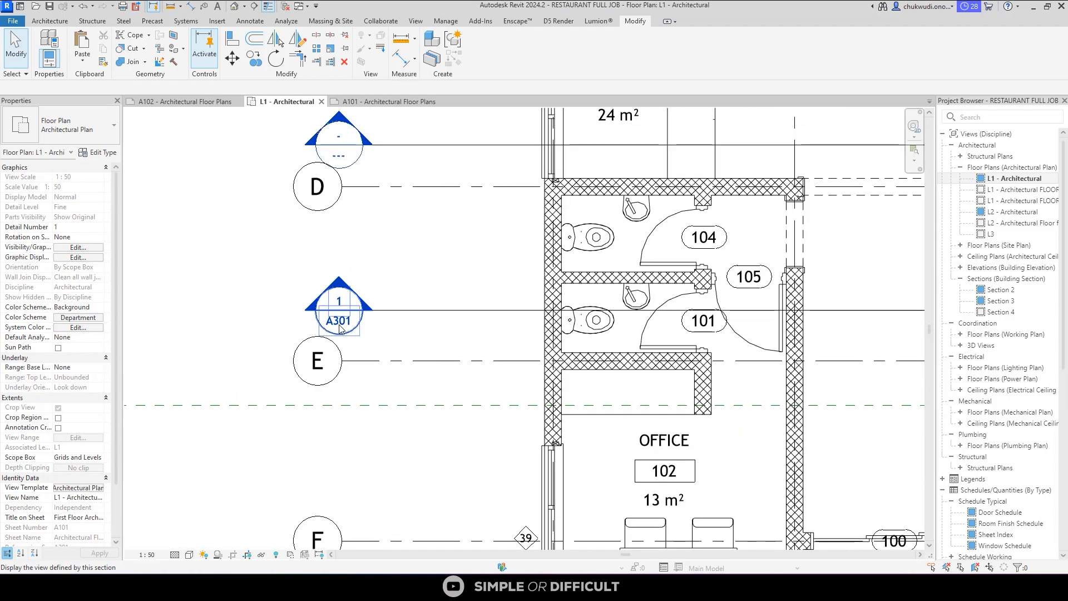
{"action": "scroll", "coordinate": [341, 329], "scroll_direction": "down", "scroll_amount": 2}
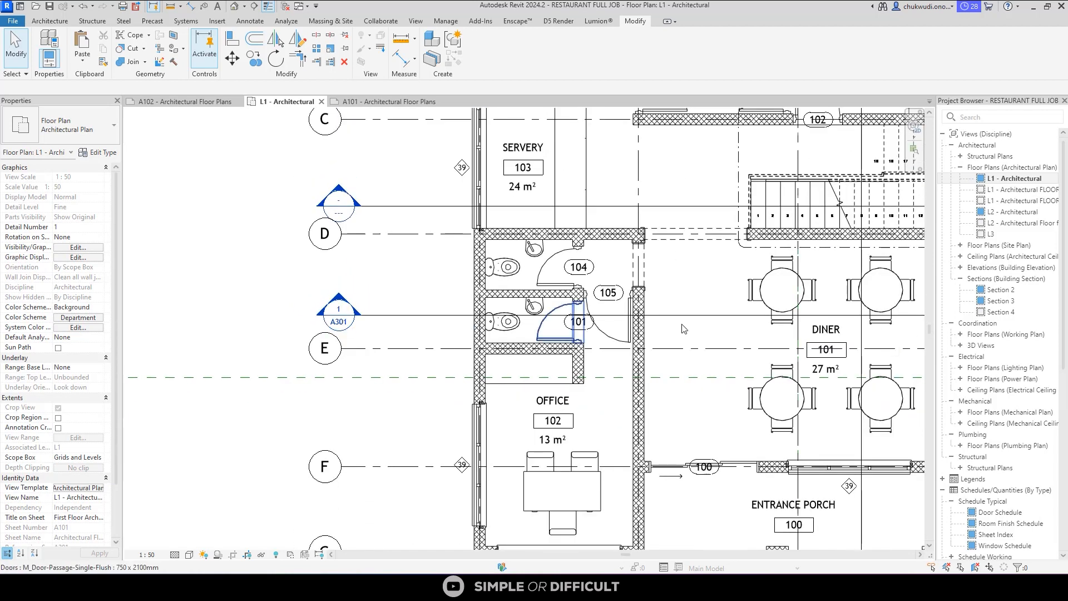
Collapse the Views, Schedules/Quantities and A301 branches of the Project Browser, keeping the sheet list expanded.
{"action": "left_click", "coordinate": [943, 134]}
{"action": "left_click", "coordinate": [943, 157]}
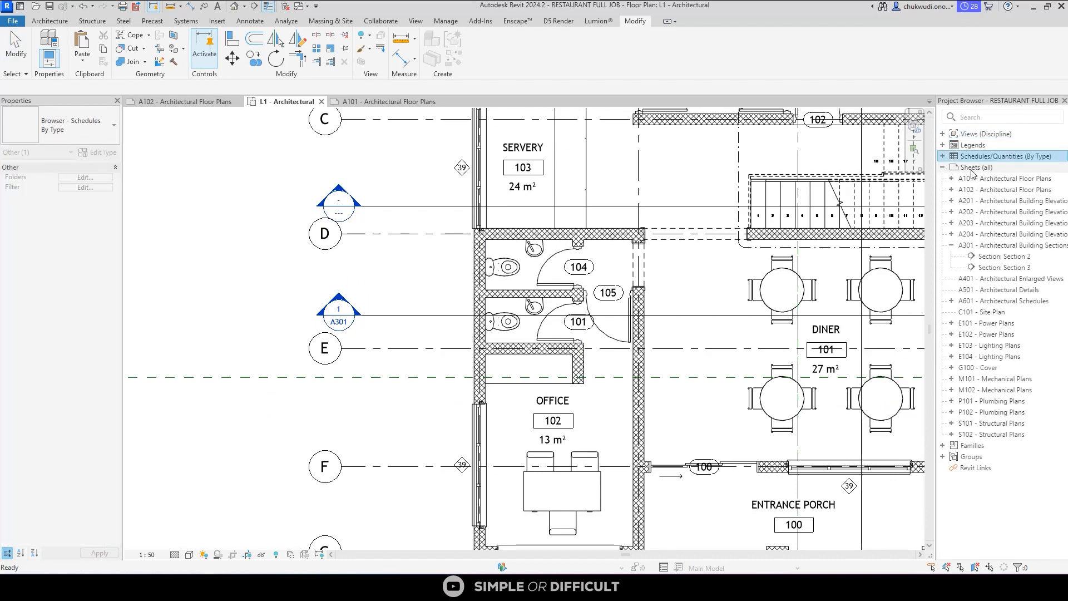
{"action": "left_click", "coordinate": [943, 167]}
{"action": "left_click", "coordinate": [944, 167]}
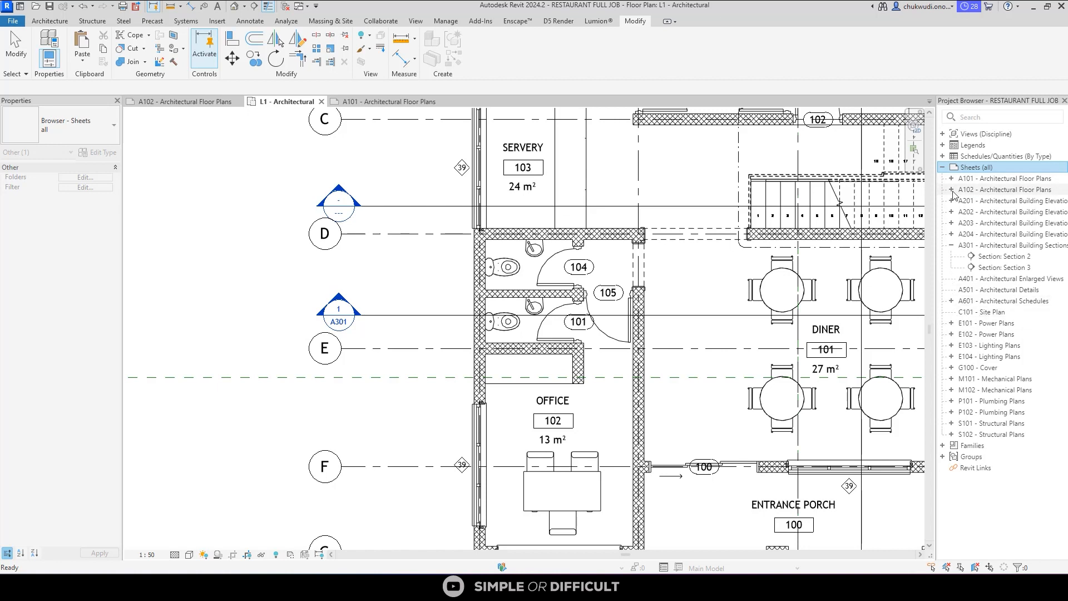
{"action": "left_click", "coordinate": [952, 247]}
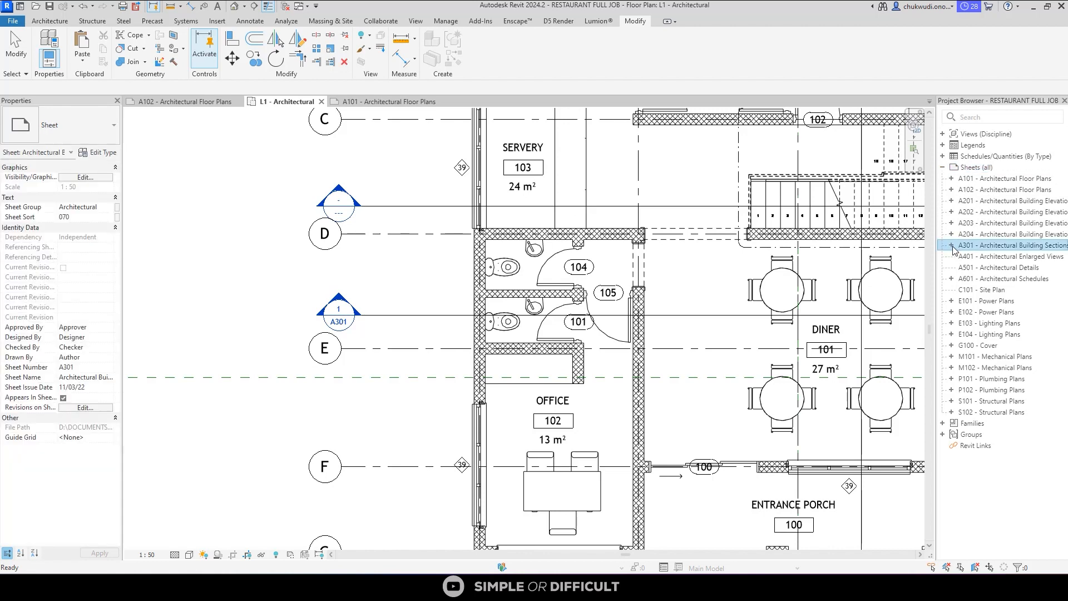
{"action": "scroll", "coordinate": [330, 327], "scroll_direction": "up", "scroll_amount": 2}
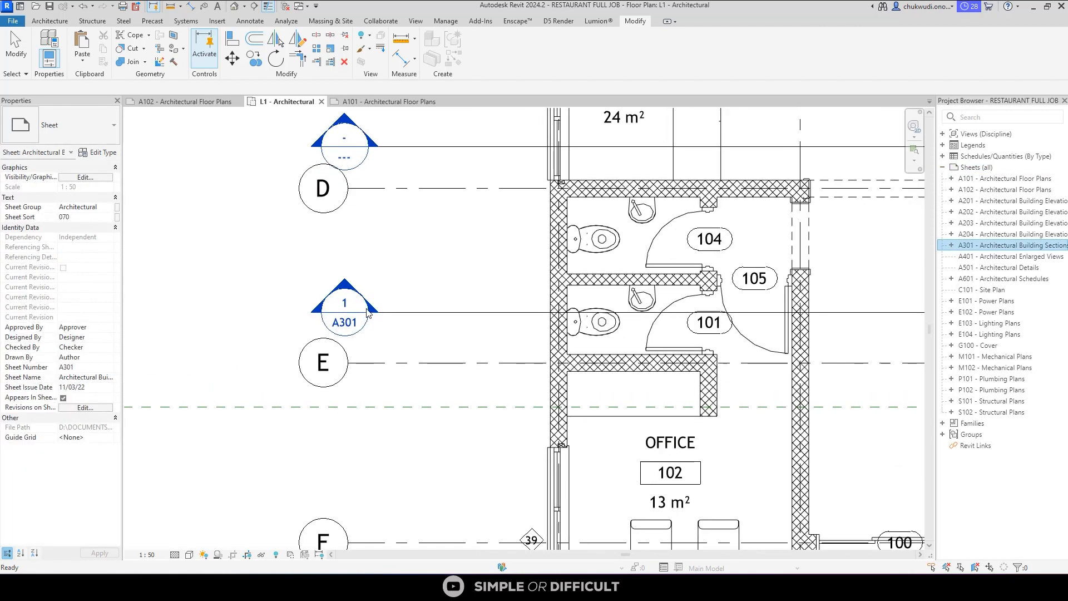
Open sheet A301 - Architectural Building Sections and examine the Section 2 and Section 3 views placed on it.
{"action": "double_click", "coordinate": [973, 250]}
{"action": "scroll", "coordinate": [278, 462], "scroll_direction": "up", "scroll_amount": 3}
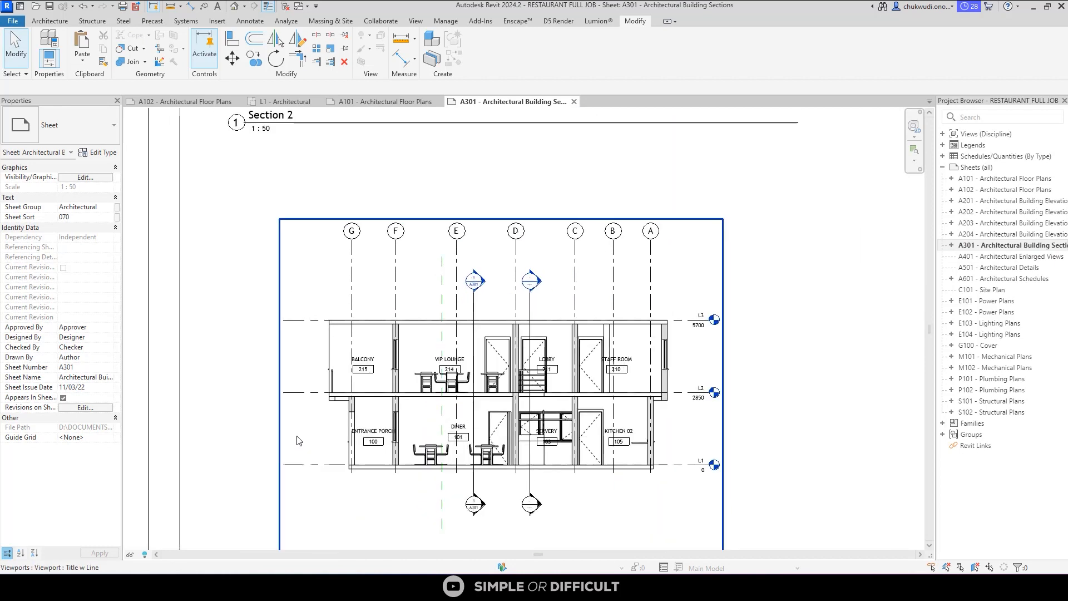
{"action": "middle_click_drag", "start_coordinate": [414, 421], "coordinate": [414, 292]}
{"action": "scroll", "coordinate": [411, 300], "scroll_direction": "down", "scroll_amount": 5}
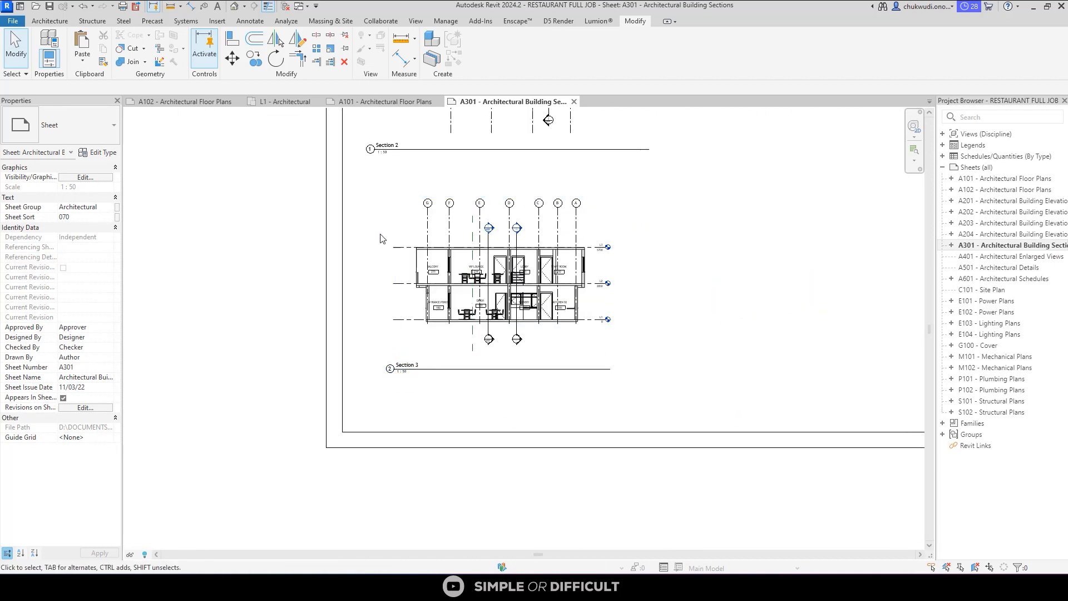
{"action": "scroll", "coordinate": [404, 317], "scroll_direction": "up", "scroll_amount": 2}
{"action": "scroll", "coordinate": [435, 247], "scroll_direction": "down", "scroll_amount": 3}
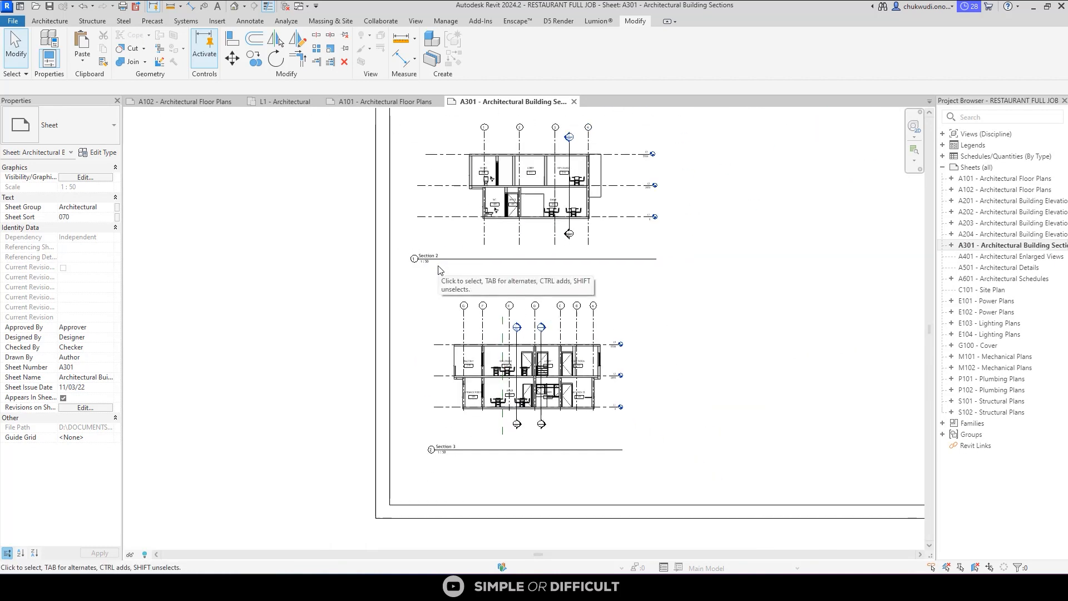
Close the A101 - Architectural Floor Plans sheet and return to the L1 - Architectural floor plan.
{"action": "left_click", "coordinate": [384, 102]}
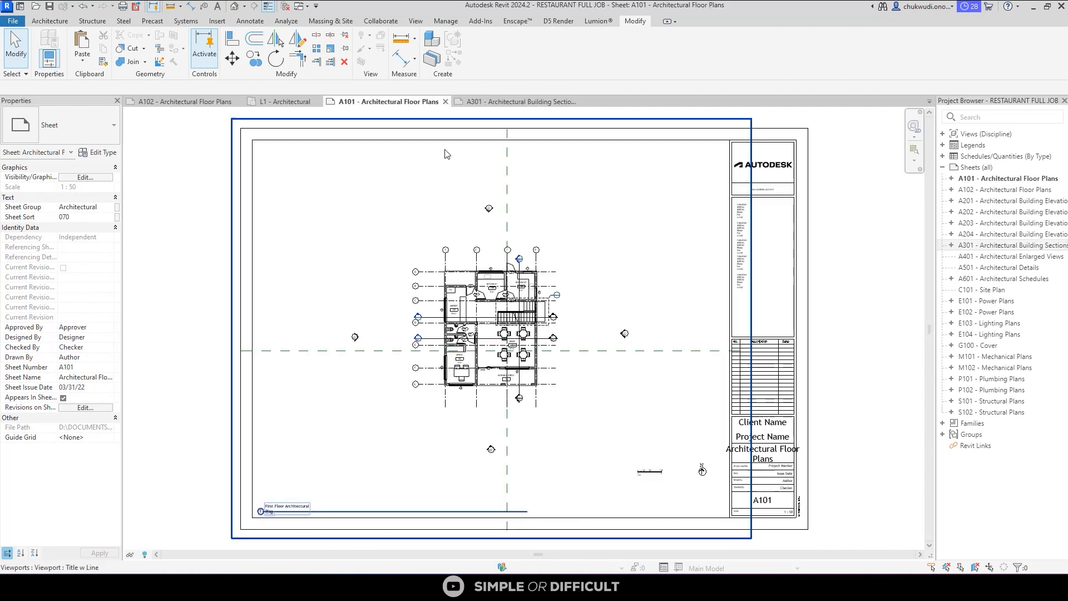
{"action": "left_click", "coordinate": [445, 103]}
{"action": "left_click", "coordinate": [288, 103]}
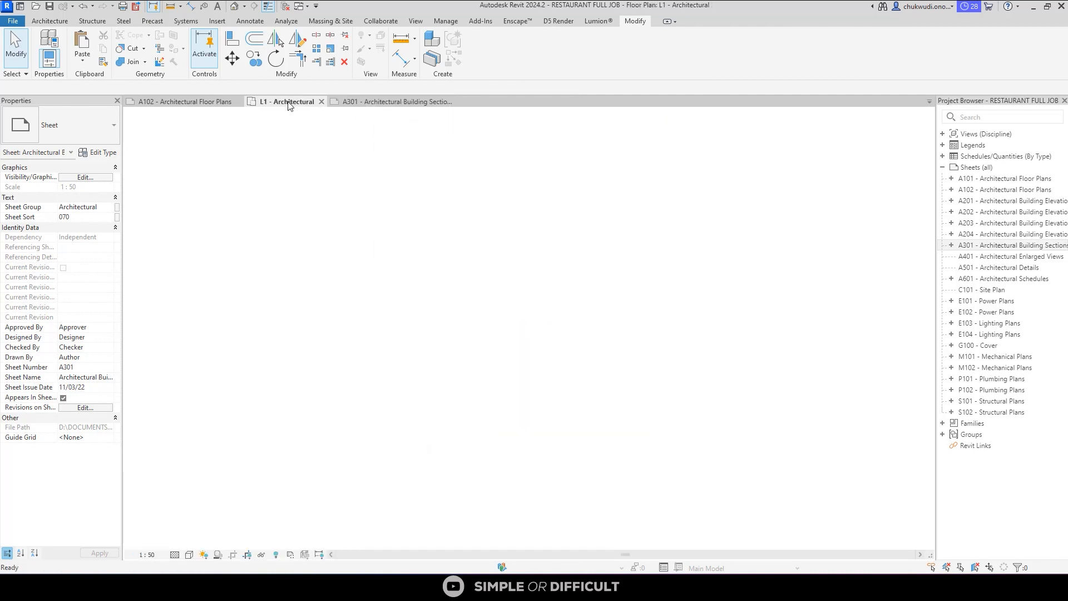
Compare the section marker above Kitchen 02 with the two section markers beside grids D and E.
{"action": "scroll", "coordinate": [455, 253], "scroll_direction": "down", "scroll_amount": 5}
{"action": "middle_click_drag", "start_coordinate": [443, 333], "coordinate": [325, 437]}
{"action": "scroll", "coordinate": [604, 132], "scroll_direction": "up", "scroll_amount": 6}
{"action": "scroll", "coordinate": [655, 180], "scroll_direction": "down", "scroll_amount": 5}
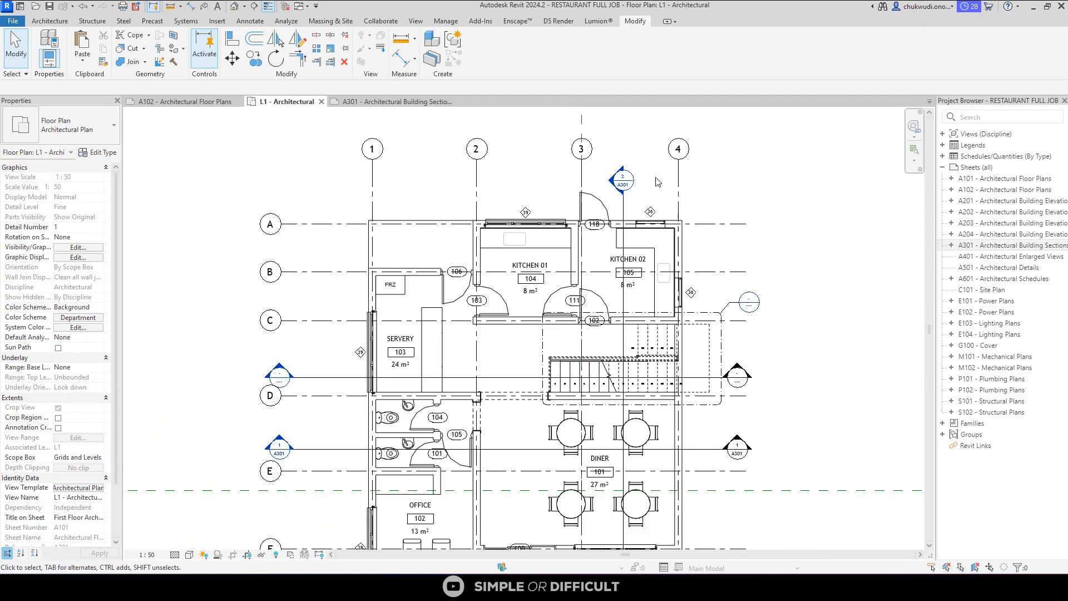
{"action": "scroll", "coordinate": [655, 180], "scroll_direction": "down", "scroll_amount": 1}
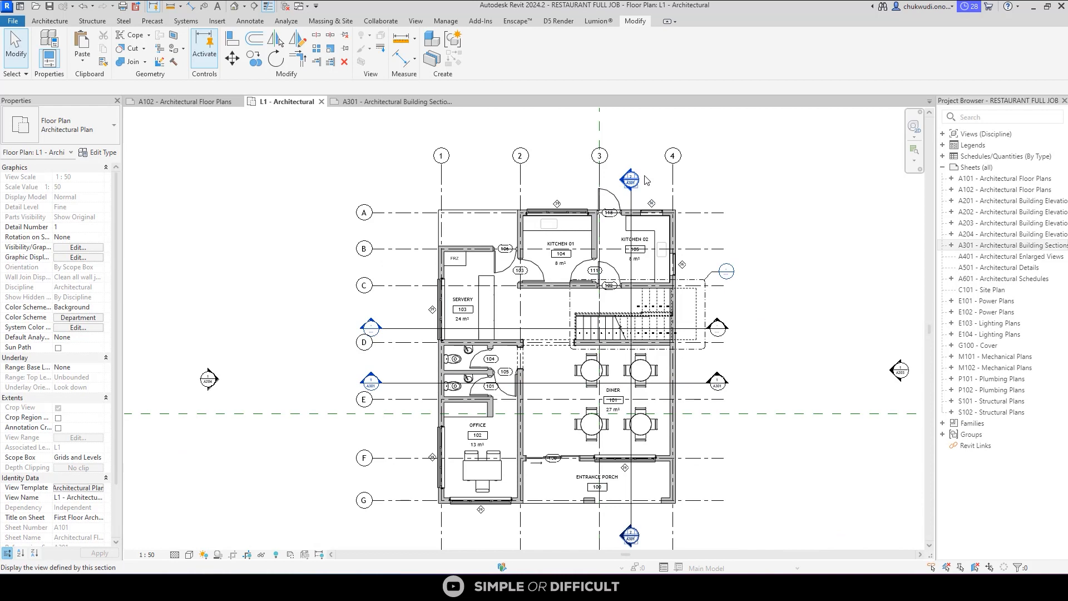
{"action": "scroll", "coordinate": [346, 370], "scroll_direction": "up", "scroll_amount": 4}
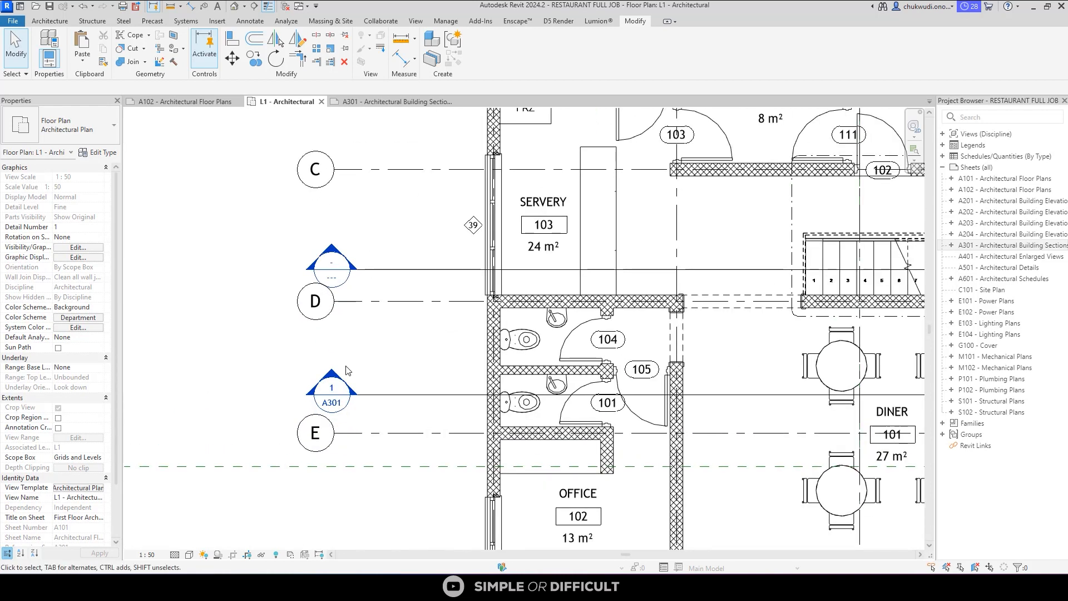
Open sheet A301 - Architectural Building Sections and examine the detail numbers in the Section 2 and Section 3 view titles.
{"action": "left_click", "coordinate": [389, 102]}
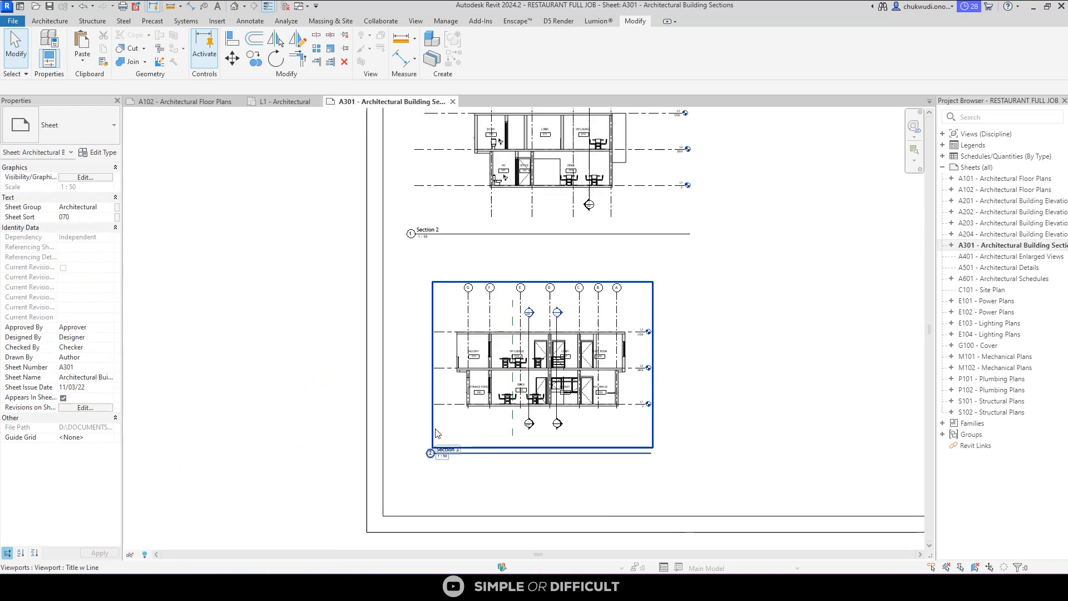
{"action": "scroll", "coordinate": [416, 216], "scroll_direction": "up", "scroll_amount": 3}
{"action": "scroll", "coordinate": [460, 212], "scroll_direction": "down", "scroll_amount": 3}
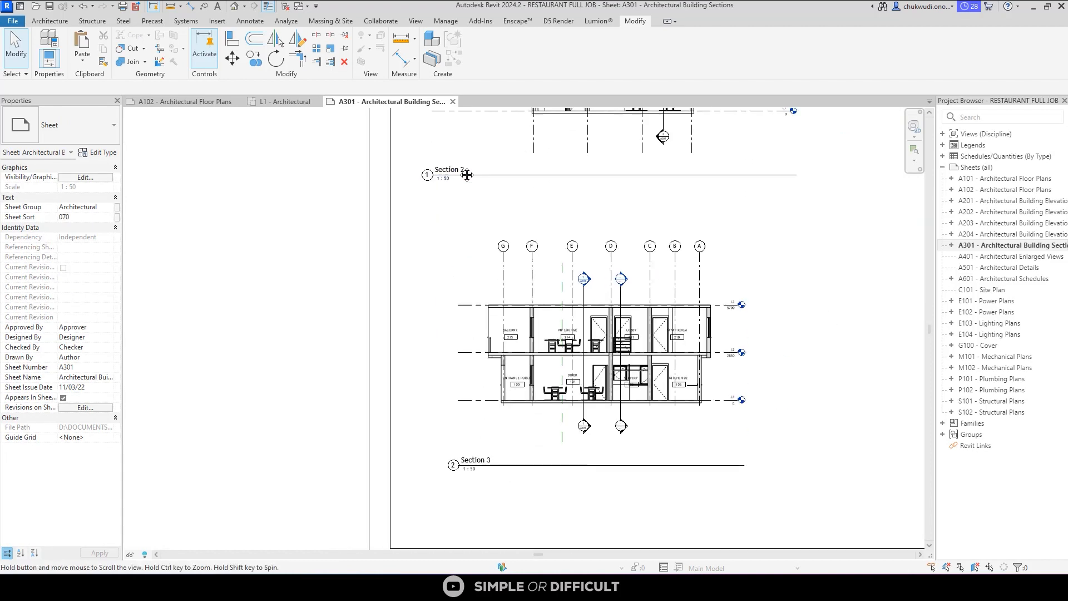
{"action": "scroll", "coordinate": [470, 367], "scroll_direction": "up", "scroll_amount": 3}
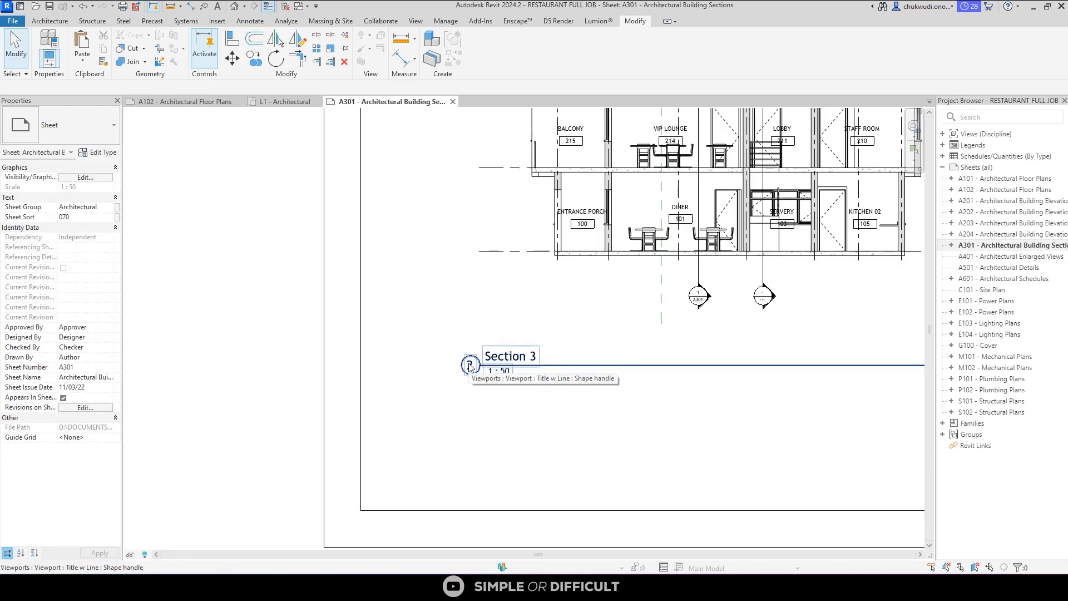
{"action": "scroll", "coordinate": [470, 370], "scroll_direction": "down", "scroll_amount": 6}
{"action": "middle_click_drag", "start_coordinate": [470, 370], "coordinate": [435, 371]}
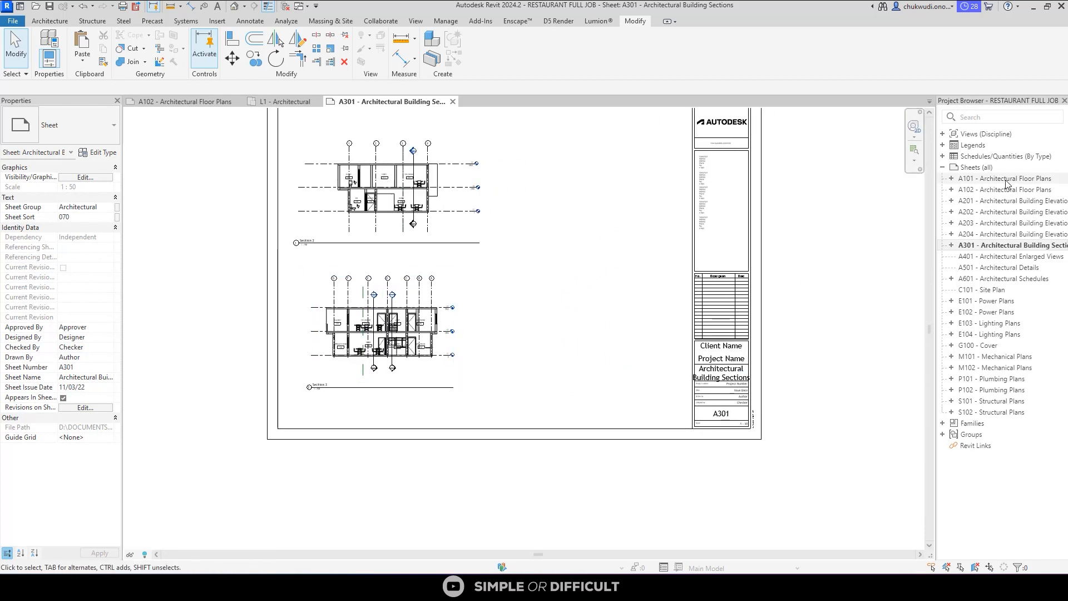
Expand the Views branch of the Project Browser, select Section 4, and check its marker beside grid D on the L1 - Architectural plan.
{"action": "left_click", "coordinate": [945, 146]}
{"action": "left_click", "coordinate": [945, 145]}
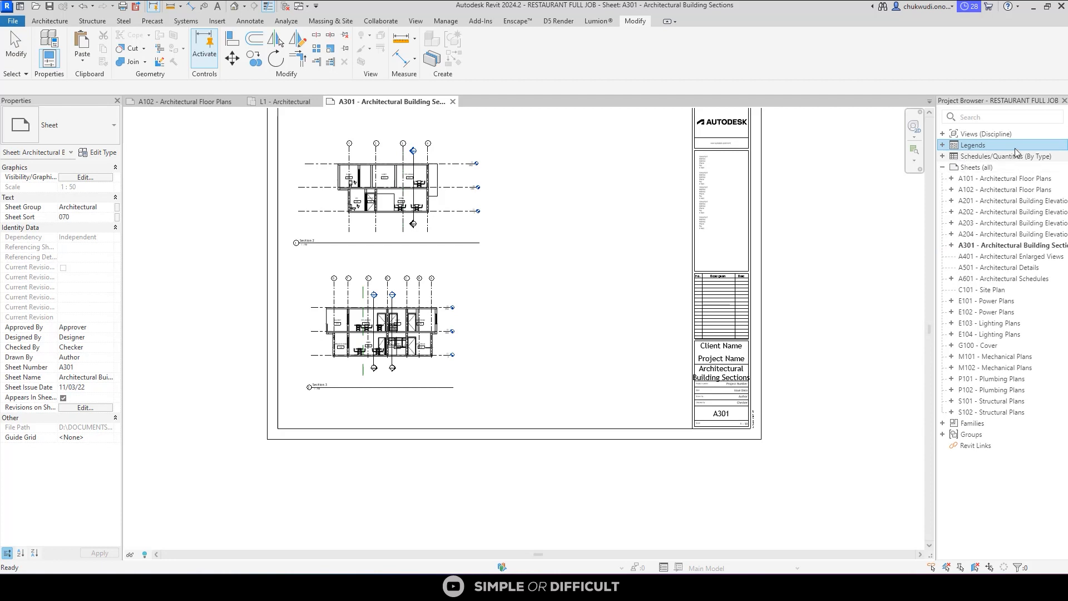
{"action": "double_click", "coordinate": [952, 134]}
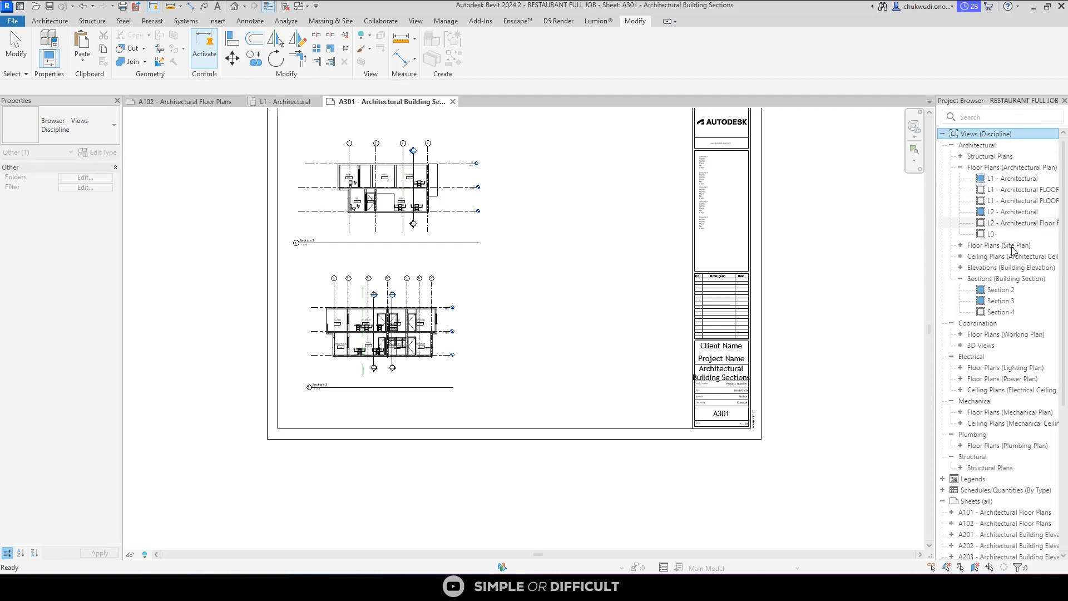
{"action": "left_click", "coordinate": [1011, 314]}
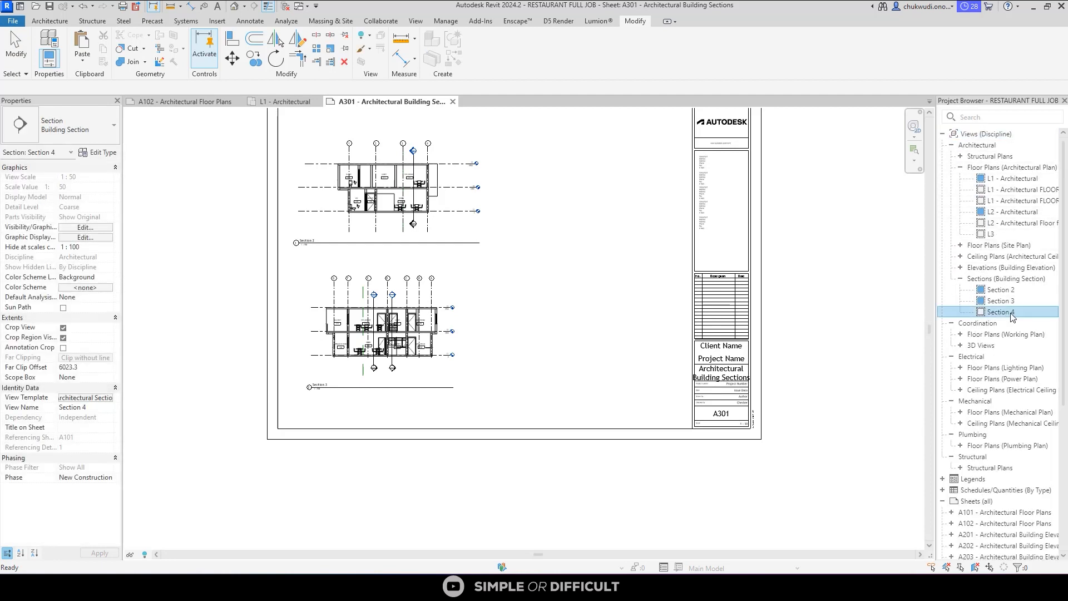
{"action": "left_click", "coordinate": [285, 102]}
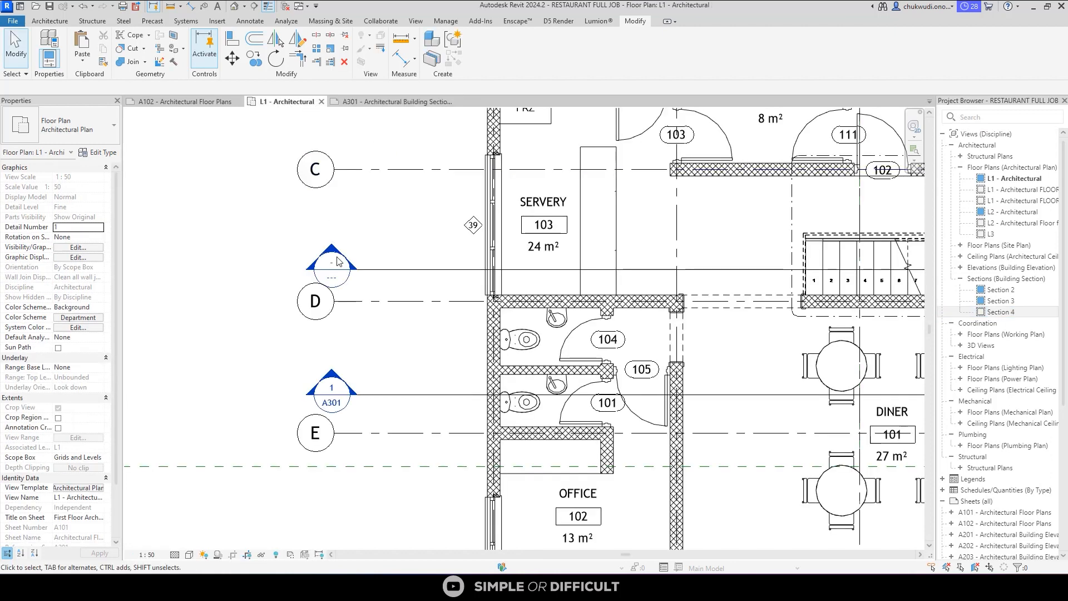
{"action": "scroll", "coordinate": [361, 274], "scroll_direction": "down", "scroll_amount": 3}
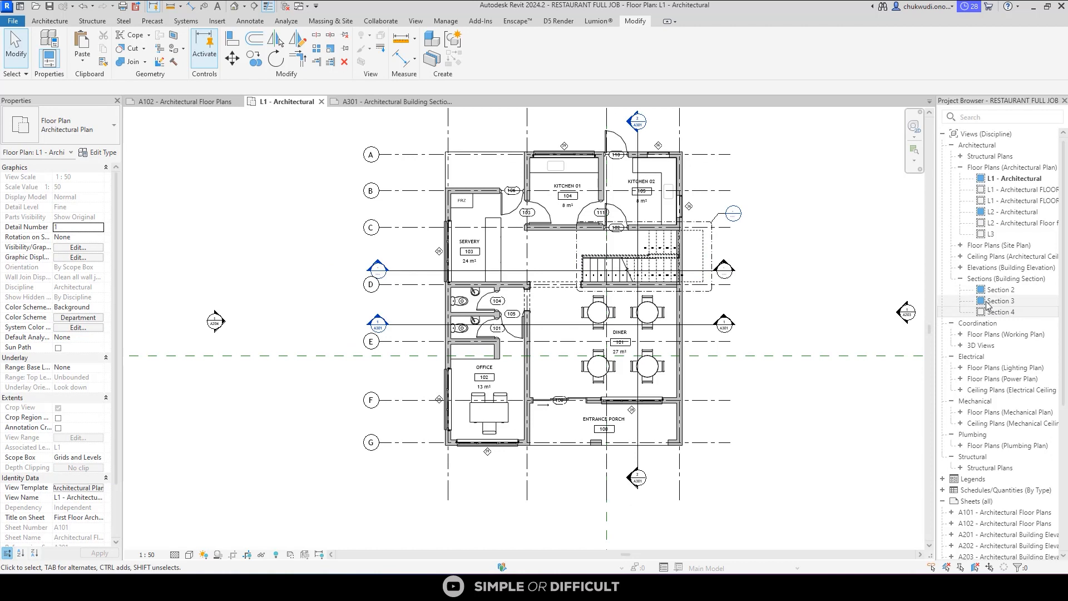
Turn the Project Browser's view placement on sheet status icons off and back on.
{"action": "right_click", "coordinate": [984, 303]}
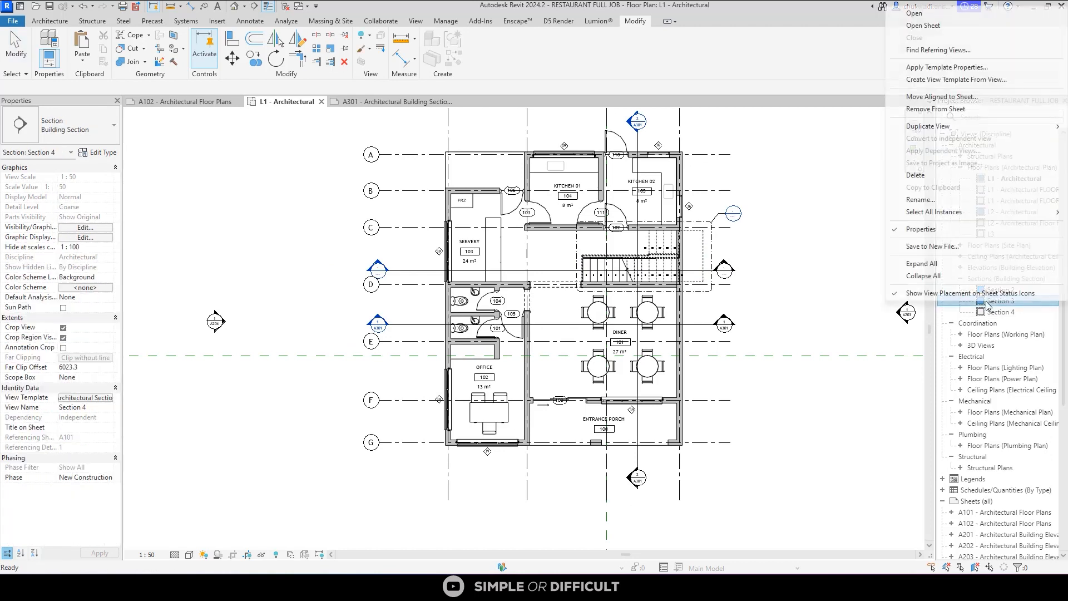
{"action": "left_click", "coordinate": [989, 301]}
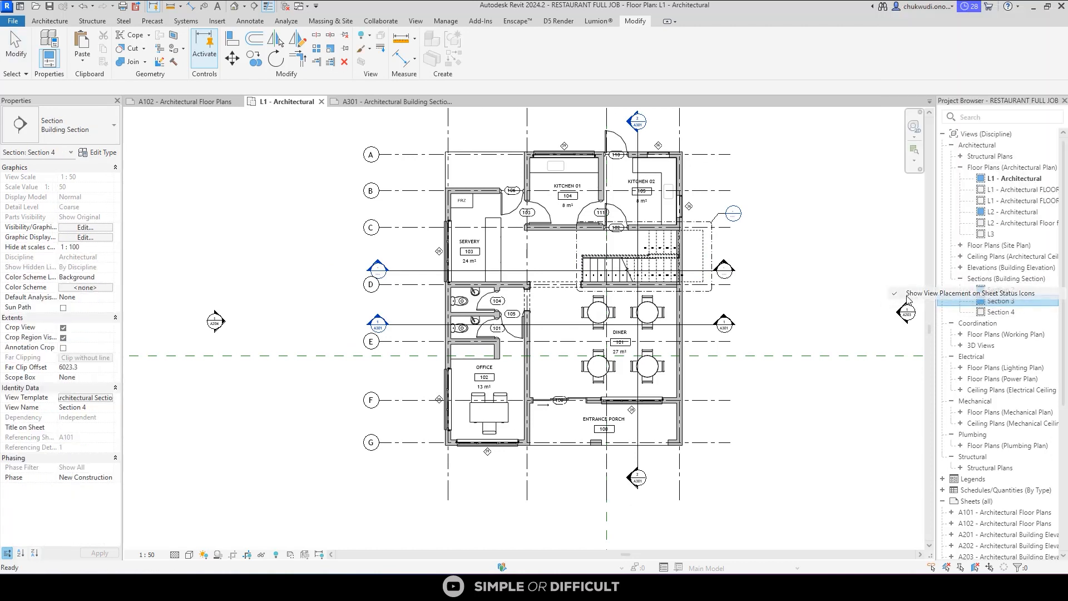
{"action": "right_click", "coordinate": [986, 301]}
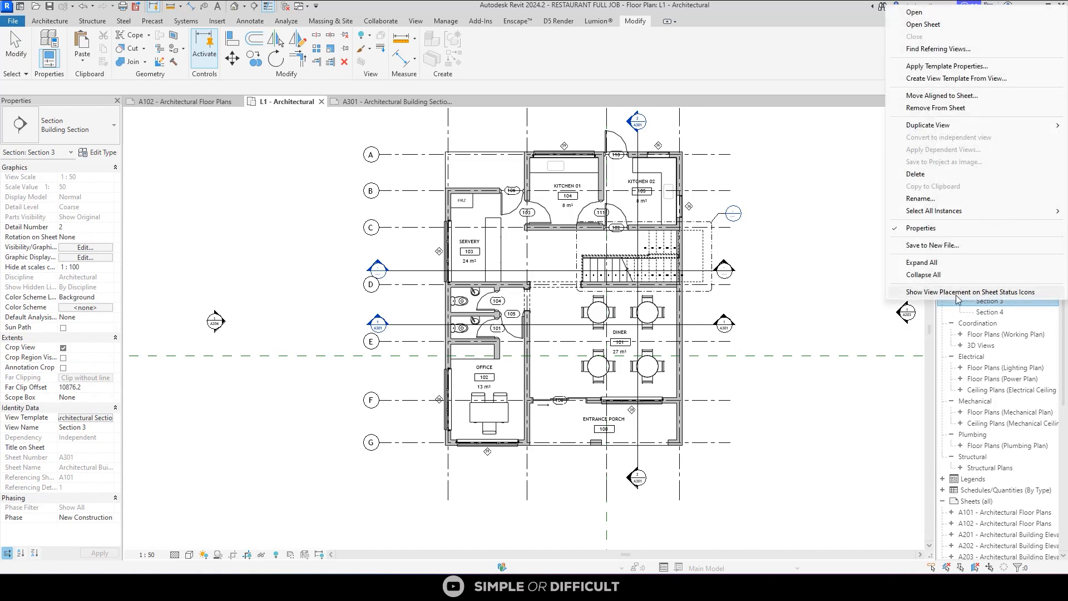
{"action": "left_click", "coordinate": [866, 316]}
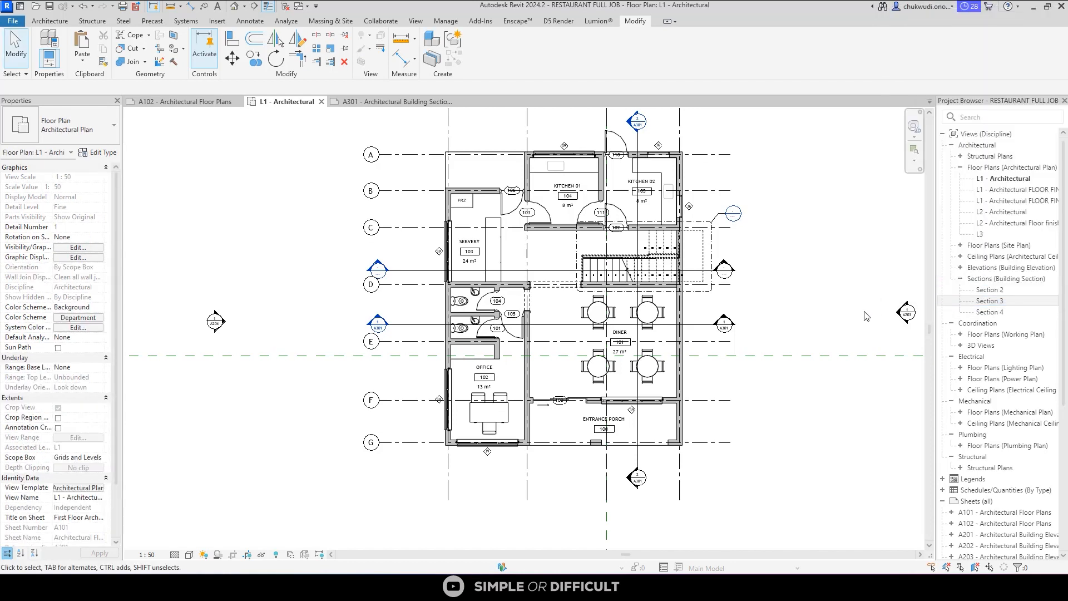
{"action": "right_click", "coordinate": [993, 304]}
{"action": "left_click", "coordinate": [988, 294]}
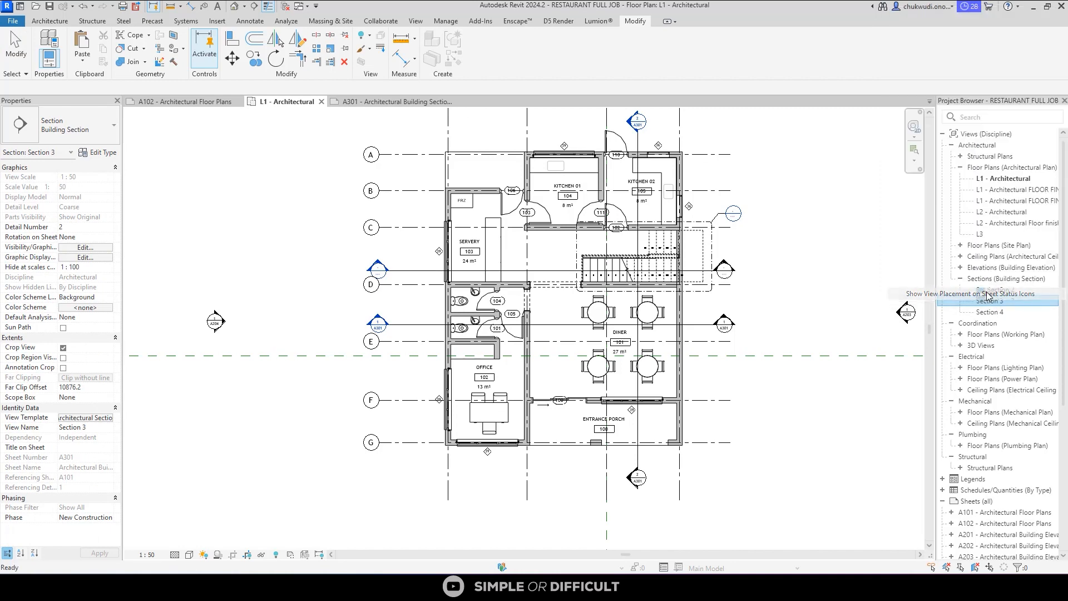
{"action": "scroll", "coordinate": [835, 321], "scroll_direction": "down", "scroll_amount": 5}
{"action": "left_click", "coordinate": [827, 325]}
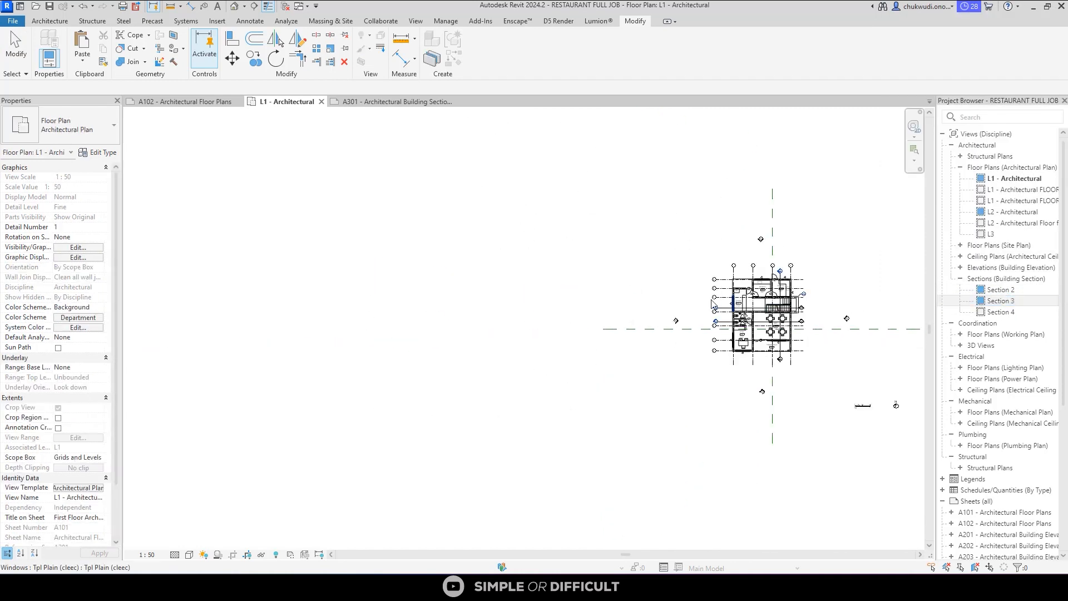
Place the Section 4 view on sheet A301 beside Section 2, aligned with its levels.
{"action": "left_click", "coordinate": [392, 101]}
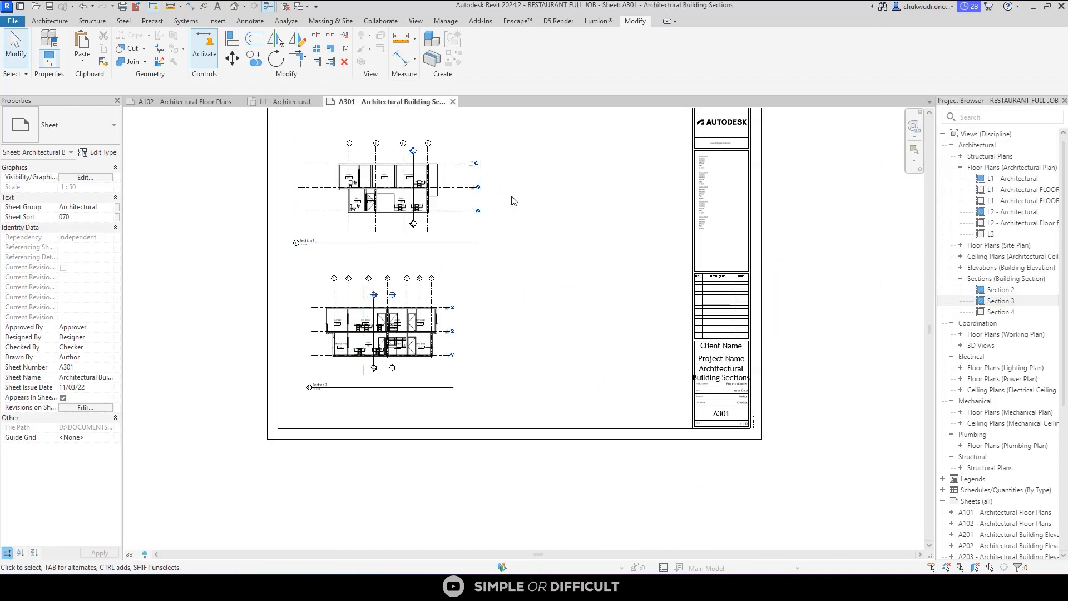
{"action": "left_click", "coordinate": [1024, 314]}
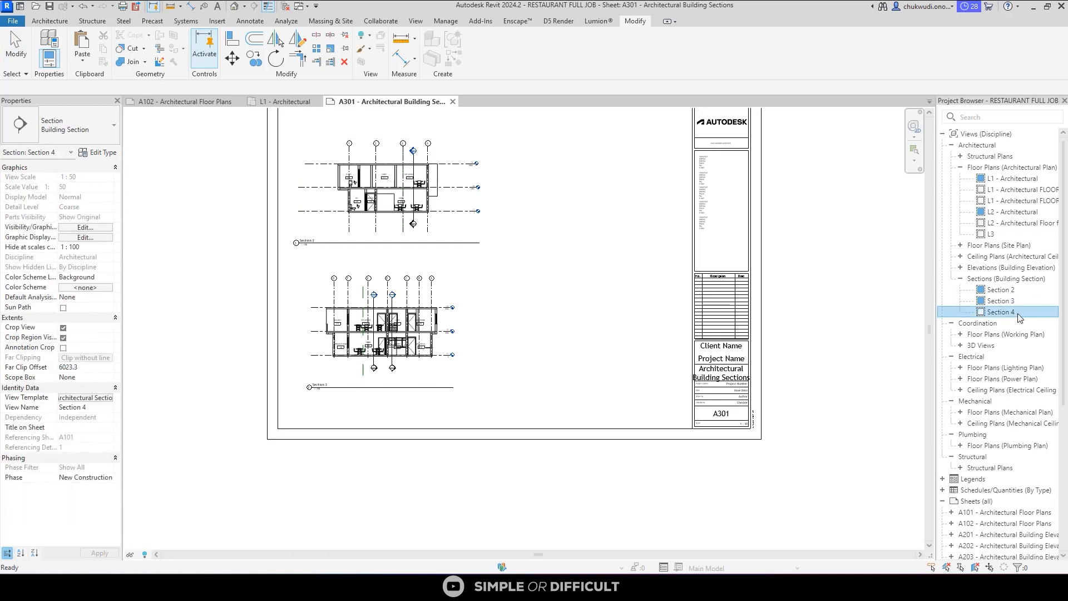
{"action": "left_click_drag", "start_coordinate": [566, 214], "coordinate": [562, 210]}
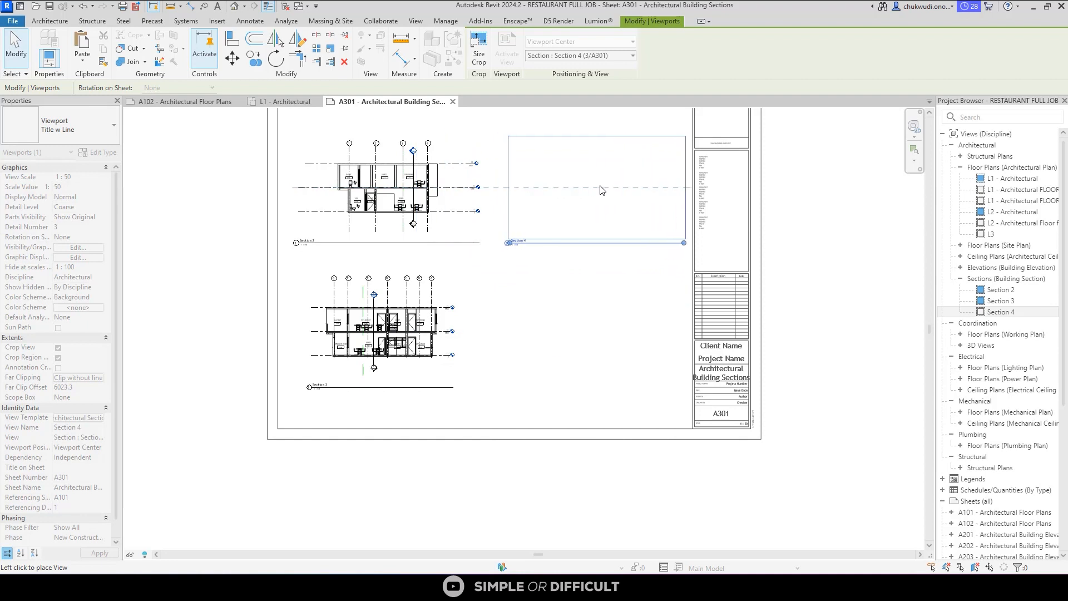
{"action": "scroll", "coordinate": [595, 190], "scroll_direction": "up", "scroll_amount": 2}
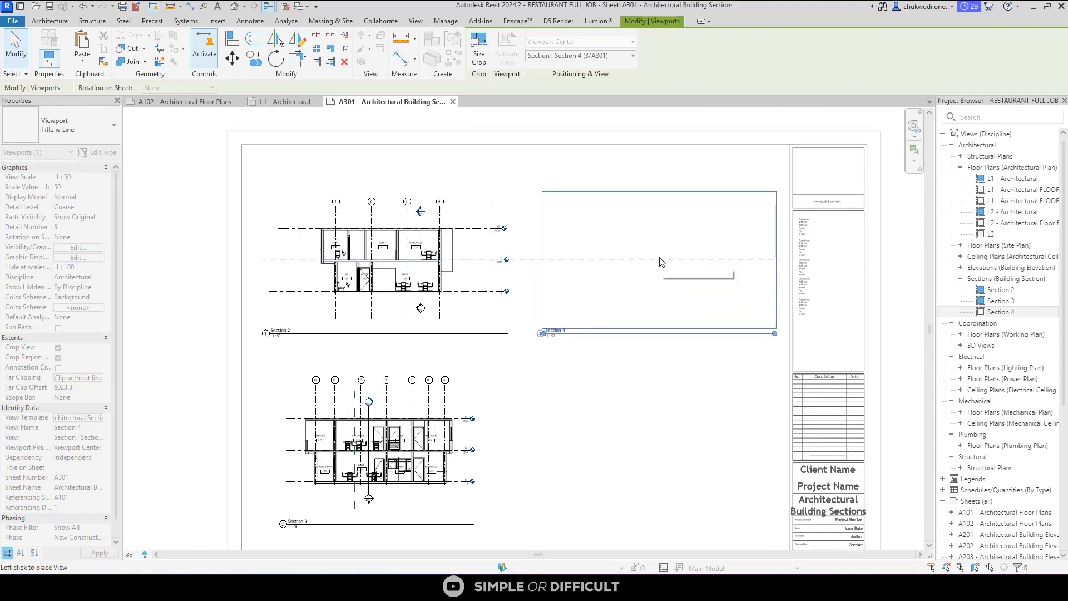
{"action": "left_click", "coordinate": [661, 261]}
Examine the placed Section 4 viewport and its title against Section 2, and deselect the viewport.
{"action": "scroll", "coordinate": [509, 238], "scroll_direction": "up", "scroll_amount": 5}
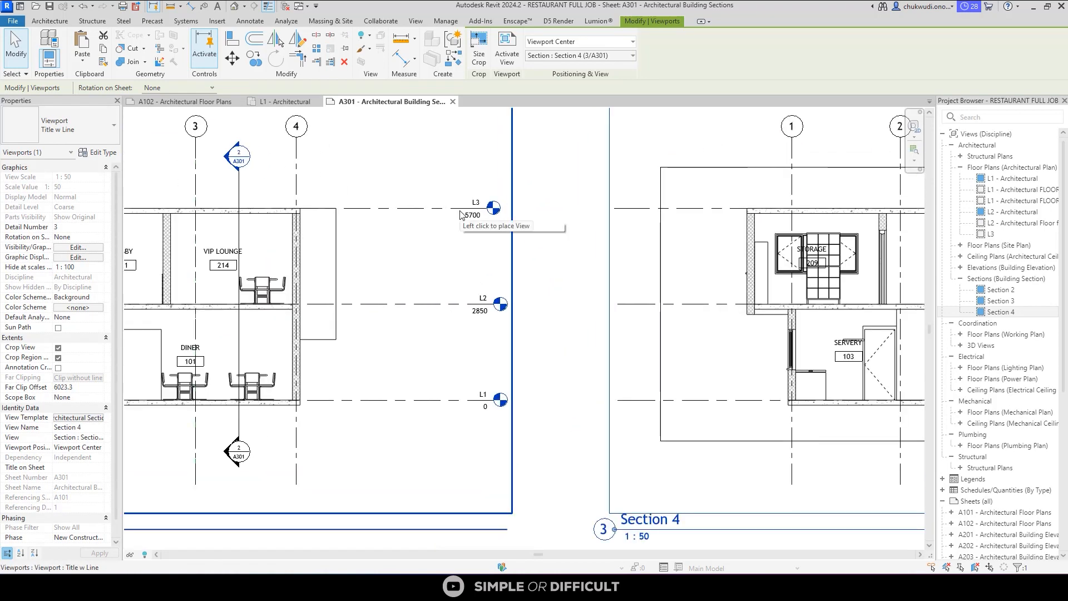
{"action": "scroll", "coordinate": [465, 214], "scroll_direction": "down", "scroll_amount": 2}
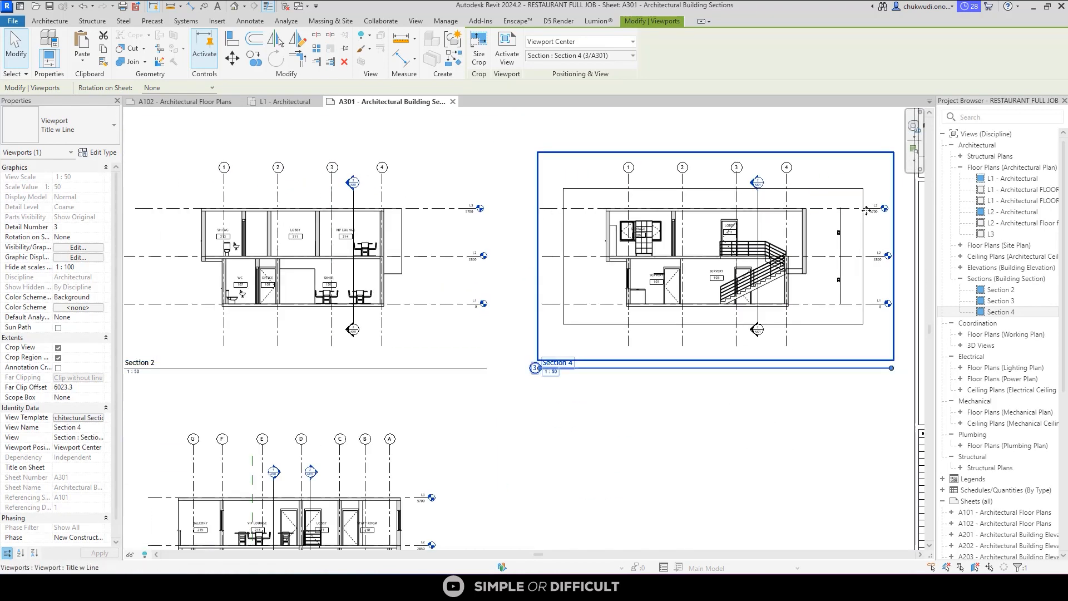
{"action": "scroll", "coordinate": [755, 213], "scroll_direction": "up", "scroll_amount": 4}
{"action": "scroll", "coordinate": [735, 245], "scroll_direction": "down", "scroll_amount": 2}
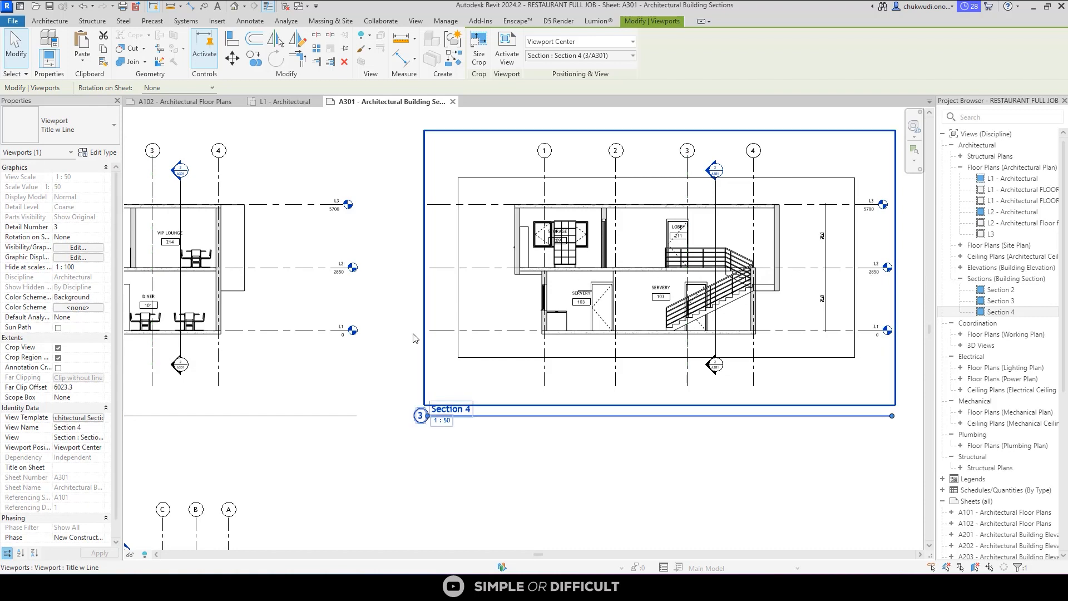
{"action": "scroll", "coordinate": [490, 331], "scroll_direction": "down", "scroll_amount": 2}
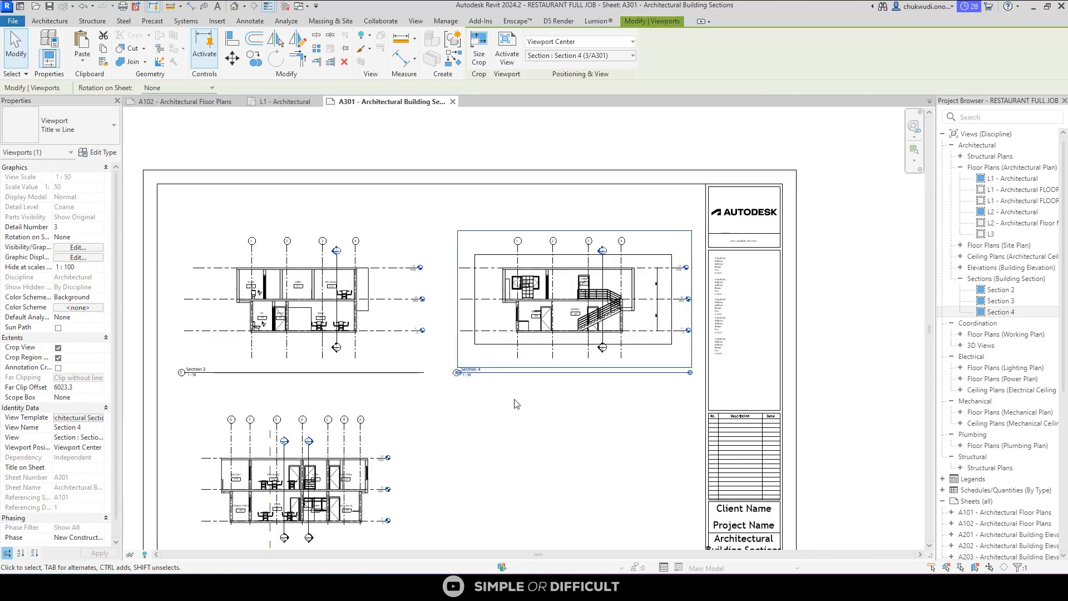
{"action": "left_click", "coordinate": [503, 404]}
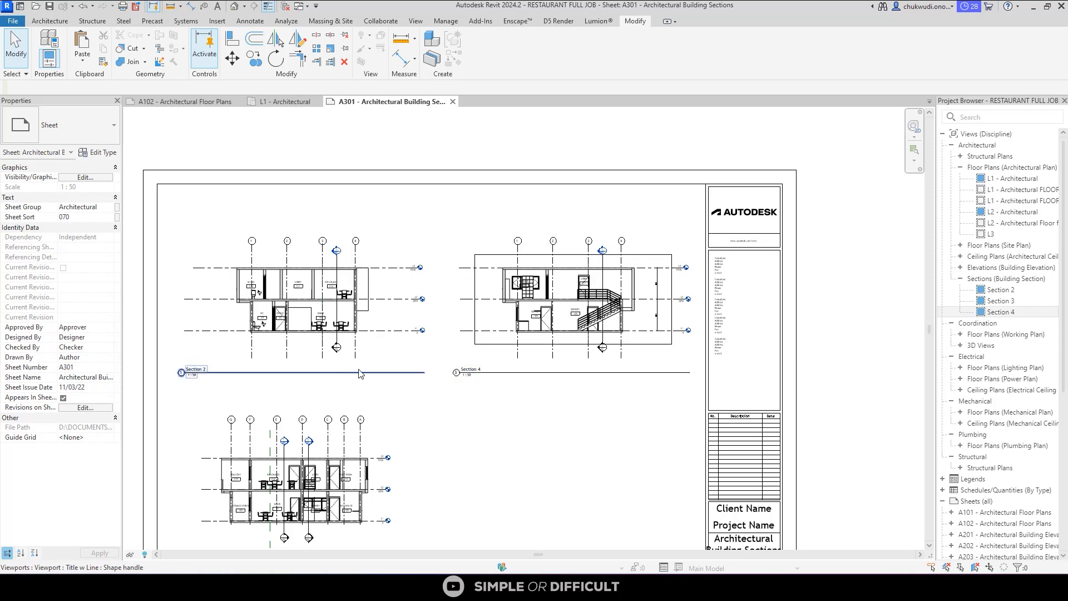
Return to the L1 - Architectural floor plan and examine the section marker above Kitchen 02.
{"action": "left_click", "coordinate": [285, 101]}
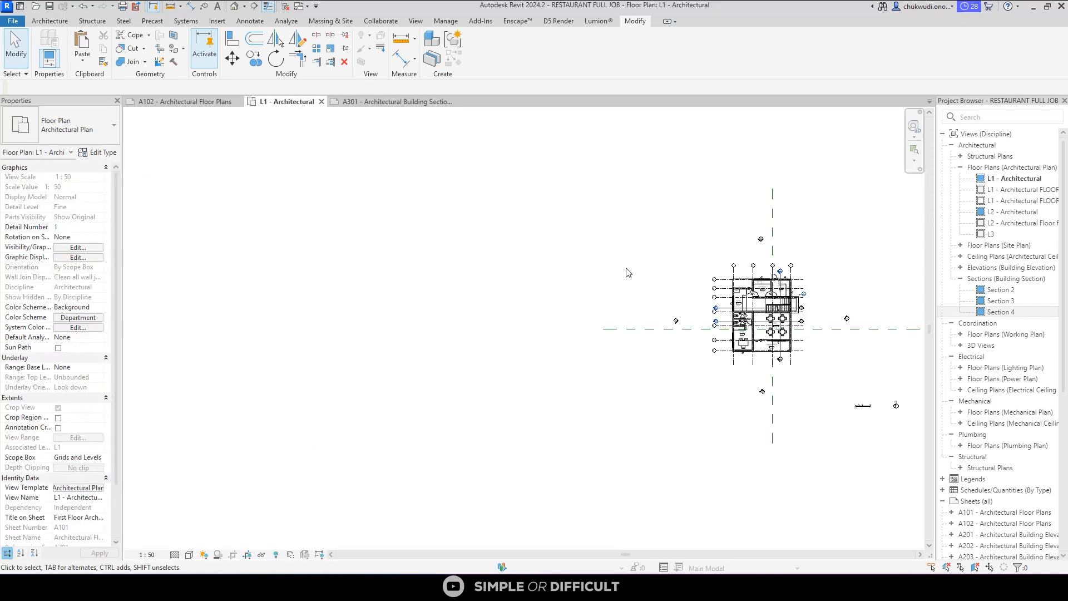
{"action": "scroll", "coordinate": [784, 251], "scroll_direction": "up", "scroll_amount": 4}
{"action": "scroll", "coordinate": [787, 250], "scroll_direction": "up", "scroll_amount": 5}
{"action": "middle_click_drag", "start_coordinate": [787, 251], "coordinate": [485, 195]}
{"action": "scroll", "coordinate": [558, 205], "scroll_direction": "down", "scroll_amount": 5}
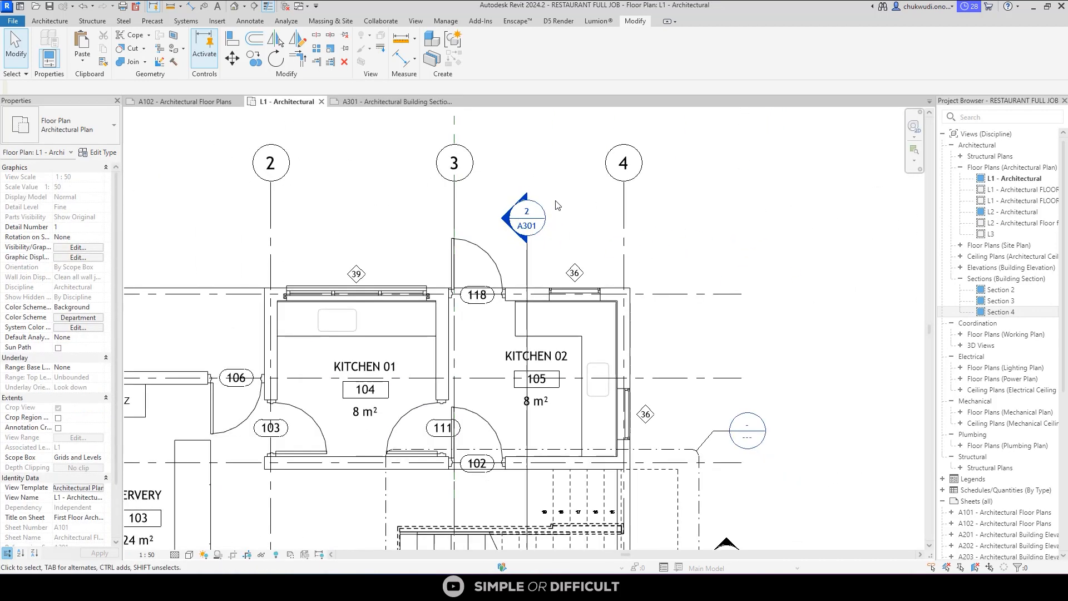
Check the detail and sheet numbers on the section marker beside grid D, comparing it with the one near grid E.
{"action": "middle_click_drag", "start_coordinate": [558, 206], "coordinate": [719, 148]}
{"action": "scroll", "coordinate": [346, 365], "scroll_direction": "up", "scroll_amount": 4}
{"action": "middle_click_drag", "start_coordinate": [345, 365], "coordinate": [494, 348]}
{"action": "scroll", "coordinate": [493, 346], "scroll_direction": "up", "scroll_amount": 2}
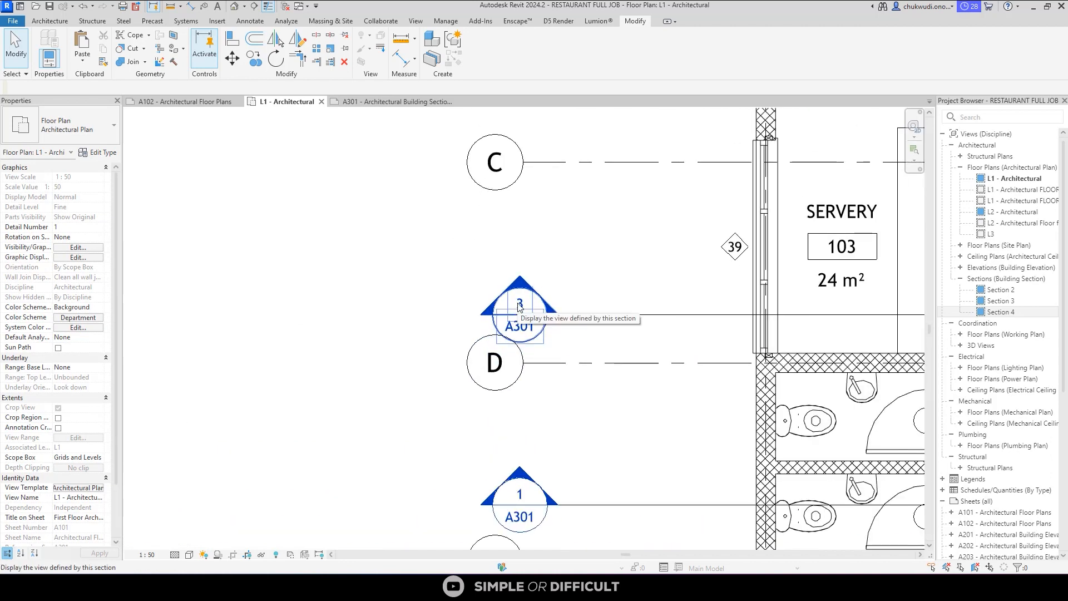
{"action": "scroll", "coordinate": [512, 306], "scroll_direction": "down", "scroll_amount": 3}
{"action": "scroll", "coordinate": [546, 317], "scroll_direction": "up", "scroll_amount": 1}
{"action": "scroll", "coordinate": [547, 317], "scroll_direction": "up", "scroll_amount": 3}
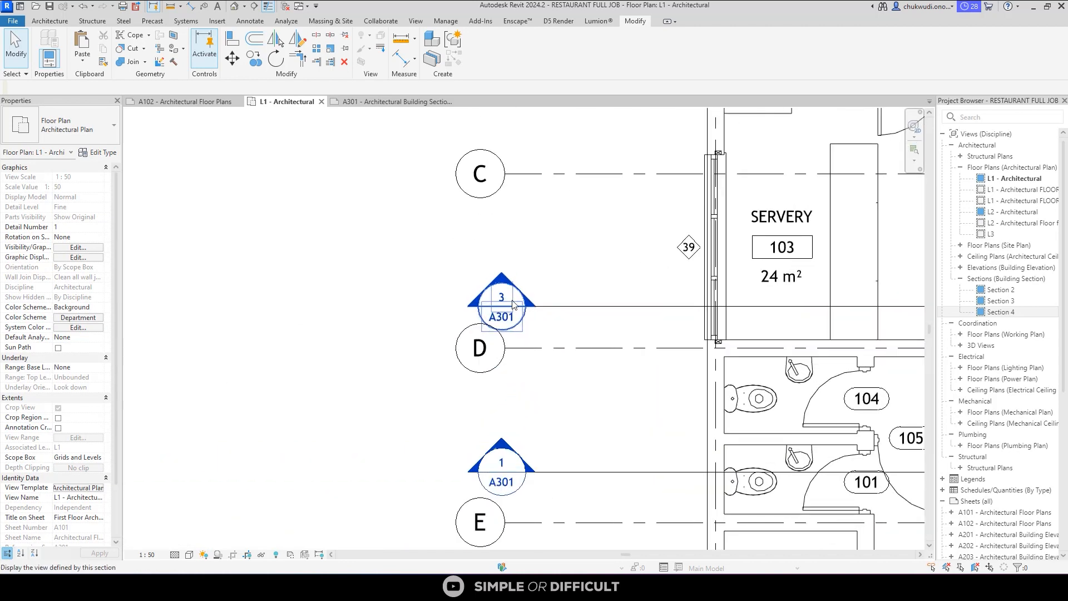
{"action": "scroll", "coordinate": [470, 290], "scroll_direction": "down", "scroll_amount": 1}
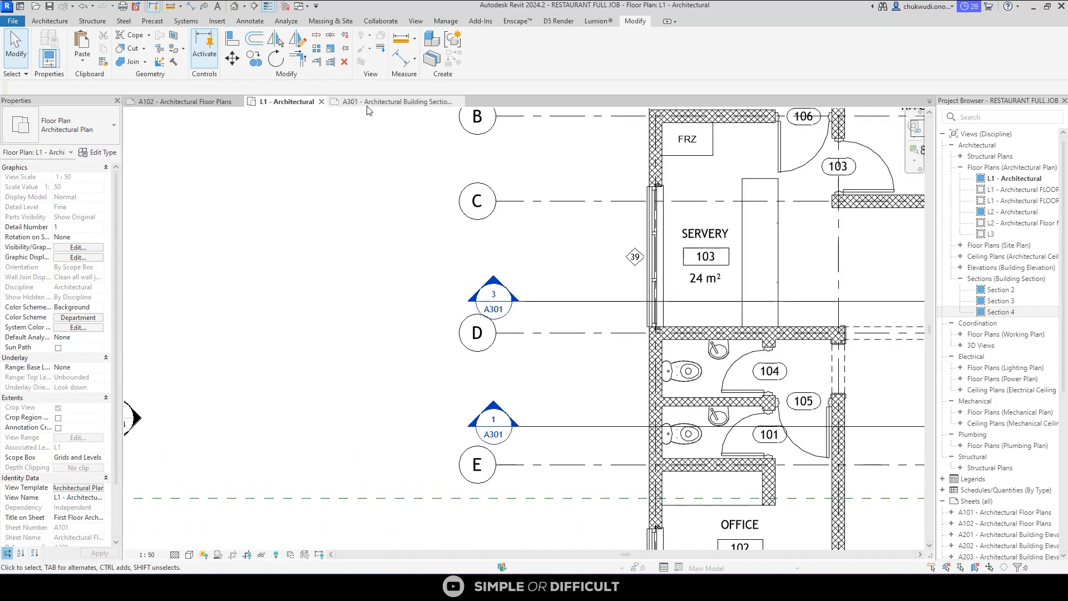
Reopen sheet A301 and compare the detail numbers in the titles of Section 2, Section 3 and Section 4.
{"action": "left_click", "coordinate": [390, 101]}
{"action": "scroll", "coordinate": [320, 338], "scroll_direction": "up", "scroll_amount": 3}
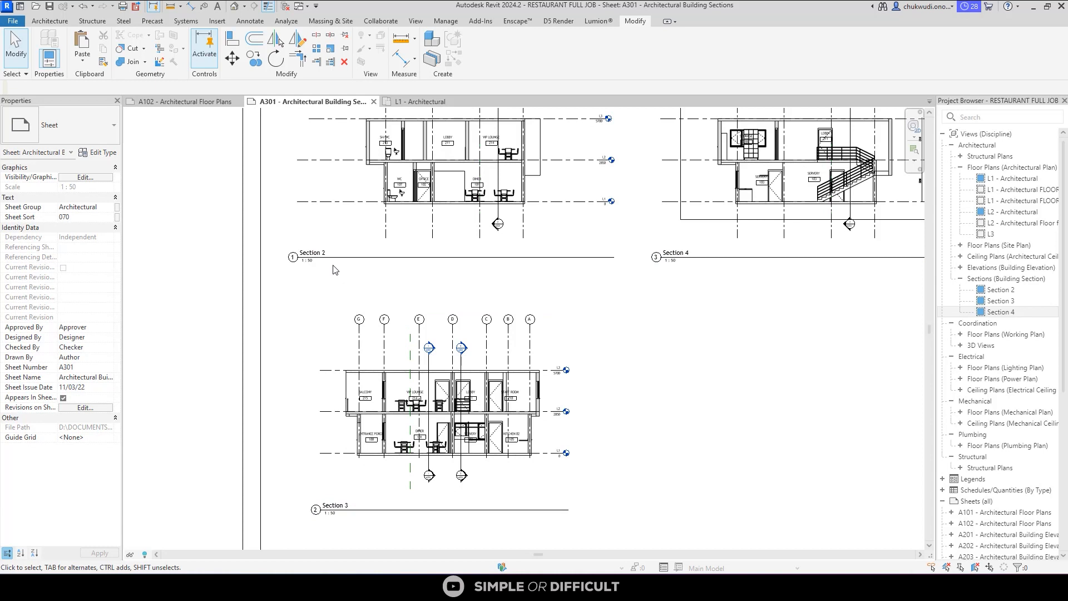
{"action": "scroll", "coordinate": [401, 217], "scroll_direction": "down", "scroll_amount": 1}
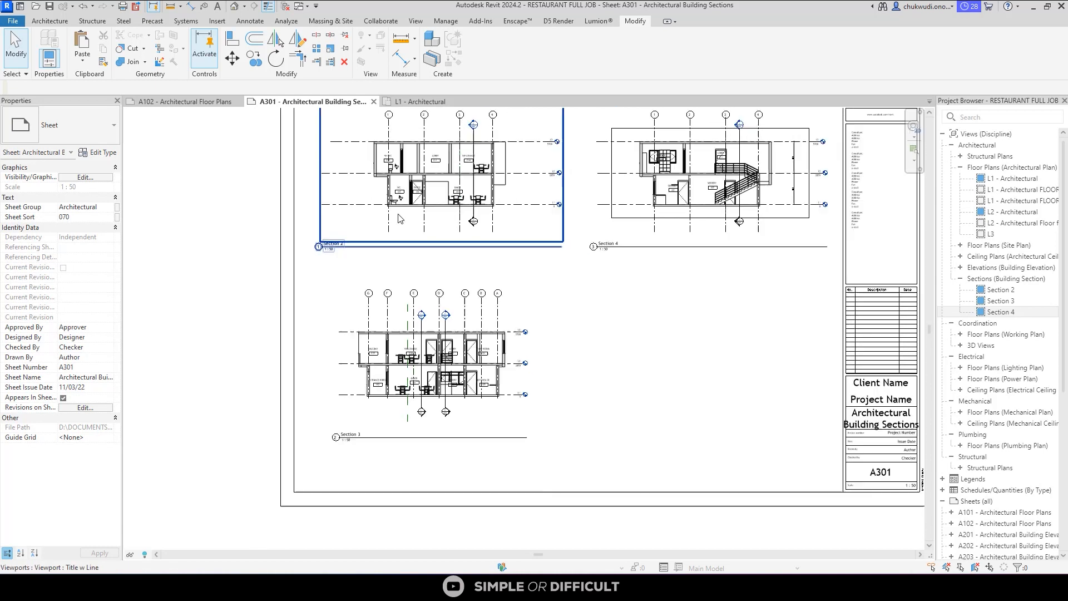
Go back to the L1 - Architectural plan and review the section markers above Kitchen 02 and beside grids D and E.
{"action": "left_click", "coordinate": [425, 102]}
{"action": "scroll", "coordinate": [481, 244], "scroll_direction": "down", "scroll_amount": 2}
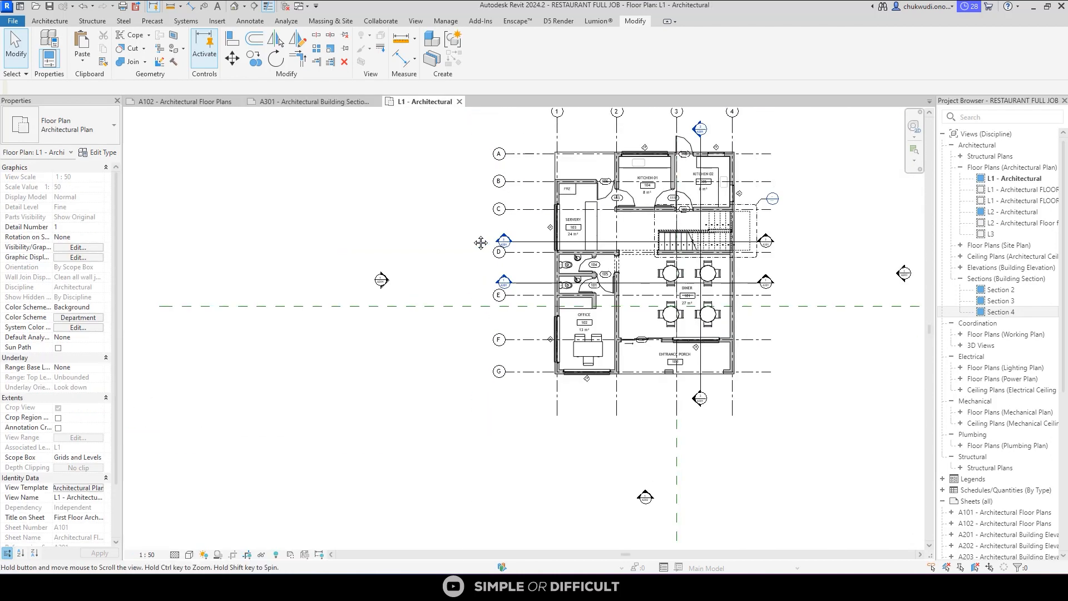
{"action": "scroll", "coordinate": [585, 239], "scroll_direction": "up", "scroll_amount": 3}
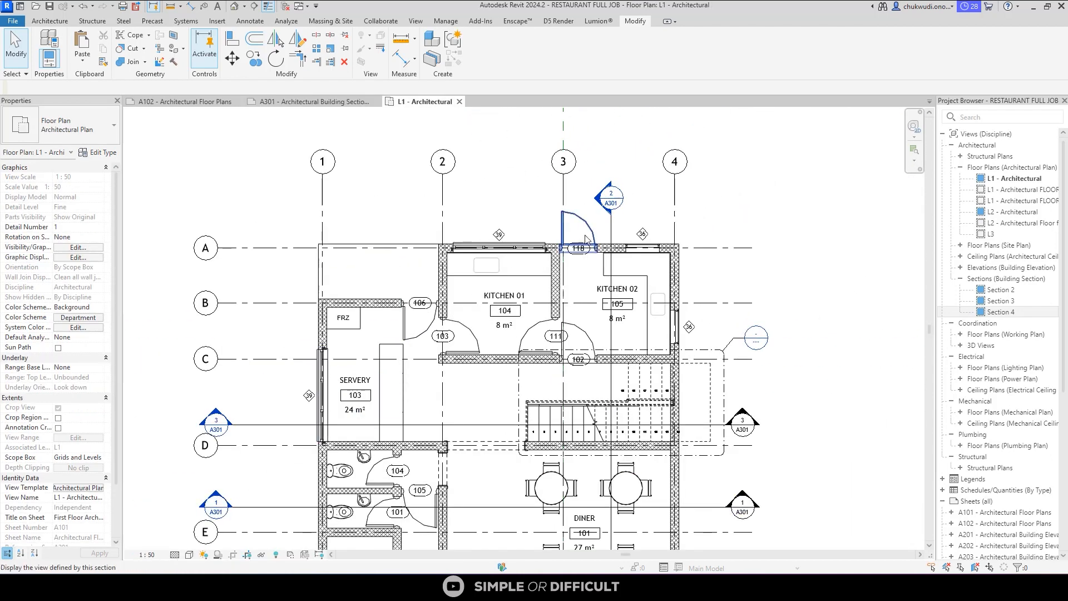
{"action": "mouse_move", "coordinate": [234, 509]}
{"action": "middle_mouse_down"}
{"action": "mouse_move", "coordinate": [242, 470]}
{"action": "mouse_move", "coordinate": [308, 386]}
{"action": "middle_mouse_up"}
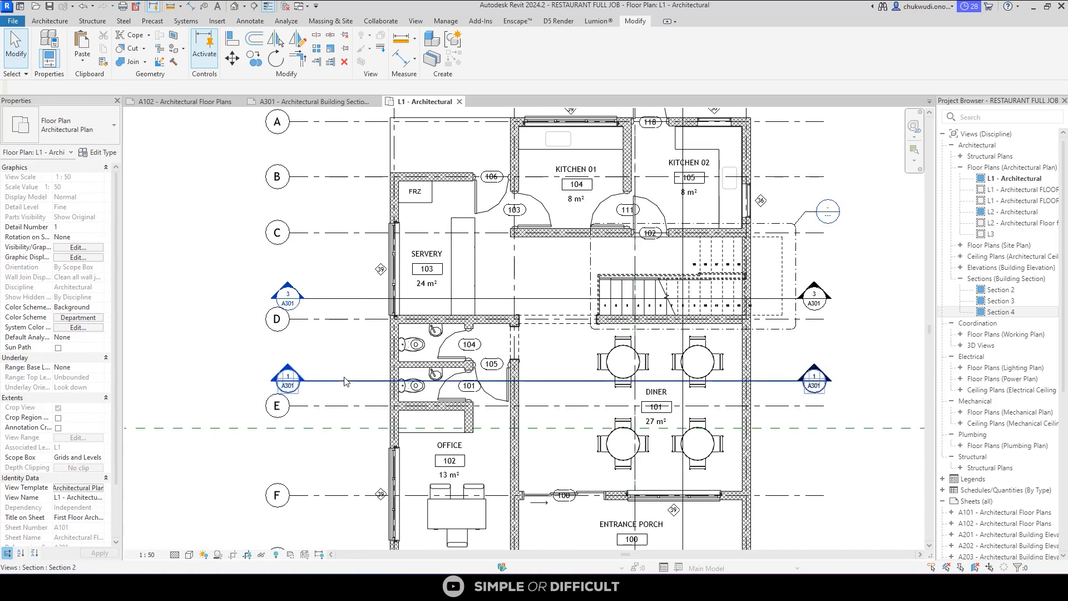
{"action": "double_click", "coordinate": [288, 386]}
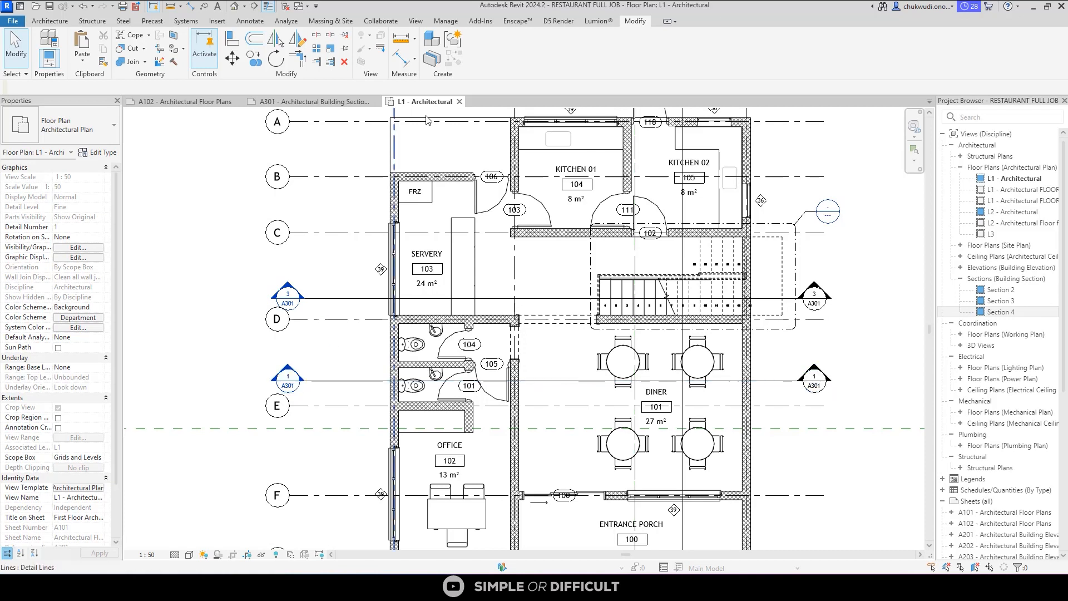
Compare the detail number in Section 2's title on sheet A301 with the L1 - Architectural plan marker near grid E.
{"action": "scroll", "coordinate": [423, 232], "scroll_direction": "up", "scroll_amount": 3}
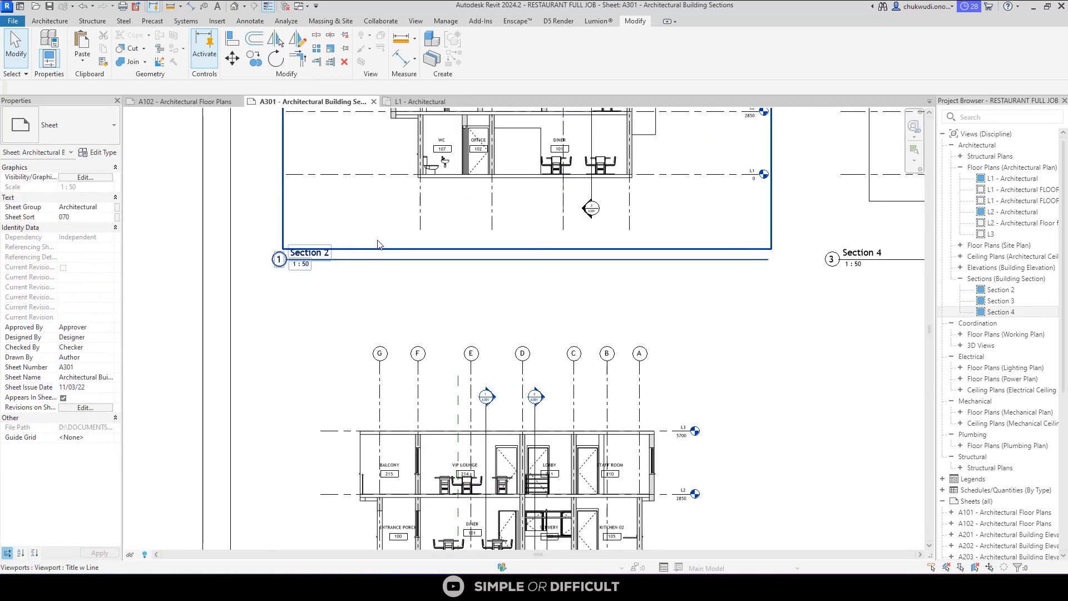
{"action": "scroll", "coordinate": [452, 282], "scroll_direction": "down", "scroll_amount": 2}
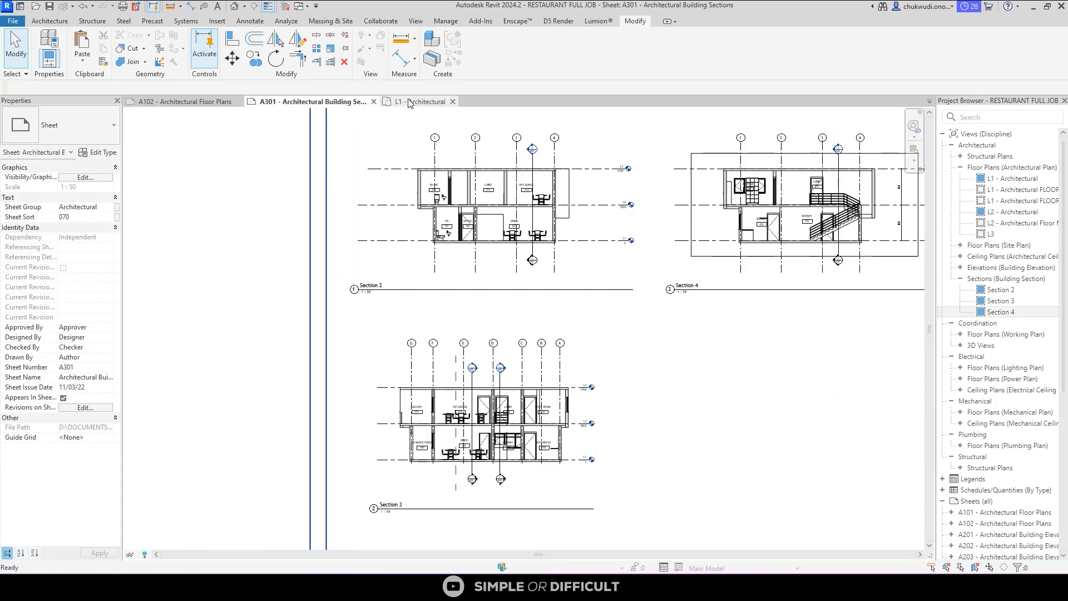
{"action": "left_click", "coordinate": [420, 101]}
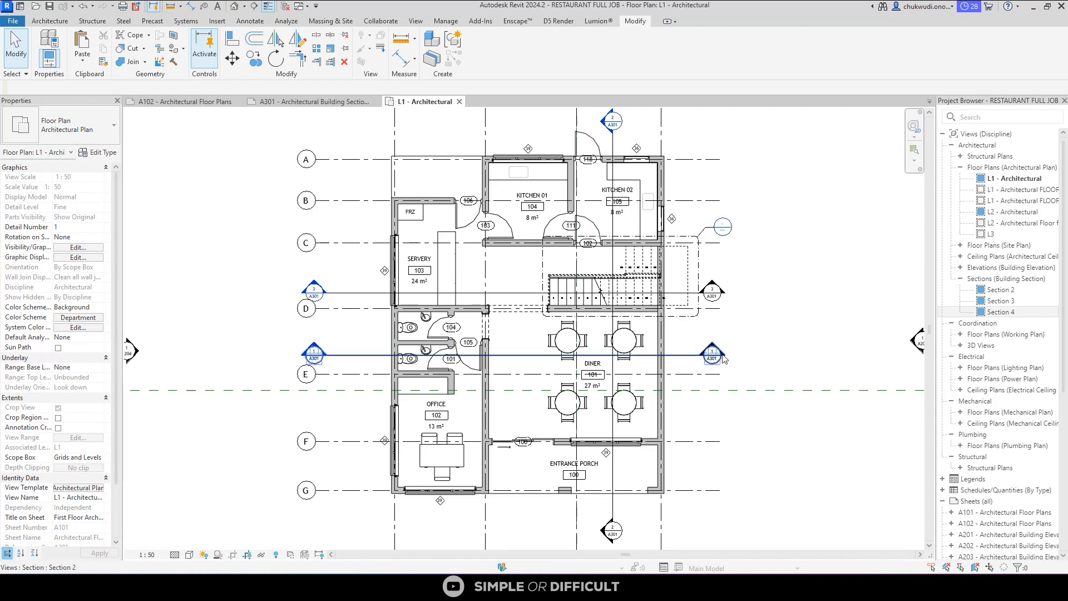
Check Section 4's detail number on sheet A301 and compare it with the section markers on the L1 - Architectural plan.
{"action": "left_click", "coordinate": [314, 101]}
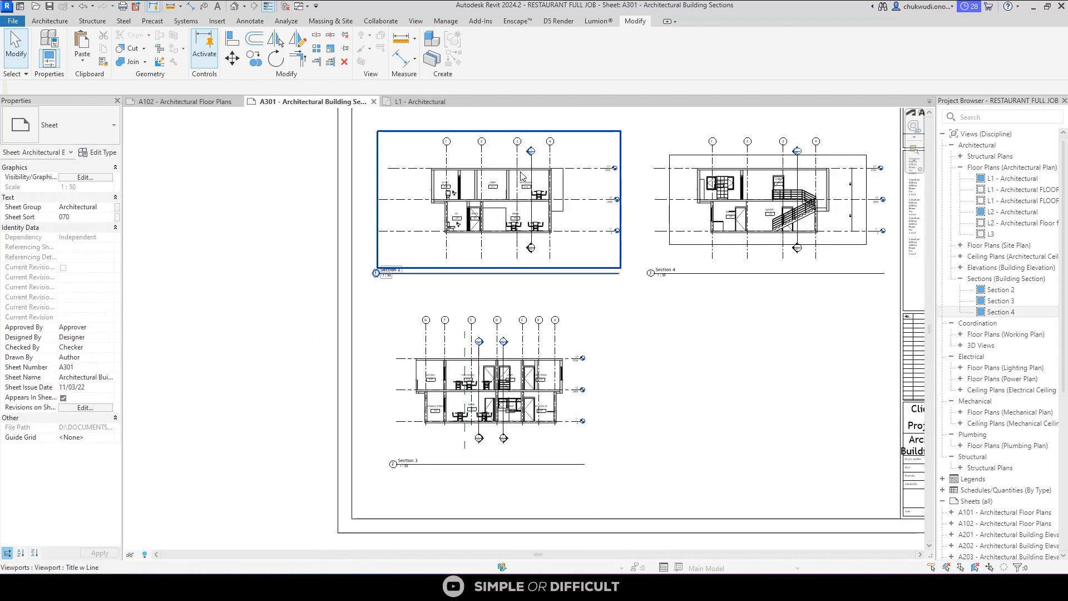
{"action": "scroll", "coordinate": [507, 371], "scroll_direction": "up", "scroll_amount": 5}
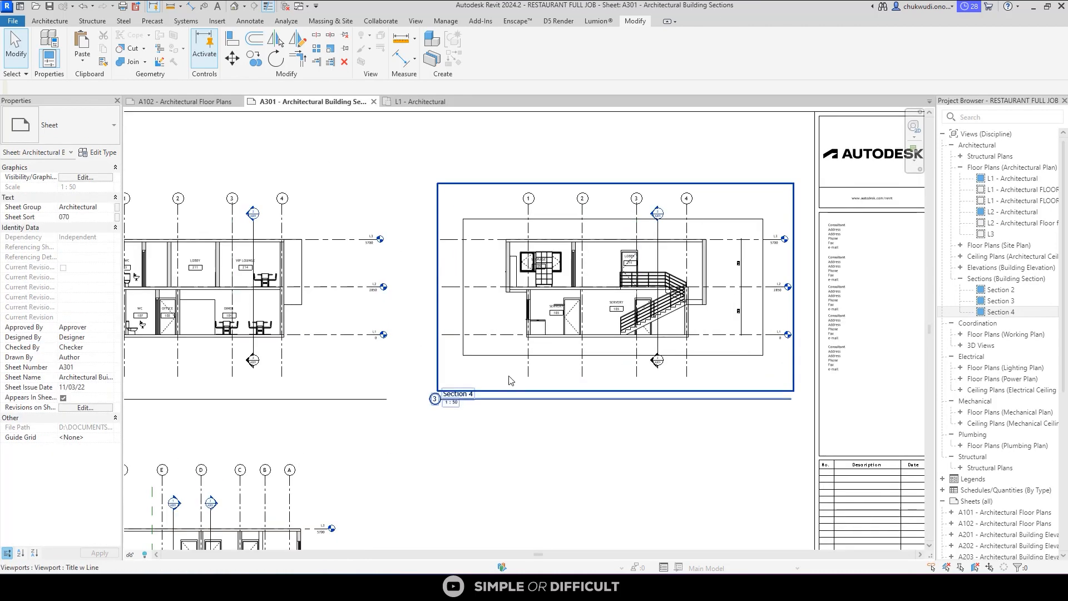
{"action": "scroll", "coordinate": [511, 381], "scroll_direction": "down", "scroll_amount": 5}
{"action": "left_click", "coordinate": [420, 101]}
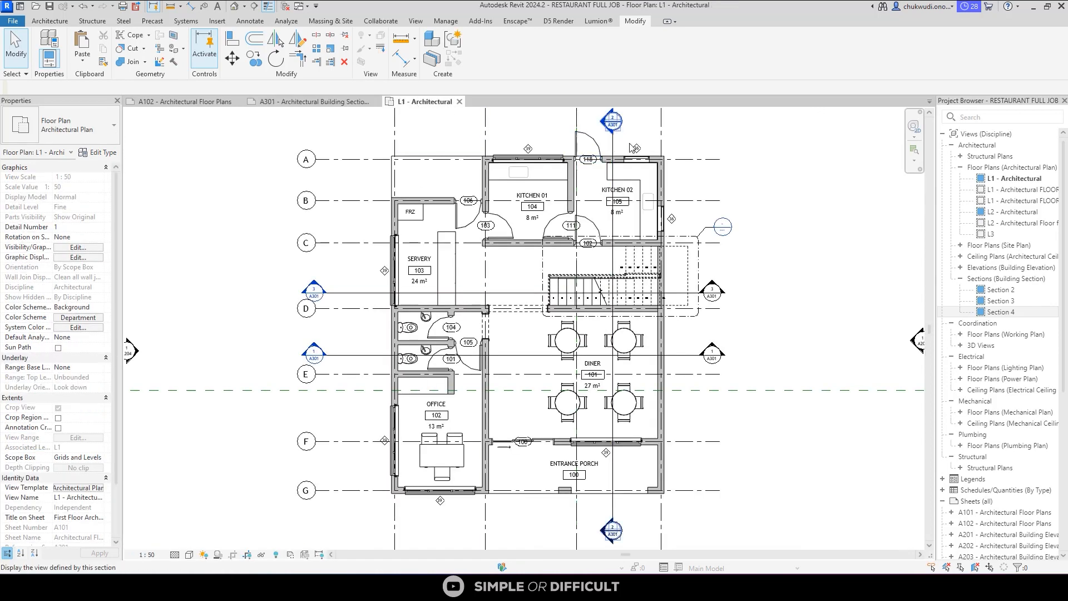
{"action": "scroll", "coordinate": [614, 120], "scroll_direction": "down", "scroll_amount": 2}
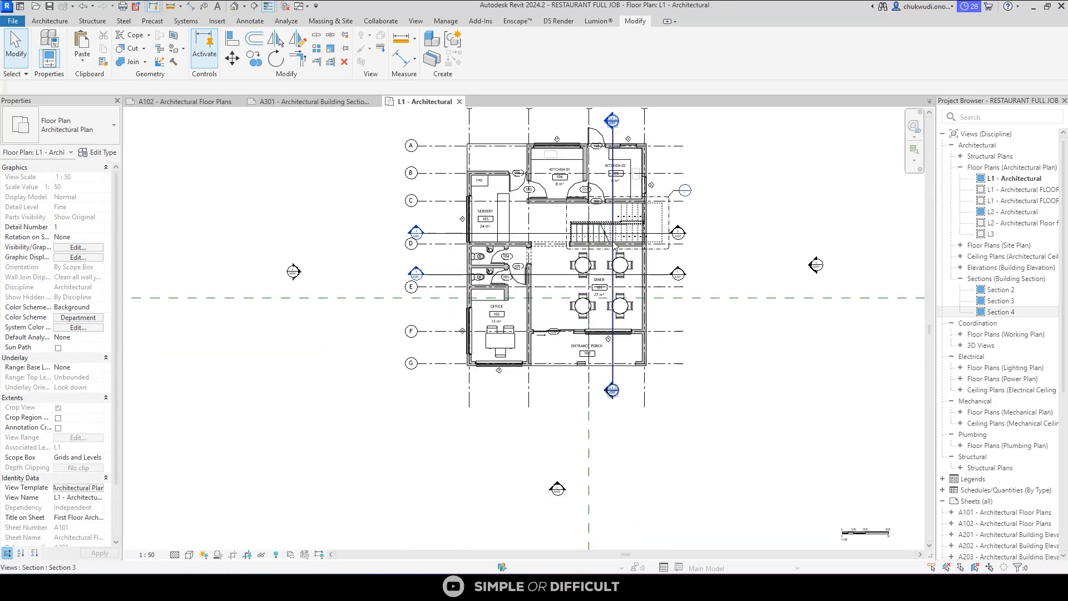
{"action": "scroll", "coordinate": [677, 233], "scroll_direction": "up", "scroll_amount": 2}
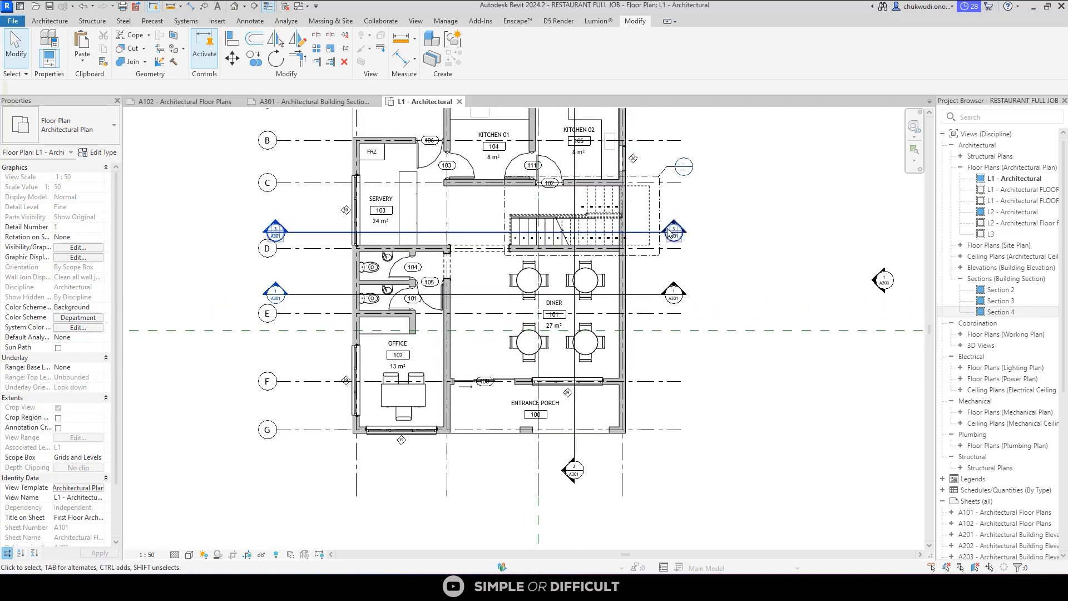
Reopen sheet A301 and review the order of the detail numbers across its three section viewports.
{"action": "double_click", "coordinate": [671, 234]}
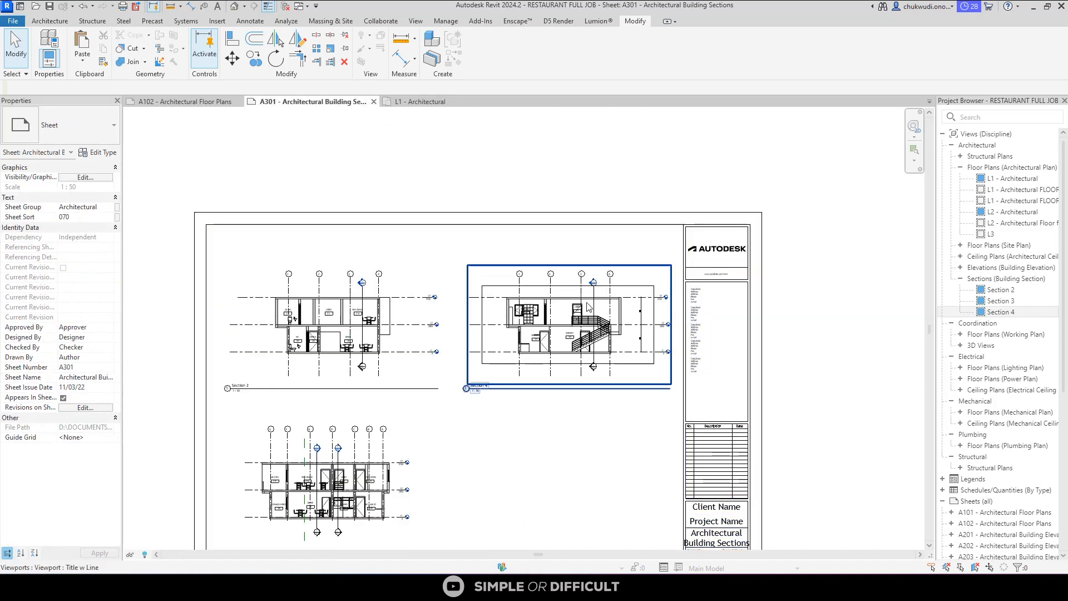
{"action": "scroll", "coordinate": [589, 308], "scroll_direction": "up", "scroll_amount": 2}
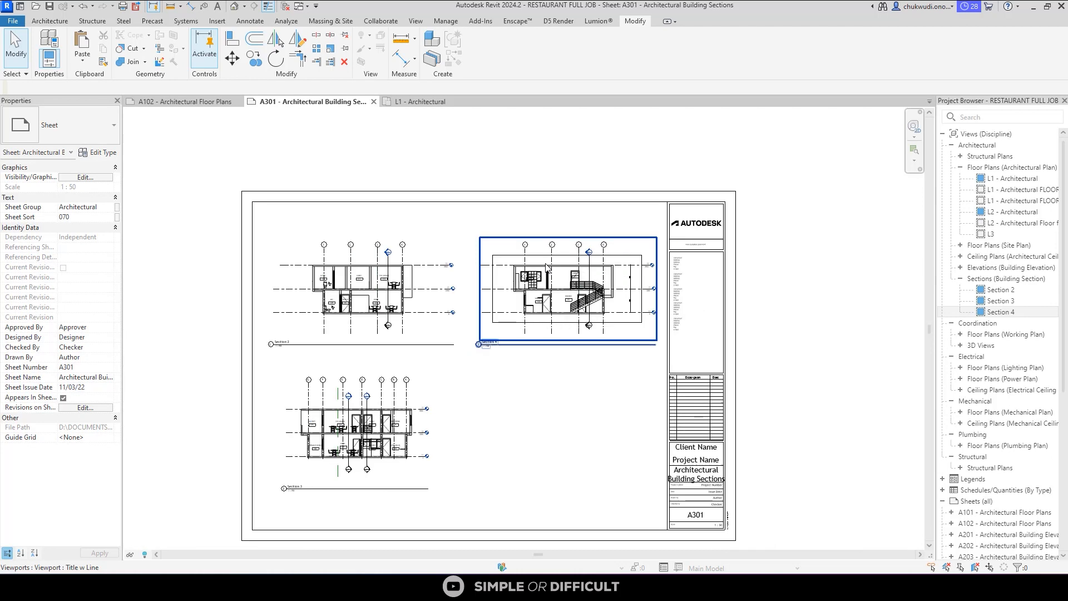
{"action": "scroll", "coordinate": [350, 326], "scroll_direction": "up", "scroll_amount": 1}
{"action": "middle_click_drag", "start_coordinate": [350, 325], "coordinate": [359, 284]}
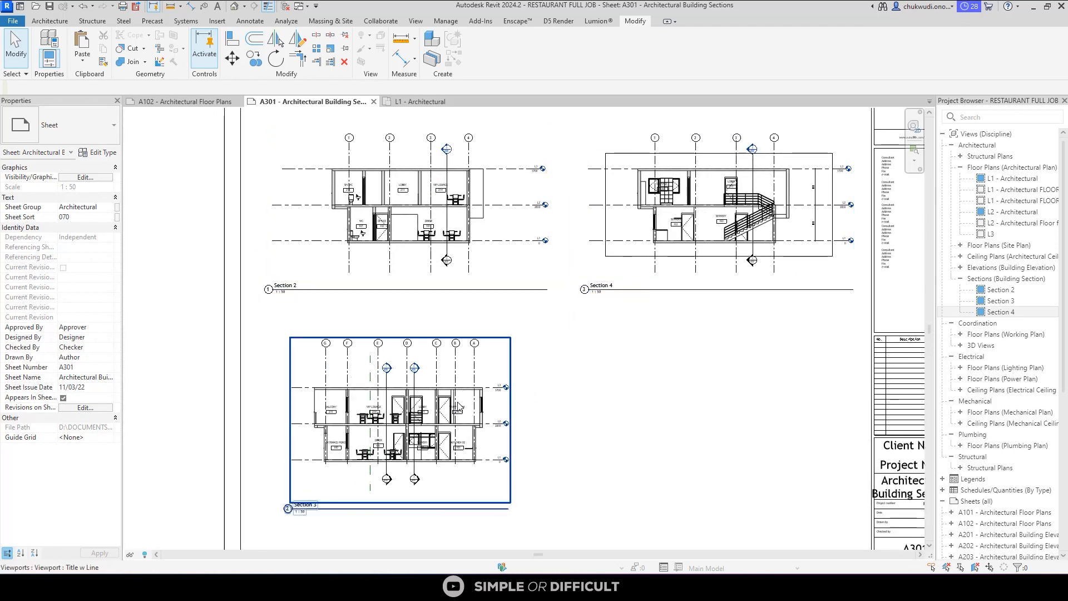
{"action": "scroll", "coordinate": [475, 388], "scroll_direction": "down", "scroll_amount": 2}
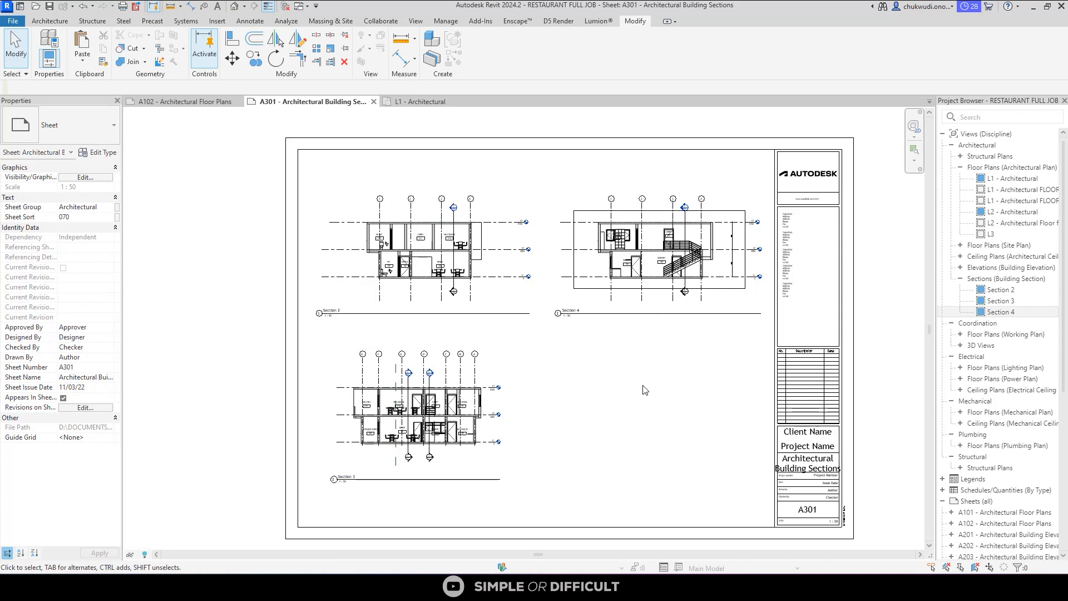
Try to set the Section 3 viewport's detail number to 1.
{"action": "left_click", "coordinate": [456, 409]}
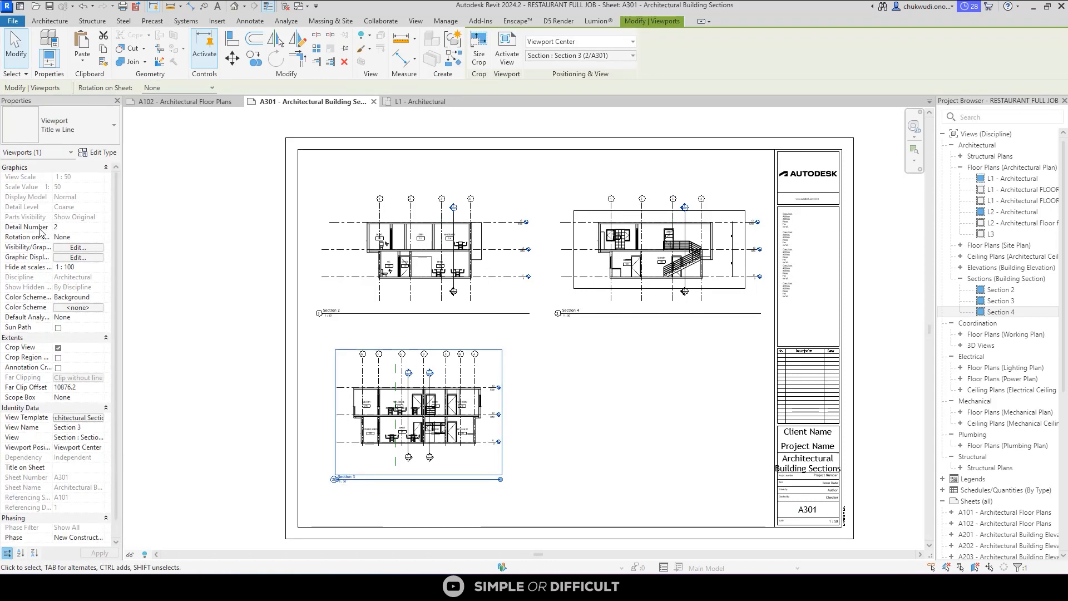
{"action": "left_click", "coordinate": [76, 228]}
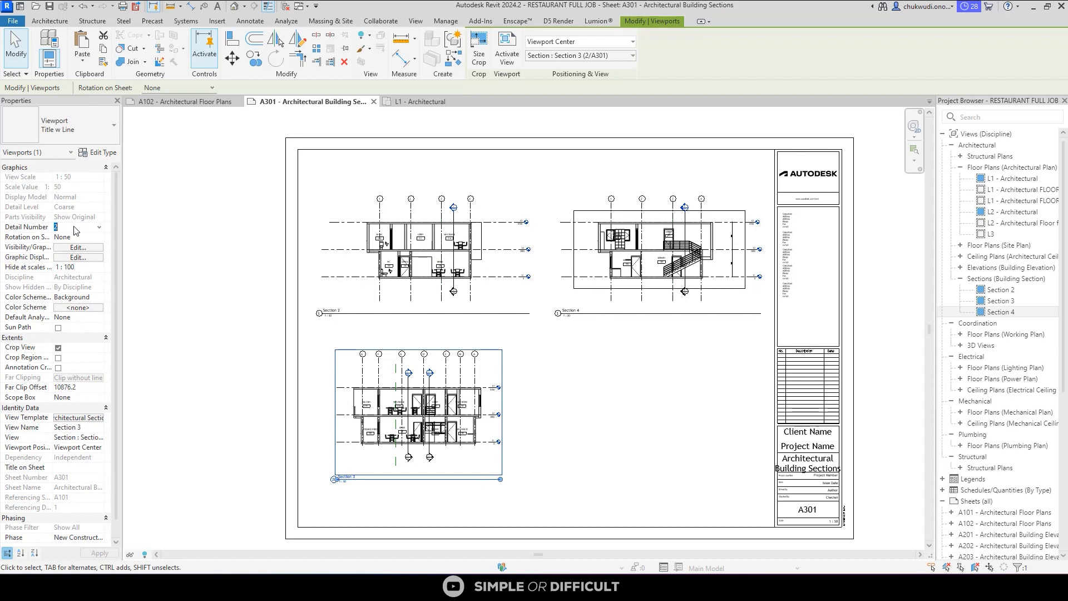
{"action": "type", "text": "1"}
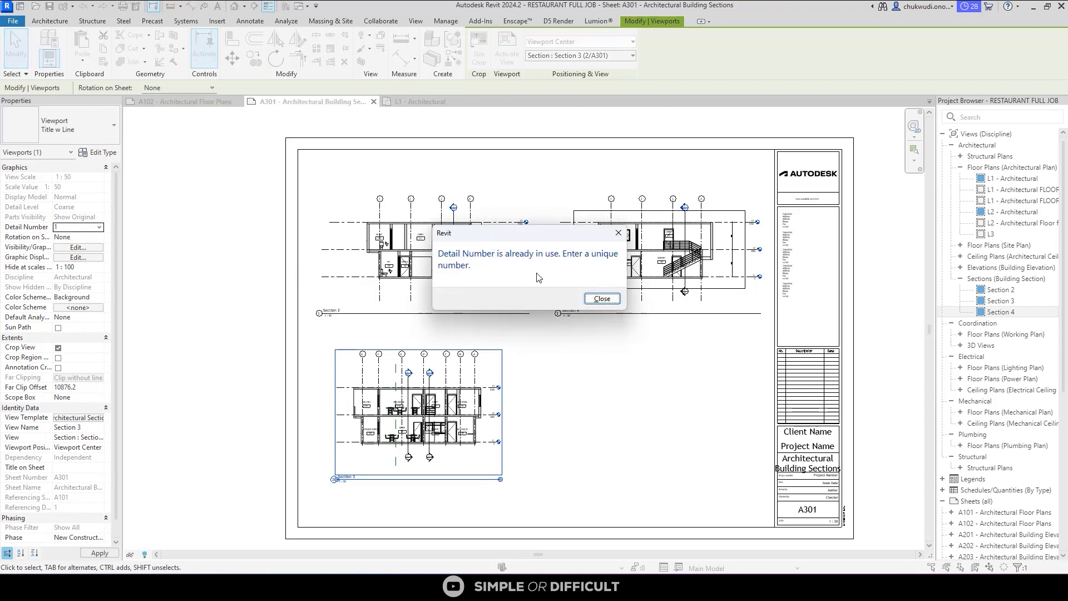
{"action": "left_click", "coordinate": [602, 299]}
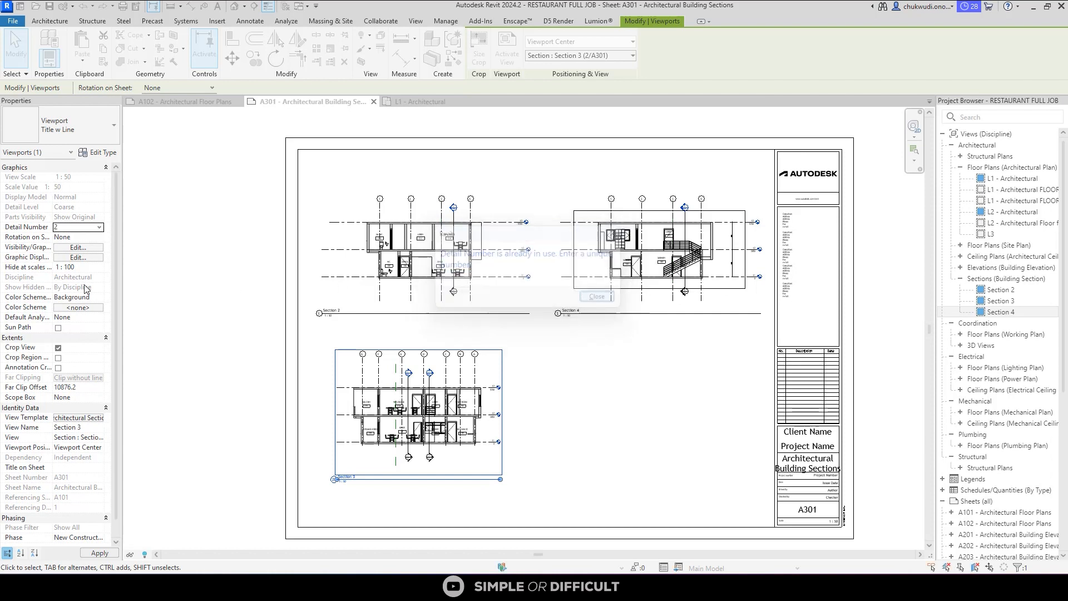
Set the Section 3 viewport's detail number to 5.
{"action": "left_click", "coordinate": [83, 227]}
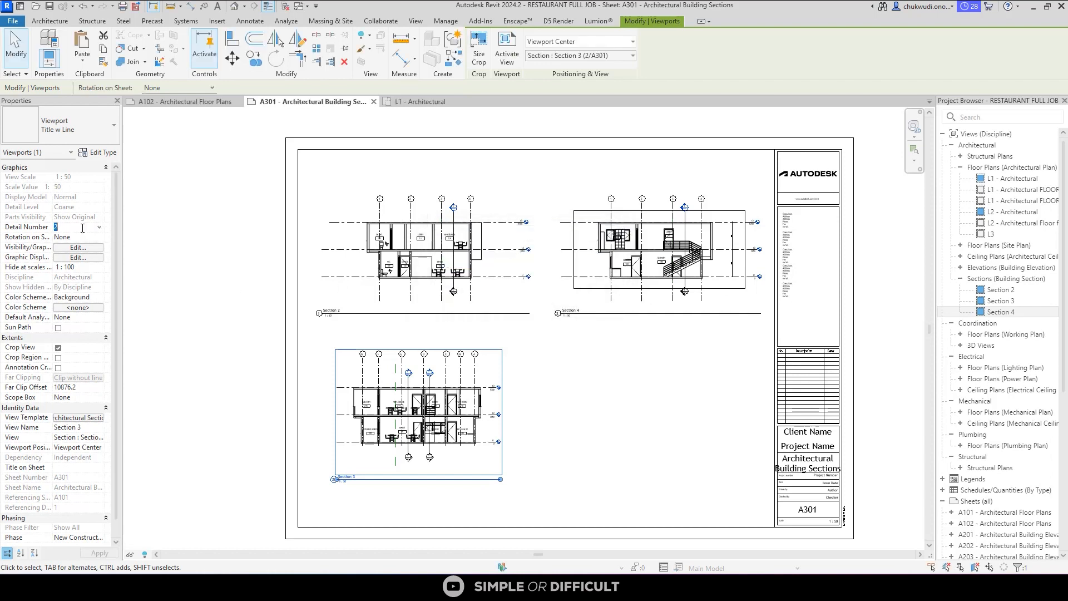
{"action": "type", "text": "5"}
{"action": "scroll", "coordinate": [300, 542], "scroll_direction": "up", "scroll_amount": 4}
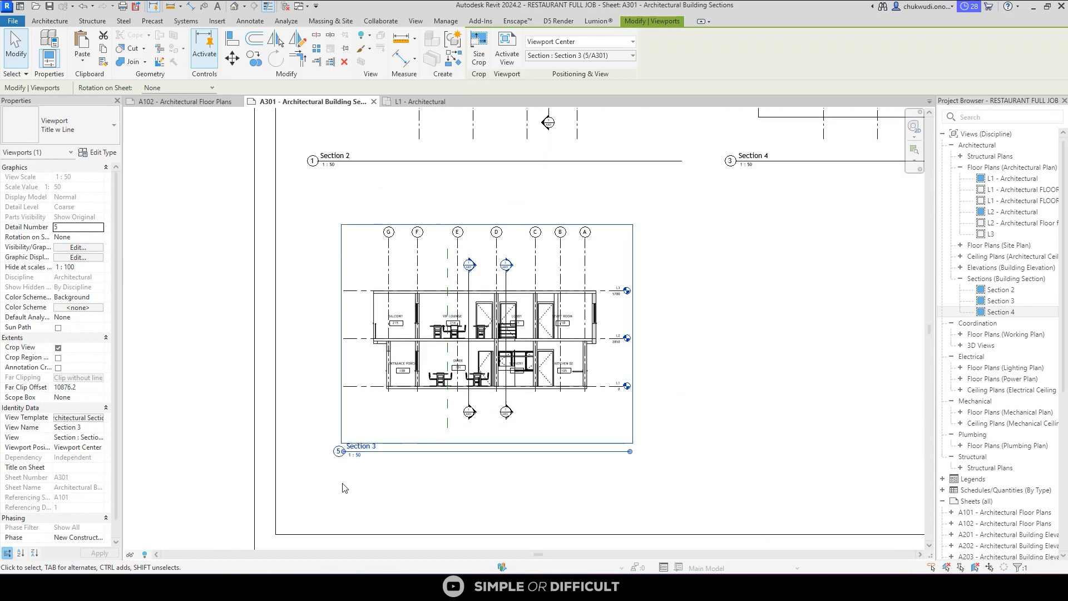
{"action": "left_click", "coordinate": [344, 487]}
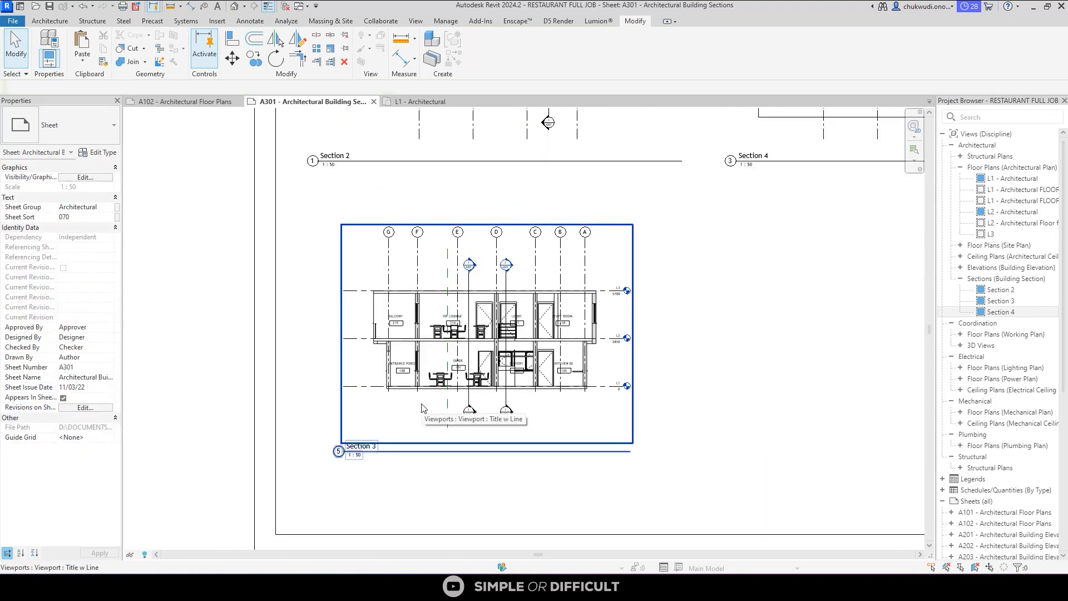
Set the Section 4 viewport's detail number to 2.
{"action": "scroll", "coordinate": [421, 407], "scroll_direction": "down", "scroll_amount": 3}
{"action": "left_click", "coordinate": [858, 241]}
{"action": "left_click", "coordinate": [88, 229]}
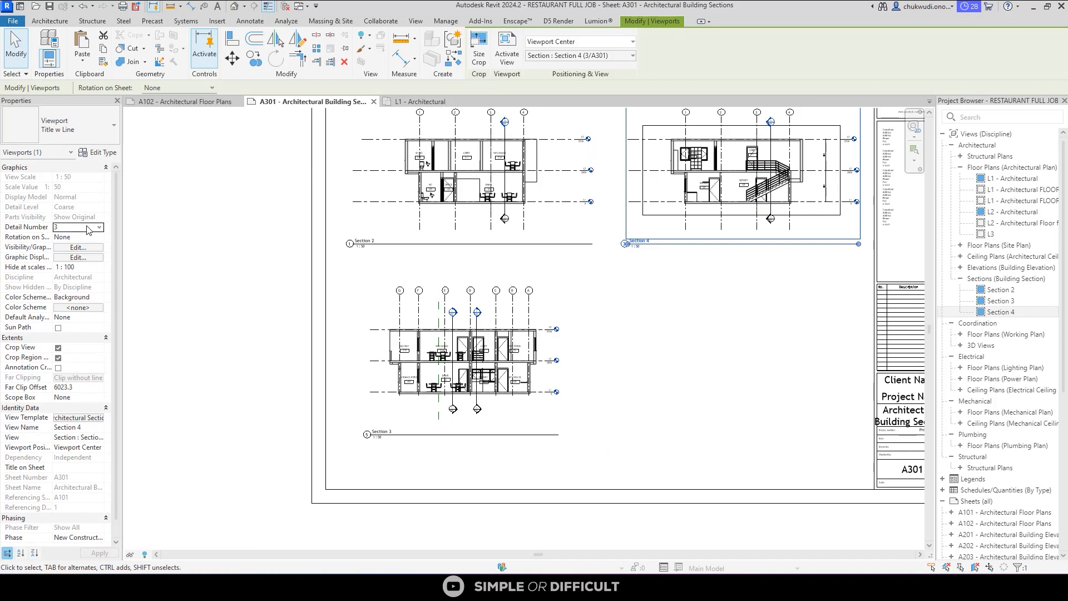
{"action": "key", "text": "BackSpace"}
{"action": "type", "text": "2"}
Set the Section 3 viewport's detail number to 3.
{"action": "left_click", "coordinate": [432, 345]}
{"action": "left_click", "coordinate": [68, 230]}
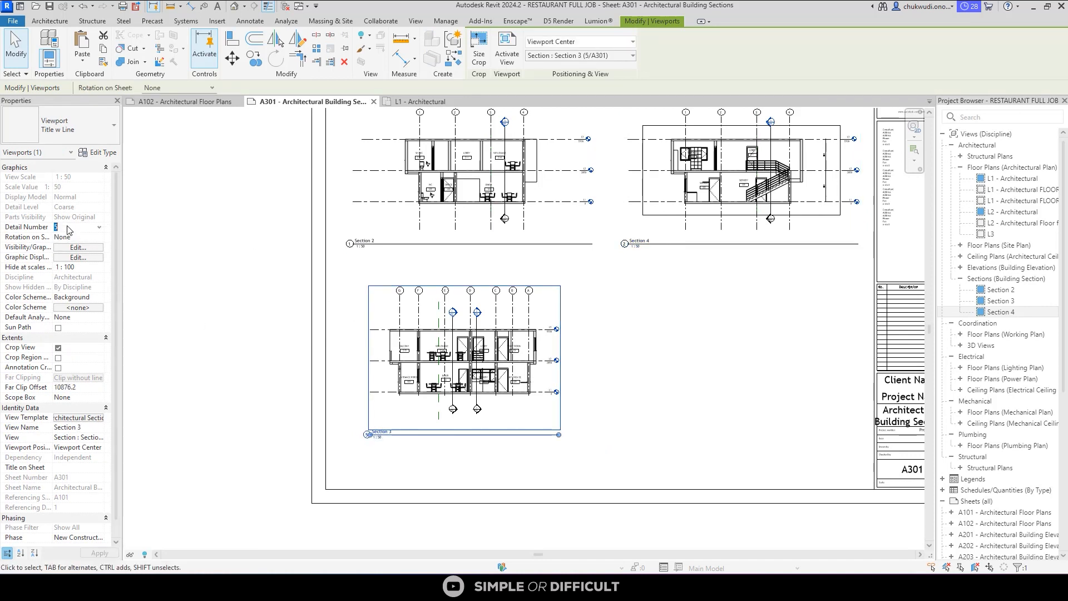
{"action": "type", "text": "3"}
{"action": "left_click", "coordinate": [200, 256]}
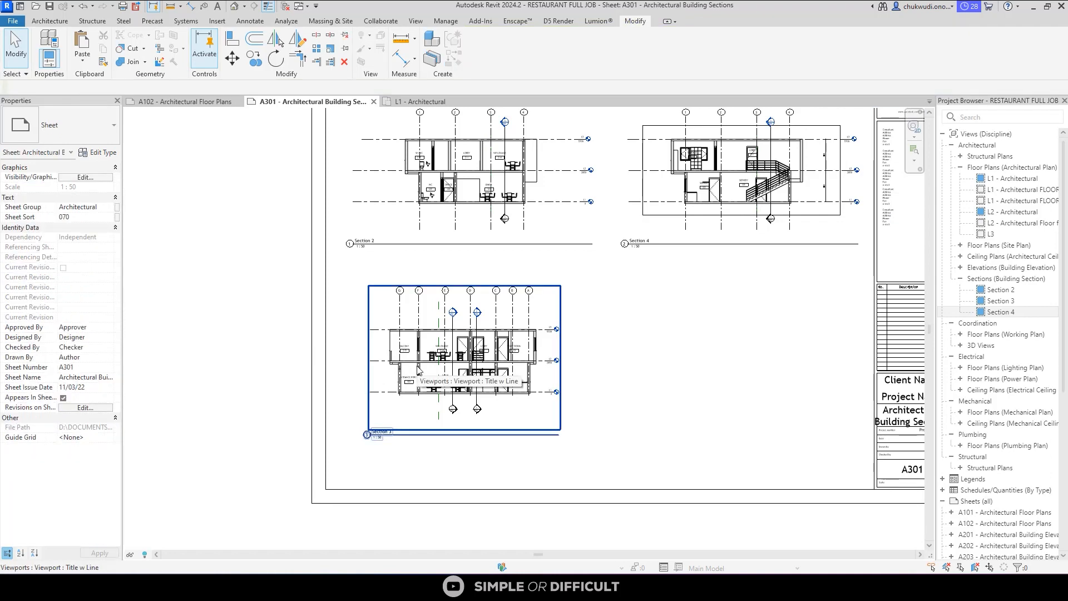
Review the renumbered viewports on sheet A301, and check the section markers on the L1 - Architectural plan against them.
{"action": "scroll", "coordinate": [445, 373], "scroll_direction": "down", "scroll_amount": 1}
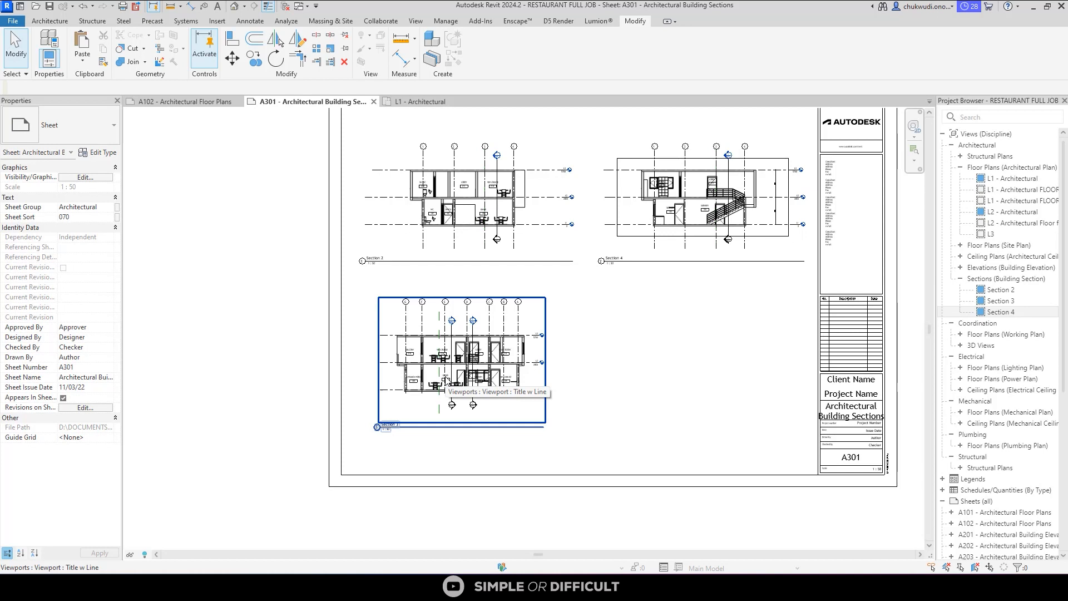
{"action": "scroll", "coordinate": [406, 204], "scroll_direction": "down", "scroll_amount": 1}
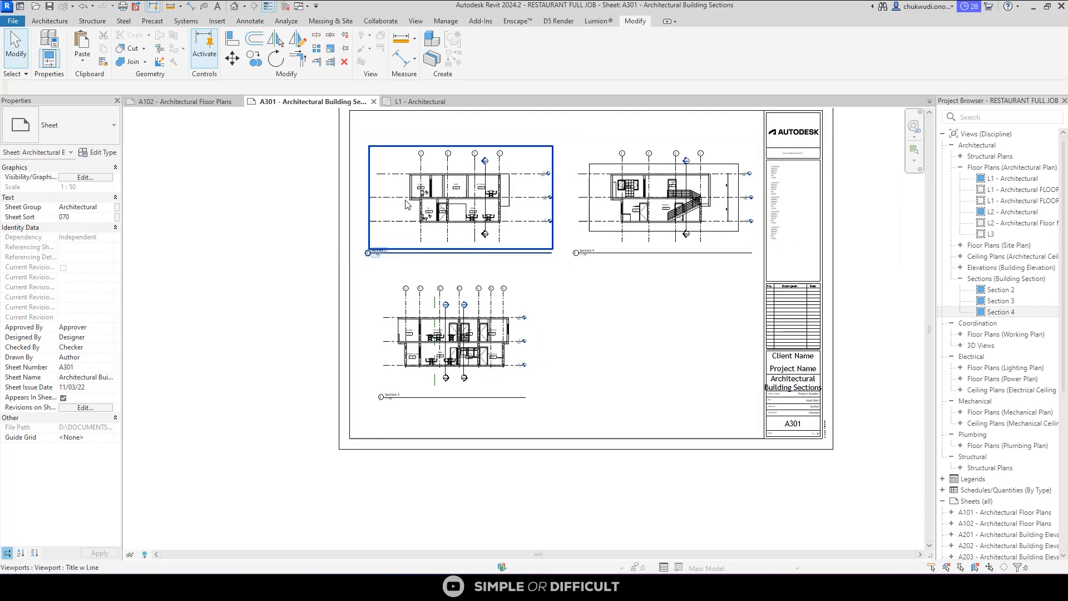
{"action": "scroll", "coordinate": [407, 204], "scroll_direction": "down", "scroll_amount": 1}
{"action": "middle_click_drag", "start_coordinate": [400, 239], "coordinate": [427, 288]}
{"action": "left_click", "coordinate": [420, 102]}
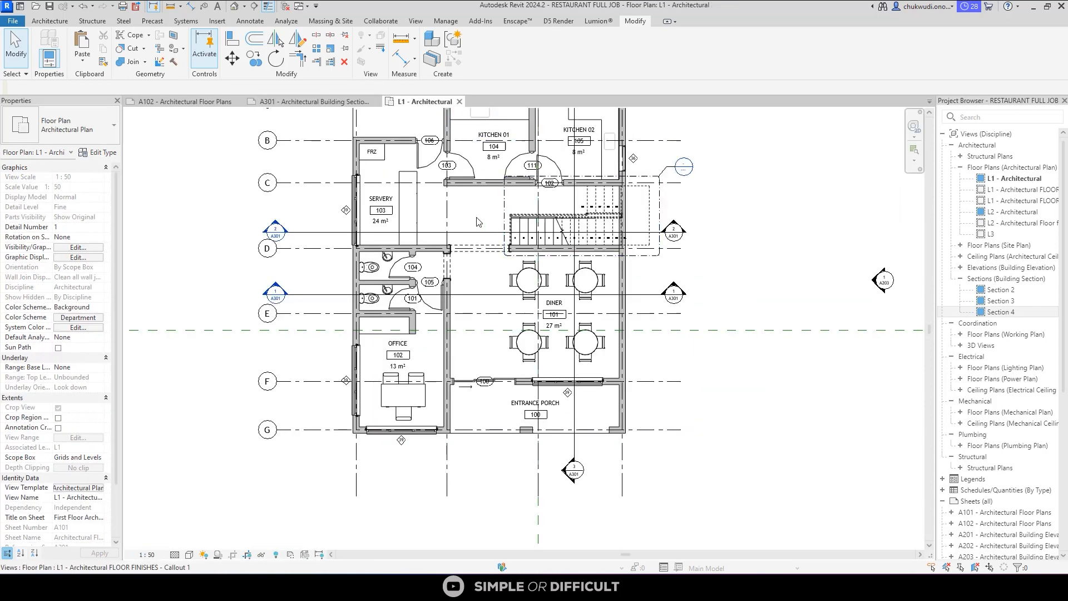
{"action": "scroll", "coordinate": [278, 228], "scroll_direction": "up", "scroll_amount": 3}
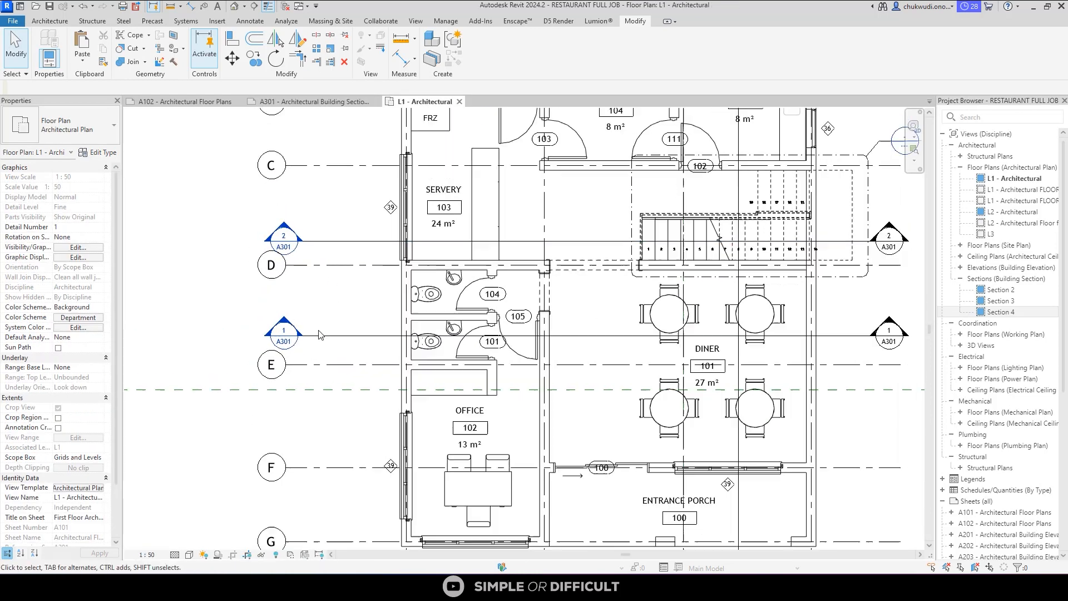
{"action": "scroll", "coordinate": [320, 335], "scroll_direction": "down", "scroll_amount": 3}
{"action": "middle_click_drag", "start_coordinate": [607, 115], "coordinate": [607, 216]}
{"action": "scroll", "coordinate": [599, 208], "scroll_direction": "up", "scroll_amount": 2}
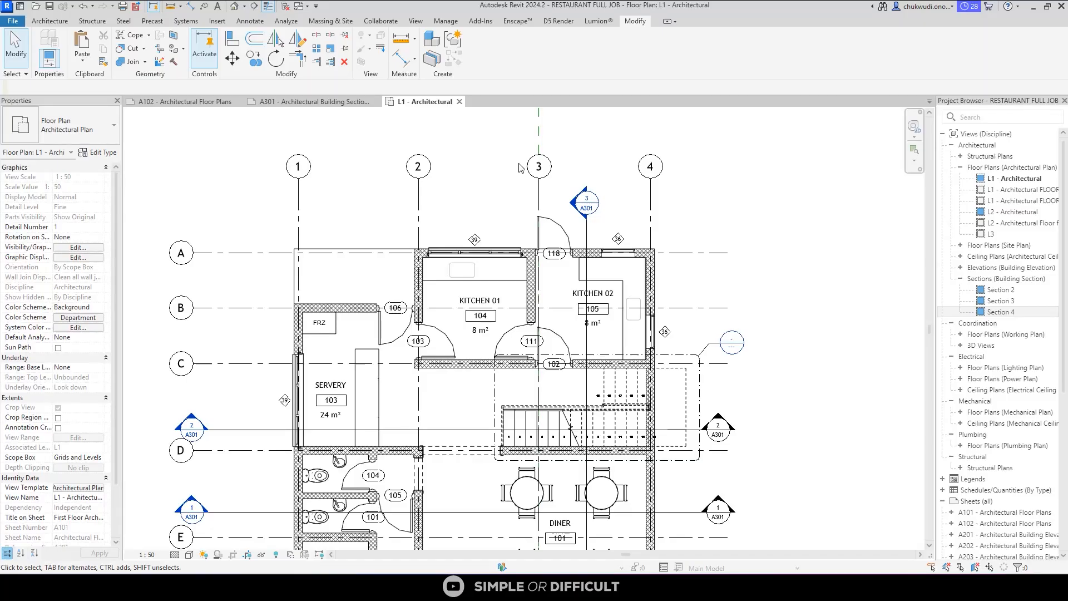
Look through the project's sheet list and collapse the views listed under sheet A301.
{"action": "scroll", "coordinate": [957, 361], "scroll_direction": "down", "scroll_amount": 5}
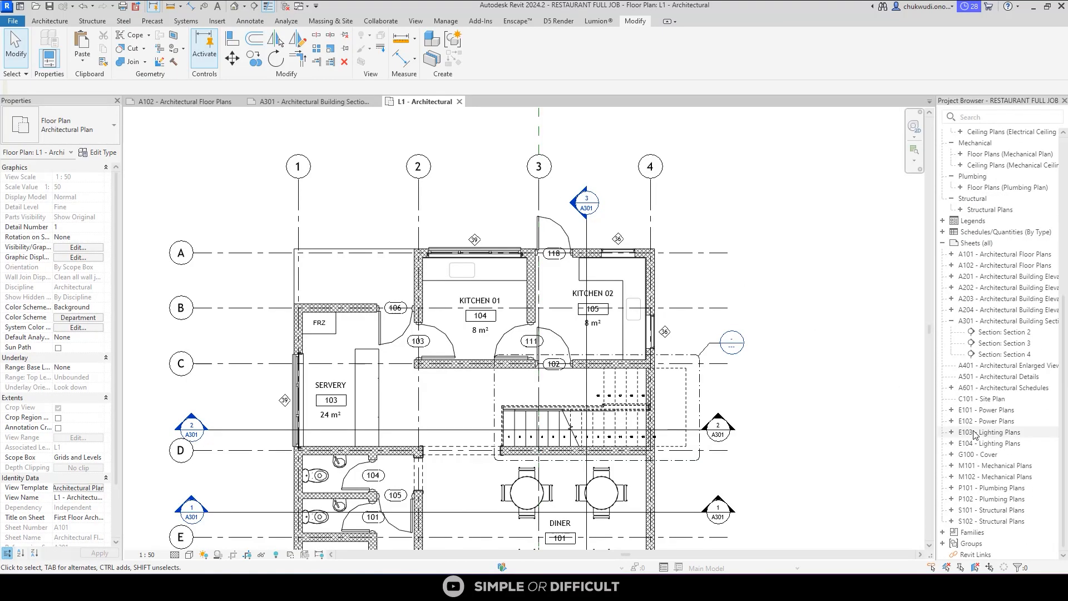
{"action": "left_click", "coordinate": [953, 322]}
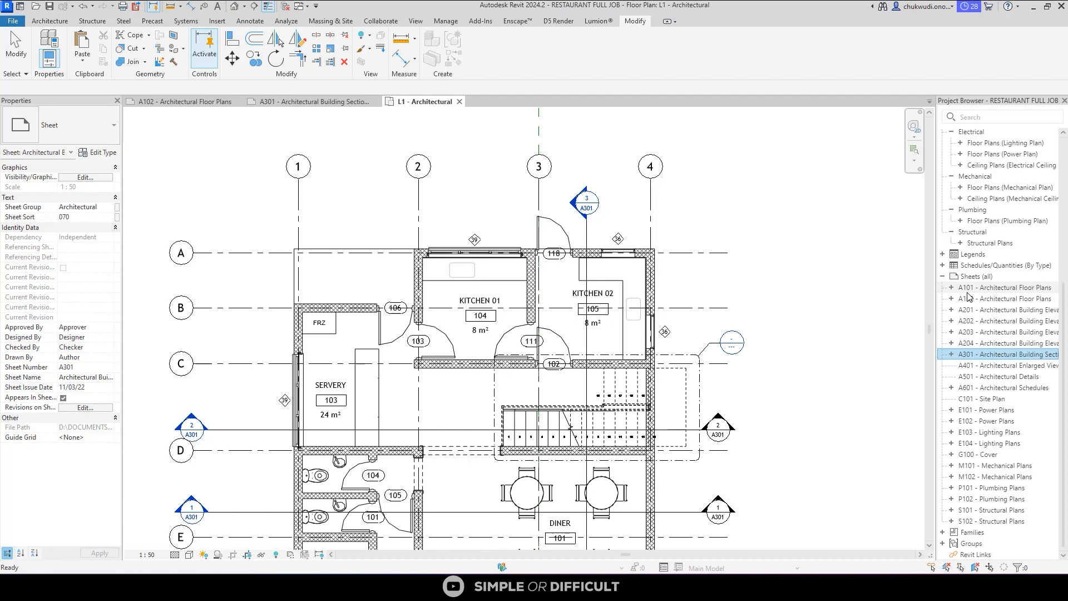
{"action": "left_click", "coordinate": [975, 276]}
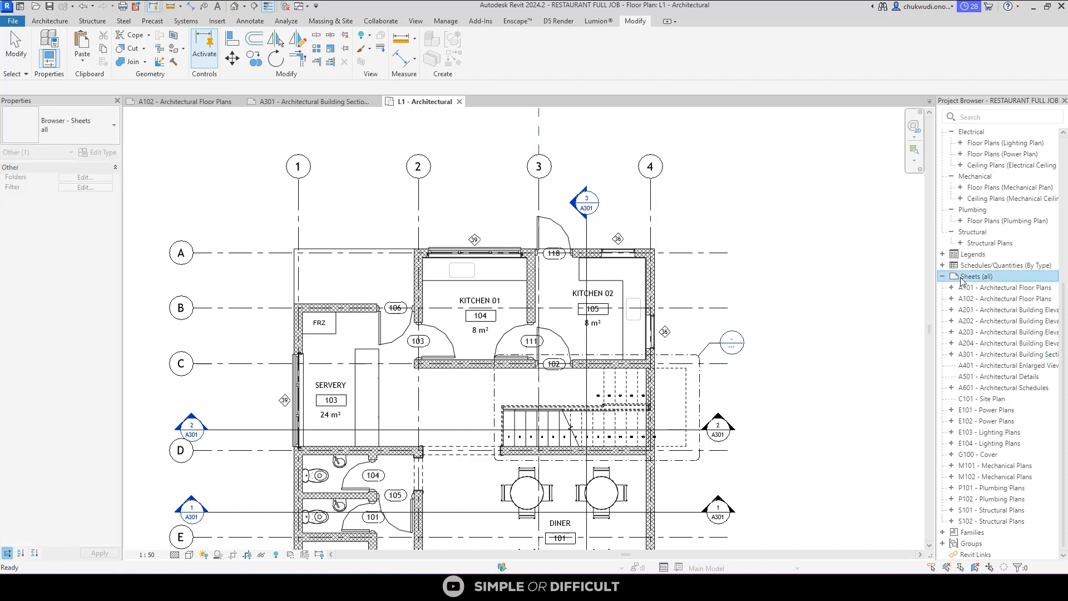
Start a new sheet and compare the available A0 metric, A0 metric Cover and A1 metric titleblocks.
{"action": "right_click", "coordinate": [983, 279]}
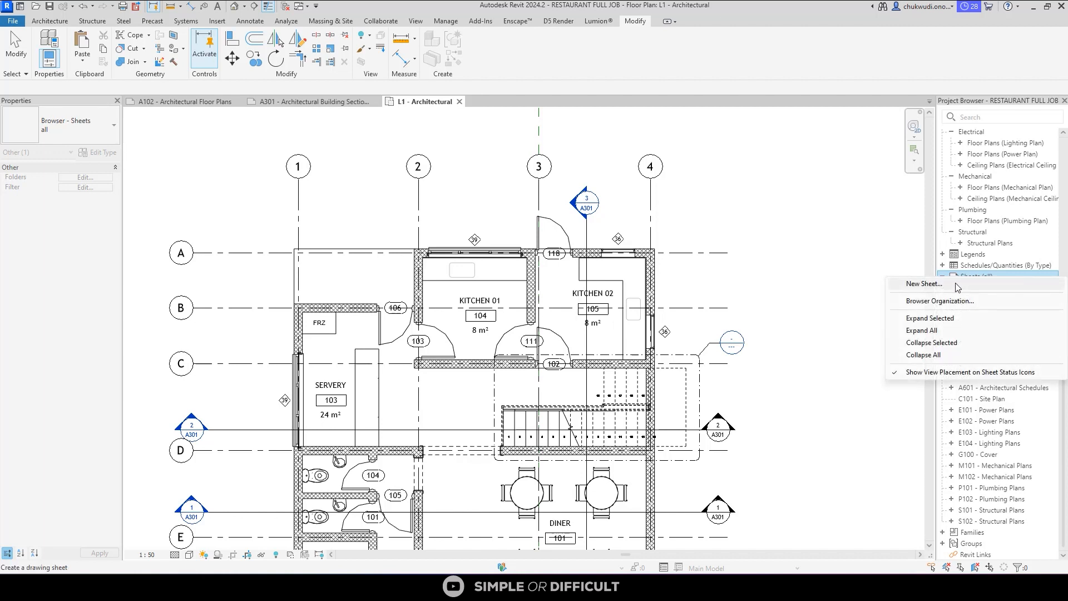
{"action": "left_click", "coordinate": [925, 284]}
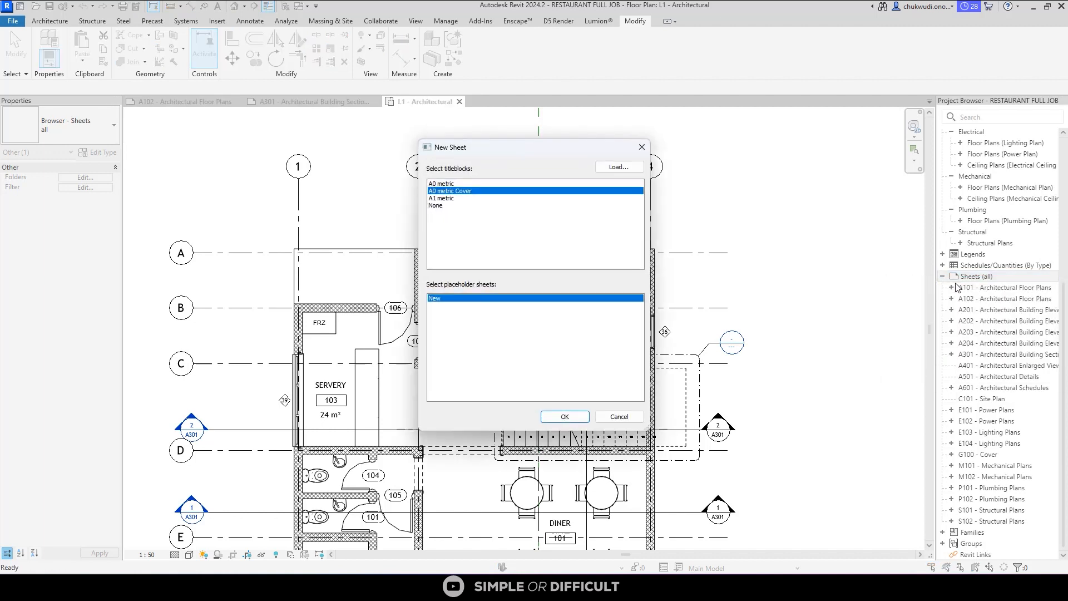
{"action": "left_click", "coordinate": [447, 198]}
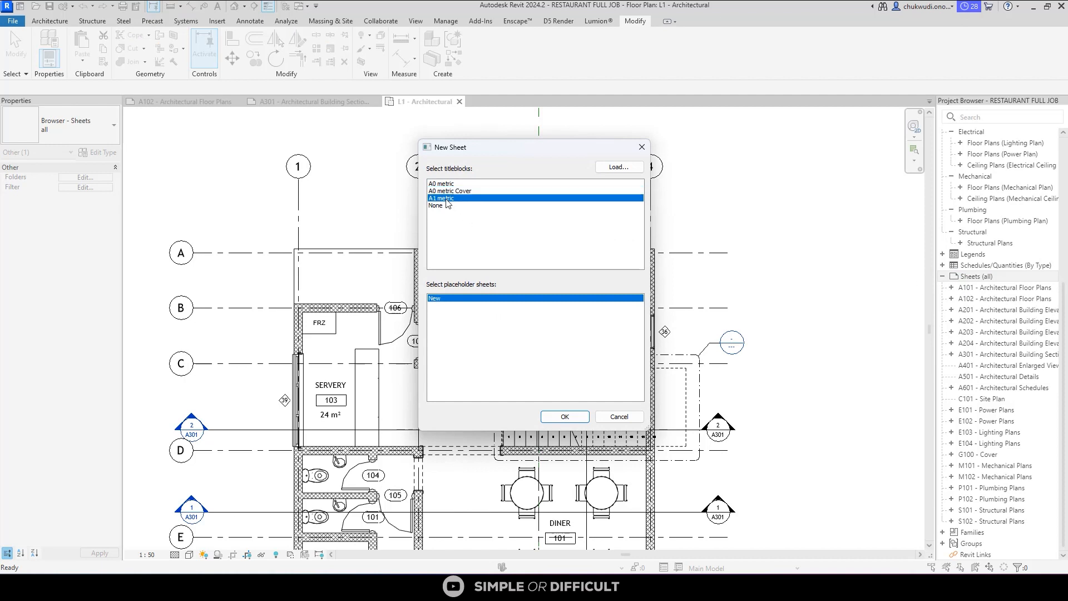
{"action": "left_click", "coordinate": [444, 184]}
{"action": "left_click", "coordinate": [442, 191]}
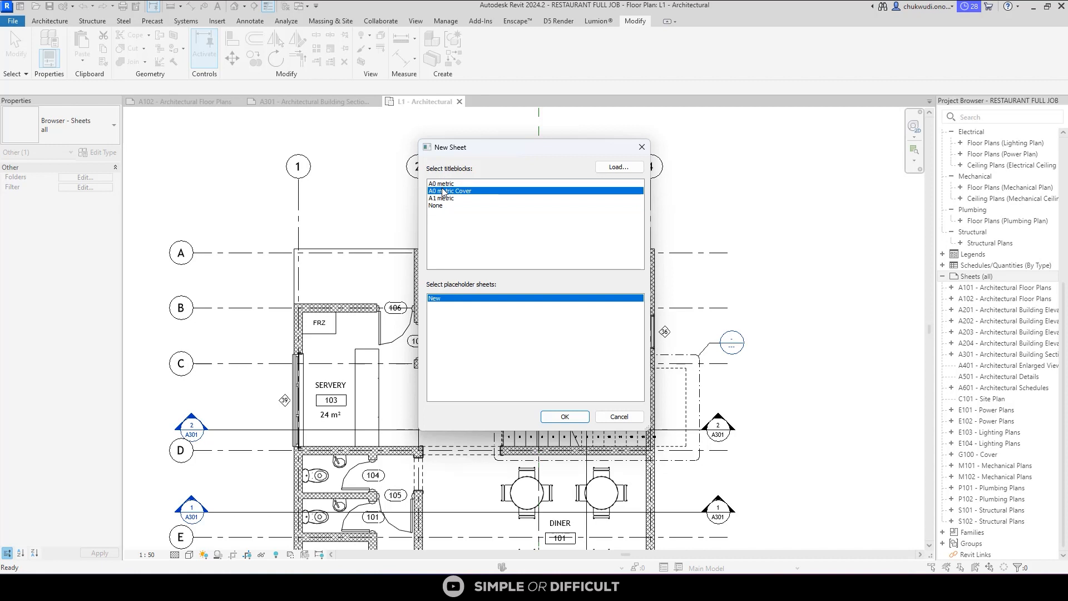
{"action": "left_click", "coordinate": [441, 200]}
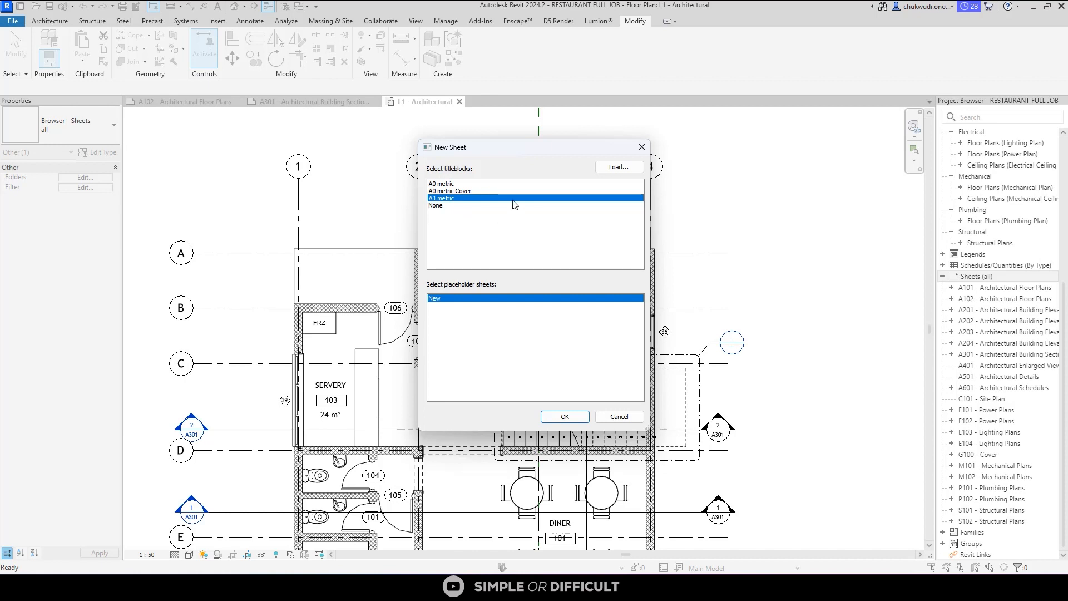
Load the "A0 metric Load in example" titleblock family from the Documents folder and create the new sheet with it.
{"action": "left_click", "coordinate": [630, 168]}
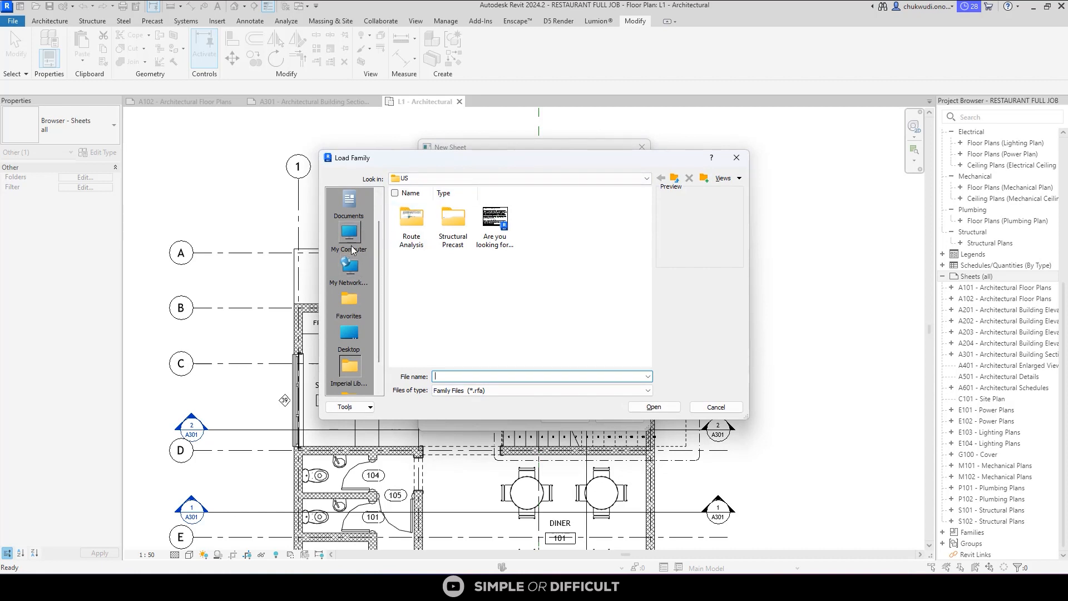
{"action": "left_click", "coordinate": [348, 201]}
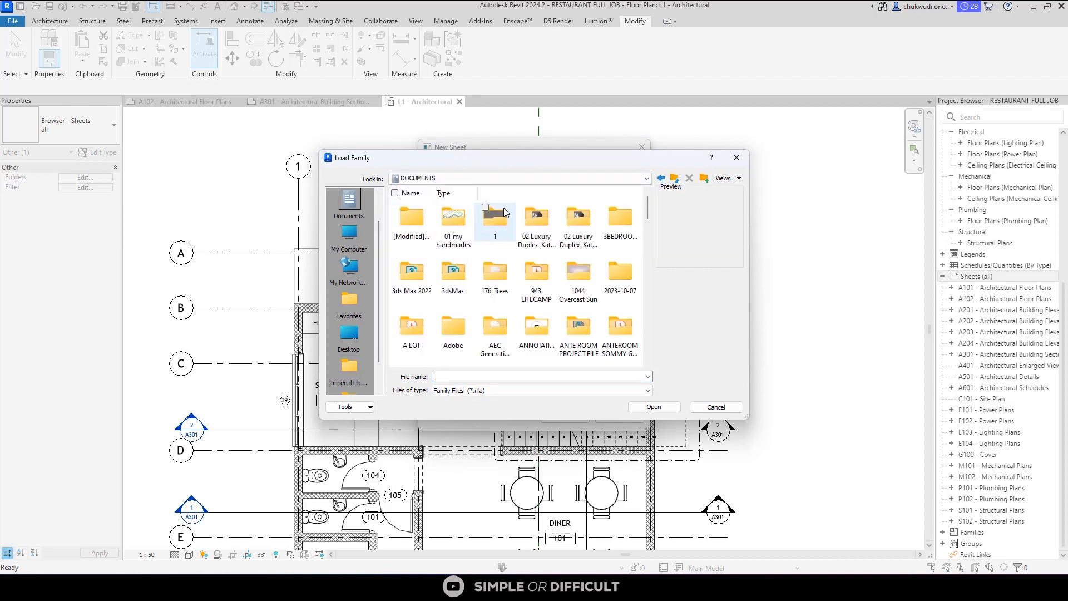
{"action": "scroll", "coordinate": [557, 261], "scroll_direction": "down", "scroll_amount": 10}
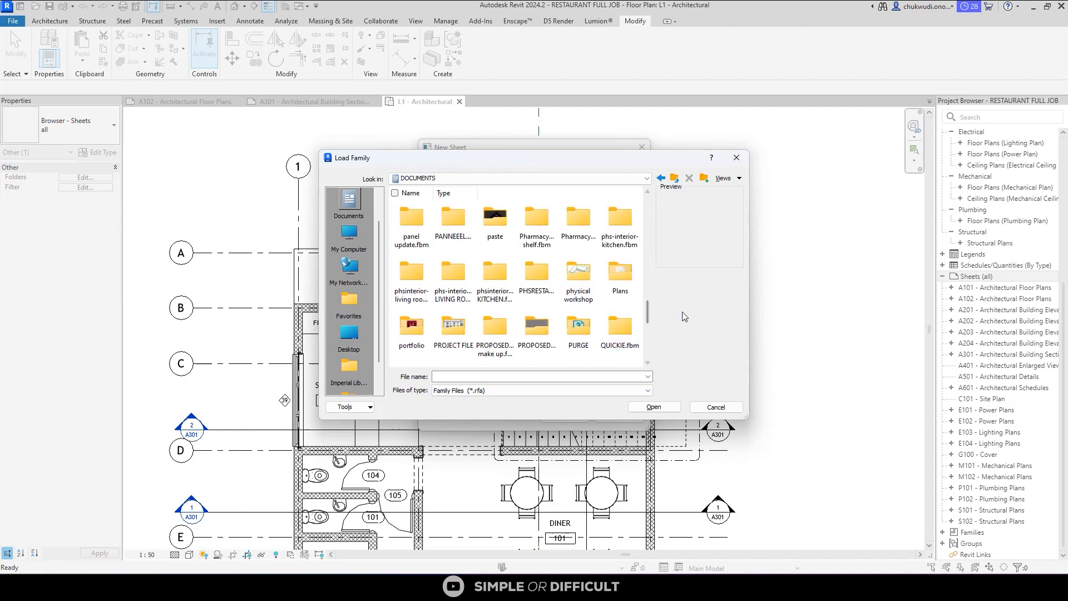
{"action": "scroll", "coordinate": [570, 348], "scroll_direction": "down", "scroll_amount": 5}
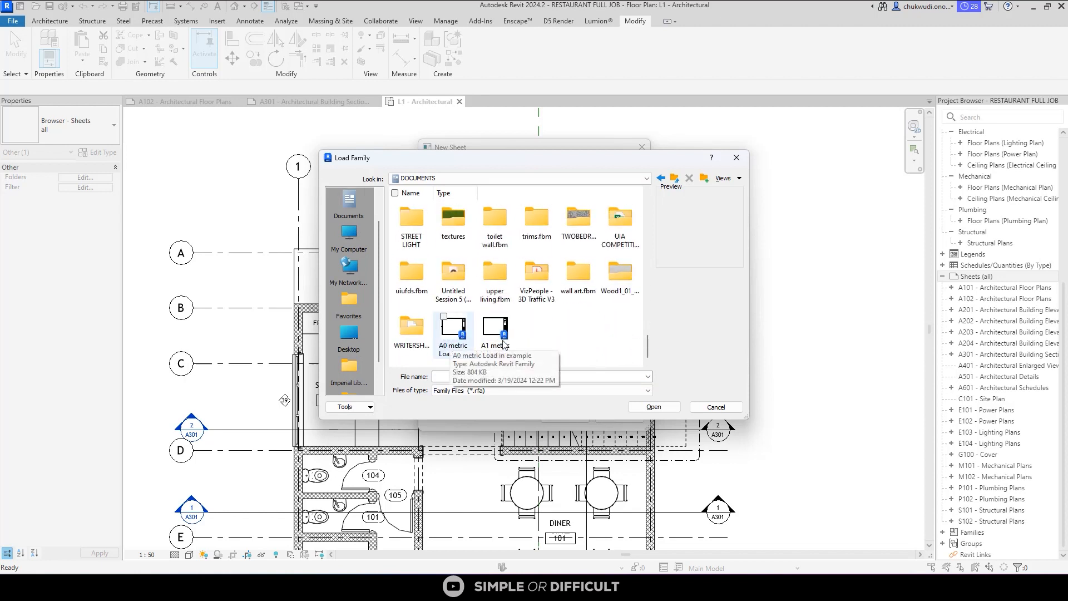
{"action": "left_click", "coordinate": [453, 333]}
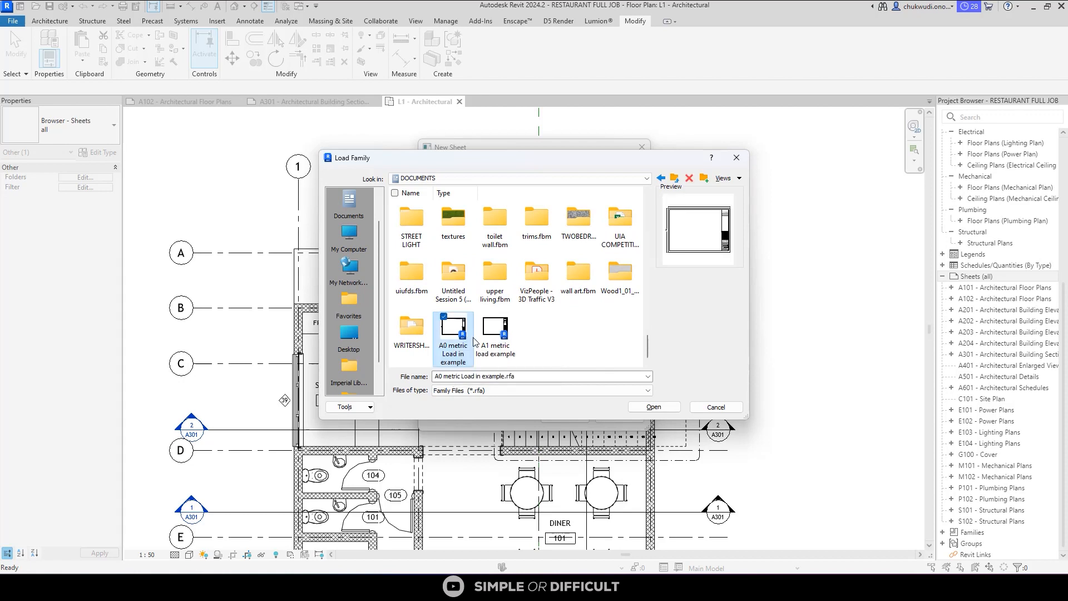
{"action": "left_click", "coordinate": [637, 407]}
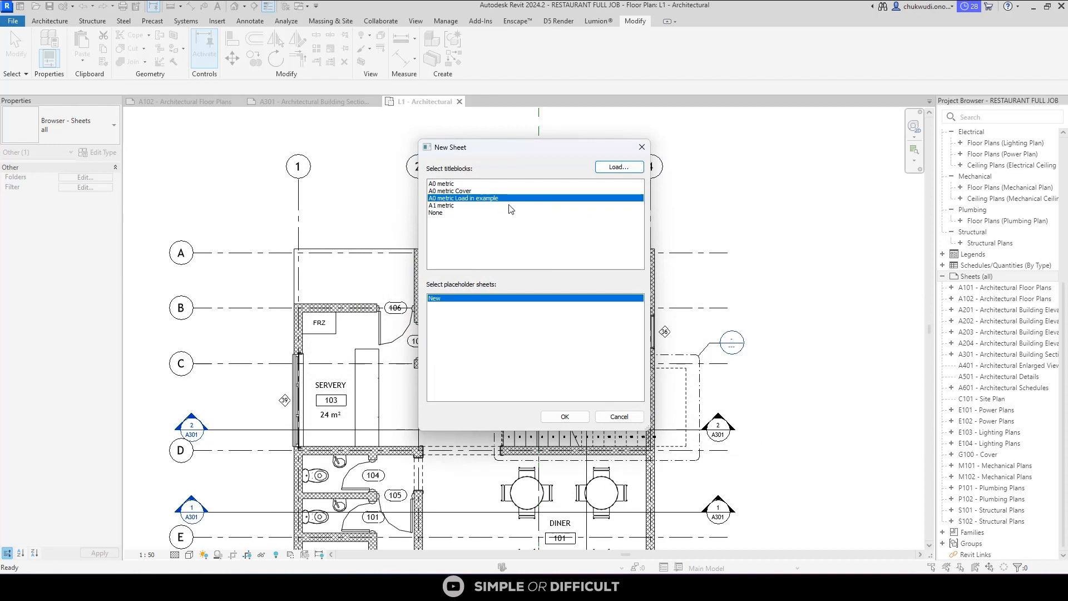
{"action": "left_click", "coordinate": [574, 418]}
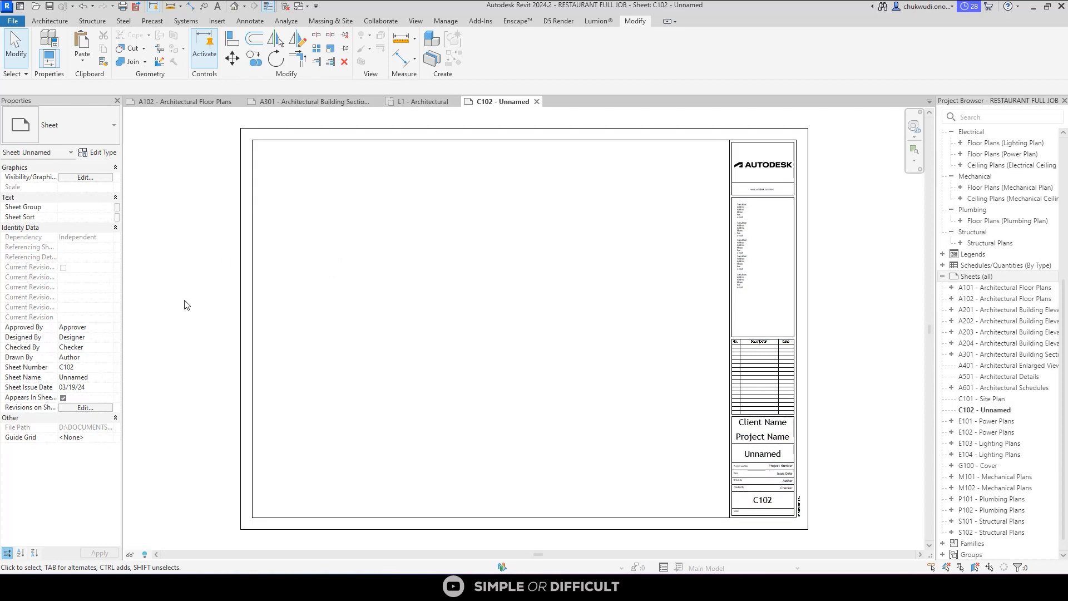
Start renaming sheet C102 and save the project.
{"action": "right_click", "coordinate": [990, 415]}
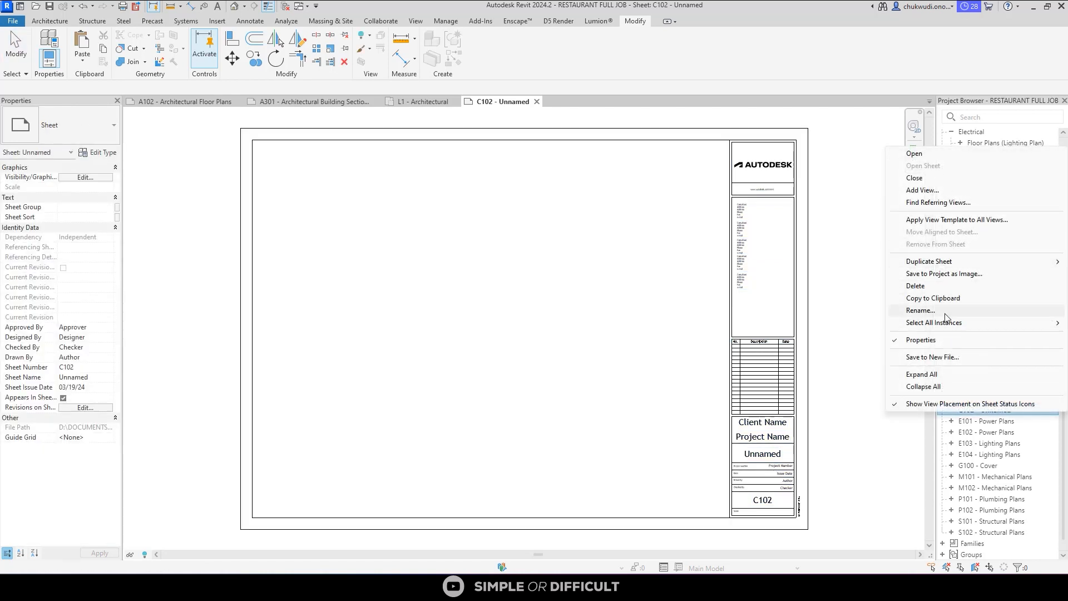
{"action": "left_click", "coordinate": [902, 312]}
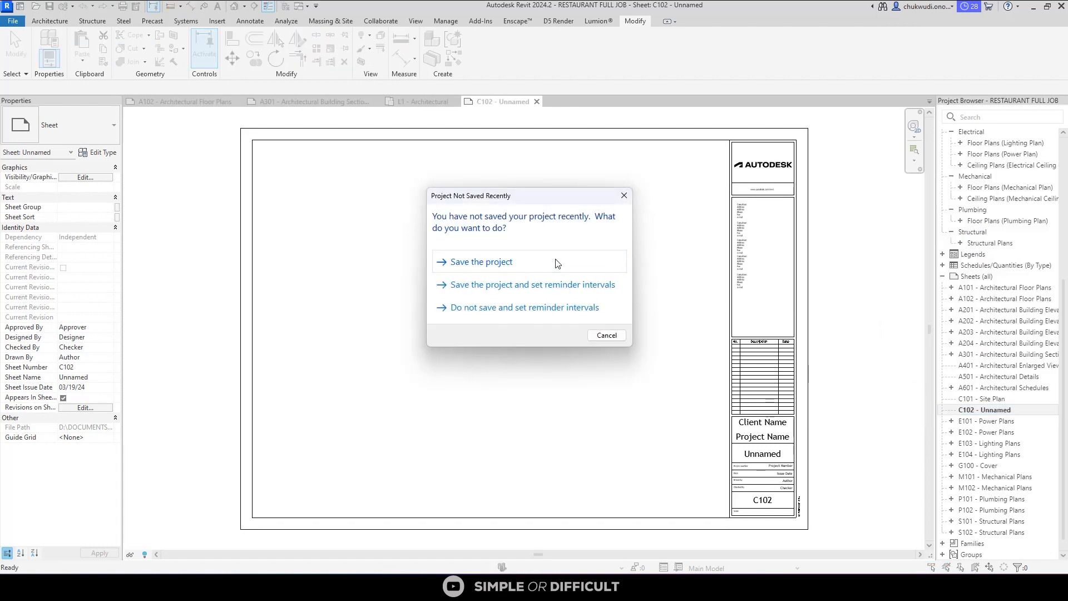
{"action": "left_click", "coordinate": [557, 264]}
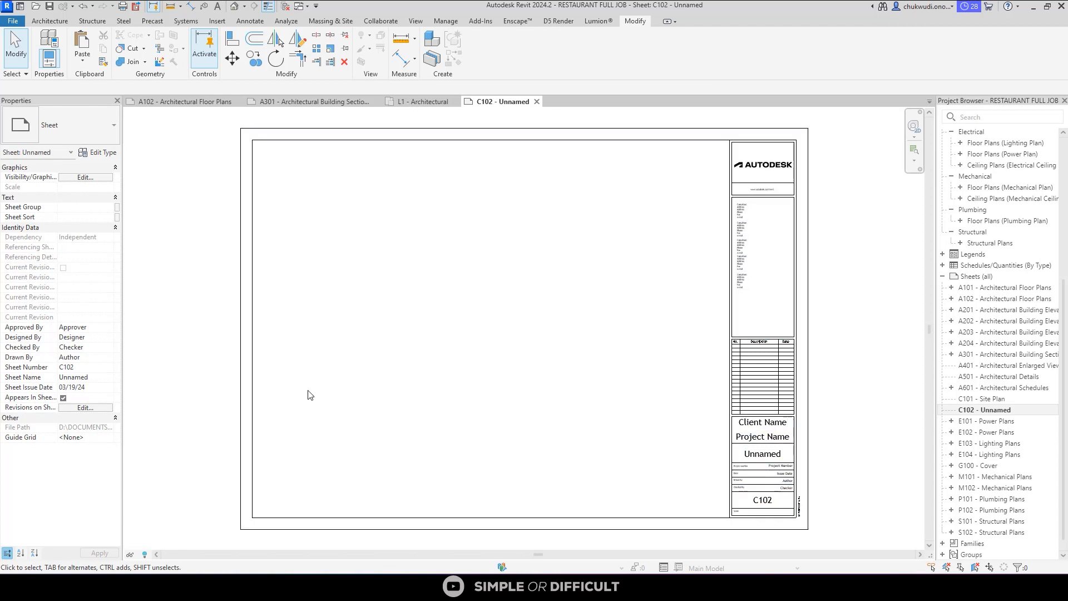
Change the new sheet's number to A107 in its sheet title settings, keeping the name Unnamed.
{"action": "left_click", "coordinate": [994, 412]}
{"action": "right_click", "coordinate": [994, 412]}
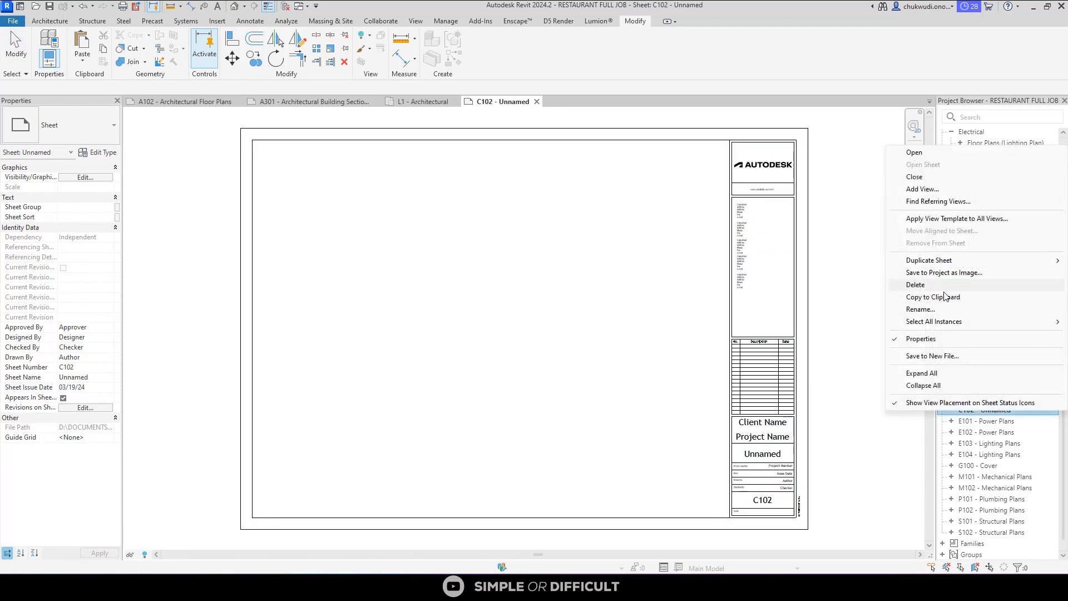
{"action": "left_click", "coordinate": [921, 309]}
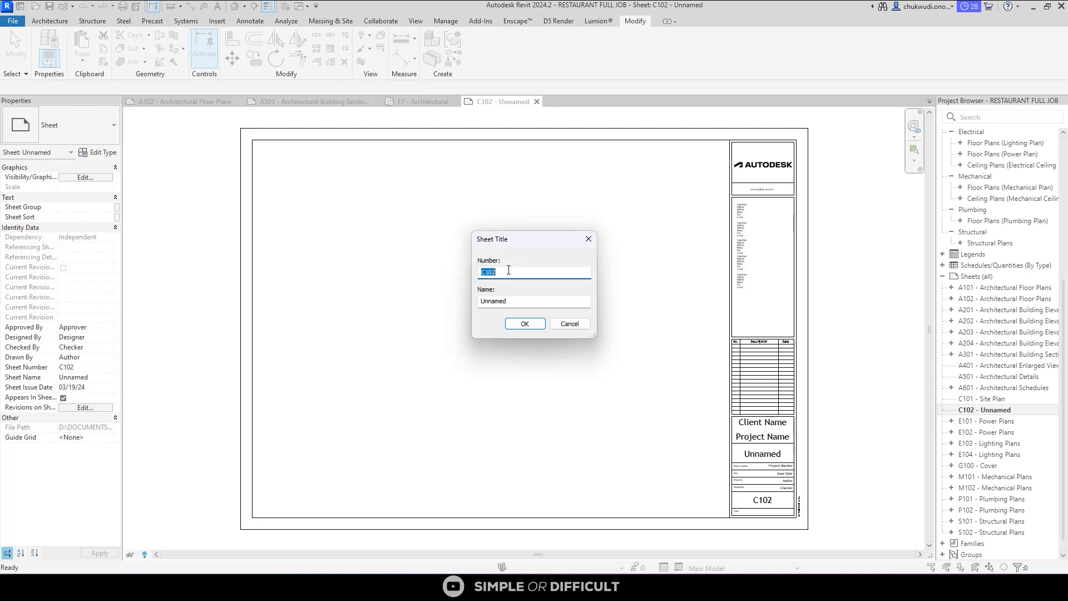
{"action": "left_click", "coordinate": [510, 270]}
{"action": "left_click_drag", "start_coordinate": [510, 270], "coordinate": [459, 274]}
{"action": "type", "text": "A107"}
{"action": "left_click", "coordinate": [525, 323]}
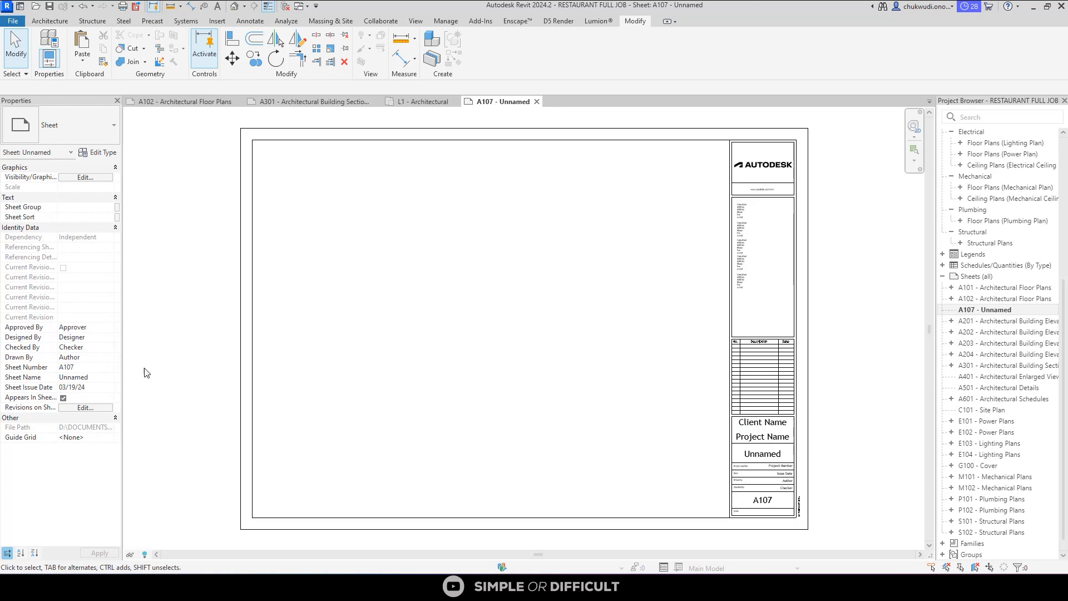
Set the new sheet's name to NEW SHEET in its properties.
{"action": "left_click", "coordinate": [101, 379]}
{"action": "double_click", "coordinate": [102, 378]}
{"action": "type", "text": "NEW S"}
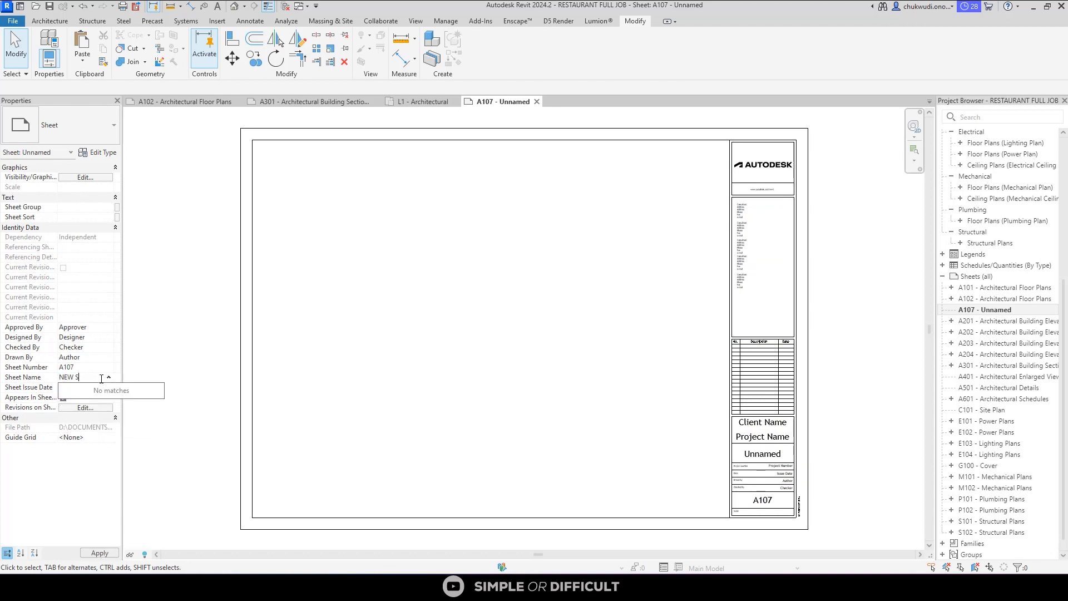
{"action": "type", "text": "HEET"}
{"action": "key", "text": "Return"}
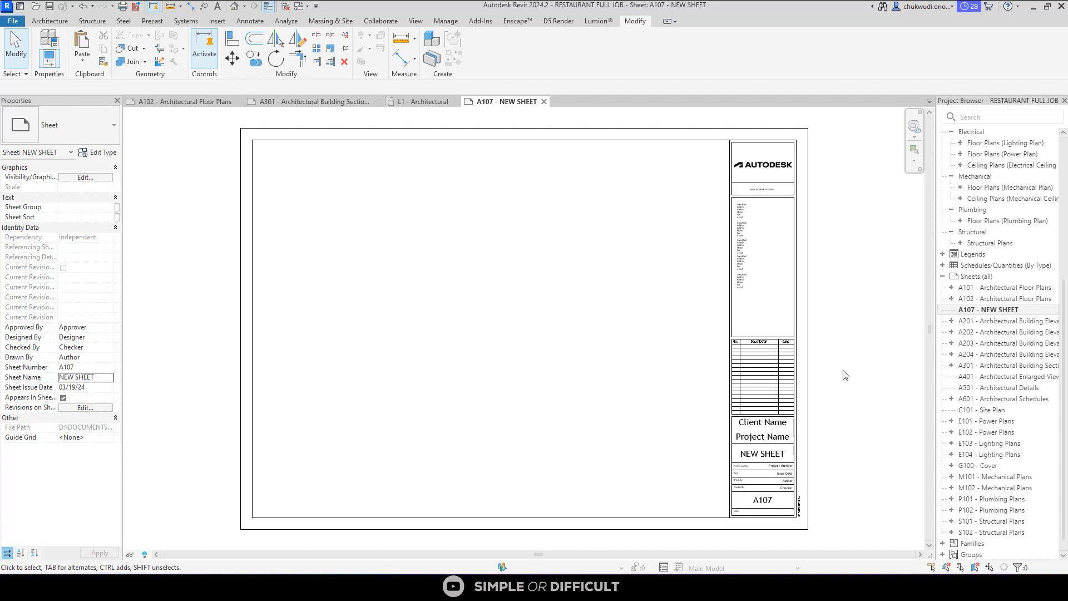
Change the sheet name directly in the title block to "Floor Finshes Plan".
{"action": "left_click", "coordinate": [790, 379]}
{"action": "scroll", "coordinate": [755, 339], "scroll_direction": "down", "scroll_amount": 1}
{"action": "middle_click_drag", "start_coordinate": [751, 333], "coordinate": [737, 297]}
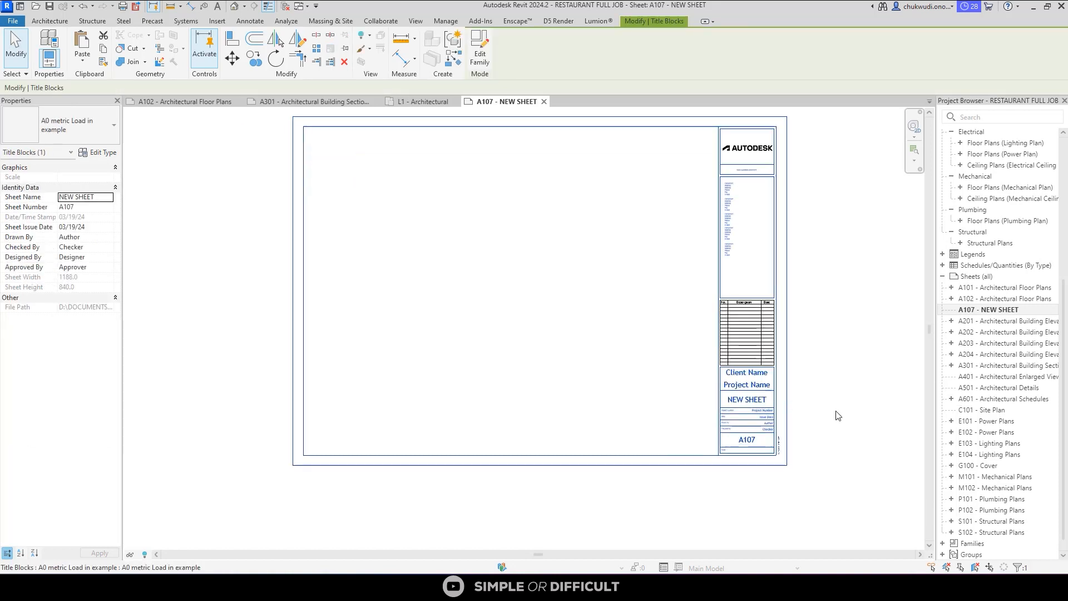
{"action": "left_click", "coordinate": [837, 415]}
{"action": "scroll", "coordinate": [757, 398], "scroll_direction": "up", "scroll_amount": 2}
{"action": "left_click", "coordinate": [797, 396]}
{"action": "scroll", "coordinate": [779, 396], "scroll_direction": "up", "scroll_amount": 3}
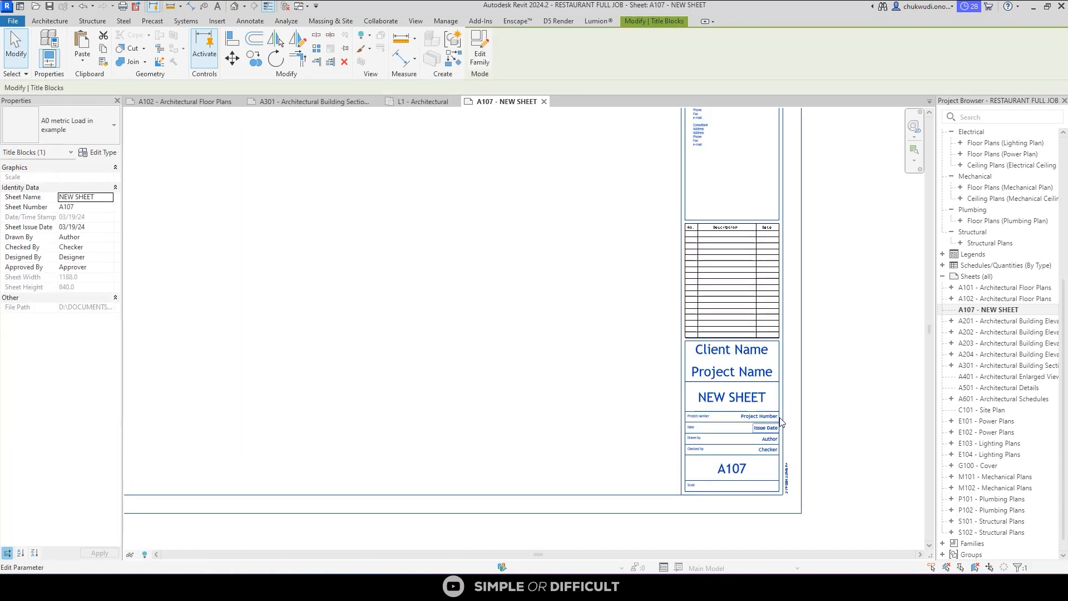
{"action": "left_click", "coordinate": [743, 396]}
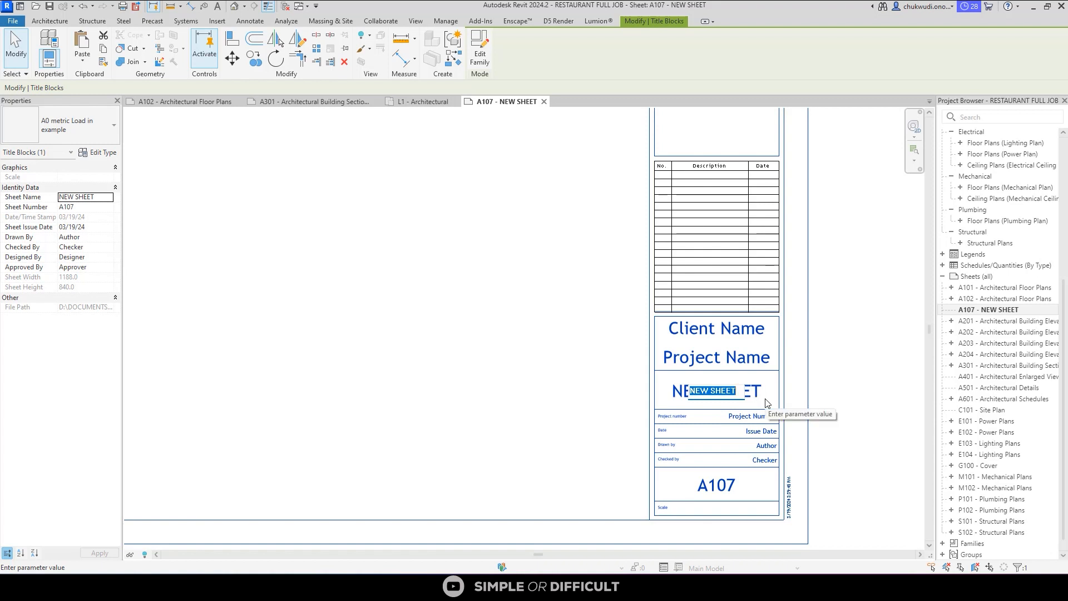
{"action": "type", "text": "F"}
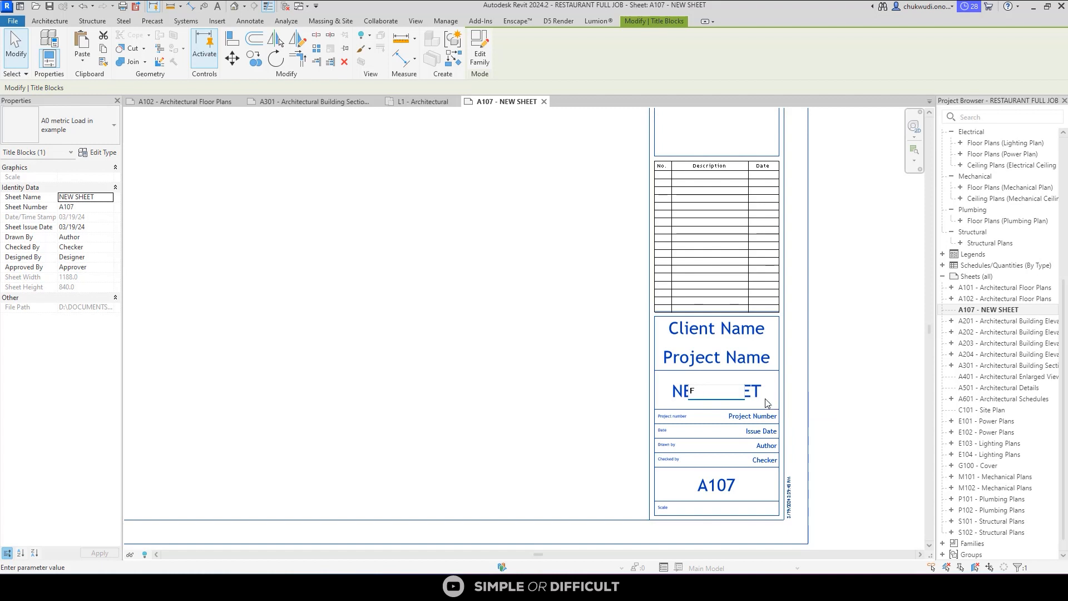
{"action": "type", "text": "Lloo"}
{"action": "type", "text": "r "}
{"action": "type", "text": "Finsh"}
{"action": "type", "text": "es"}
{"action": "type", "text": " p"}
{"action": "type", "text": "Plan"}
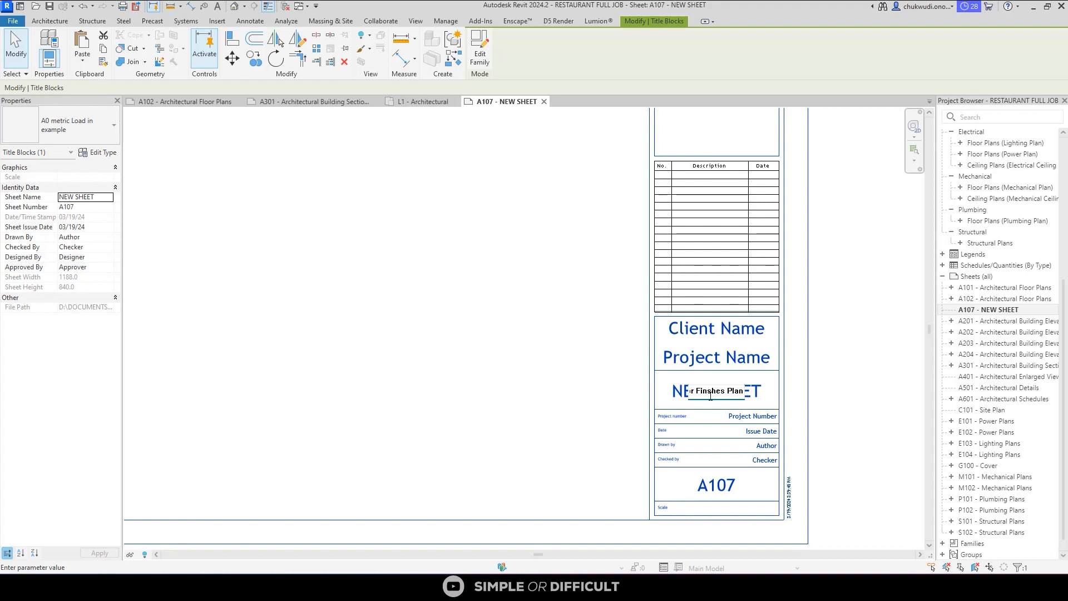
{"action": "left_click", "coordinate": [473, 344]}
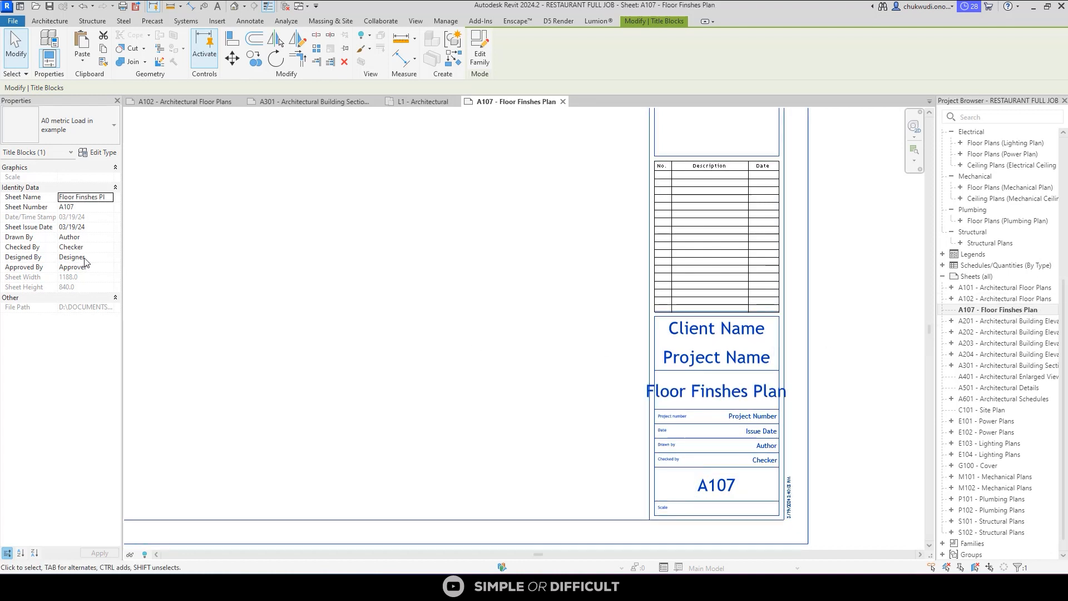
Shorten the Floor Finshes Plan sheet's number to A in the title block's properties.
{"action": "scroll", "coordinate": [512, 261], "scroll_direction": "down", "scroll_amount": 2}
{"action": "left_click", "coordinate": [765, 318]}
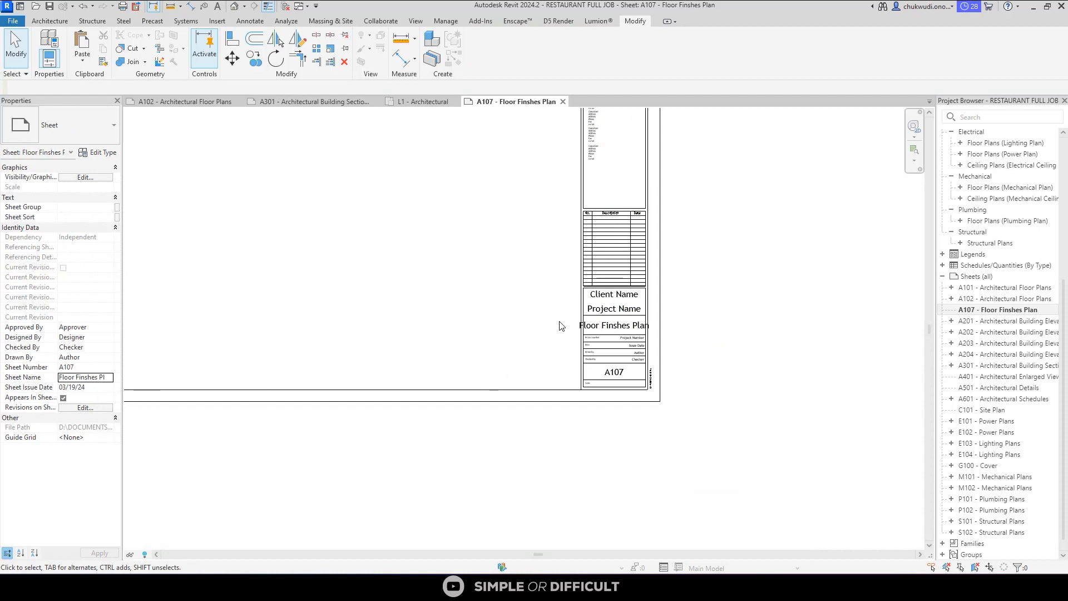
{"action": "scroll", "coordinate": [624, 369], "scroll_direction": "up", "scroll_amount": 1}
{"action": "left_click", "coordinate": [625, 369]}
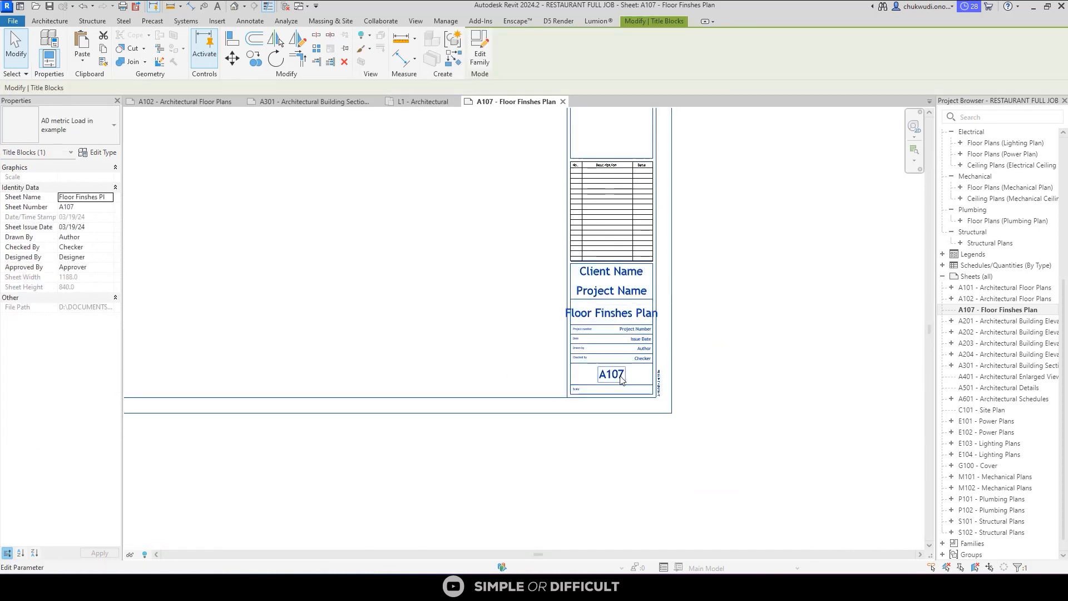
{"action": "left_click", "coordinate": [86, 210]}
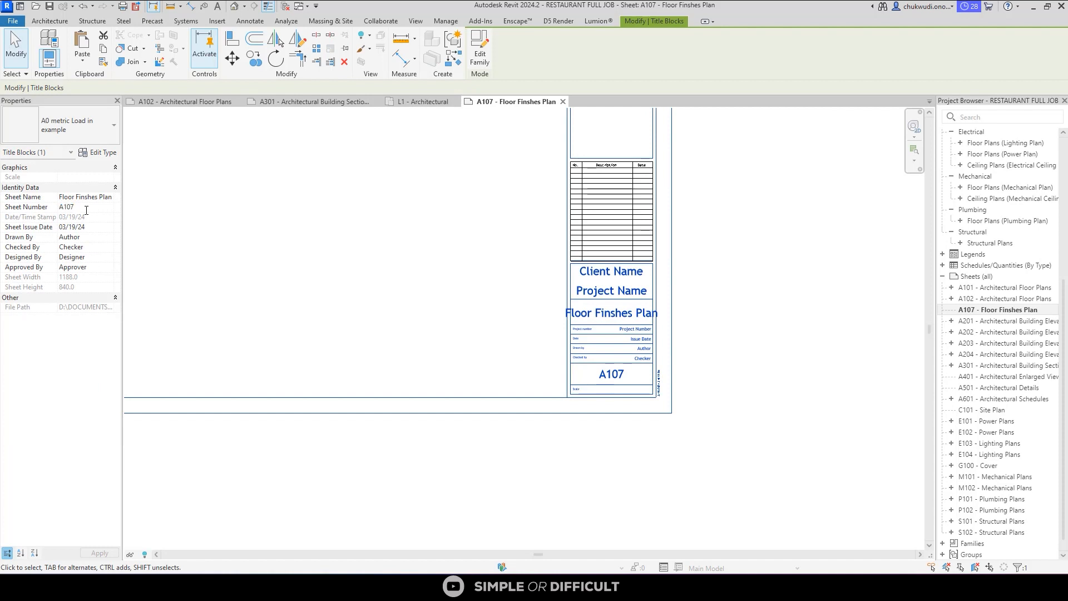
{"action": "key", "text": "BackSpace"}
{"action": "key", "text": "BackSpace"}
{"action": "key", "text": "BackSpace"}
{"action": "left_click", "coordinate": [695, 327]}
Set the sheet number to A701 directly in the title block.
{"action": "scroll", "coordinate": [680, 374], "scroll_direction": "up", "scroll_amount": 2}
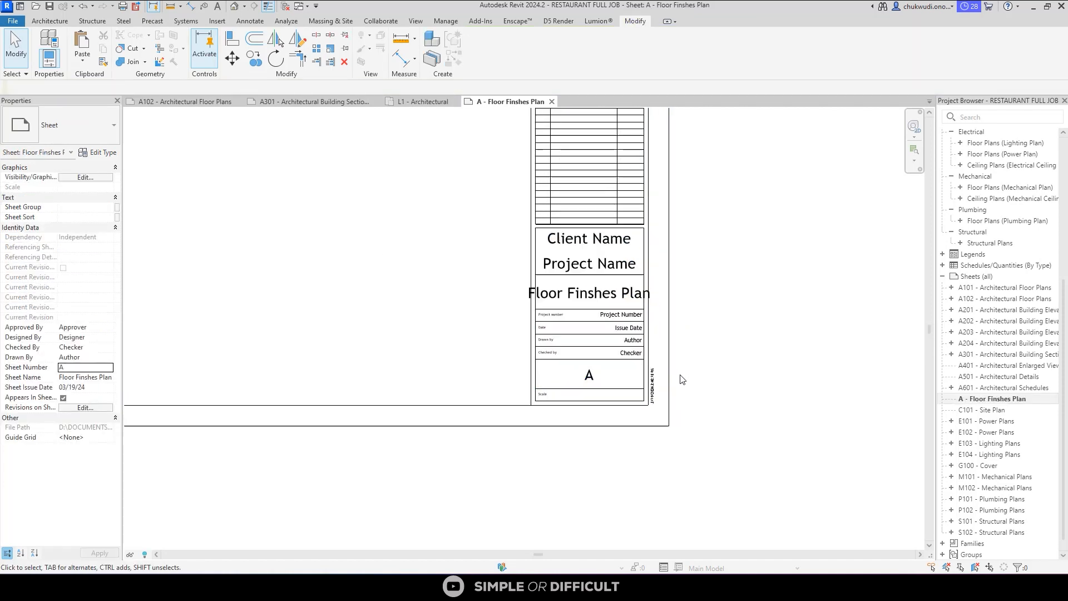
{"action": "left_click", "coordinate": [547, 380]}
{"action": "left_click", "coordinate": [546, 375]}
{"action": "left_click", "coordinate": [537, 371]}
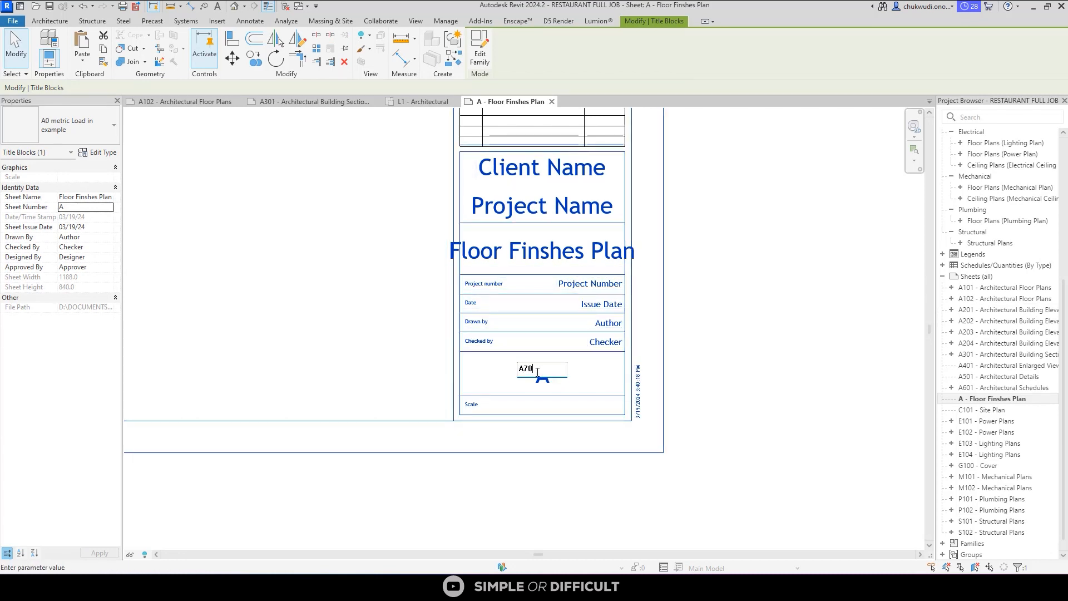
{"action": "left_click", "coordinate": [659, 365]}
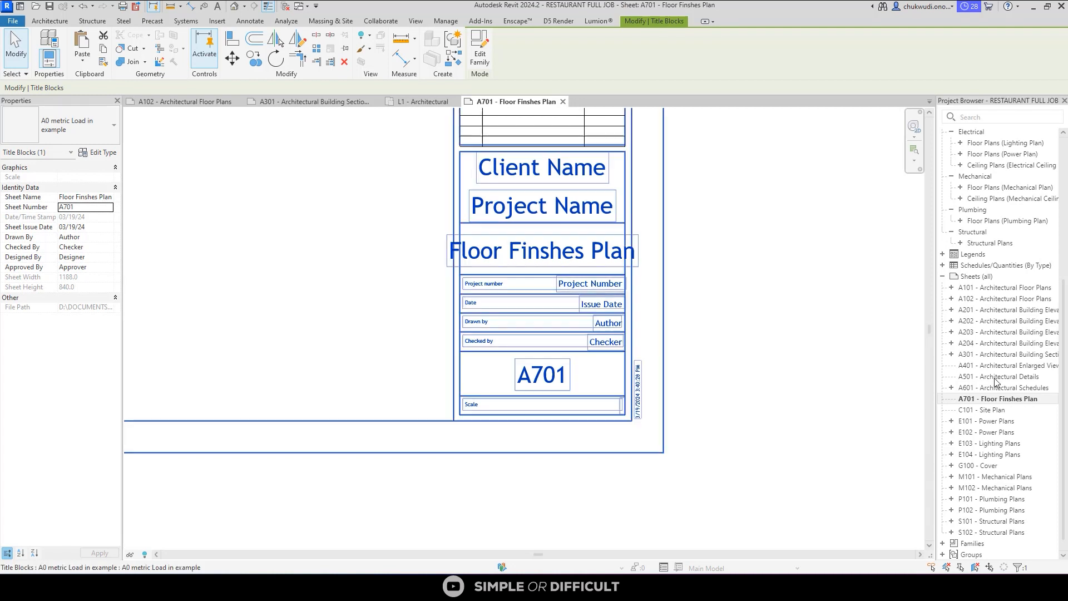
{"action": "right_click", "coordinate": [996, 399]}
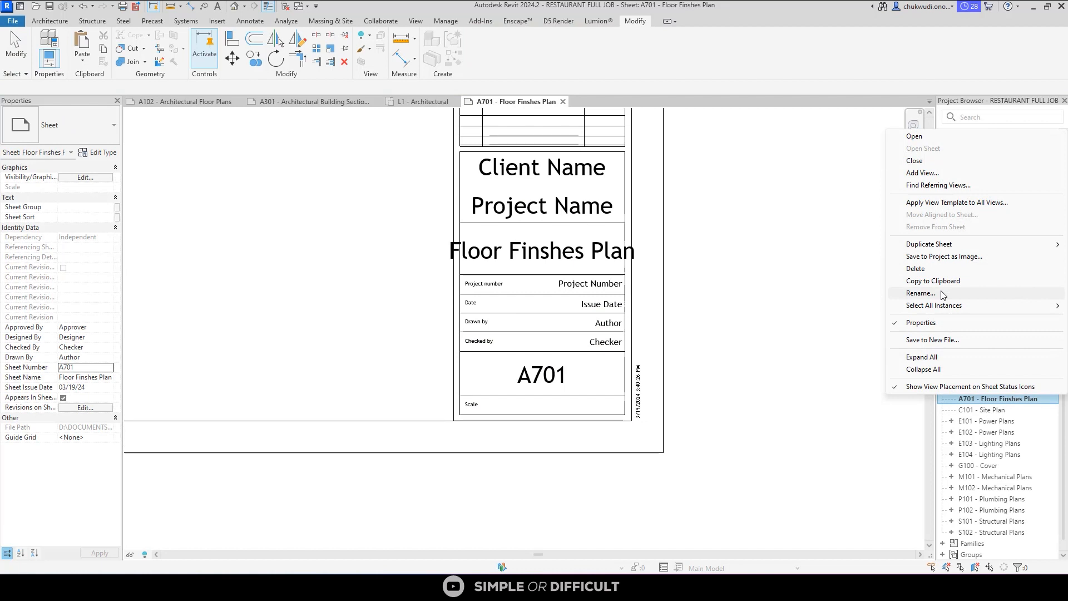
{"action": "left_click", "coordinate": [766, 315]}
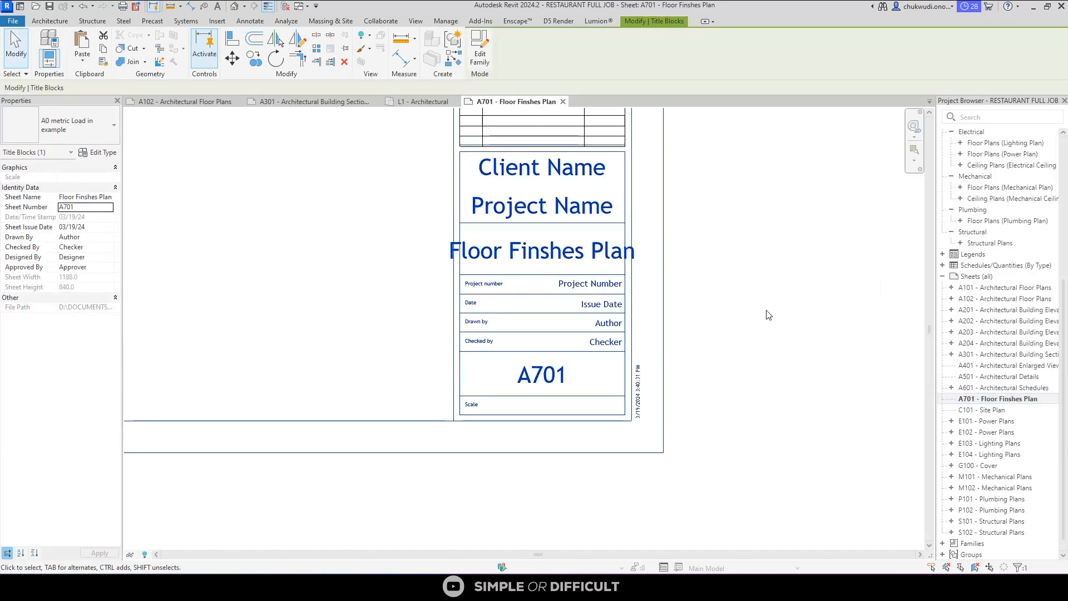
{"action": "scroll", "coordinate": [760, 324], "scroll_direction": "down", "scroll_amount": 4}
{"action": "scroll", "coordinate": [635, 356], "scroll_direction": "up", "scroll_amount": 6}
{"action": "scroll", "coordinate": [612, 295], "scroll_direction": "down", "scroll_amount": 3}
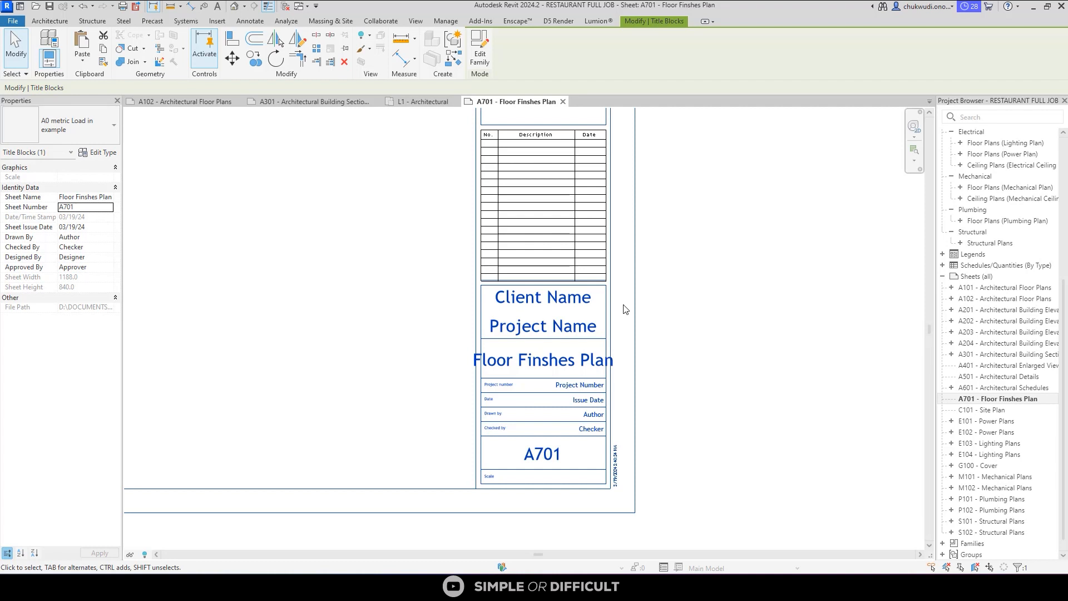
Enter the drafter's initials in the Drawn by field of sheet A701's title block.
{"action": "scroll", "coordinate": [501, 440], "scroll_direction": "up", "scroll_amount": 3}
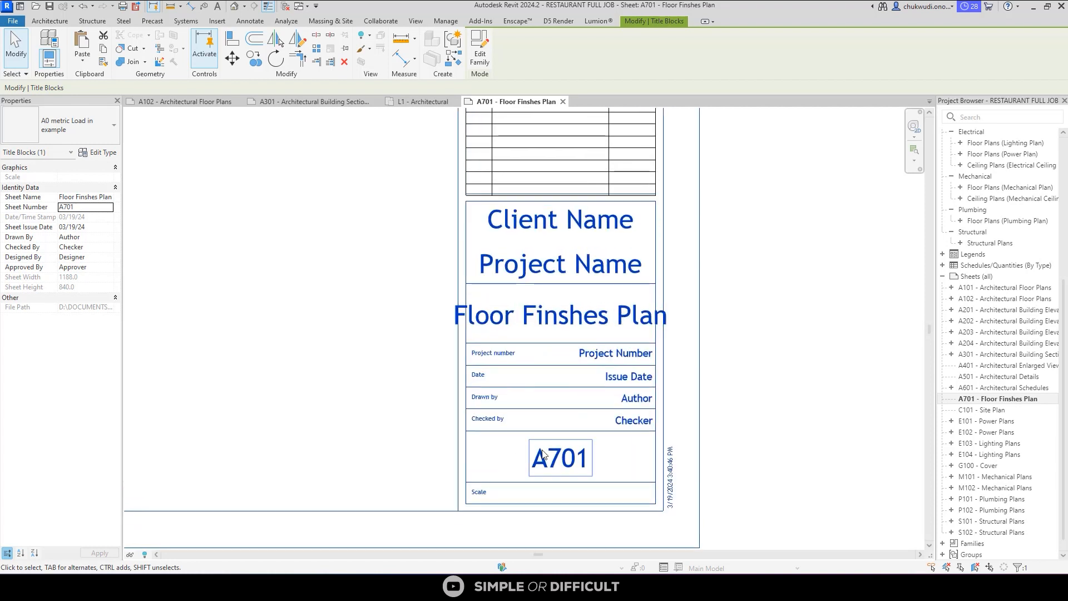
{"action": "left_click", "coordinate": [680, 368]}
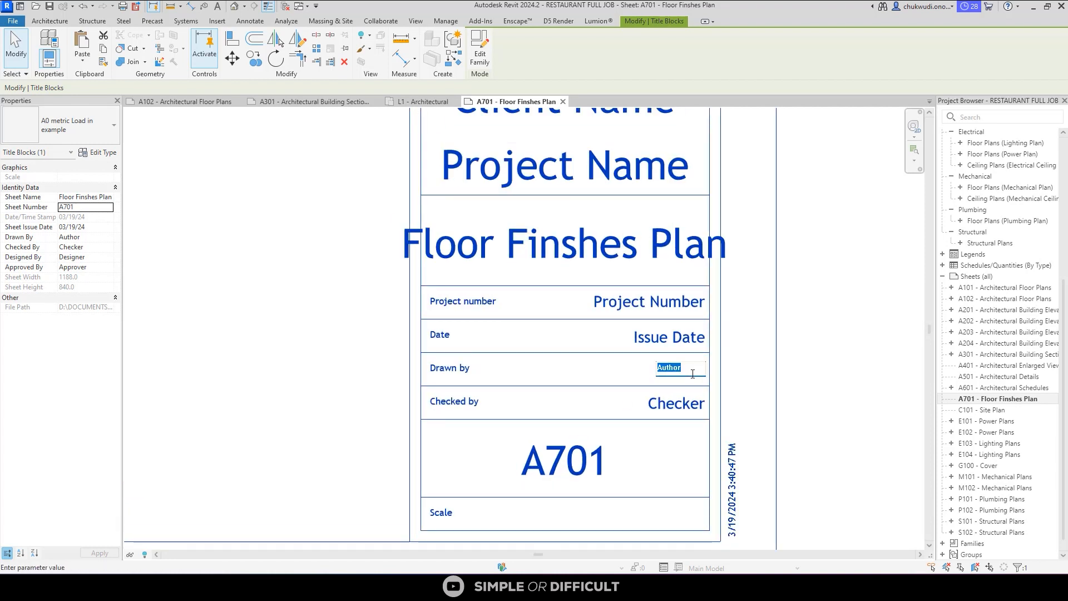
{"action": "type", "text": "0"}
{"action": "type", "text": ".M.C"}
{"action": "key", "text": "Return"}
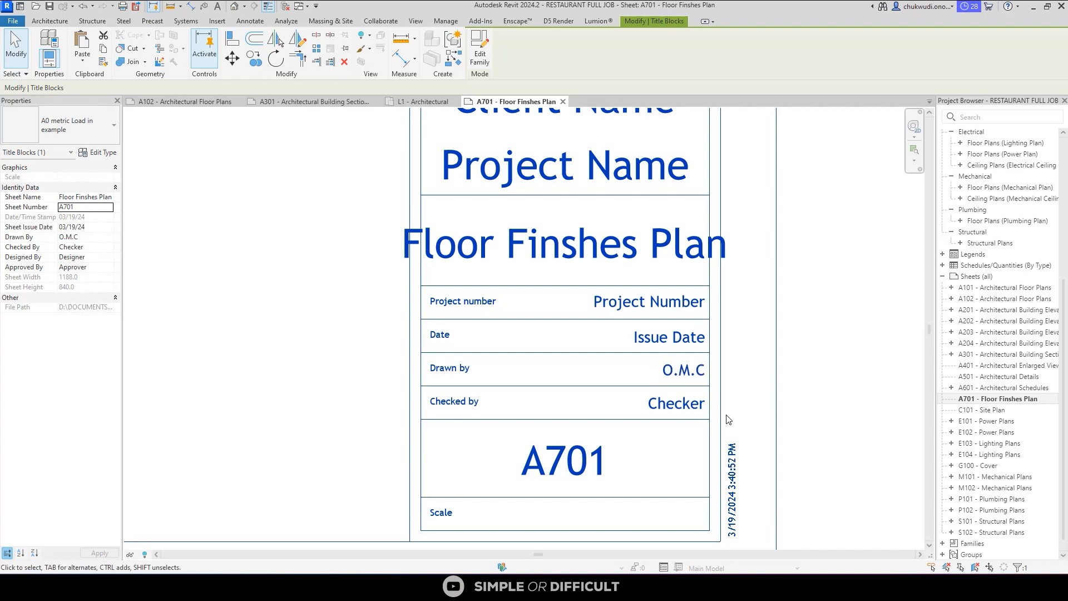
Enter the checker's name in the Checked by field of sheet A701's title block and clear the selection.
{"action": "left_click", "coordinate": [697, 410]}
{"action": "type", "text": "OP"}
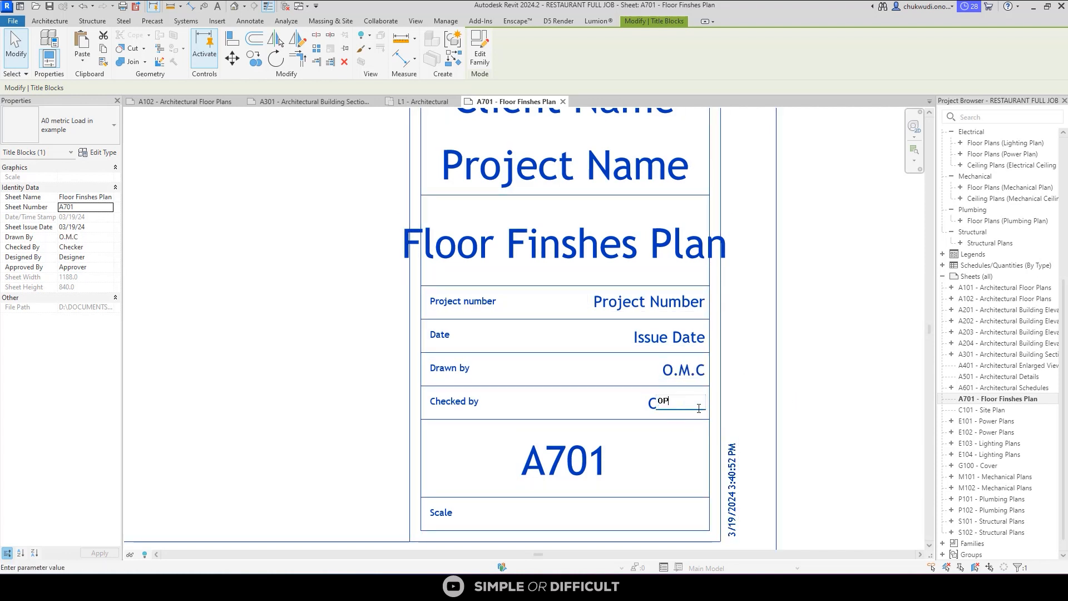
{"action": "type", "text": "EMZY"}
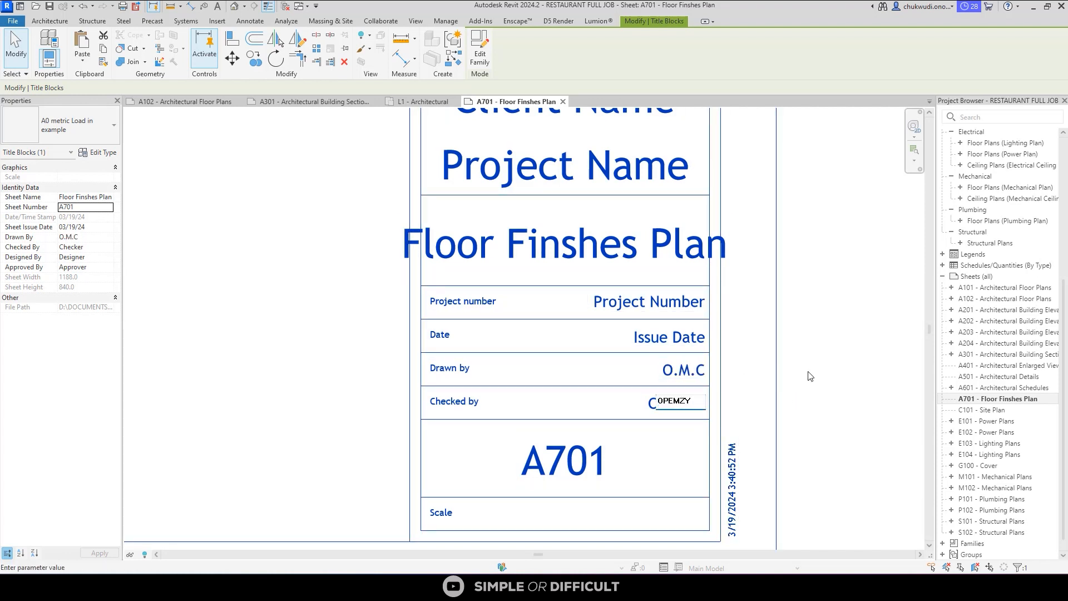
{"action": "key", "text": "Return"}
{"action": "scroll", "coordinate": [813, 376], "scroll_direction": "down", "scroll_amount": 4}
{"action": "key", "text": "Escape"}
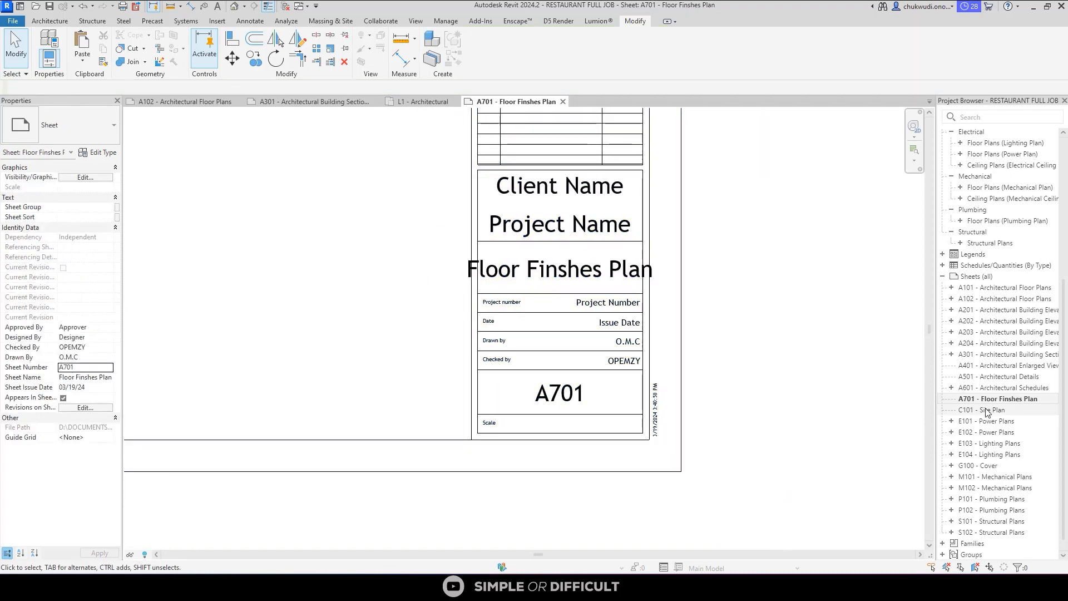
Open sheet E101 - Power Plans and enter the drafter's initials as Drawn by in its title block.
{"action": "double_click", "coordinate": [988, 421]}
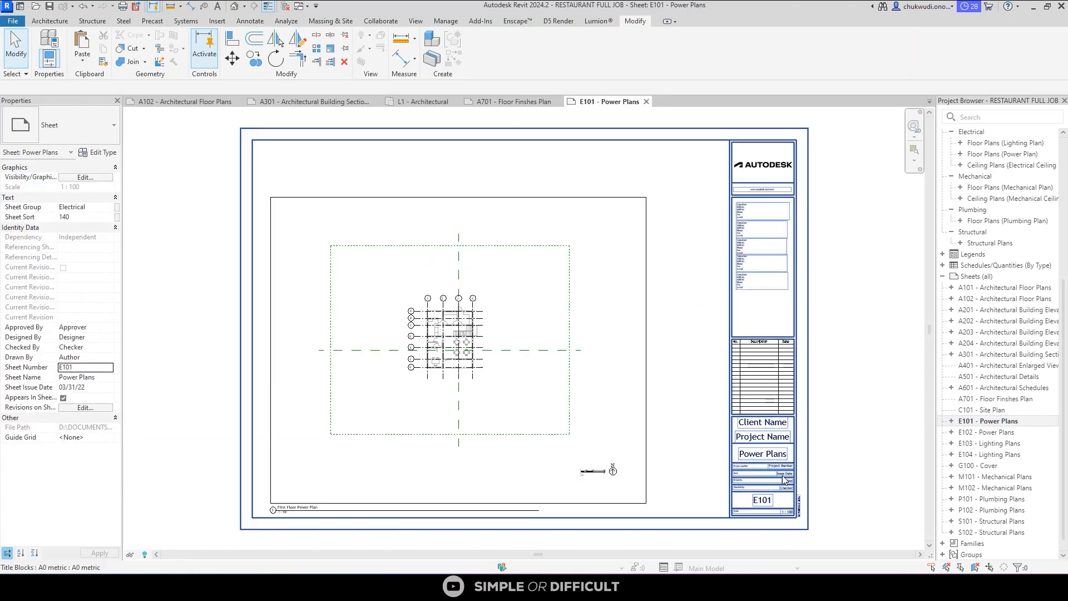
{"action": "scroll", "coordinate": [784, 480], "scroll_direction": "up", "scroll_amount": 4}
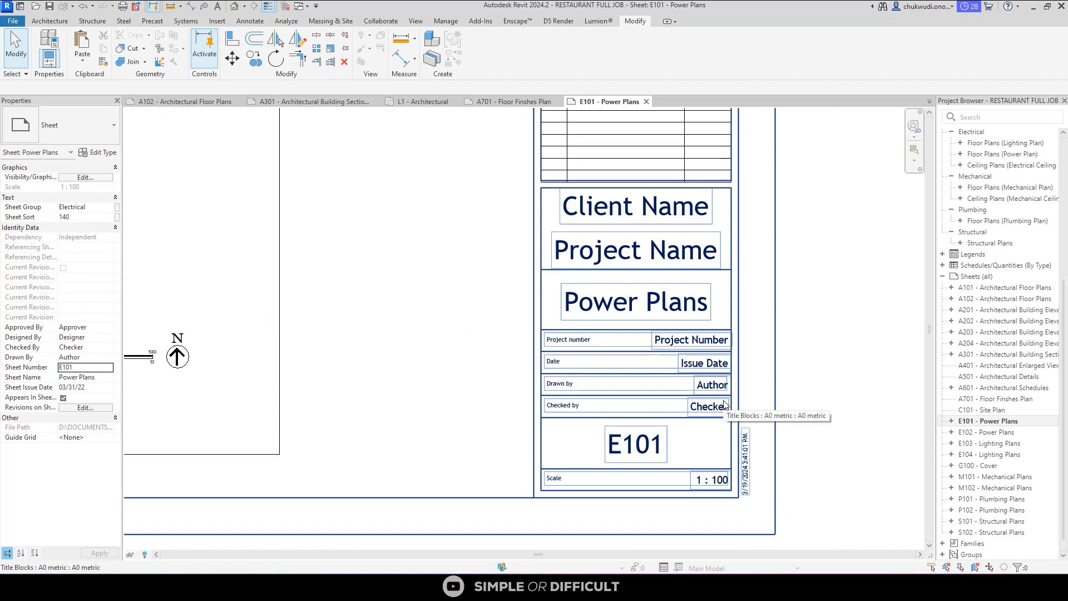
{"action": "left_click", "coordinate": [704, 391]}
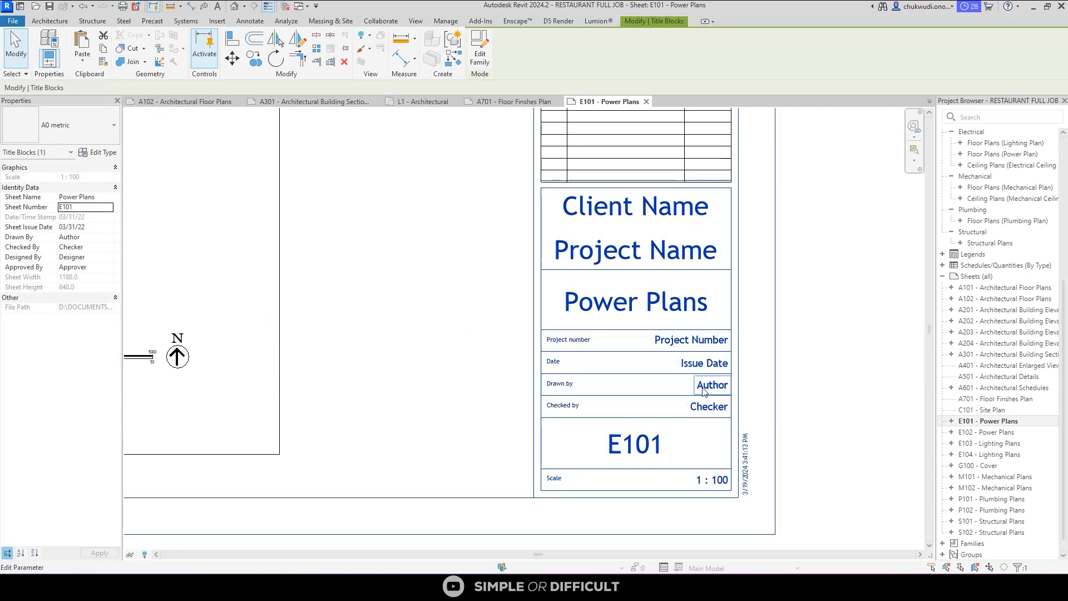
{"action": "left_click", "coordinate": [704, 391]}
{"action": "type", "text": "O.M.C"}
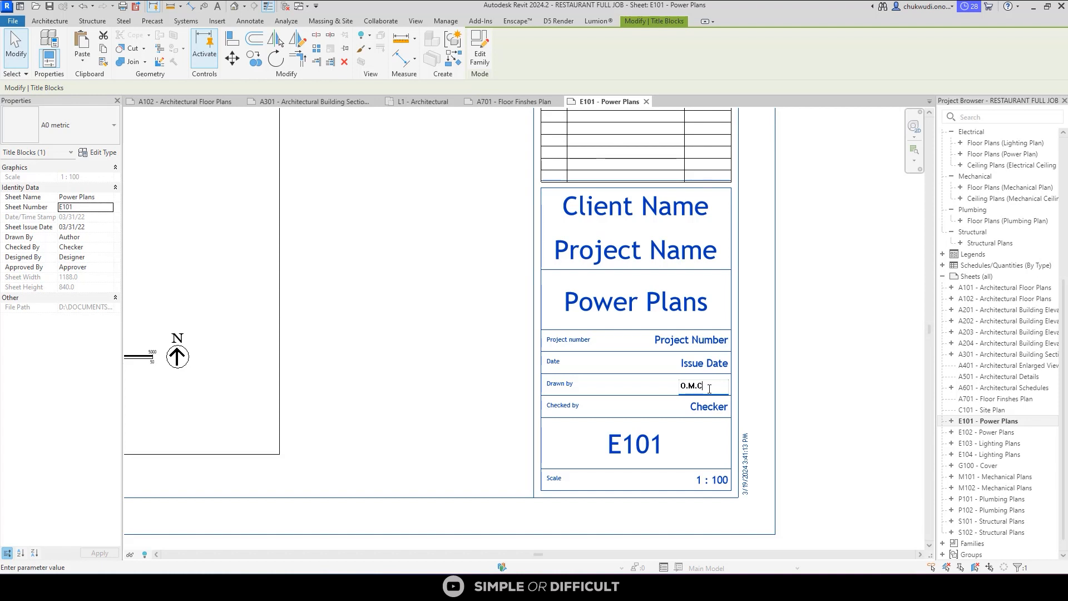
{"action": "left_click", "coordinate": [710, 407]}
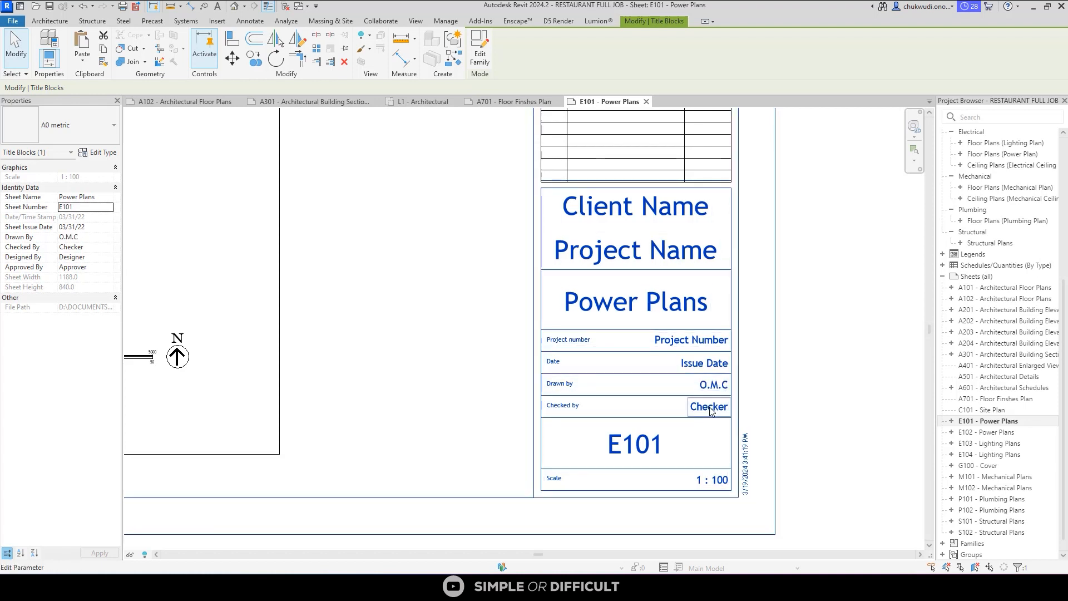
Enter the checker's name in the Checked by field of sheet E101's title block.
{"action": "left_click", "coordinate": [710, 407]}
{"action": "type", "text": "OPEMZY"}
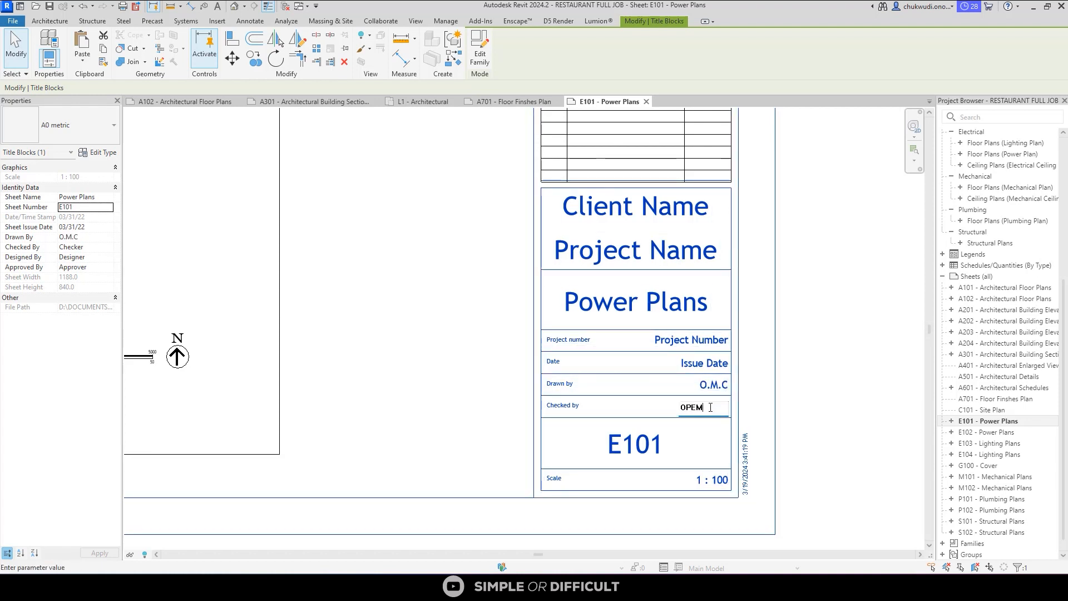
{"action": "key", "text": "Escape"}
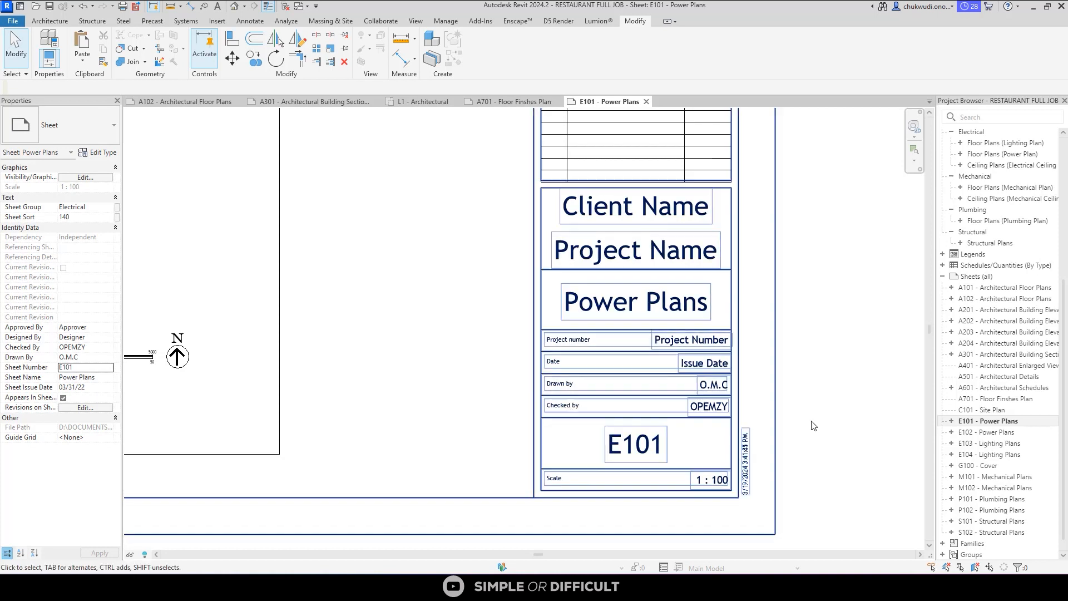
{"action": "scroll", "coordinate": [817, 418], "scroll_direction": "down", "scroll_amount": 2}
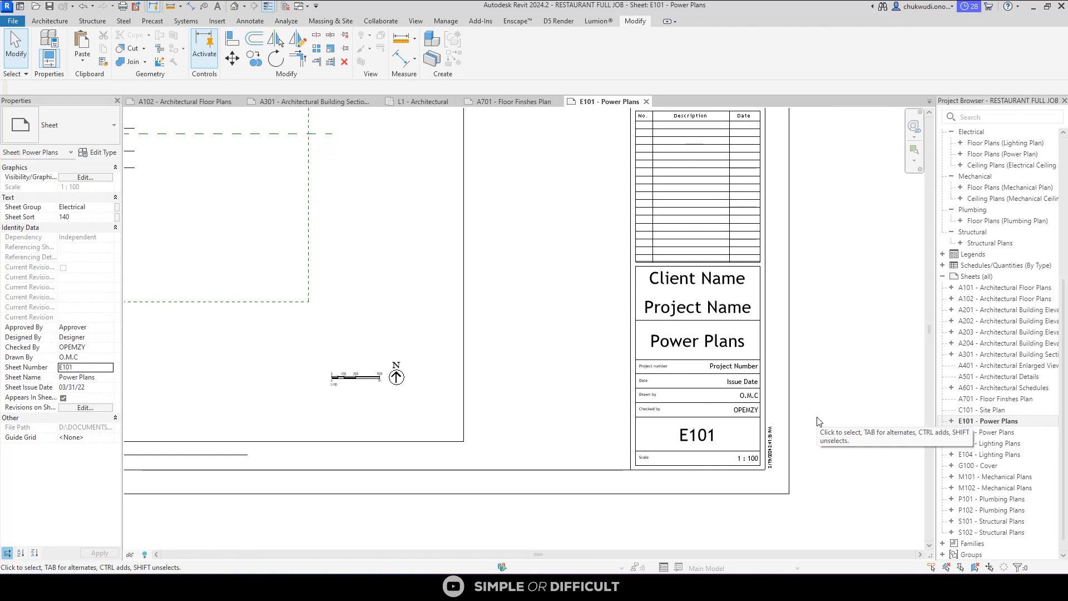
Set the client name in sheet E101's title block to "P.H.S".
{"action": "scroll", "coordinate": [727, 388], "scroll_direction": "up", "scroll_amount": 2}
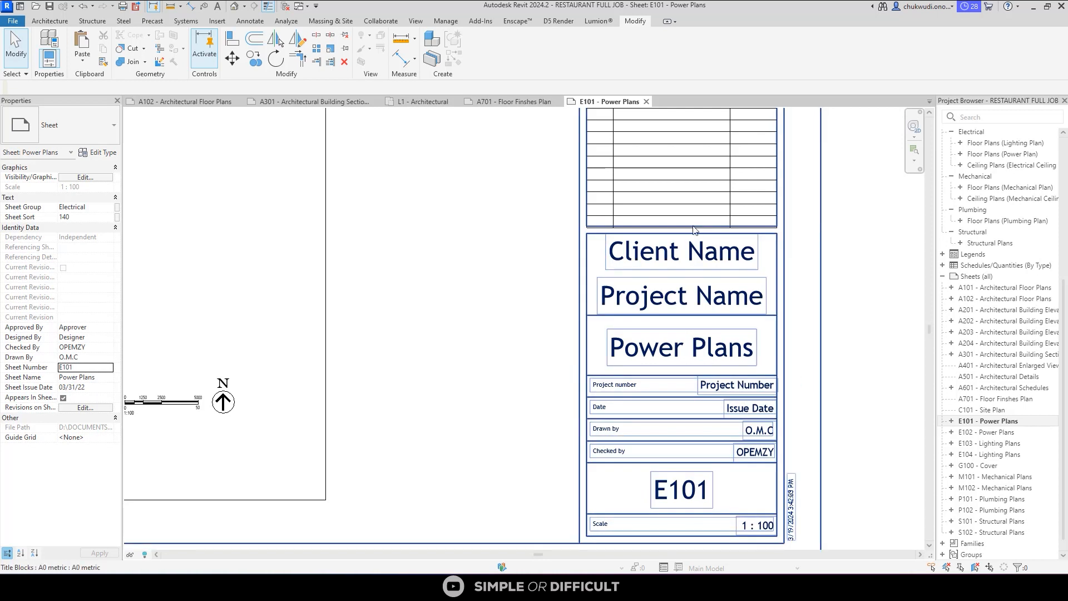
{"action": "left_click", "coordinate": [703, 249]}
{"action": "left_click", "coordinate": [718, 261]}
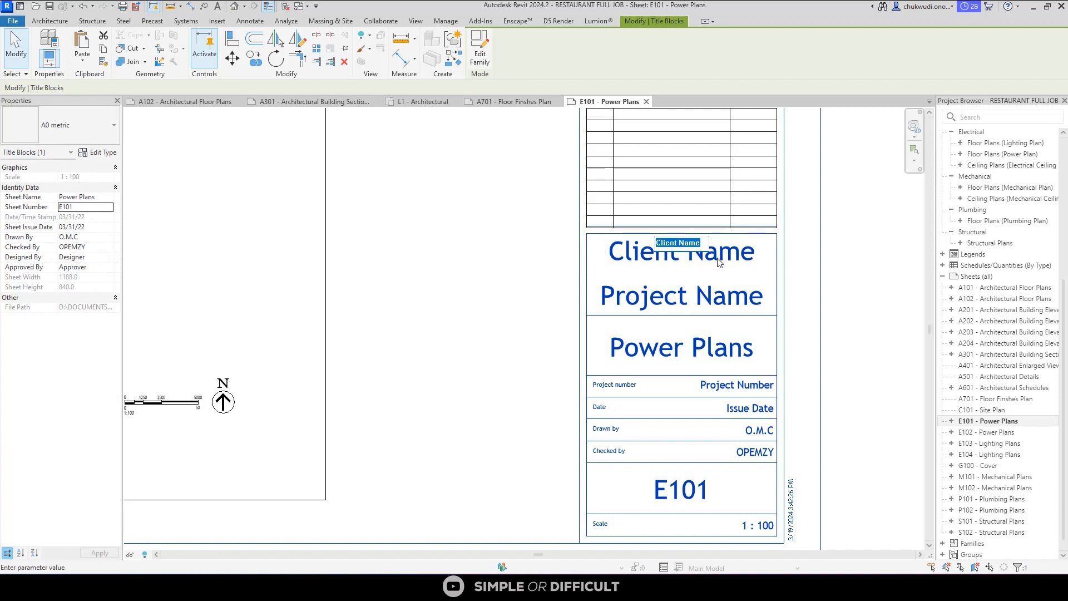
{"action": "type", "text": "P.H.S"}
{"action": "left_click", "coordinate": [427, 296]}
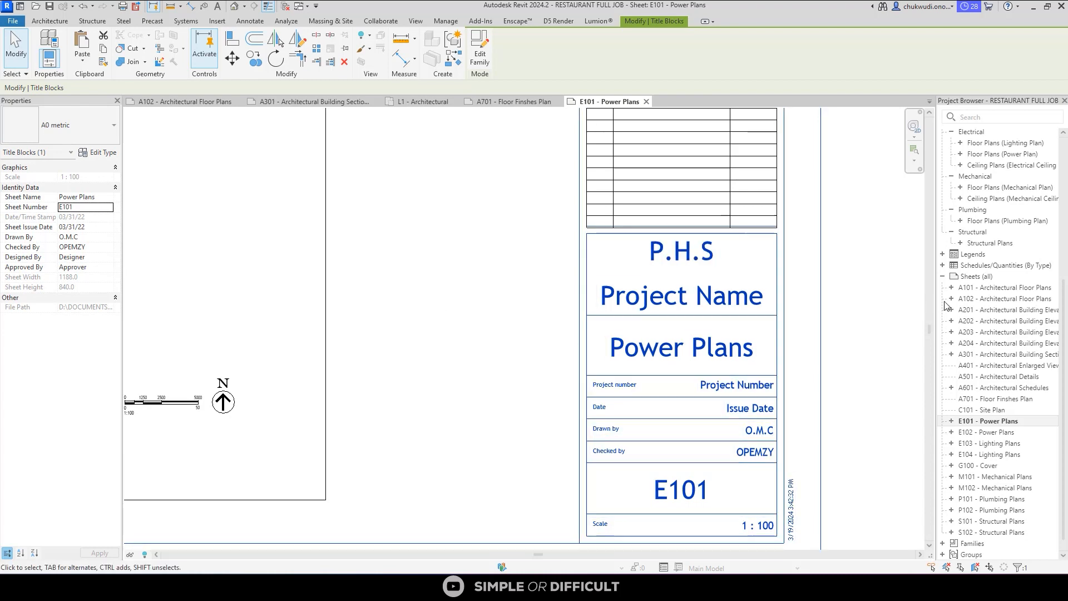
Open sheet A101 - Architectural Floor Plans and examine the client name in its title block.
{"action": "left_click", "coordinate": [990, 289]}
{"action": "double_click", "coordinate": [989, 289]}
{"action": "scroll", "coordinate": [667, 312], "scroll_direction": "up", "scroll_amount": 5}
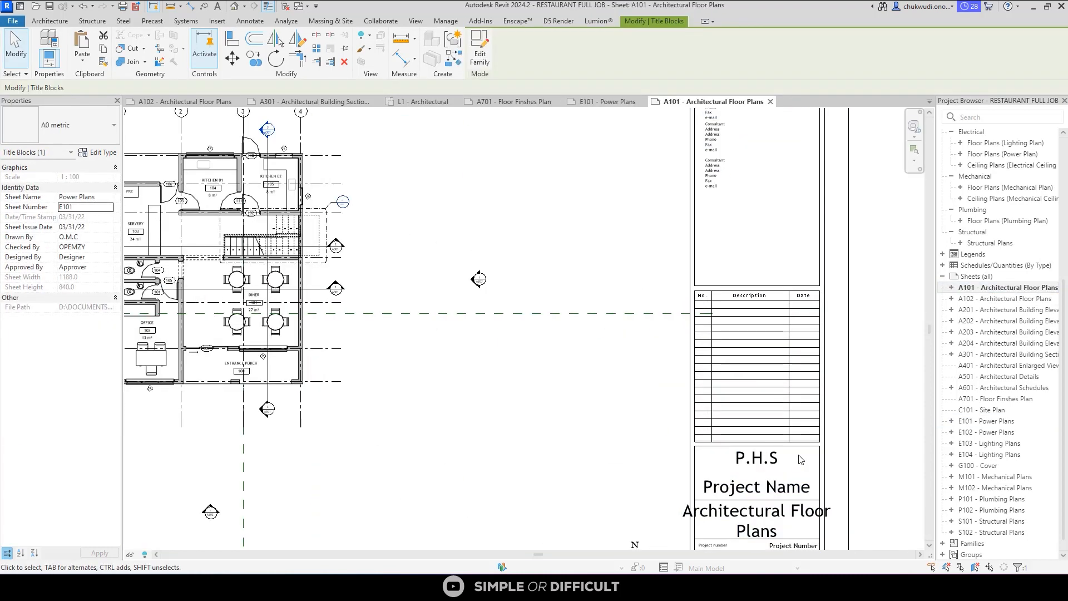
{"action": "left_click", "coordinate": [751, 348]}
{"action": "left_click", "coordinate": [834, 333]}
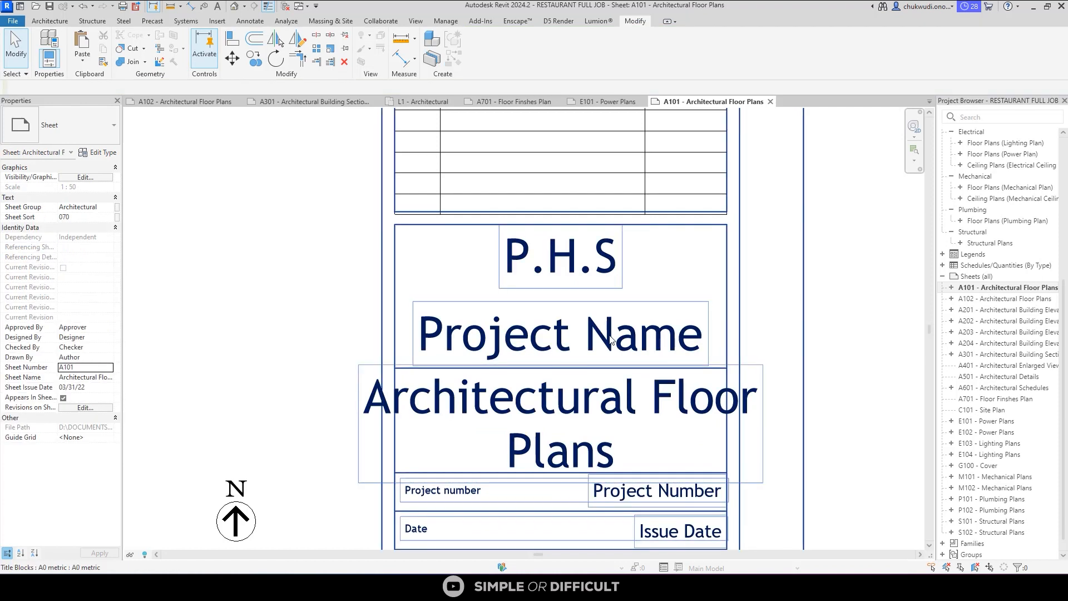
Set the project name in sheet A101's title block to "RESTAURANT INTERIOR DESIGN".
{"action": "double_click", "coordinate": [666, 343]}
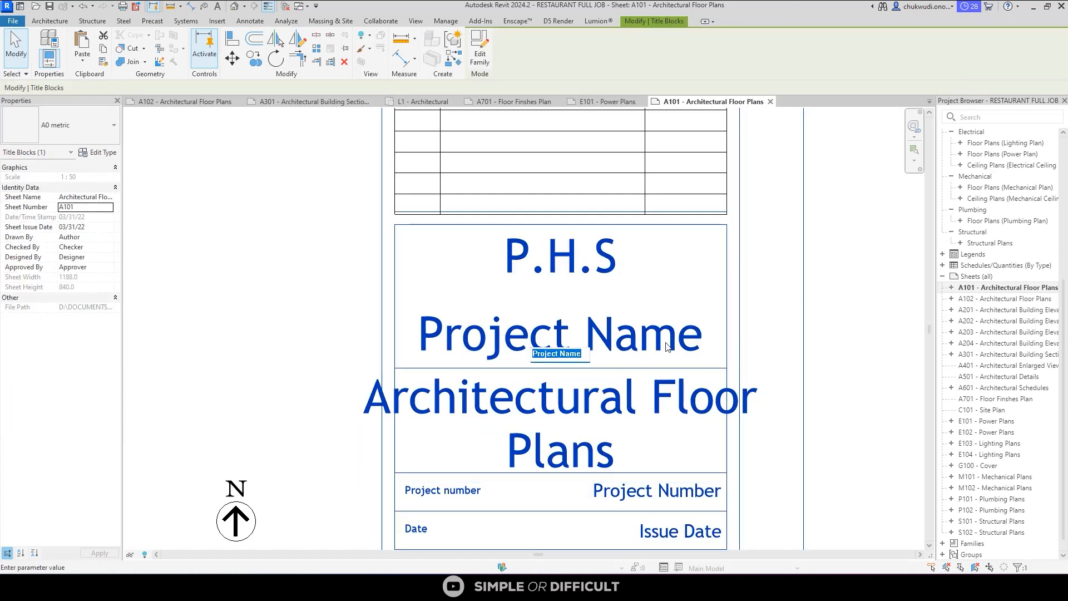
{"action": "type", "text": "RESTAURA"}
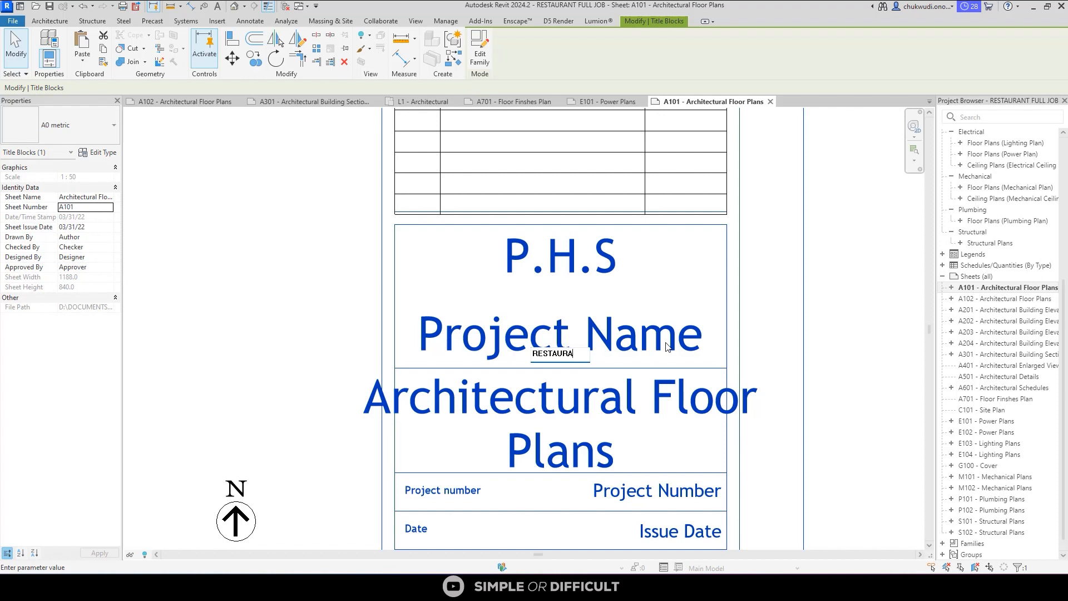
{"action": "type", "text": "NT INTER"}
{"action": "type", "text": "IOR"}
{"action": "type", "text": " DESIGN"}
{"action": "left_click", "coordinate": [305, 306]}
Shorten the project name in the title block to "RESTAURANT INTERIOR".
{"action": "scroll", "coordinate": [562, 345], "scroll_direction": "down", "scroll_amount": 3}
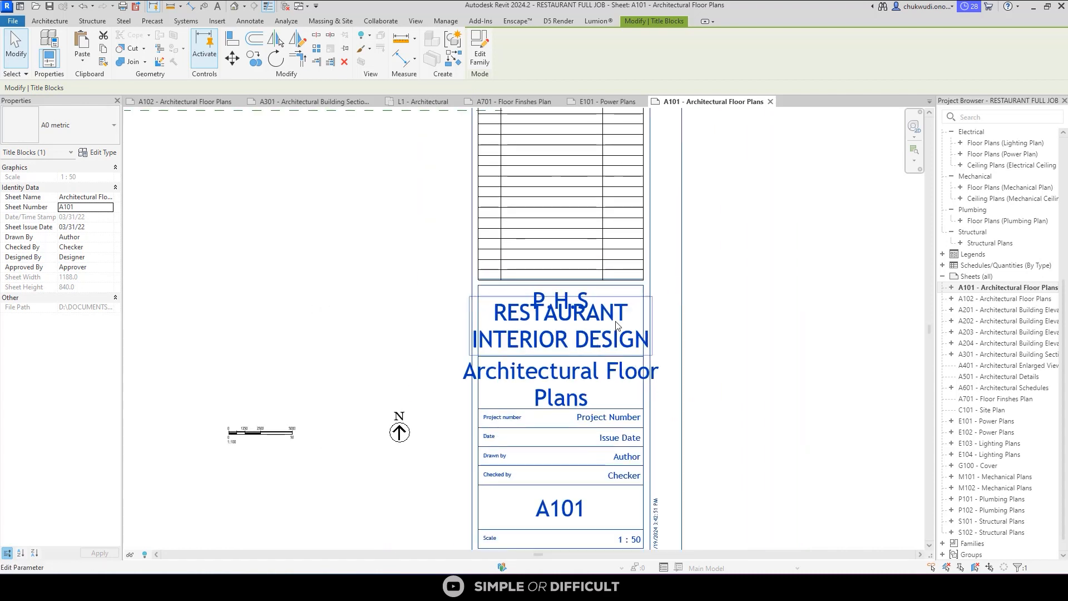
{"action": "scroll", "coordinate": [617, 326], "scroll_direction": "up", "scroll_amount": 2}
{"action": "left_click", "coordinate": [556, 352]}
{"action": "left_click_drag", "start_coordinate": [571, 359], "coordinate": [629, 368]}
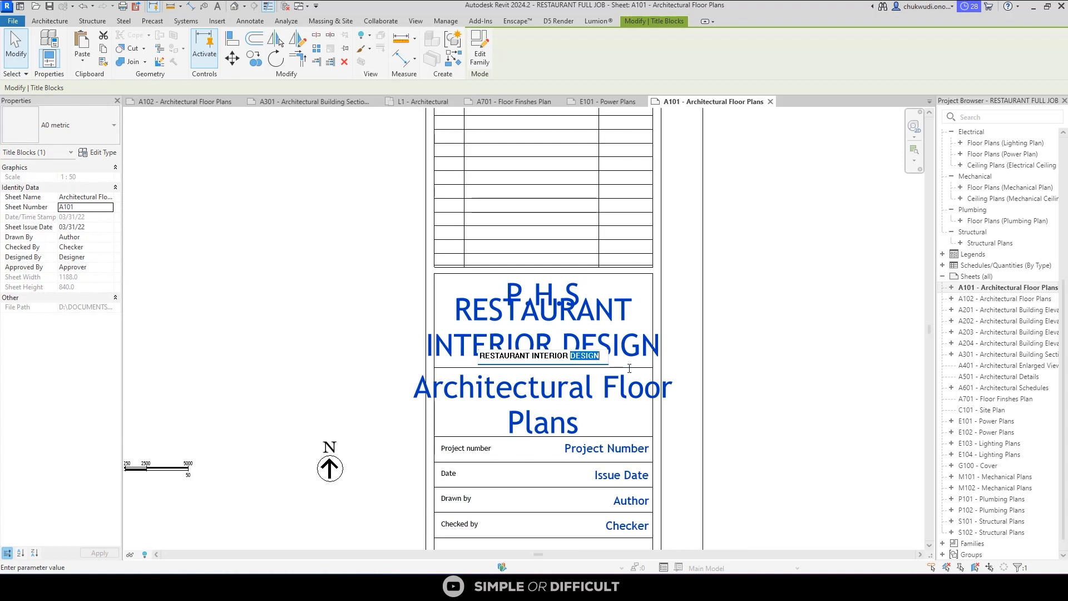
{"action": "left_click", "coordinate": [368, 360]}
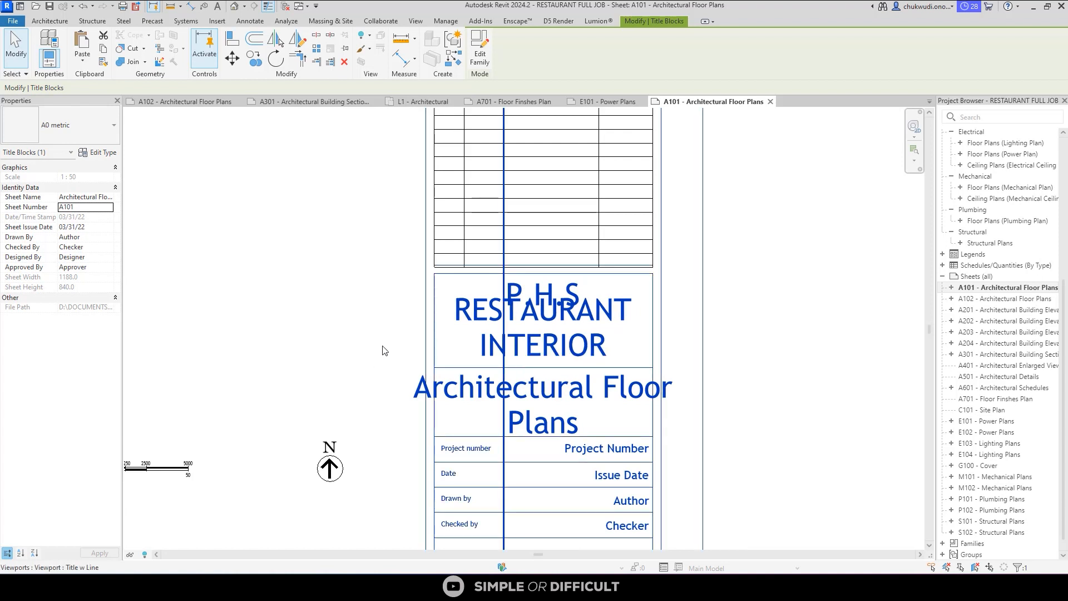
Reduce the project name in sheet A101's title block to "RESTAURANT" and clear the selection.
{"action": "left_click", "coordinate": [551, 356]}
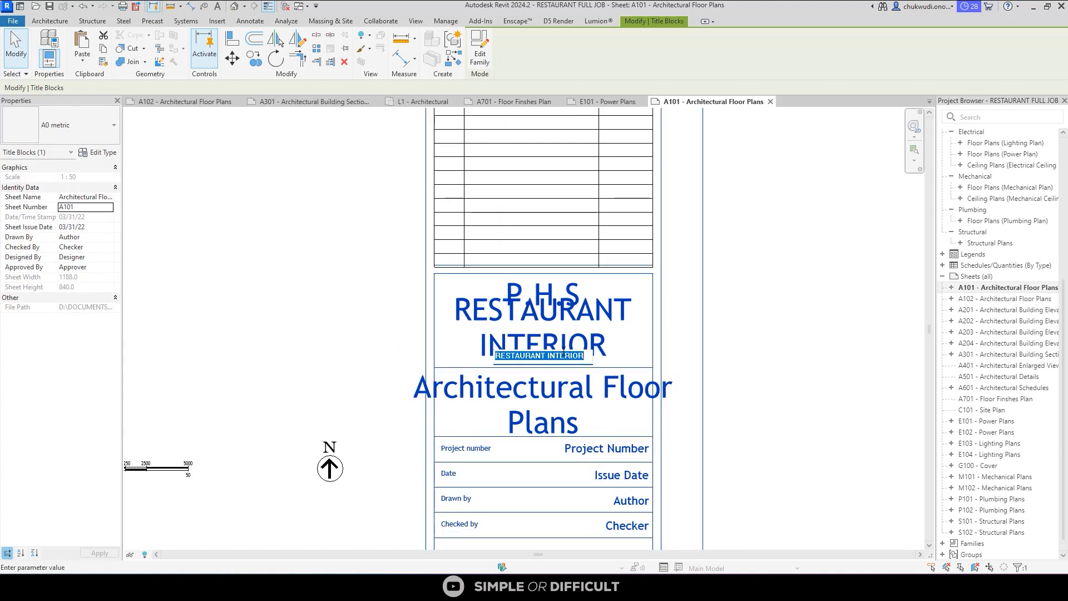
{"action": "scroll", "coordinate": [684, 320], "scroll_direction": "down", "scroll_amount": 2}
{"action": "scroll", "coordinate": [575, 362], "scroll_direction": "up", "scroll_amount": 3}
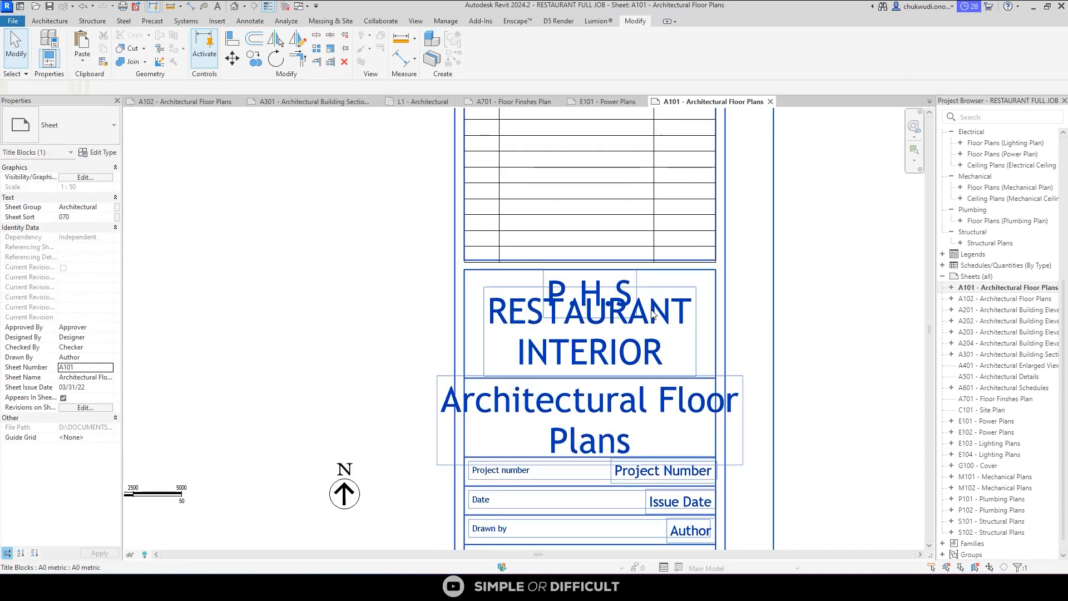
{"action": "left_click_drag", "start_coordinate": [595, 366], "coordinate": [660, 377]}
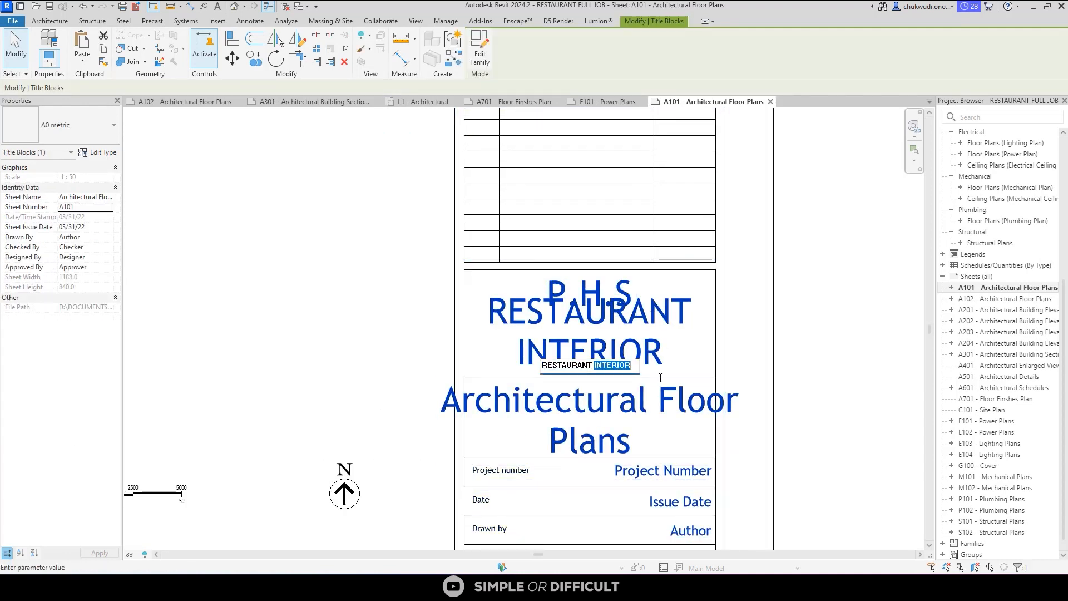
{"action": "key", "text": "BackSpace"}
{"action": "left_click", "coordinate": [822, 388]}
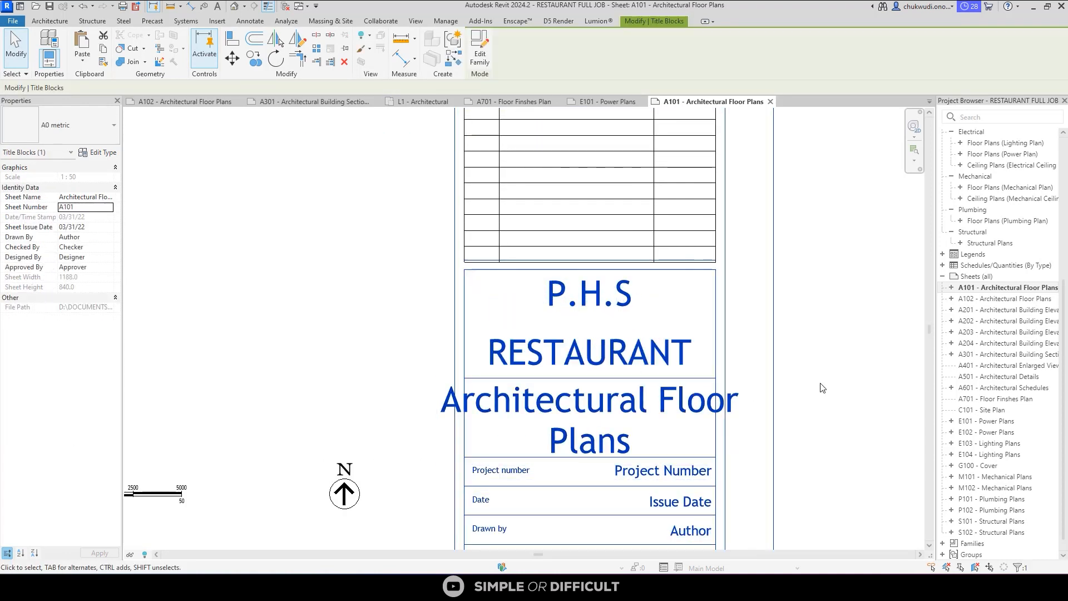
{"action": "scroll", "coordinate": [823, 388], "scroll_direction": "down", "scroll_amount": 1}
{"action": "left_click", "coordinate": [822, 388]}
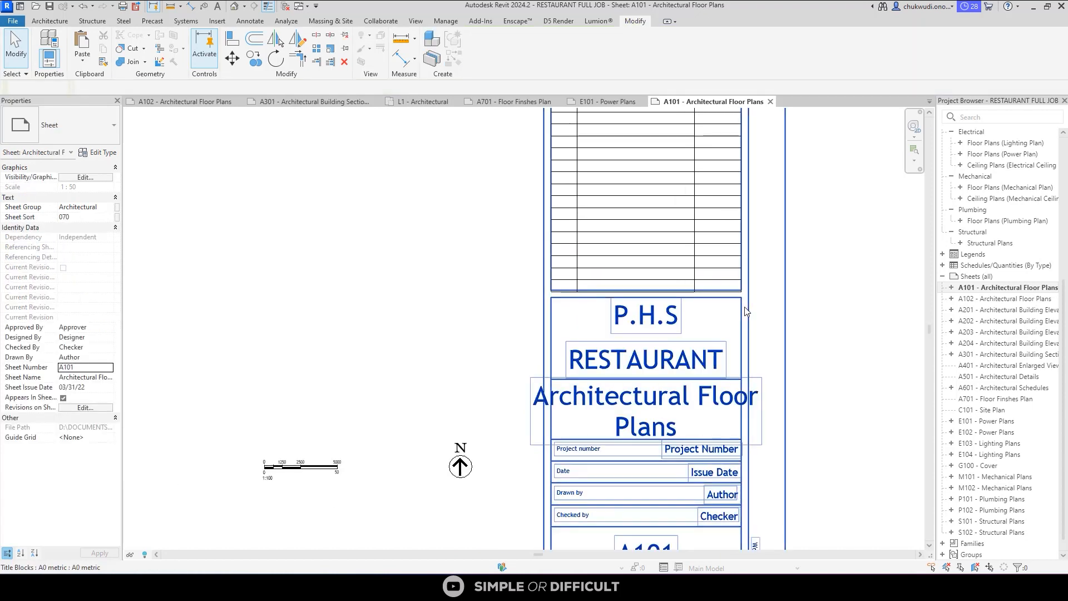
Open the A0 metric title block family and move the revision schedule, client name label and adjoining lines up, making the name box about 151 mm high.
{"action": "double_click", "coordinate": [746, 311]}
{"action": "scroll", "coordinate": [794, 343], "scroll_direction": "up", "scroll_amount": 4}
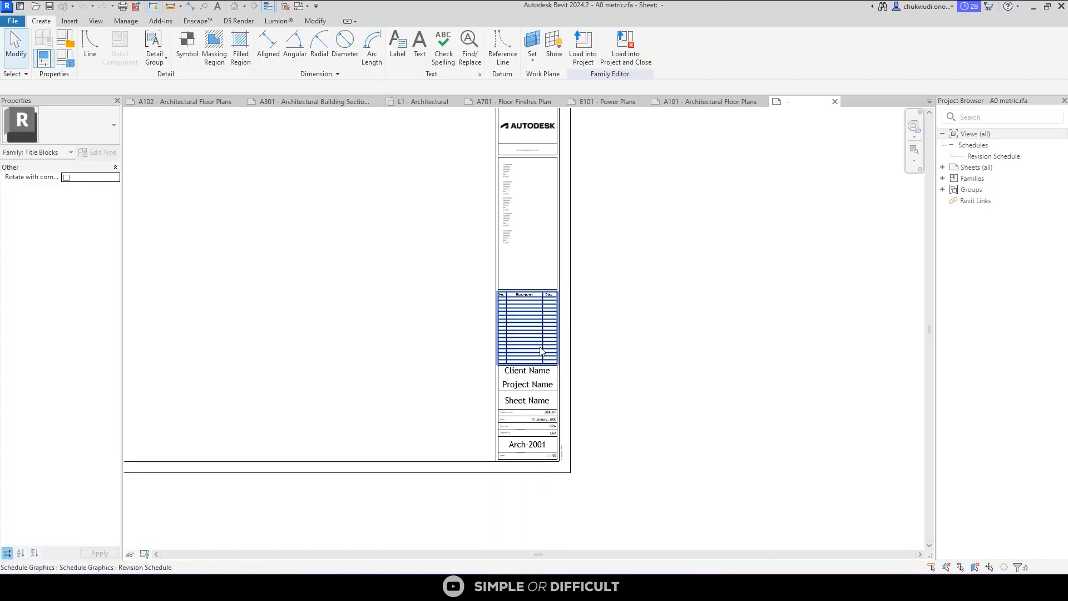
{"action": "left_click_drag", "start_coordinate": [570, 272], "coordinate": [666, 368]}
{"action": "key", "text": "Up"}
{"action": "key", "text": "Up"}
{"action": "key", "text": "Up"}
{"action": "key", "text": "Up"}
{"action": "key", "text": "Up"}
{"action": "key", "text": "Up"}
{"action": "key", "text": "Up"}
{"action": "key", "text": "Up"}
{"action": "key", "text": "Up"}
{"action": "key", "text": "Up"}
{"action": "key", "text": "Up"}
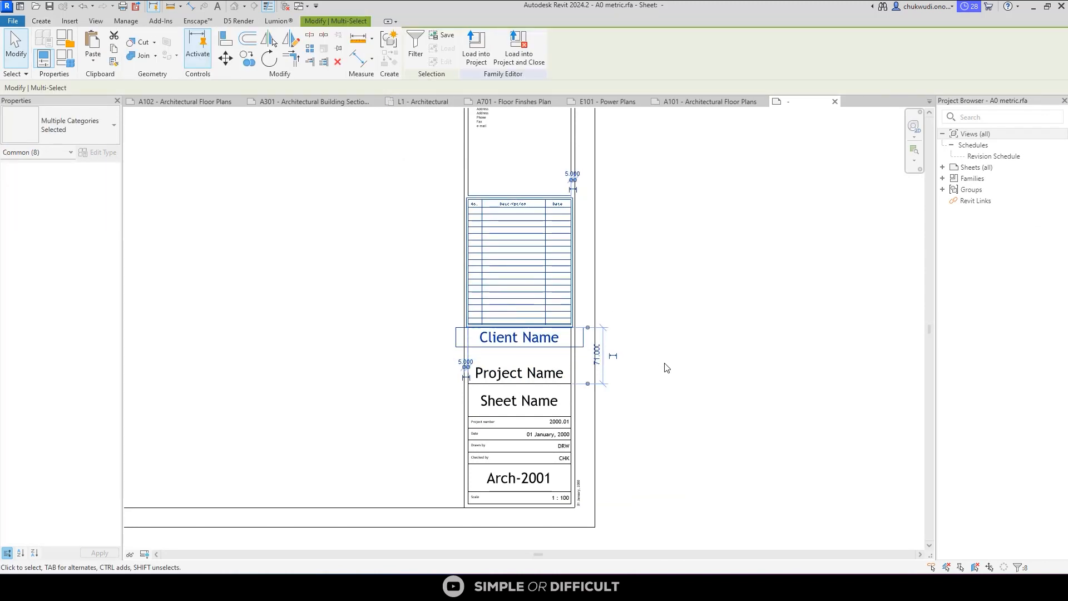
{"action": "key", "text": "Down"}
{"action": "key", "text": "Down"}
{"action": "key", "text": "Down"}
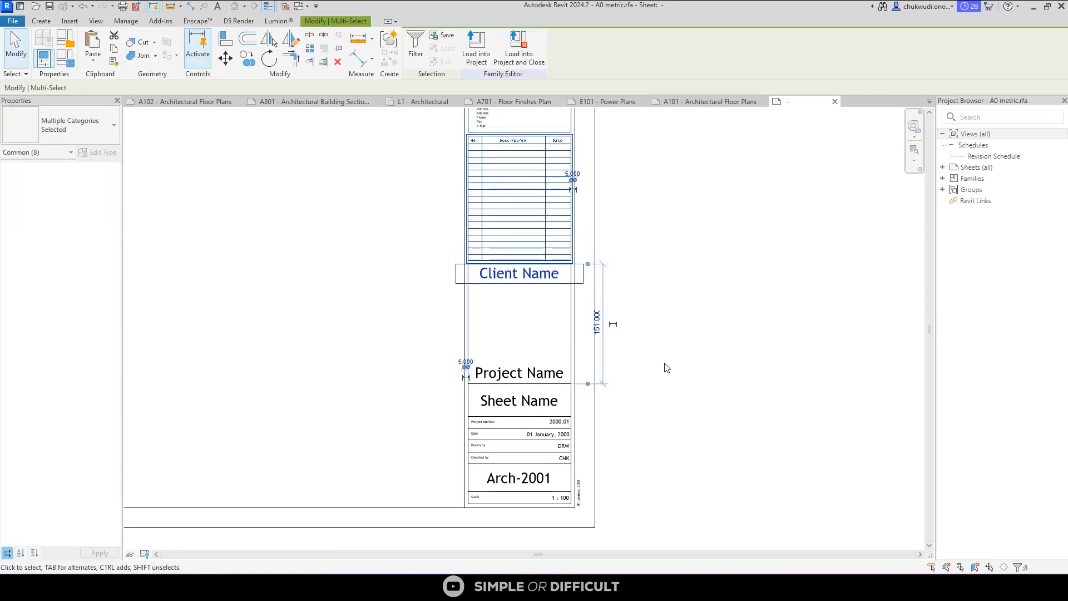
{"action": "left_click", "coordinate": [718, 425]}
Move the Project Name label up within the enlarged name box, away from the Sheet Name divider.
{"action": "left_click", "coordinate": [520, 376]}
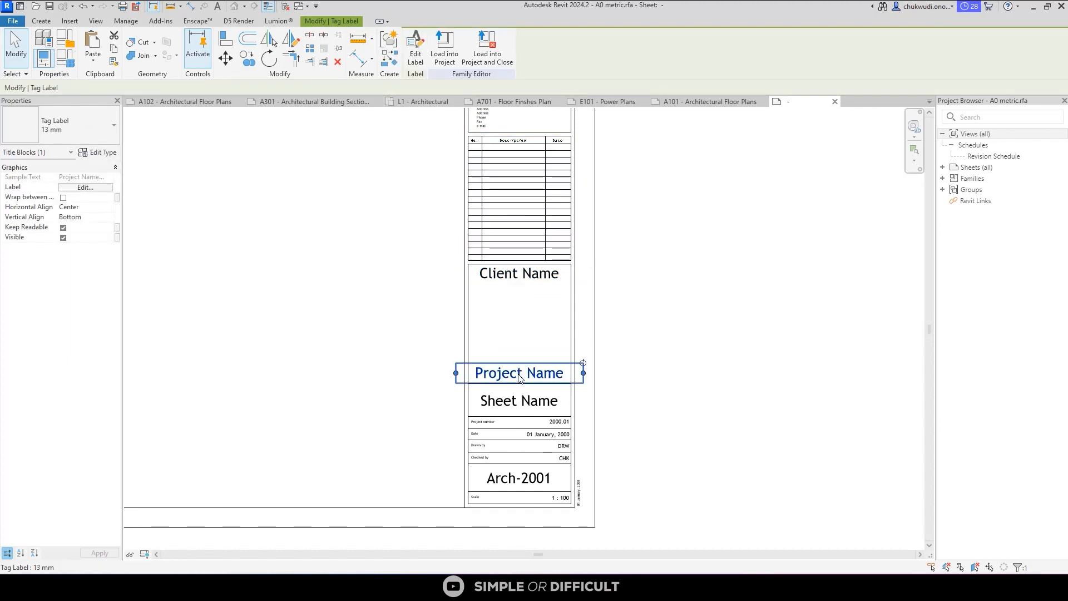
{"action": "key", "text": "Up"}
{"action": "key", "text": "Up"}
{"action": "key", "text": "Up"}
{"action": "key", "text": "Up"}
{"action": "key", "text": "Up"}
{"action": "key", "text": "Up"}
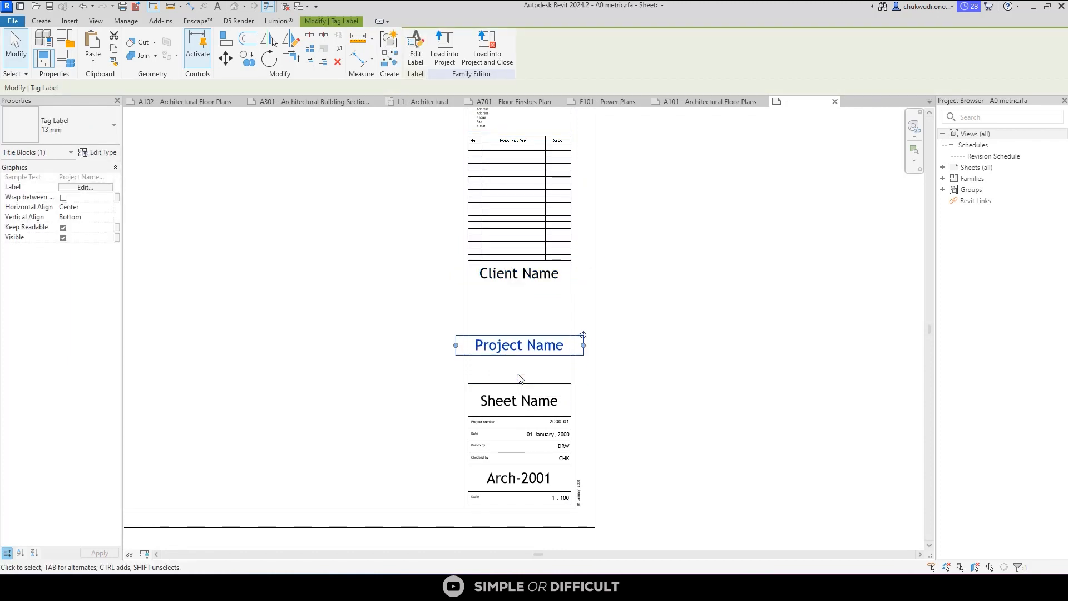
{"action": "left_click", "coordinate": [675, 305]}
{"action": "scroll", "coordinate": [504, 262], "scroll_direction": "up", "scroll_amount": 3}
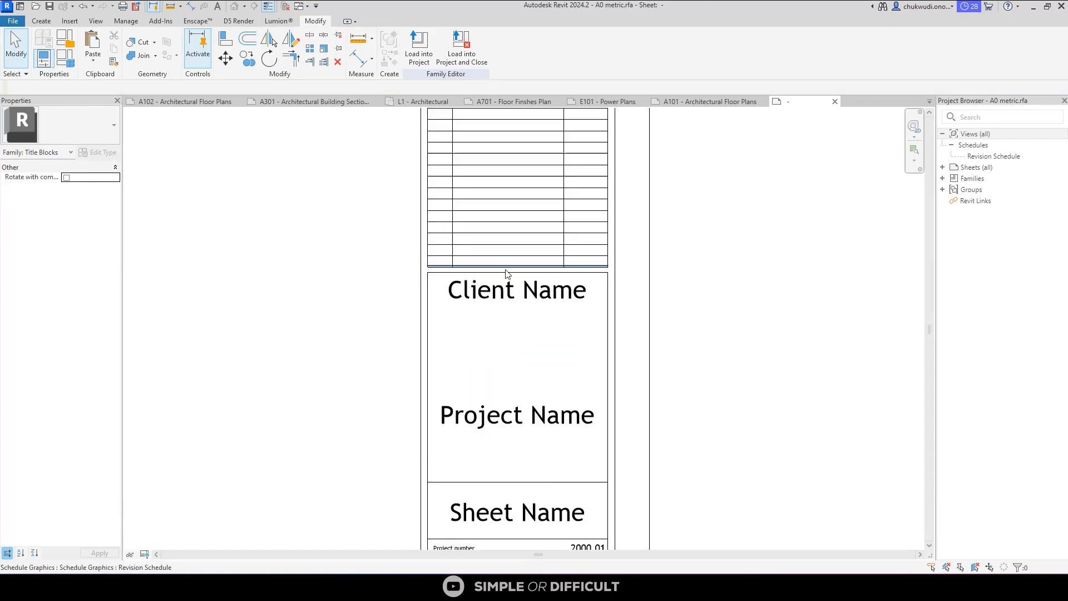
Draw a horizontal line across the name box between the Client Name and Project Name labels, and move it up closer to Client Name.
{"action": "left_click", "coordinate": [462, 281]}
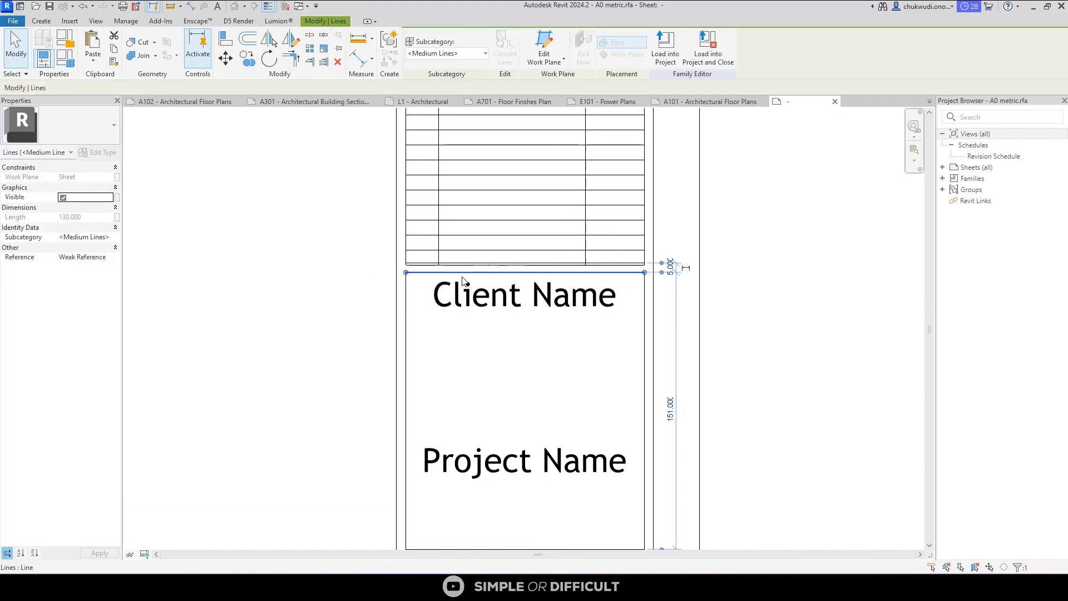
{"action": "left_click", "coordinate": [432, 292]}
{"action": "left_click", "coordinate": [432, 327]}
{"action": "left_click", "coordinate": [41, 21]}
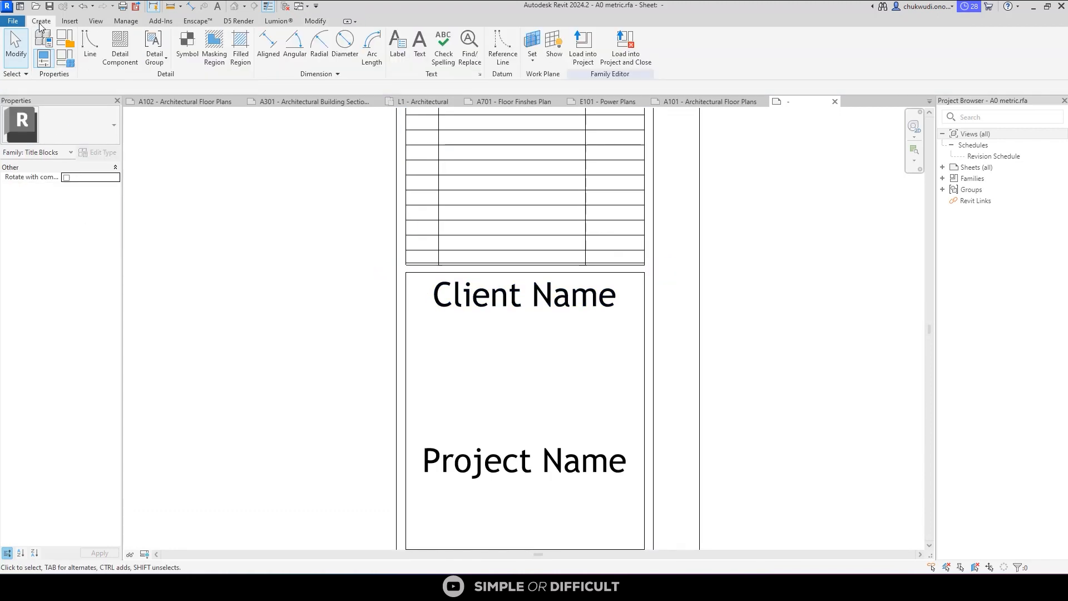
{"action": "left_click", "coordinate": [89, 45]}
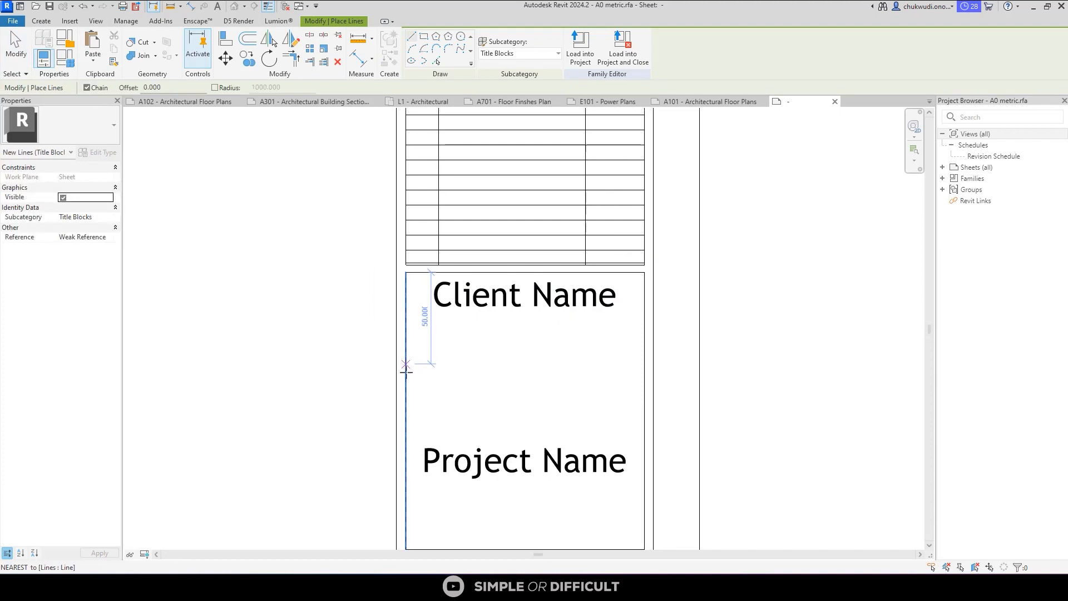
{"action": "left_click", "coordinate": [405, 391]}
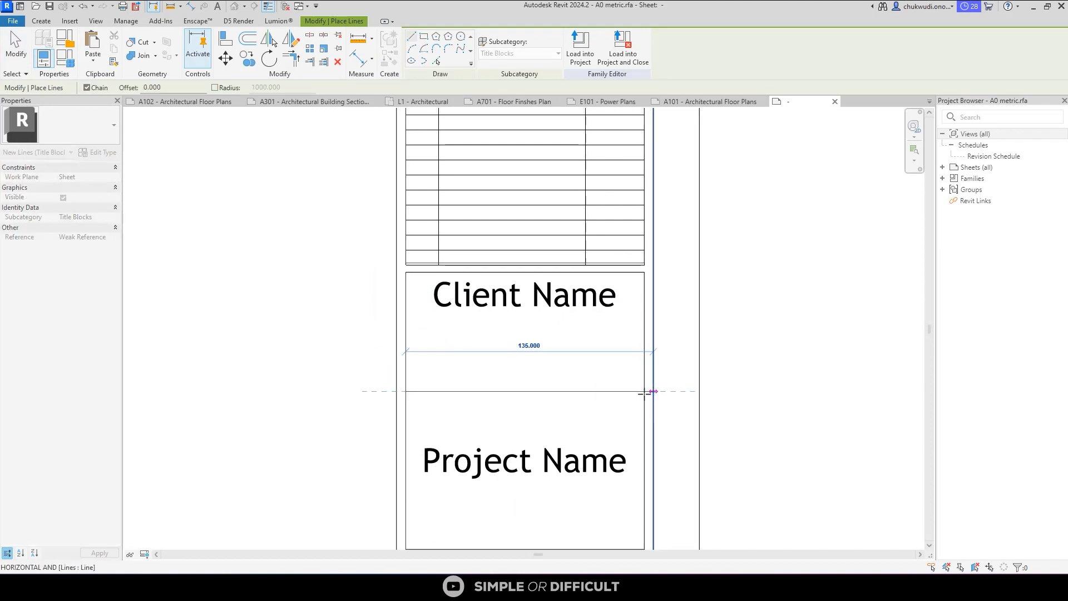
{"action": "left_click", "coordinate": [644, 391]}
{"action": "key", "text": "Escape"}
{"action": "key", "text": "Escape"}
{"action": "left_click_drag", "start_coordinate": [606, 391], "coordinate": [606, 356]}
{"action": "left_click", "coordinate": [749, 324]}
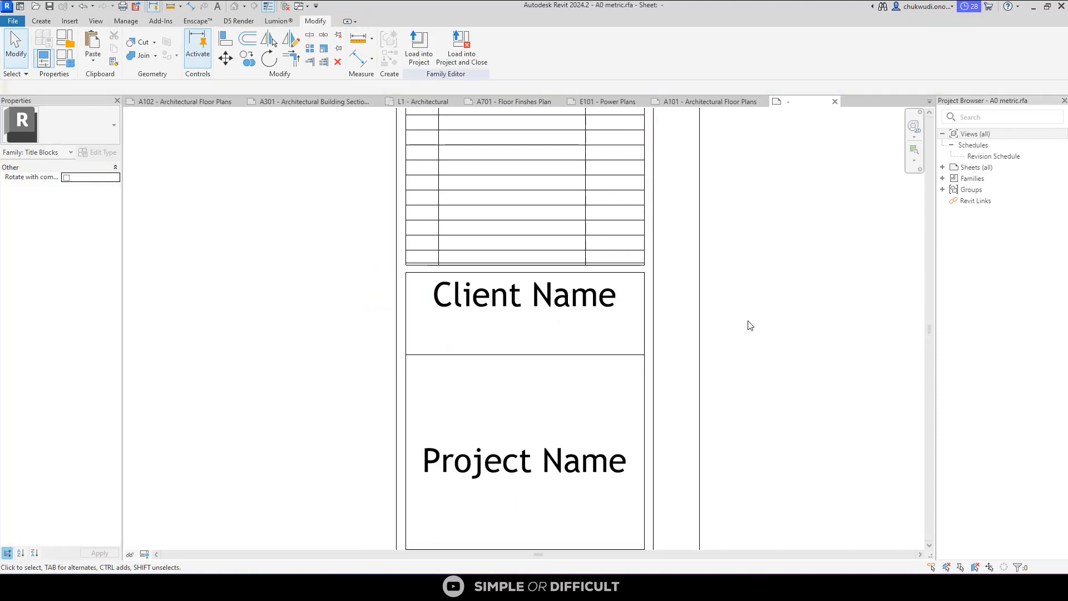
Load the title block family into RESTAURANT FULL JOB.rvt and close it without saving, overwriting the existing version.
{"action": "left_click", "coordinate": [462, 47]}
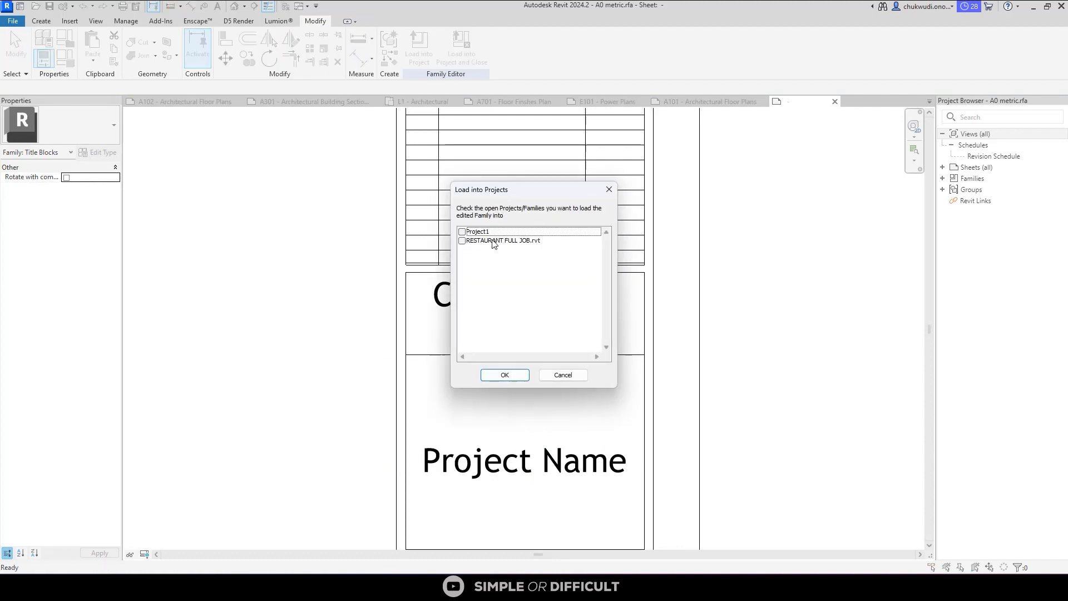
{"action": "left_click", "coordinate": [462, 241]}
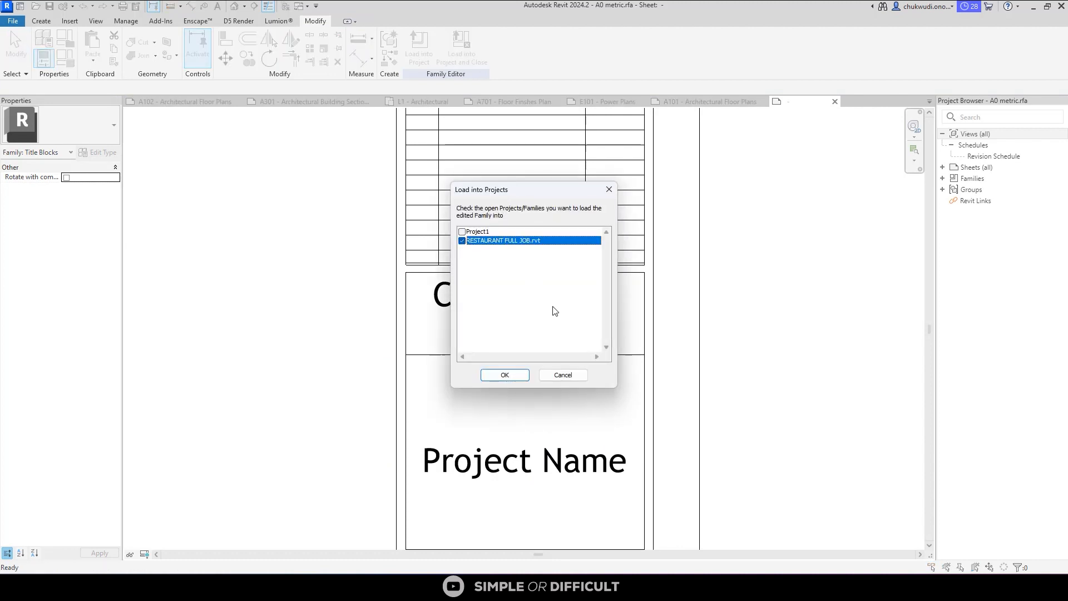
{"action": "left_click", "coordinate": [513, 378]}
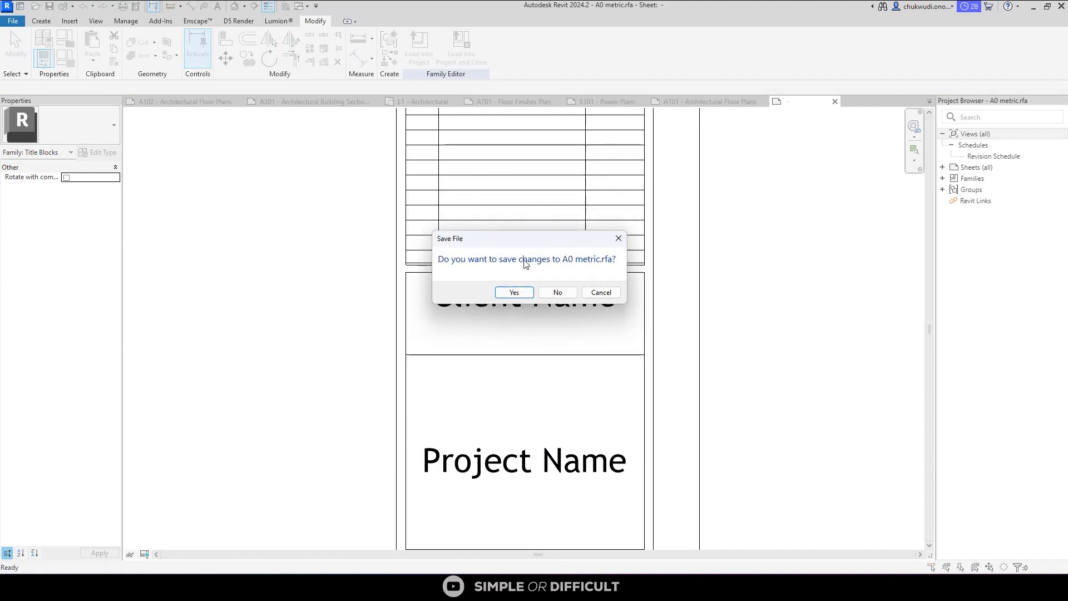
{"action": "left_click", "coordinate": [559, 293]}
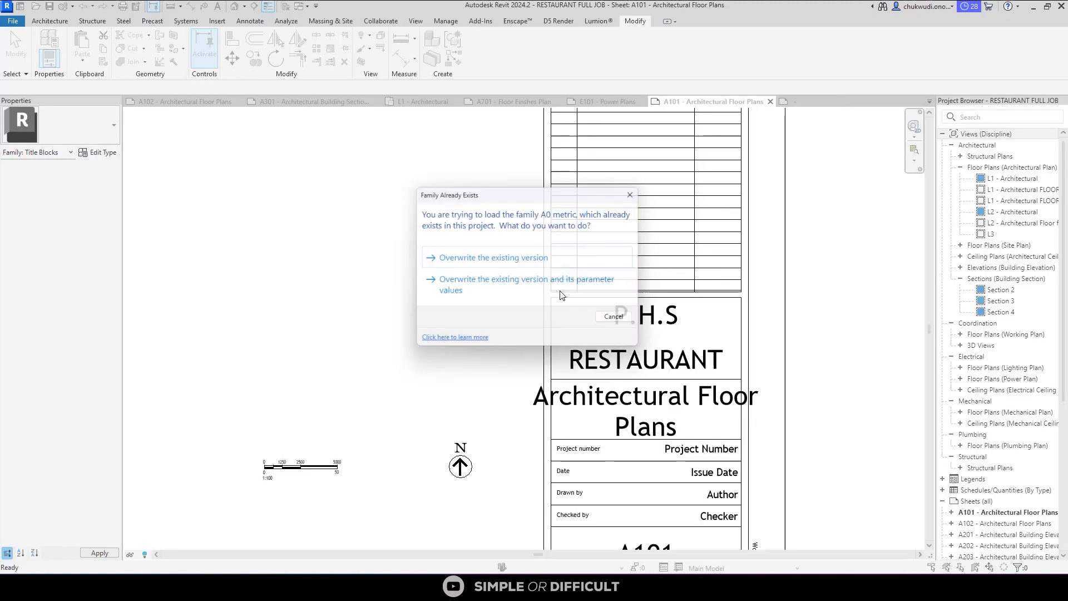
{"action": "left_click", "coordinate": [517, 259]}
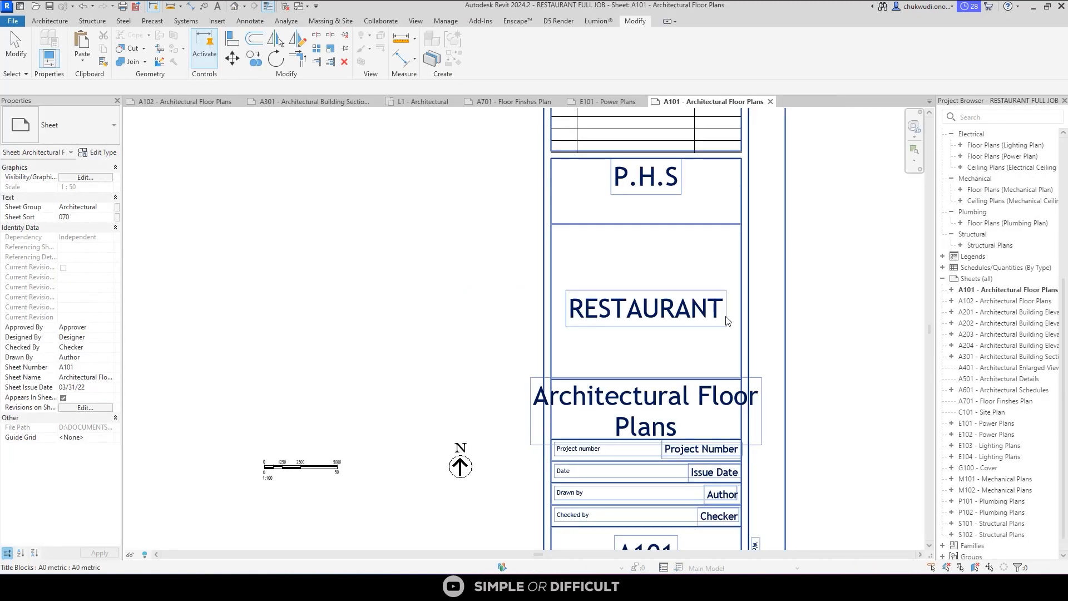
Extend the project name in sheet A101's title block to "RESTAURANT INTERIOR DESIGN".
{"action": "scroll", "coordinate": [816, 349], "scroll_direction": "down", "scroll_amount": 2}
{"action": "left_click", "coordinate": [766, 332]}
{"action": "scroll", "coordinate": [766, 332], "scroll_direction": "up", "scroll_amount": 2}
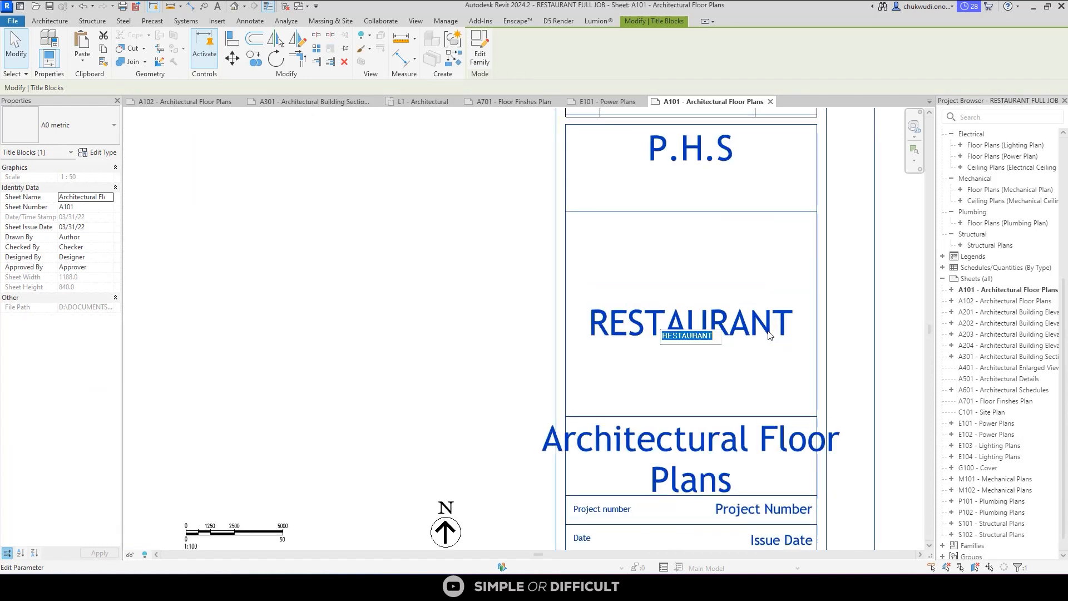
{"action": "left_click", "coordinate": [721, 338]}
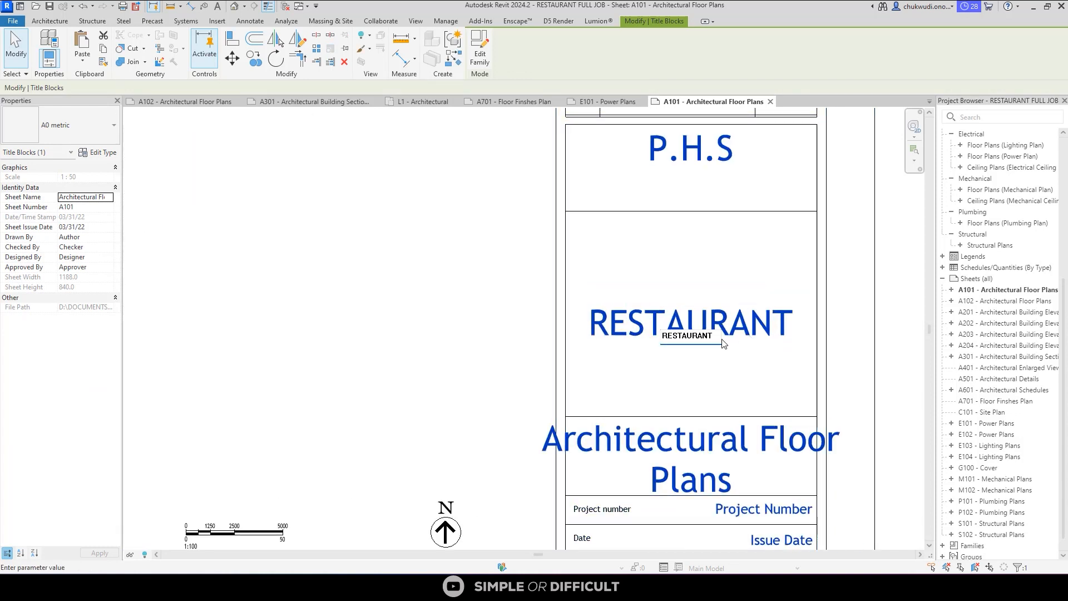
{"action": "type", "text": "INTERIOR"}
{"action": "type", "text": " DESIGN"}
{"action": "key", "text": "Return"}
{"action": "left_click", "coordinate": [414, 346]}
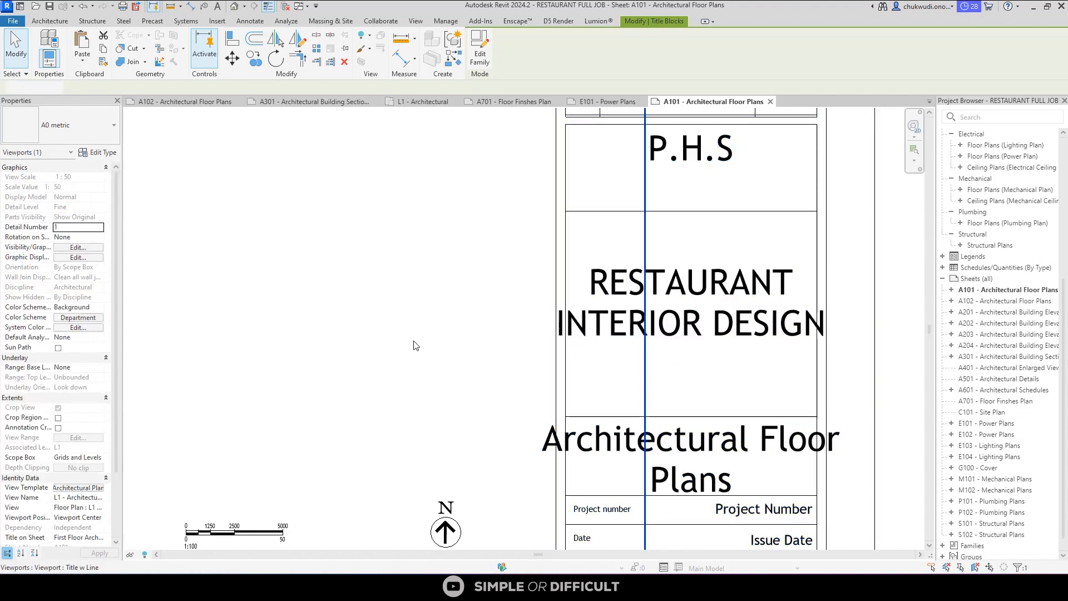
Reopen the A0 metric title block family and set the text size of the Project Name label's 13 mm type to 8 mm.
{"action": "scroll", "coordinate": [364, 340], "scroll_direction": "down", "scroll_amount": 3}
{"action": "scroll", "coordinate": [532, 335], "scroll_direction": "up", "scroll_amount": 4}
{"action": "double_click", "coordinate": [617, 352]}
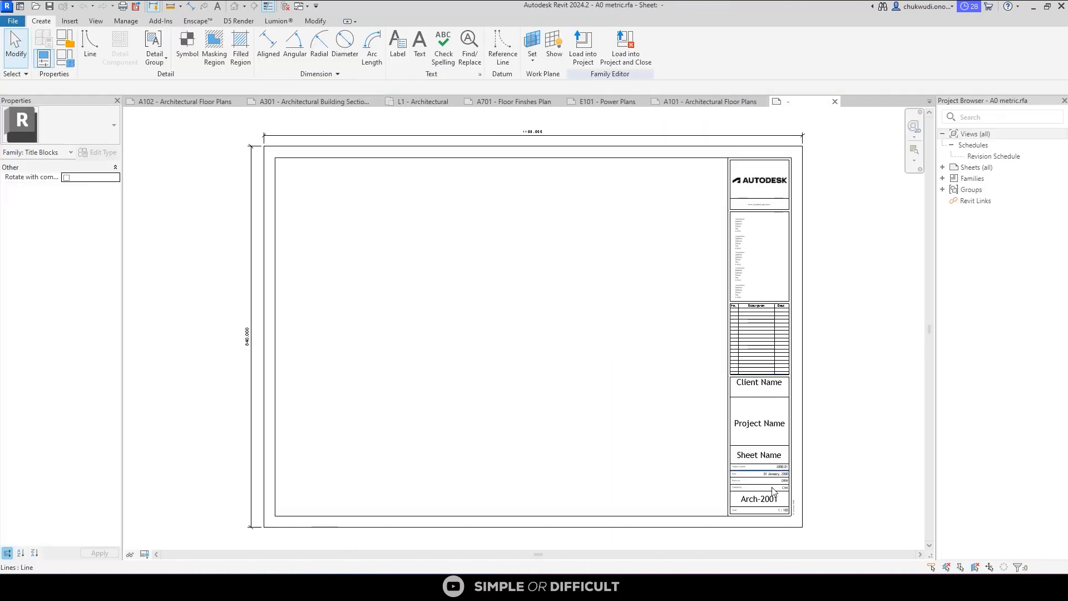
{"action": "scroll", "coordinate": [751, 384], "scroll_direction": "up", "scroll_amount": 5}
{"action": "left_click", "coordinate": [746, 364]}
{"action": "left_click", "coordinate": [104, 154]}
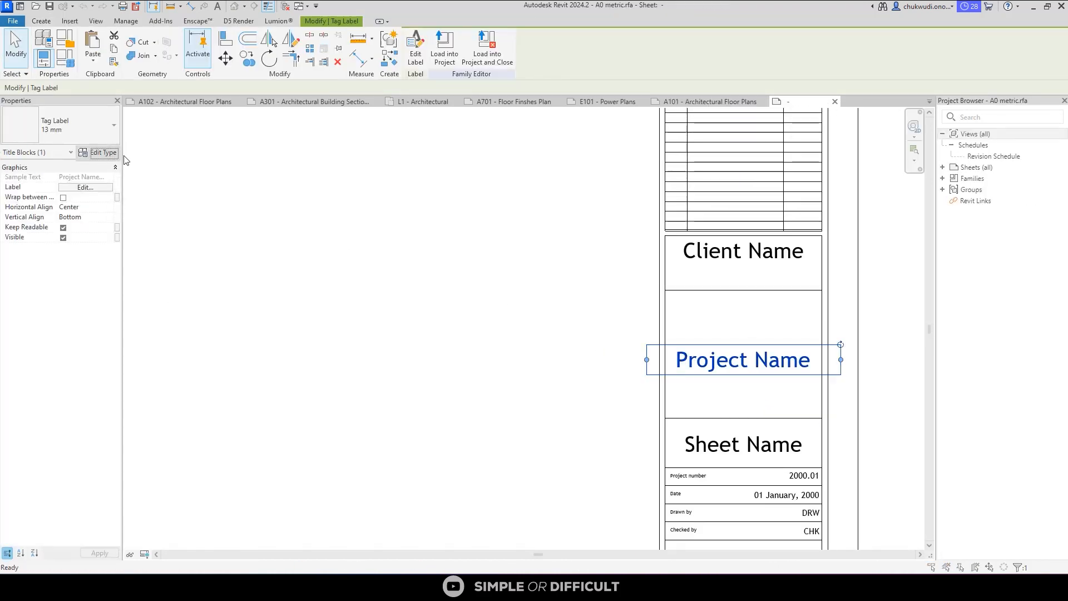
{"action": "left_click", "coordinate": [643, 265]}
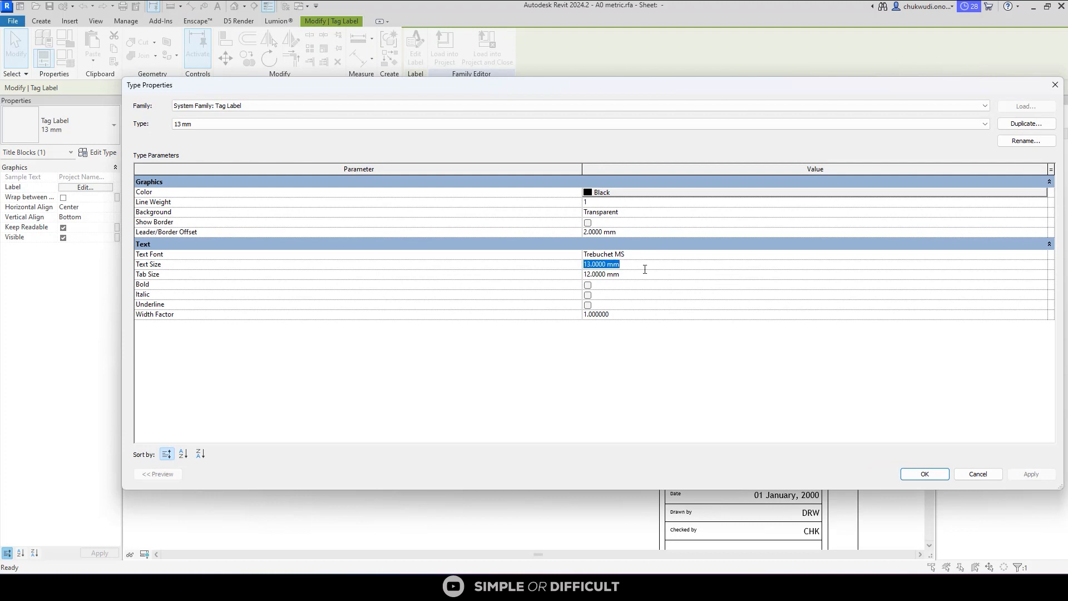
{"action": "type", "text": "8"}
{"action": "key", "text": "Return"}
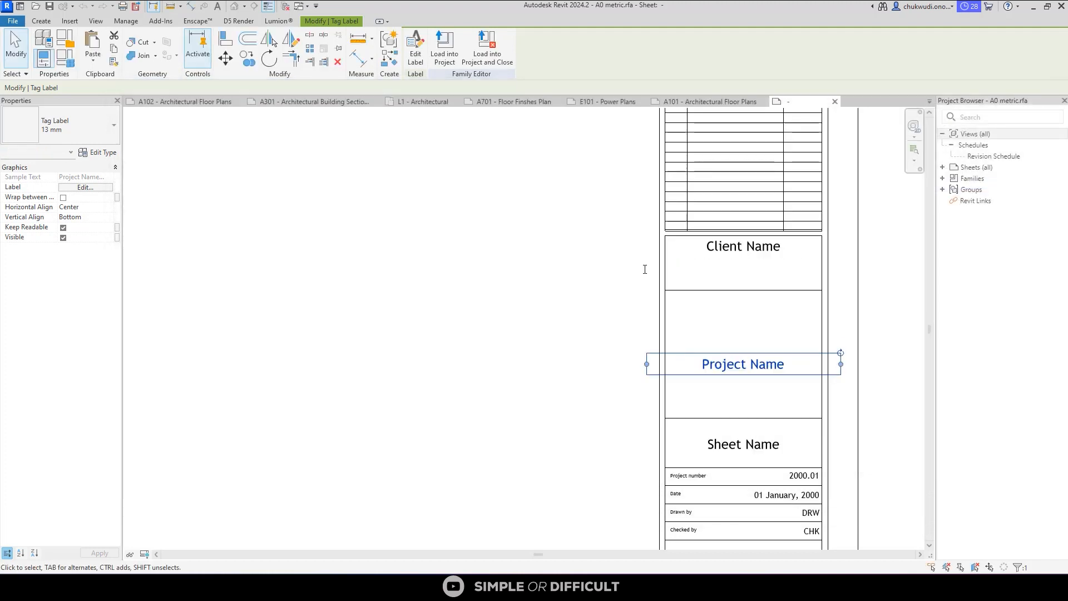
Make the text of the Project Name label's type bold and clear the selection.
{"action": "left_click", "coordinate": [103, 153]}
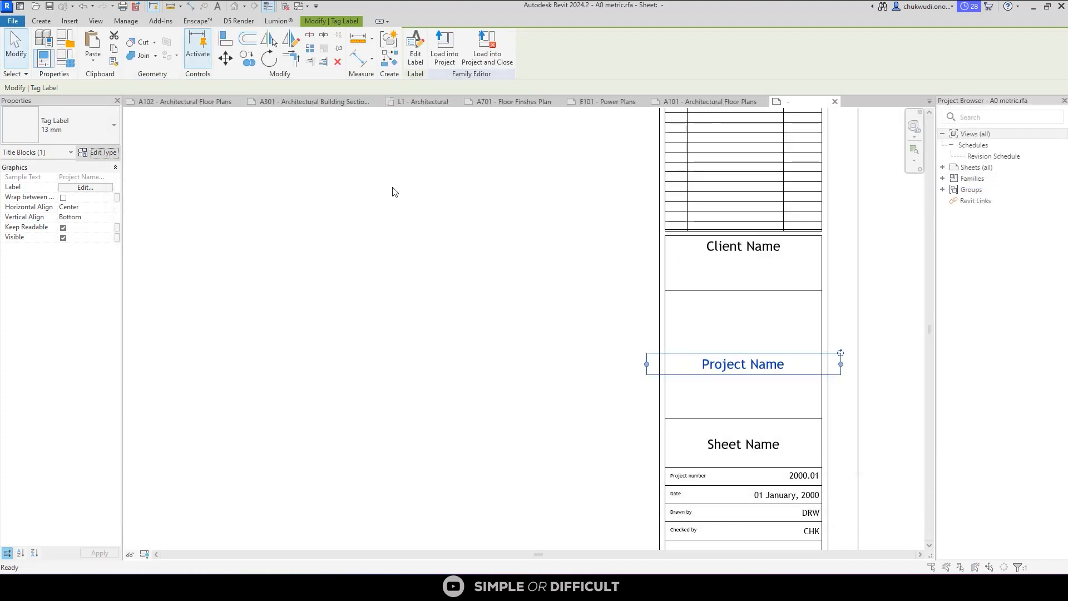
{"action": "left_click", "coordinate": [587, 285]}
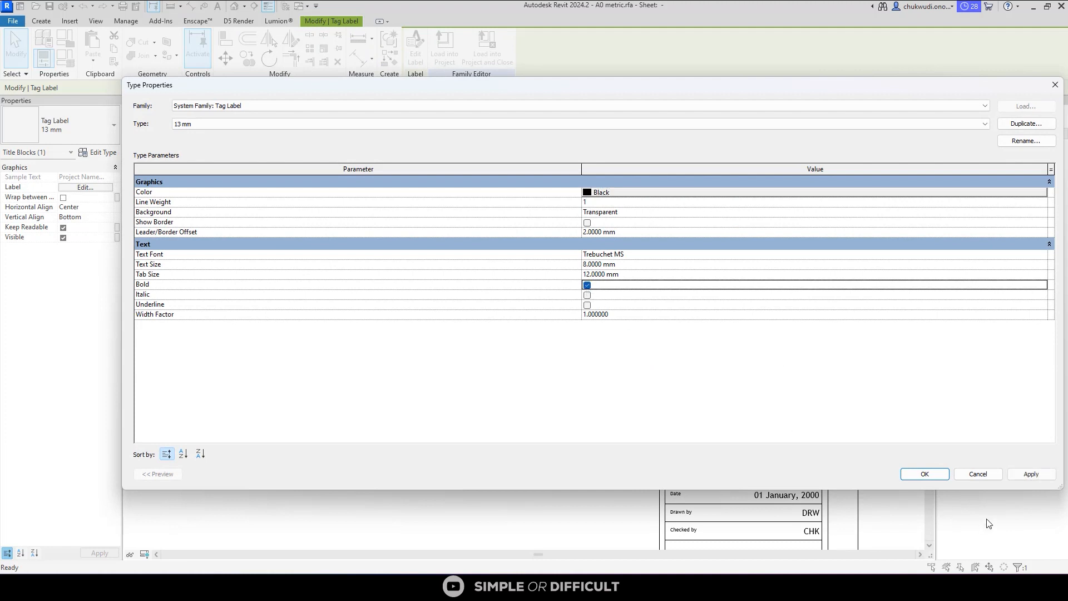
{"action": "left_click", "coordinate": [916, 473]}
{"action": "left_click", "coordinate": [523, 351]}
Reload the restyled title block into the restaurant project, closing the family unsaved and overwriting the existing version.
{"action": "scroll", "coordinate": [523, 352], "scroll_direction": "down", "scroll_amount": 2}
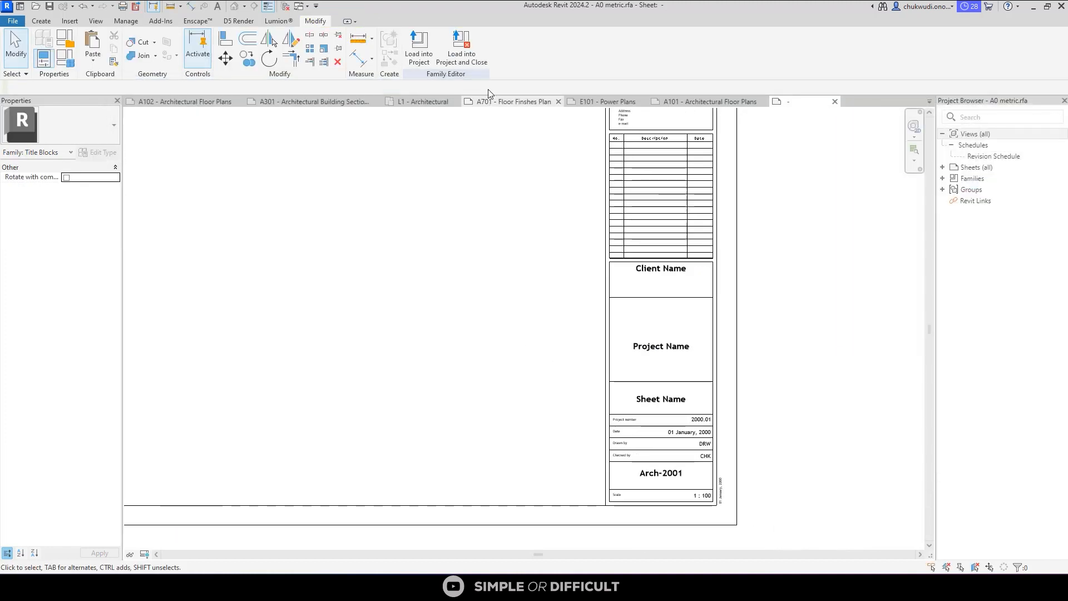
{"action": "left_click", "coordinate": [462, 48]}
{"action": "left_click", "coordinate": [507, 375]}
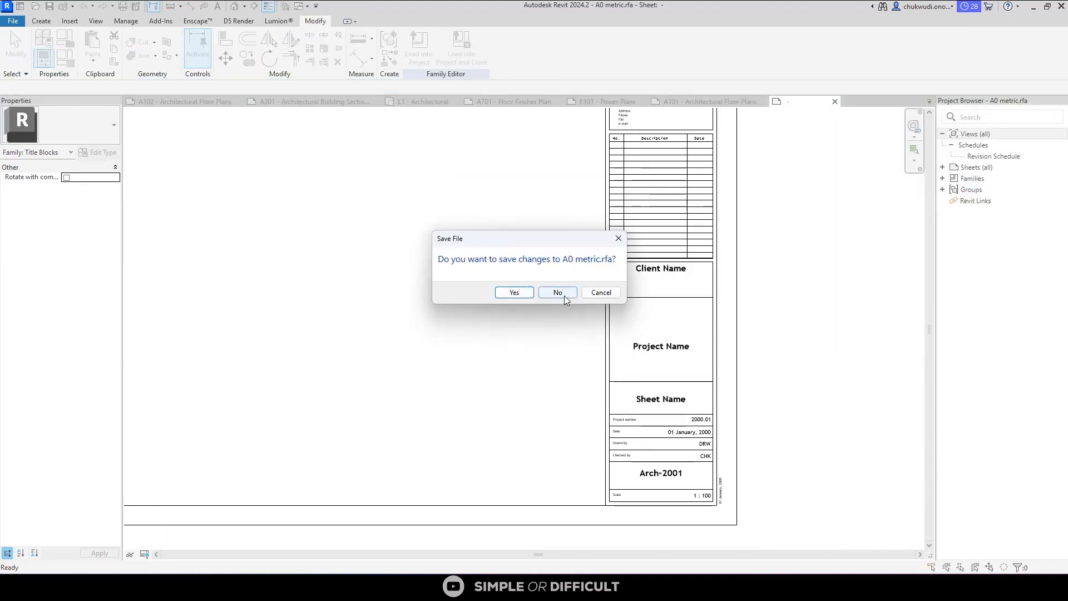
{"action": "left_click", "coordinate": [563, 294]}
{"action": "left_click", "coordinate": [520, 267]}
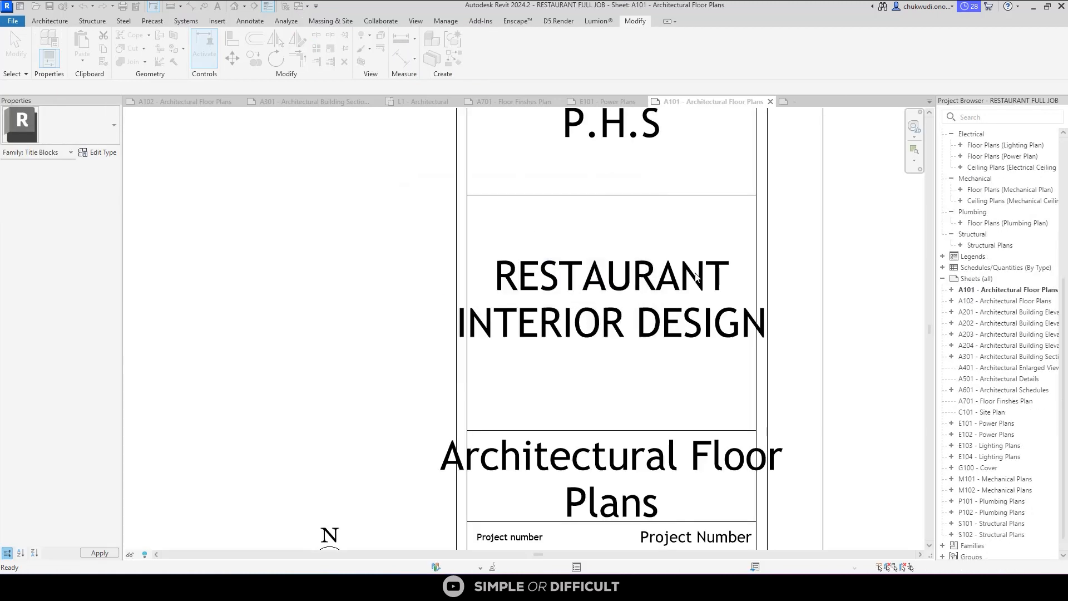
Set the project number in sheet A101's title block to 123456.
{"action": "scroll", "coordinate": [430, 266], "scroll_direction": "down", "scroll_amount": 3}
{"action": "scroll", "coordinate": [754, 346], "scroll_direction": "up", "scroll_amount": 3}
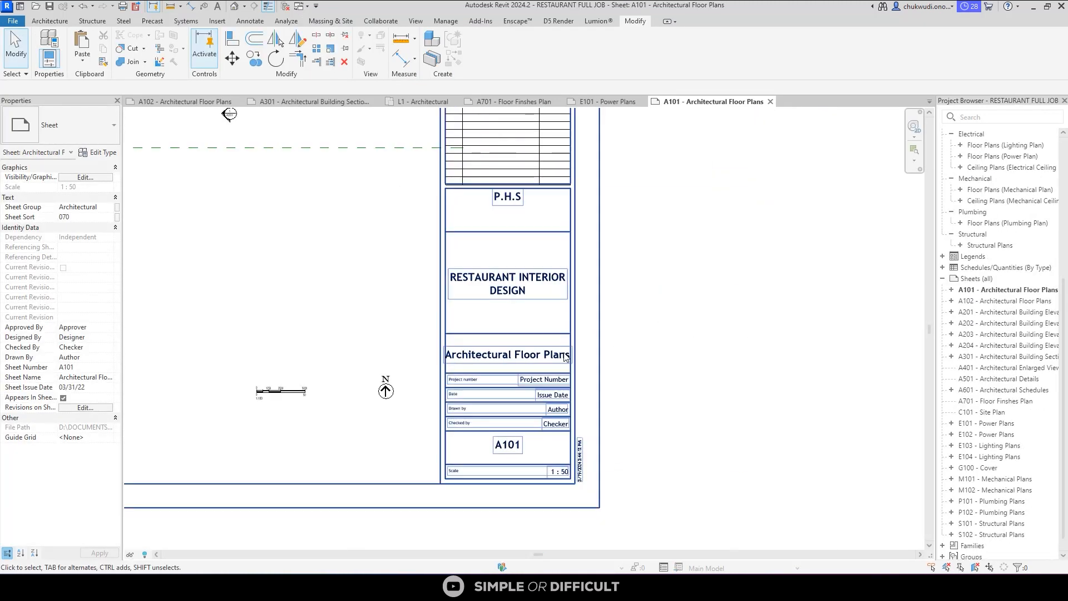
{"action": "scroll", "coordinate": [739, 310], "scroll_direction": "up", "scroll_amount": 2}
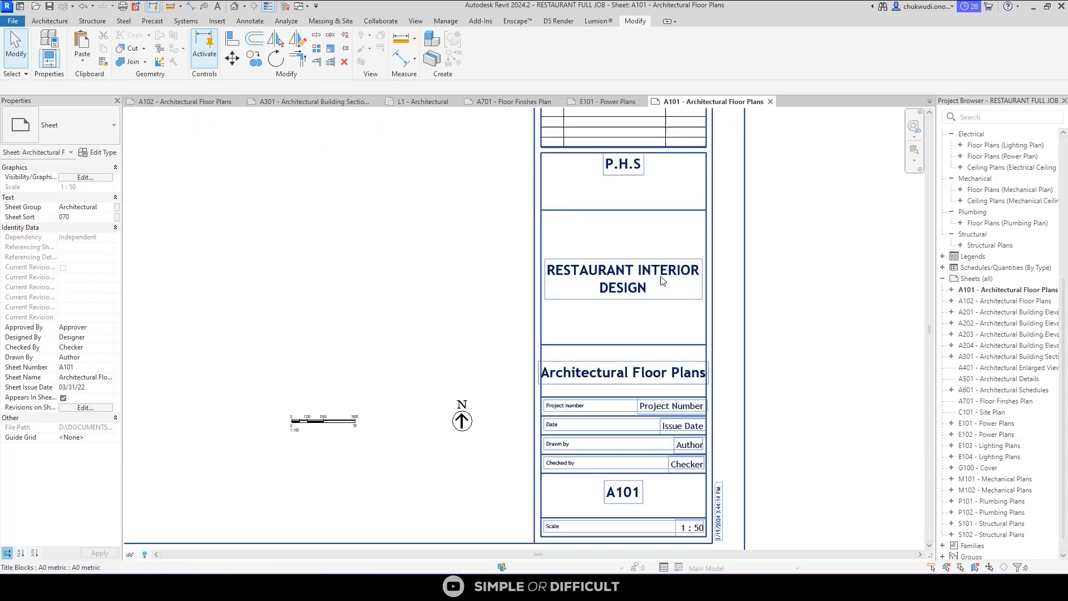
{"action": "left_click", "coordinate": [686, 455]}
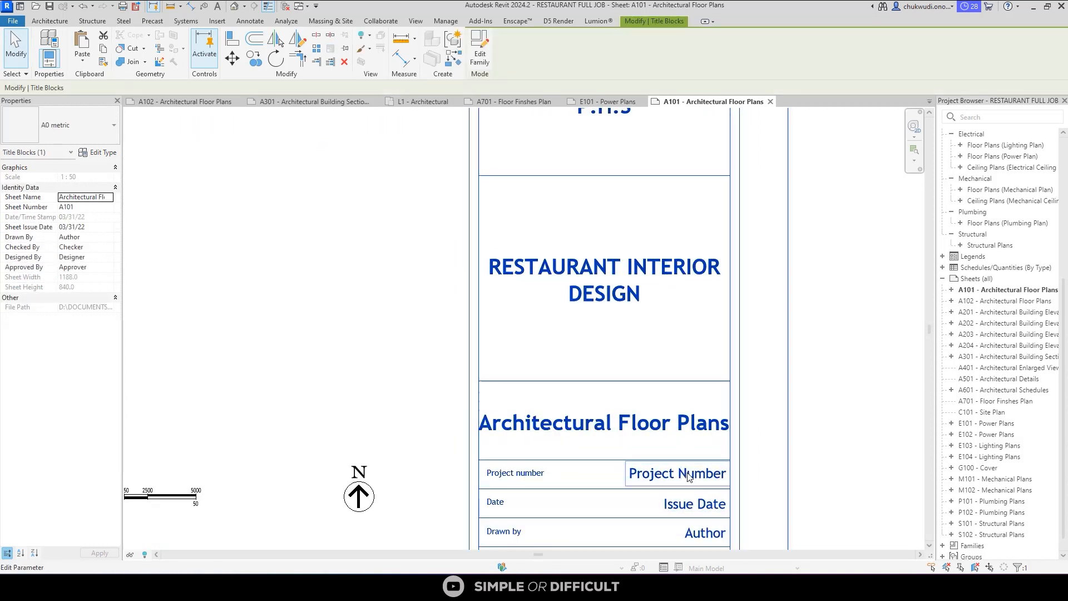
{"action": "left_click", "coordinate": [688, 473]}
{"action": "type", "text": "12345"}
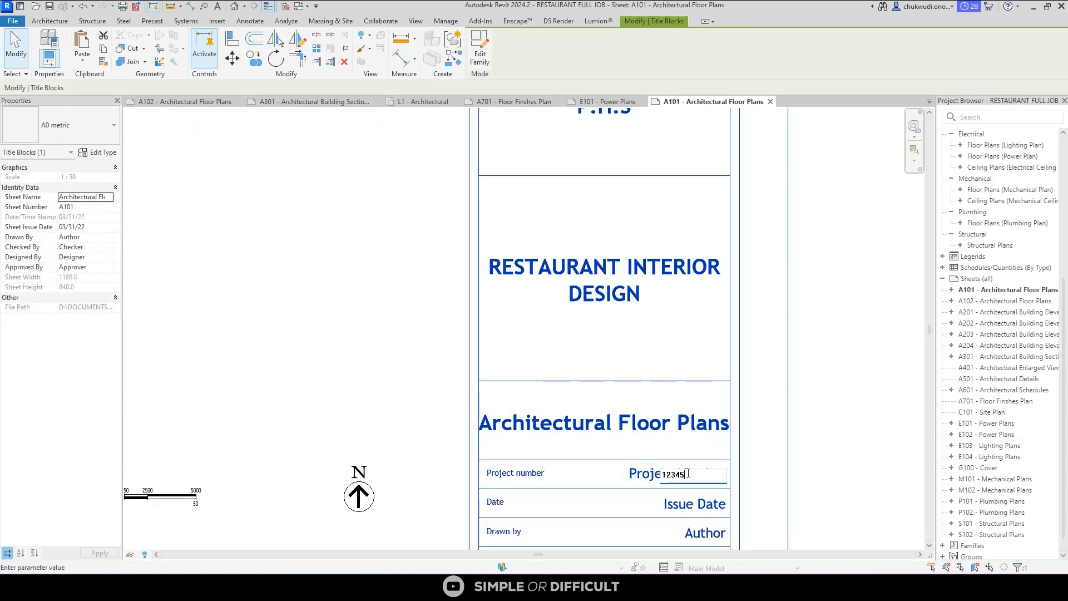
{"action": "left_click", "coordinate": [332, 318]}
Set the issue date in sheet A101's title block to "DECEMBER 2022" and clear the selection.
{"action": "scroll", "coordinate": [449, 367], "scroll_direction": "down", "scroll_amount": 3}
{"action": "scroll", "coordinate": [651, 490], "scroll_direction": "up", "scroll_amount": 4}
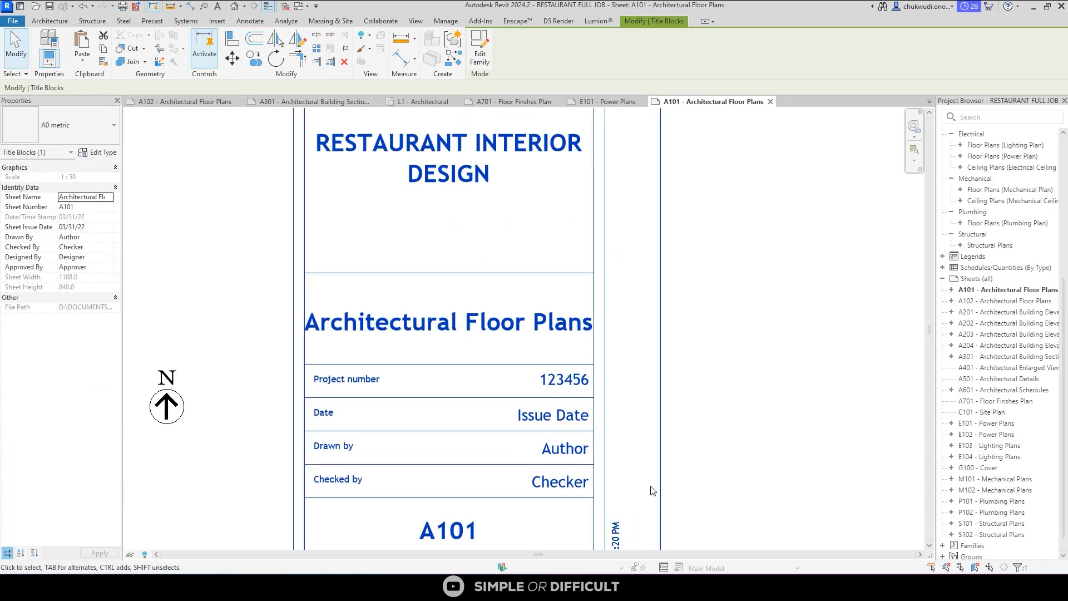
{"action": "left_click", "coordinate": [555, 420]}
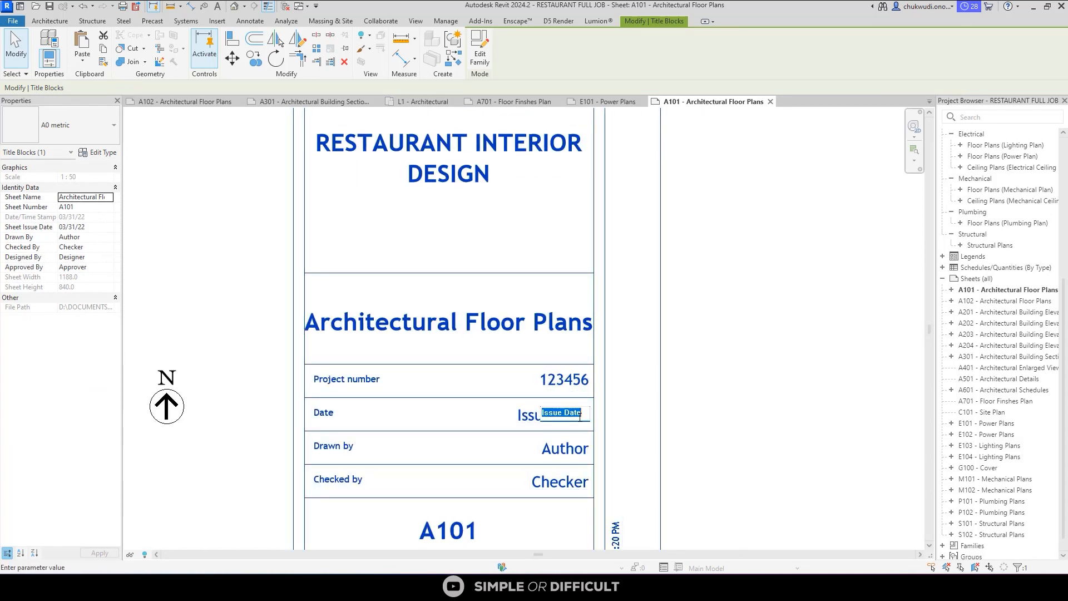
{"action": "type", "text": "DE"}
{"action": "type", "text": "CEMBER 2022"}
{"action": "left_click", "coordinate": [731, 392]}
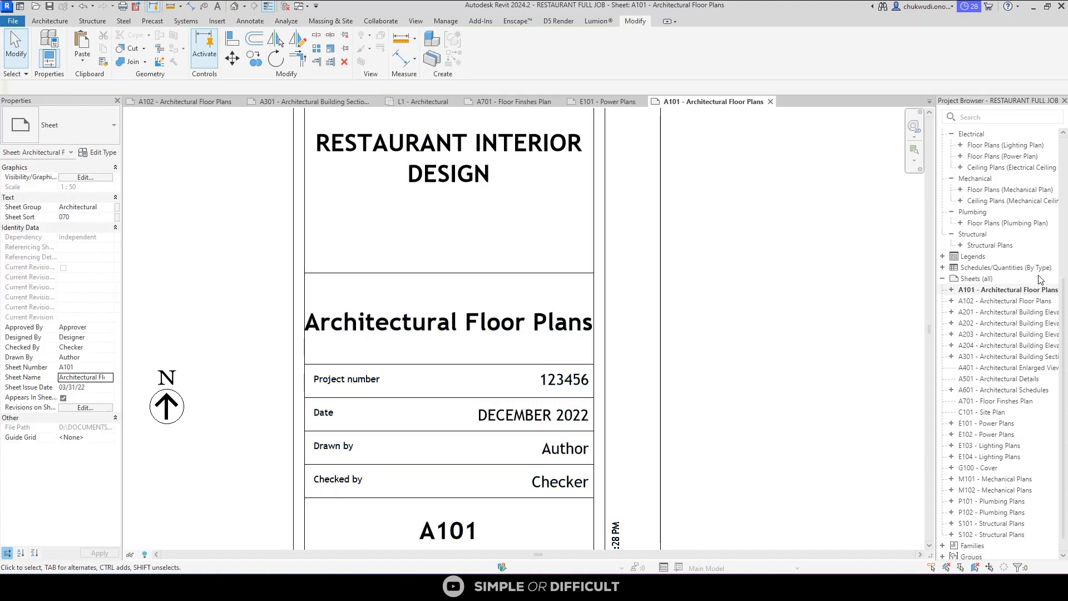
Open sheet A102 and examine the project number, date and project name in its title block.
{"action": "left_click", "coordinate": [1016, 303]}
{"action": "scroll", "coordinate": [623, 263], "scroll_direction": "up", "scroll_amount": 8}
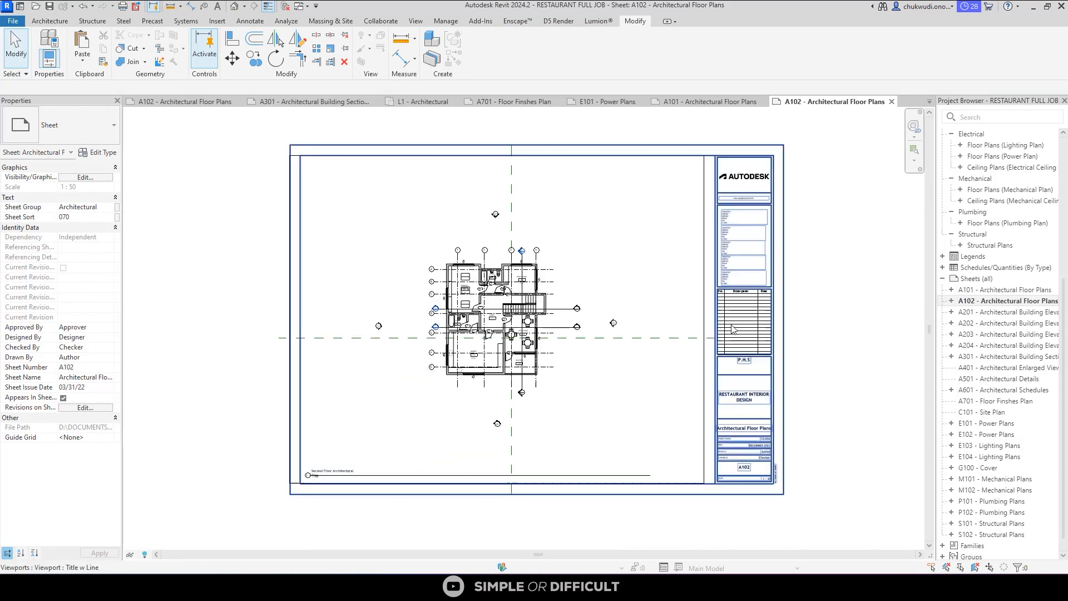
{"action": "scroll", "coordinate": [629, 303], "scroll_direction": "up", "scroll_amount": 4}
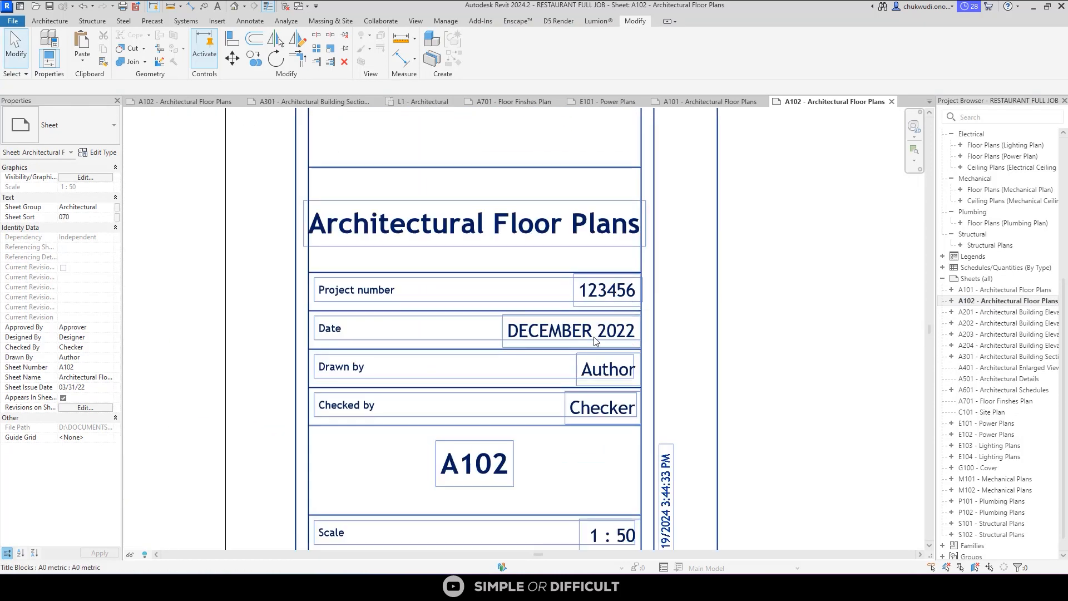
{"action": "scroll", "coordinate": [603, 341], "scroll_direction": "down", "scroll_amount": 1}
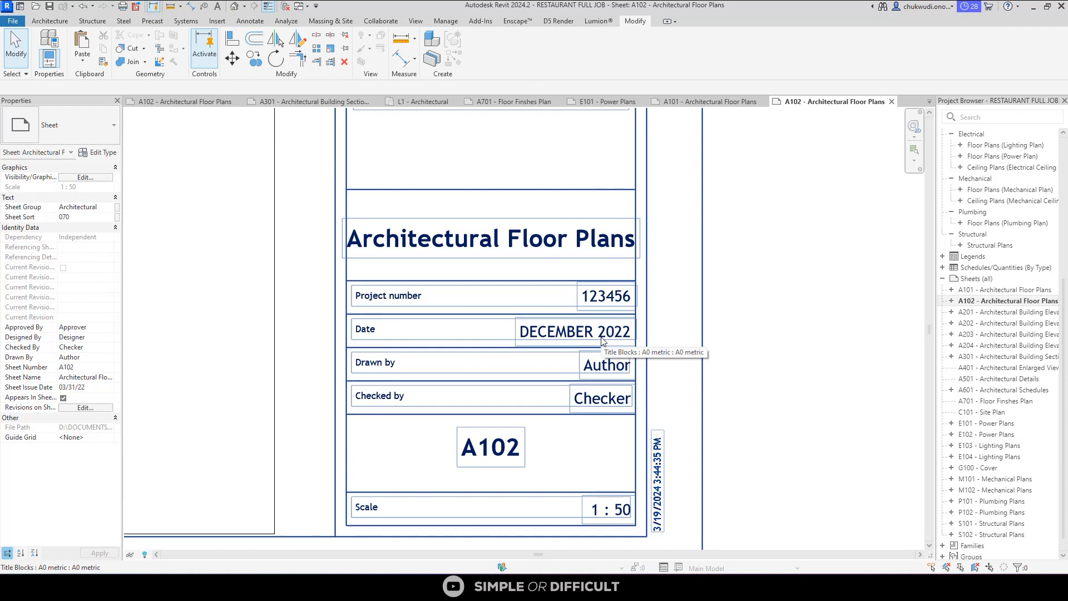
{"action": "scroll", "coordinate": [611, 298], "scroll_direction": "down", "scroll_amount": 3}
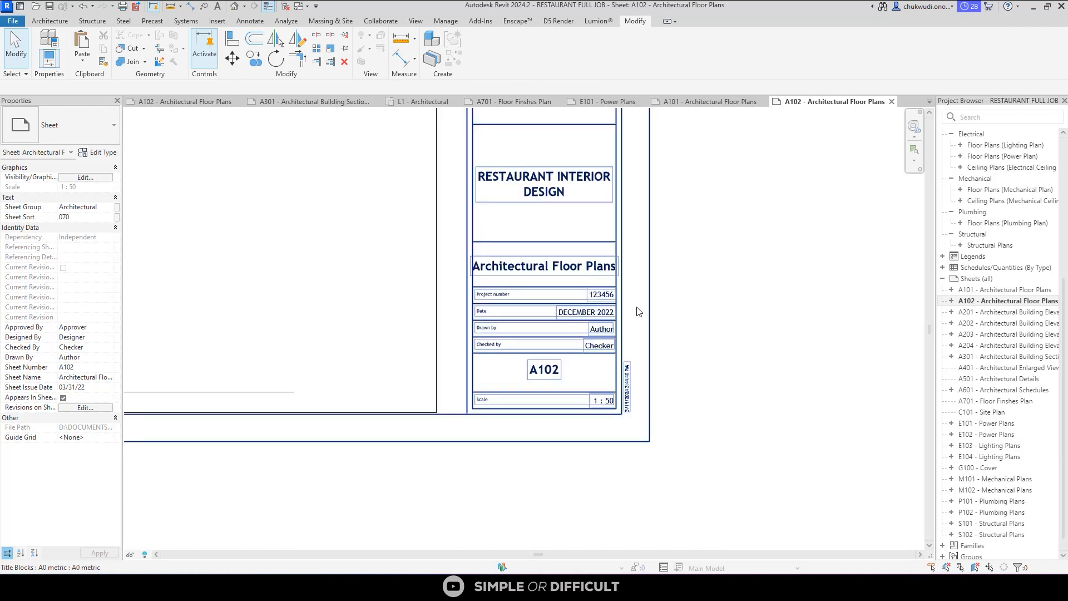
Set the client name in the Project Information to "PERFECT HOME SERVICES".
{"action": "left_click", "coordinate": [446, 24]}
{"action": "left_click", "coordinate": [127, 49]}
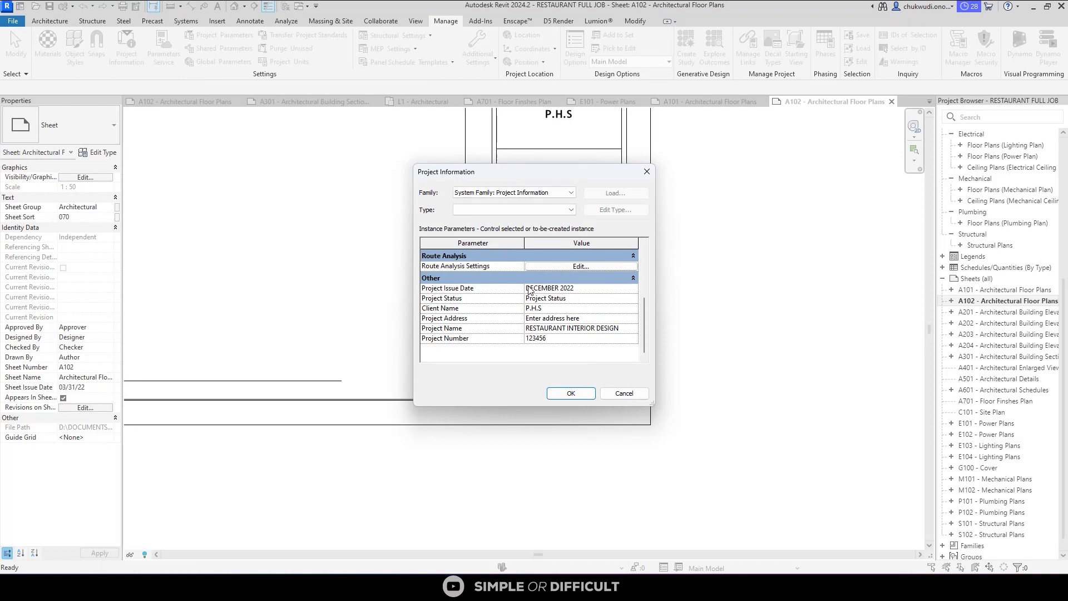
{"action": "left_click", "coordinate": [596, 299]}
{"action": "key", "text": "Tab"}
{"action": "type", "text": "PER"}
{"action": "left_click", "coordinate": [581, 393]}
{"action": "scroll", "coordinate": [644, 377], "scroll_direction": "up", "scroll_amount": 5}
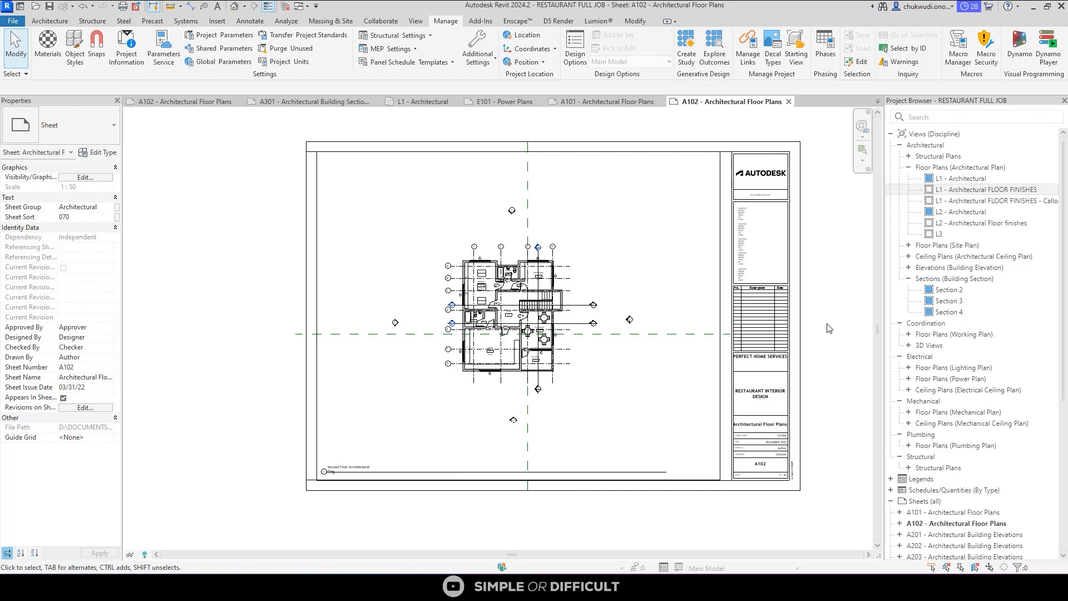
Open sheet A701 - Floor Finshes Plan and place the L1 - Architectural FLOOR FINISHES view on it.
{"action": "scroll", "coordinate": [962, 399], "scroll_direction": "down", "scroll_amount": 7}
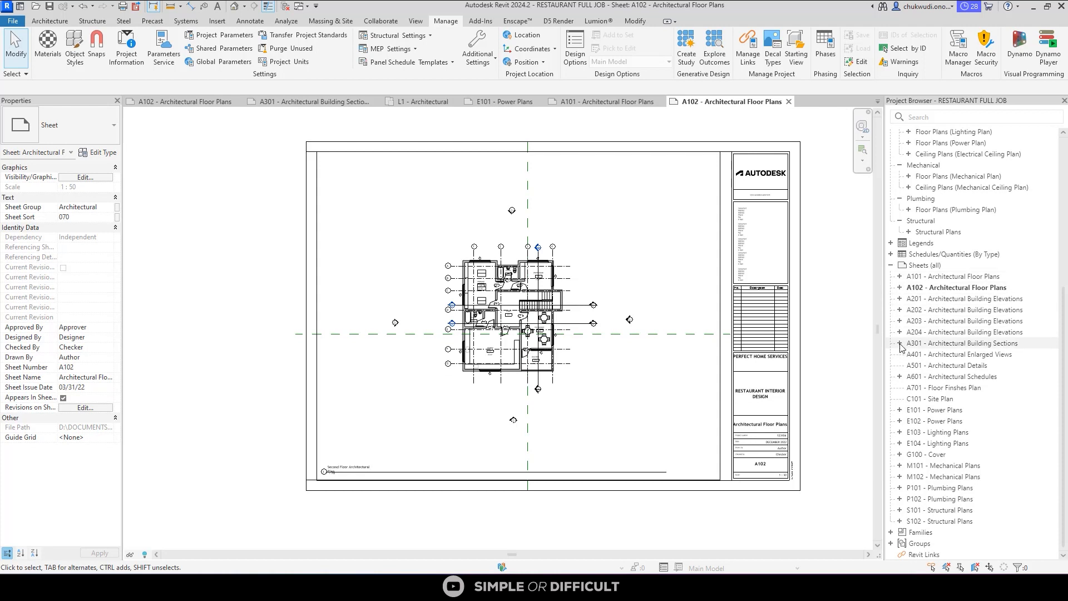
{"action": "double_click", "coordinate": [923, 389]}
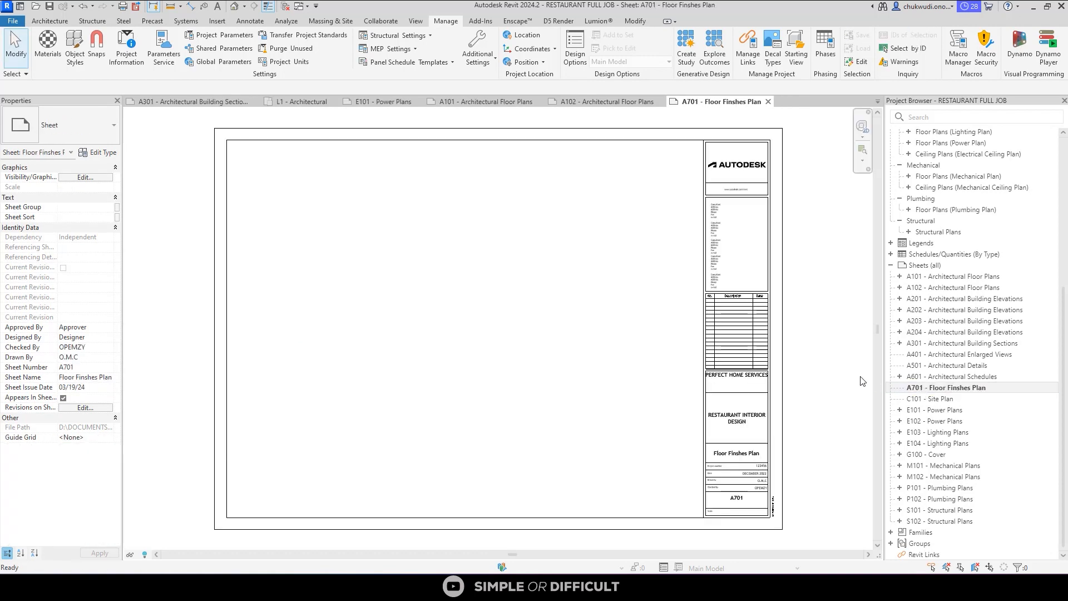
{"action": "scroll", "coordinate": [935, 312], "scroll_direction": "up", "scroll_amount": 7}
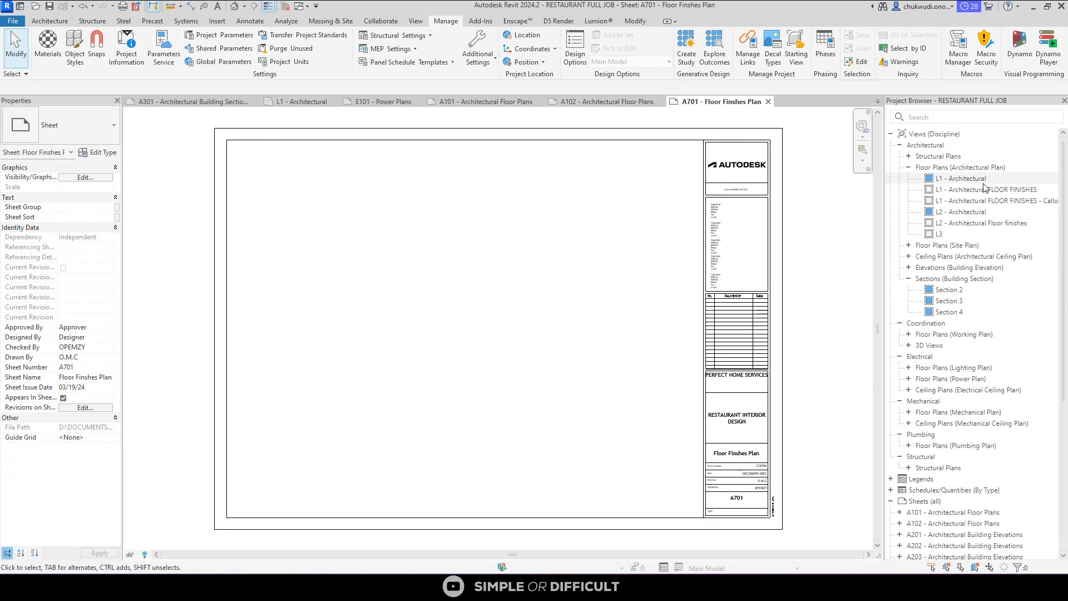
{"action": "left_click", "coordinate": [968, 178]}
{"action": "left_click", "coordinate": [996, 189]}
{"action": "left_click_drag", "start_coordinate": [1019, 194], "coordinate": [512, 309]}
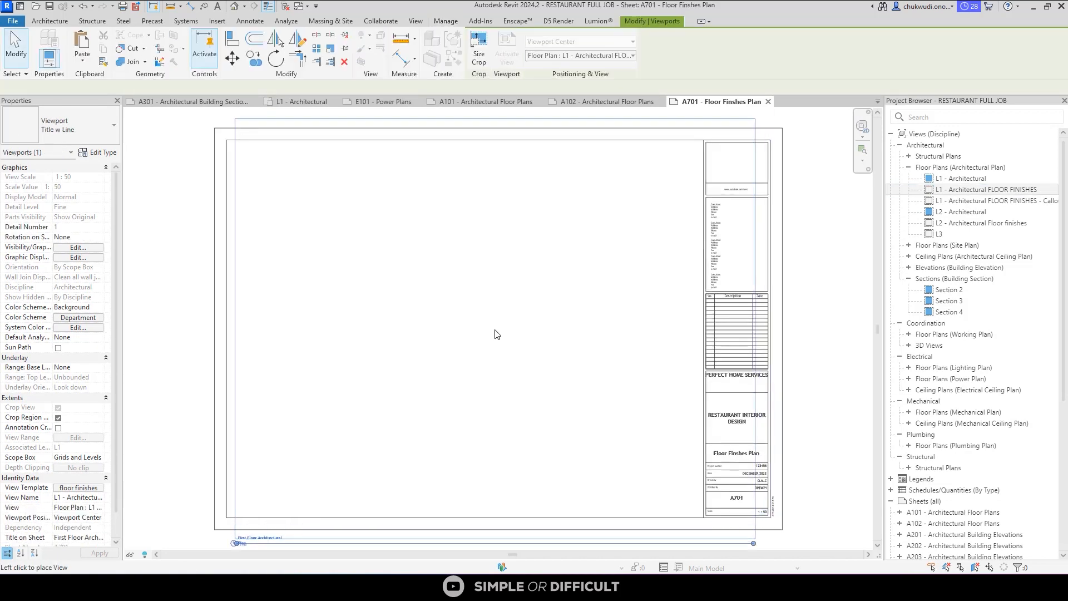
{"action": "left_click", "coordinate": [477, 345]}
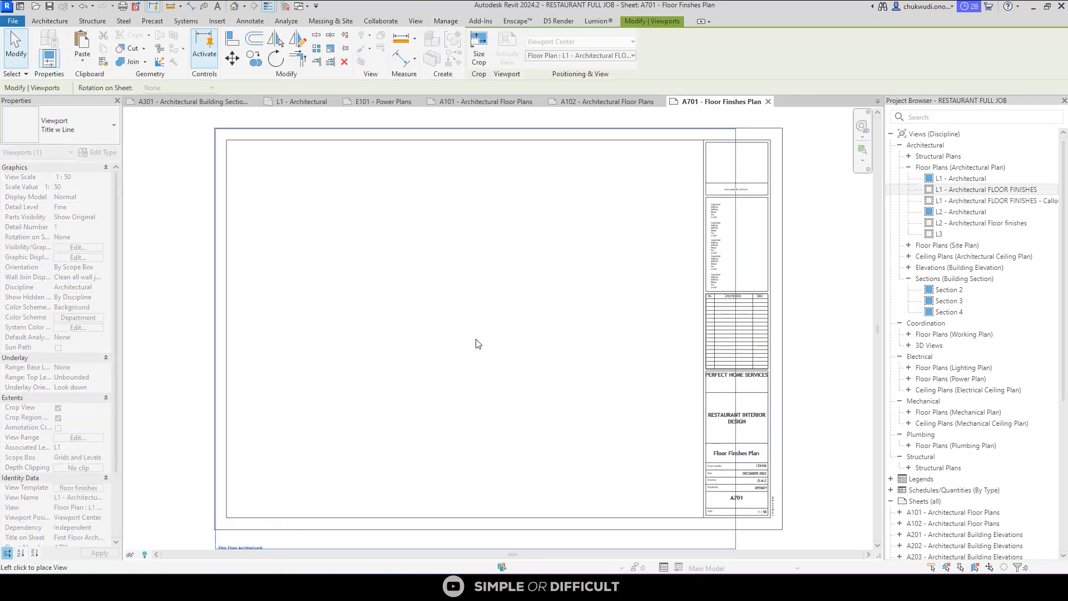
{"action": "scroll", "coordinate": [477, 343], "scroll_direction": "down", "scroll_amount": 2}
{"action": "left_click", "coordinate": [608, 508]}
{"action": "scroll", "coordinate": [478, 319], "scroll_direction": "up", "scroll_amount": 3}
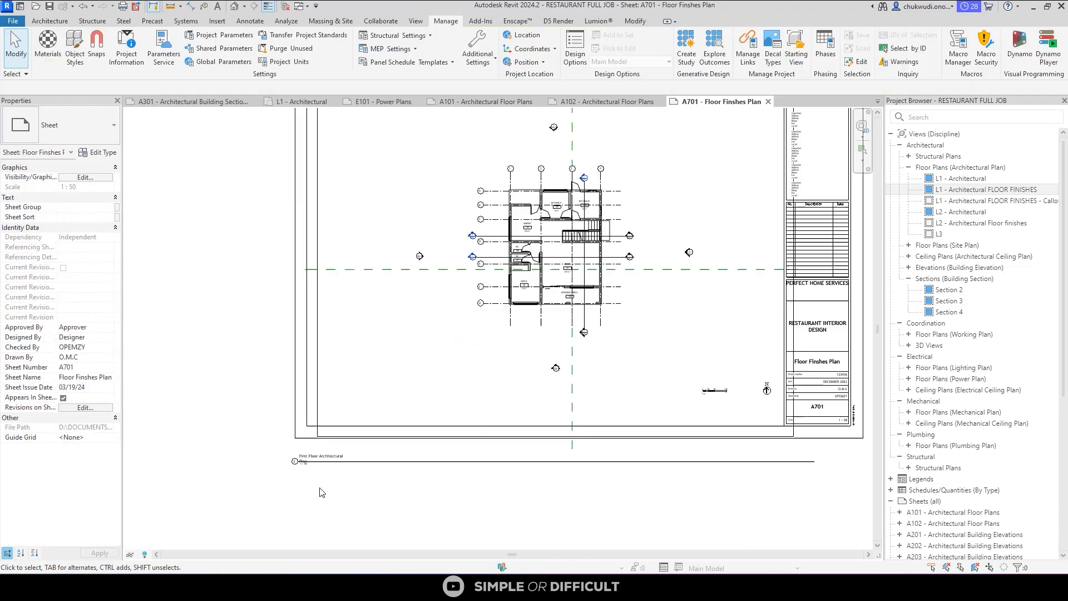
{"action": "left_click", "coordinate": [553, 299]}
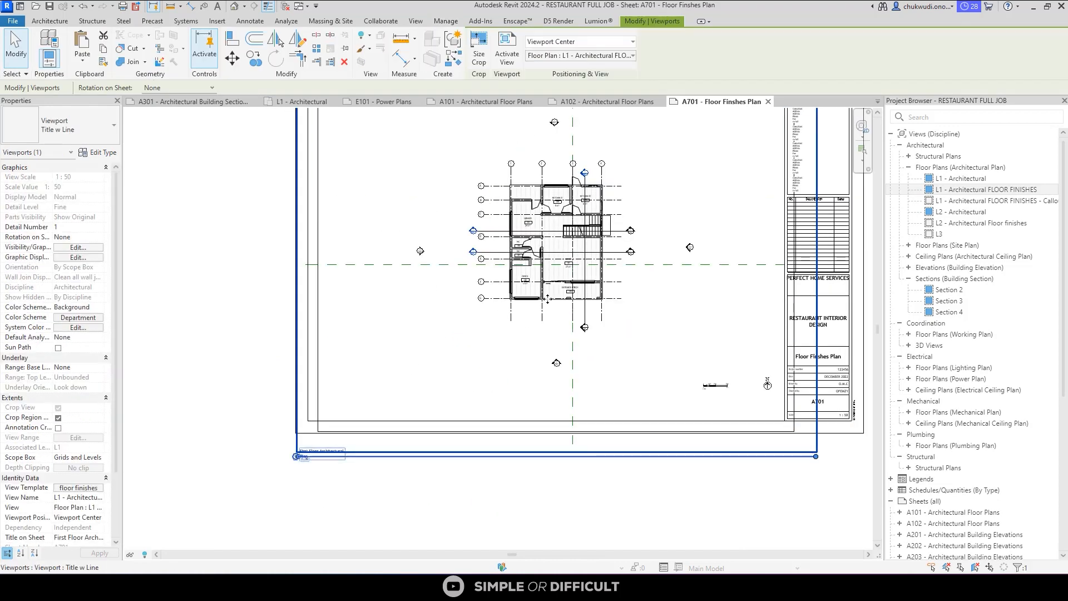
{"action": "scroll", "coordinate": [554, 299], "scroll_direction": "down", "scroll_amount": 1}
{"action": "left_click_drag", "start_coordinate": [516, 322], "coordinate": [372, 322]}
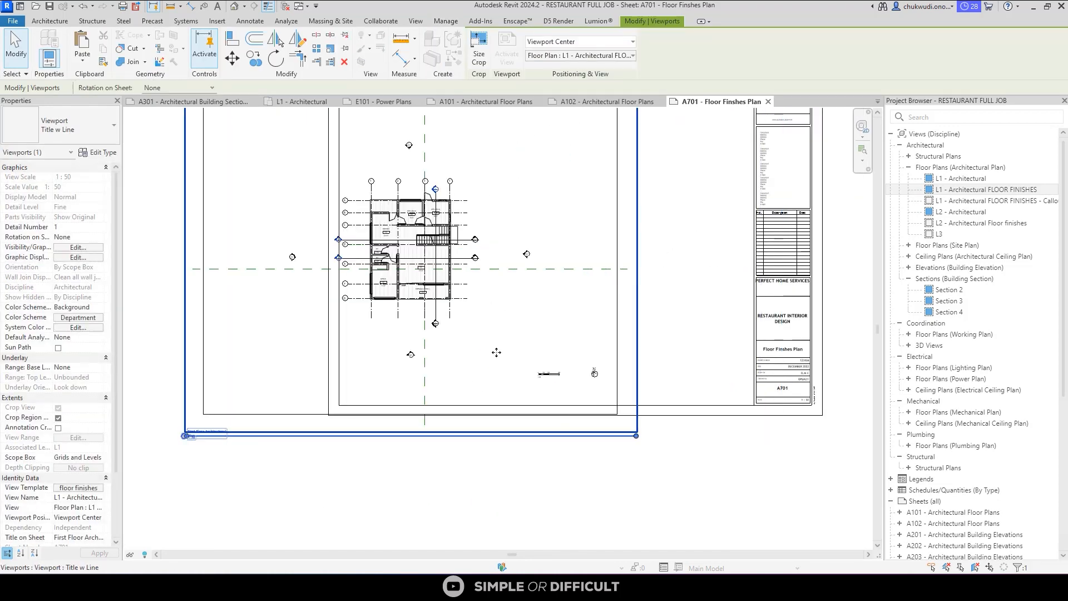
{"action": "key", "text": "ctrl+z"}
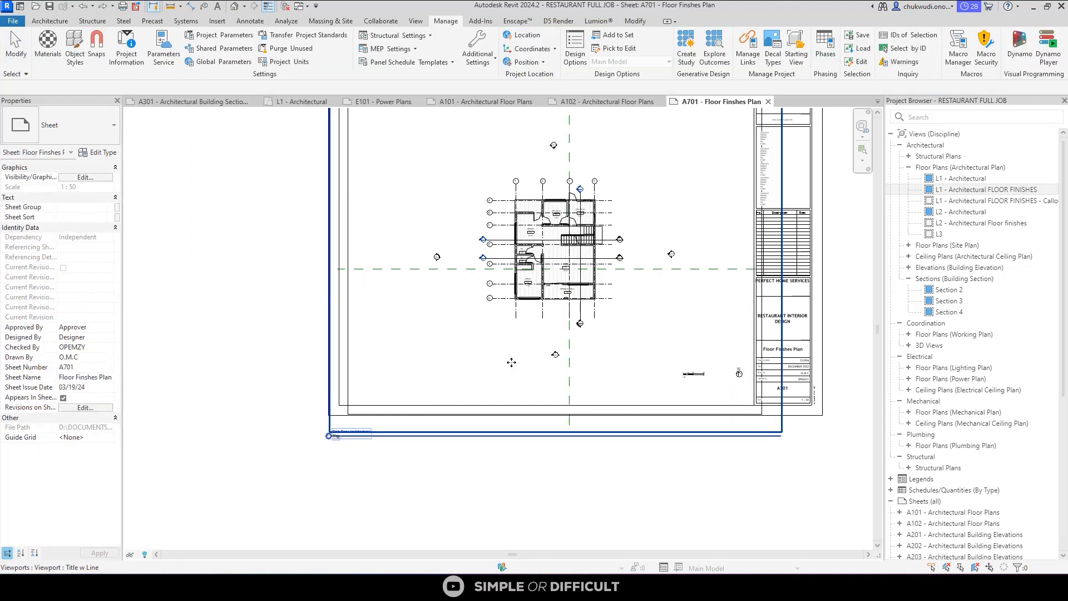
Move the First Floor Architectural Plan view title up inside the sheet border, at its lower-left corner.
{"action": "scroll", "coordinate": [343, 443], "scroll_direction": "up", "scroll_amount": 3}
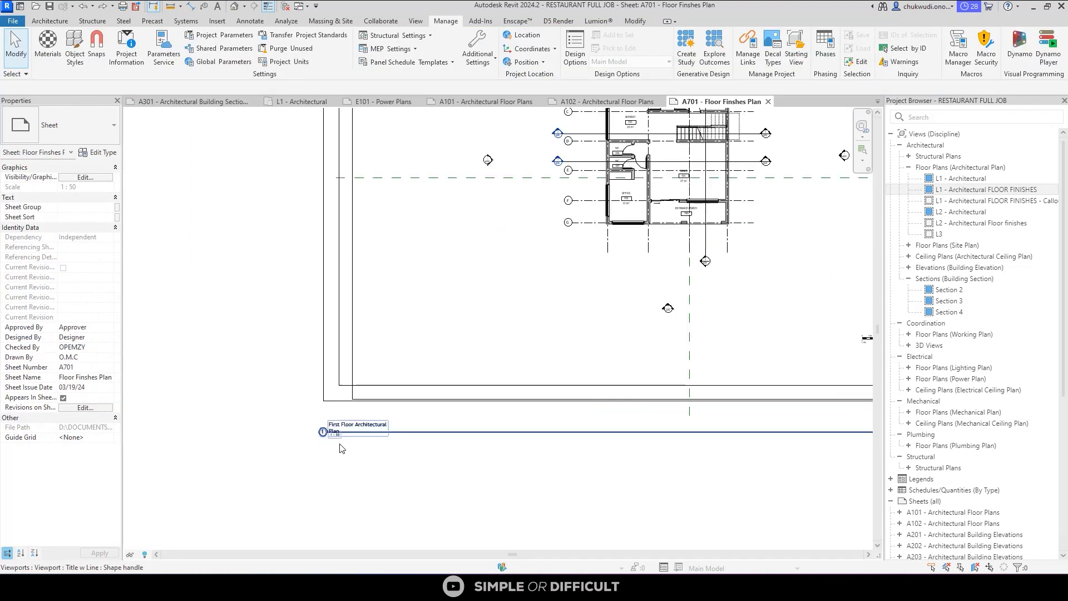
{"action": "left_click", "coordinate": [365, 434]}
{"action": "scroll", "coordinate": [365, 434], "scroll_direction": "down", "scroll_amount": 2}
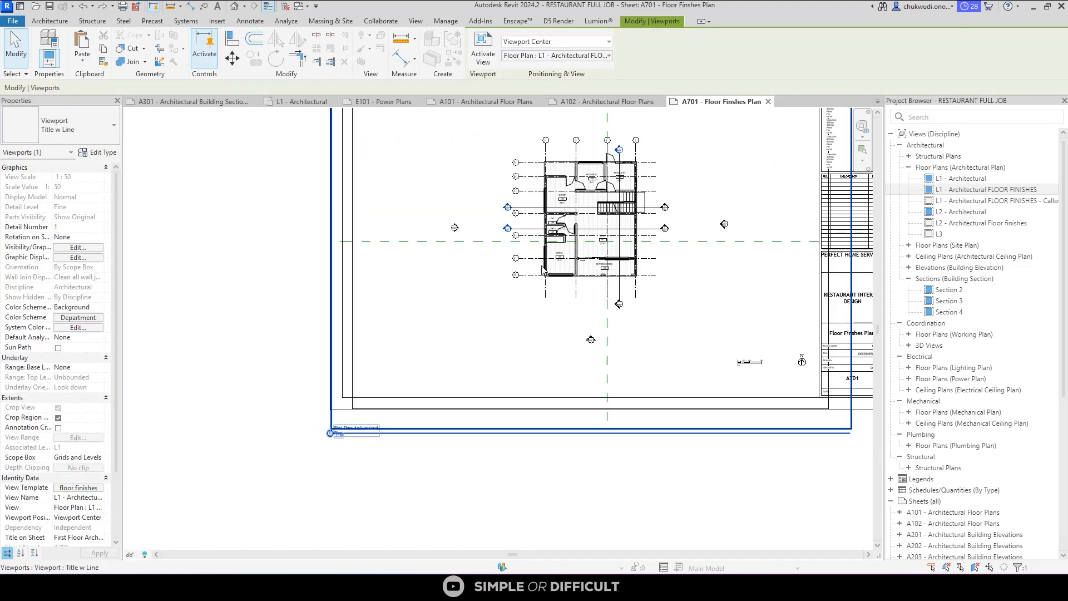
{"action": "scroll", "coordinate": [331, 426], "scroll_direction": "up", "scroll_amount": 3}
{"action": "left_click_drag", "start_coordinate": [371, 434], "coordinate": [408, 374]}
{"action": "scroll", "coordinate": [408, 374], "scroll_direction": "down", "scroll_amount": 4}
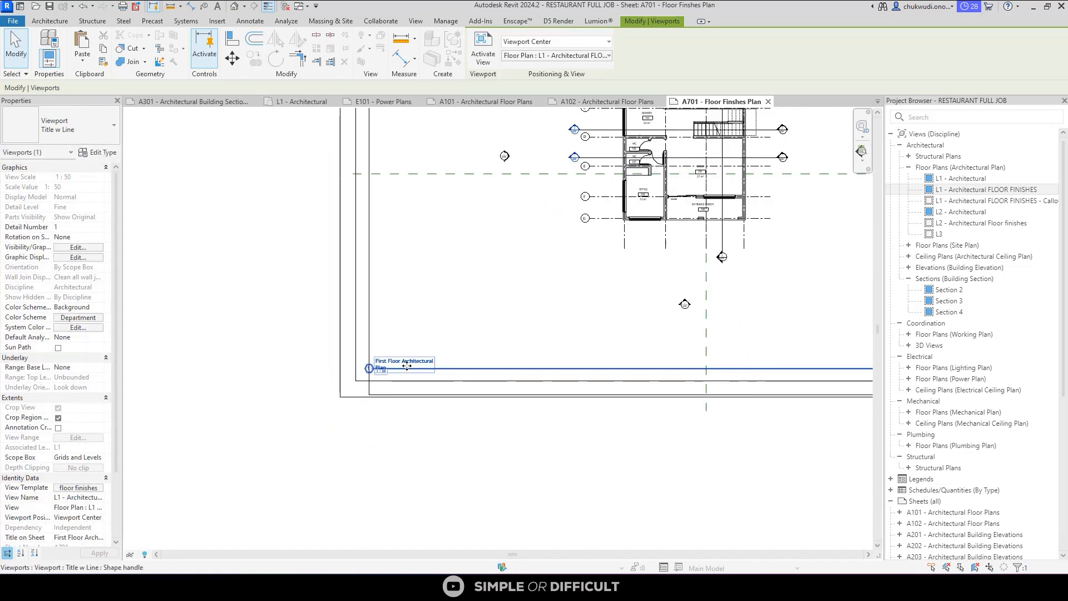
{"action": "left_click", "coordinate": [561, 454]}
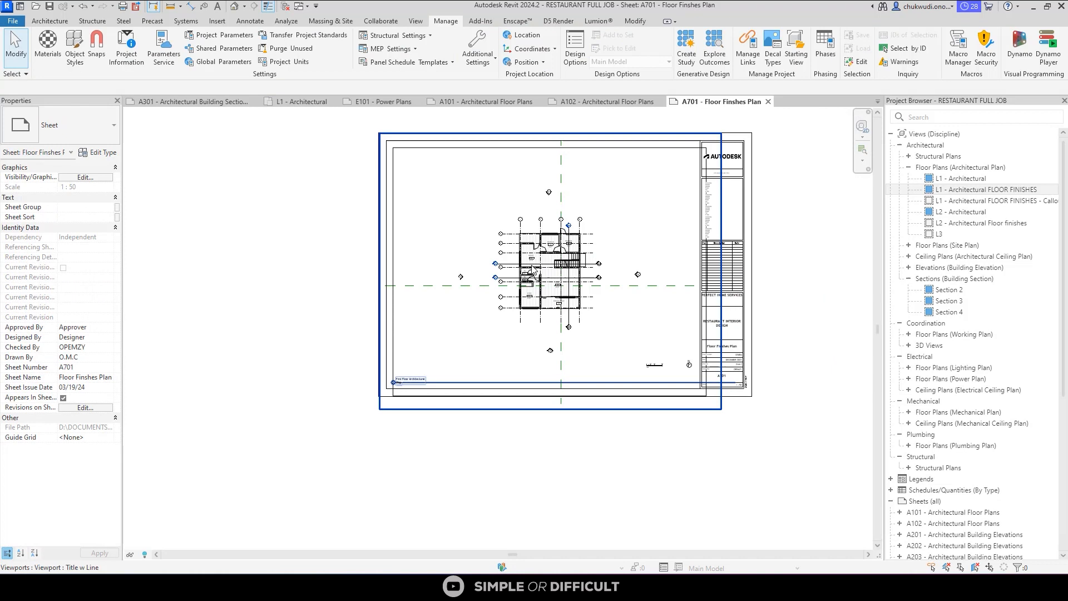
Shorten the viewport's title extension line so it ends just past the First Floor Architectural Plan title text.
{"action": "left_click", "coordinate": [569, 253]}
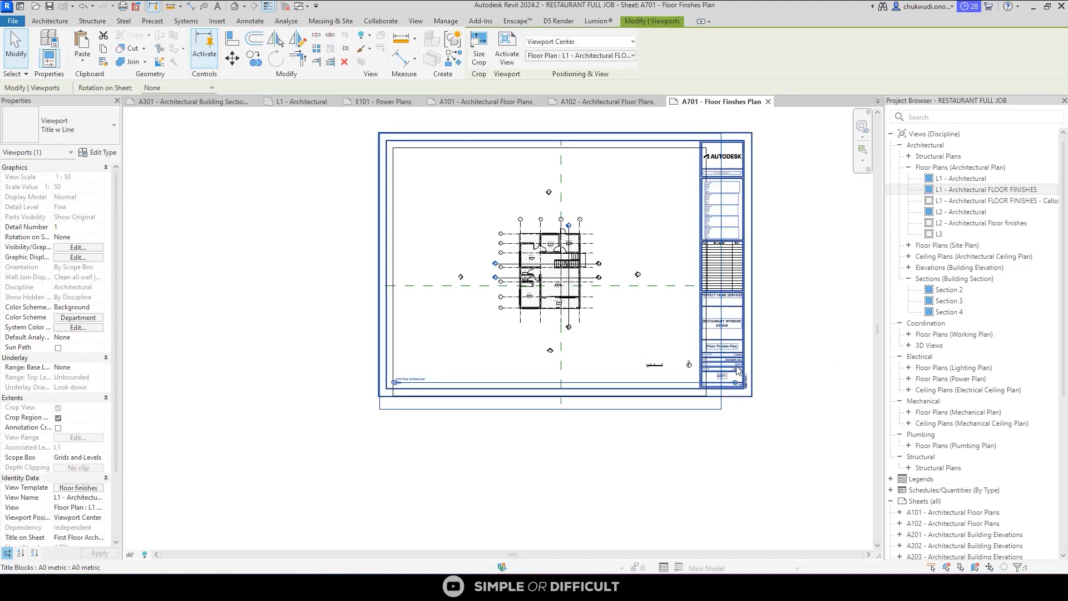
{"action": "left_click_drag", "start_coordinate": [735, 383], "coordinate": [447, 413]}
{"action": "scroll", "coordinate": [376, 397], "scroll_direction": "up", "scroll_amount": 4}
{"action": "left_click", "coordinate": [341, 405]}
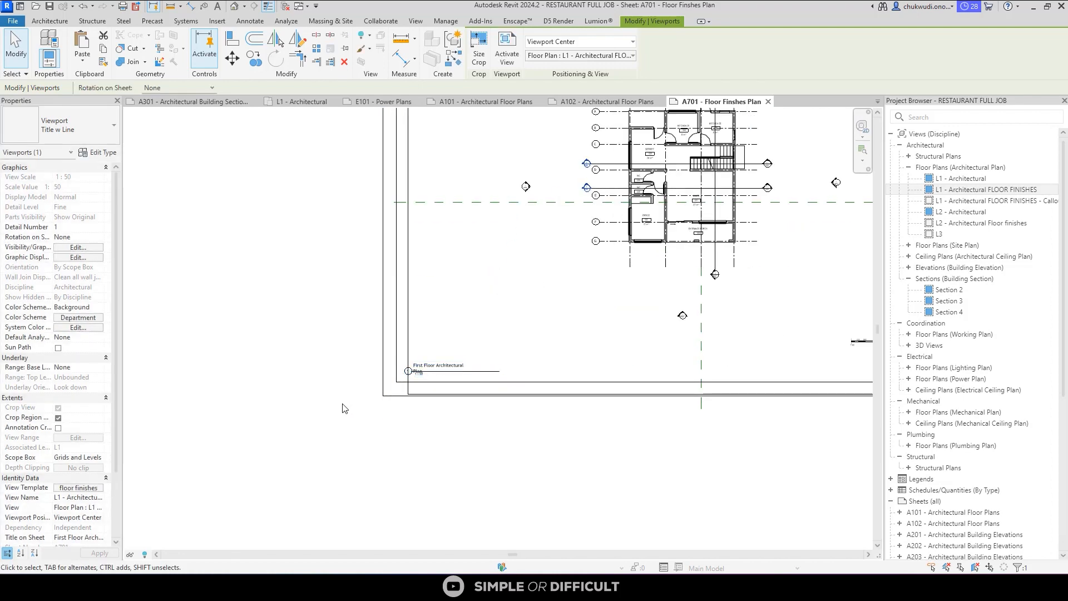
Nudge the First Floor Architectural Plan view title slightly to the right and clear the selection.
{"action": "scroll", "coordinate": [428, 390], "scroll_direction": "up", "scroll_amount": 3}
{"action": "left_click", "coordinate": [436, 362]}
{"action": "scroll", "coordinate": [438, 361], "scroll_direction": "up", "scroll_amount": 2}
{"action": "left_click_drag", "start_coordinate": [447, 361], "coordinate": [468, 360]}
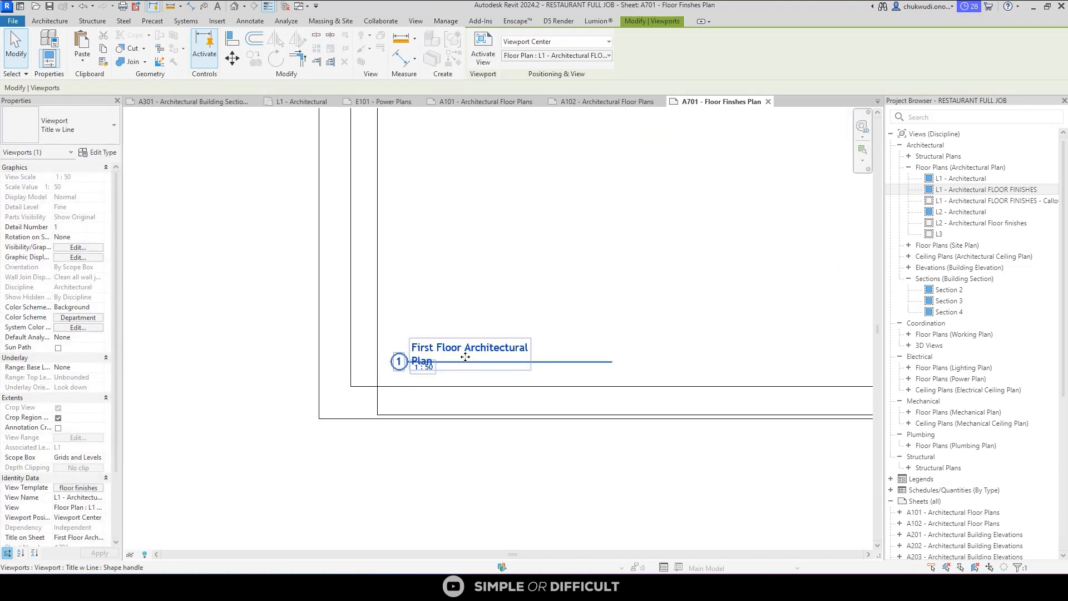
{"action": "scroll", "coordinate": [468, 355], "scroll_direction": "down", "scroll_amount": 2}
{"action": "left_click", "coordinate": [297, 372]}
Examine the type properties of the Title w Line viewport to identify its view title family.
{"action": "scroll", "coordinate": [478, 351], "scroll_direction": "up", "scroll_amount": 2}
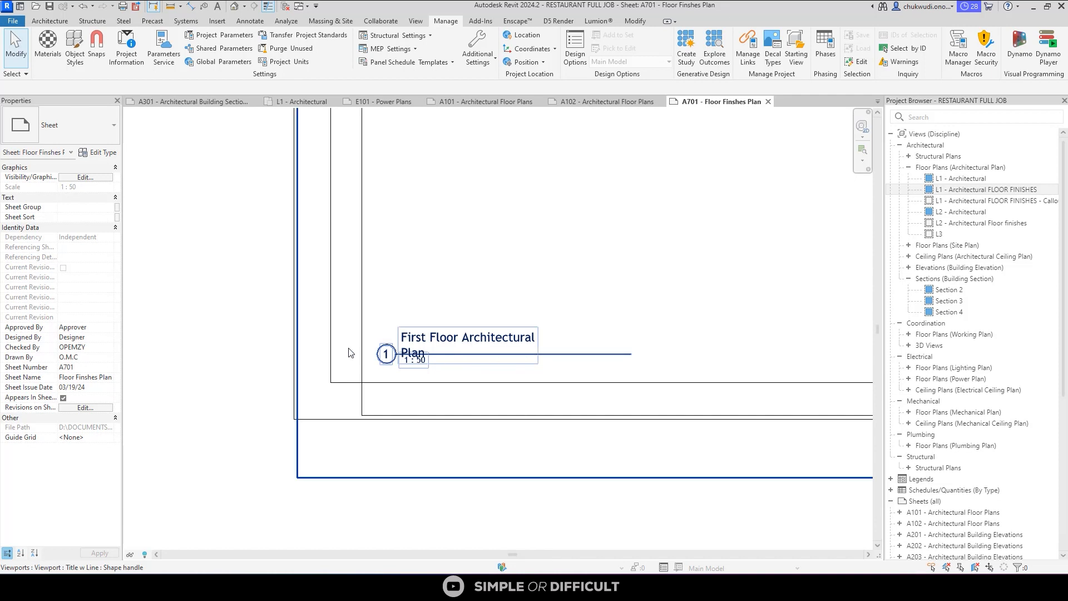
{"action": "left_click", "coordinate": [453, 340]}
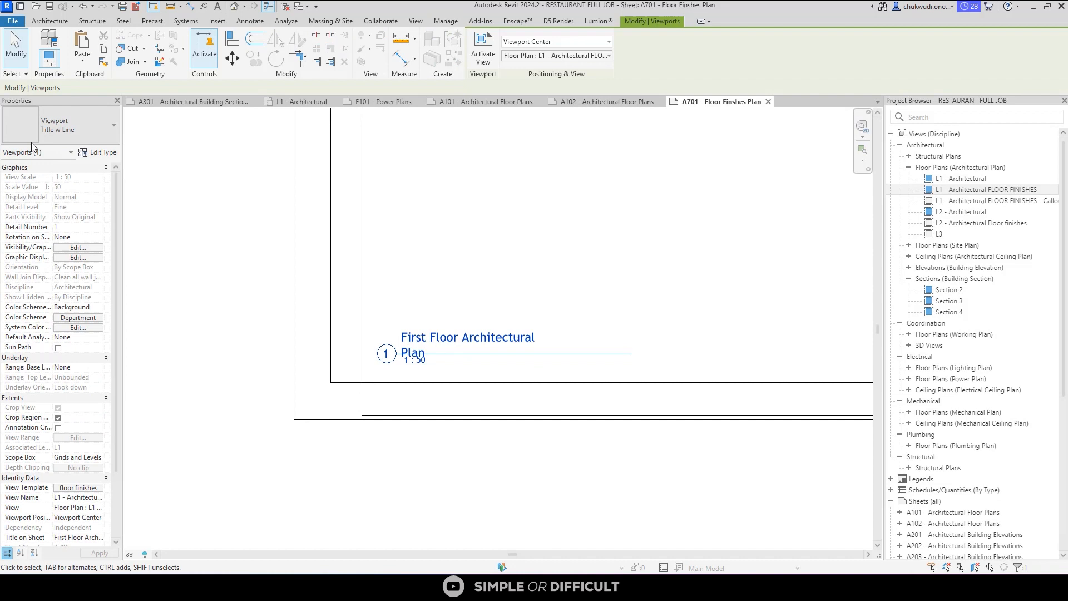
{"action": "left_click", "coordinate": [97, 152]}
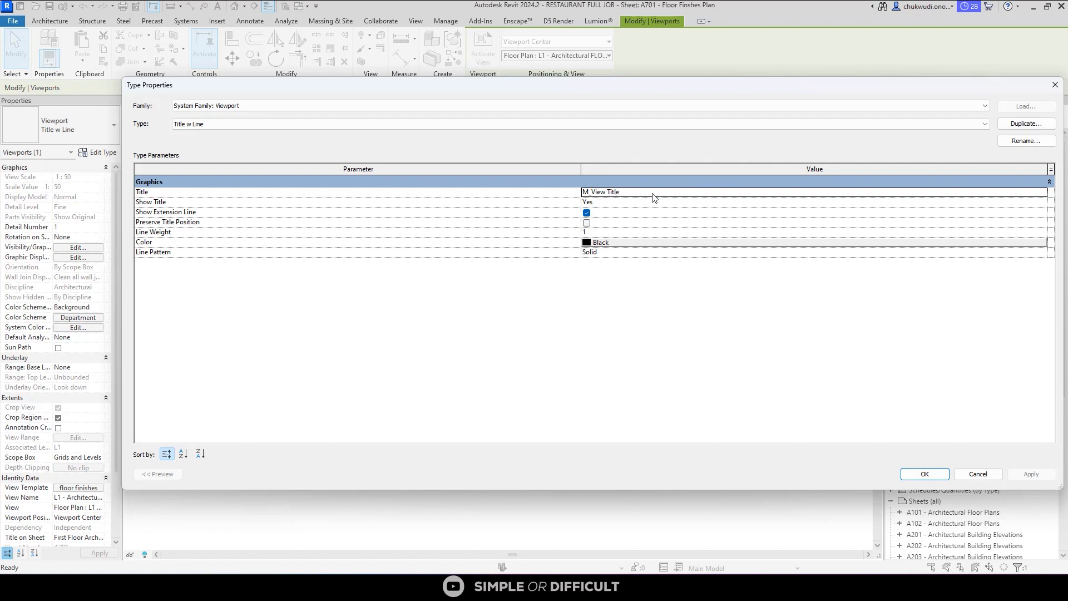
{"action": "left_click", "coordinate": [1055, 85]}
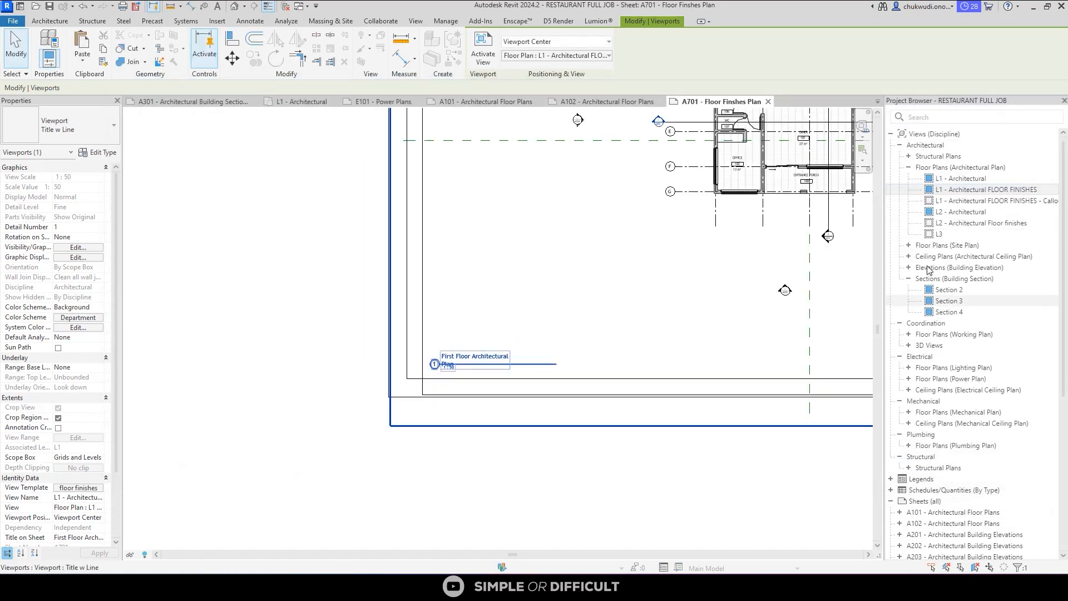
Collapse all the view discipline groups and the Sheets group in the project tree.
{"action": "left_click", "coordinate": [900, 144]}
{"action": "left_click", "coordinate": [899, 156]}
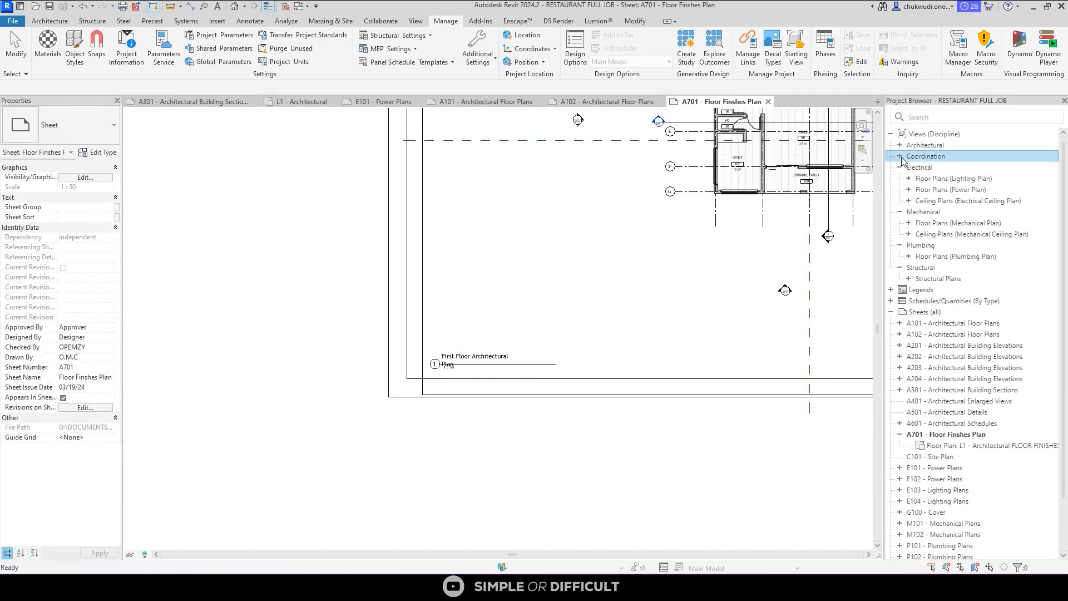
{"action": "left_click", "coordinate": [900, 167]}
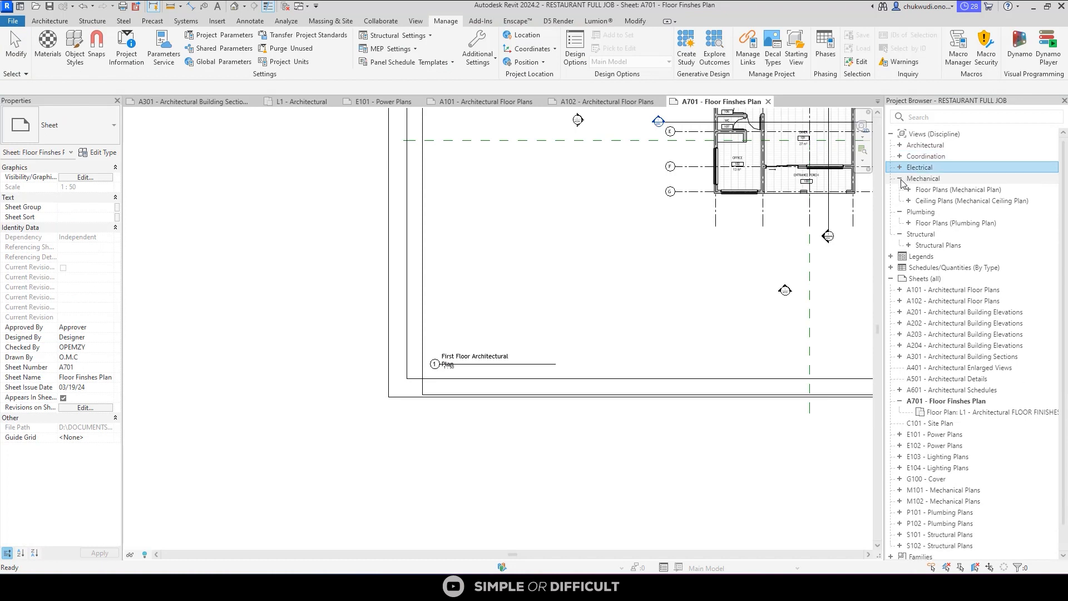
{"action": "left_click", "coordinate": [899, 178]}
{"action": "left_click", "coordinate": [899, 190]}
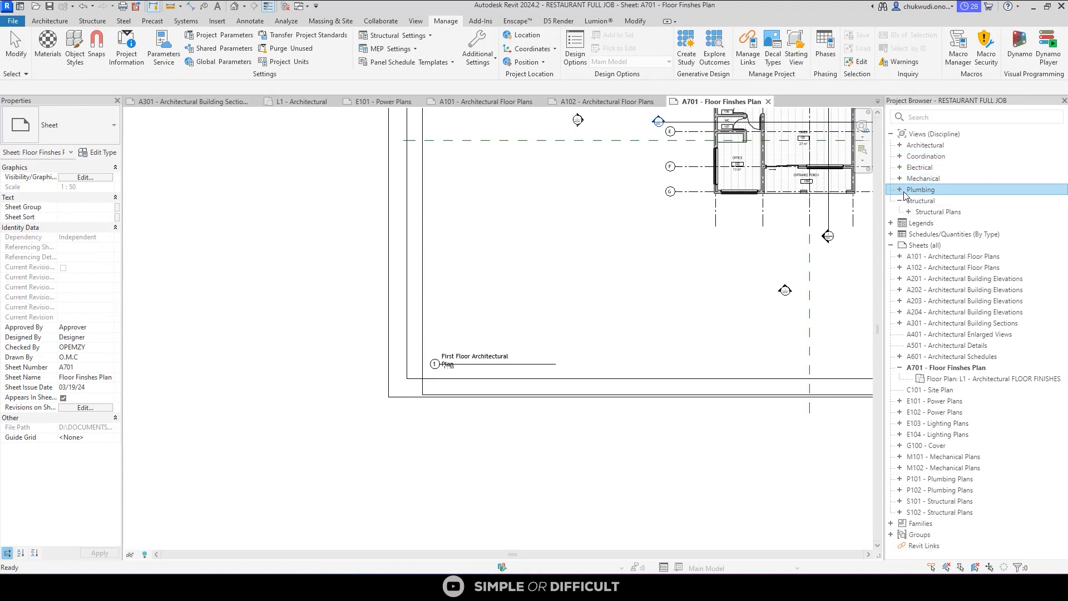
{"action": "left_click", "coordinate": [900, 201]}
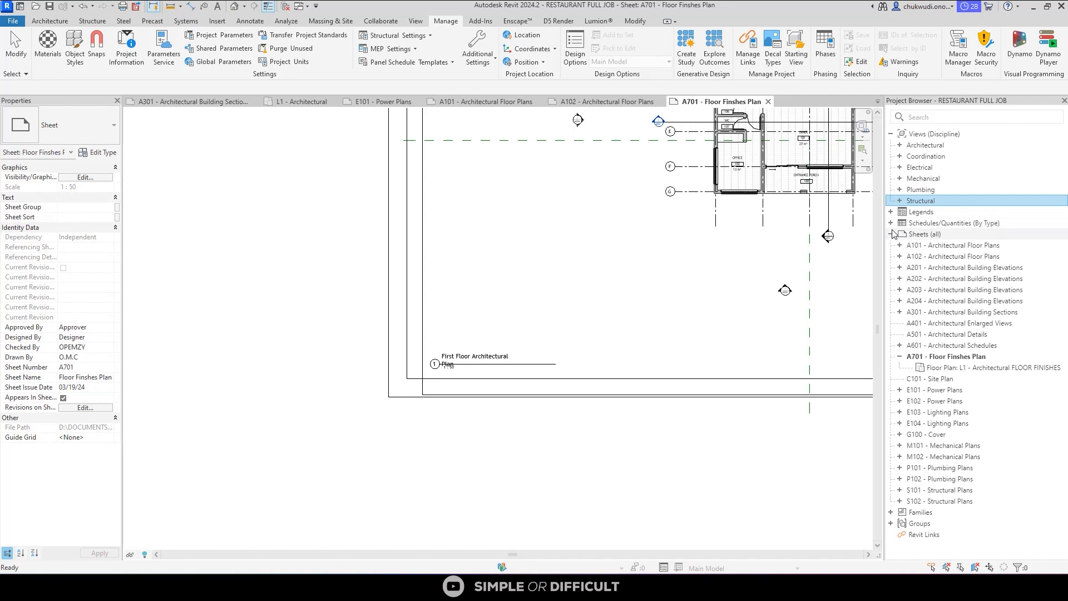
{"action": "left_click", "coordinate": [891, 235]}
Find the M_View Title family among the project's Annotation Symbols families and open it for editing.
{"action": "left_click", "coordinate": [892, 246]}
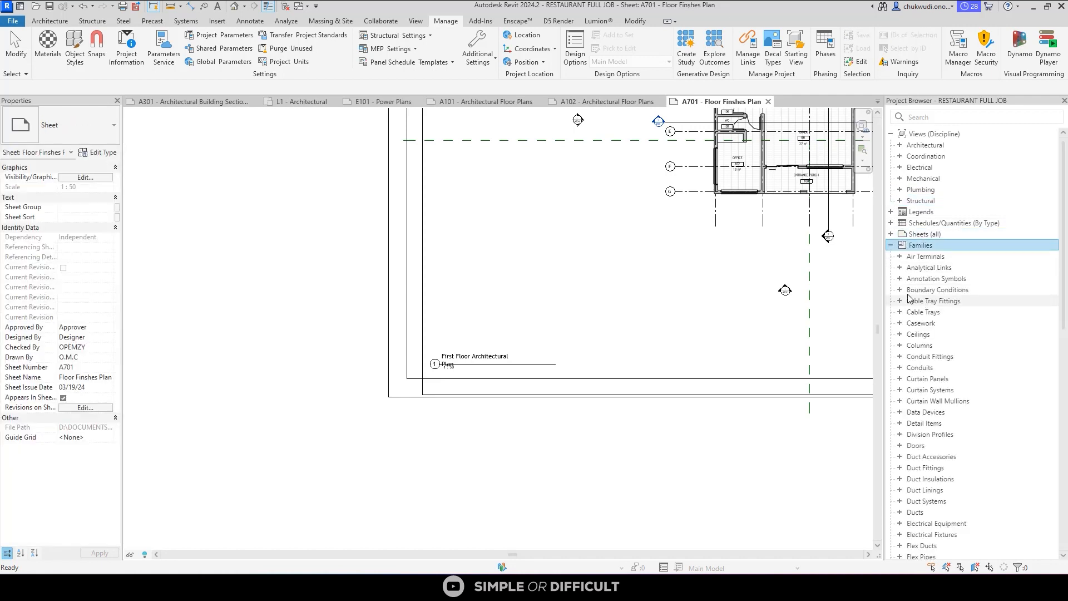
{"action": "left_click", "coordinate": [901, 279]}
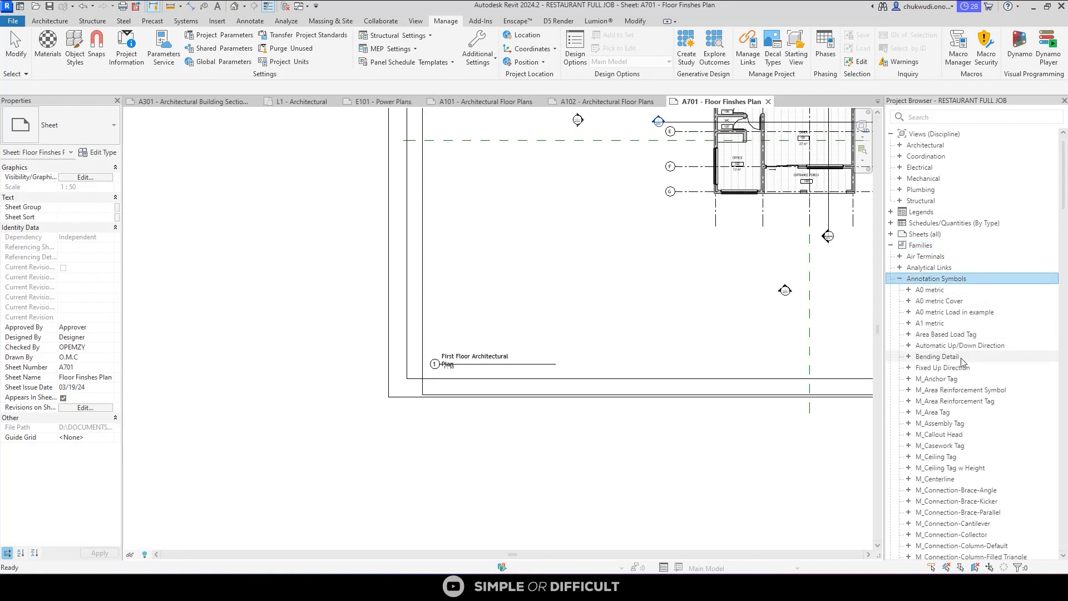
{"action": "scroll", "coordinate": [964, 389], "scroll_direction": "down", "scroll_amount": 5}
{"action": "scroll", "coordinate": [965, 416], "scroll_direction": "down", "scroll_amount": 5}
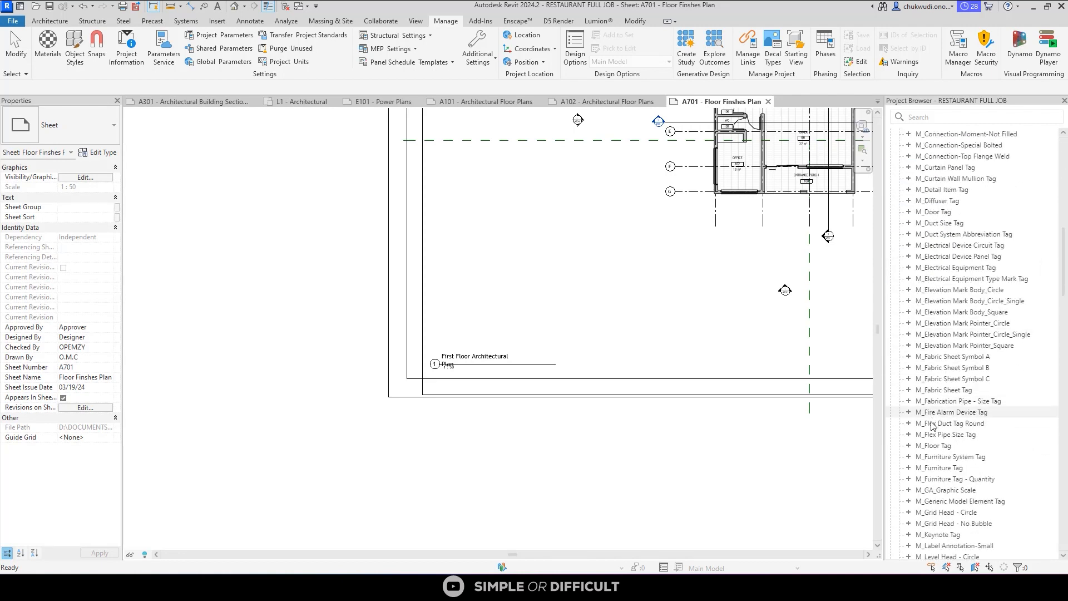
{"action": "scroll", "coordinate": [945, 478], "scroll_direction": "down", "scroll_amount": 8}
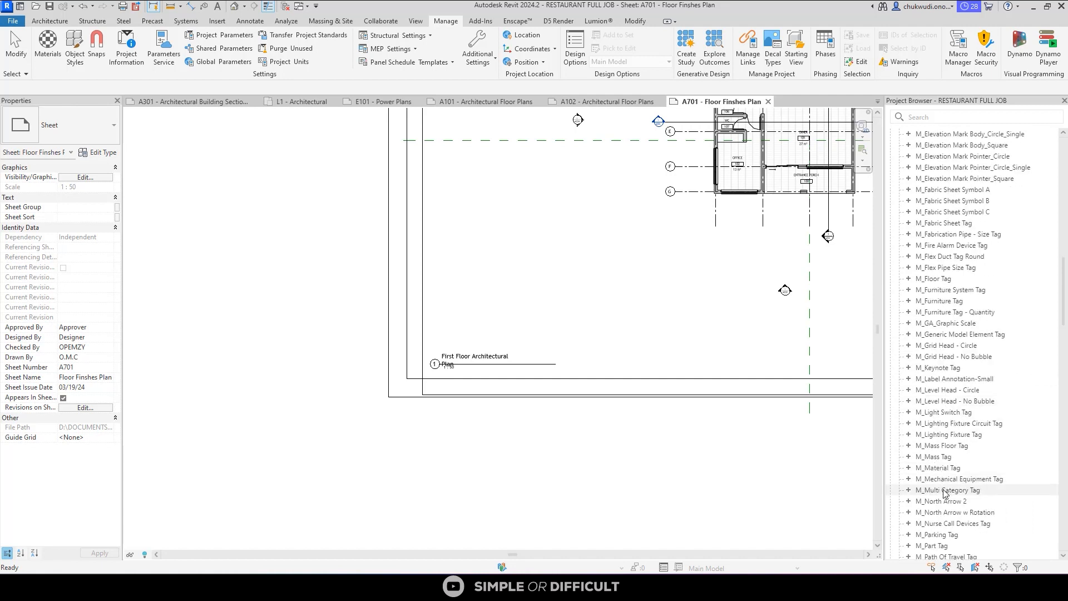
{"action": "scroll", "coordinate": [946, 489], "scroll_direction": "down", "scroll_amount": 10}
{"action": "scroll", "coordinate": [948, 504], "scroll_direction": "down", "scroll_amount": 7}
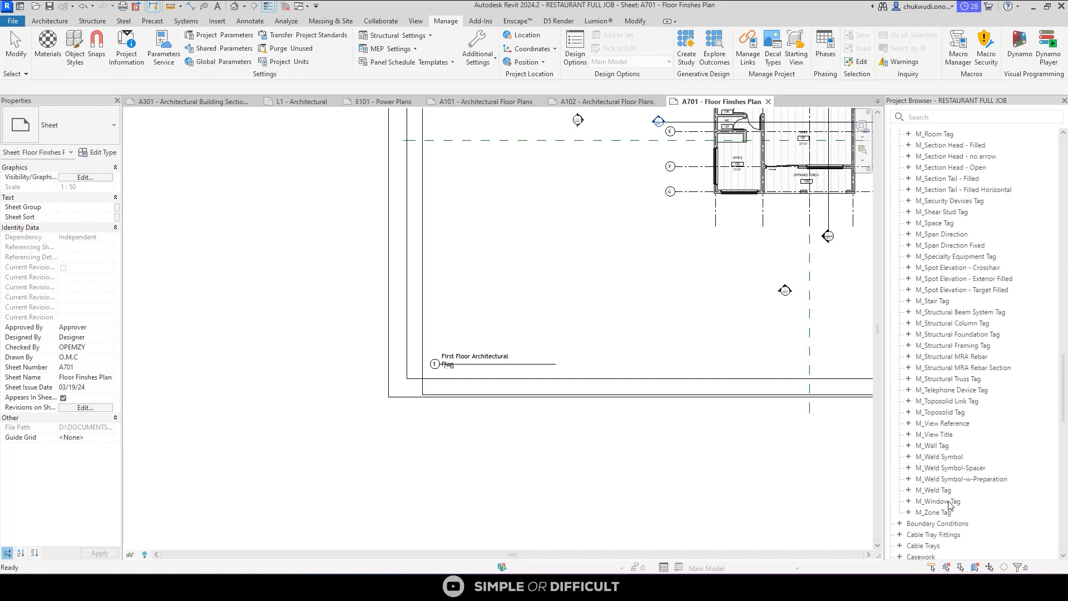
{"action": "right_click", "coordinate": [947, 436]}
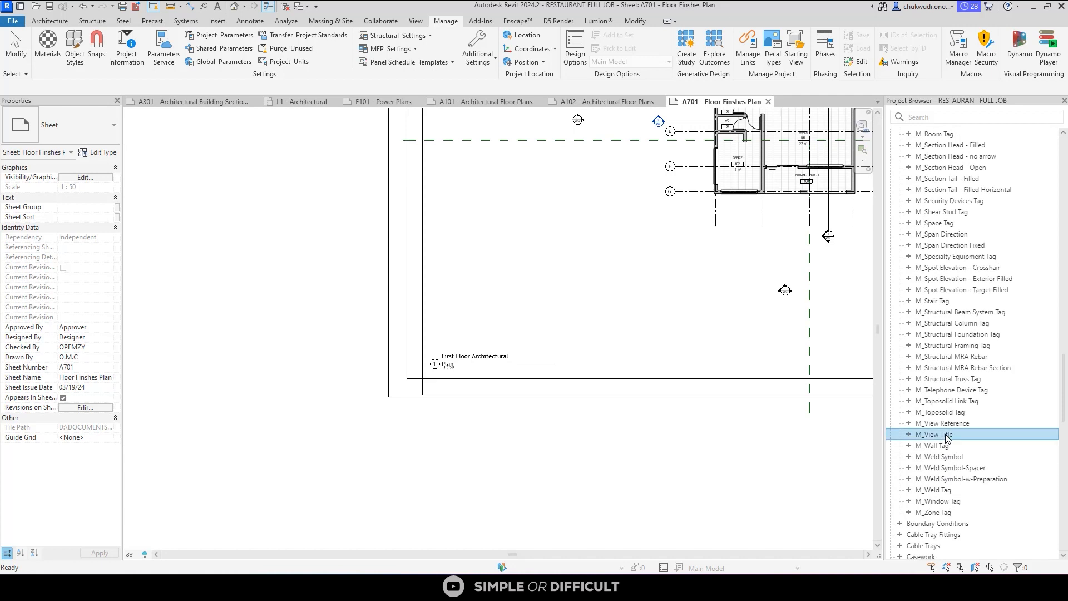
{"action": "left_click", "coordinate": [935, 343]}
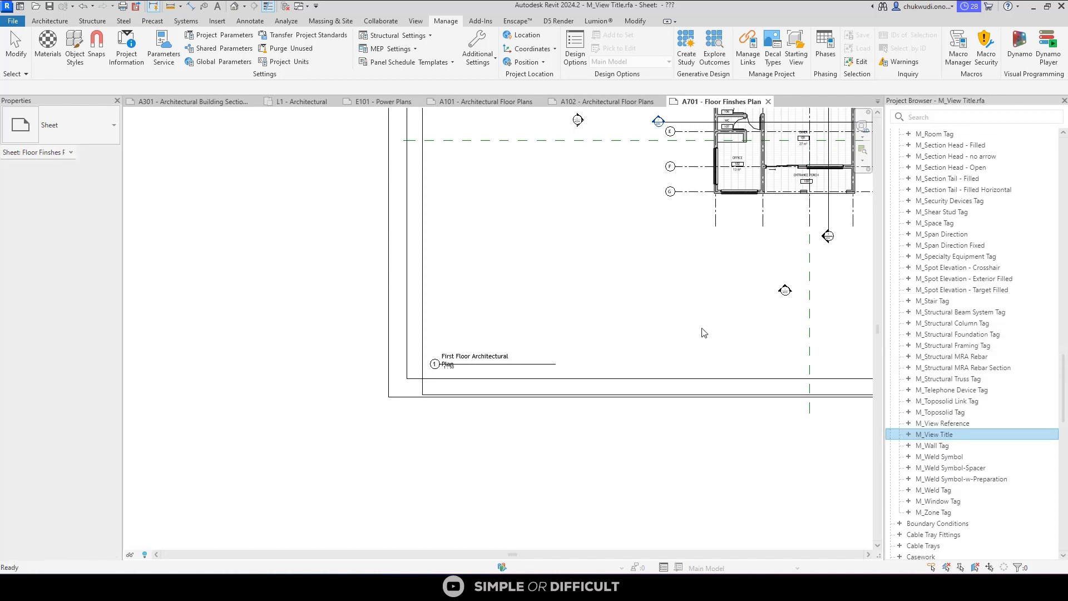
Widen the View Name label to the right, to roughly three times its length, and clear the selection.
{"action": "left_click", "coordinate": [390, 298]}
{"action": "scroll", "coordinate": [390, 298], "scroll_direction": "down", "scroll_amount": 3}
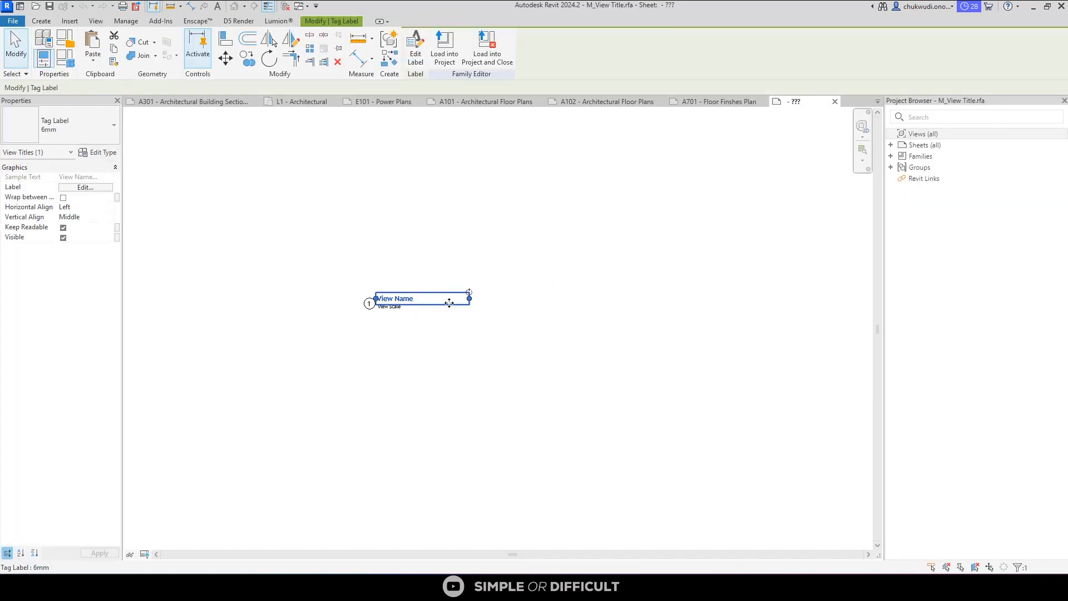
{"action": "left_click_drag", "start_coordinate": [471, 299], "coordinate": [666, 296]}
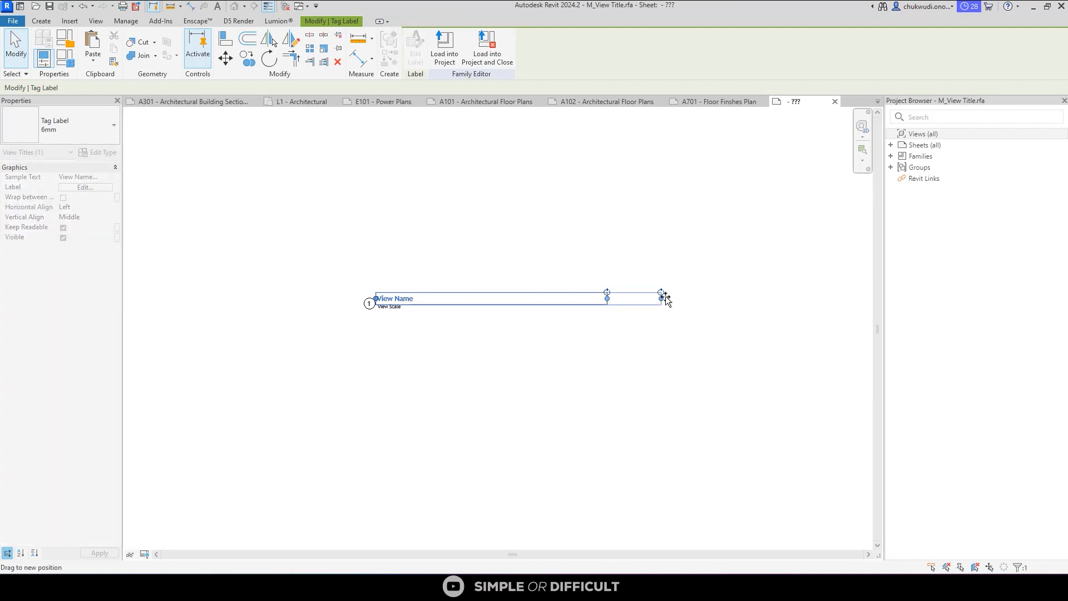
{"action": "left_click", "coordinate": [616, 236]}
Load the edited M_View Title family into the RESTAURANT FULL JOB.rvt project.
{"action": "left_click", "coordinate": [461, 61]}
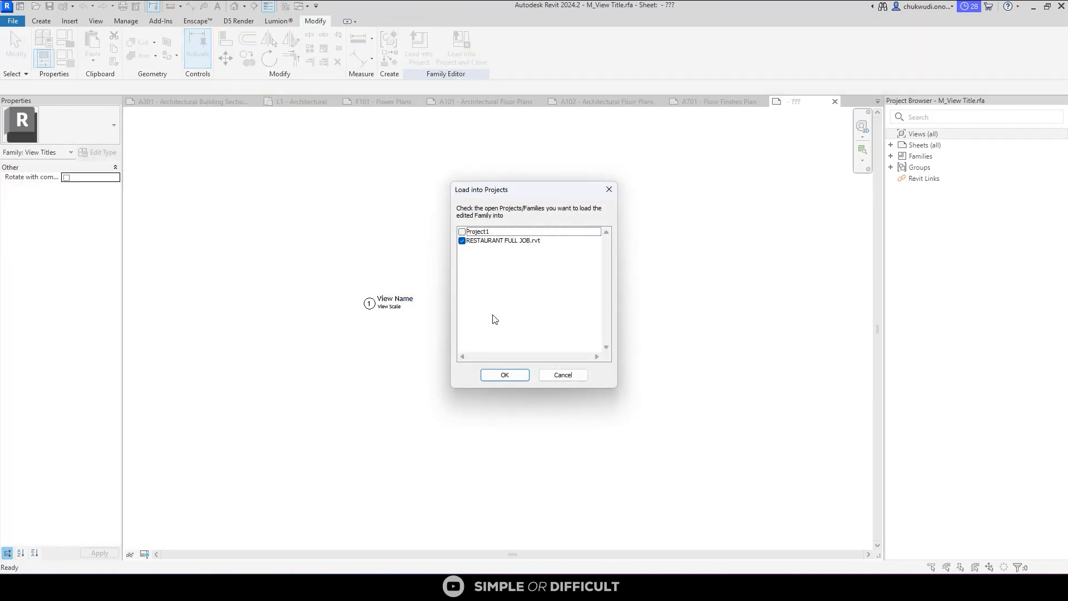
{"action": "left_click", "coordinate": [504, 370]}
{"action": "left_click", "coordinate": [558, 298]}
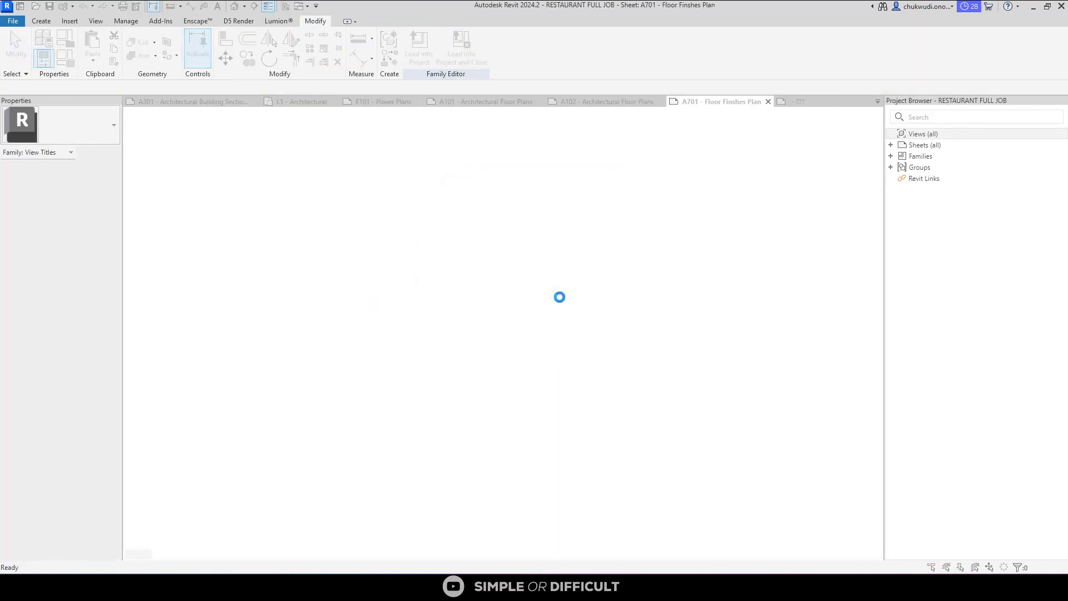
Finish reloading the M_View Title family in the project and inspect the First Floor Architectural Plan title on sheet A701.
{"action": "left_click", "coordinate": [474, 262]}
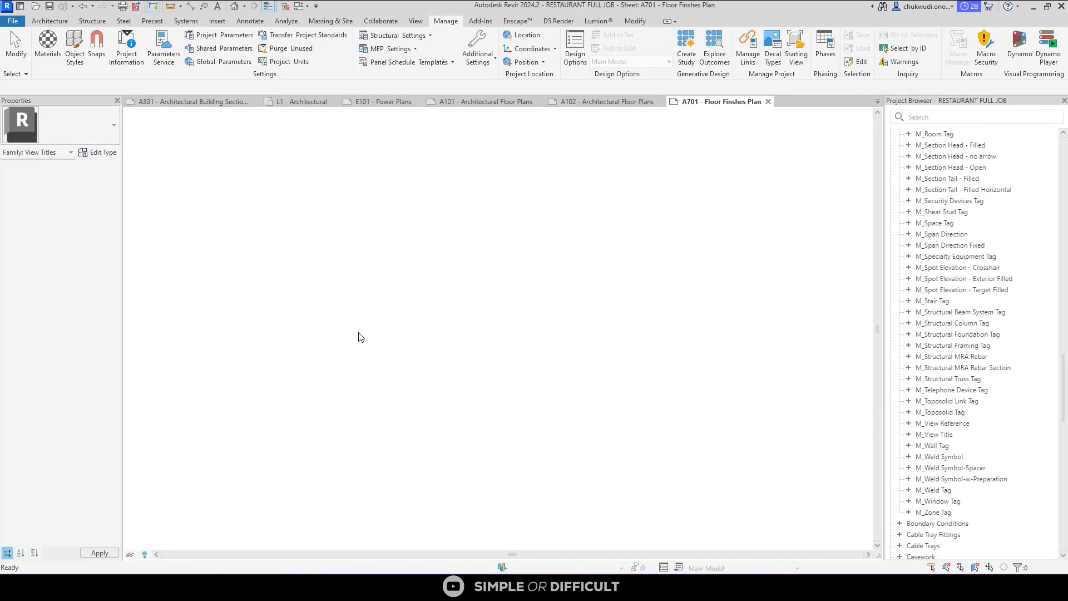
{"action": "scroll", "coordinate": [447, 386], "scroll_direction": "up", "scroll_amount": 3}
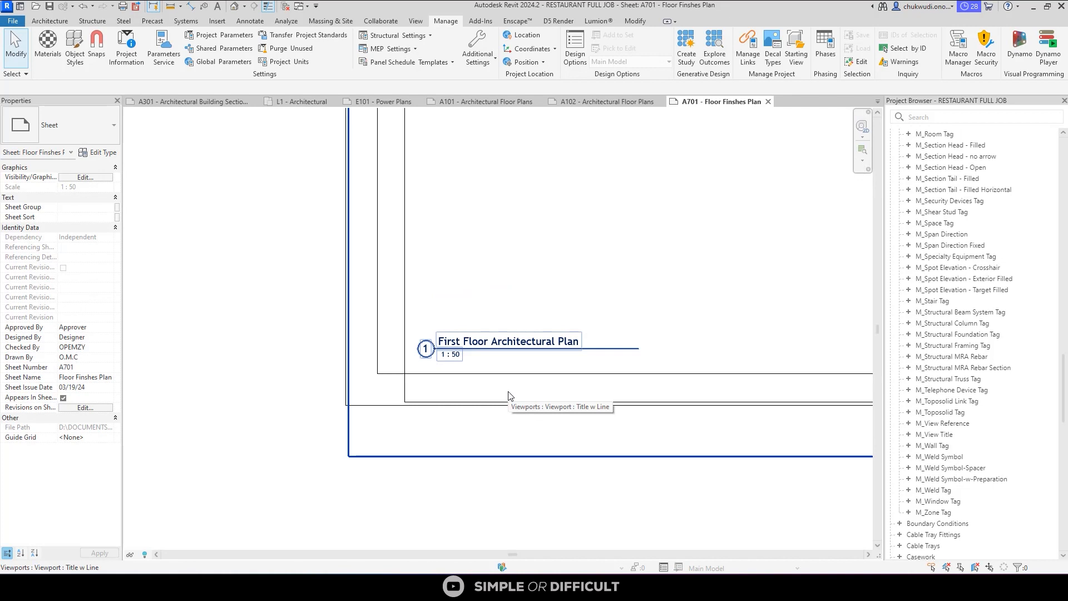
{"action": "scroll", "coordinate": [373, 480], "scroll_direction": "down", "scroll_amount": 3}
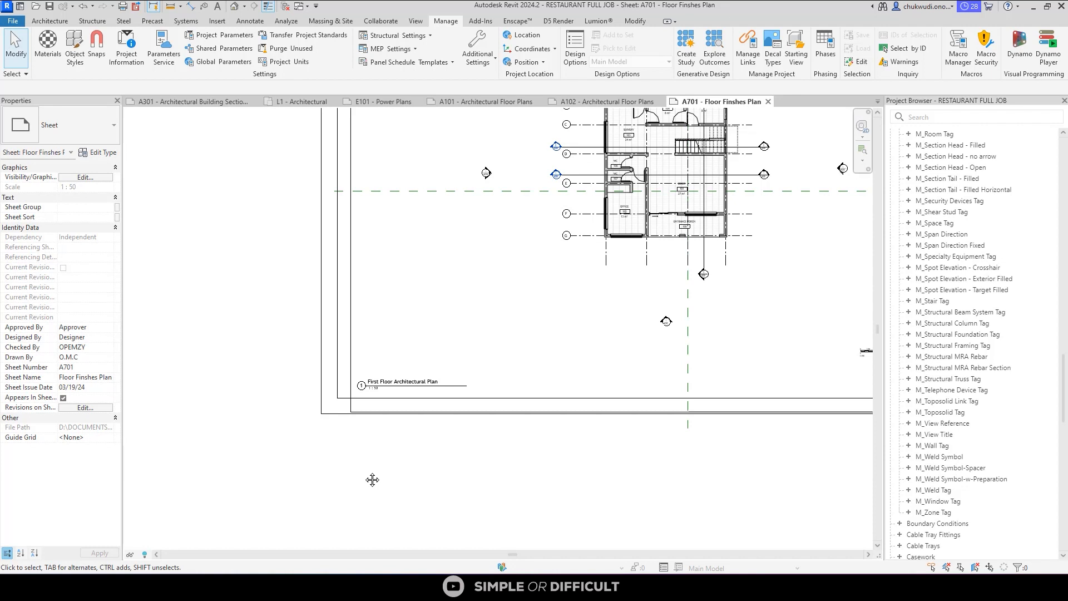
{"action": "scroll", "coordinate": [373, 479], "scroll_direction": "down", "scroll_amount": 3}
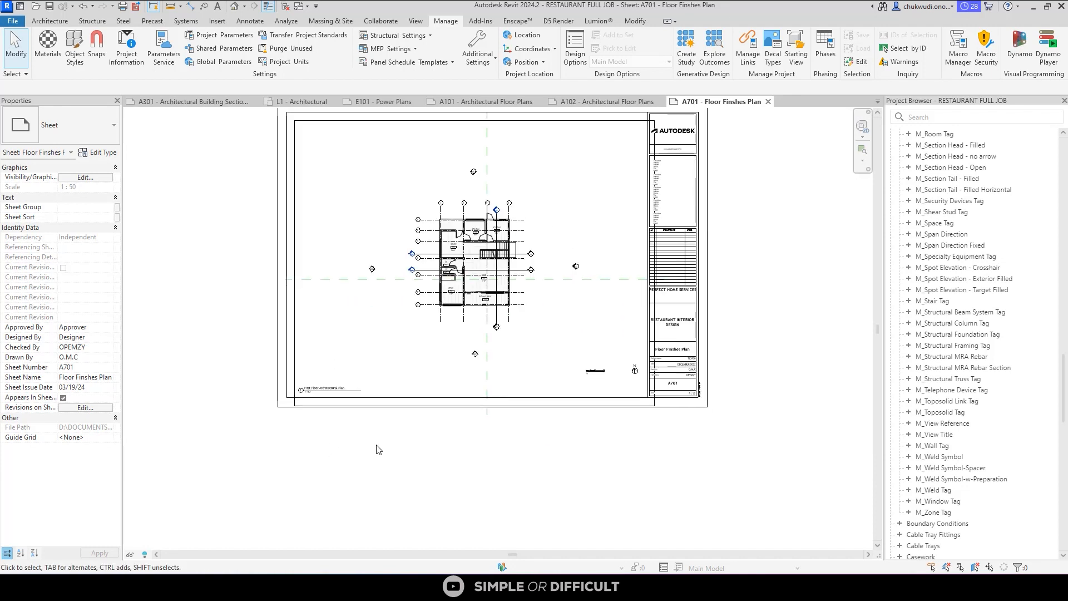
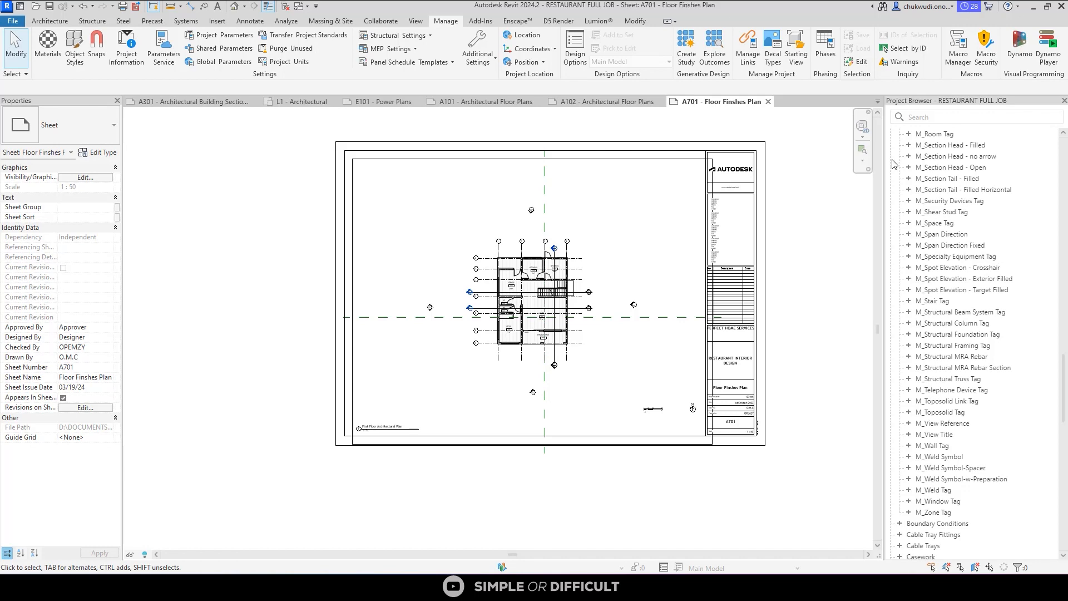
Activate the First Floor Architectural Plan view on sheet A701 for editing and inspect how its crop region overlaps the title block.
{"action": "scroll", "coordinate": [548, 272], "scroll_direction": "up", "scroll_amount": 1}
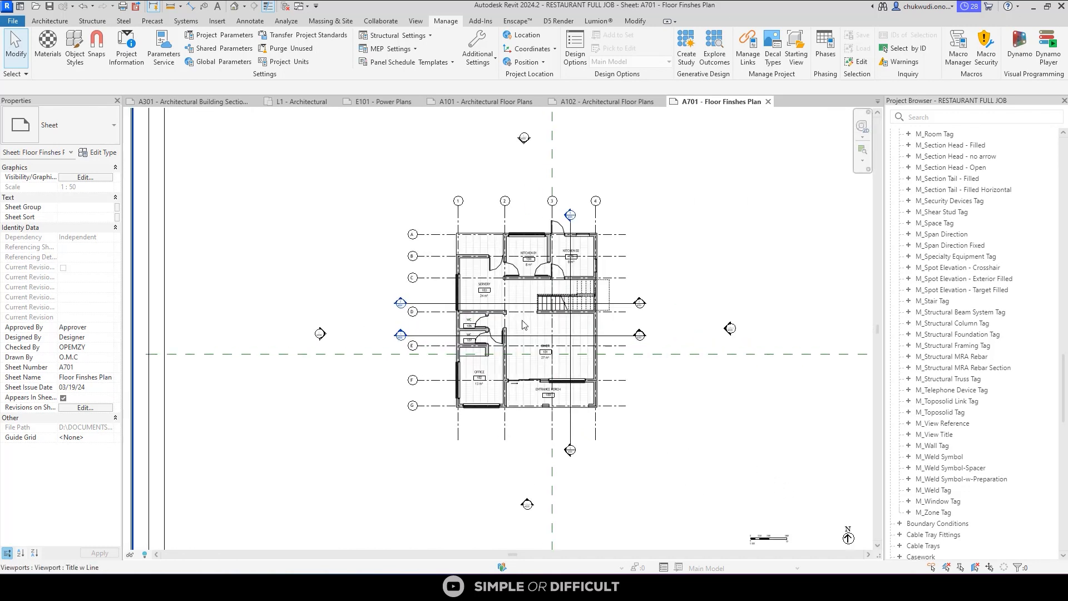
{"action": "scroll", "coordinate": [525, 318], "scroll_direction": "down", "scroll_amount": 2}
{"action": "double_click", "coordinate": [452, 259]}
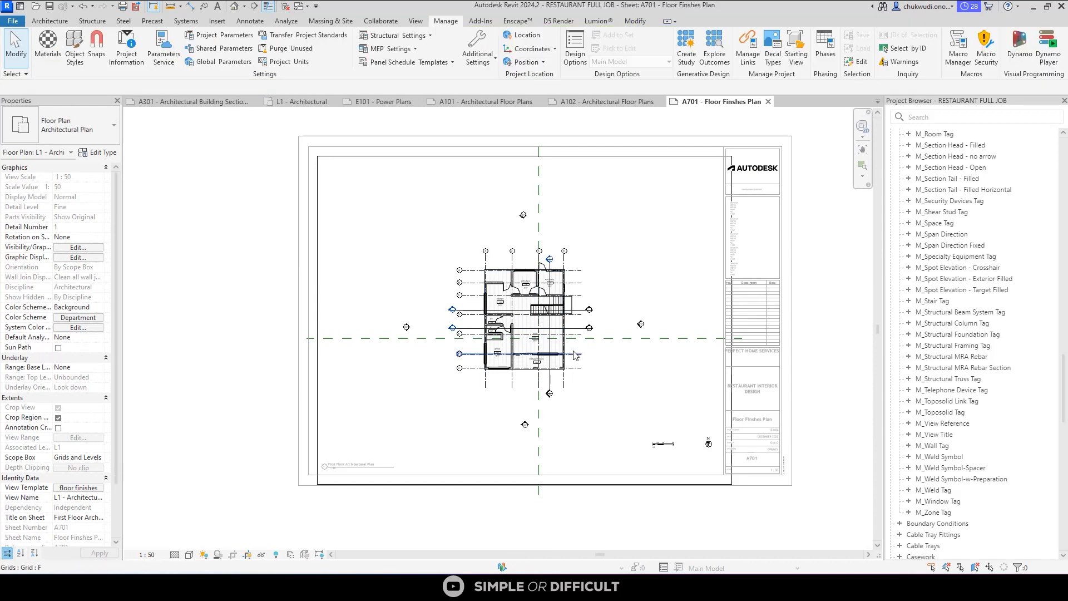
{"action": "scroll", "coordinate": [570, 351], "scroll_direction": "up", "scroll_amount": 2}
{"action": "scroll", "coordinate": [569, 351], "scroll_direction": "down", "scroll_amount": 3}
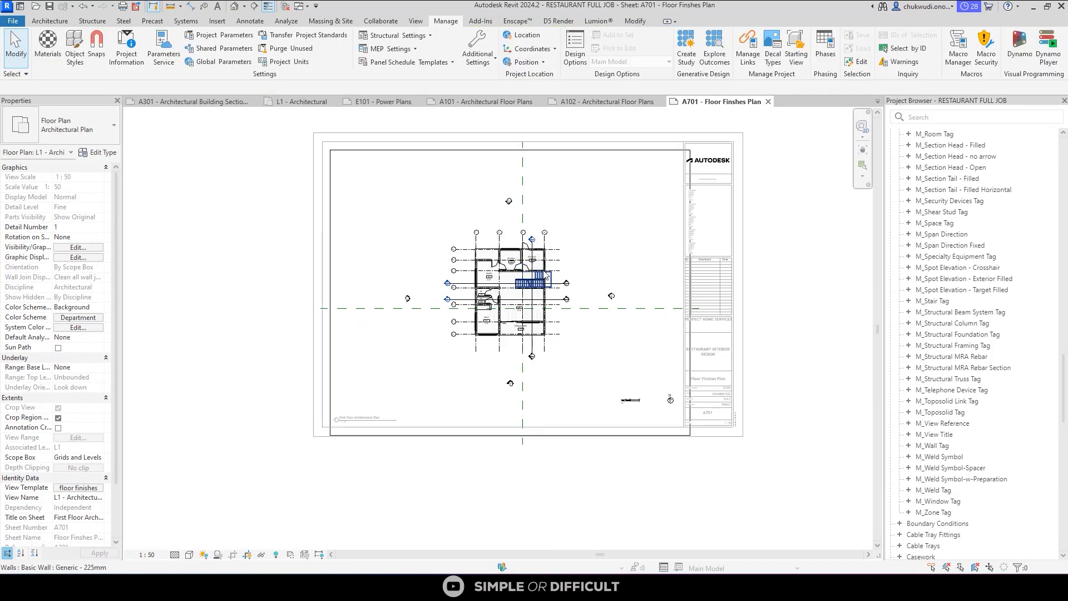
{"action": "scroll", "coordinate": [523, 289], "scroll_direction": "up", "scroll_amount": 2}
{"action": "scroll", "coordinate": [590, 334], "scroll_direction": "down", "scroll_amount": 2}
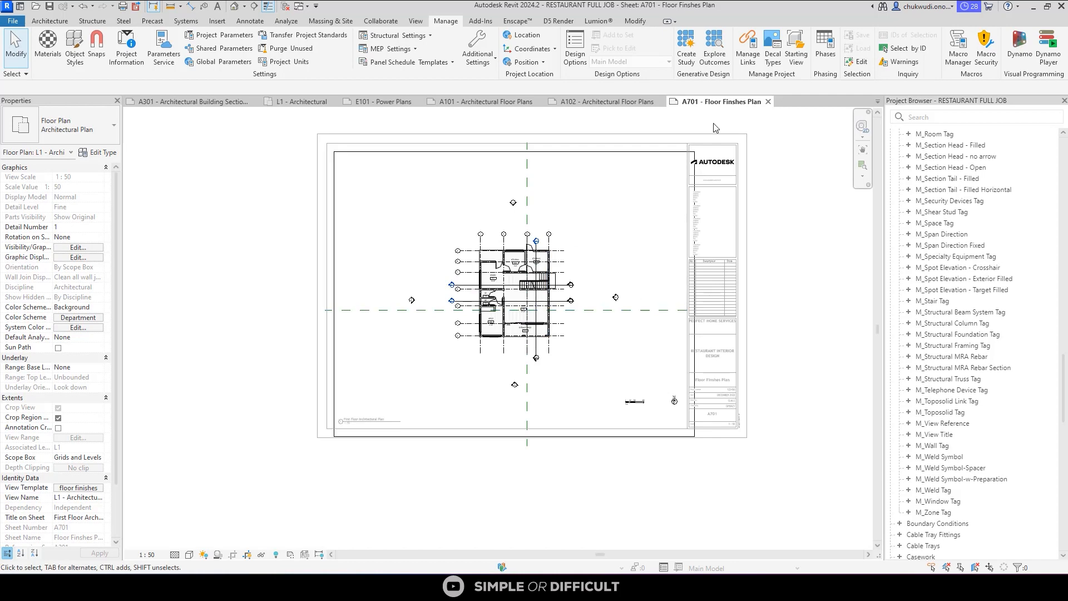
{"action": "scroll", "coordinate": [757, 162], "scroll_direction": "up", "scroll_amount": 2}
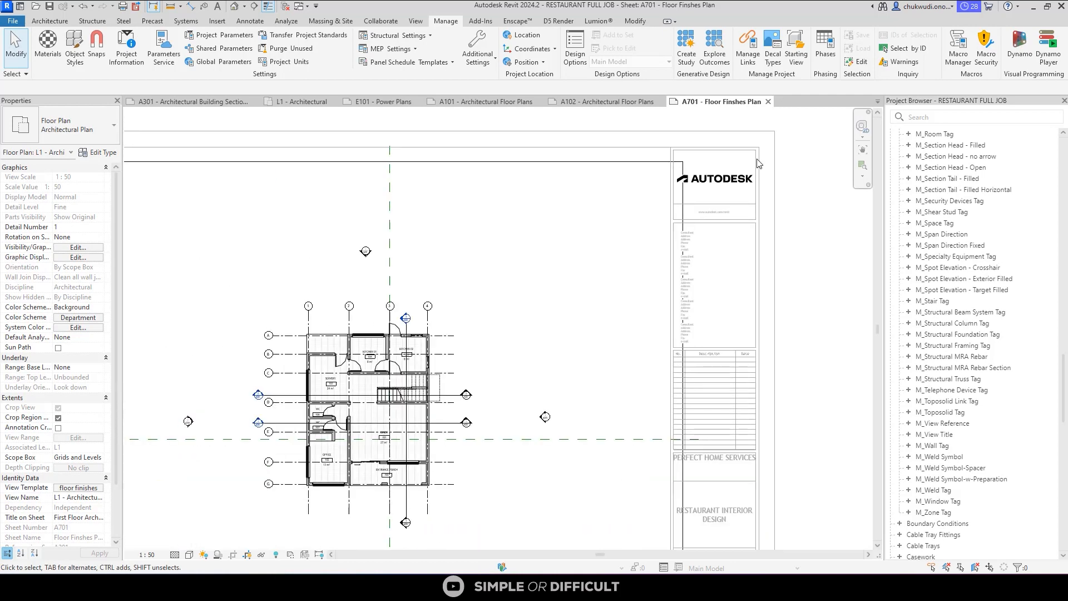
{"action": "scroll", "coordinate": [776, 196], "scroll_direction": "down", "scroll_amount": 2}
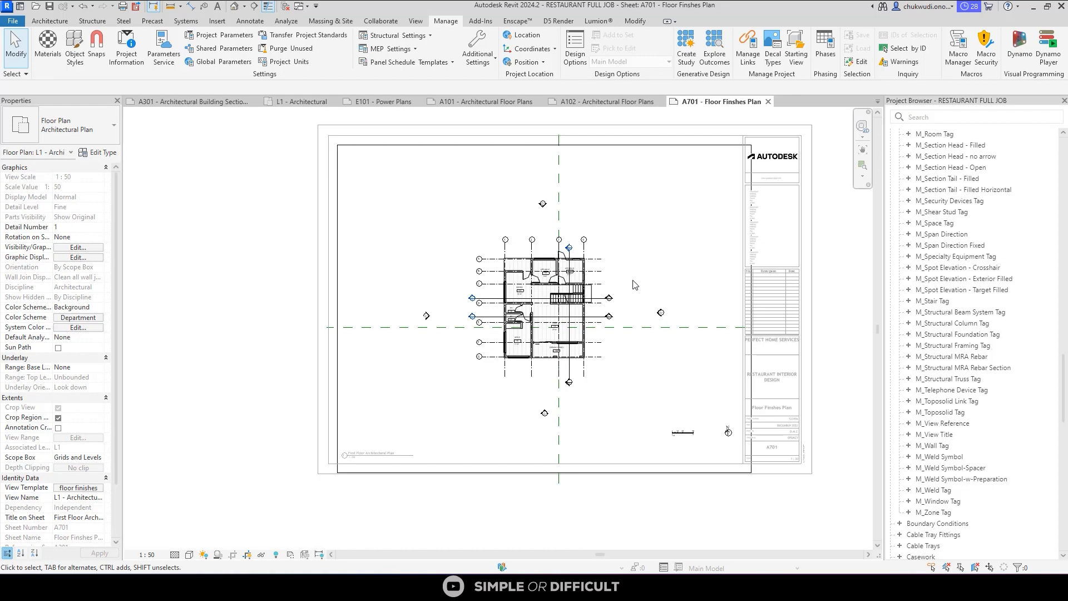
Select the plan view's crop region and set the view's Scope Box to None.
{"action": "left_click", "coordinate": [423, 154]}
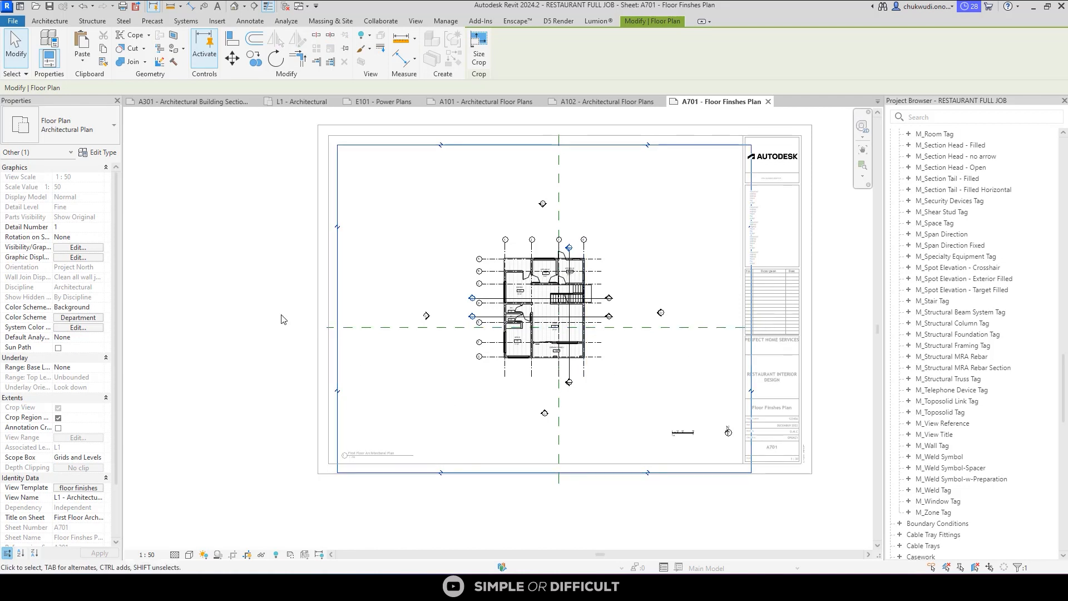
{"action": "left_click", "coordinate": [158, 256]}
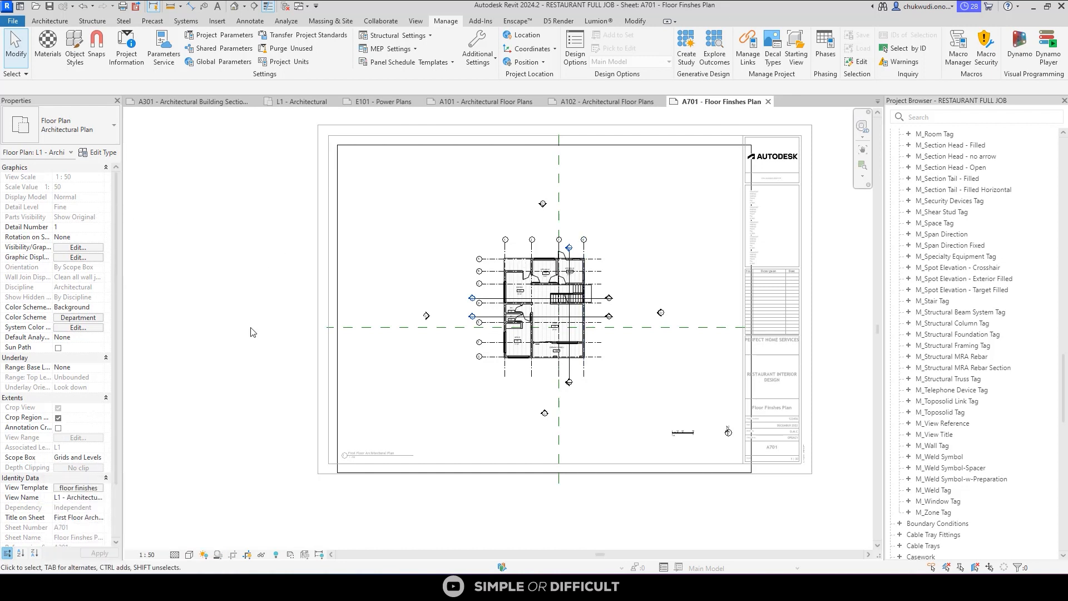
{"action": "left_click", "coordinate": [337, 210]}
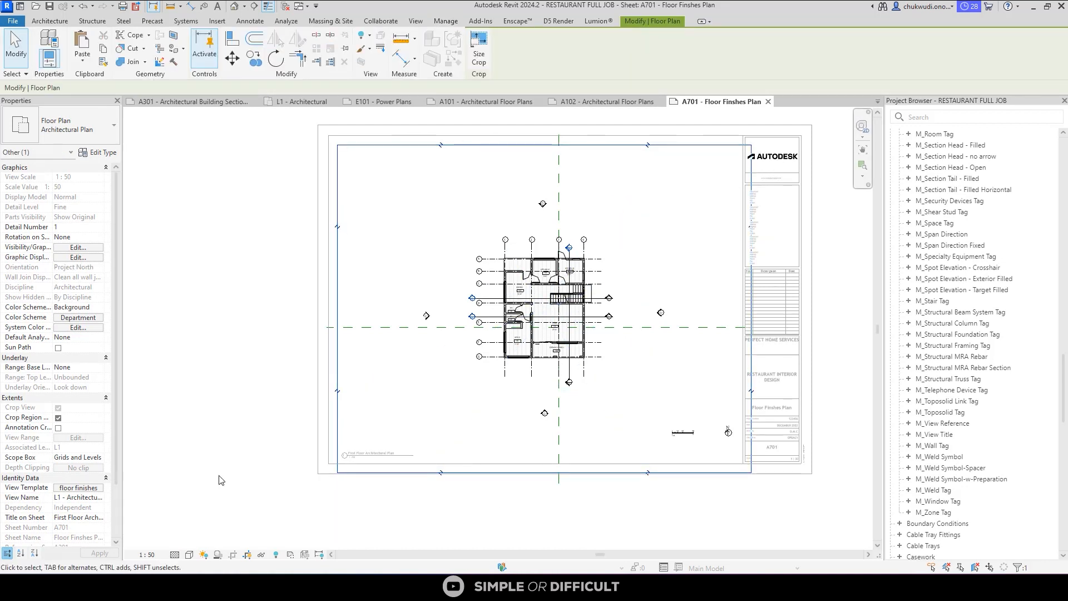
{"action": "left_click", "coordinate": [100, 458]}
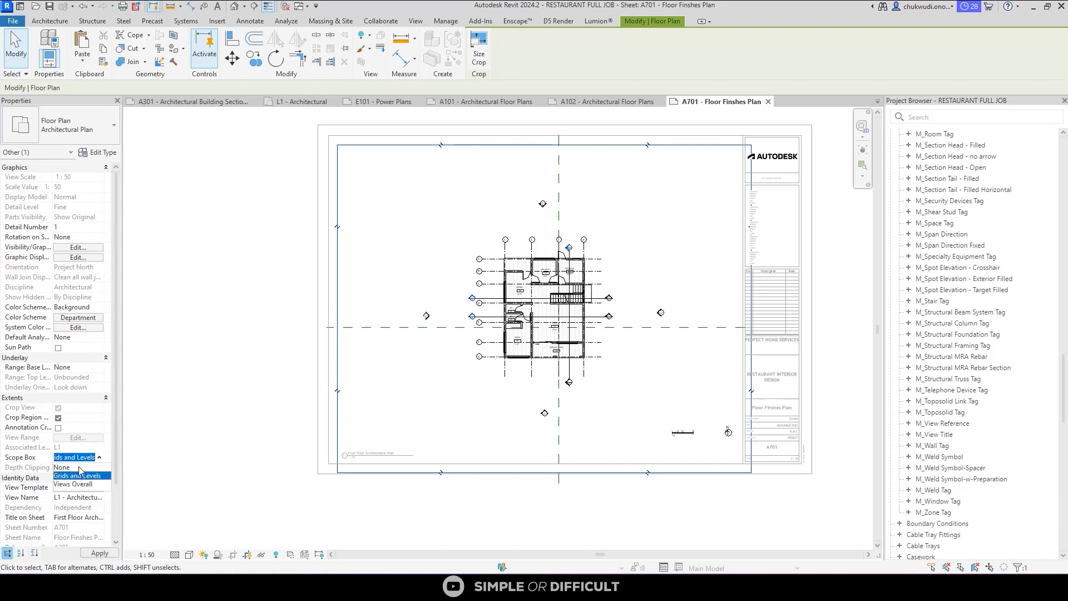
{"action": "left_click", "coordinate": [68, 468]}
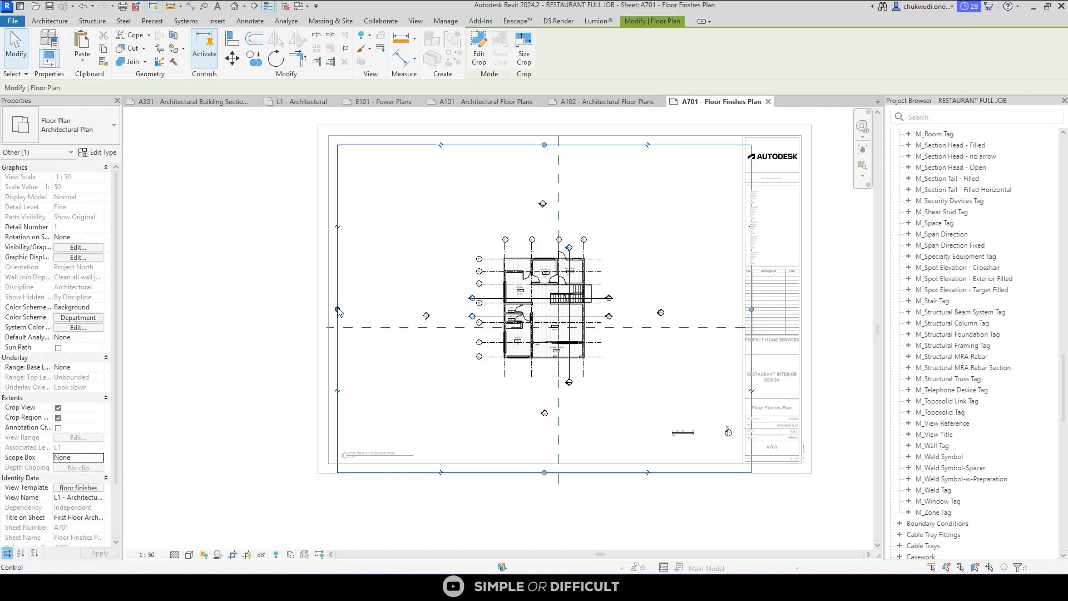
Pull the left, bottom and right edges of the crop region in closer to the building.
{"action": "left_click_drag", "start_coordinate": [345, 309], "coordinate": [454, 311]}
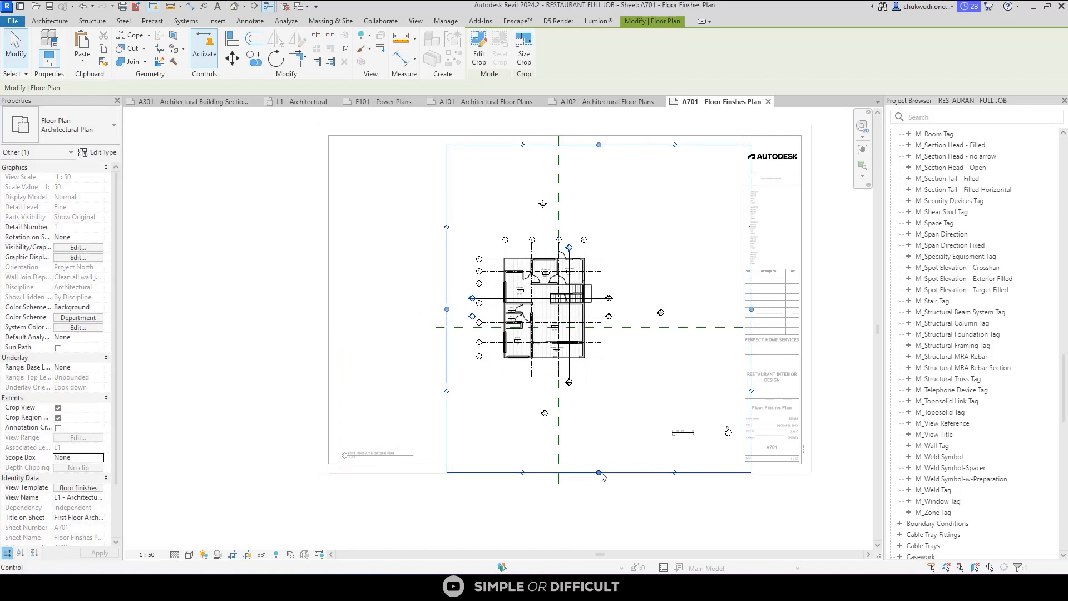
{"action": "left_click_drag", "start_coordinate": [598, 472], "coordinate": [593, 378]}
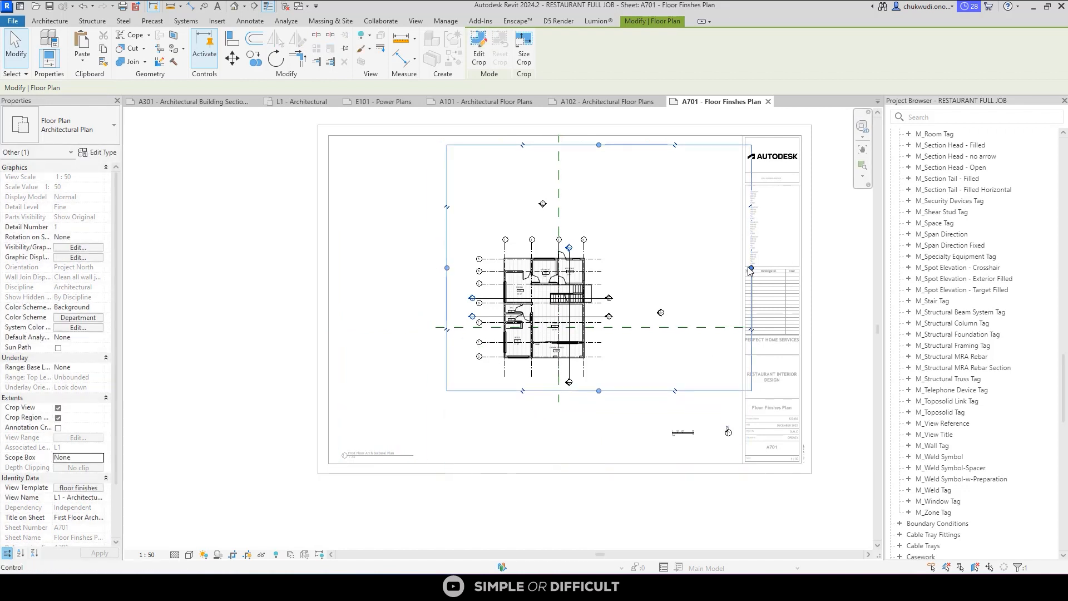
{"action": "left_click_drag", "start_coordinate": [743, 268], "coordinate": [642, 268]}
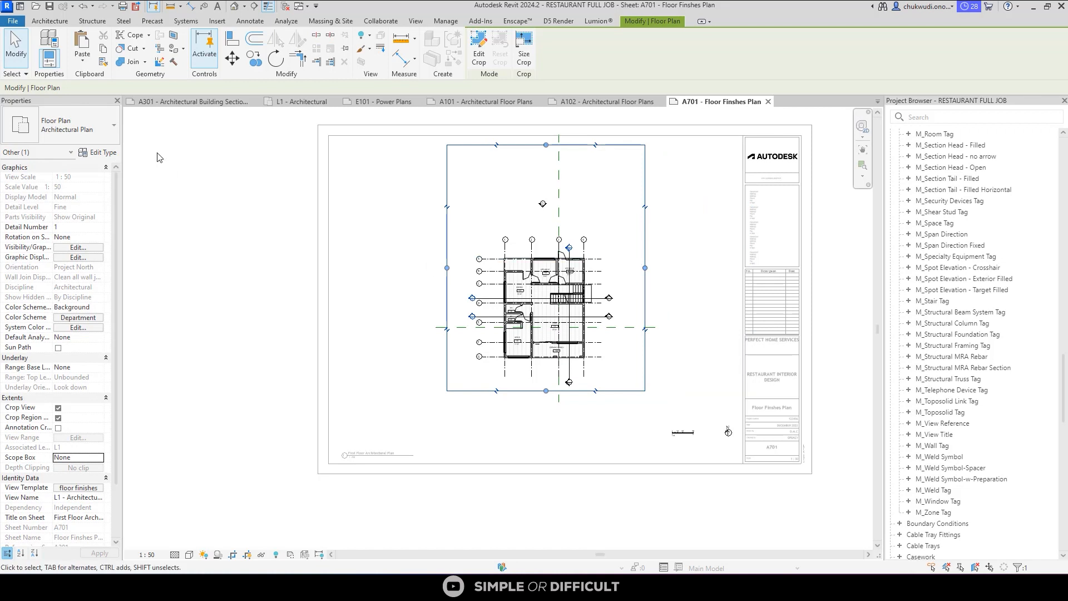
Undo the three crop region edge adjustments.
{"action": "left_click", "coordinate": [81, 11]}
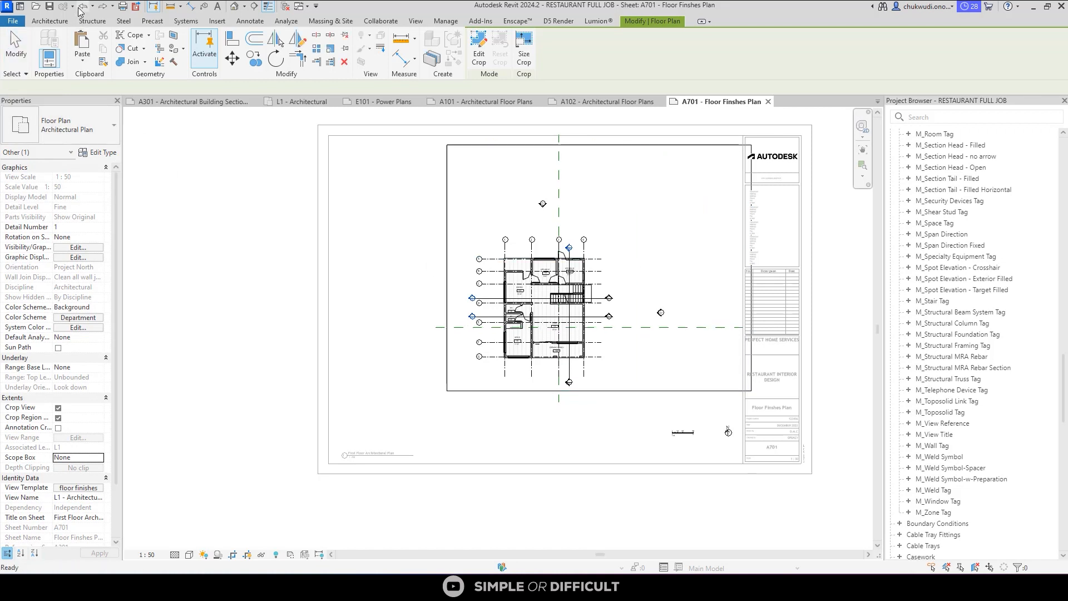
{"action": "left_click", "coordinate": [81, 11]}
{"action": "left_click", "coordinate": [81, 11]}
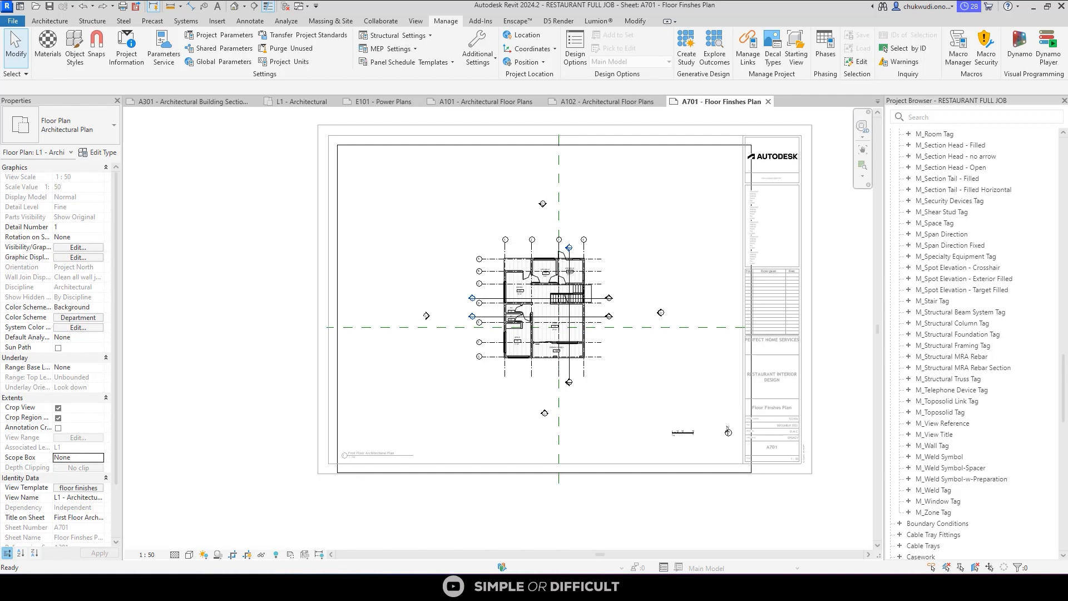
Draw a new scope box tightly around the building plan, from beyond its upper-left corner to beyond its lower-right corner.
{"action": "left_click", "coordinate": [418, 22]}
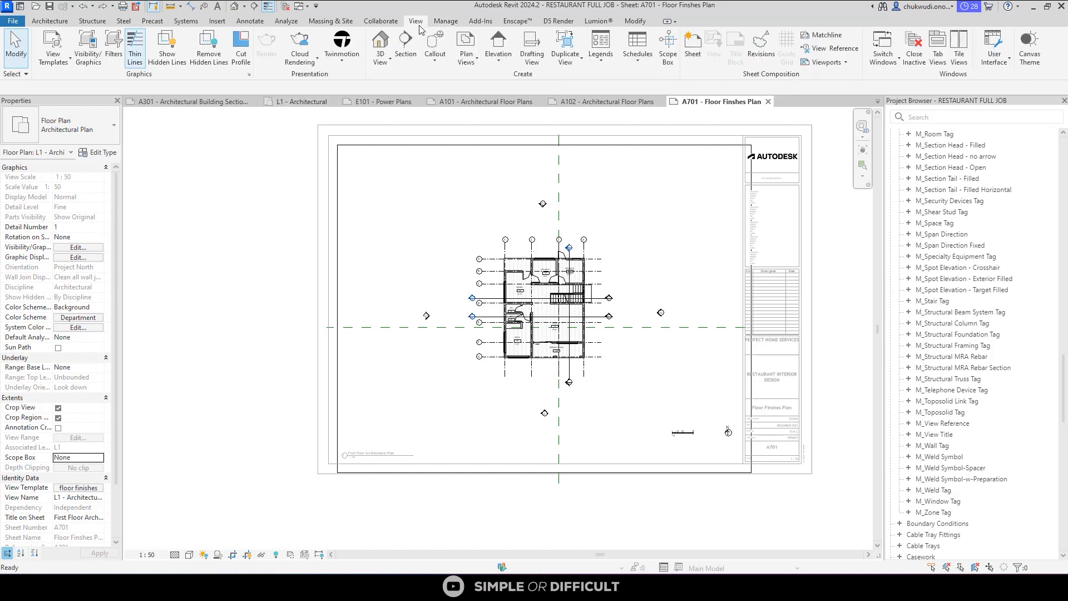
{"action": "left_click", "coordinate": [667, 48]}
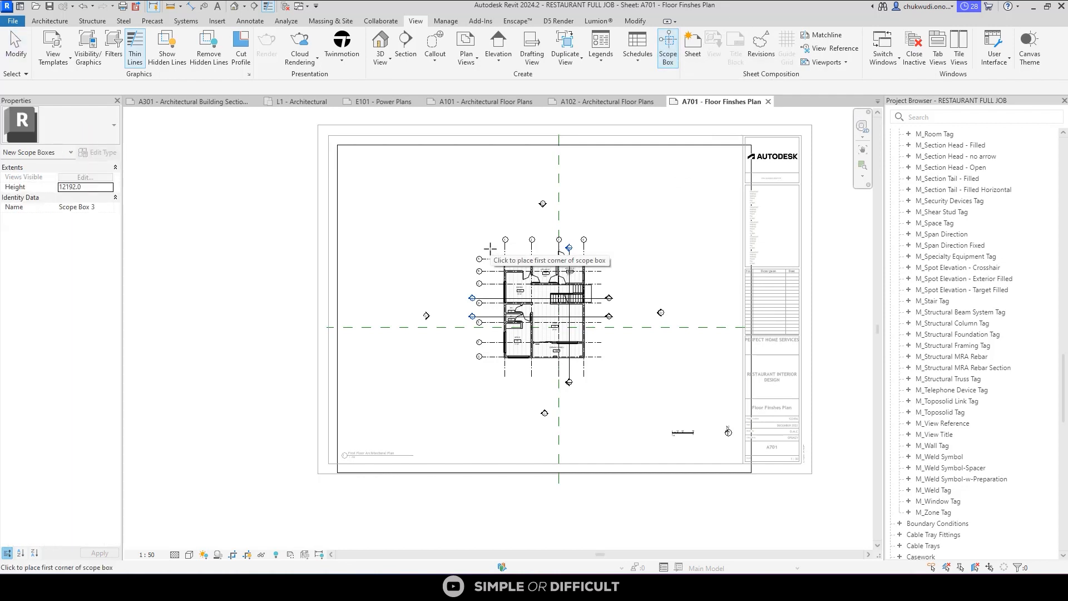
{"action": "scroll", "coordinate": [492, 253], "scroll_direction": "up", "scroll_amount": 1}
{"action": "left_click", "coordinate": [484, 246]}
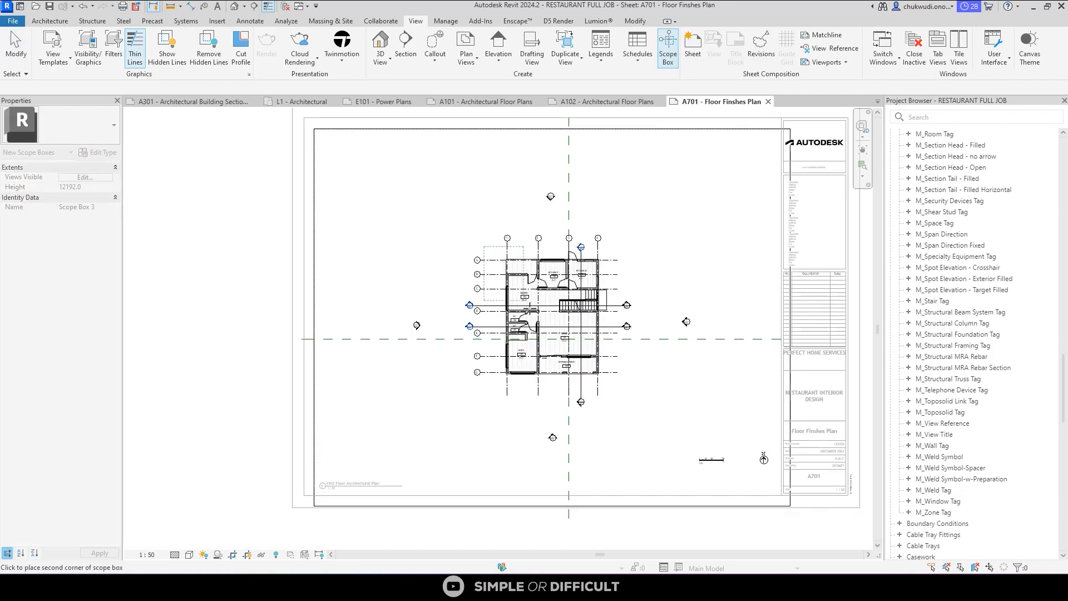
{"action": "left_click", "coordinate": [620, 389]}
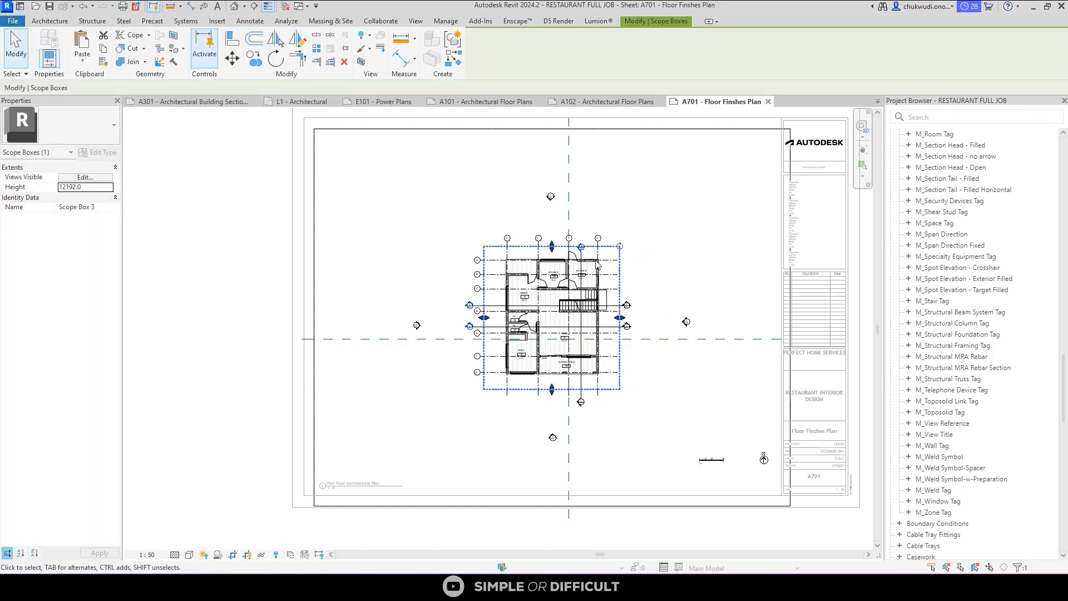
Name the new scope box FLOOR PLAN and clear the selection.
{"action": "scroll", "coordinate": [491, 319], "scroll_direction": "up", "scroll_amount": 2}
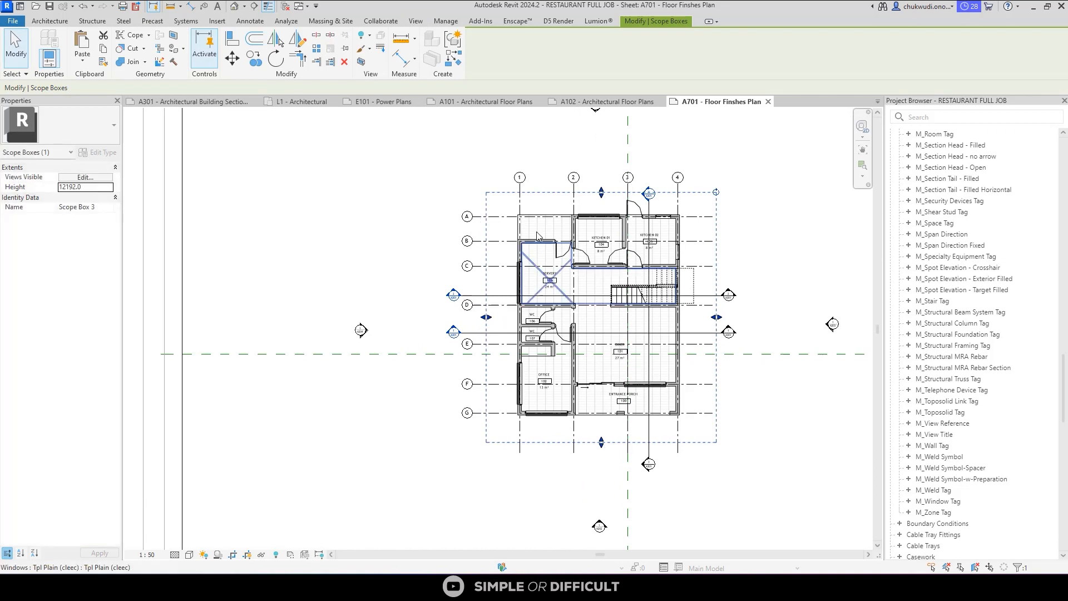
{"action": "scroll", "coordinate": [667, 331], "scroll_direction": "down", "scroll_amount": 1}
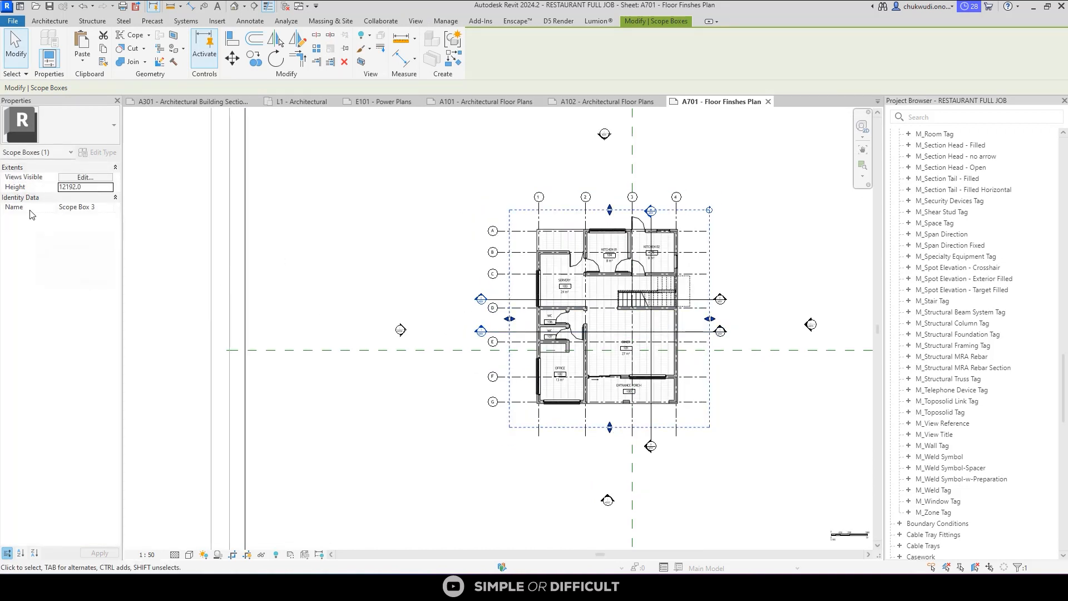
{"action": "left_click", "coordinate": [56, 206]}
{"action": "key", "text": "BackSpace"}
{"action": "key", "text": "Return"}
{"action": "left_click", "coordinate": [448, 272]}
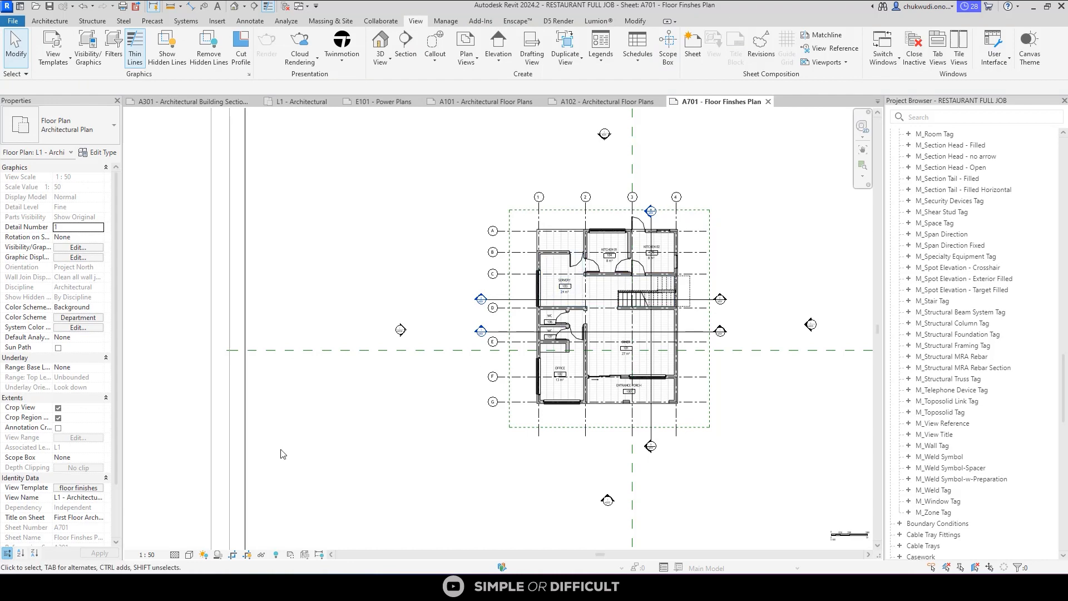
Assign the FLOOR PLAN scope box to the active floor plan view.
{"action": "scroll", "coordinate": [472, 291], "scroll_direction": "down", "scroll_amount": 3}
{"action": "scroll", "coordinate": [473, 296], "scroll_direction": "down", "scroll_amount": 1}
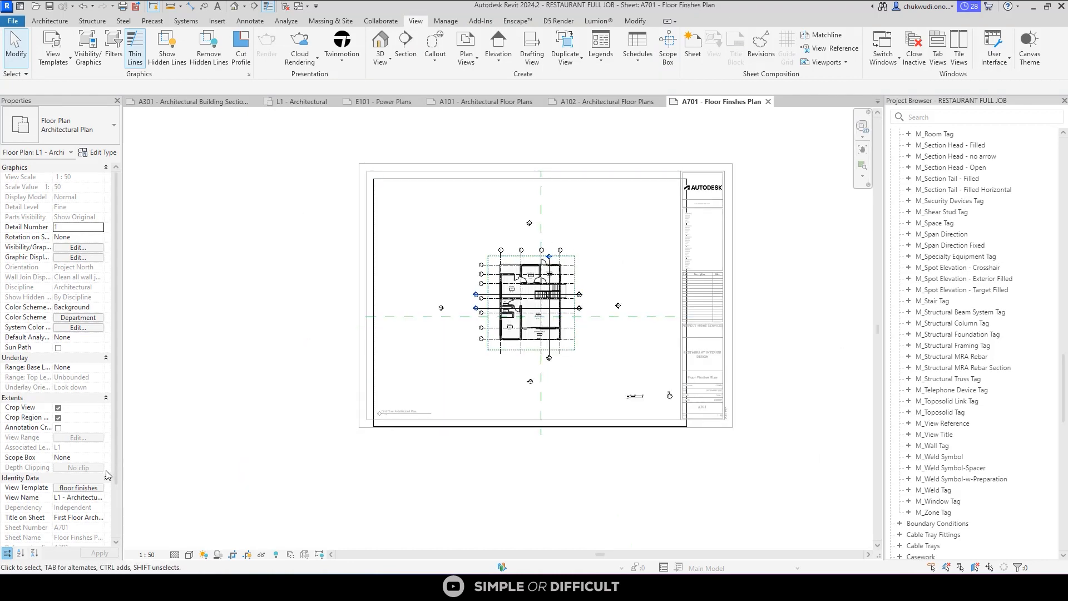
{"action": "left_click", "coordinate": [83, 457]}
{"action": "left_click", "coordinate": [100, 458]}
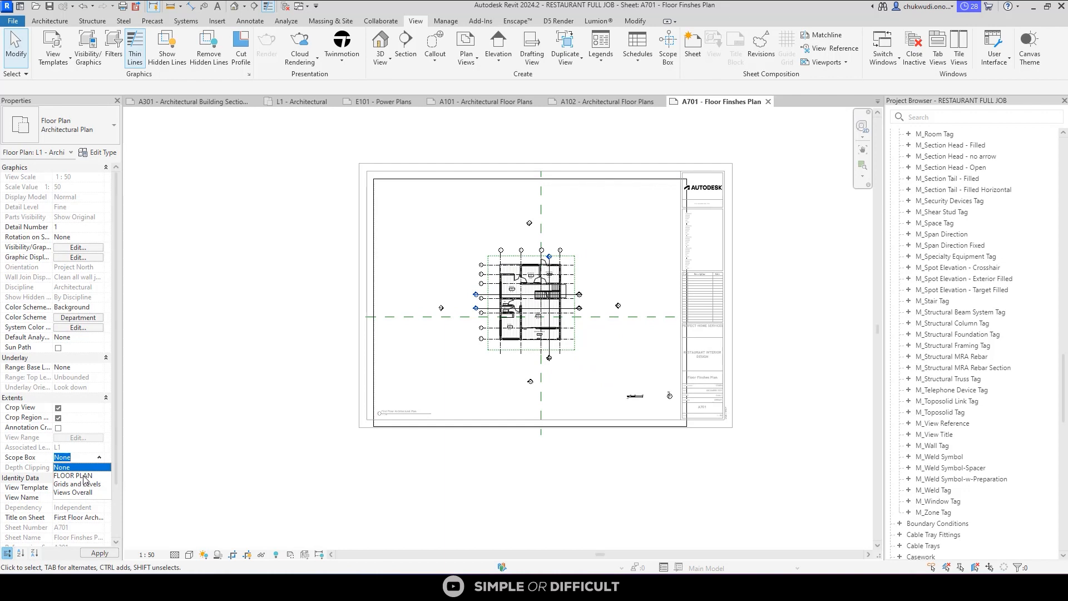
{"action": "left_click", "coordinate": [84, 476]}
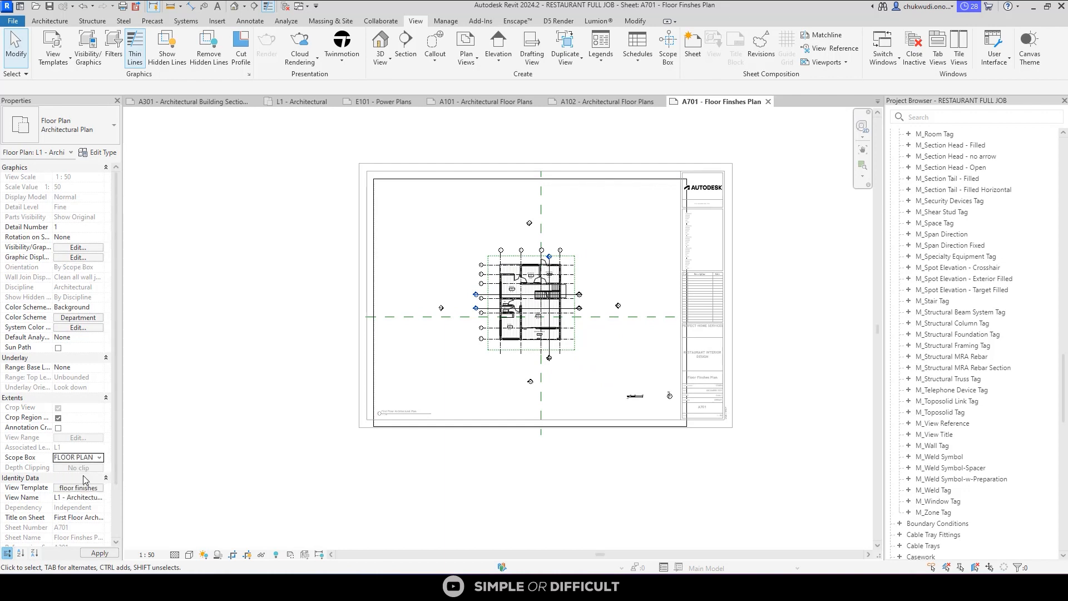
Inspect the plan's reduced crop region and deactivate the view to return to sheet A701.
{"action": "scroll", "coordinate": [571, 296], "scroll_direction": "up", "scroll_amount": 4}
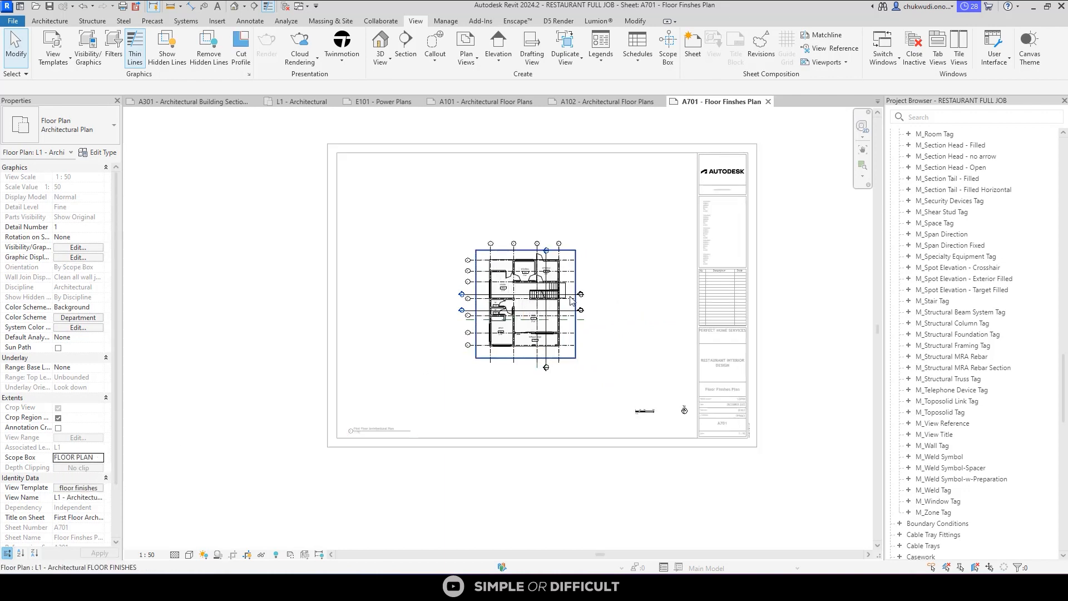
{"action": "left_click", "coordinate": [601, 234]}
{"action": "scroll", "coordinate": [601, 234], "scroll_direction": "down", "scroll_amount": 4}
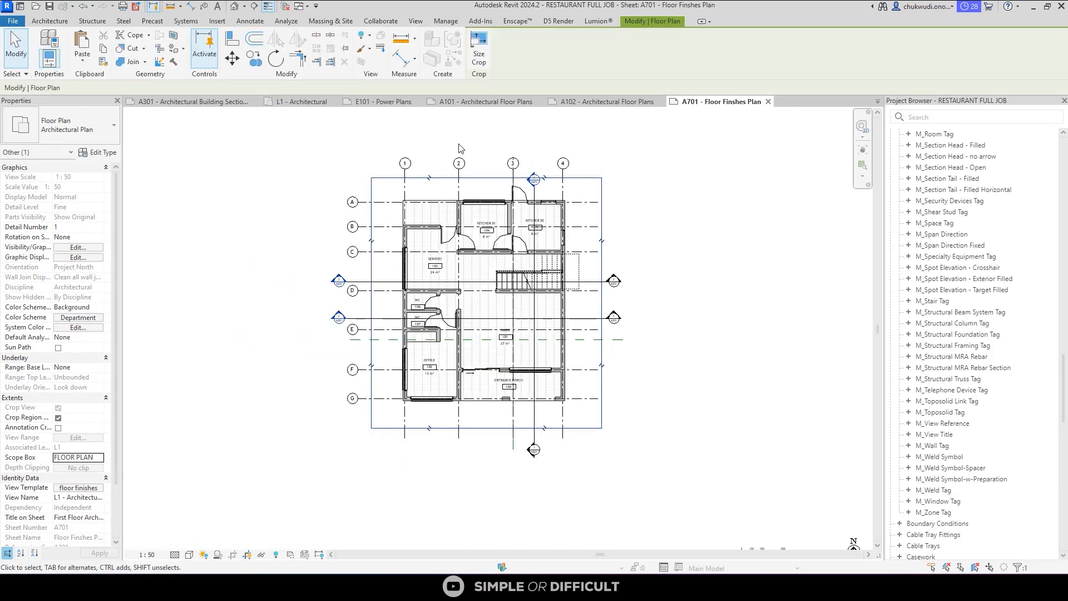
{"action": "scroll", "coordinate": [517, 243], "scroll_direction": "down", "scroll_amount": 1}
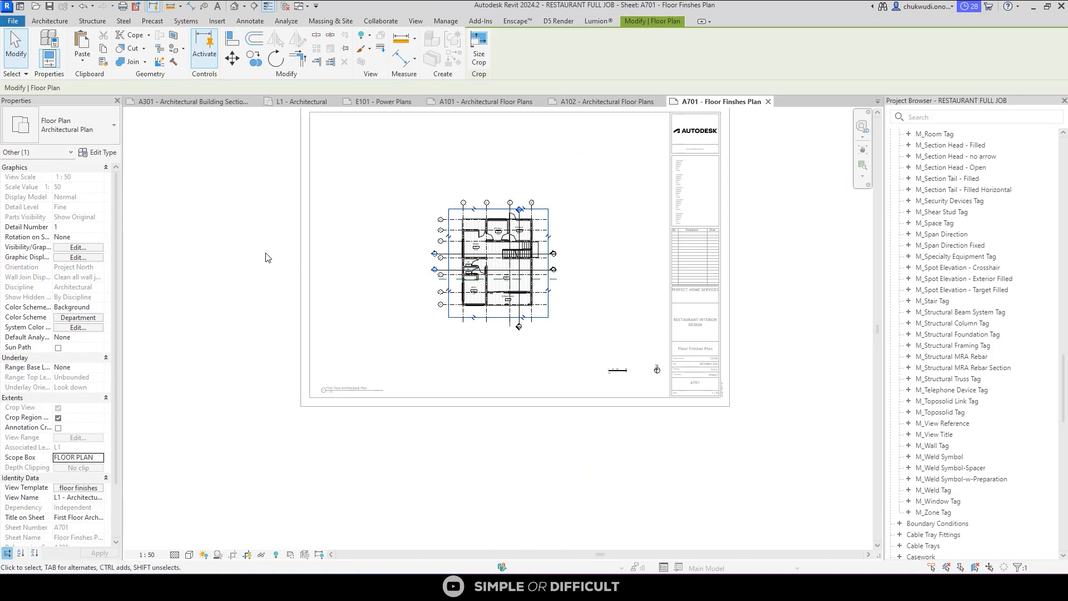
{"action": "double_click", "coordinate": [235, 264]}
{"action": "middle_click_drag", "start_coordinate": [500, 301], "coordinate": [504, 334]}
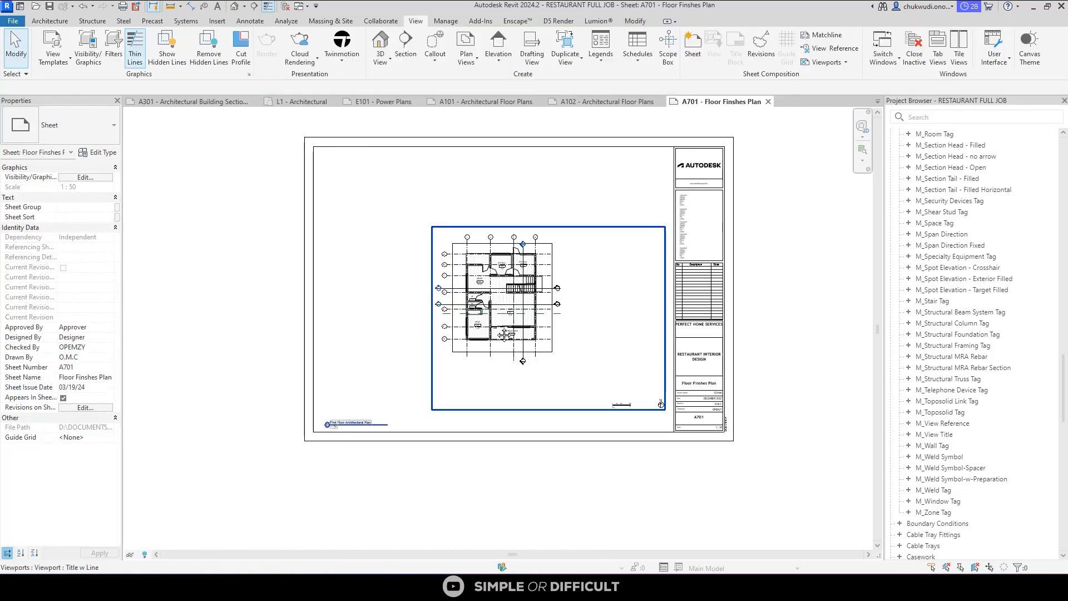
Activate the floor plan view on the sheet, hide its graphic scale and north arrow, and deactivate the view.
{"action": "double_click", "coordinate": [588, 361]}
{"action": "scroll", "coordinate": [618, 392], "scroll_direction": "up", "scroll_amount": 2}
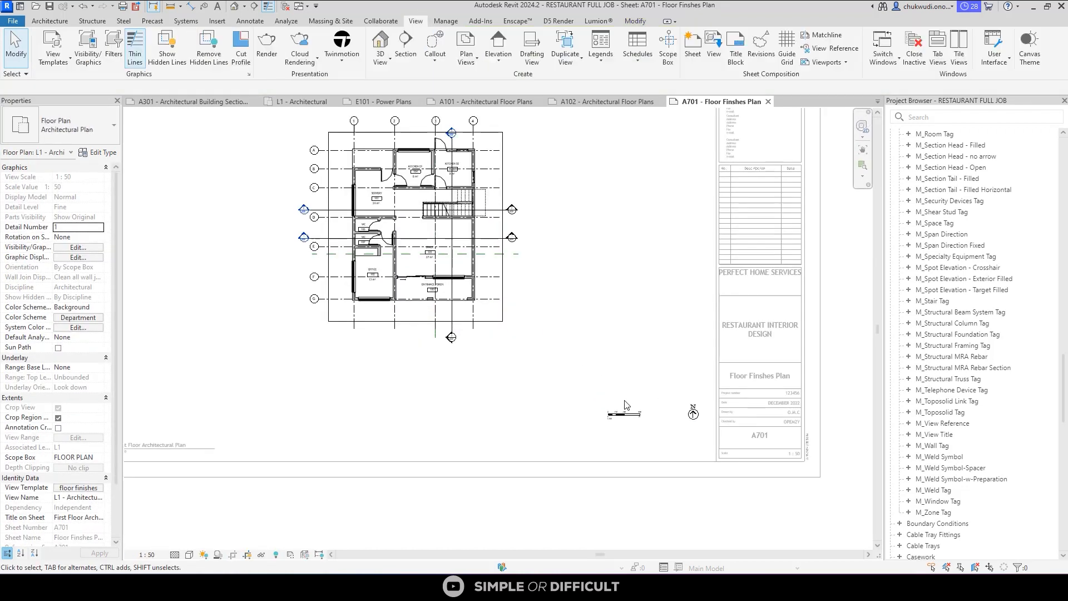
{"action": "left_click_drag", "start_coordinate": [695, 443], "coordinate": [693, 439]}
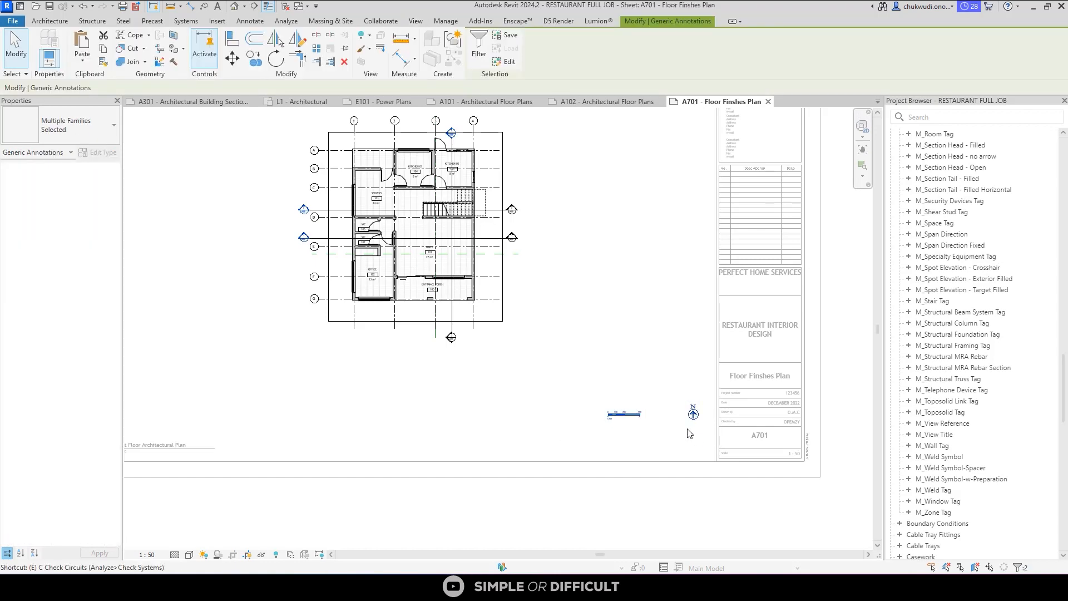
{"action": "key", "text": "Escape"}
{"action": "scroll", "coordinate": [591, 315], "scroll_direction": "down", "scroll_amount": 4}
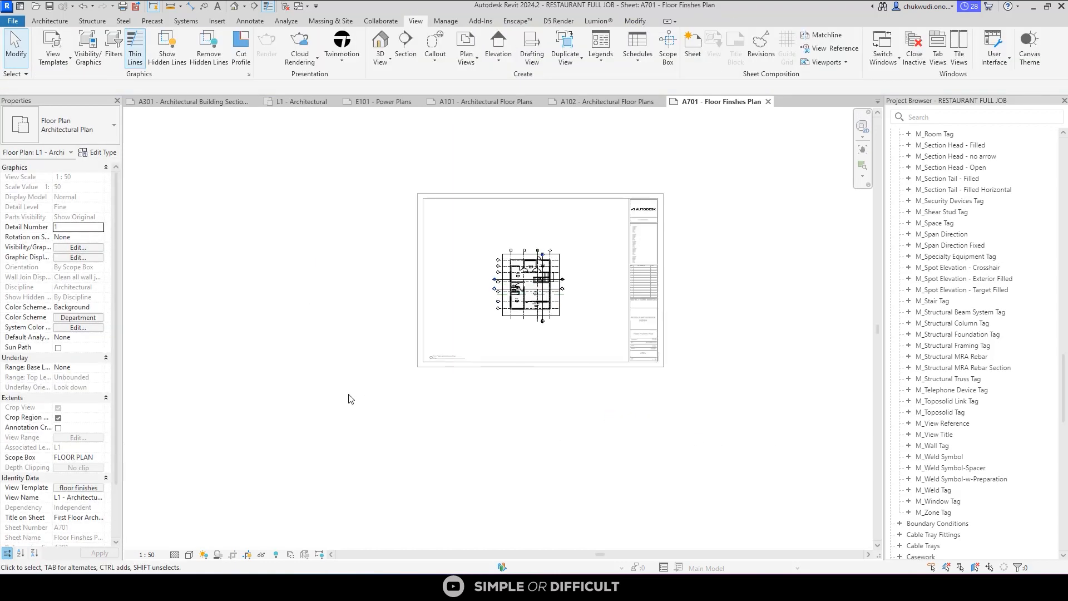
{"action": "double_click", "coordinate": [350, 399]}
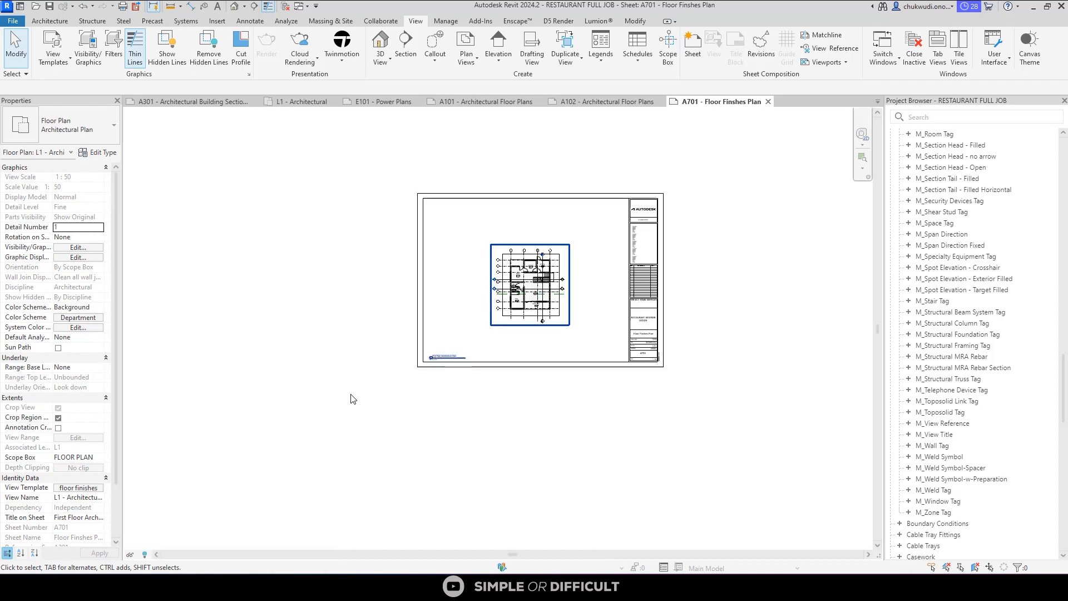
Reactivate the floor plan view, hide the graphic scale and north arrow as individual elements, and return to sheet A701.
{"action": "scroll", "coordinate": [545, 321], "scroll_direction": "up", "scroll_amount": 1}
{"action": "left_click", "coordinate": [546, 322]}
{"action": "double_click", "coordinate": [545, 323]}
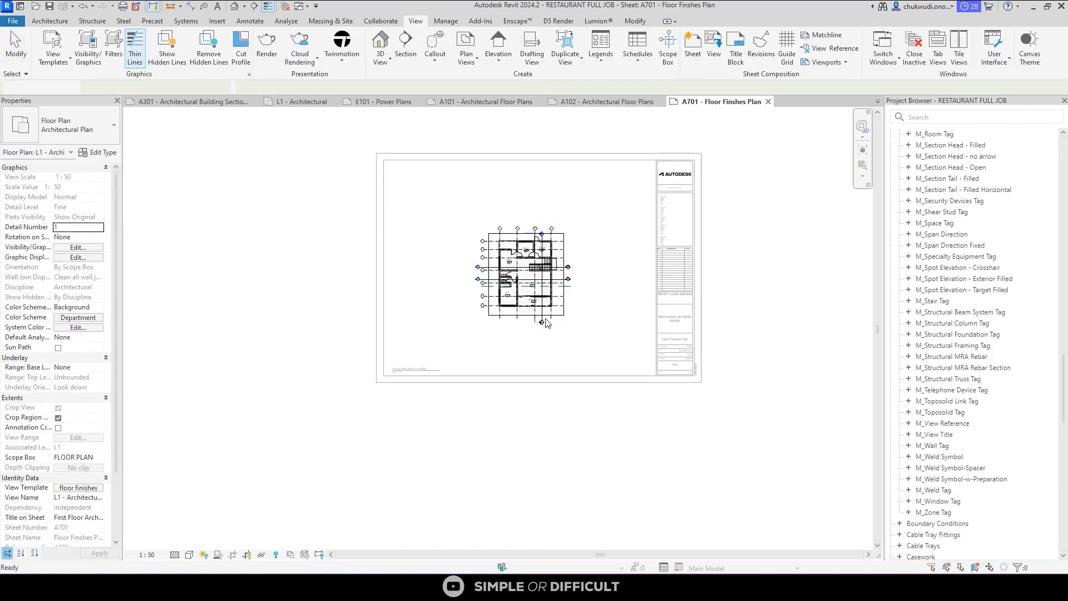
{"action": "scroll", "coordinate": [706, 355], "scroll_direction": "up", "scroll_amount": 6}
{"action": "left_click_drag", "start_coordinate": [760, 484], "coordinate": [760, 484]}
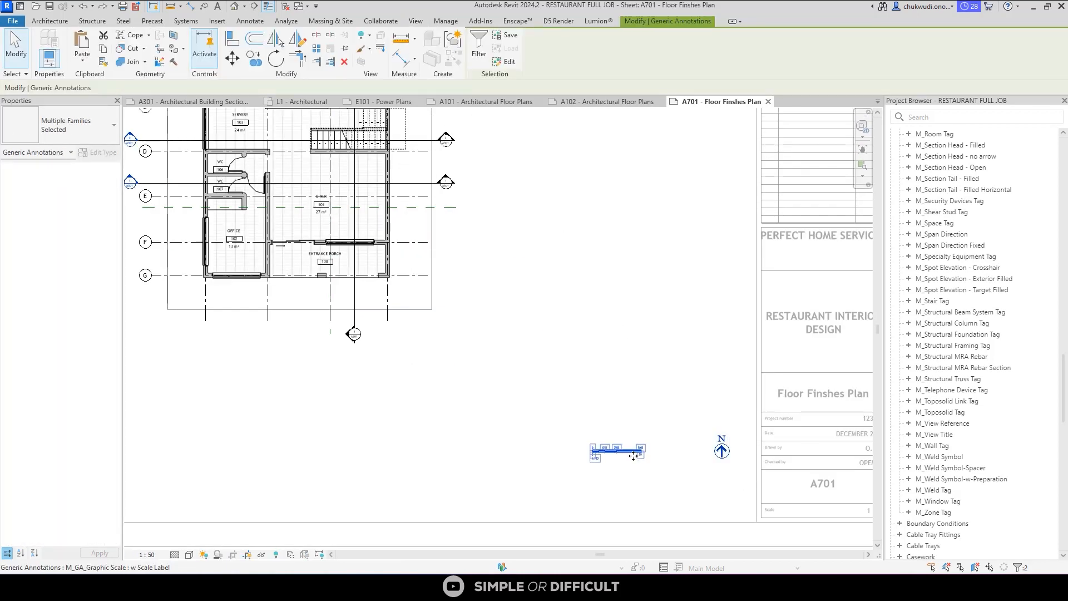
{"action": "right_click", "coordinate": [634, 453]}
{"action": "mouse_move", "coordinate": [687, 208]}
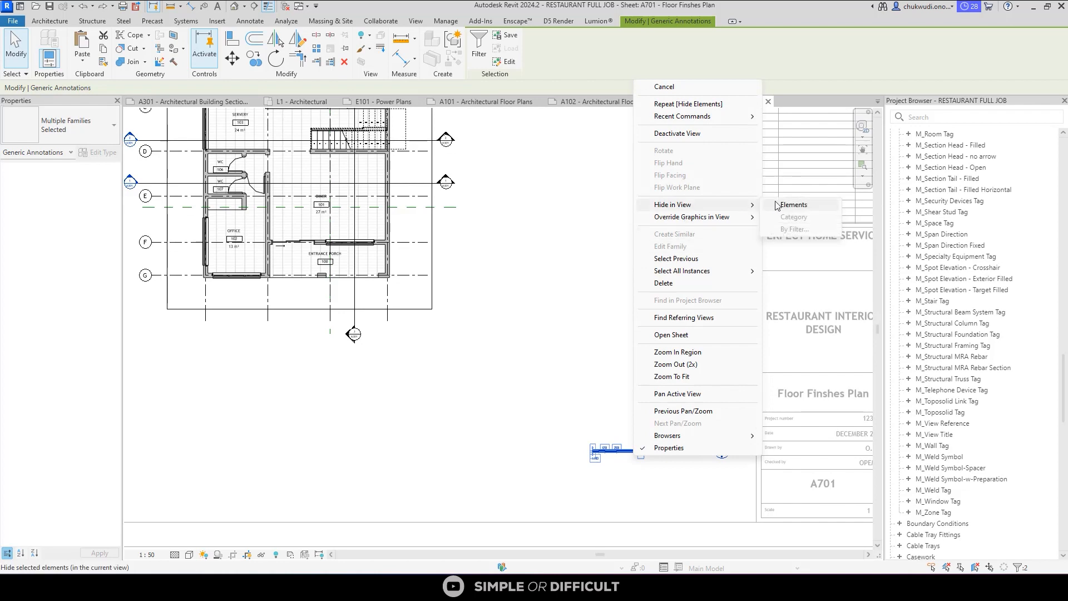
{"action": "left_click", "coordinate": [793, 205]}
{"action": "scroll", "coordinate": [484, 275], "scroll_direction": "down", "scroll_amount": 3}
{"action": "scroll", "coordinate": [484, 275], "scroll_direction": "down", "scroll_amount": 2}
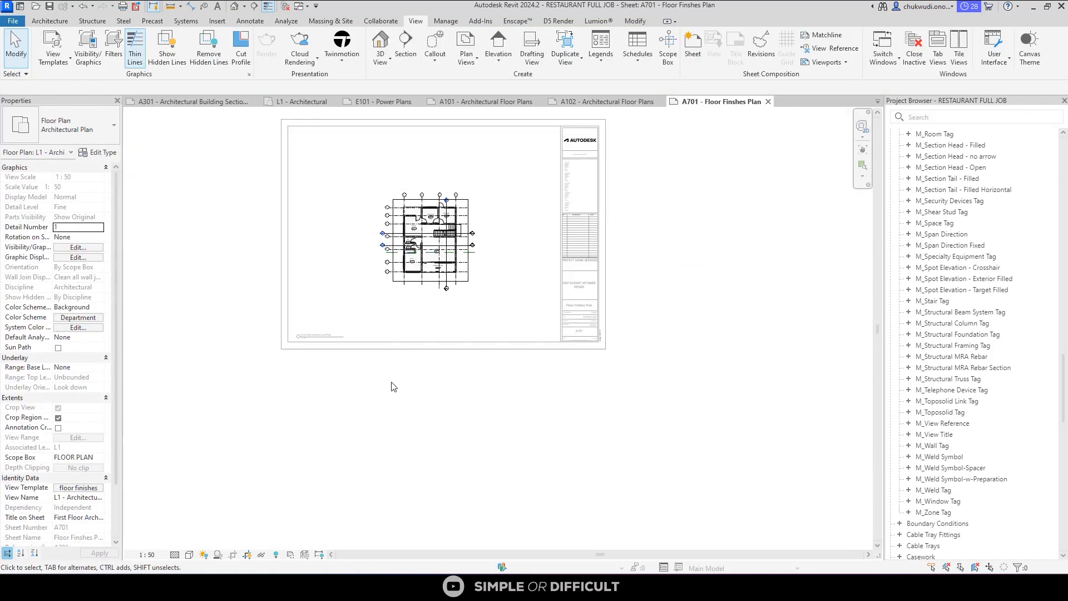
Move the First Floor Architectural Plan view title from the sheet's lower-left corner to directly beneath the plan, and select the plan's viewport.
{"action": "scroll", "coordinate": [346, 363], "scroll_direction": "up", "scroll_amount": 3}
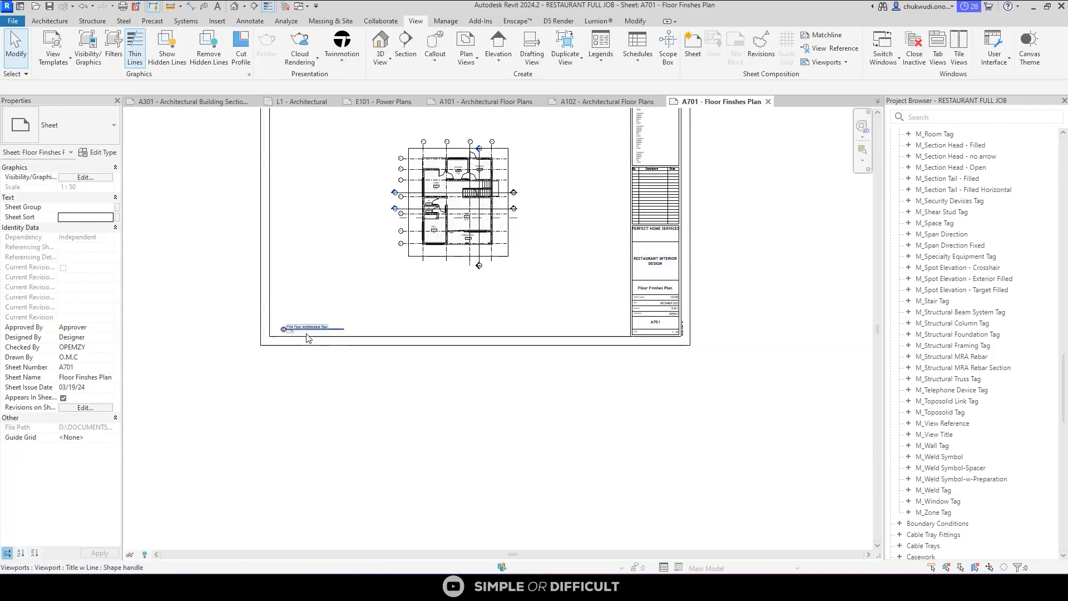
{"action": "left_click_drag", "start_coordinate": [306, 329], "coordinate": [439, 275]}
{"action": "scroll", "coordinate": [446, 278], "scroll_direction": "down", "scroll_amount": 3}
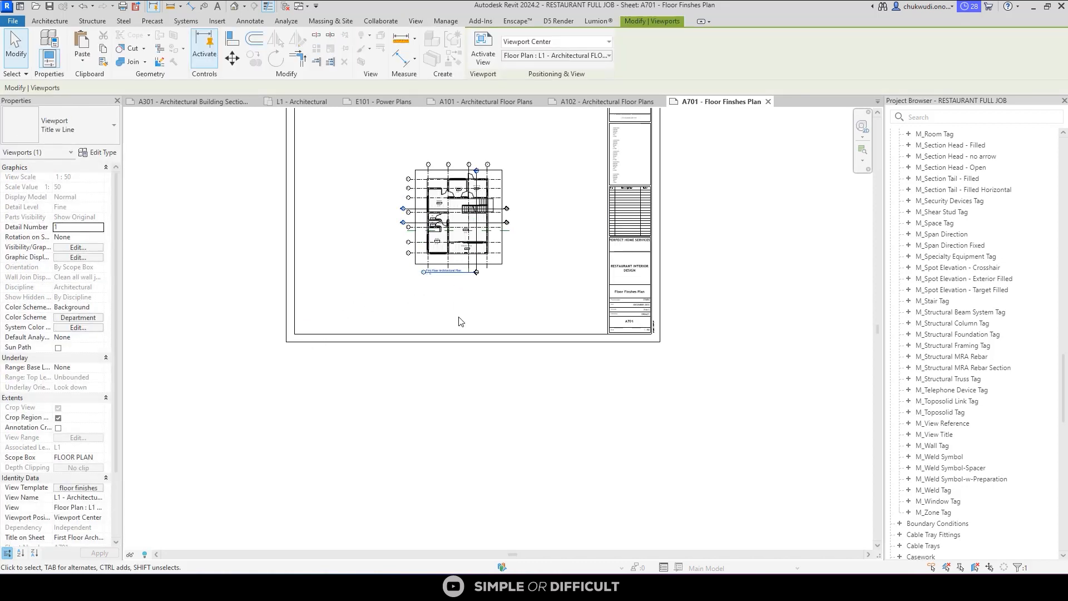
{"action": "scroll", "coordinate": [456, 296], "scroll_direction": "up", "scroll_amount": 2}
{"action": "left_click", "coordinate": [470, 288]}
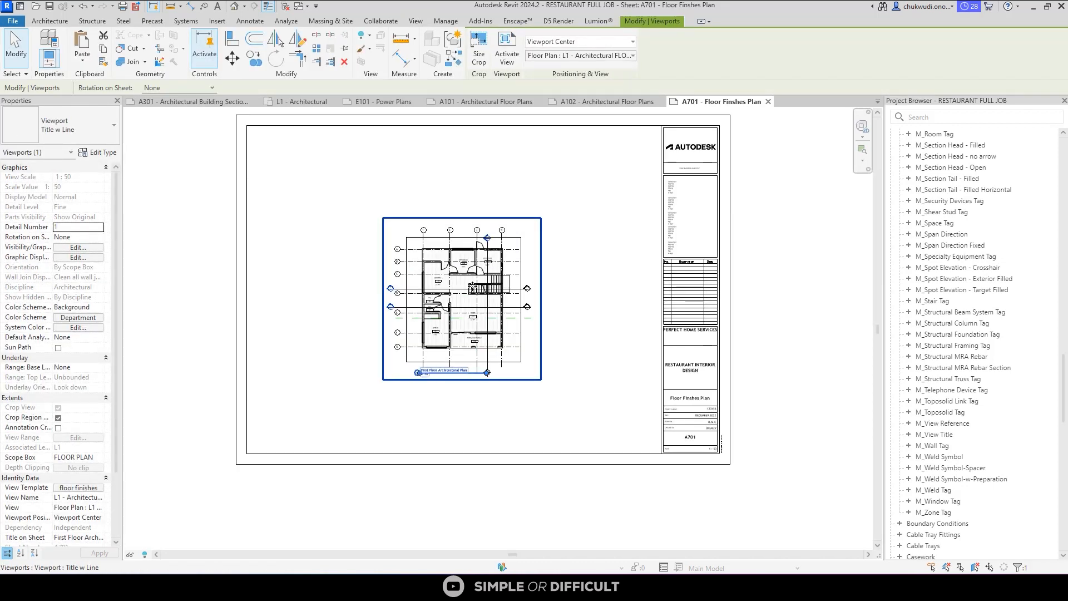
Move the First Floor Architectural Plan viewport into the upper-left corner of sheet A701, just inside the title block border.
{"action": "mouse_move", "coordinate": [471, 288]}
{"action": "left_mouse_down"}
{"action": "mouse_move", "coordinate": [437, 245]}
{"action": "mouse_move", "coordinate": [405, 240]}
{"action": "left_mouse_up"}
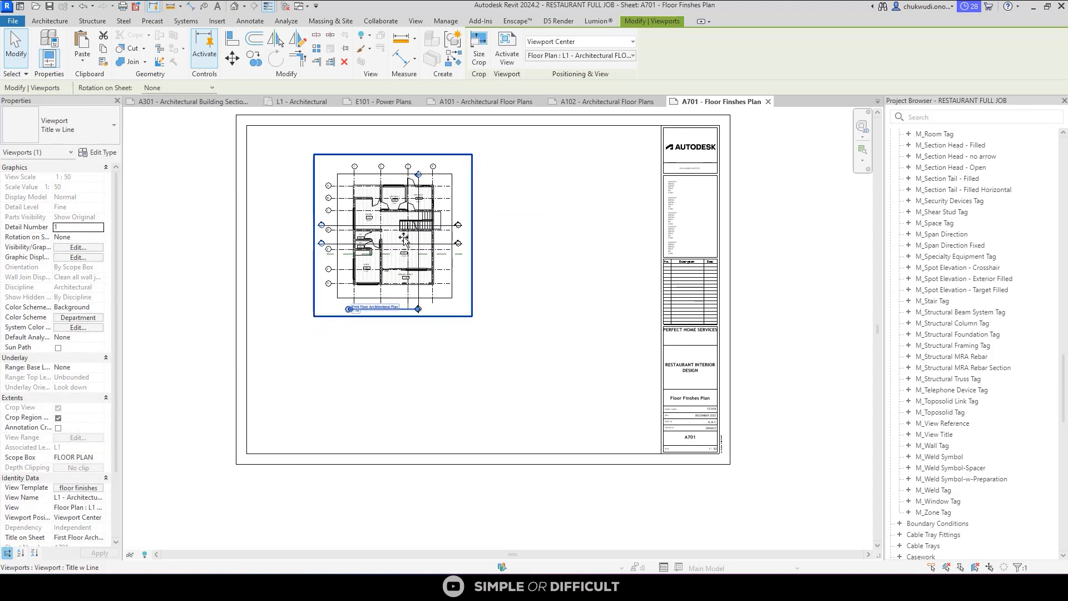
{"action": "key", "text": "Up"}
{"action": "key", "text": "Up"}
{"action": "key", "text": "Up"}
{"action": "key", "text": "Up"}
{"action": "key", "text": "Left"}
{"action": "key", "text": "Left"}
{"action": "key", "text": "Left"}
{"action": "key", "text": "Left"}
{"action": "key", "text": "Left"}
{"action": "key", "text": "Left"}
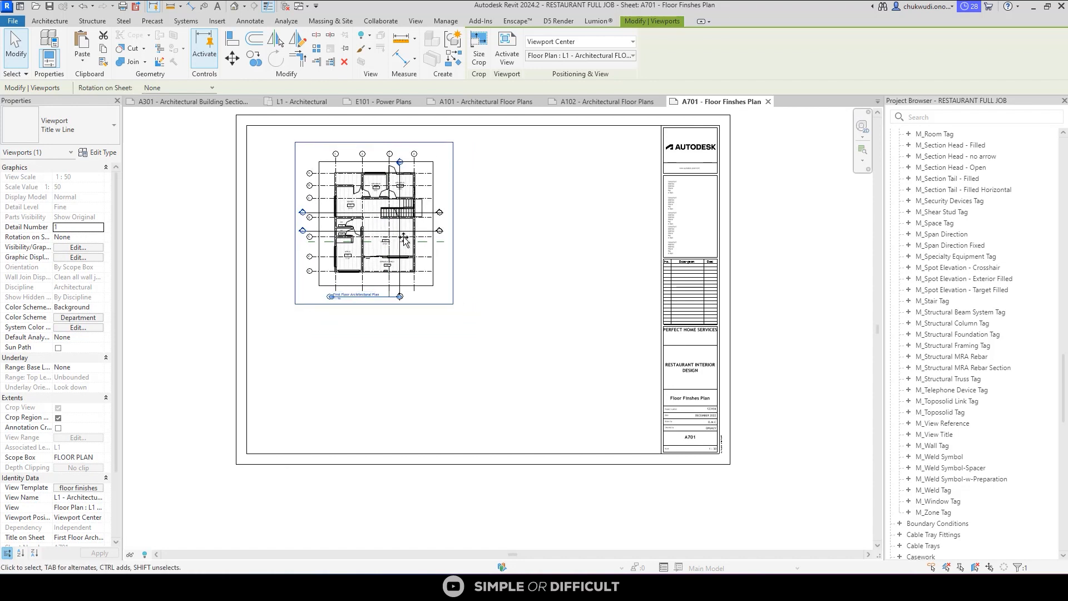
{"action": "key", "text": "Left"}
{"action": "key", "text": "Left"}
{"action": "key", "text": "Left"}
{"action": "key", "text": "Left"}
{"action": "key", "text": "Left"}
{"action": "key", "text": "Left"}
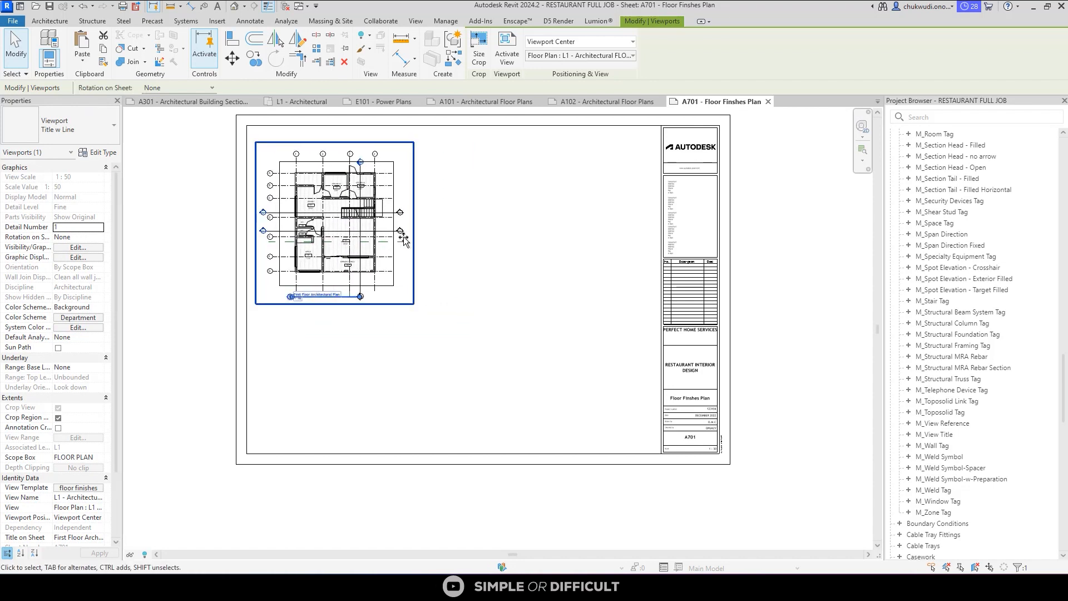
{"action": "key", "text": "Left"}
{"action": "key", "text": "Up"}
{"action": "key", "text": "Up"}
{"action": "key", "text": "Up"}
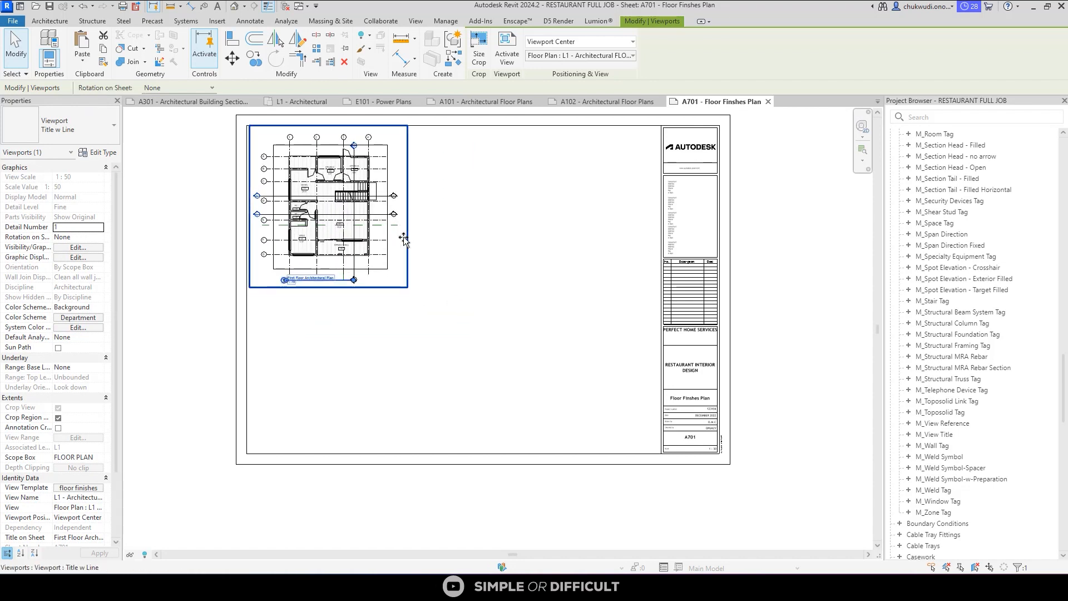
{"action": "key", "text": "Right"}
{"action": "key", "text": "Right"}
{"action": "key", "text": "Up"}
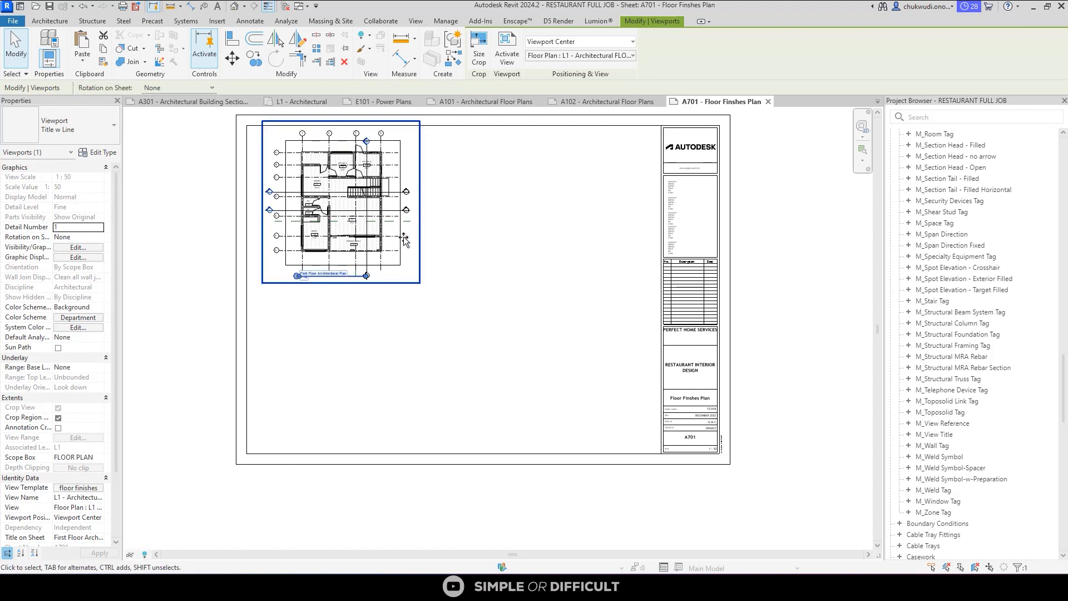
{"action": "key", "text": "Right"}
{"action": "key", "text": "Right"}
{"action": "key", "text": "Down"}
{"action": "key", "text": "Down"}
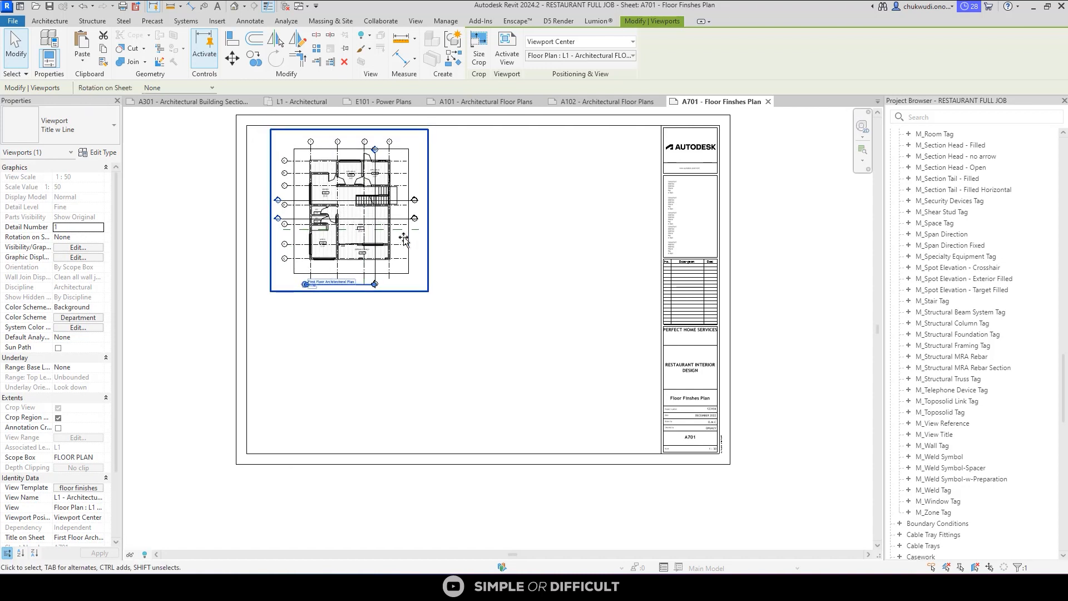
{"action": "key", "text": "Right"}
{"action": "key", "text": "Right"}
{"action": "key", "text": "Right"}
{"action": "key", "text": "Down"}
{"action": "key", "text": "Down"}
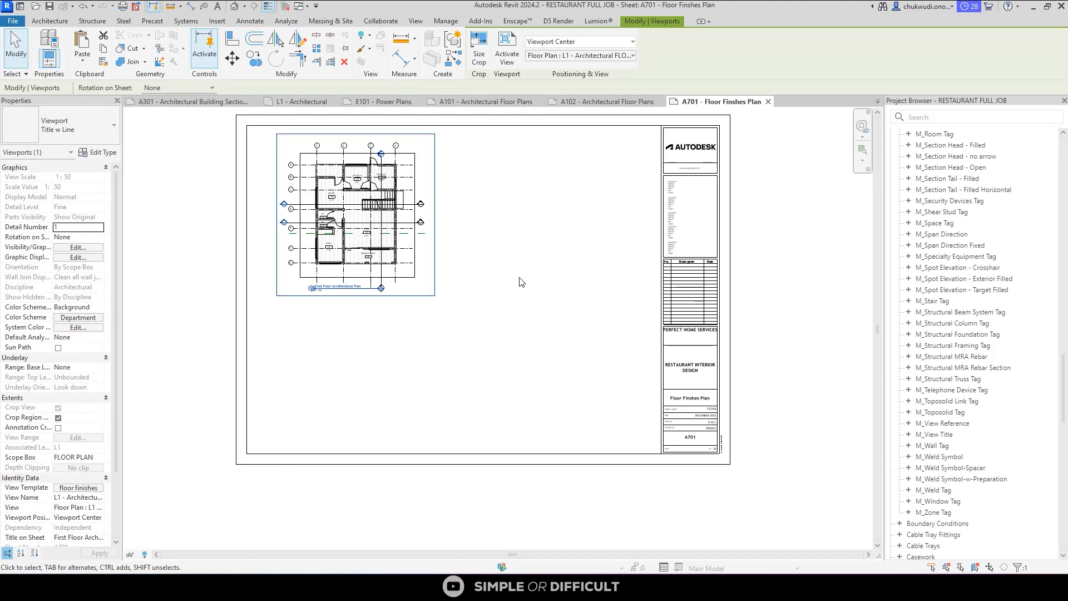
{"action": "left_click", "coordinate": [521, 282]}
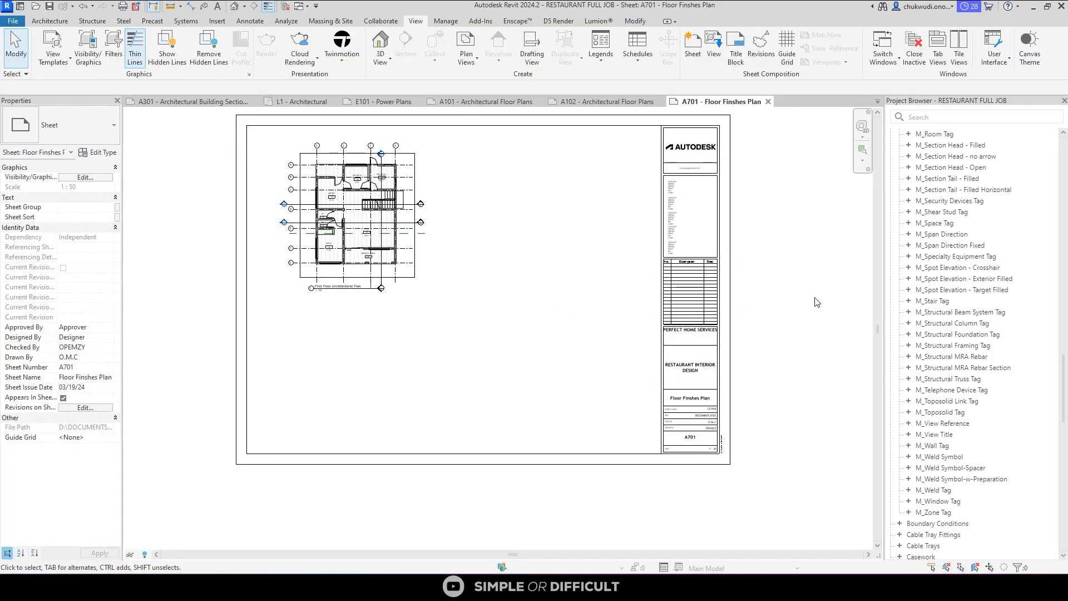
Expand the Architectural views in the Project Browser to reach the floor plans.
{"action": "scroll", "coordinate": [831, 310], "scroll_direction": "up", "scroll_amount": 3}
{"action": "scroll", "coordinate": [768, 325], "scroll_direction": "down", "scroll_amount": 4}
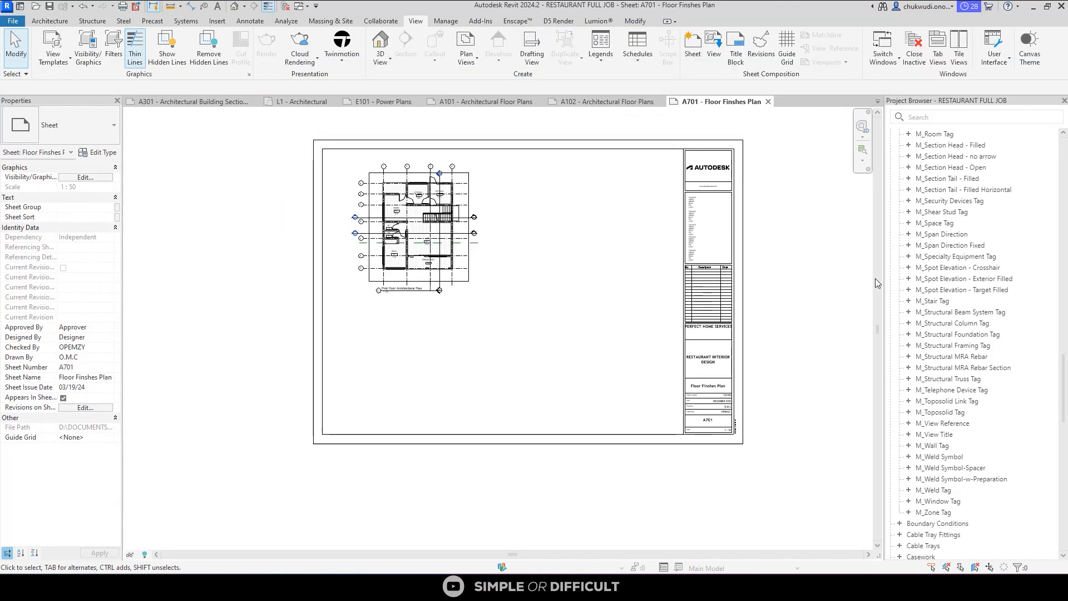
{"action": "scroll", "coordinate": [979, 281], "scroll_direction": "up", "scroll_amount": 10}
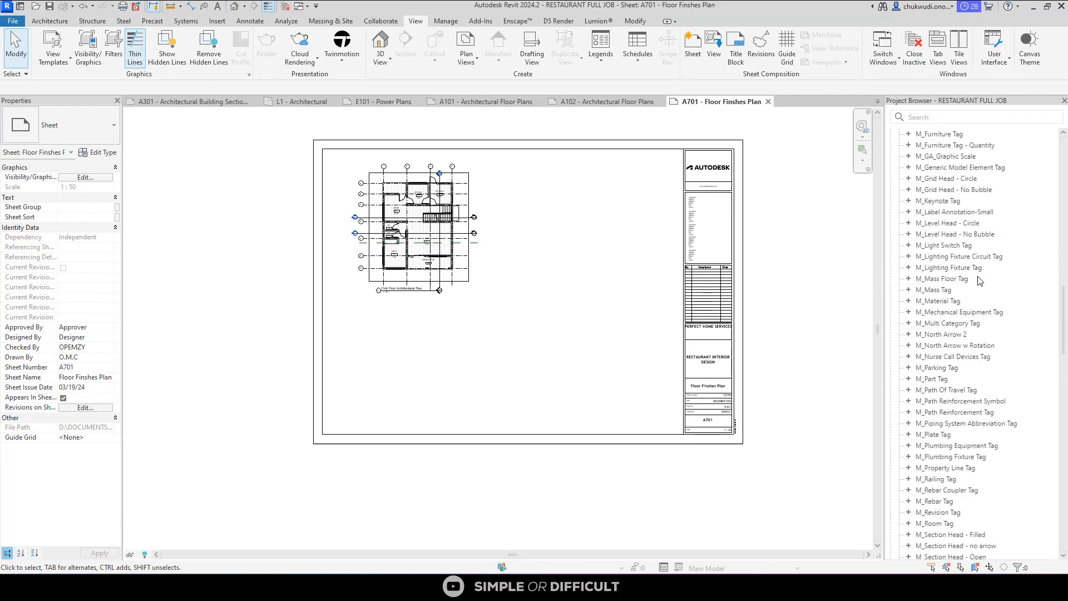
{"action": "scroll", "coordinate": [980, 281], "scroll_direction": "up", "scroll_amount": 12}
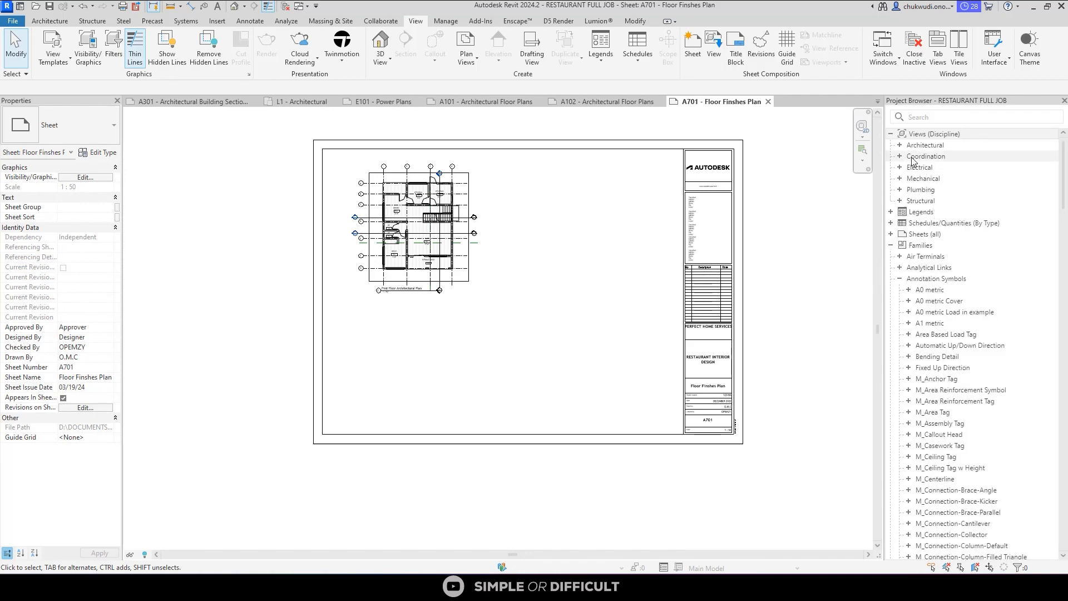
{"action": "double_click", "coordinate": [925, 146]}
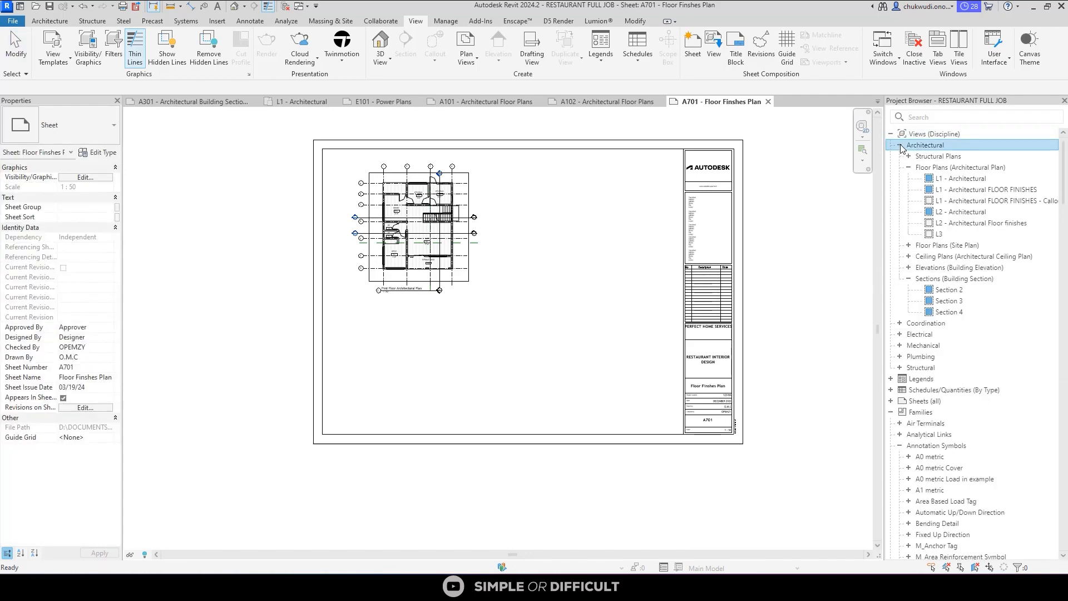
{"action": "left_click", "coordinate": [994, 224]}
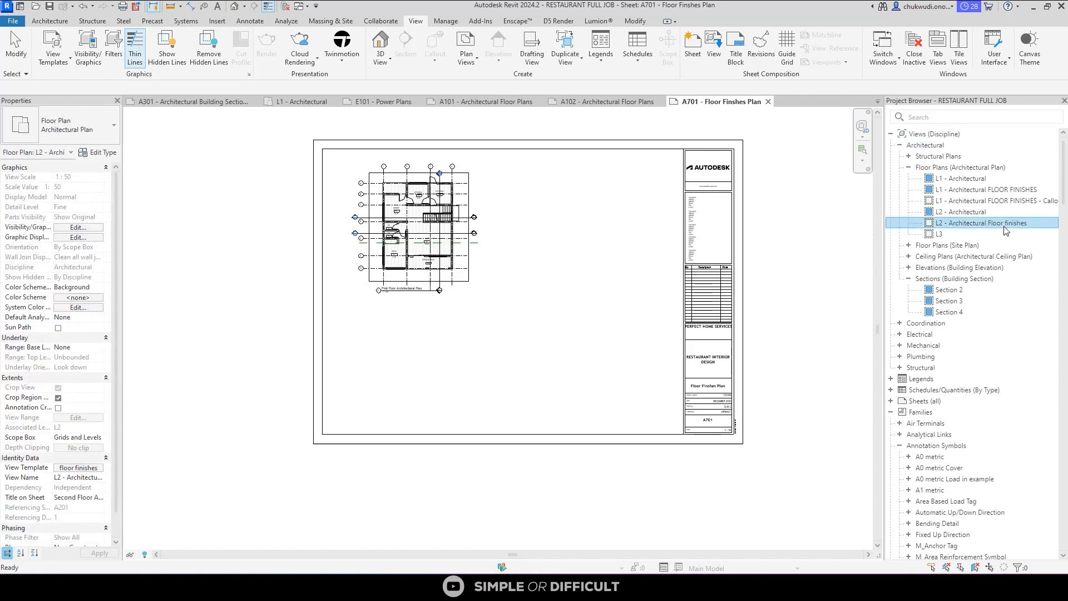
{"action": "left_click", "coordinate": [861, 254]}
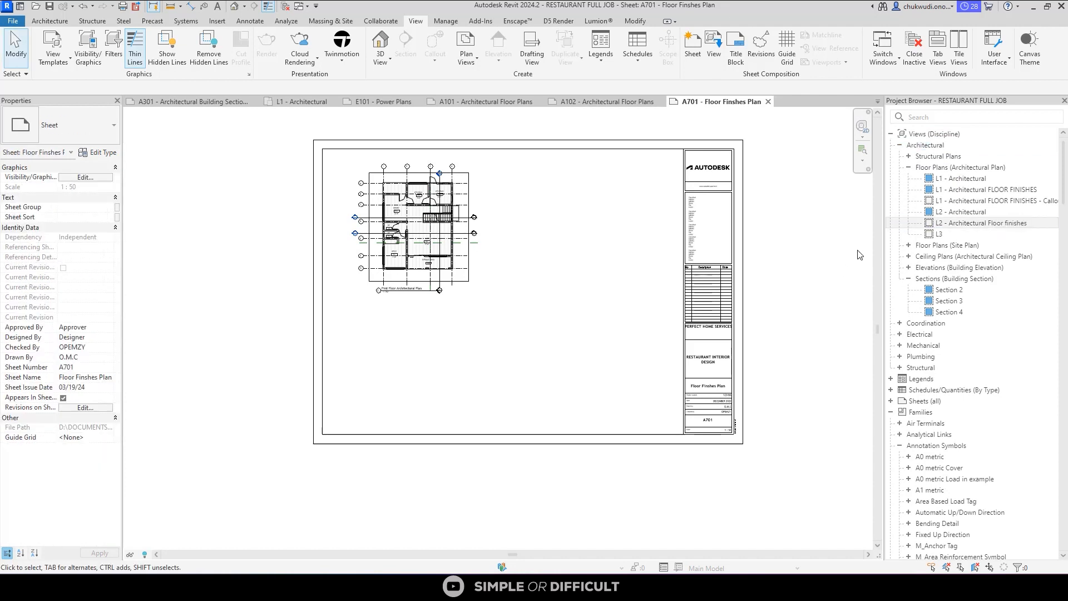
{"action": "left_click", "coordinate": [963, 223]}
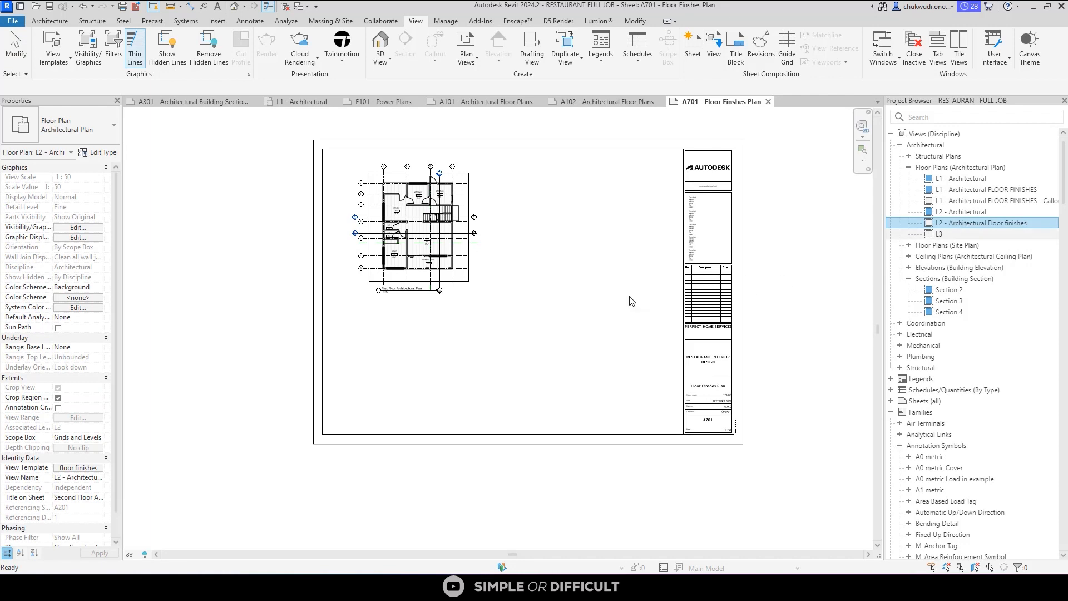
{"action": "left_click_drag", "start_coordinate": [631, 300], "coordinate": [630, 300]}
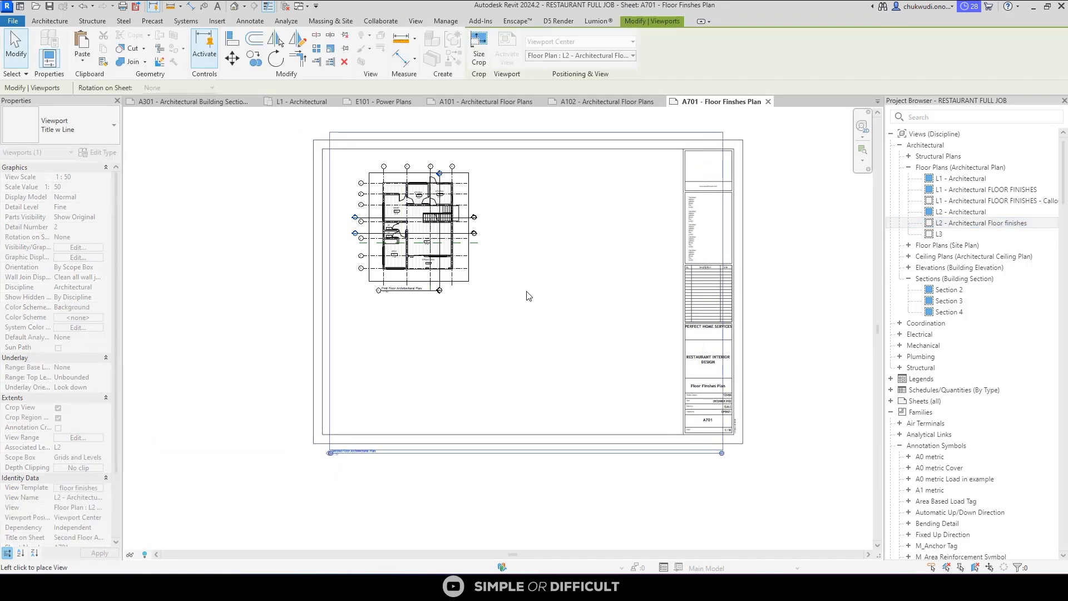
{"action": "key", "text": "Escape"}
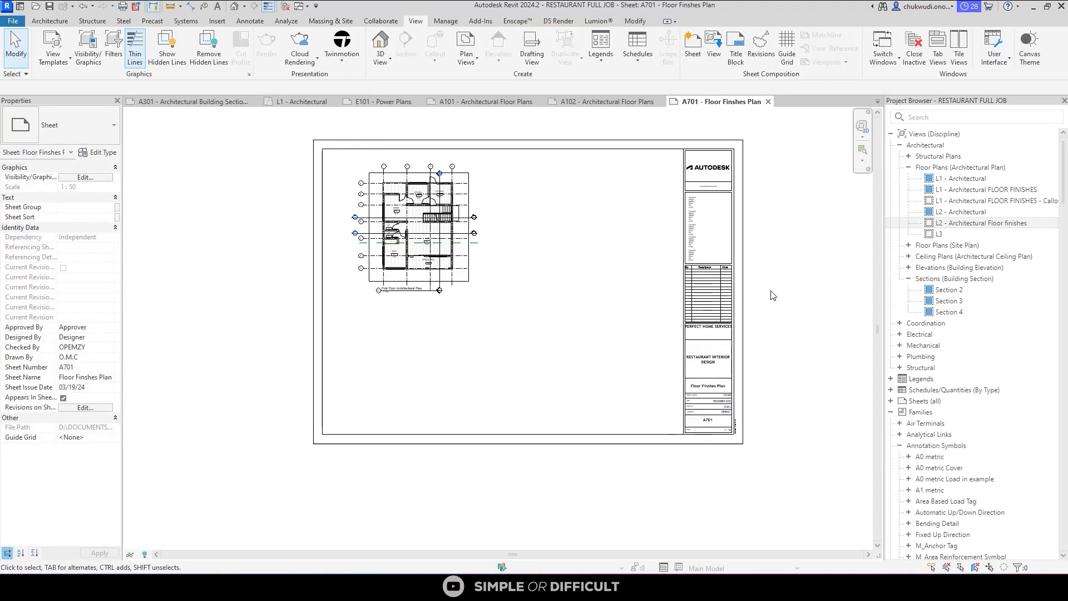
Set the scope box of the L2 - Architectural Floor finishes view to FLOOR PLAN.
{"action": "left_click", "coordinate": [966, 224]}
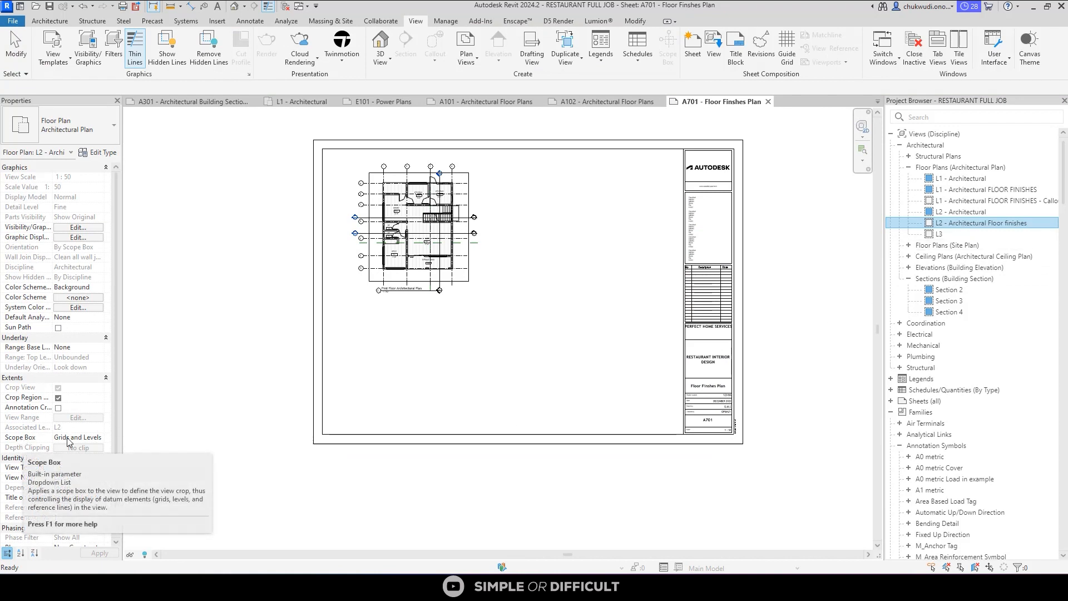
{"action": "left_click", "coordinate": [740, 282]}
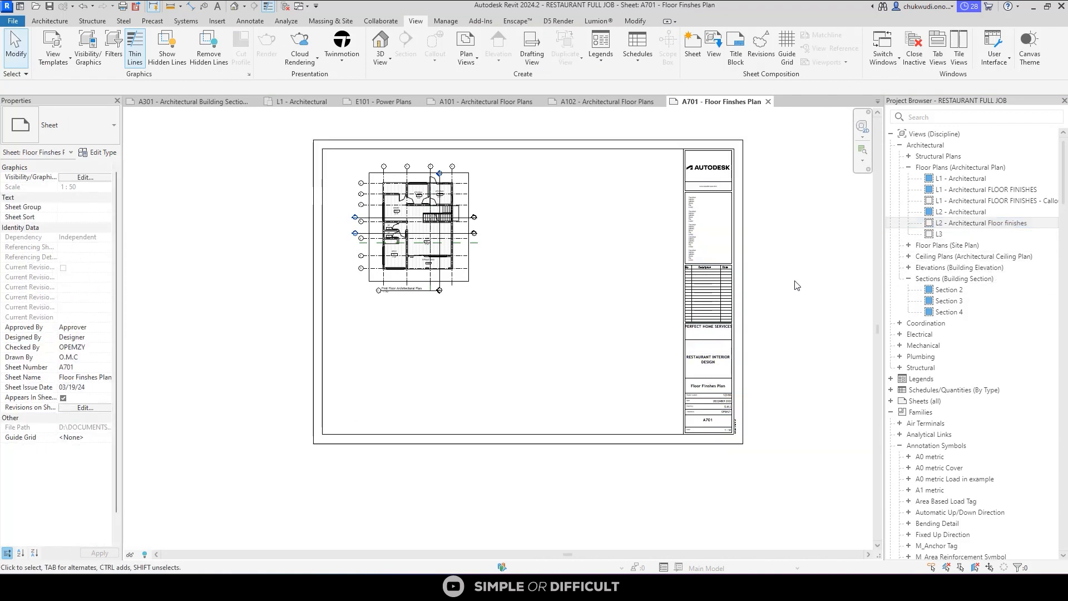
{"action": "left_click", "coordinate": [966, 225]}
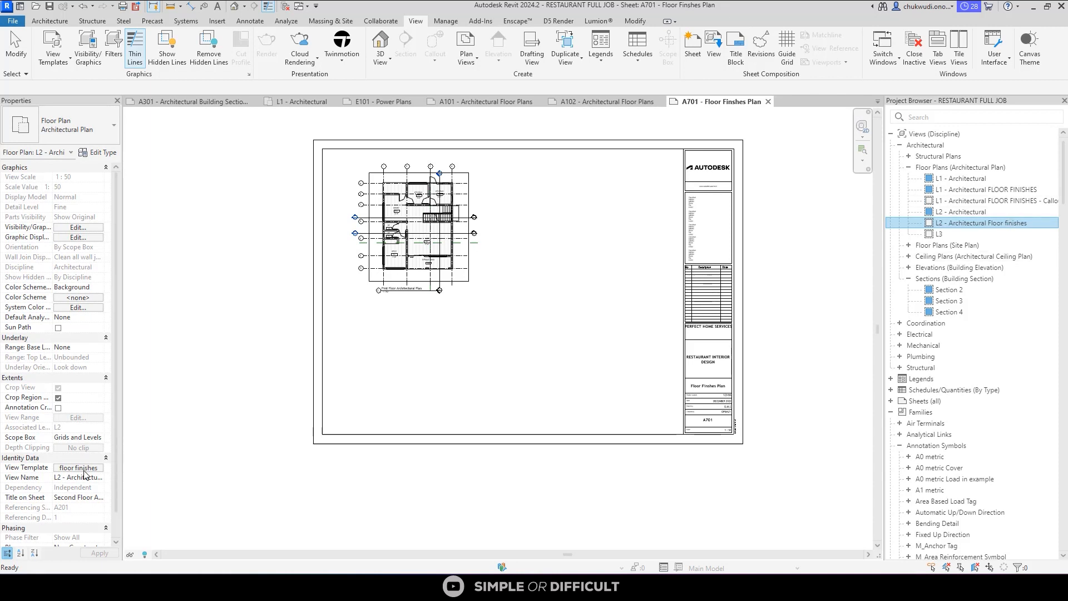
{"action": "left_click", "coordinate": [95, 437]}
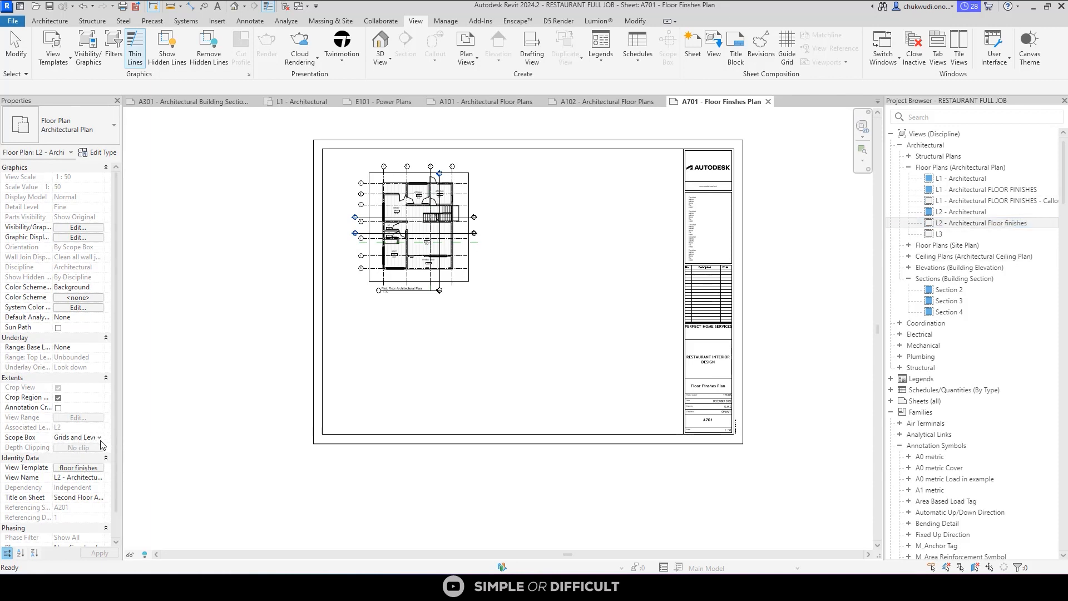
{"action": "left_click", "coordinate": [100, 439]}
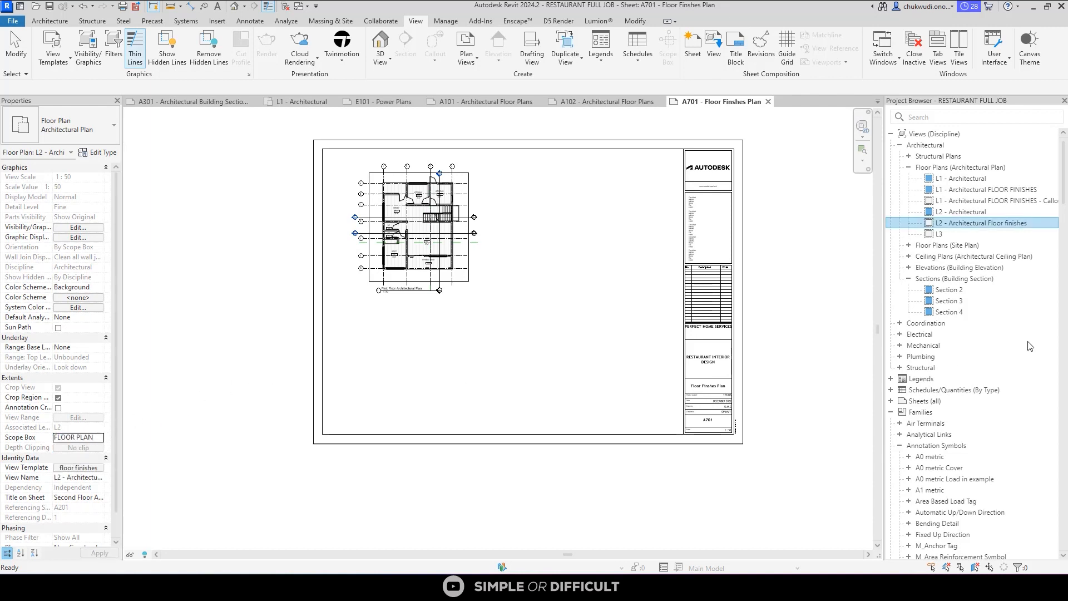
Place the L2 - Architectural Floor finishes view on the sheet directly below the first floor plan, aligned with its centre.
{"action": "left_click_drag", "start_coordinate": [984, 224], "coordinate": [483, 351]}
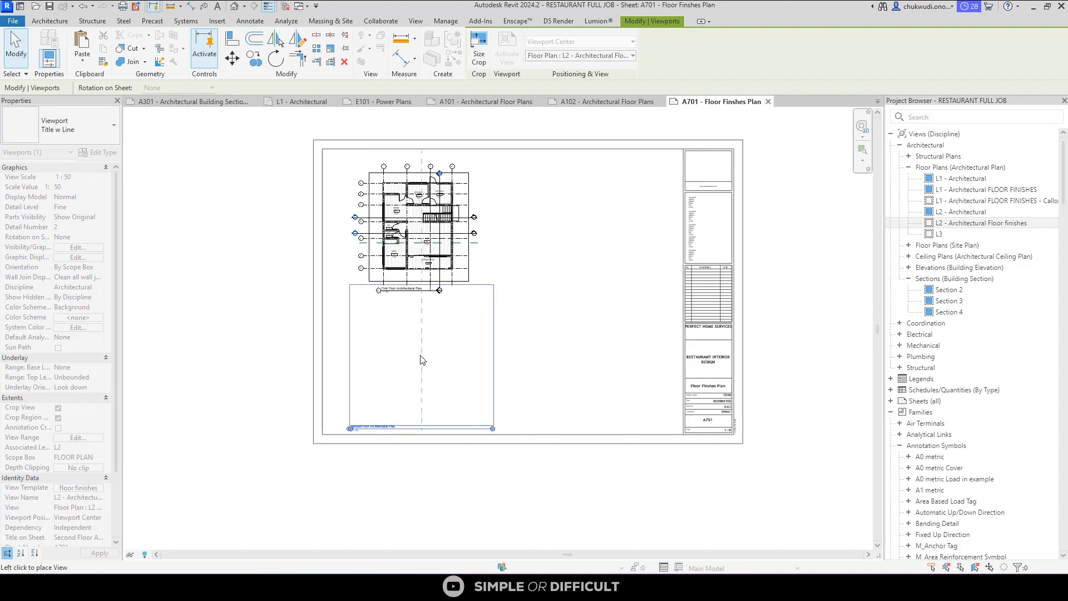
{"action": "left_click", "coordinate": [421, 359]}
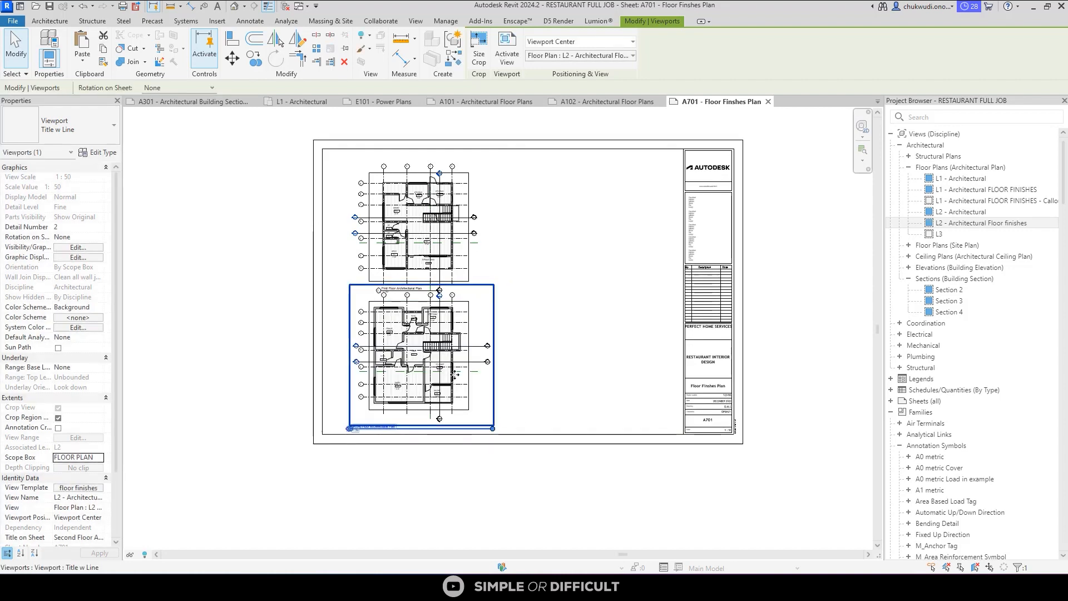
{"action": "left_click", "coordinate": [541, 360]}
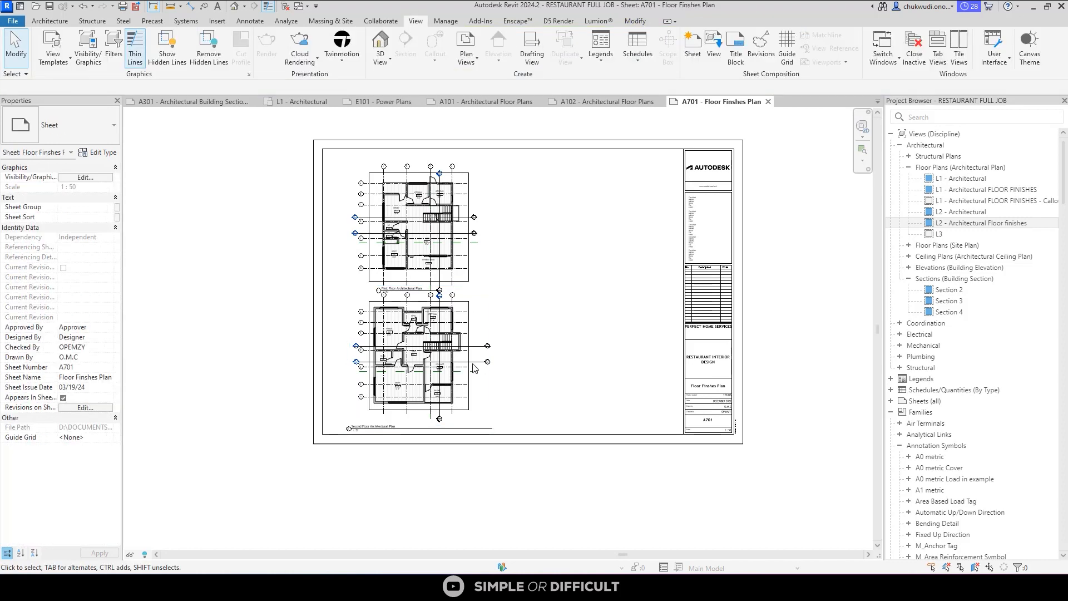
Move the second floor plan viewport beside the first floor plan, aligned horizontally, and shift both plans down toward the sheet's middle.
{"action": "scroll", "coordinate": [523, 345], "scroll_direction": "up", "scroll_amount": 1}
{"action": "left_click", "coordinate": [440, 370]}
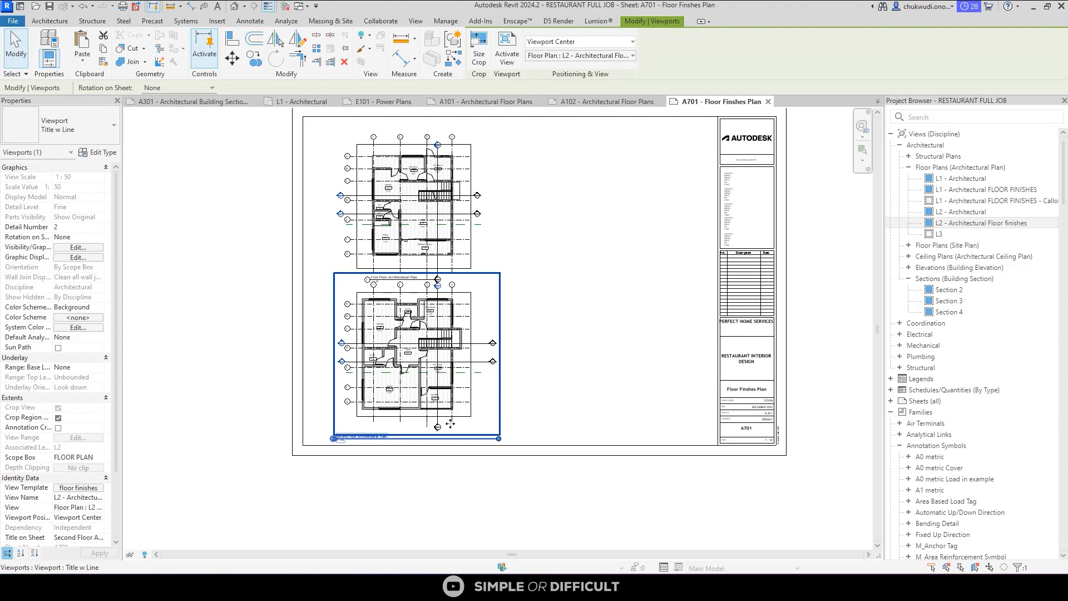
{"action": "left_click_drag", "start_coordinate": [425, 366], "coordinate": [605, 218]}
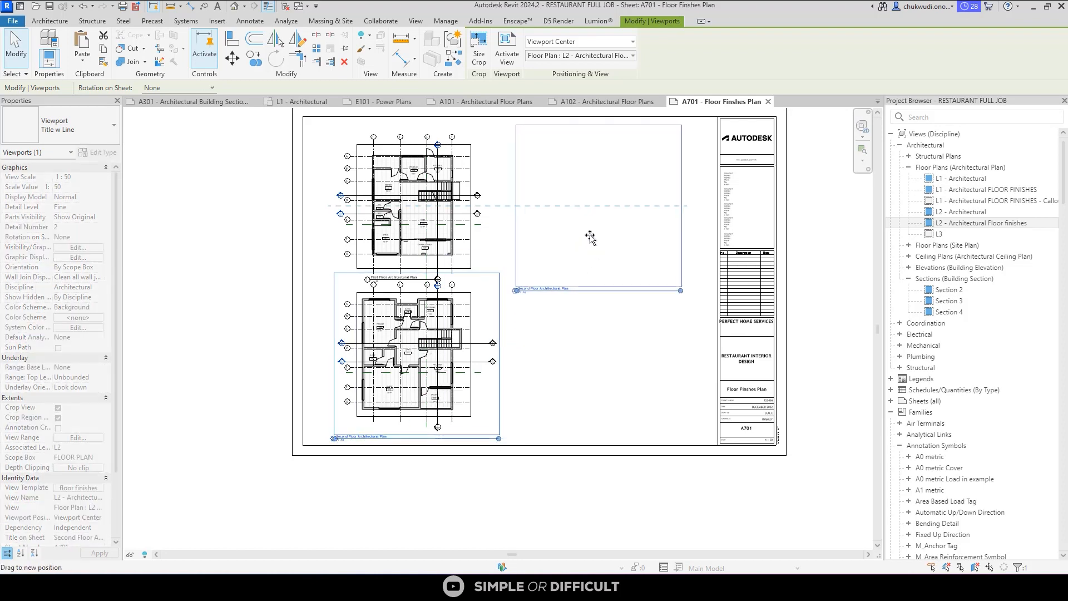
{"action": "left_click", "coordinate": [594, 328]}
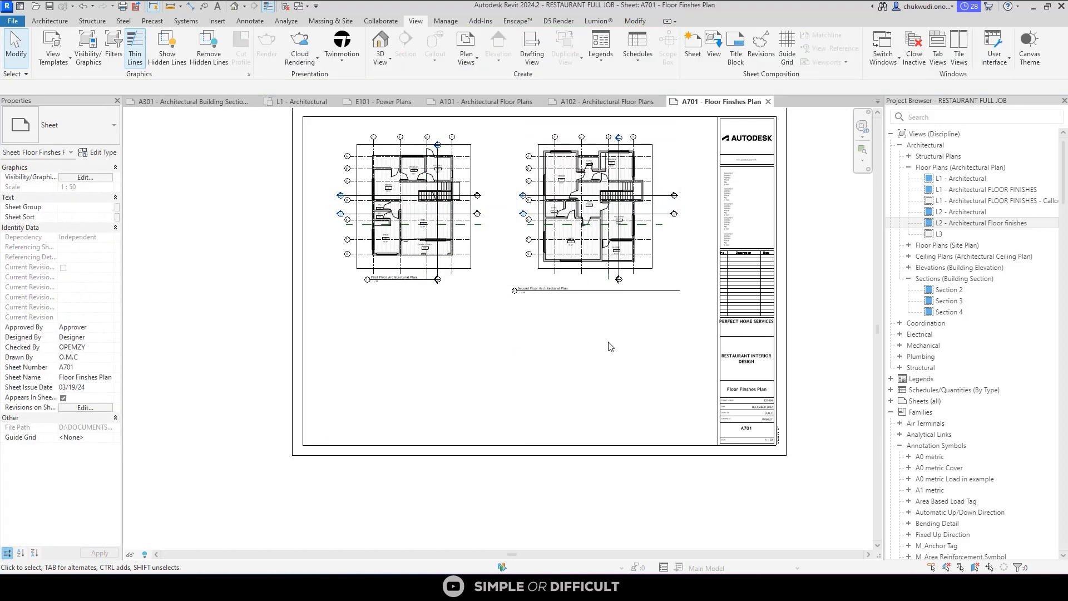
{"action": "left_click_drag", "start_coordinate": [609, 342], "coordinate": [456, 264]}
{"action": "left_click", "coordinate": [258, 284]}
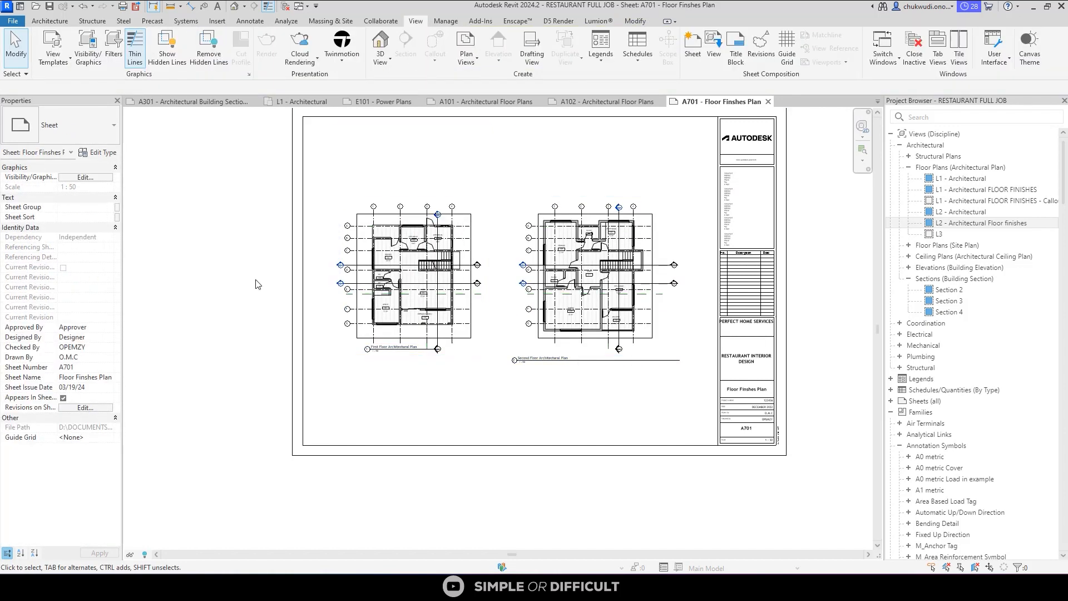
Lower the First Floor Architectural Plan title to line up with the second floor title and extend its title line slightly.
{"action": "scroll", "coordinate": [466, 340], "scroll_direction": "up", "scroll_amount": 2}
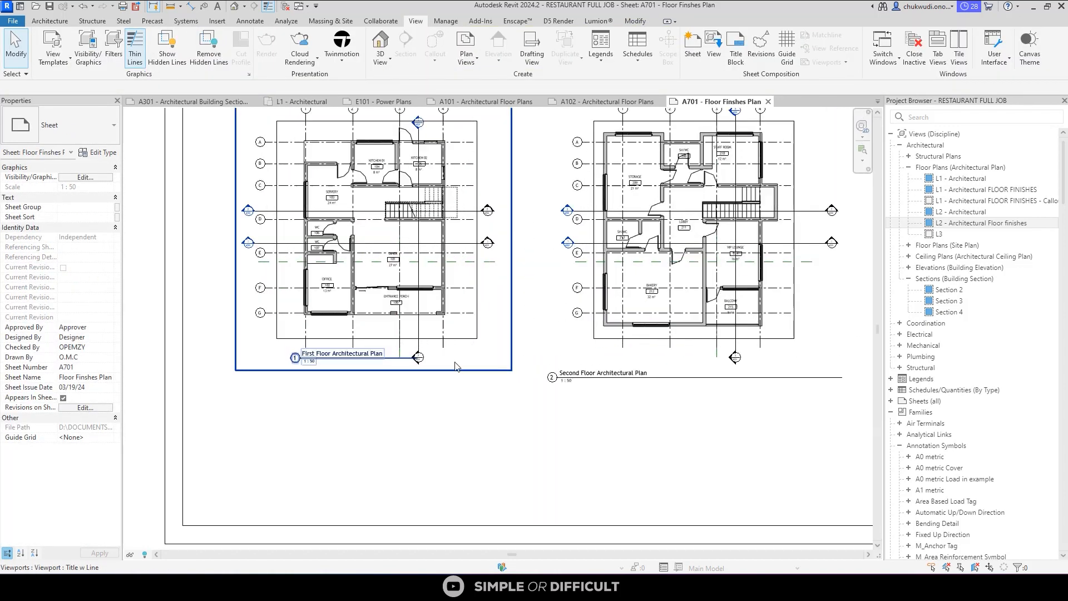
{"action": "left_click", "coordinate": [364, 364]}
{"action": "left_click_drag", "start_coordinate": [365, 364], "coordinate": [364, 383]}
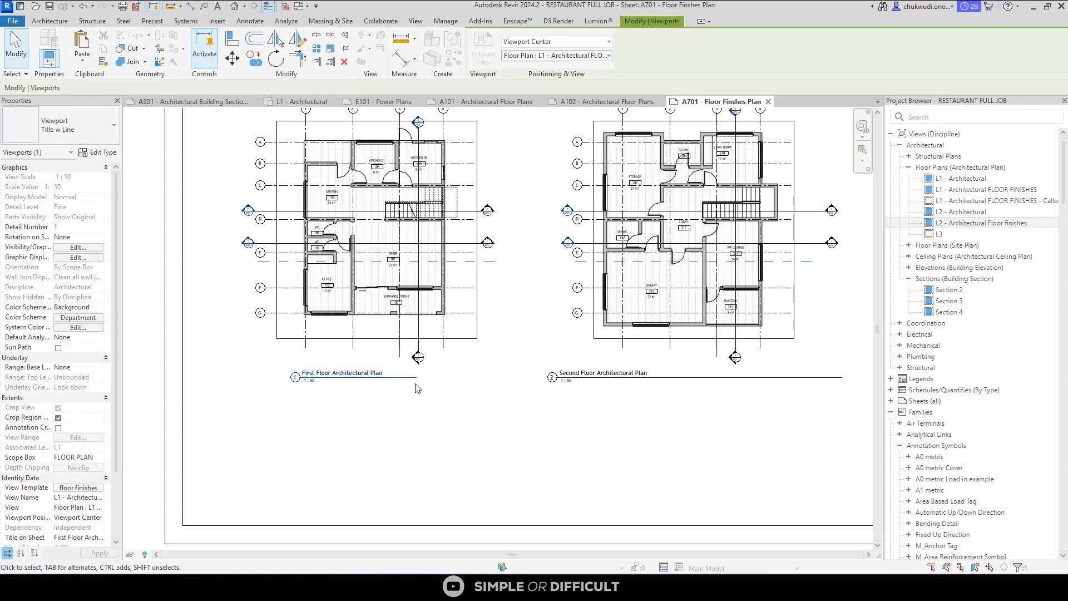
{"action": "key", "text": "Escape"}
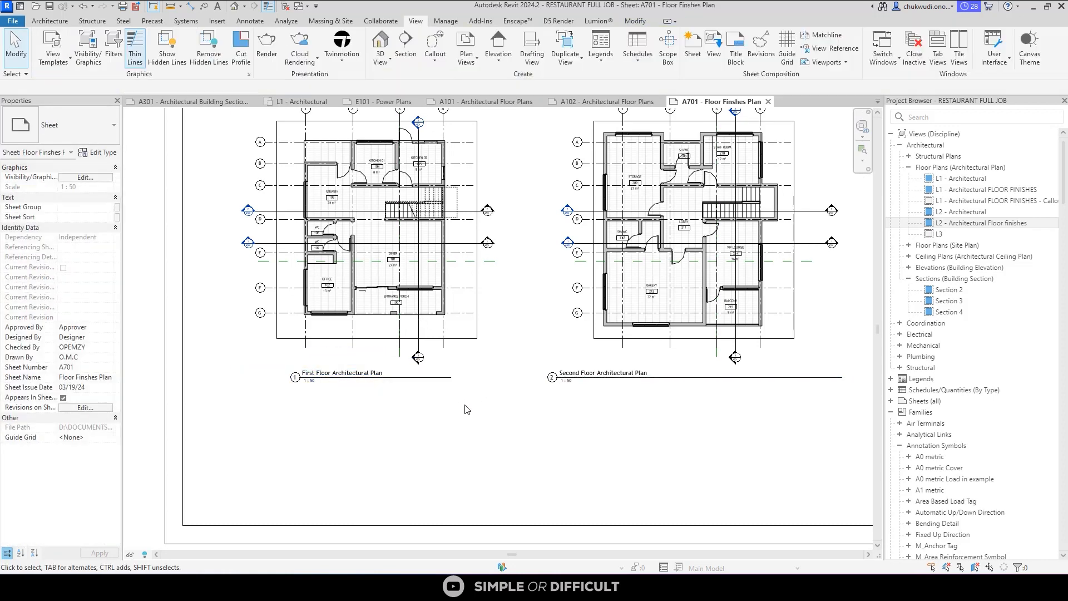
Shorten the title line of the Second Floor Architectural Plan viewport to just past its title text.
{"action": "scroll", "coordinate": [595, 337], "scroll_direction": "down", "scroll_amount": 2}
{"action": "left_click", "coordinate": [595, 336]}
{"action": "scroll", "coordinate": [700, 384], "scroll_direction": "up", "scroll_amount": 2}
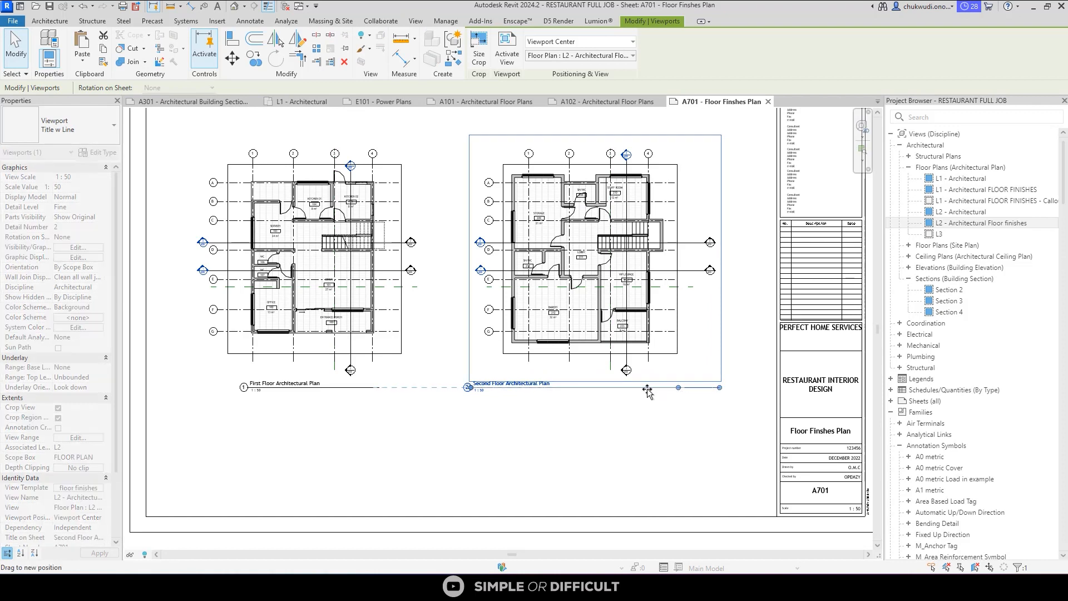
{"action": "left_click_drag", "start_coordinate": [589, 389], "coordinate": [587, 387]}
{"action": "key", "text": "Escape"}
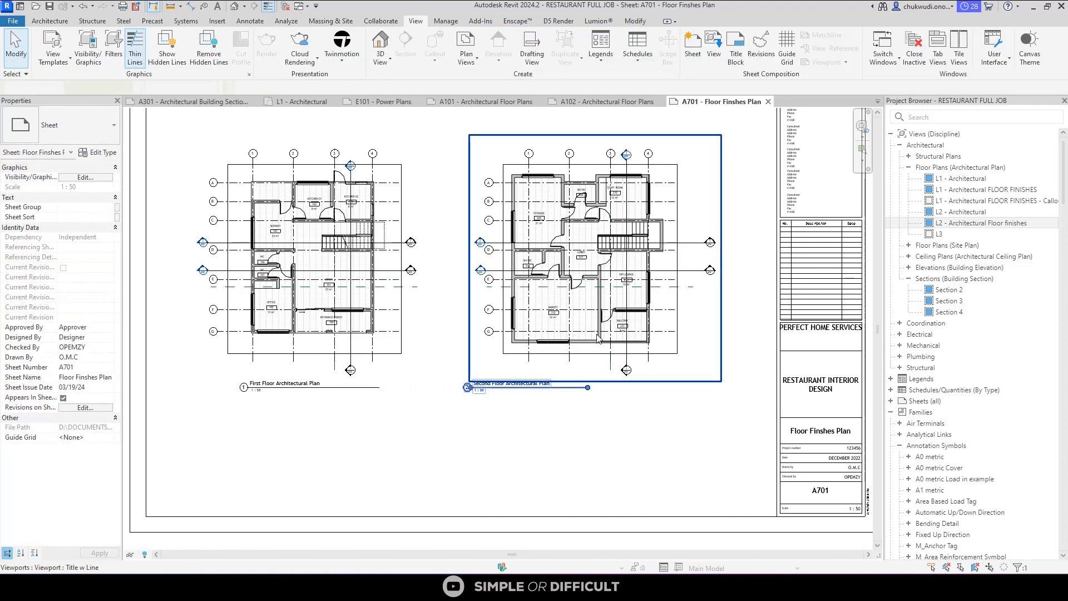
Nudge the second floor plan viewport right, closer to the title block.
{"action": "left_click", "coordinate": [598, 338]}
{"action": "key", "text": "Right"}
{"action": "key", "text": "Right"}
{"action": "key", "text": "Right"}
{"action": "key", "text": "Right"}
{"action": "key", "text": "Right"}
{"action": "key", "text": "Right"}
{"action": "key", "text": "Right"}
{"action": "key", "text": "Right"}
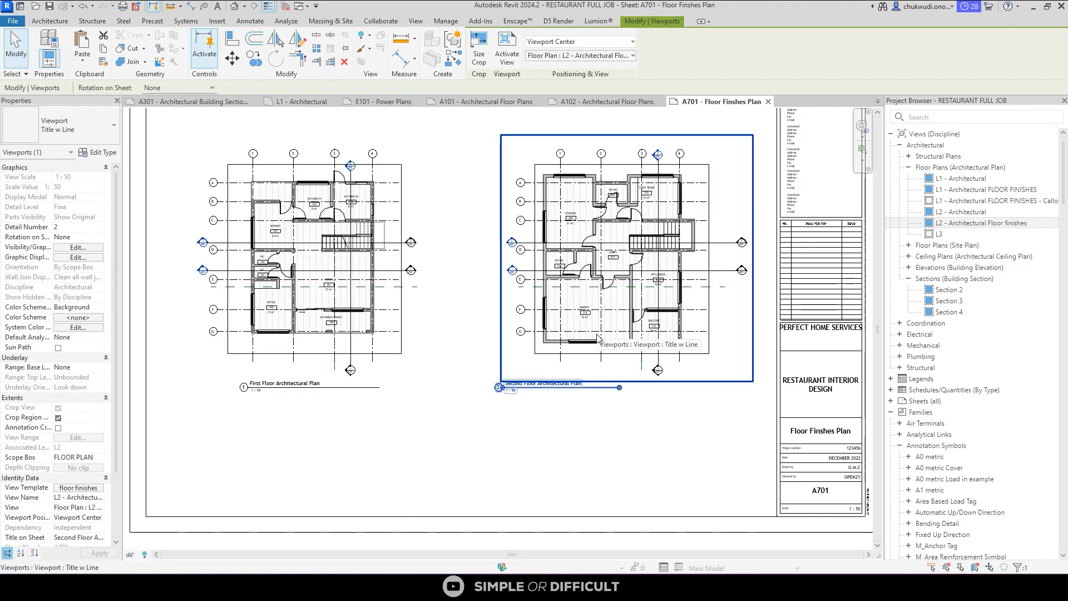
Nudge the second floor plan viewport slightly right toward the title block.
{"action": "left_click", "coordinate": [438, 349]}
{"action": "key", "text": "Escape"}
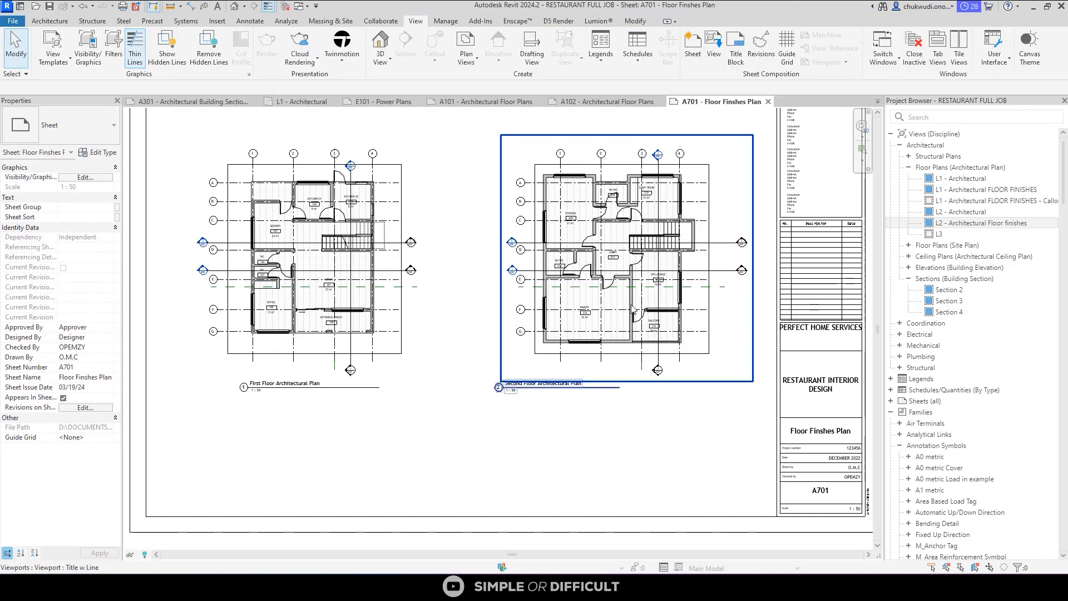
{"action": "left_click", "coordinate": [632, 310]}
{"action": "key", "text": "Right"}
{"action": "key", "text": "Right"}
{"action": "key", "text": "Right"}
{"action": "key", "text": "Right"}
Nudge the first floor plan viewport left toward the sheet's border.
{"action": "left_click", "coordinate": [413, 259]}
{"action": "scroll", "coordinate": [412, 259], "scroll_direction": "down", "scroll_amount": 1}
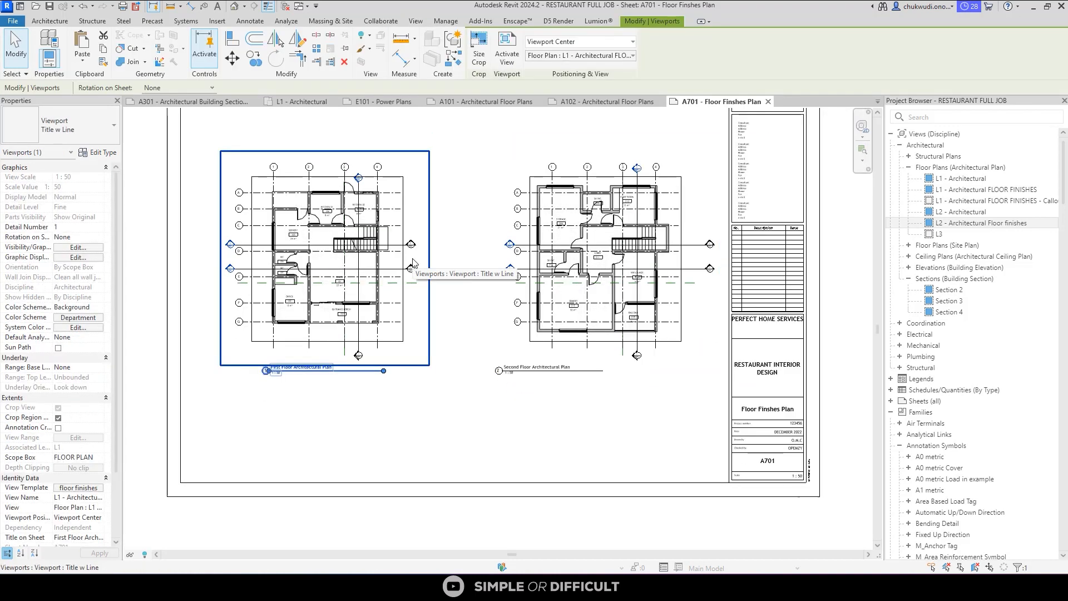
{"action": "key", "text": "Left"}
{"action": "key", "text": "Left"}
{"action": "key", "text": "Left"}
{"action": "key", "text": "Left"}
{"action": "key", "text": "Left"}
{"action": "key", "text": "Left"}
{"action": "key", "text": "Left"}
{"action": "key", "text": "Left"}
{"action": "key", "text": "Left"}
{"action": "key", "text": "Left"}
{"action": "key", "text": "Left"}
{"action": "key", "text": "Left"}
{"action": "key", "text": "Left"}
{"action": "left_click", "coordinate": [465, 351]}
{"action": "scroll", "coordinate": [465, 352], "scroll_direction": "down", "scroll_amount": 3}
{"action": "middle_click_drag", "start_coordinate": [465, 353], "coordinate": [382, 361]}
Nudge the second floor plan viewport further right until its boundary sits just beside the title block.
{"action": "left_click", "coordinate": [476, 320]}
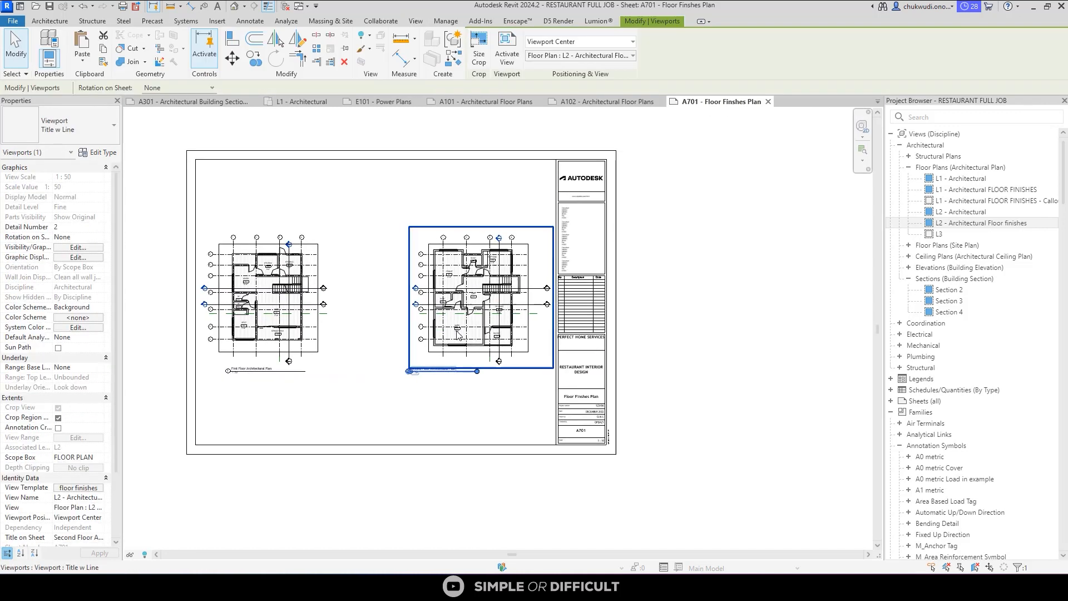
{"action": "key", "text": "Right"}
{"action": "key", "text": "Right"}
{"action": "key", "text": "Right"}
{"action": "key", "text": "Right"}
{"action": "scroll", "coordinate": [478, 318], "scroll_direction": "up", "scroll_amount": 2}
{"action": "double_click", "coordinate": [497, 286]}
{"action": "scroll", "coordinate": [496, 287], "scroll_direction": "up", "scroll_amount": 5}
{"action": "left_click", "coordinate": [569, 359]}
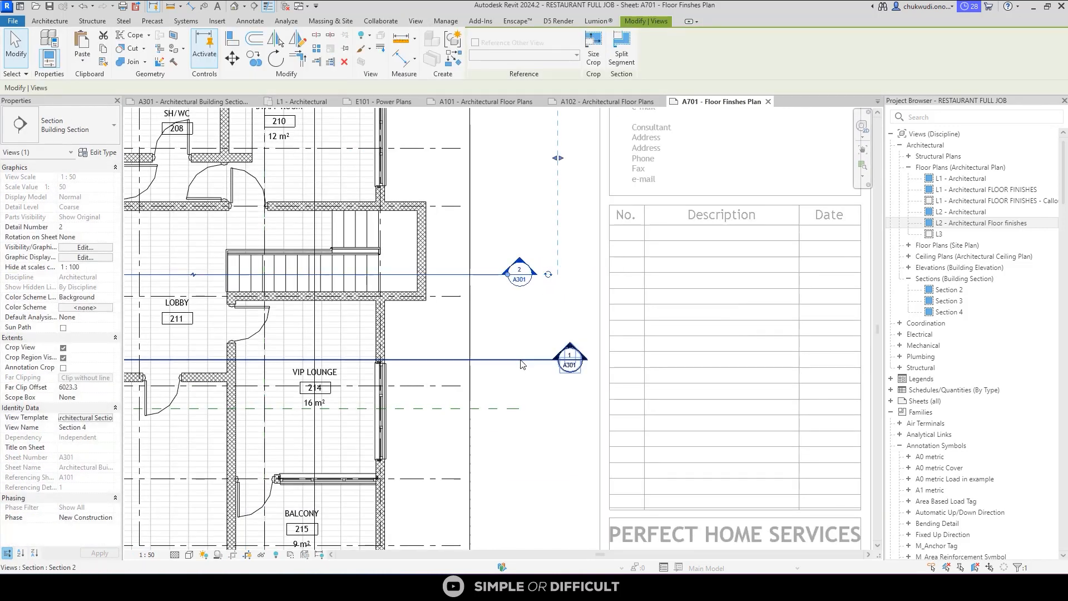
{"action": "scroll", "coordinate": [503, 271], "scroll_direction": "down", "scroll_amount": 8}
{"action": "double_click", "coordinate": [391, 501]}
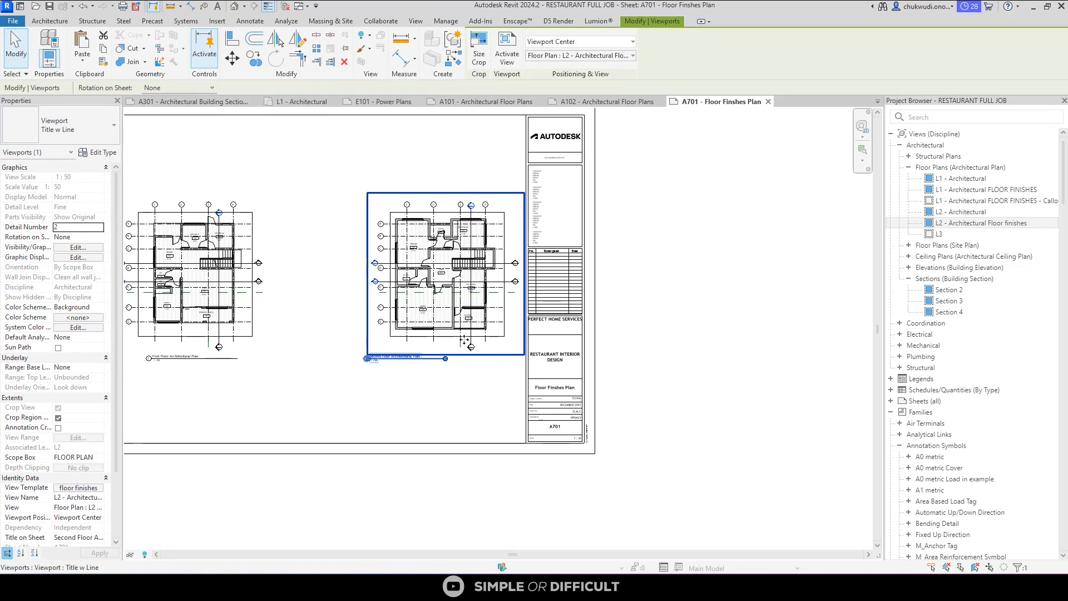
{"action": "scroll", "coordinate": [392, 373], "scroll_direction": "up", "scroll_amount": 3}
{"action": "scroll", "coordinate": [392, 374], "scroll_direction": "up", "scroll_amount": 2}
{"action": "scroll", "coordinate": [459, 368], "scroll_direction": "down", "scroll_amount": 5}
{"action": "left_click", "coordinate": [351, 364]}
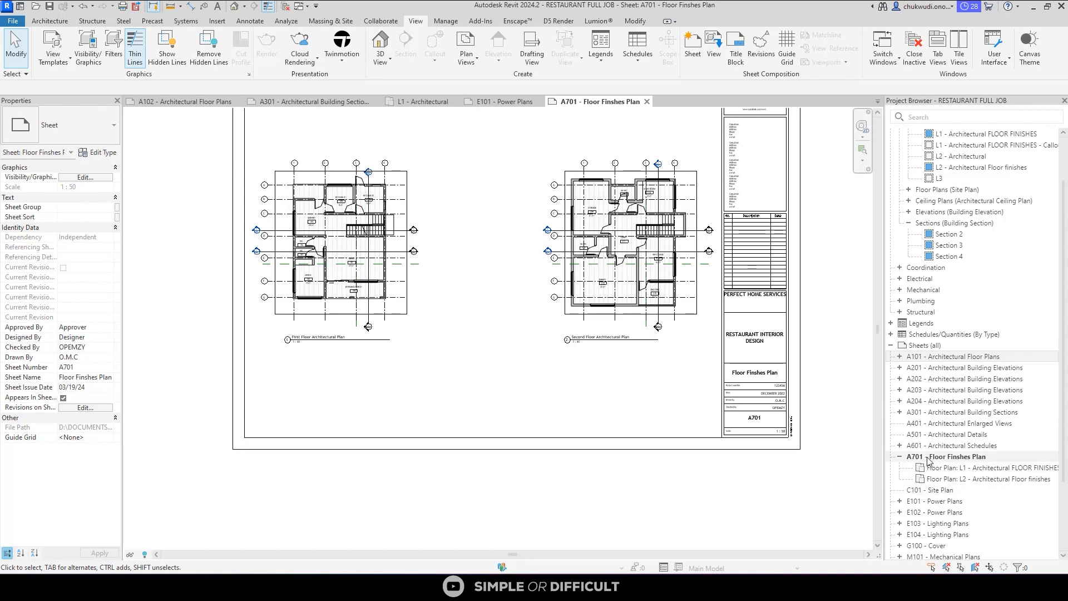
Duplicate sheet A701 - Floor Finshes Plan together with its views, using the Duplicate with Detailing option.
{"action": "scroll", "coordinate": [640, 358], "scroll_direction": "down", "scroll_amount": 2}
{"action": "middle_click_drag", "start_coordinate": [632, 389], "coordinate": [650, 409]}
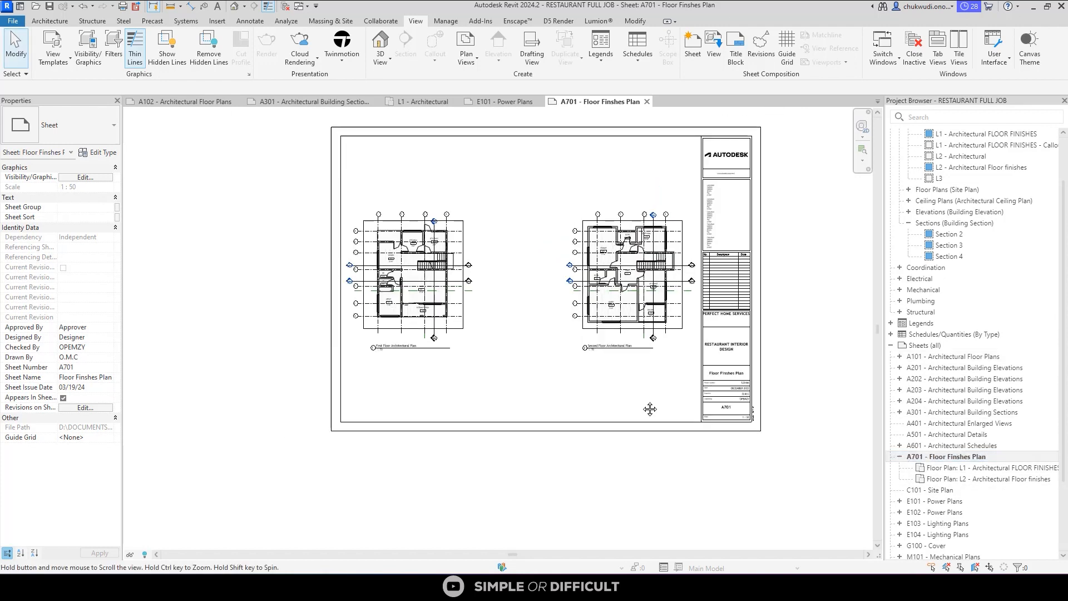
{"action": "scroll", "coordinate": [645, 254], "scroll_direction": "up", "scroll_amount": 2}
{"action": "right_click", "coordinate": [972, 460]}
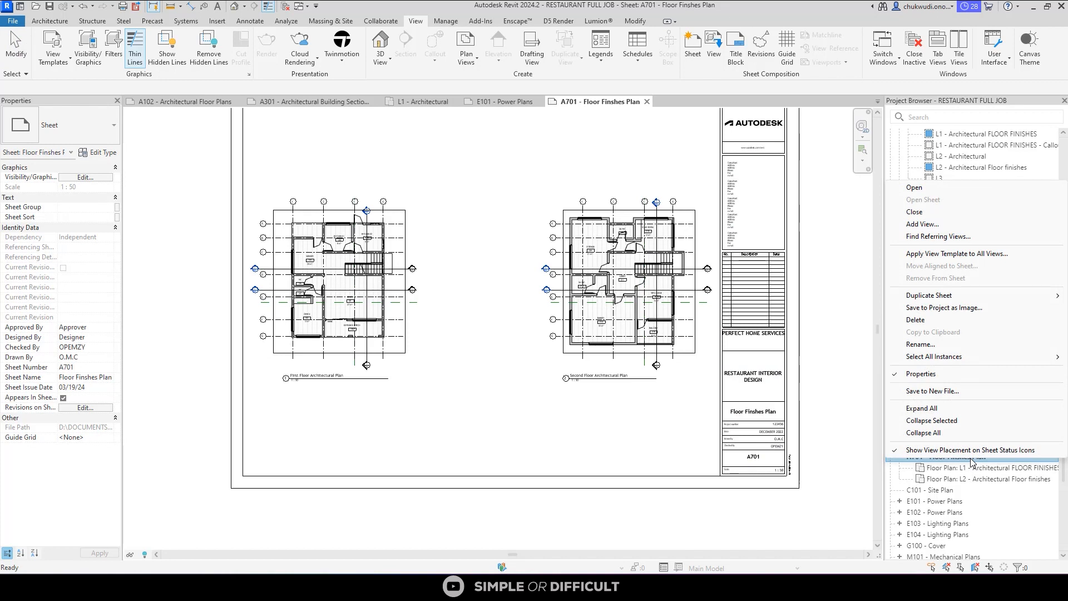
{"action": "mouse_move", "coordinate": [958, 299]}
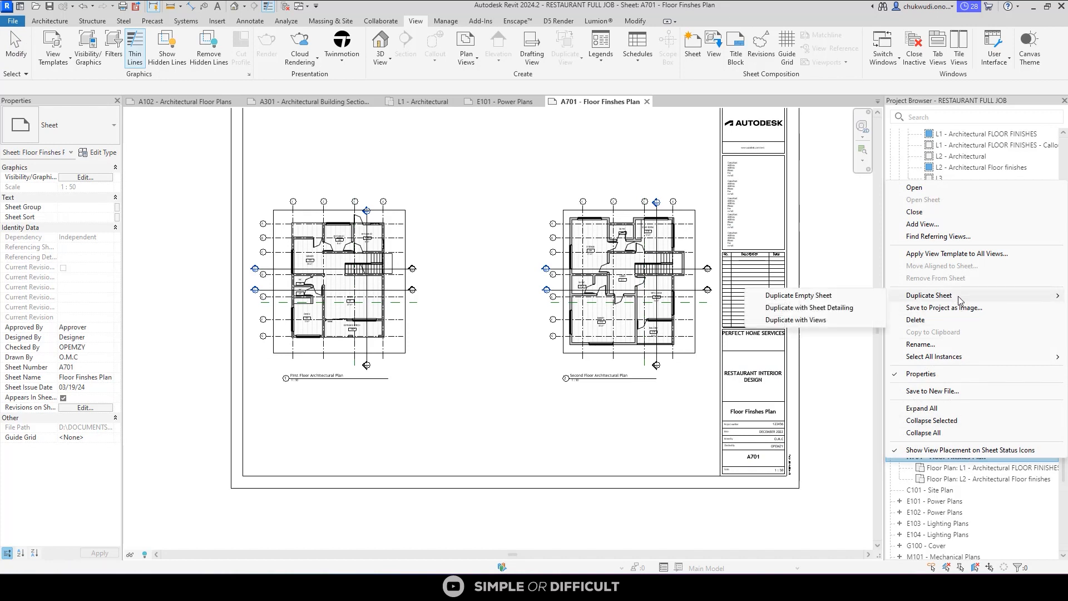
{"action": "left_click", "coordinate": [826, 320]}
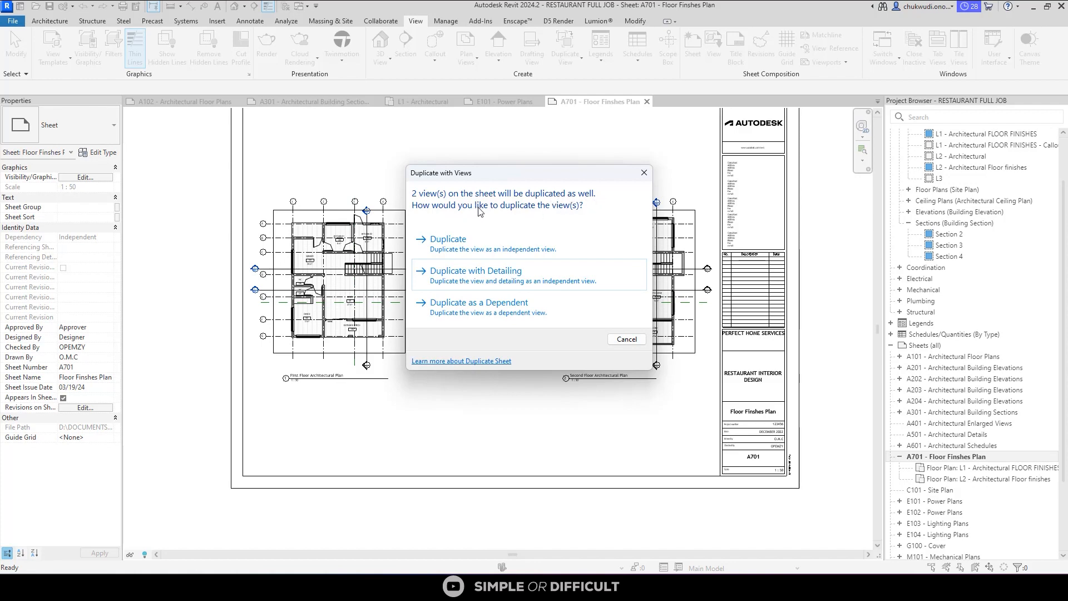
{"action": "left_click", "coordinate": [505, 275]}
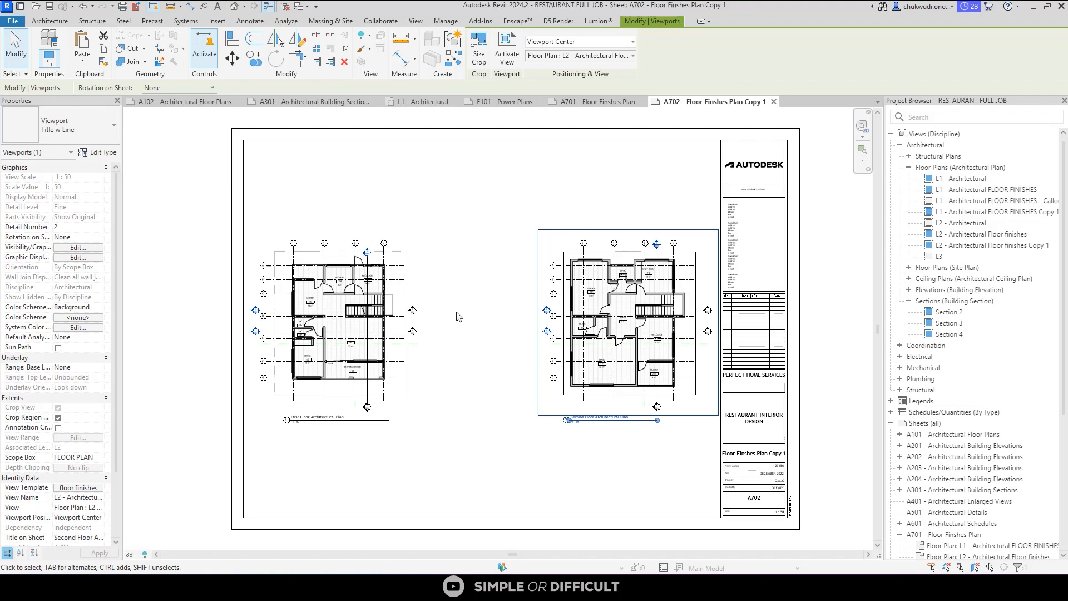
Assign the Dimension Plan view template to both floor plan viewports on the duplicated sheet A702.
{"action": "scroll", "coordinate": [537, 253], "scroll_direction": "down", "scroll_amount": 3}
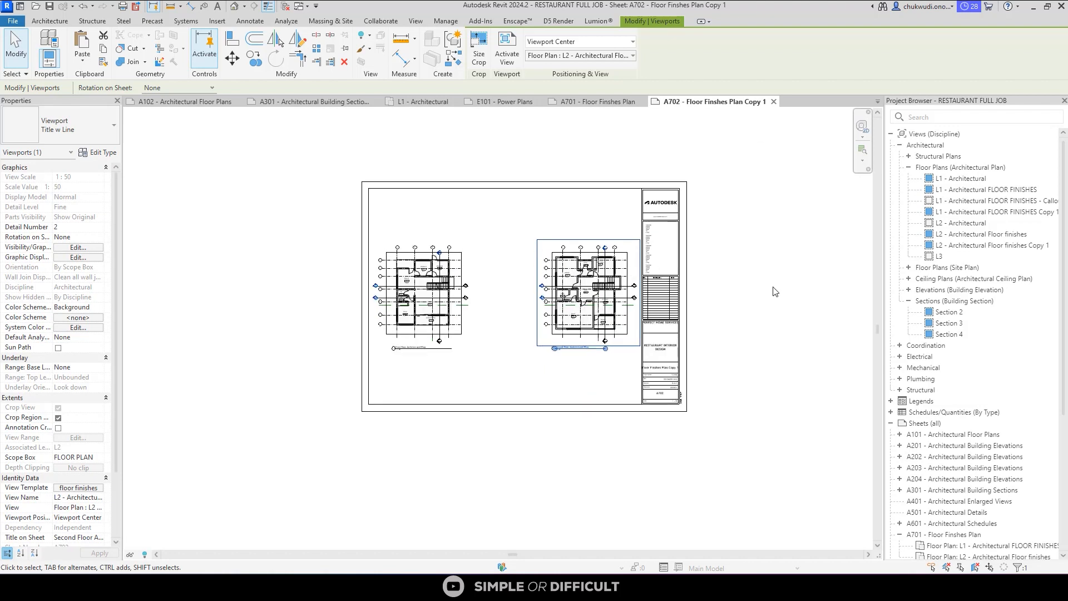
{"action": "scroll", "coordinate": [774, 292], "scroll_direction": "up", "scroll_amount": 2}
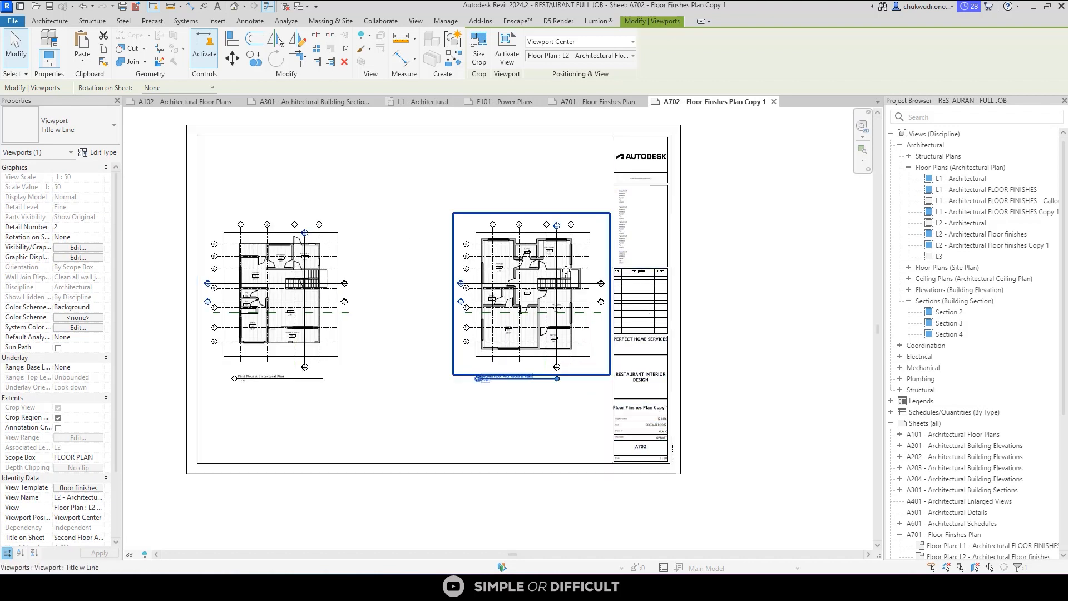
{"action": "scroll", "coordinate": [584, 267], "scroll_direction": "up", "scroll_amount": 4}
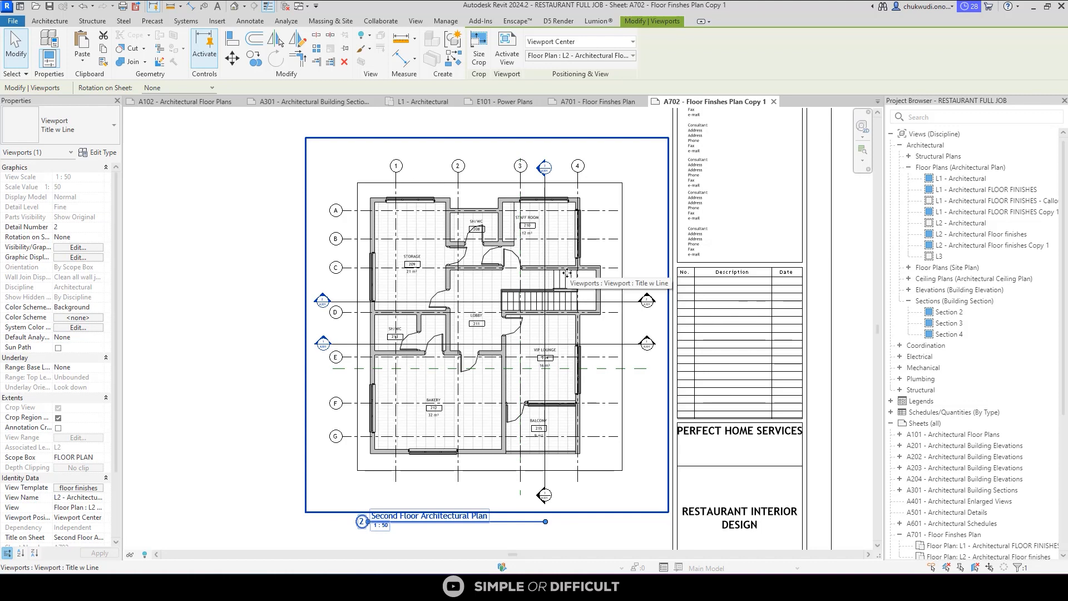
{"action": "scroll", "coordinate": [568, 277], "scroll_direction": "down", "scroll_amount": 3}
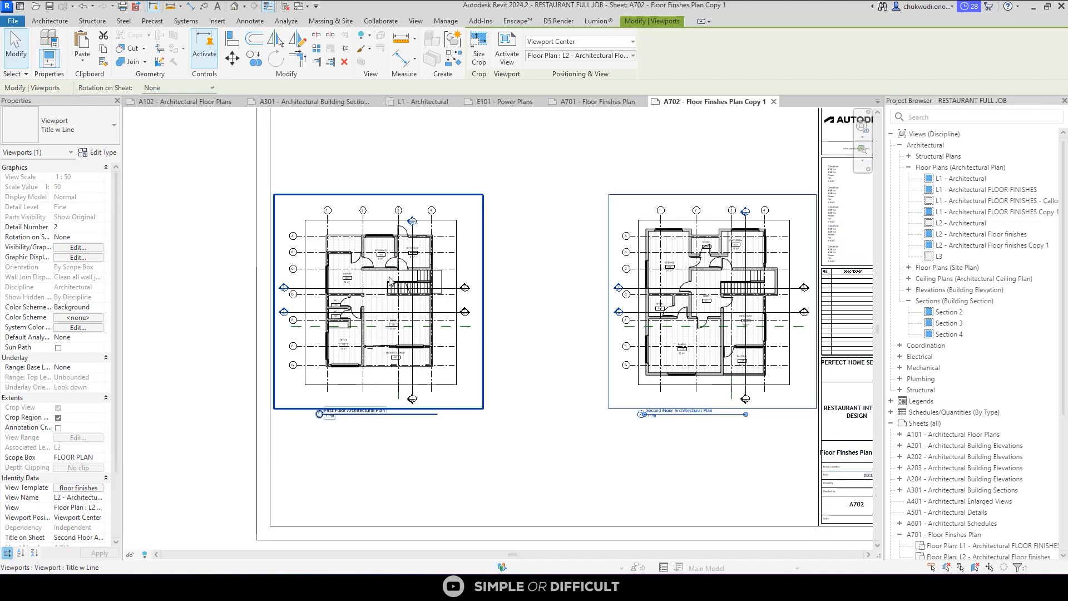
{"action": "scroll", "coordinate": [408, 253], "scroll_direction": "down", "scroll_amount": 3}
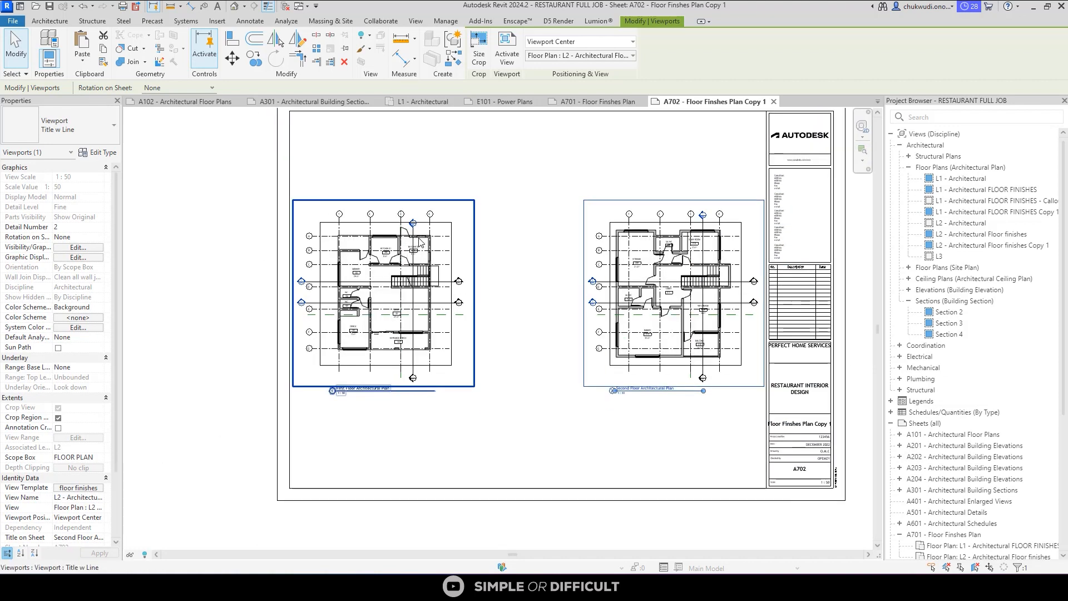
{"action": "left_click", "coordinate": [409, 251], "text": "ctrl"}
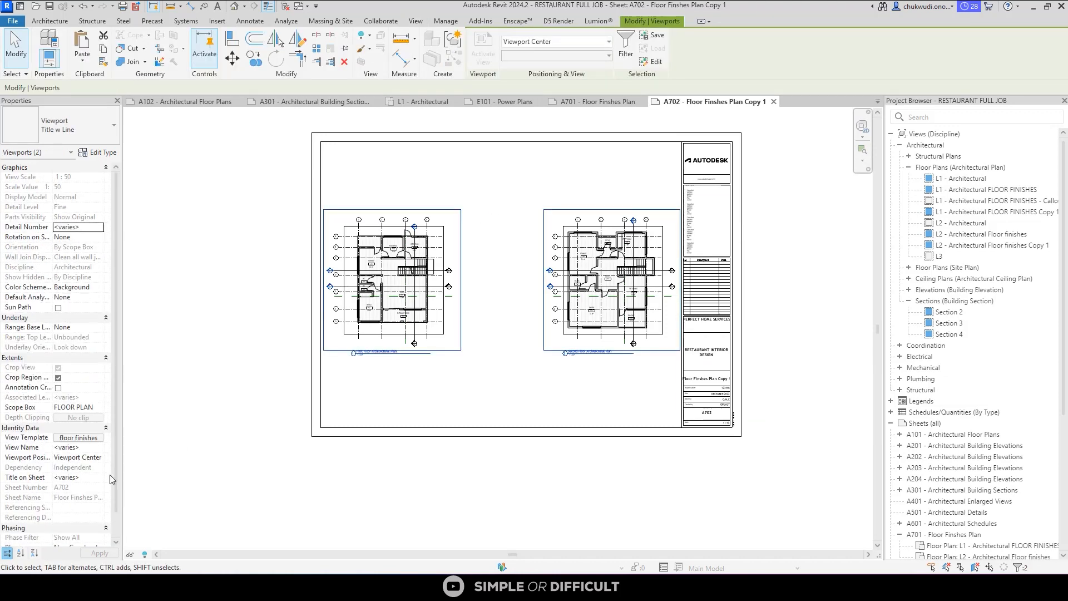
{"action": "left_click", "coordinate": [78, 438]}
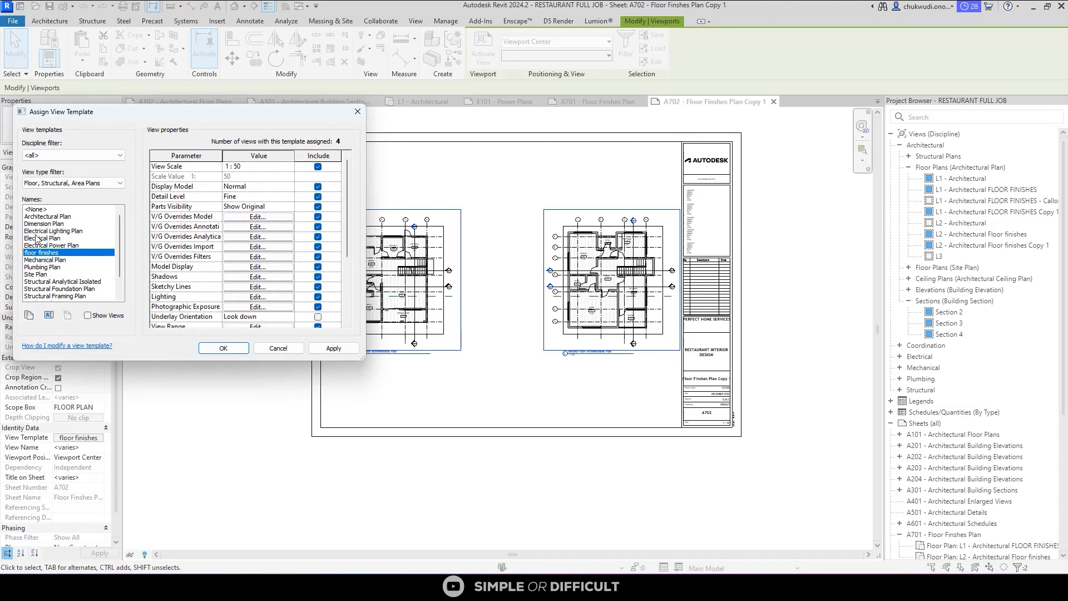
{"action": "left_click", "coordinate": [46, 223]}
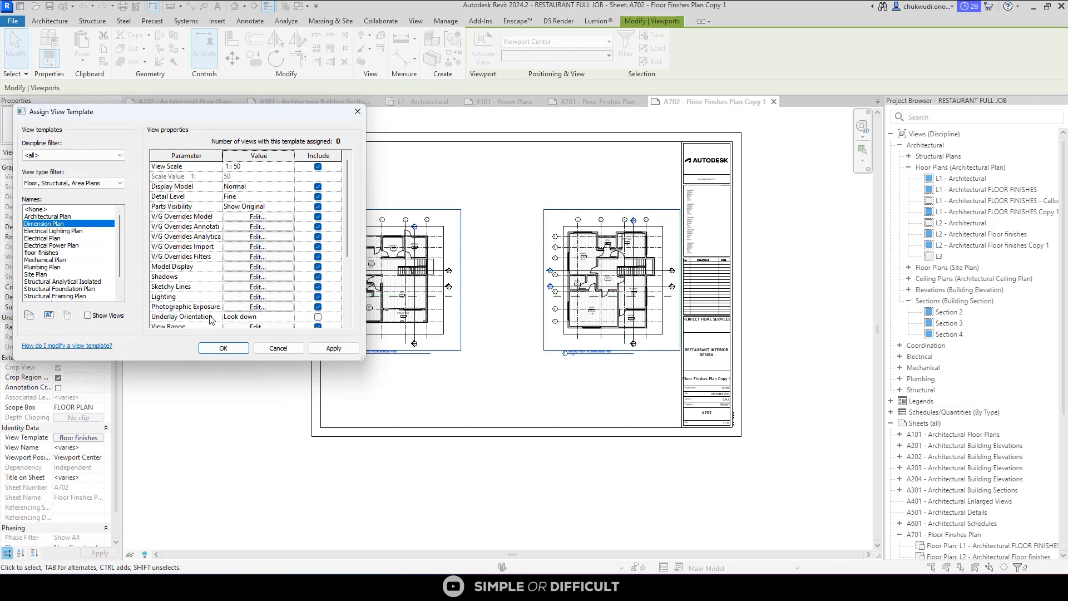
{"action": "left_click", "coordinate": [222, 348]}
{"action": "left_click", "coordinate": [221, 373]}
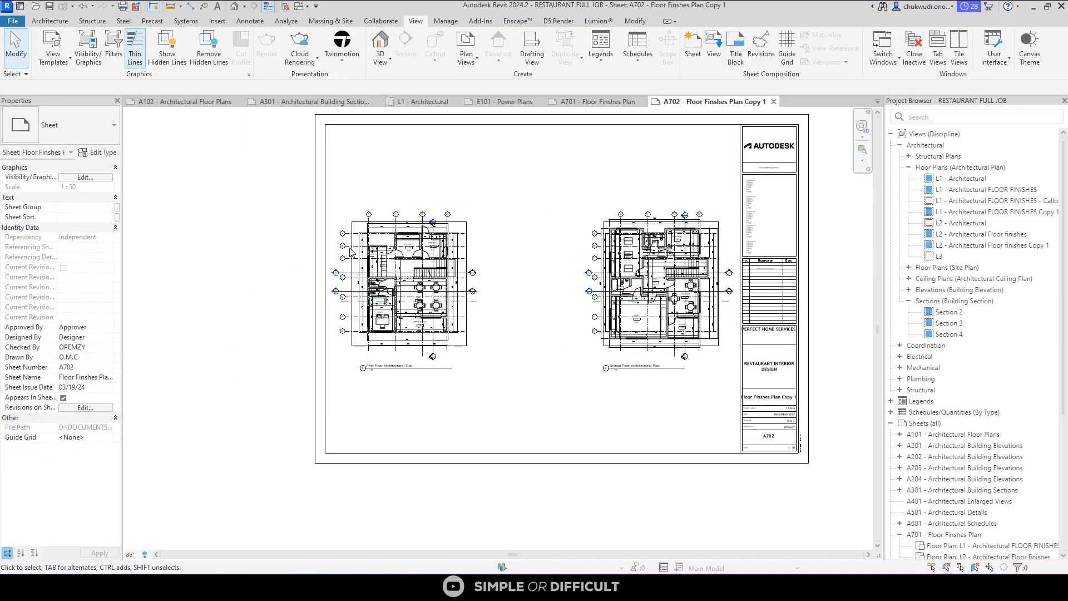
Examine the dimensions and furniture shown in the plans on sheet A702 and compare them with the floor finishes plans on sheet A701.
{"action": "scroll", "coordinate": [400, 256], "scroll_direction": "up", "scroll_amount": 4}
{"action": "scroll", "coordinate": [400, 255], "scroll_direction": "up", "scroll_amount": 3}
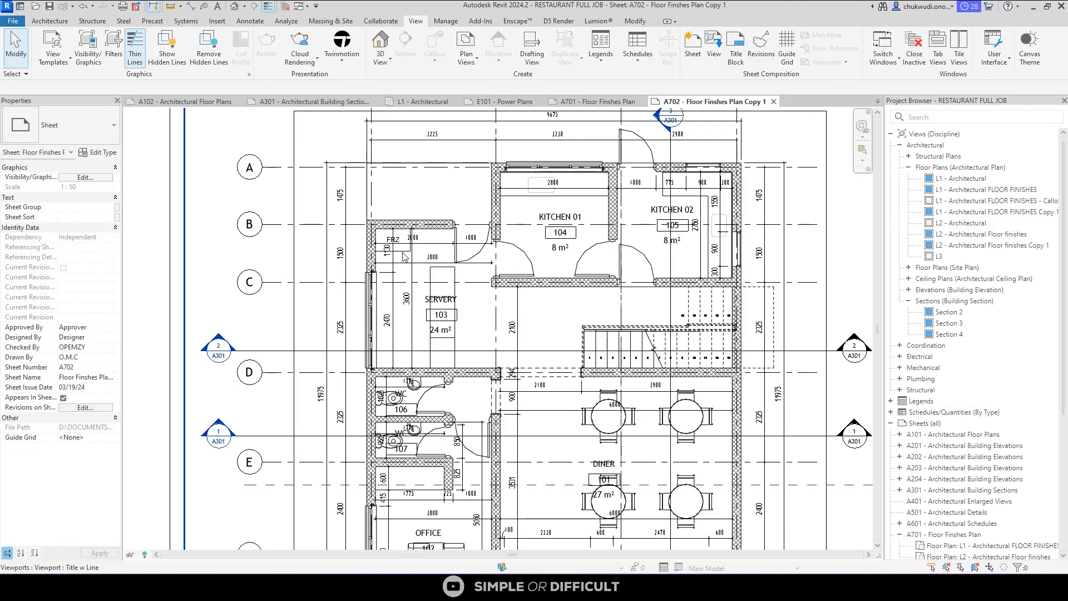
{"action": "scroll", "coordinate": [531, 323], "scroll_direction": "down", "scroll_amount": 3}
{"action": "scroll", "coordinate": [532, 323], "scroll_direction": "up", "scroll_amount": 4}
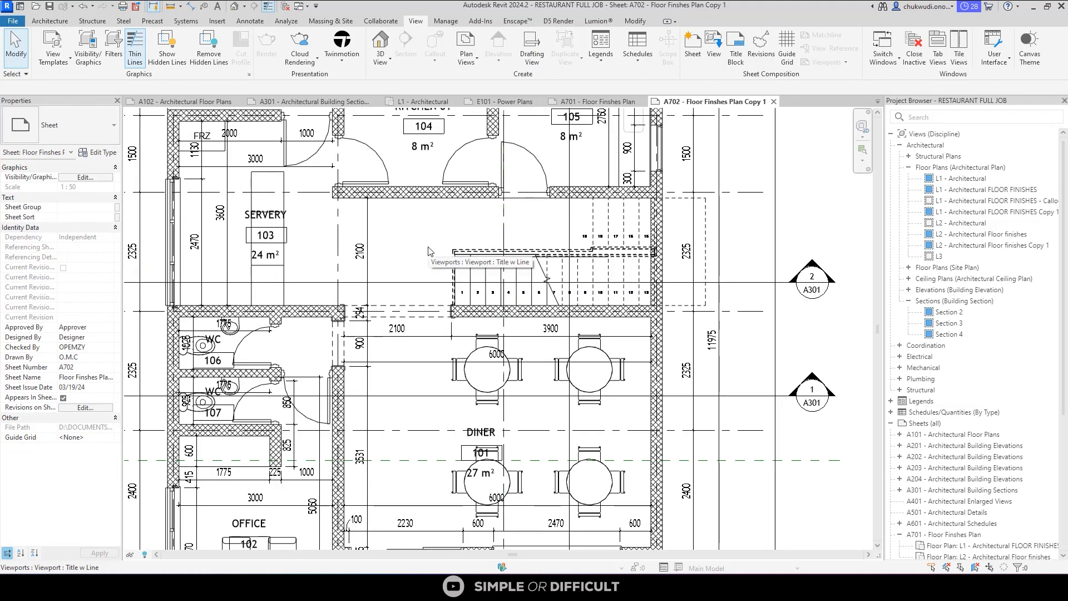
{"action": "scroll", "coordinate": [428, 250], "scroll_direction": "down", "scroll_amount": 2}
{"action": "scroll", "coordinate": [429, 250], "scroll_direction": "down", "scroll_amount": 5}
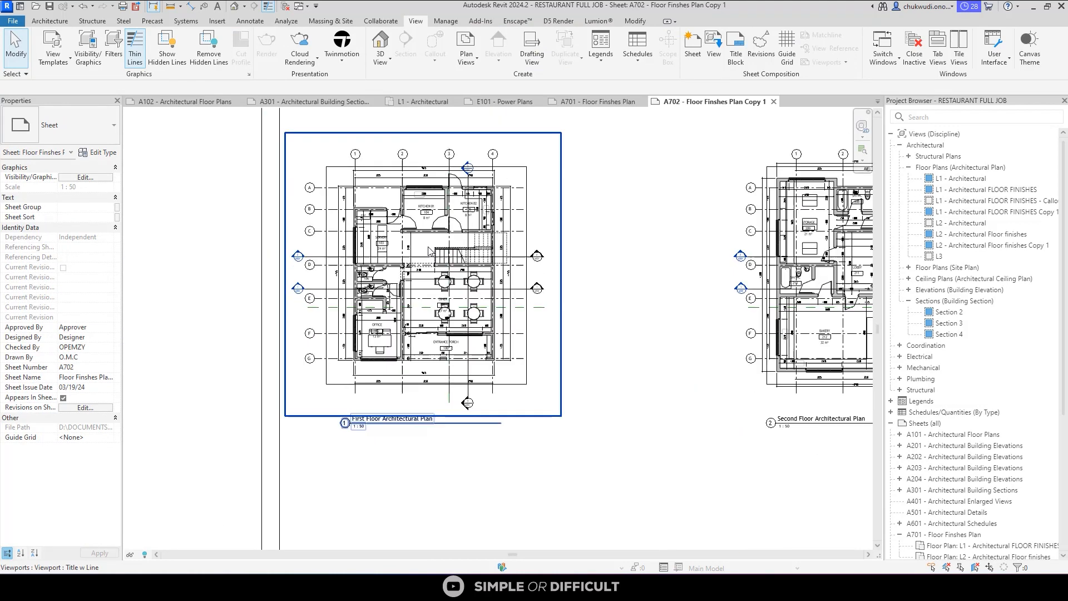
{"action": "scroll", "coordinate": [1000, 499], "scroll_direction": "down", "scroll_amount": 6}
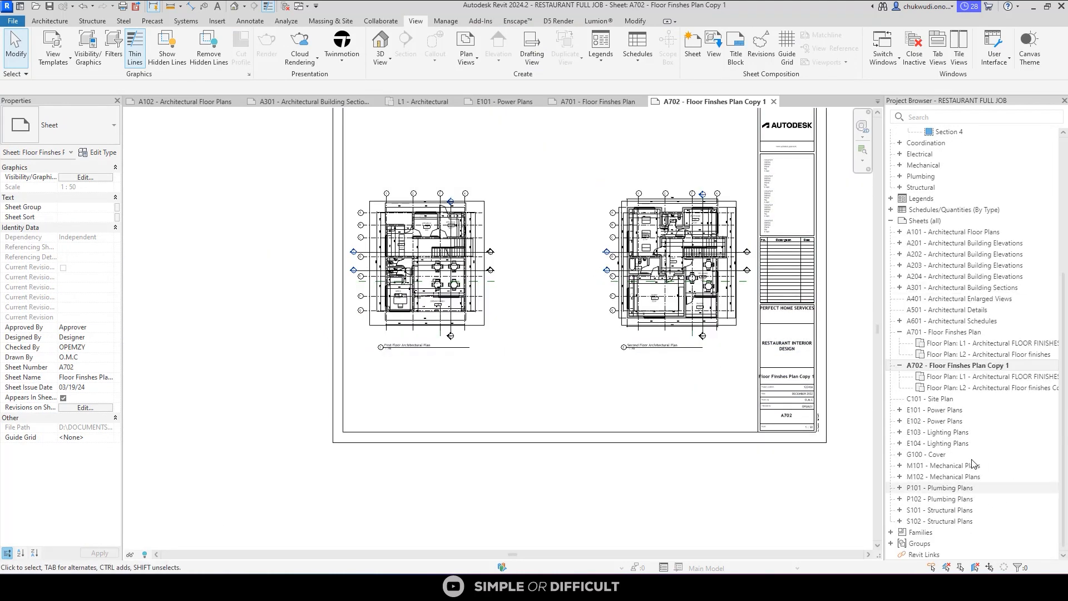
{"action": "double_click", "coordinate": [894, 333]}
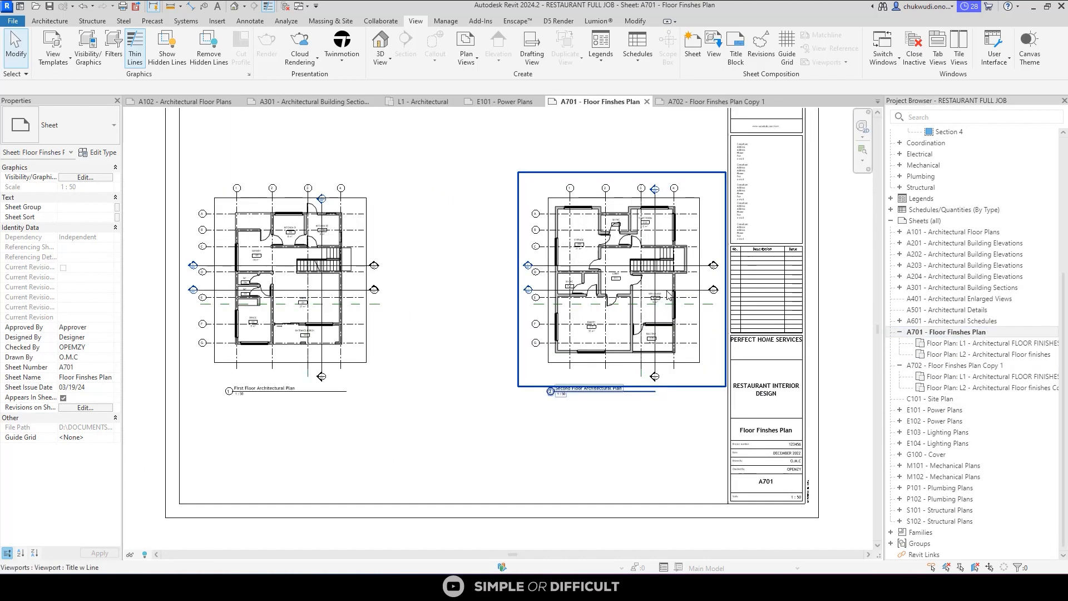
{"action": "scroll", "coordinate": [626, 278], "scroll_direction": "up", "scroll_amount": 5}
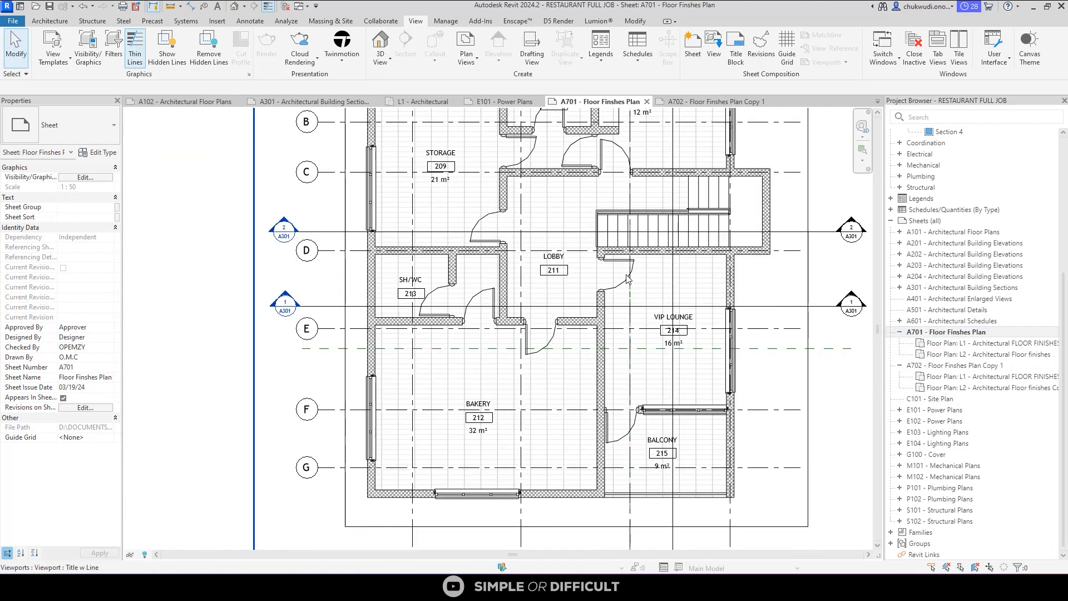
{"action": "double_click", "coordinate": [934, 366]}
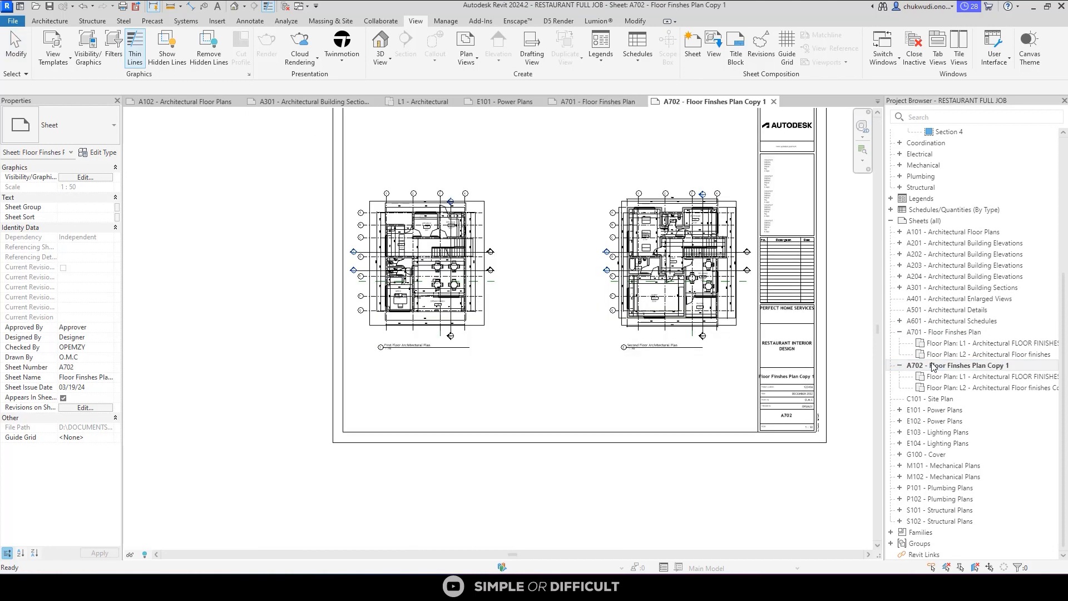
{"action": "scroll", "coordinate": [707, 278], "scroll_direction": "up", "scroll_amount": 5}
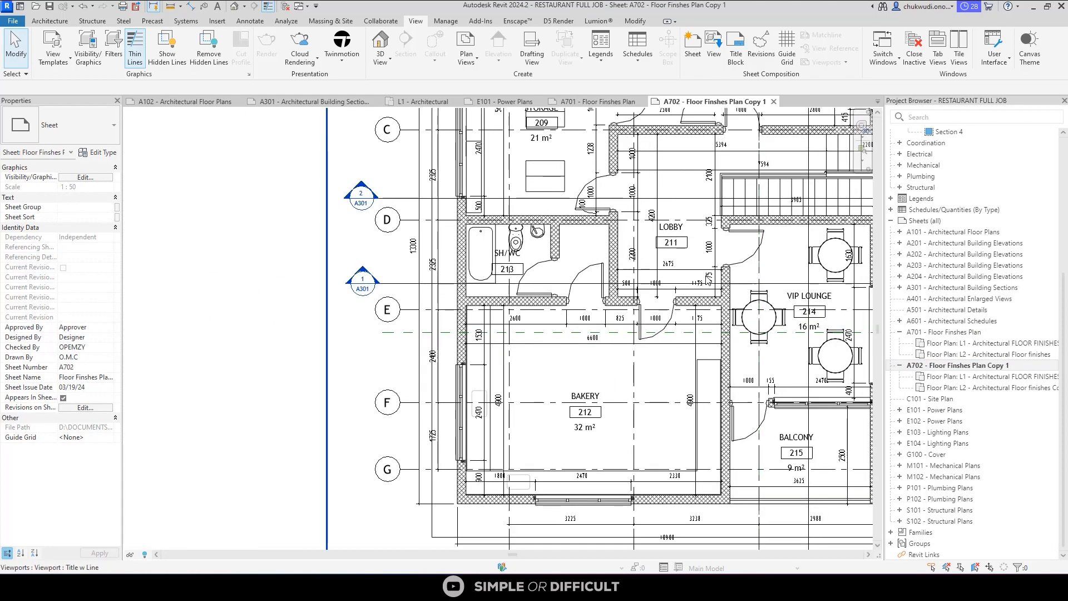
Rename sheet A702 as DIMENSION PLANS, keeping its sheet number.
{"action": "left_click", "coordinate": [949, 366]}
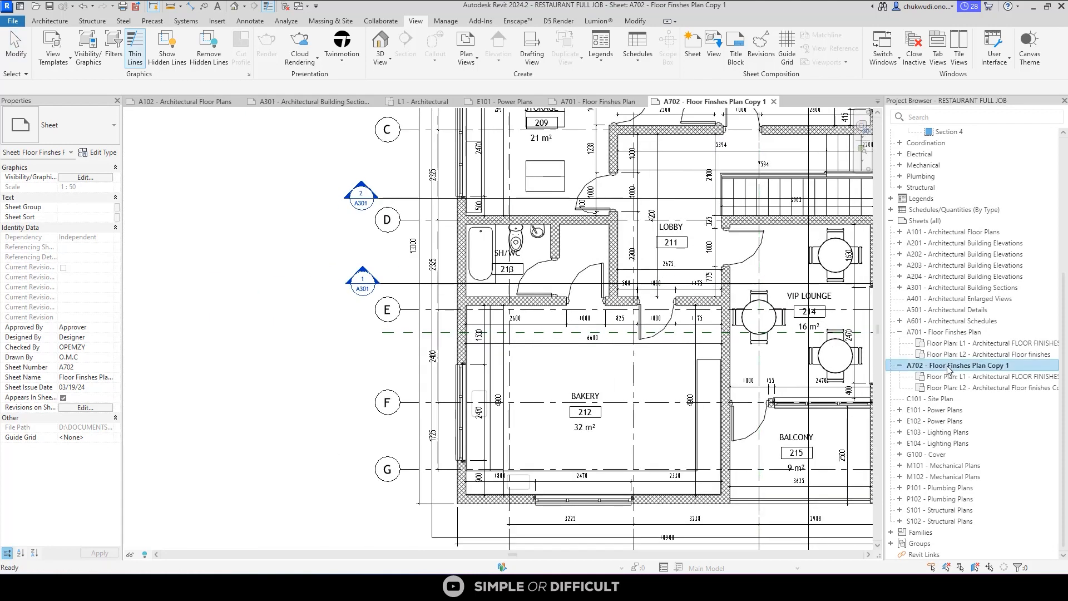
{"action": "right_click", "coordinate": [949, 370]}
{"action": "left_click", "coordinate": [949, 256]}
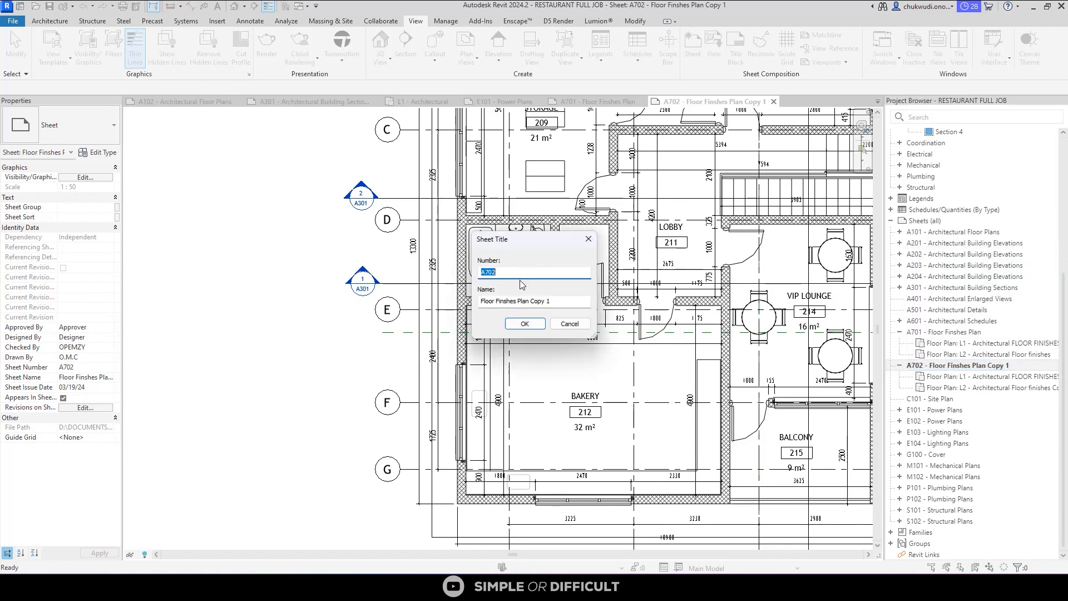
{"action": "left_click_drag", "start_coordinate": [564, 301], "coordinate": [476, 305]}
{"action": "type", "text": "DIMENSION PLANS"}
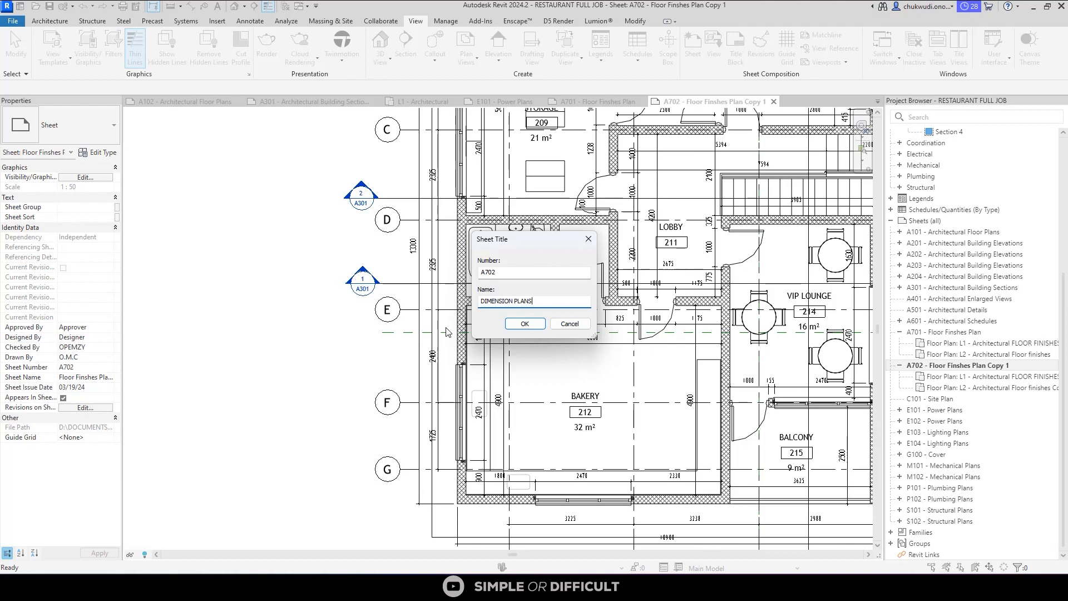
{"action": "left_click", "coordinate": [525, 323]}
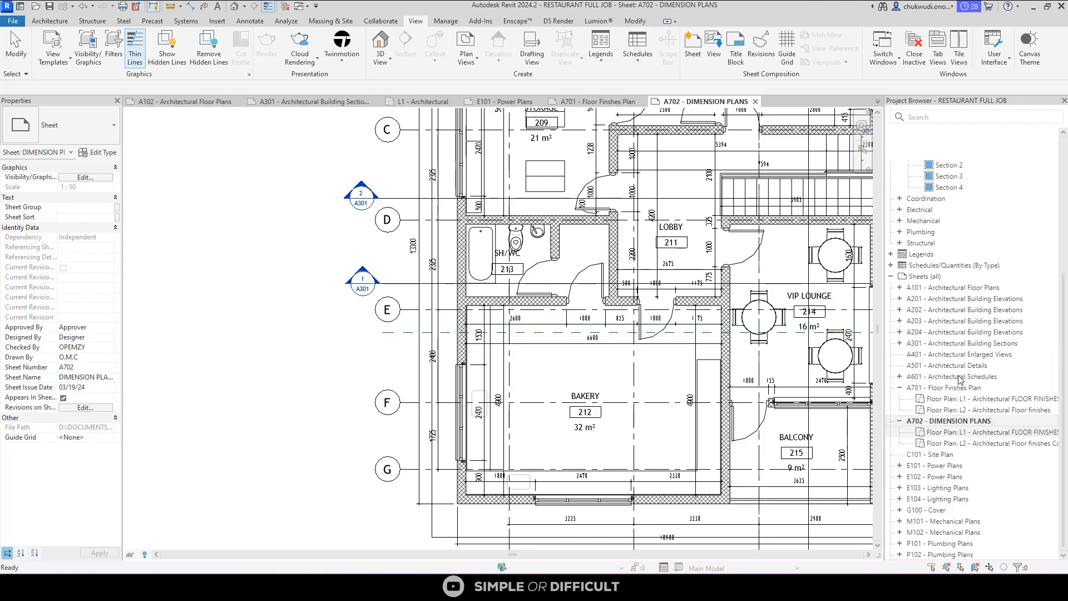
Rename the duplicated first floor view L1 - Architectural FLOOR FINISHES Copy 1 as L1 - Architectural DIMENSION PLAN.
{"action": "scroll", "coordinate": [959, 379], "scroll_direction": "up", "scroll_amount": 5}
{"action": "right_click", "coordinate": [982, 212]}
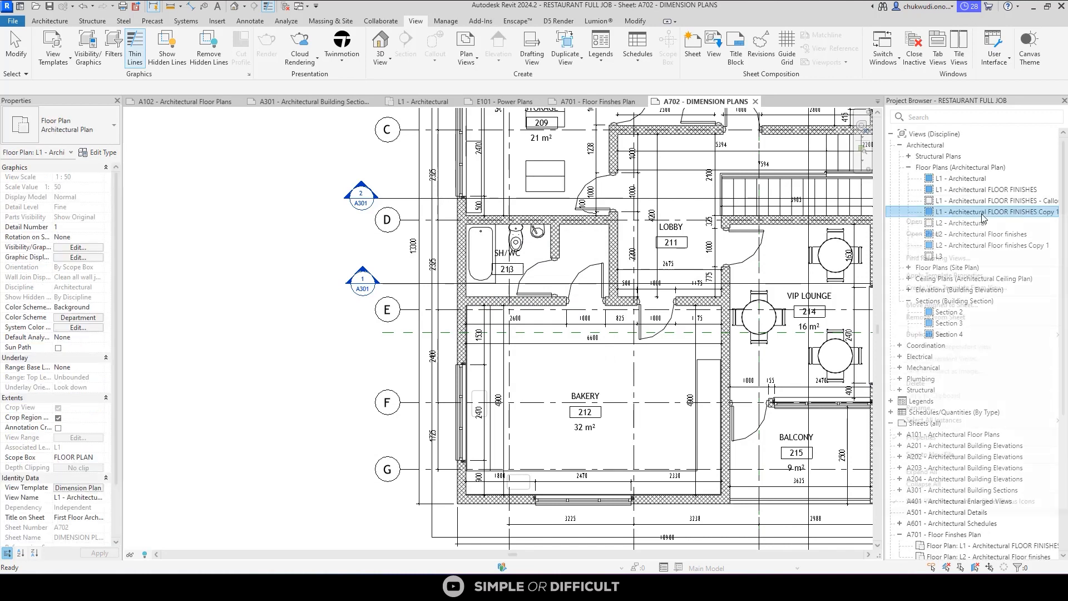
{"action": "key", "text": "Escape"}
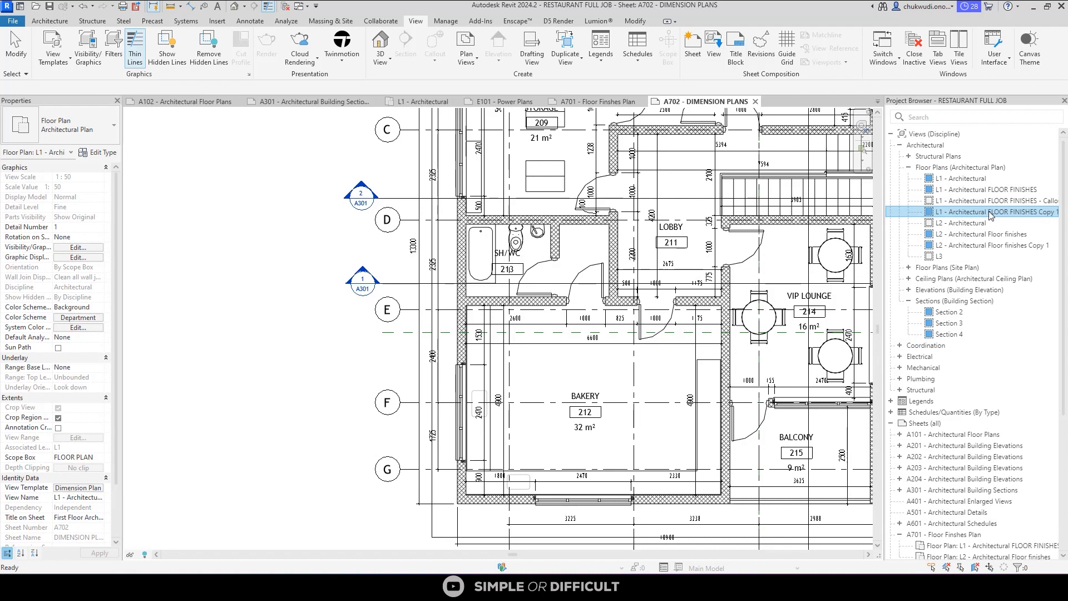
{"action": "left_click", "coordinate": [990, 212]}
{"action": "left_click", "coordinate": [77, 504]}
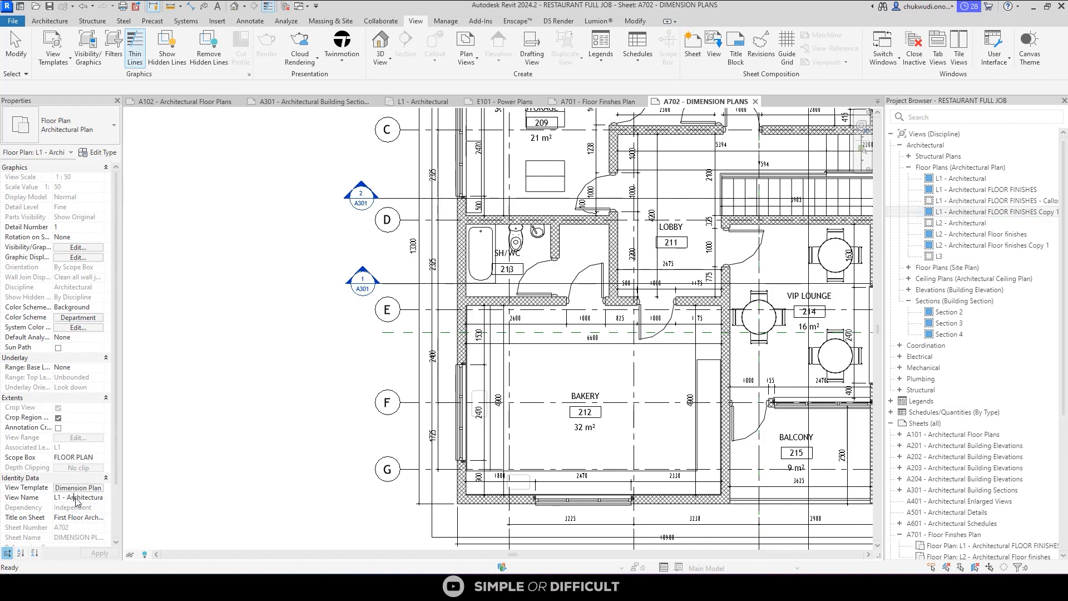
{"action": "left_click", "coordinate": [77, 499]}
{"action": "key", "text": "End"}
{"action": "key", "text": "BackSpace"}
{"action": "key", "text": "BackSpace"}
{"action": "key", "text": "BackSpace"}
{"action": "key", "text": "BackSpace"}
{"action": "key", "text": "BackSpace"}
{"action": "key", "text": "BackSpace"}
{"action": "type", "text": "PLAN"}
Copy the DIMENSION PLAN ending of the first floor view's new name for reuse and commit the rename.
{"action": "key", "text": "shift+Left"}
{"action": "key", "text": "shift+Left"}
{"action": "key", "text": "shift+Left"}
{"action": "key", "text": "shift+Left"}
{"action": "key", "text": "shift+Left"}
{"action": "key", "text": "shift+Left"}
{"action": "key", "text": "shift+Left"}
{"action": "key", "text": "shift+Left"}
{"action": "key", "text": "shift+Left"}
{"action": "key", "text": "shift+Left"}
{"action": "key", "text": "shift+Left"}
{"action": "key", "text": "shift+Left"}
{"action": "key", "text": "shift+Left"}
{"action": "key", "text": "ctrl+c"}
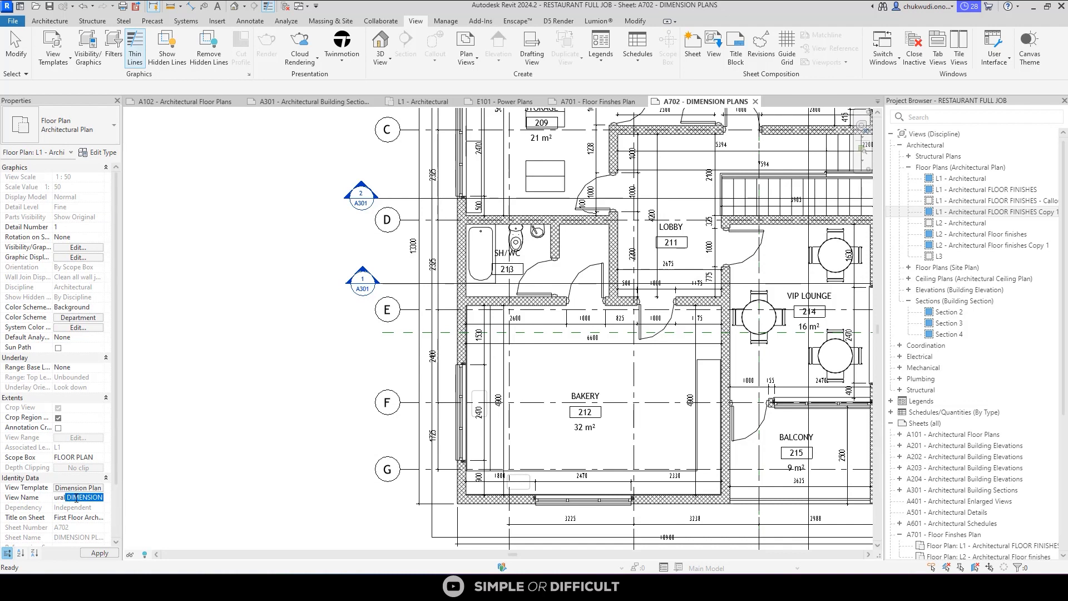
{"action": "left_click", "coordinate": [172, 282]}
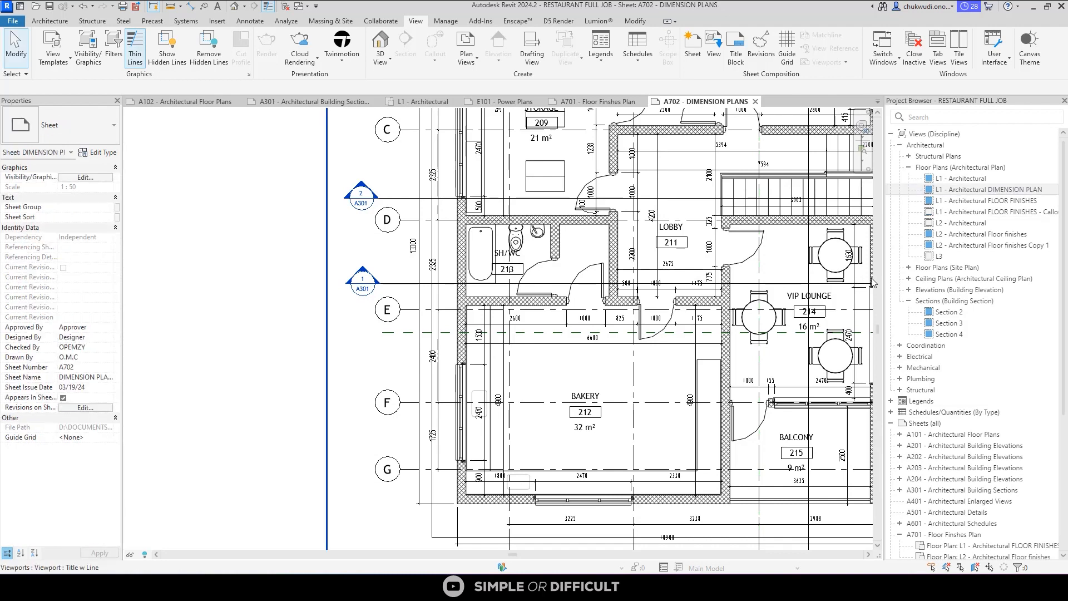
Rename the view L2 - Architectural Floor finishes Copy 1 as L2 - Architectural Floor DIMENSION PLAN, pasting the copied ending.
{"action": "left_click", "coordinate": [1000, 248]}
{"action": "left_click", "coordinate": [1001, 249]}
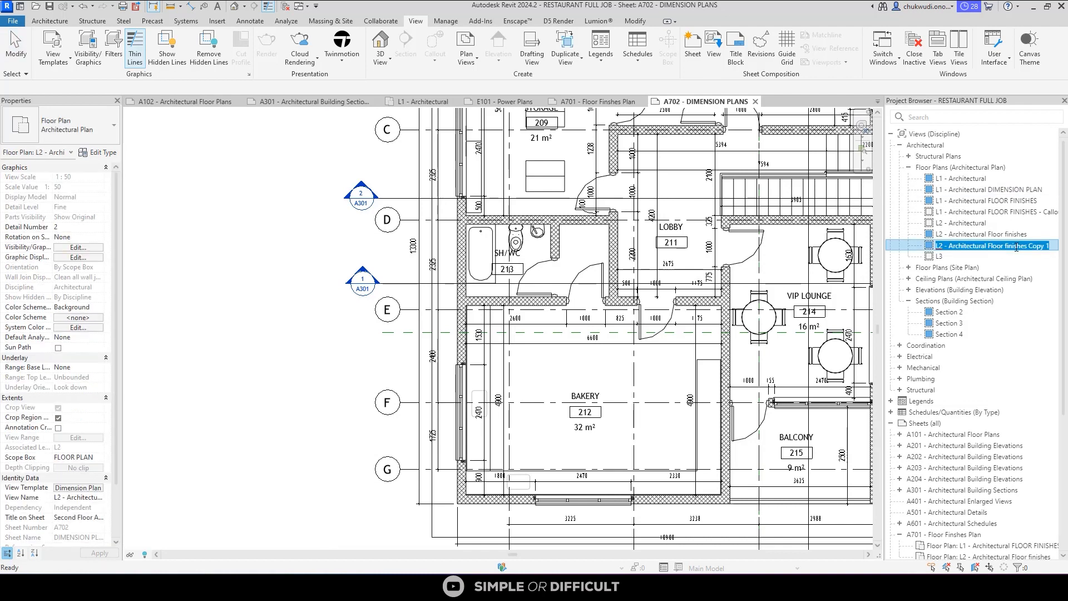
{"action": "left_click", "coordinate": [1013, 248]}
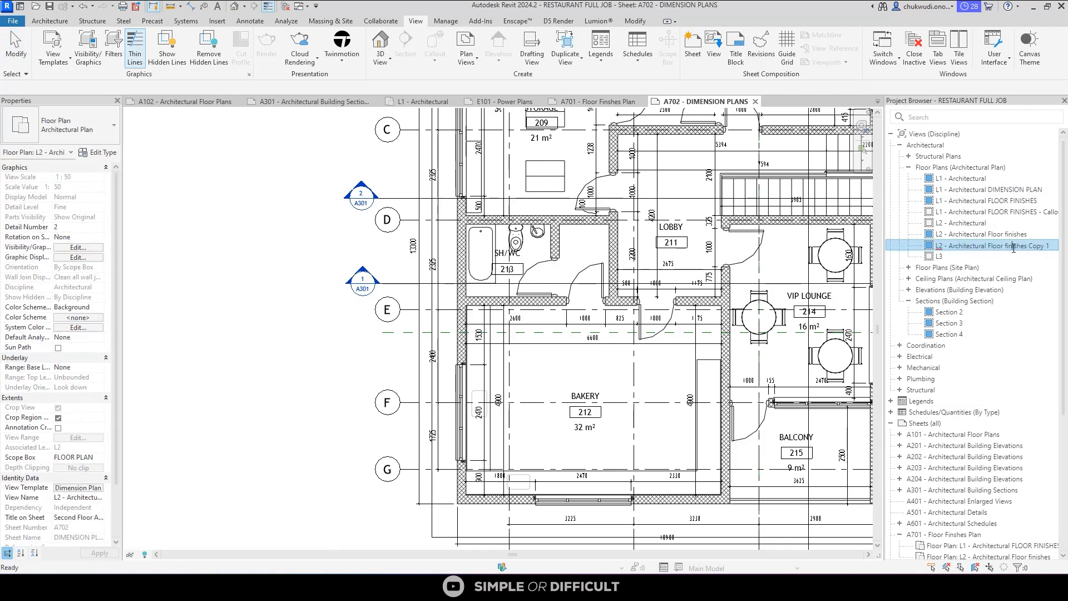
{"action": "left_click_drag", "start_coordinate": [1008, 246], "coordinate": [1054, 248]}
{"action": "key", "text": "BackSpace"}
{"action": "key", "text": "ctrl+v"}
{"action": "left_click", "coordinate": [356, 242]}
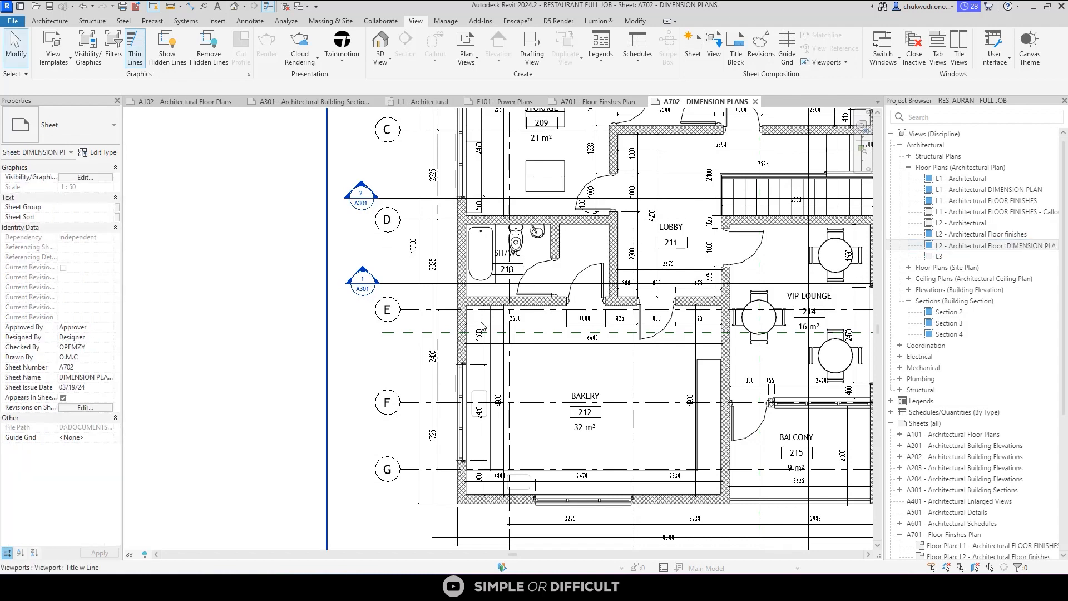
Examine the renamed views under sheet A702 and the dimensions and titles of both floor plans on it.
{"action": "scroll", "coordinate": [957, 378], "scroll_direction": "down", "scroll_amount": 6}
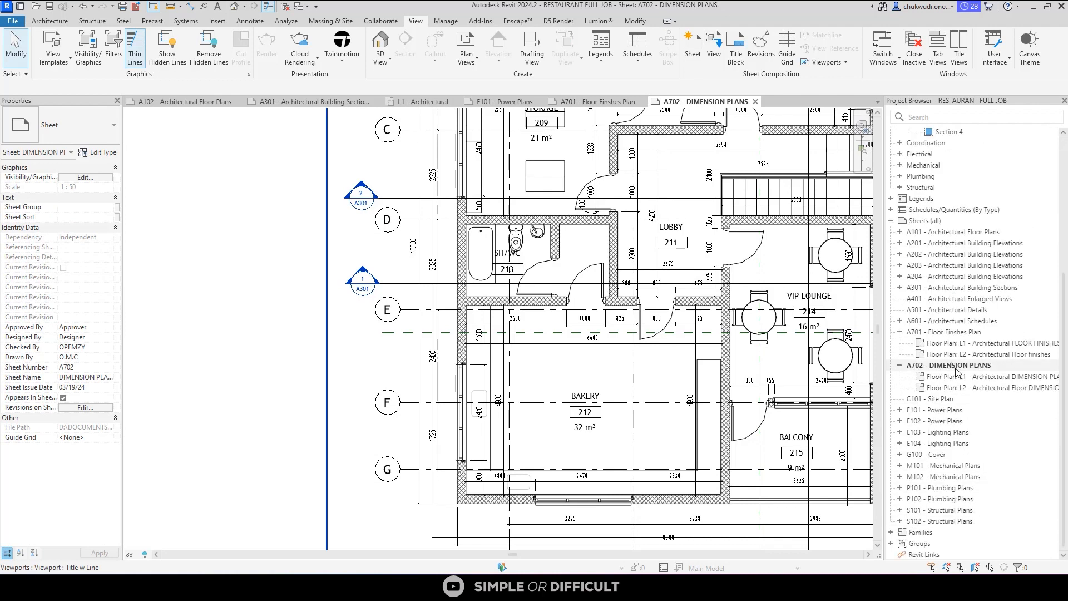
{"action": "scroll", "coordinate": [623, 450], "scroll_direction": "down", "scroll_amount": 6}
{"action": "scroll", "coordinate": [623, 449], "scroll_direction": "up", "scroll_amount": 4}
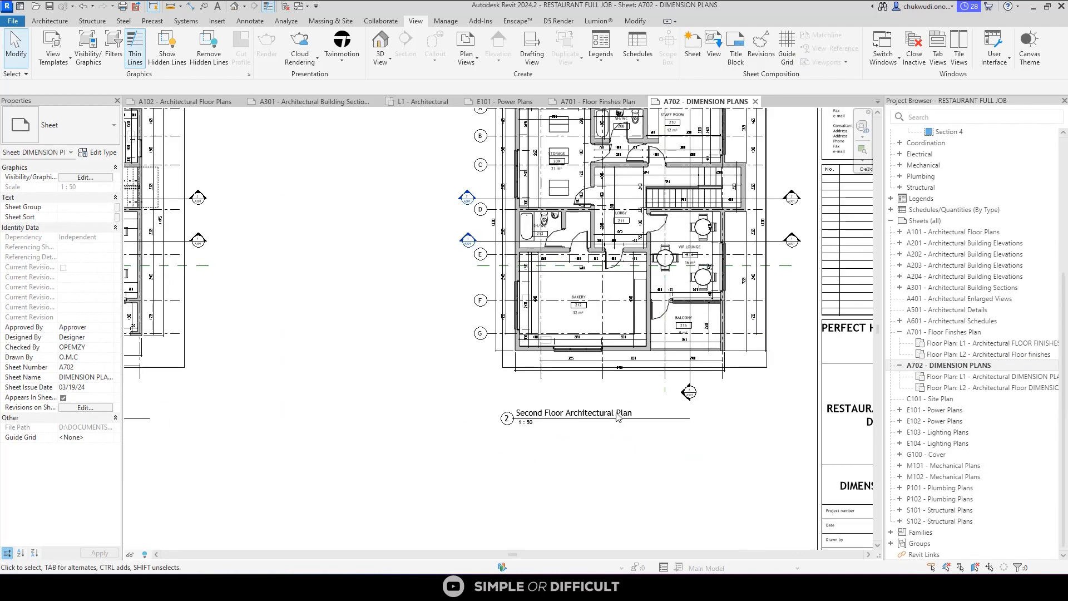
{"action": "scroll", "coordinate": [659, 329], "scroll_direction": "down", "scroll_amount": 5}
{"action": "scroll", "coordinate": [334, 368], "scroll_direction": "up", "scroll_amount": 5}
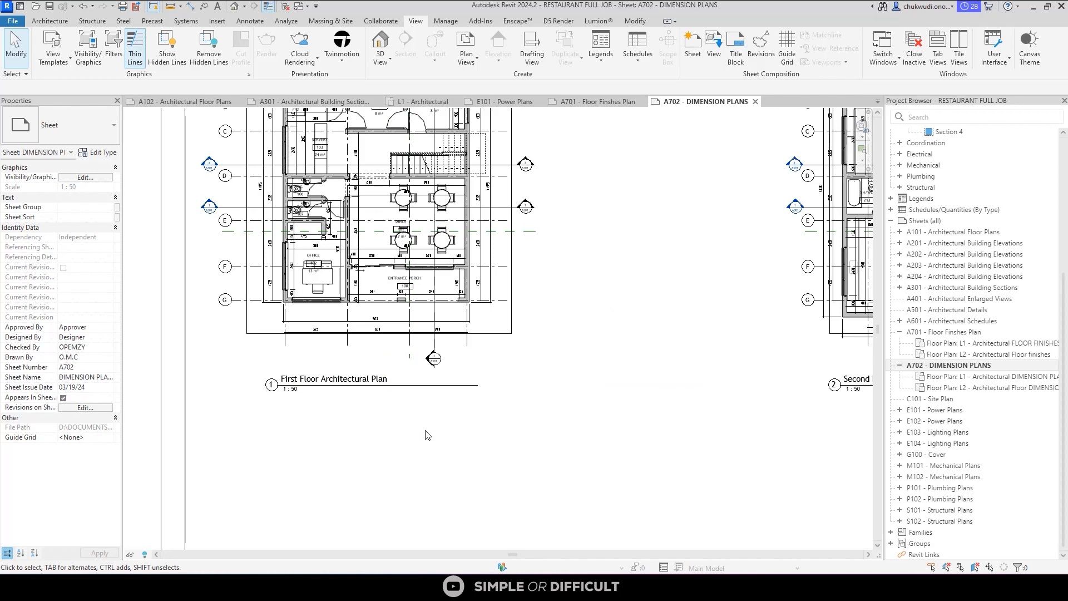
{"action": "scroll", "coordinate": [361, 397], "scroll_direction": "down", "scroll_amount": 3}
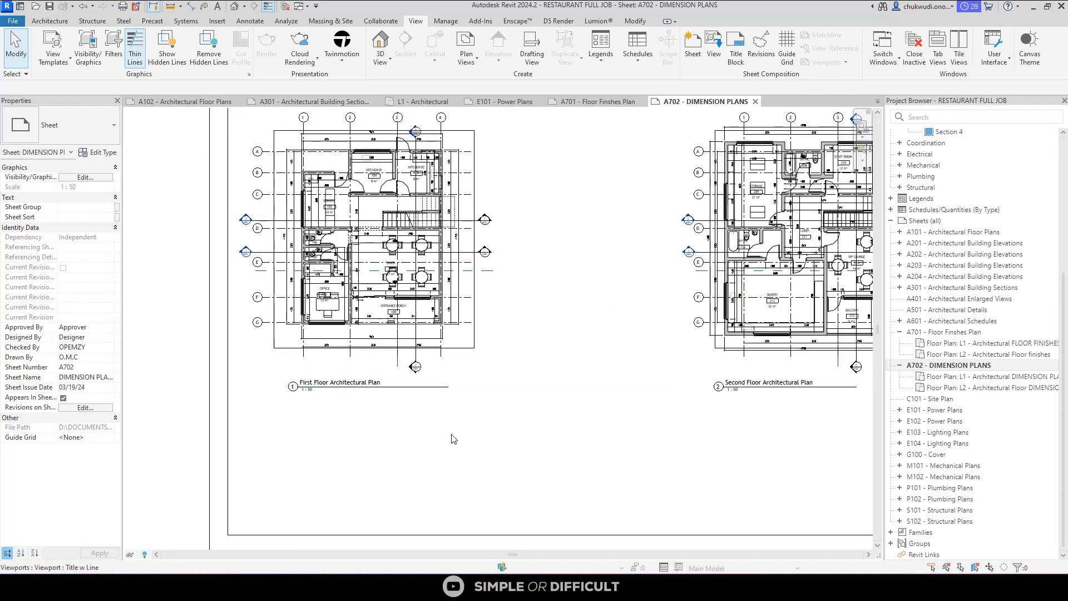
{"action": "scroll", "coordinate": [535, 420], "scroll_direction": "down", "scroll_amount": 2}
{"action": "scroll", "coordinate": [706, 376], "scroll_direction": "up", "scroll_amount": 5}
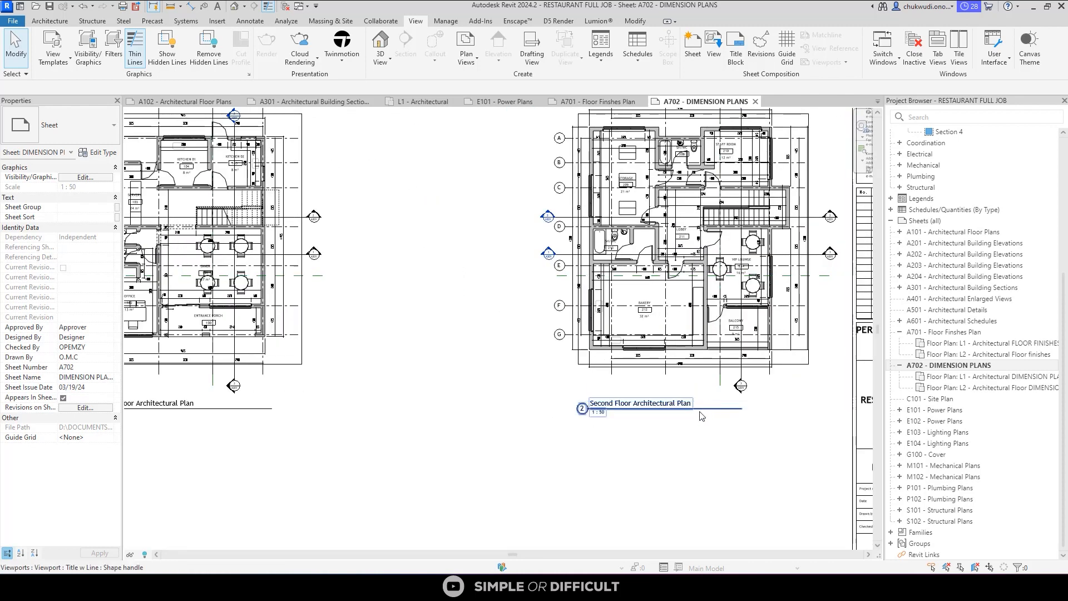
{"action": "scroll", "coordinate": [661, 236], "scroll_direction": "up", "scroll_amount": 5}
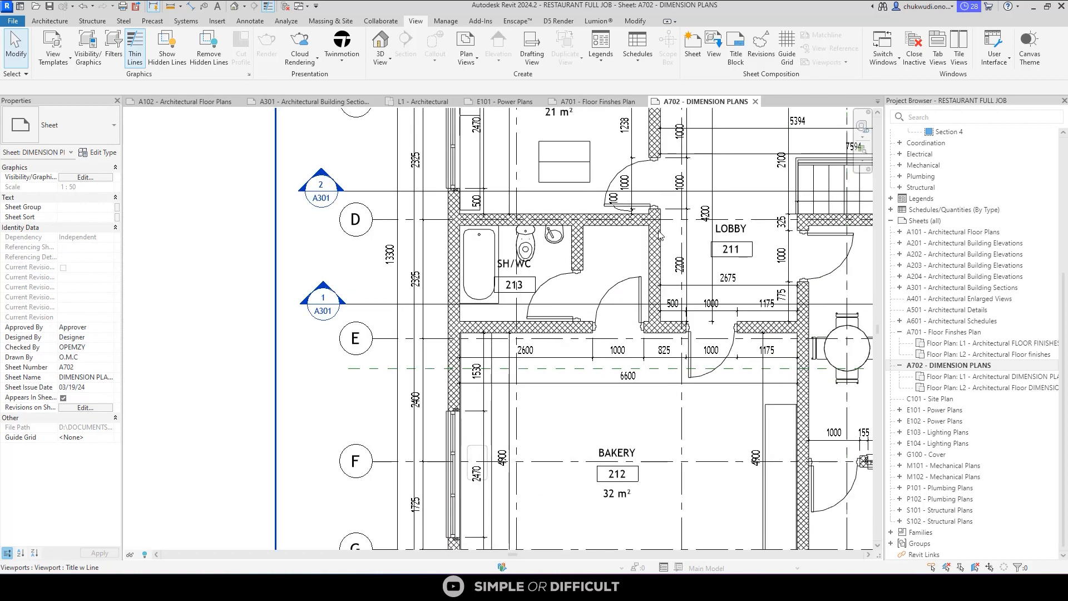
{"action": "scroll", "coordinate": [661, 237], "scroll_direction": "down", "scroll_amount": 3}
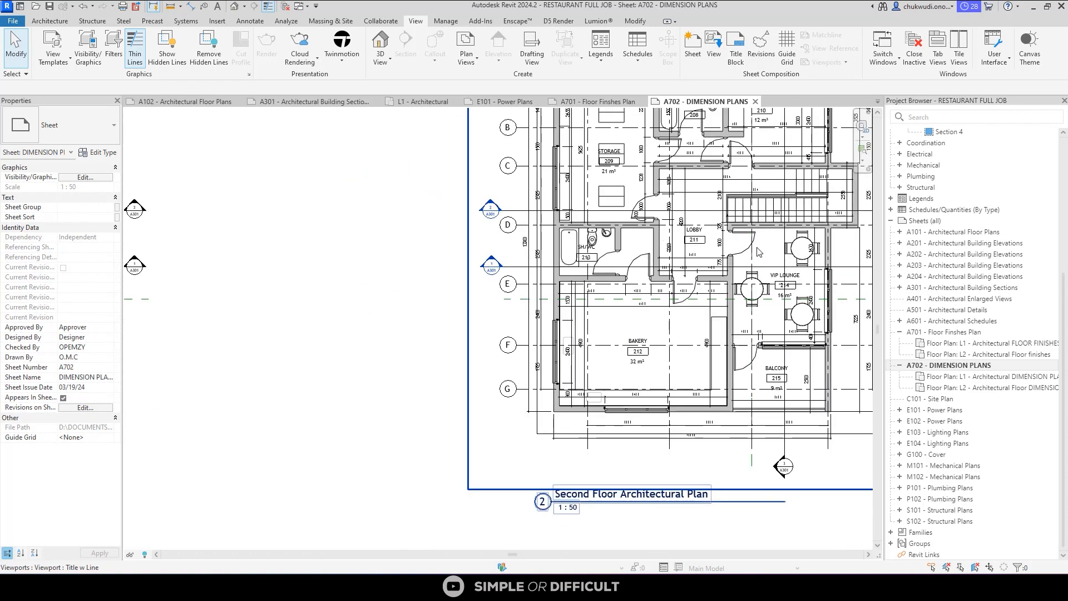
{"action": "scroll", "coordinate": [755, 252], "scroll_direction": "down", "scroll_amount": 6}
{"action": "scroll", "coordinate": [670, 194], "scroll_direction": "up", "scroll_amount": 5}
Activate the second floor and first floor views on sheet A702 in turn and hide each one's crop region.
{"action": "double_click", "coordinate": [671, 192]}
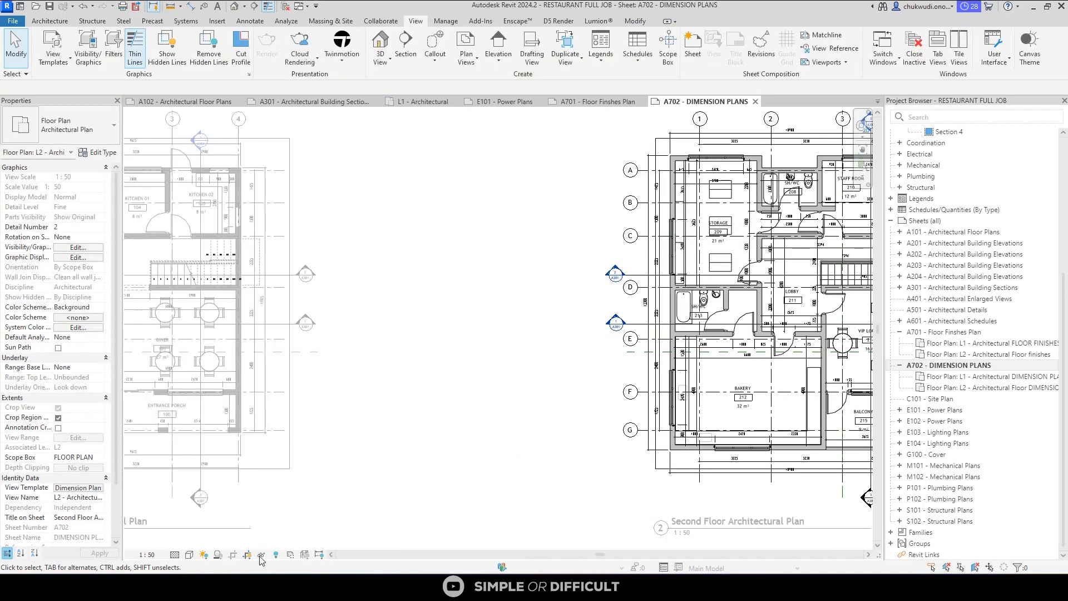
{"action": "scroll", "coordinate": [524, 243], "scroll_direction": "down", "scroll_amount": 1}
{"action": "double_click", "coordinate": [489, 262]}
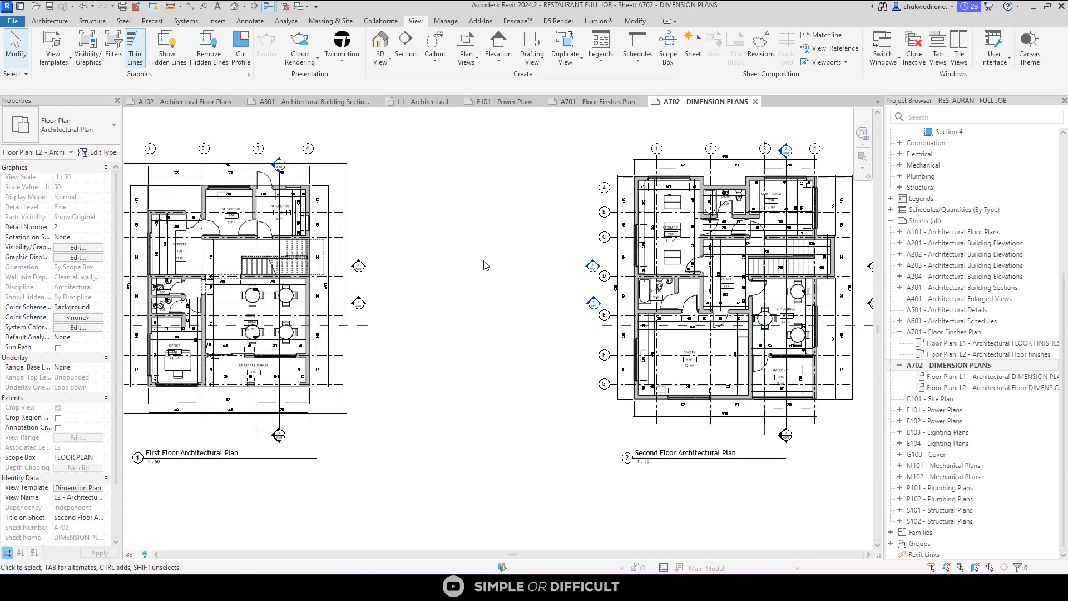
{"action": "double_click", "coordinate": [310, 269]}
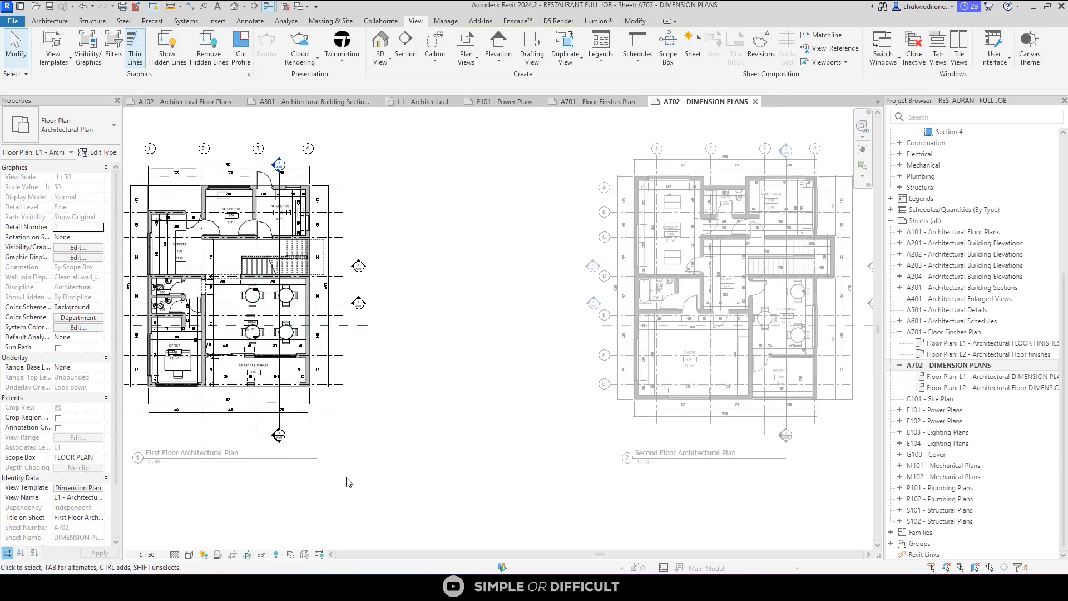
{"action": "double_click", "coordinate": [511, 302]}
{"action": "scroll", "coordinate": [512, 305], "scroll_direction": "down", "scroll_amount": 2}
{"action": "scroll", "coordinate": [267, 334], "scroll_direction": "up", "scroll_amount": 3}
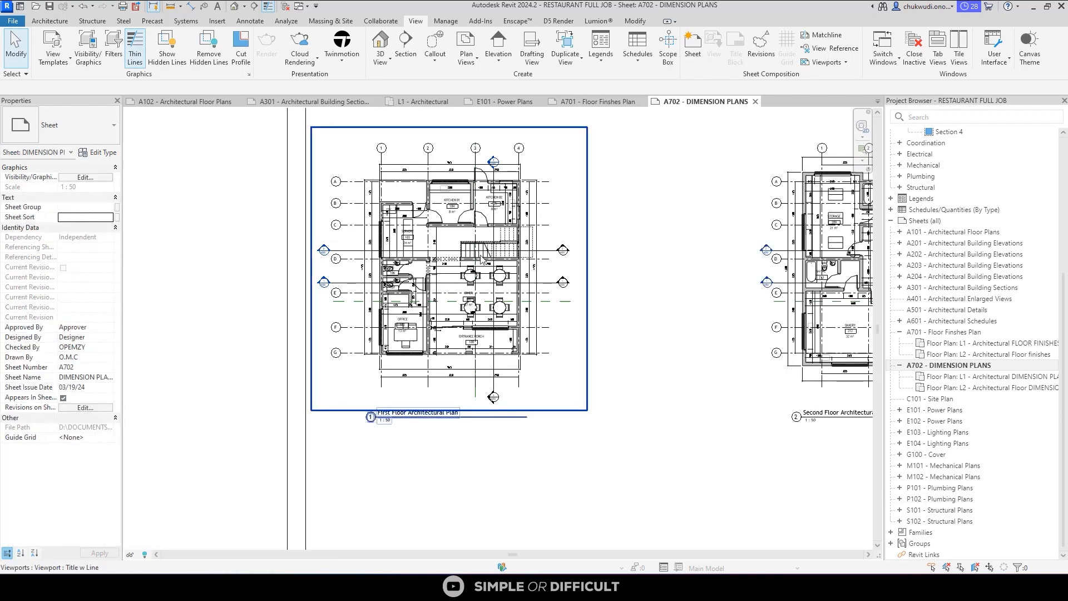
{"action": "scroll", "coordinate": [529, 267], "scroll_direction": "down", "scroll_amount": 2}
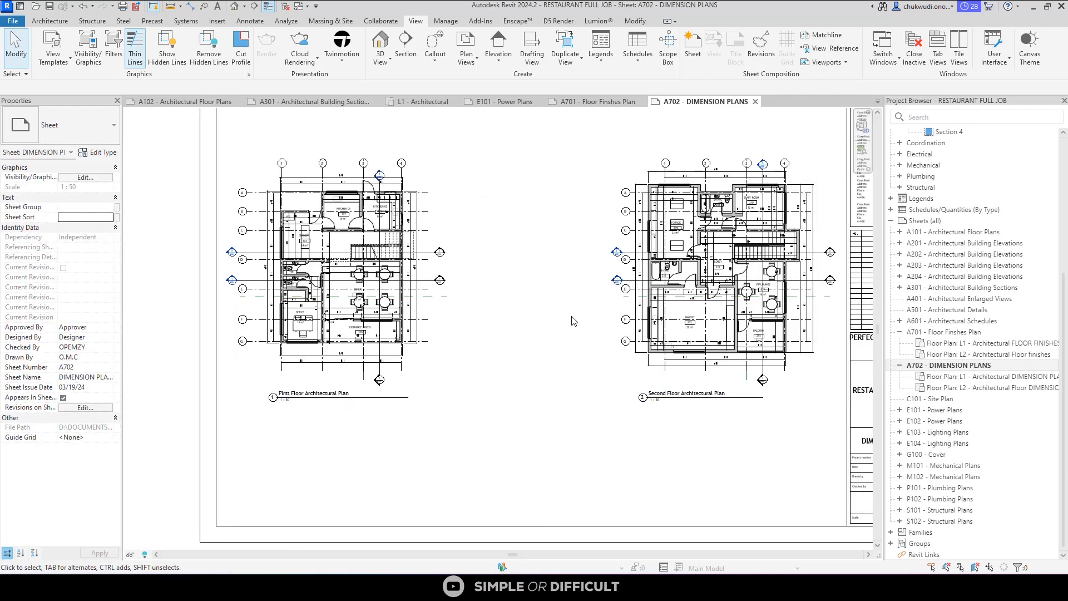
Open sheet A101 - Architectural Floor Plans and examine its first floor plan and the placement of the view title.
{"action": "double_click", "coordinate": [939, 233]}
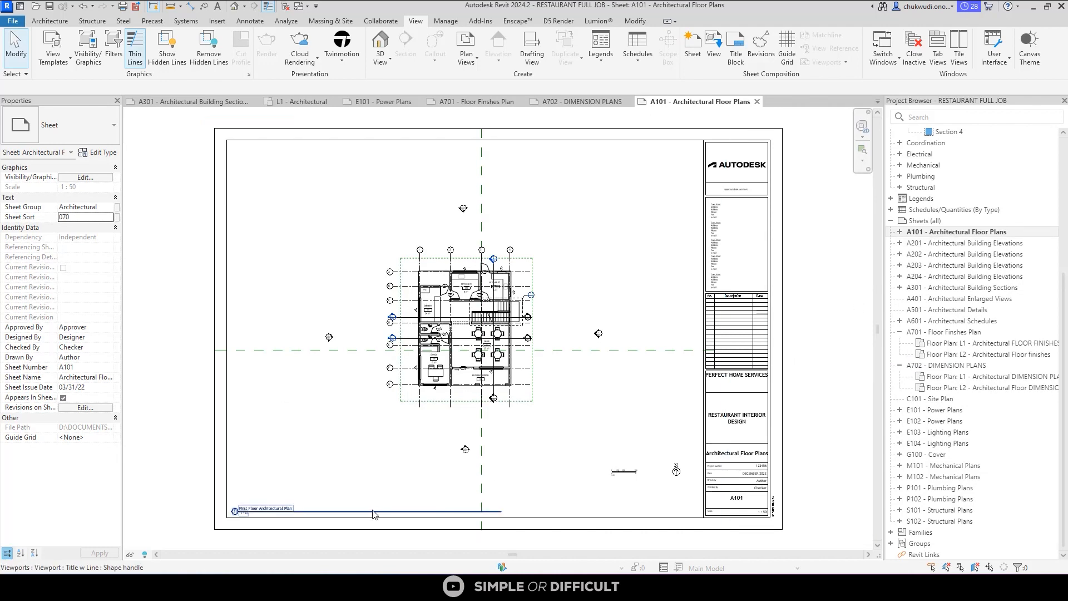
{"action": "scroll", "coordinate": [374, 507], "scroll_direction": "up", "scroll_amount": 3}
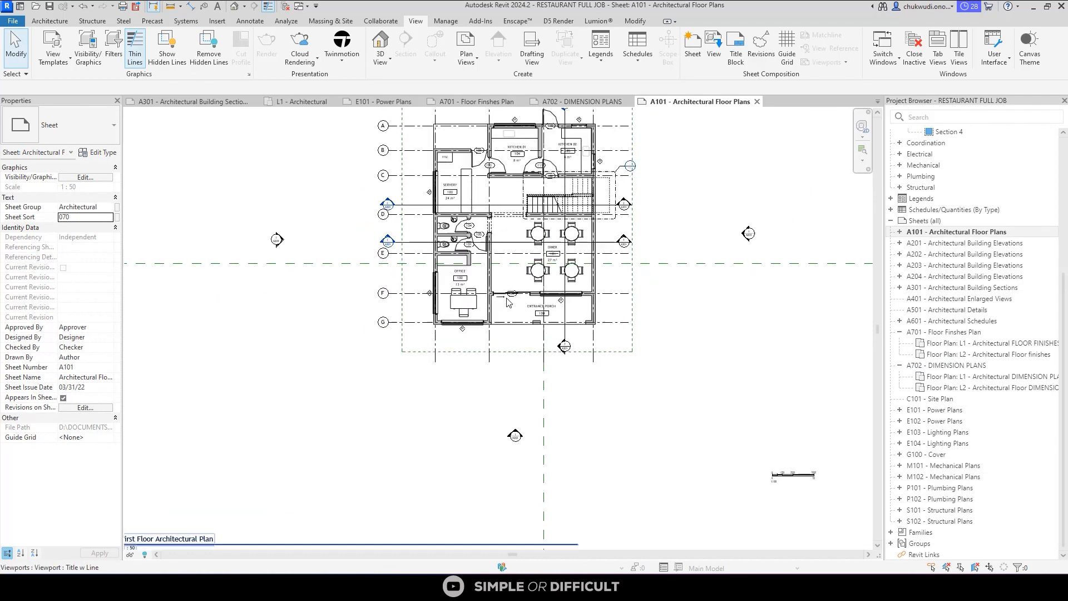
{"action": "scroll", "coordinate": [507, 302], "scroll_direction": "down", "scroll_amount": 2}
{"action": "scroll", "coordinate": [304, 459], "scroll_direction": "up", "scroll_amount": 4}
{"action": "scroll", "coordinate": [305, 459], "scroll_direction": "down", "scroll_amount": 1}
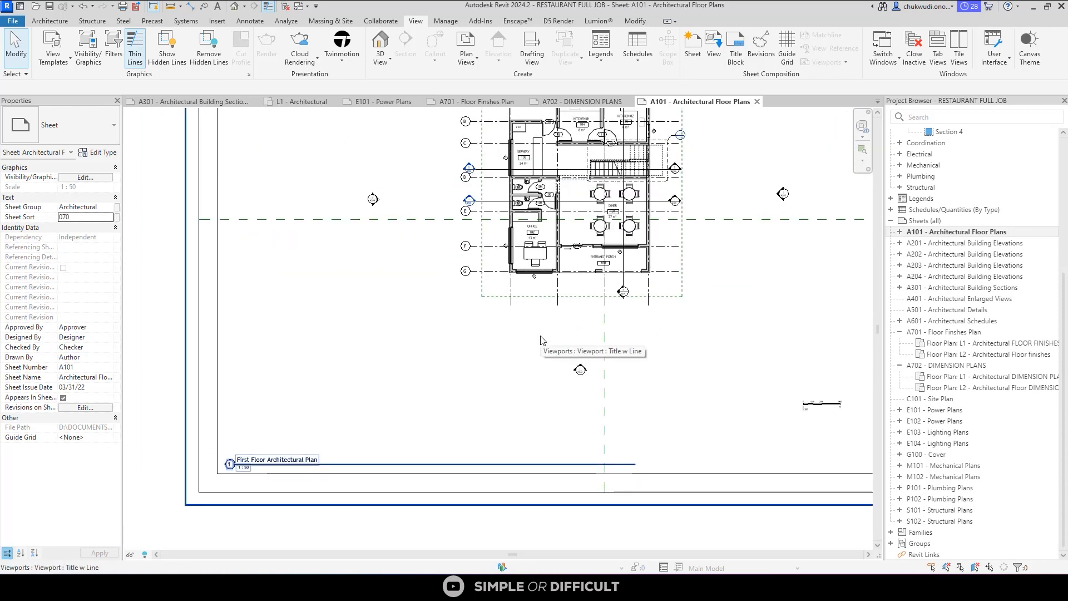
{"action": "scroll", "coordinate": [541, 340], "scroll_direction": "down", "scroll_amount": 1}
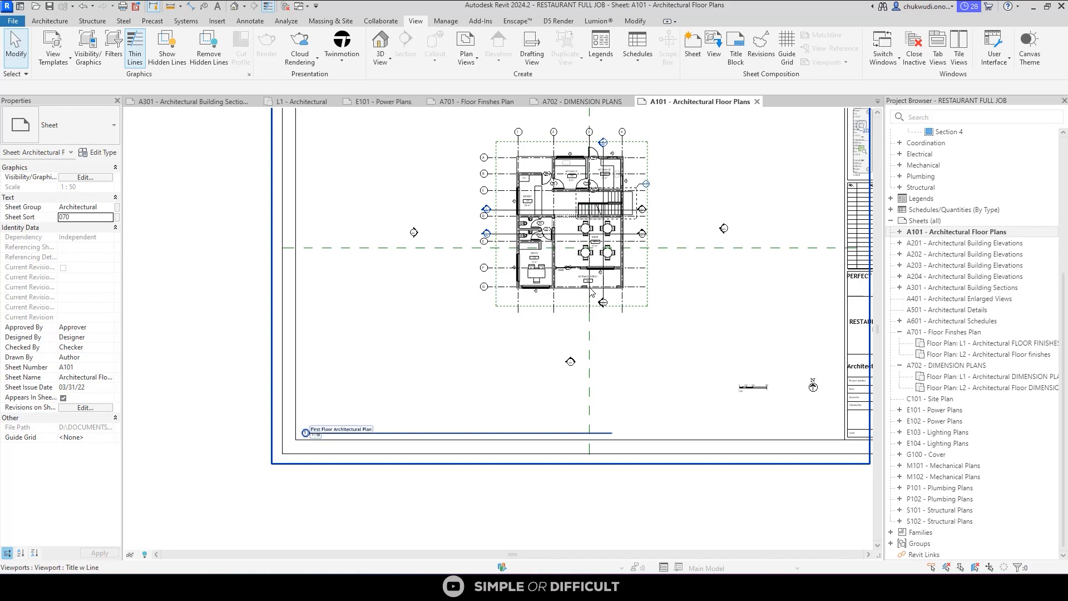
{"action": "scroll", "coordinate": [389, 410], "scroll_direction": "up", "scroll_amount": 3}
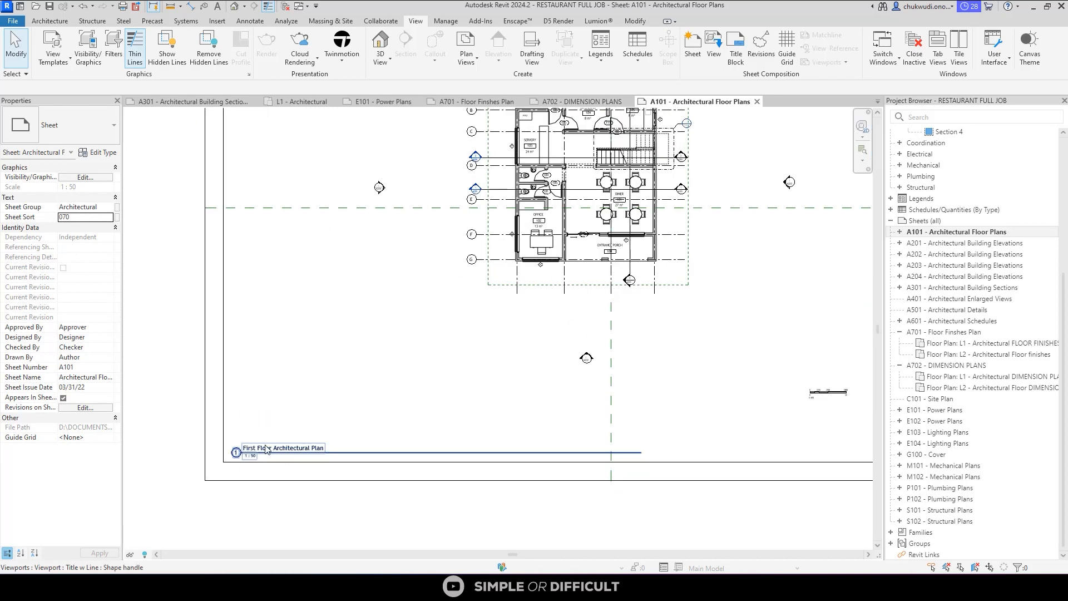
{"action": "scroll", "coordinate": [464, 378], "scroll_direction": "down", "scroll_amount": 3}
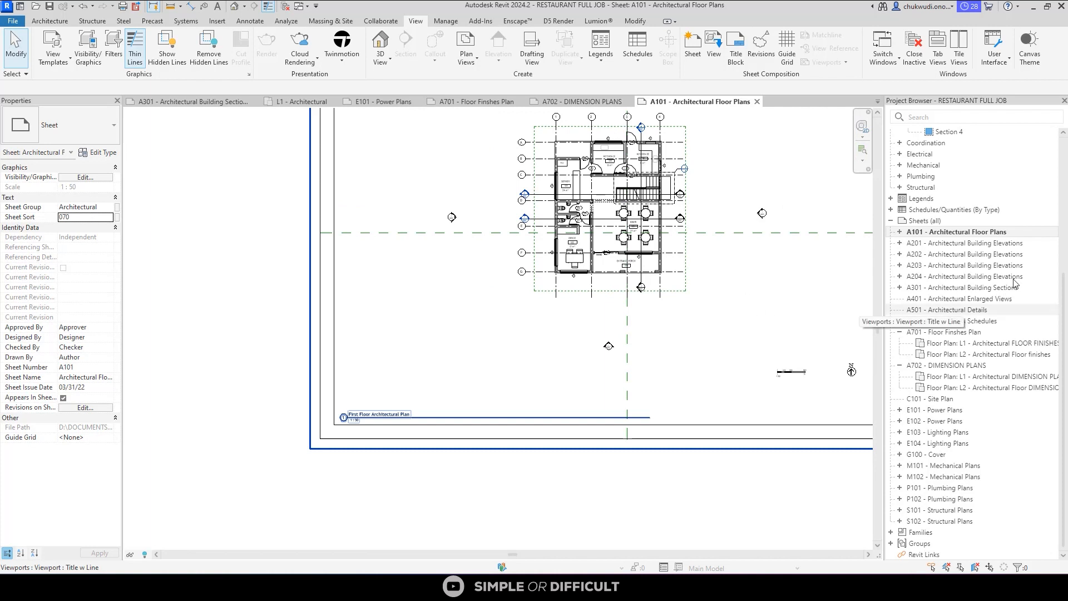
Duplicate sheet A101 - Architectural Floor Plans together with its view, using the Duplicate with Detailing option.
{"action": "right_click", "coordinate": [930, 232]}
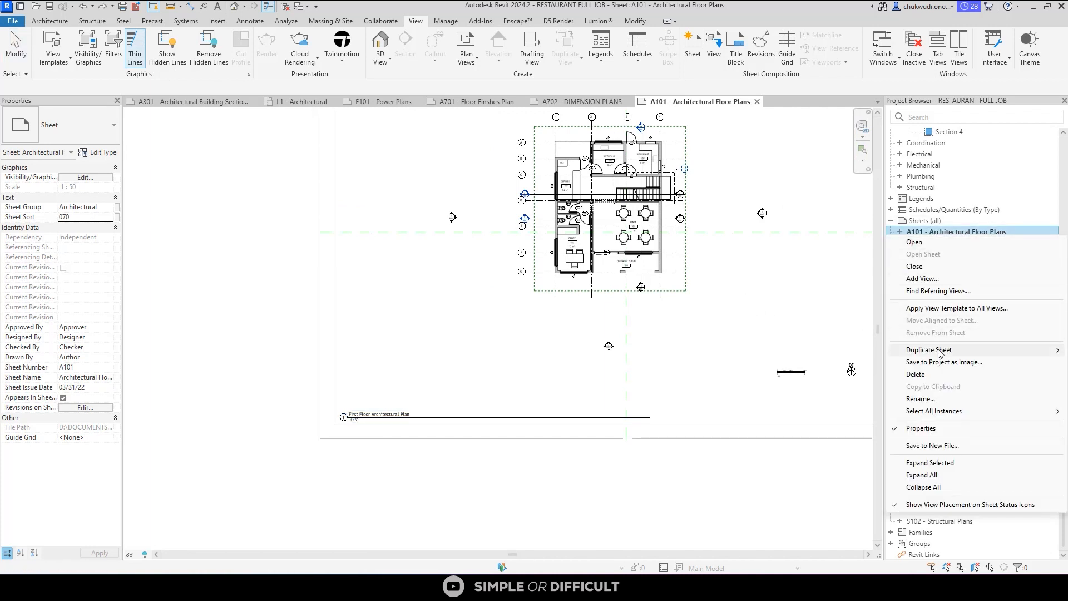
{"action": "mouse_move", "coordinate": [946, 350]}
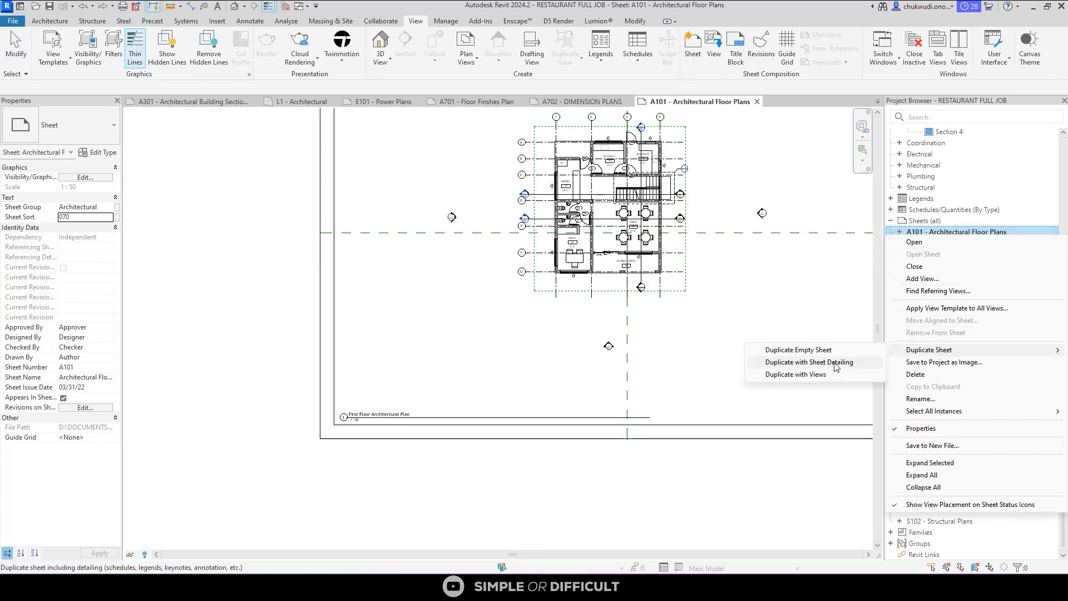
{"action": "left_click", "coordinate": [812, 375]}
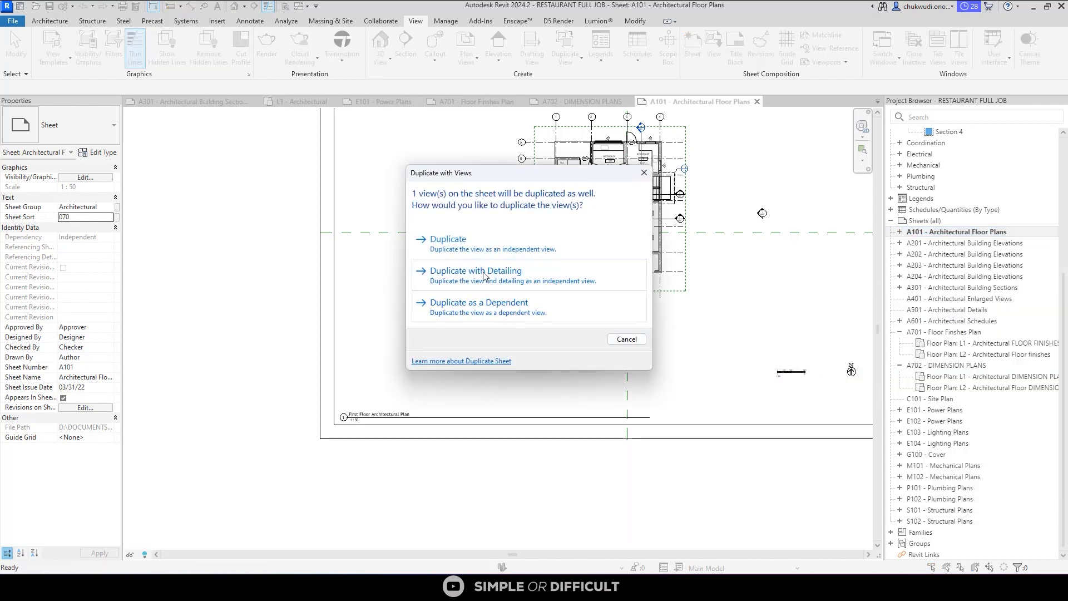
{"action": "left_click", "coordinate": [483, 273]}
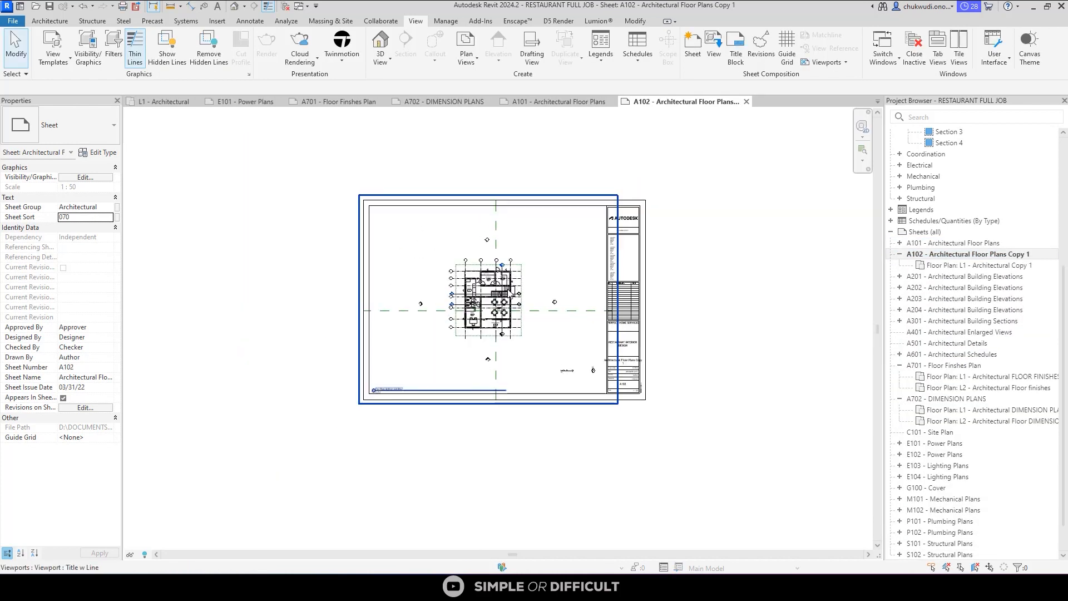
Set the positioning of the floor plan viewport on the duplicated sheet A102 to View Origin.
{"action": "scroll", "coordinate": [509, 290], "scroll_direction": "up", "scroll_amount": 3}
{"action": "left_click", "coordinate": [505, 282]}
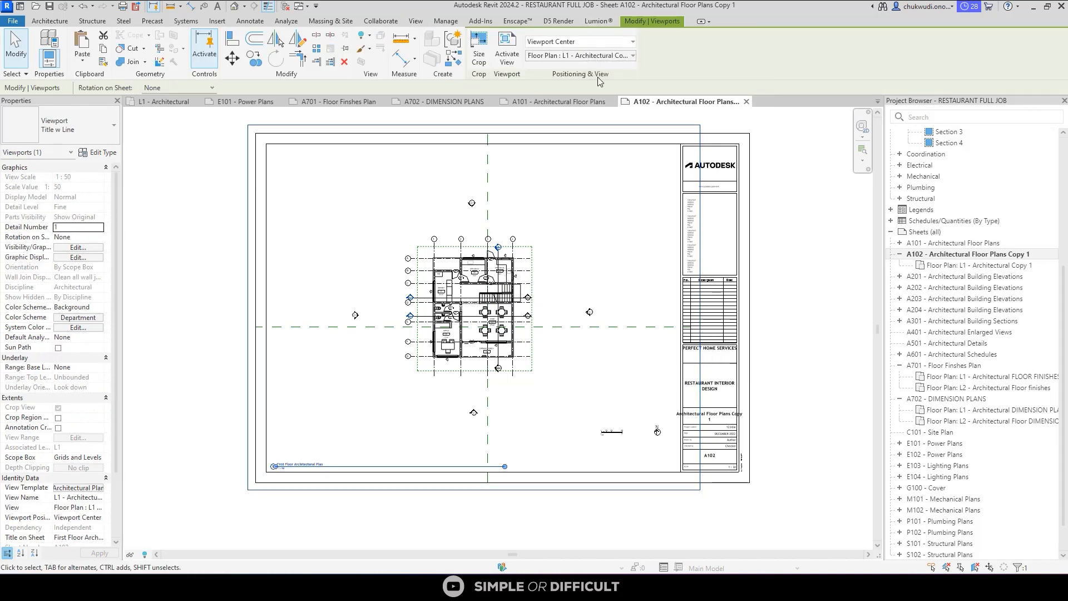
{"action": "left_click", "coordinate": [563, 46]}
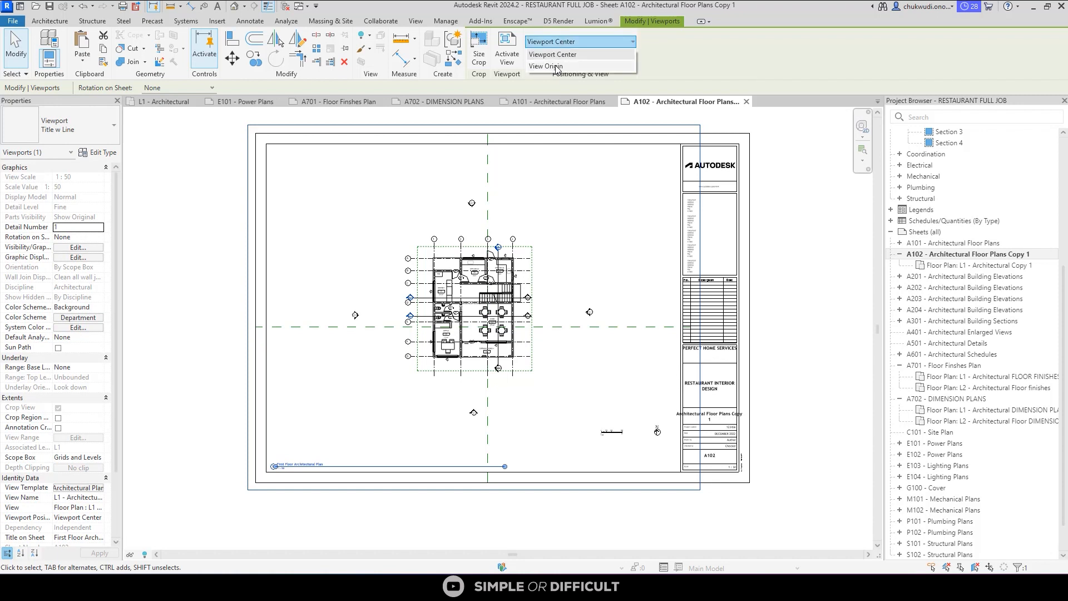
{"action": "left_click", "coordinate": [558, 63]}
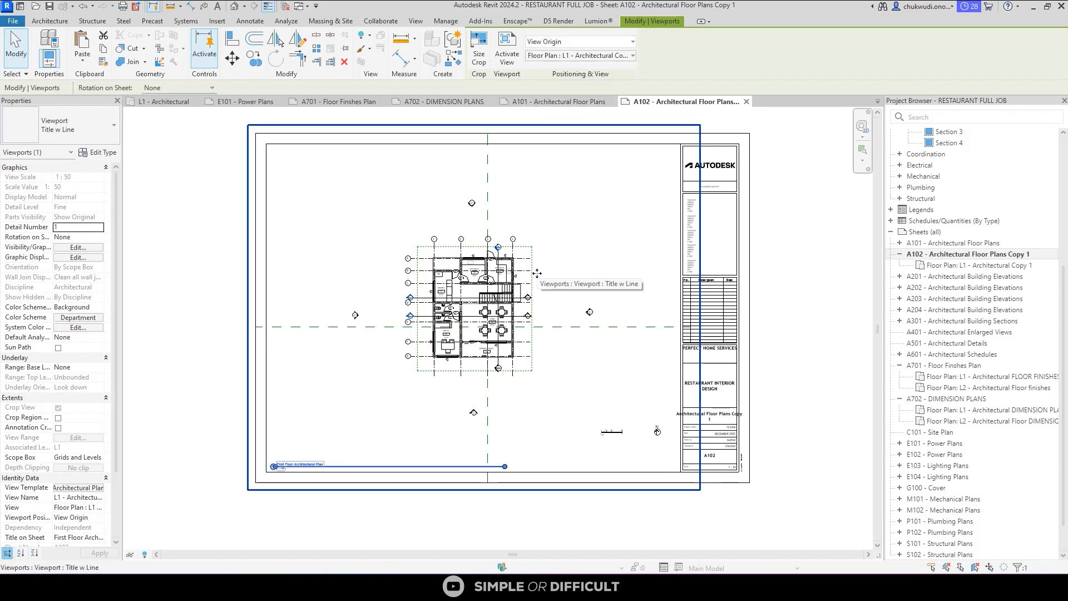
Replace the view in the viewport on sheet A102 with Floor Plan: L2 - Architectural.
{"action": "left_click", "coordinate": [575, 55]}
{"action": "scroll", "coordinate": [584, 89], "scroll_direction": "up", "scroll_amount": 2}
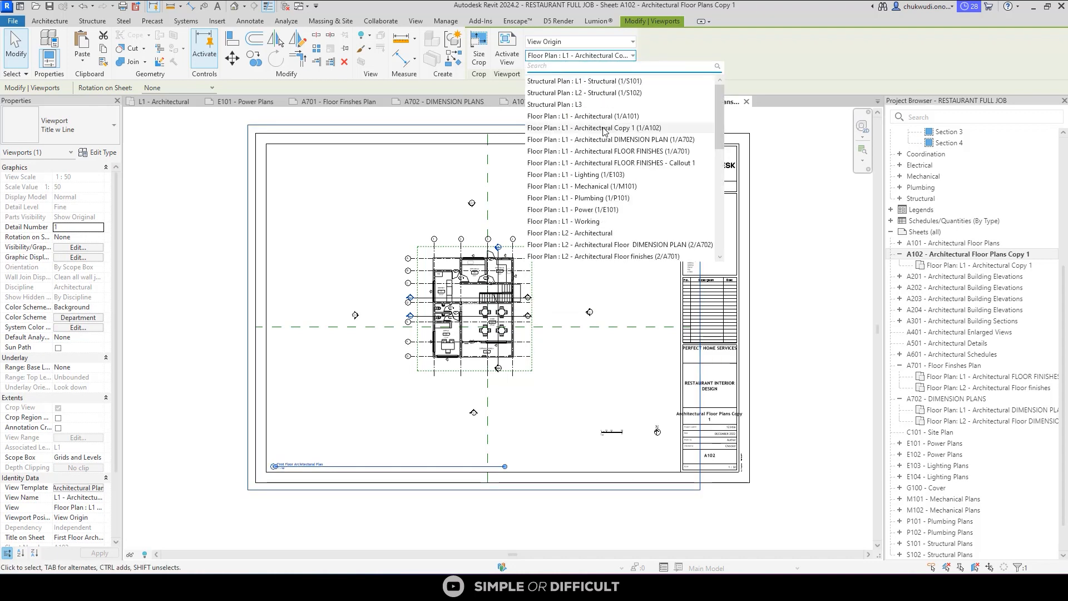
{"action": "left_click", "coordinate": [604, 238]}
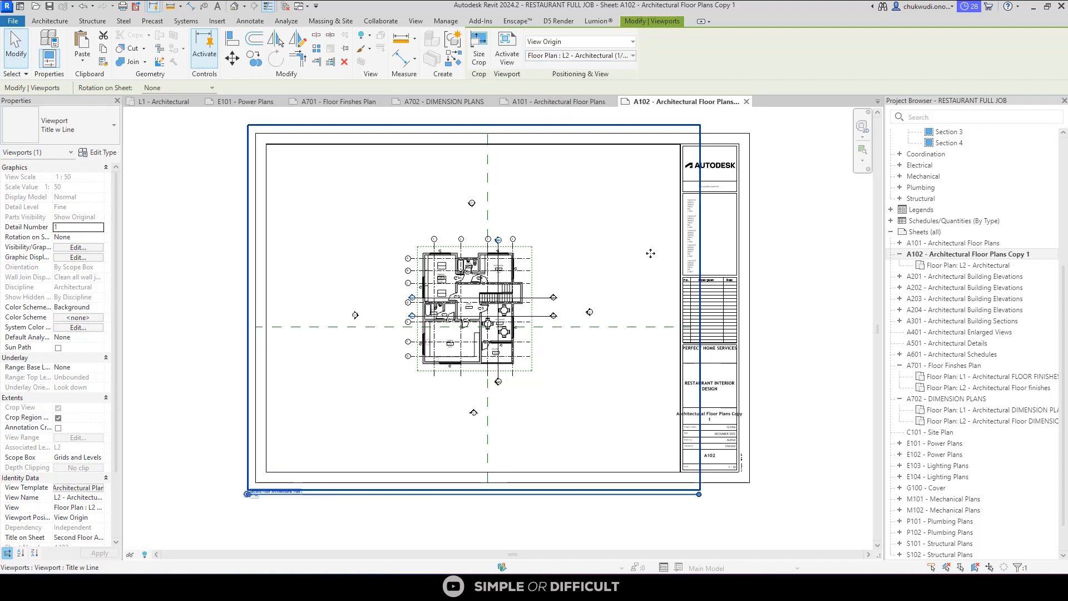
Move the Second Floor Architectural Plan view title from below the border to just inside the lower-left corner of sheet A102's drawing area.
{"action": "scroll", "coordinate": [490, 303], "scroll_direction": "up", "scroll_amount": 4}
{"action": "scroll", "coordinate": [490, 303], "scroll_direction": "up", "scroll_amount": 3}
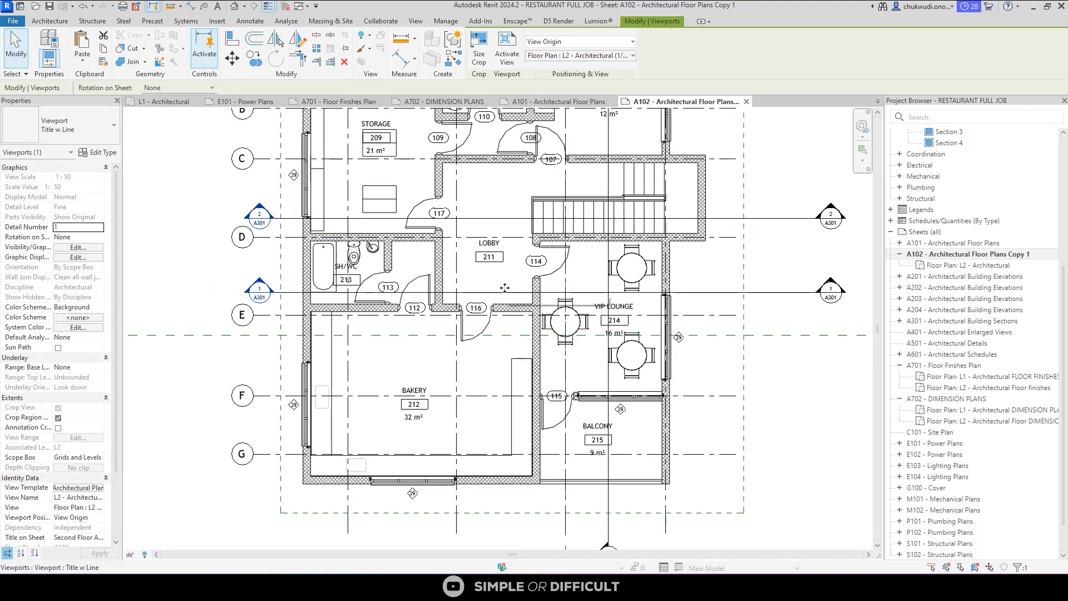
{"action": "scroll", "coordinate": [505, 288], "scroll_direction": "down", "scroll_amount": 4}
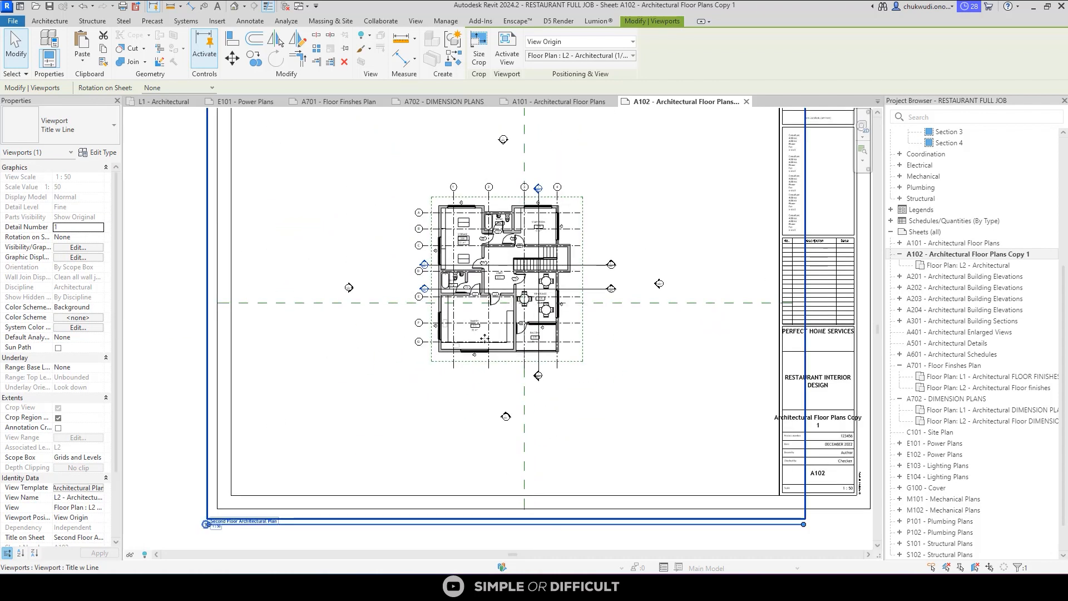
{"action": "scroll", "coordinate": [379, 322], "scroll_direction": "up", "scroll_amount": 5}
{"action": "left_click", "coordinate": [379, 322]}
{"action": "scroll", "coordinate": [322, 309], "scroll_direction": "up", "scroll_amount": 2}
{"action": "left_click_drag", "start_coordinate": [333, 271], "coordinate": [412, 184]}
{"action": "scroll", "coordinate": [385, 278], "scroll_direction": "down", "scroll_amount": 1}
{"action": "scroll", "coordinate": [388, 282], "scroll_direction": "down", "scroll_amount": 3}
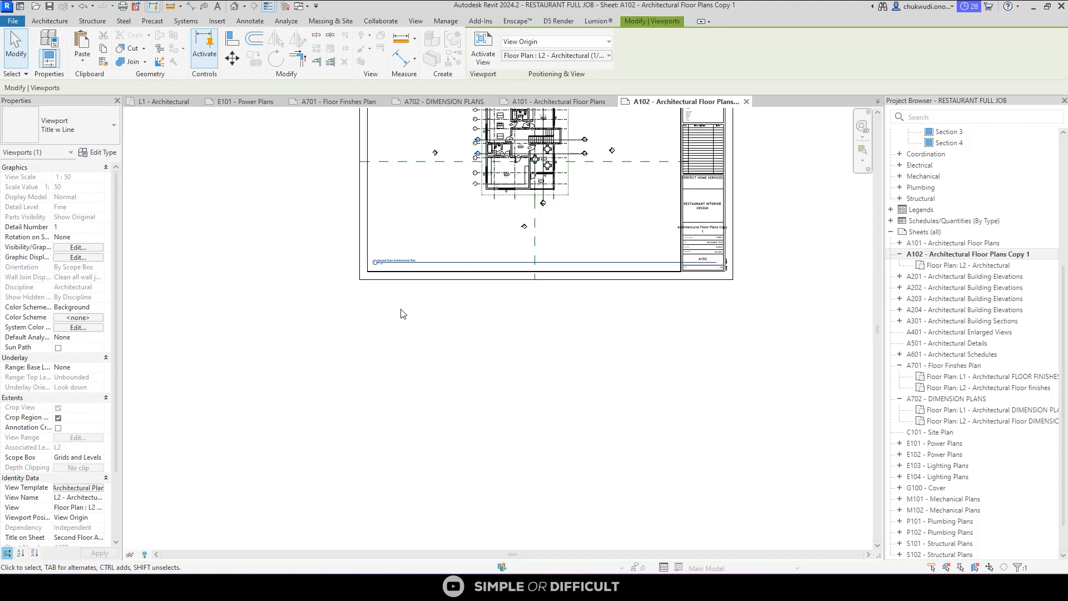
{"action": "scroll", "coordinate": [401, 310], "scroll_direction": "down", "scroll_amount": 3}
{"action": "scroll", "coordinate": [489, 200], "scroll_direction": "up", "scroll_amount": 7}
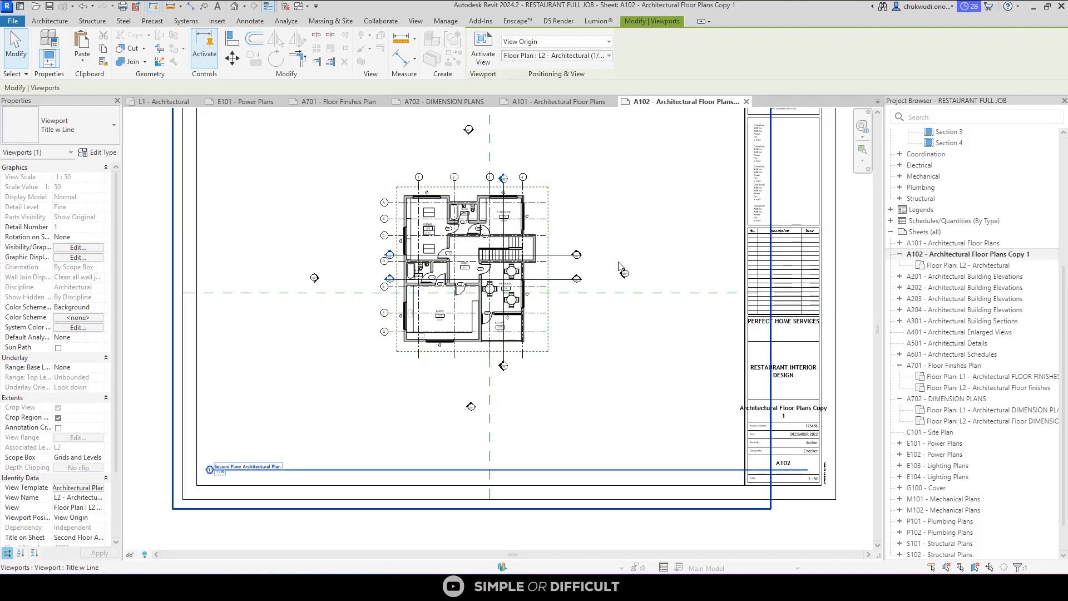
{"action": "scroll", "coordinate": [742, 276], "scroll_direction": "down", "scroll_amount": 2}
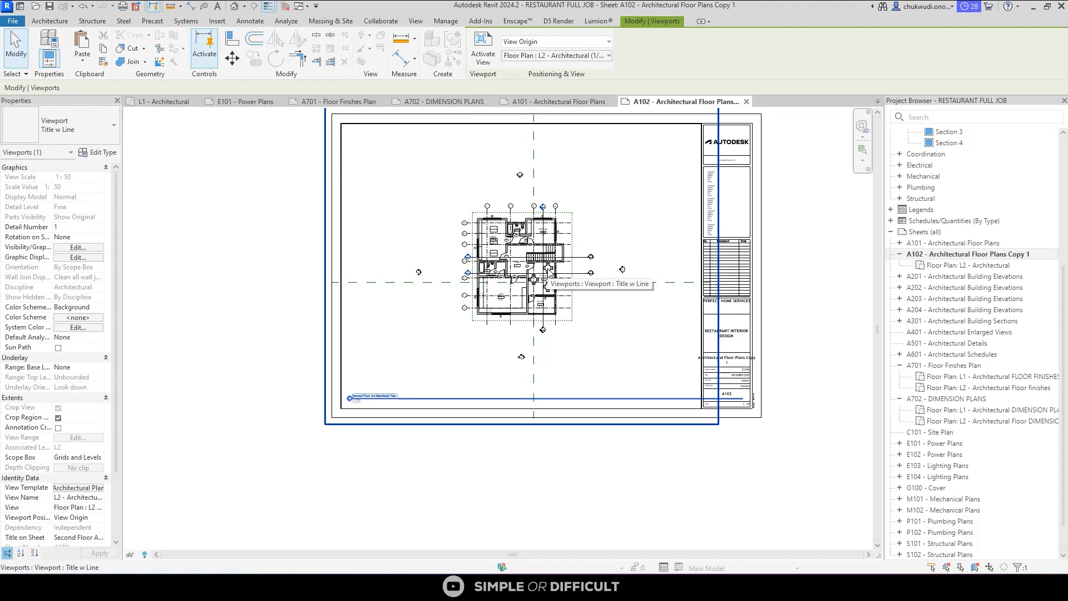
Shorten the line of the Second Floor Architectural Plan view title so it ends a little past the title text.
{"action": "left_click", "coordinate": [362, 267]}
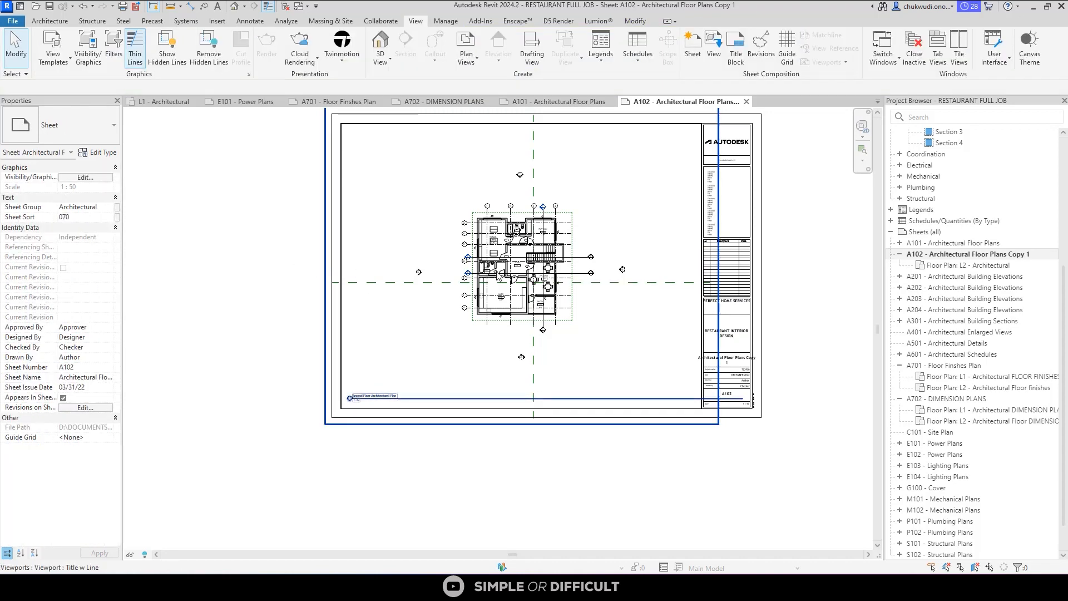
{"action": "left_click", "coordinate": [498, 277]}
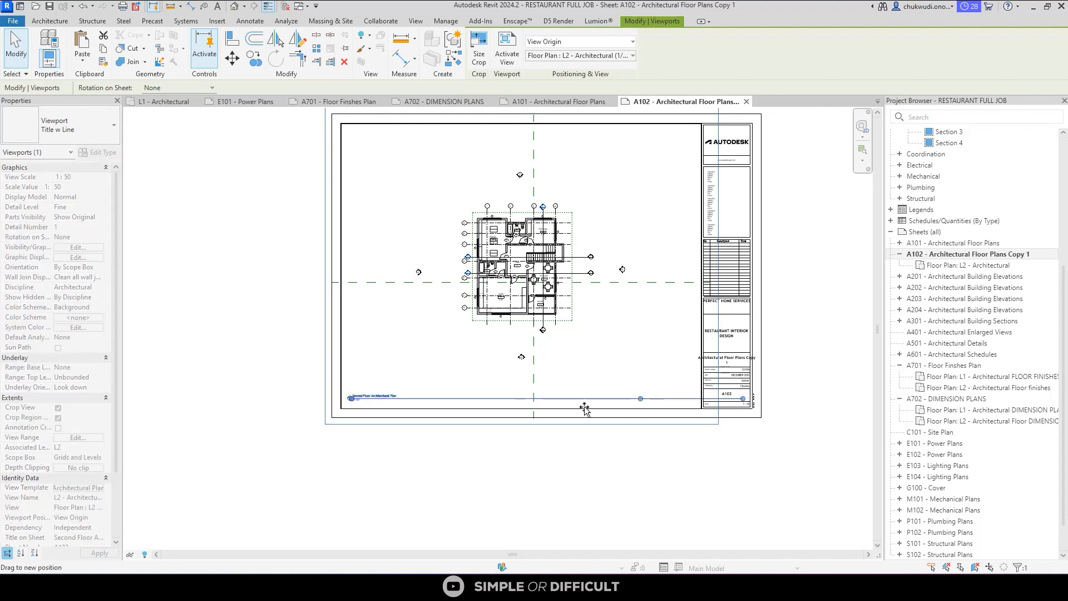
{"action": "left_click", "coordinate": [404, 447]}
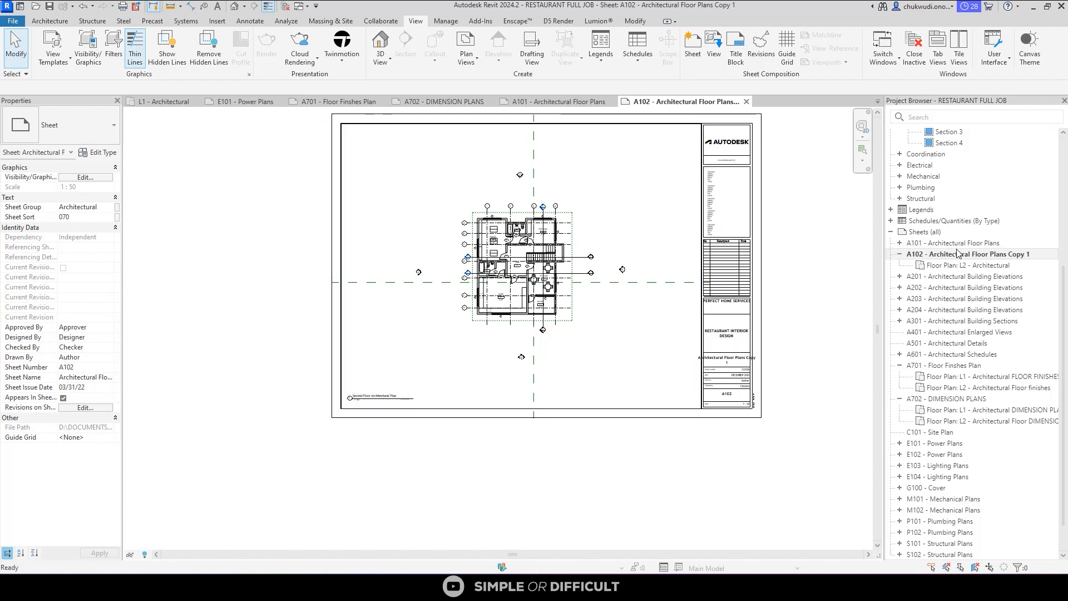
Rename sheet A102 as Architectural Floor Plans, removing the copy suffix.
{"action": "left_click", "coordinate": [1021, 256]}
{"action": "left_click", "coordinate": [1022, 256]}
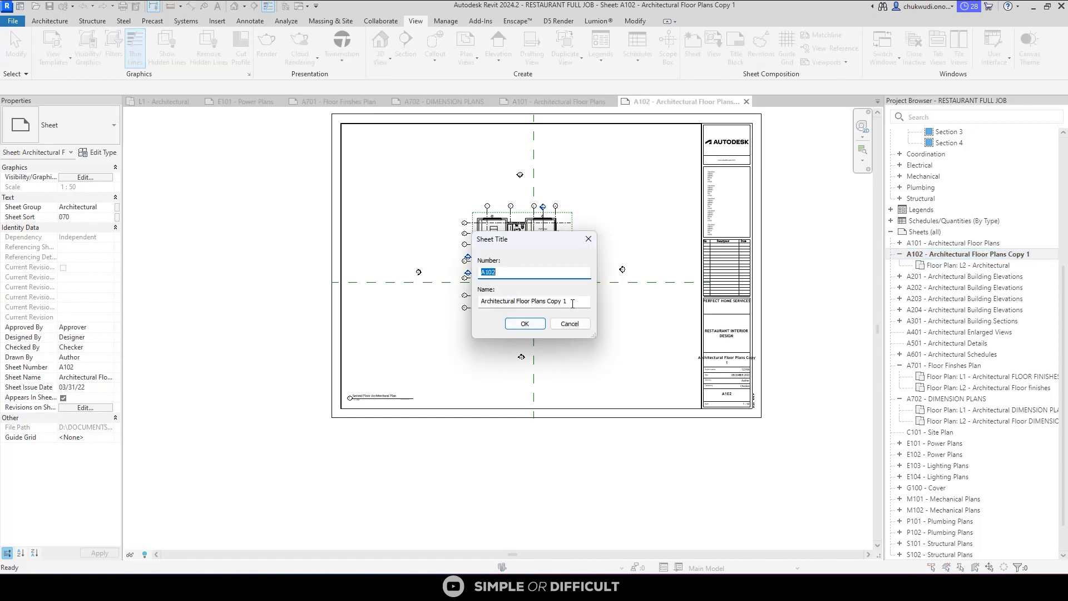
{"action": "double_click", "coordinate": [573, 303]}
{"action": "left_click_drag", "start_coordinate": [569, 303], "coordinate": [546, 308]}
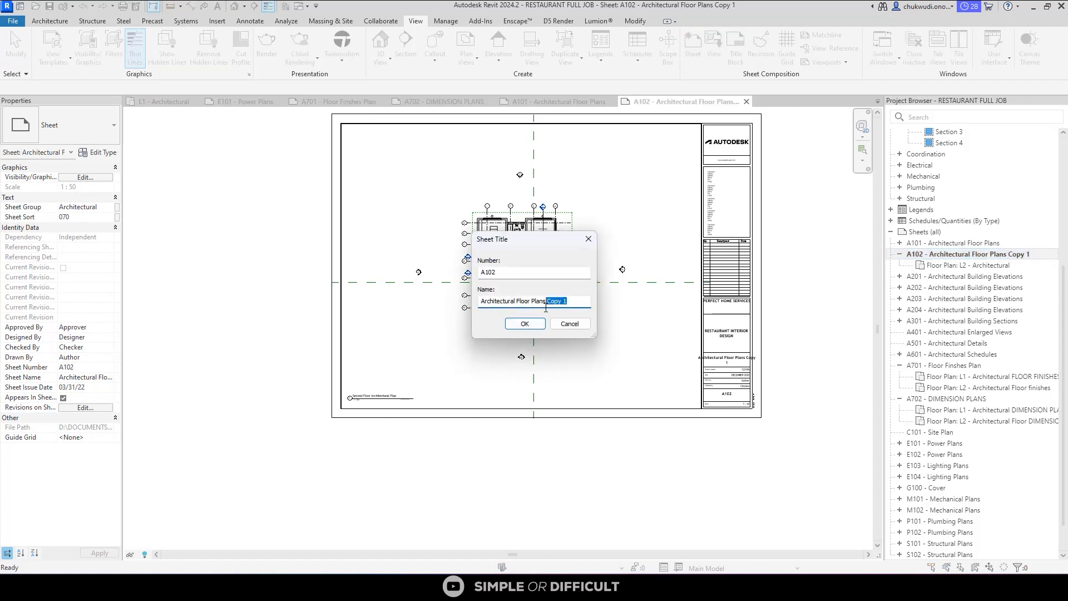
{"action": "key", "text": "BackSpace"}
{"action": "left_click", "coordinate": [525, 324]}
Examine the sheet name in the title block, the view title and the floor plan on sheet A102.
{"action": "scroll", "coordinate": [750, 325], "scroll_direction": "up", "scroll_amount": 3}
{"action": "scroll", "coordinate": [749, 326], "scroll_direction": "up", "scroll_amount": 3}
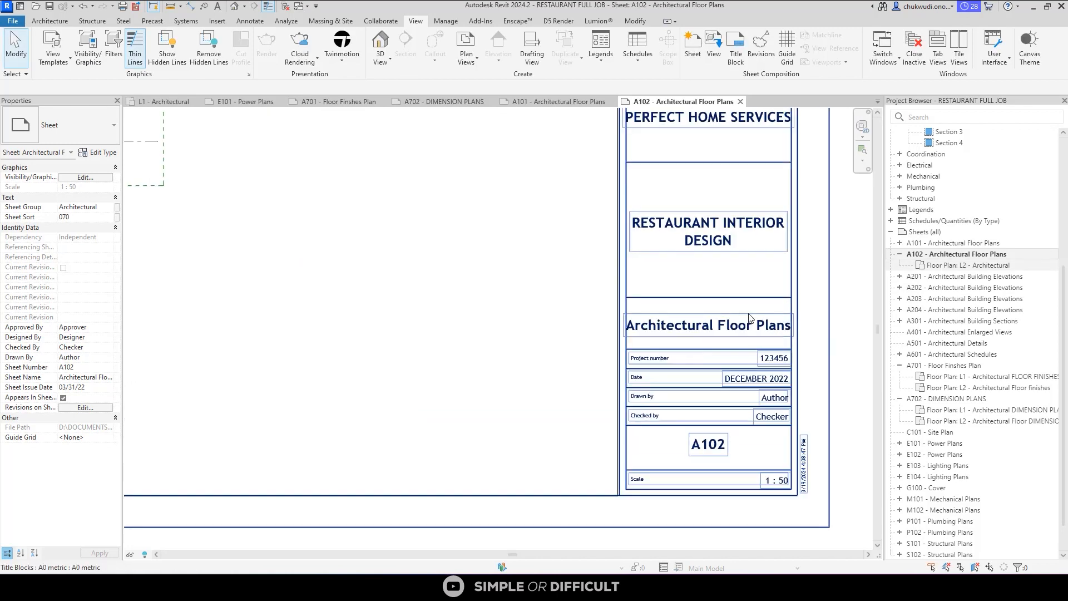
{"action": "scroll", "coordinate": [769, 329], "scroll_direction": "down", "scroll_amount": 3}
{"action": "middle_click_drag", "start_coordinate": [298, 365], "coordinate": [497, 320]}
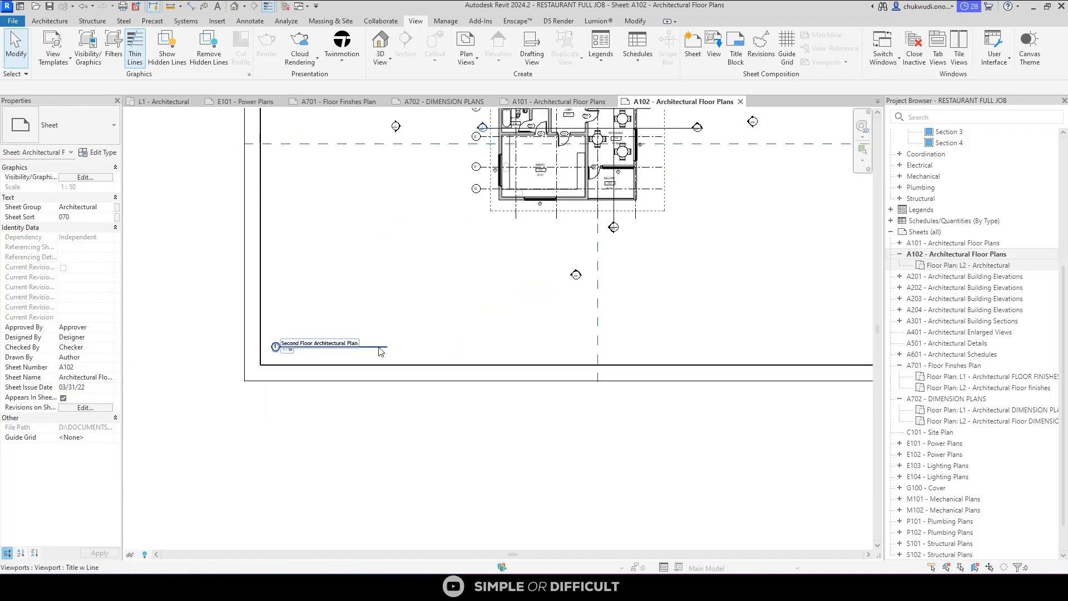
{"action": "scroll", "coordinate": [379, 353], "scroll_direction": "down", "scroll_amount": 1}
{"action": "middle_click_drag", "start_coordinate": [575, 344], "coordinate": [484, 345]}
{"action": "scroll", "coordinate": [734, 322], "scroll_direction": "up", "scroll_amount": 3}
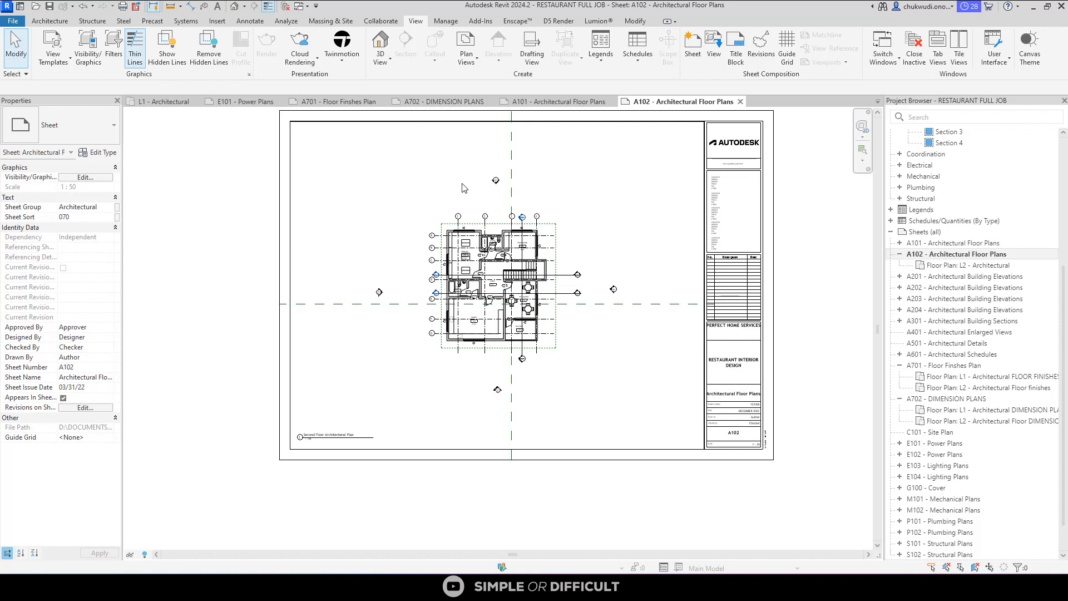
{"action": "scroll", "coordinate": [704, 375], "scroll_direction": "up", "scroll_amount": 2}
Try to place the Section 2 building section view on sheet A102.
{"action": "scroll", "coordinate": [953, 289], "scroll_direction": "up", "scroll_amount": 5}
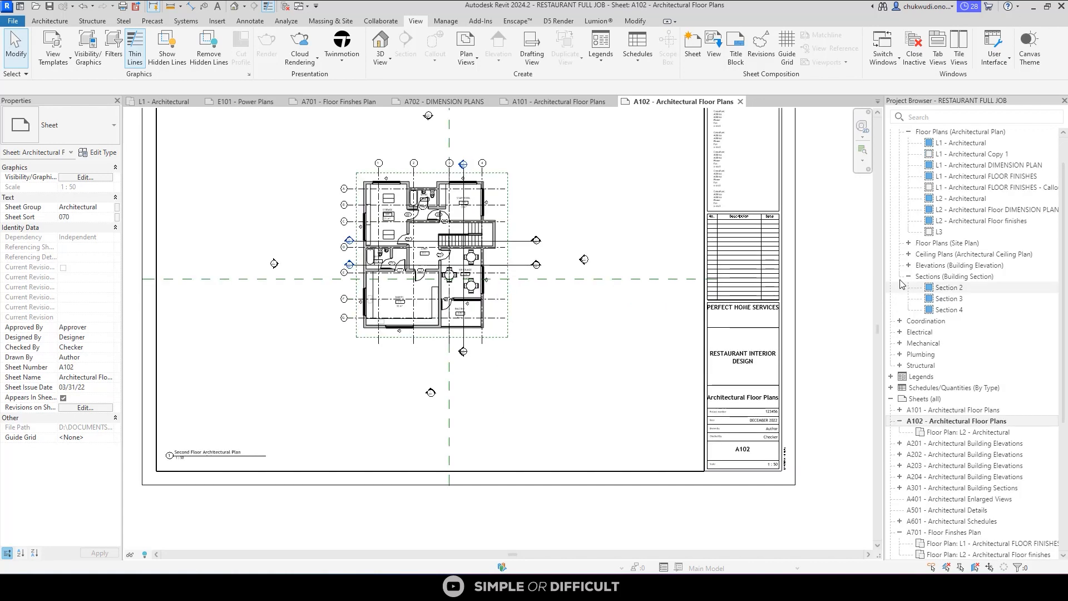
{"action": "left_click", "coordinate": [950, 287]}
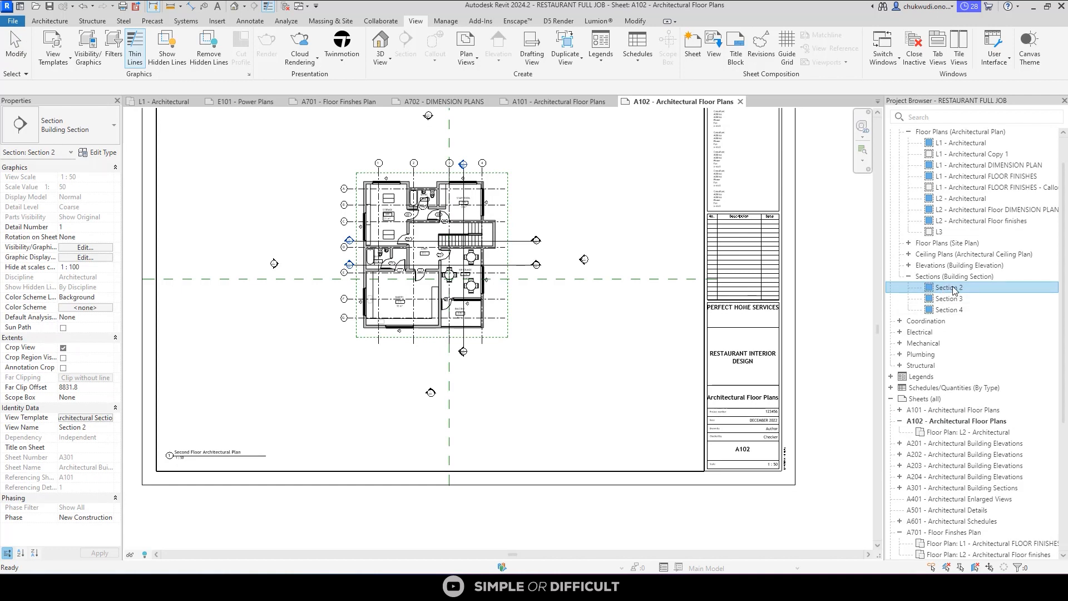
{"action": "left_click_drag", "start_coordinate": [966, 295], "coordinate": [569, 301]}
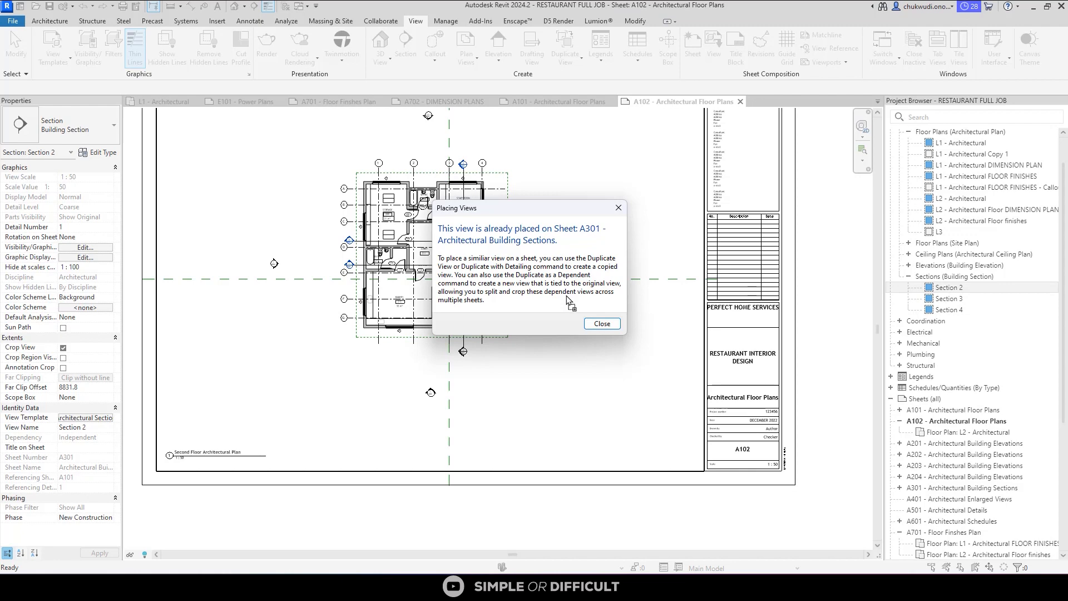
{"action": "left_click", "coordinate": [612, 326]}
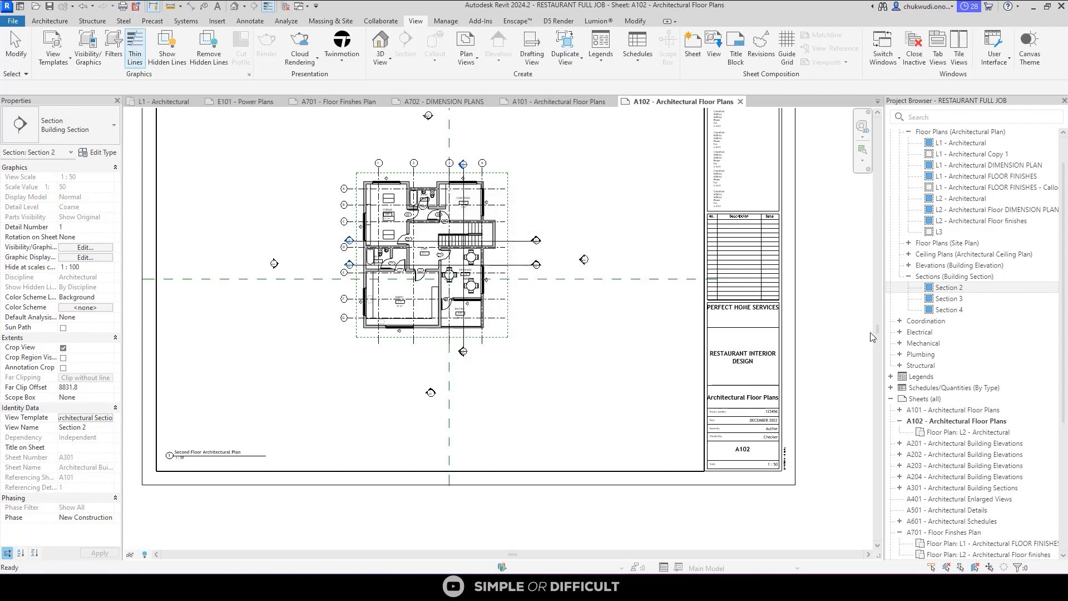
List the project's typical schedules, view the Door Schedule briefly and return to sheet A102.
{"action": "left_click", "coordinate": [893, 388]}
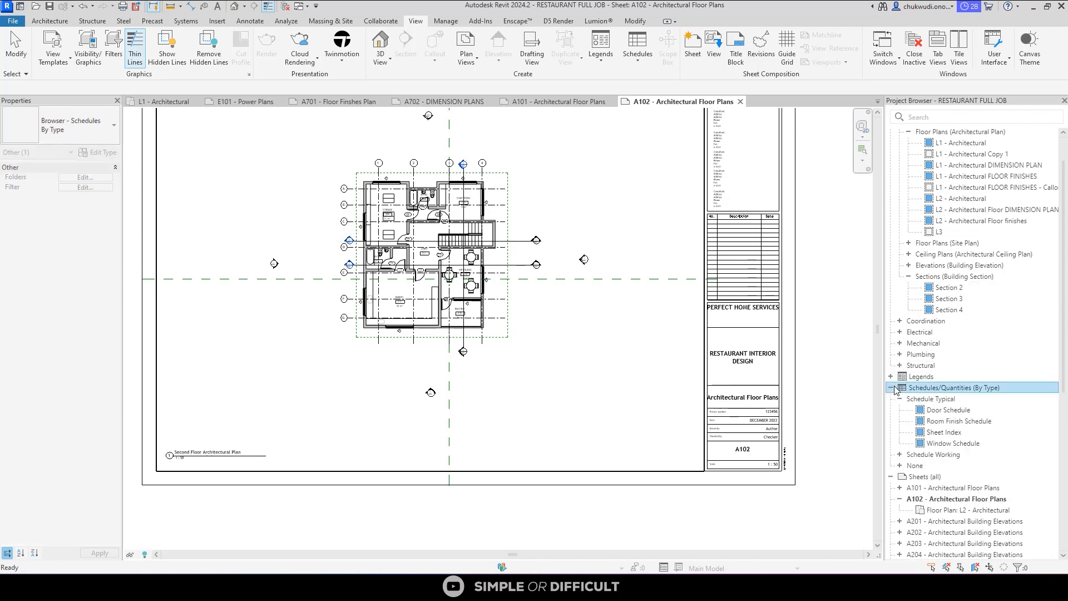
{"action": "left_click", "coordinate": [967, 423]}
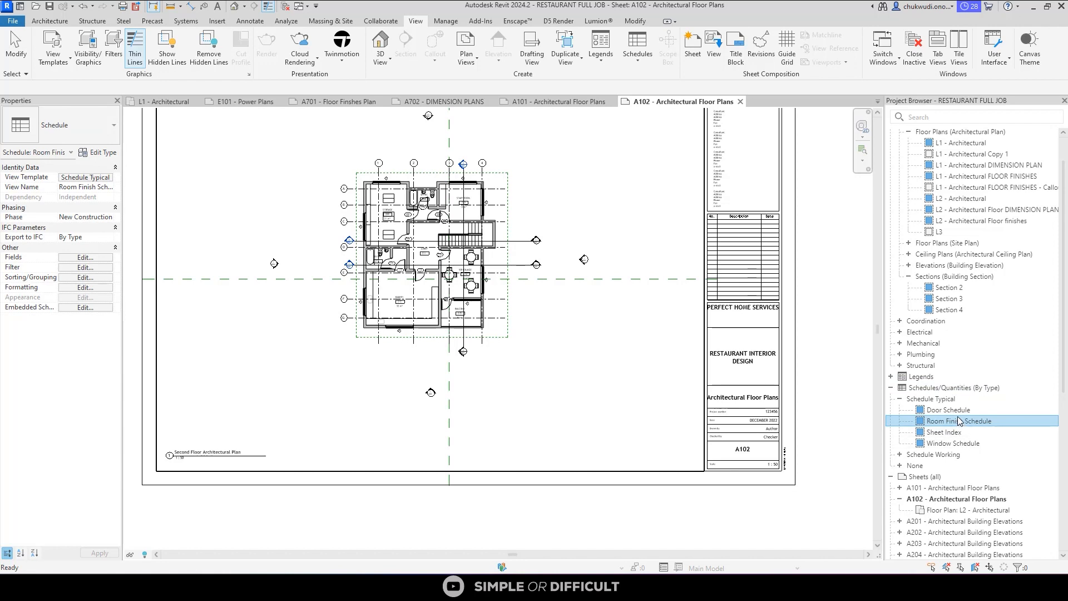
{"action": "left_click", "coordinate": [956, 412]}
{"action": "double_click", "coordinate": [957, 414]}
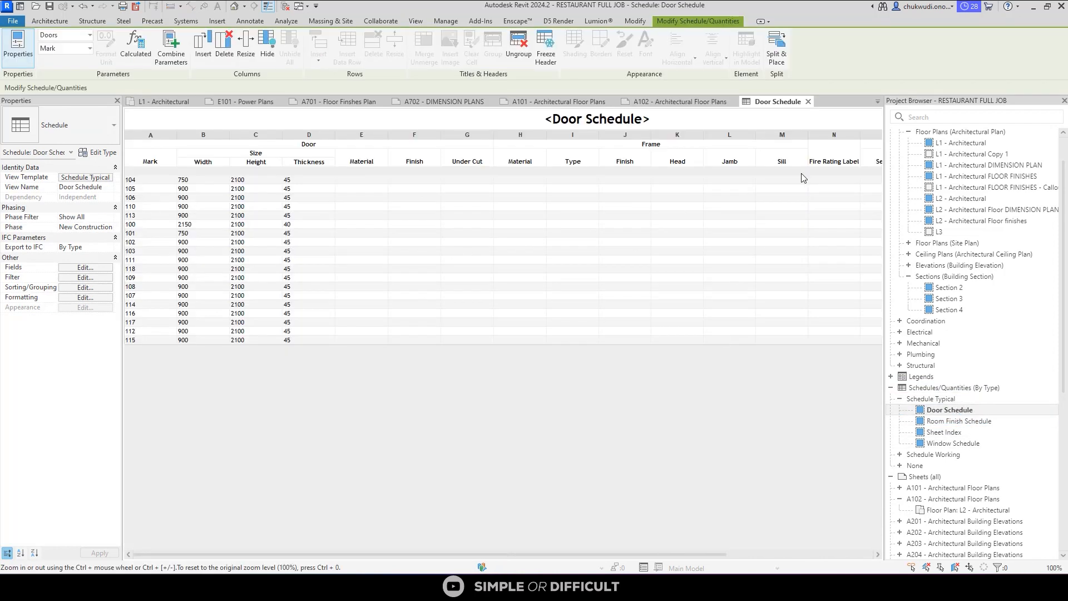
{"action": "left_click", "coordinate": [808, 101]}
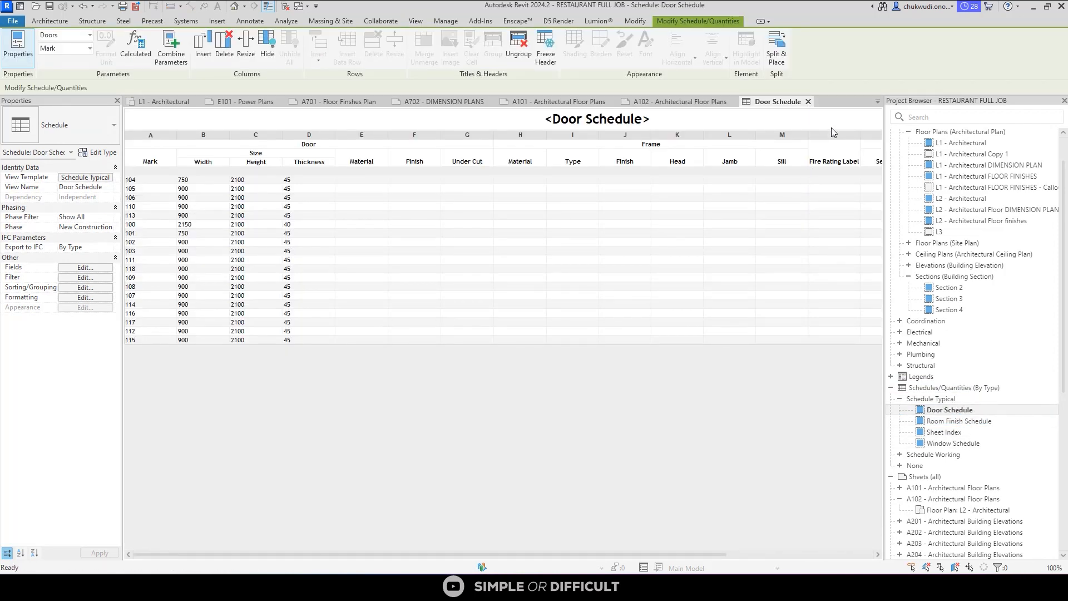
{"action": "left_click", "coordinate": [482, 262]}
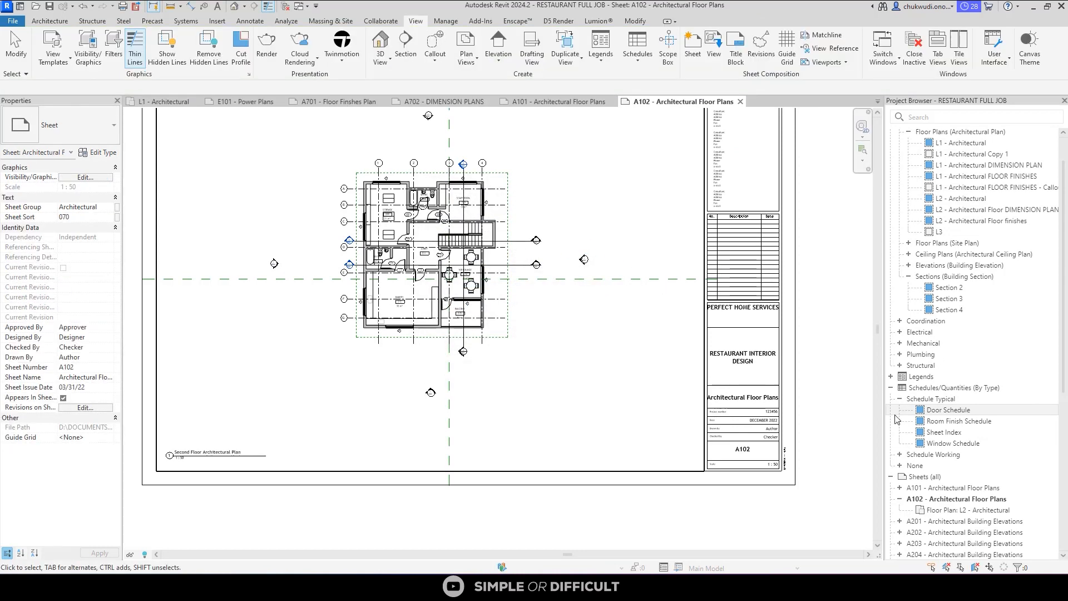
Place the Door Schedule on sheet A102 below the second floor plan.
{"action": "left_click_drag", "start_coordinate": [949, 414], "coordinate": [534, 362]}
{"action": "scroll", "coordinate": [534, 362], "scroll_direction": "down", "scroll_amount": 2}
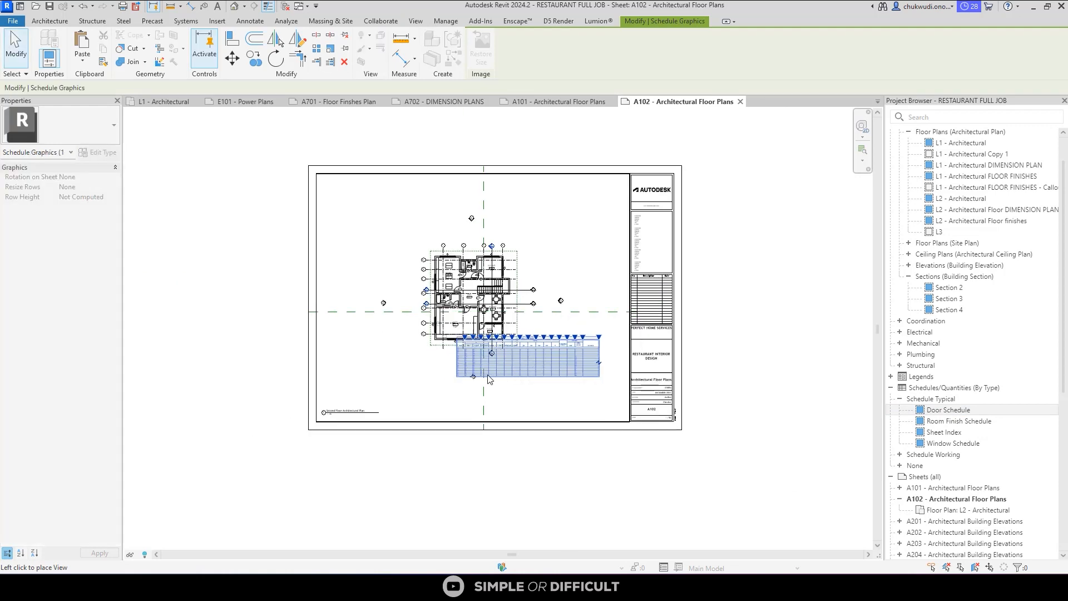
{"action": "scroll", "coordinate": [467, 381], "scroll_direction": "up", "scroll_amount": 1}
{"action": "left_click", "coordinate": [466, 381]}
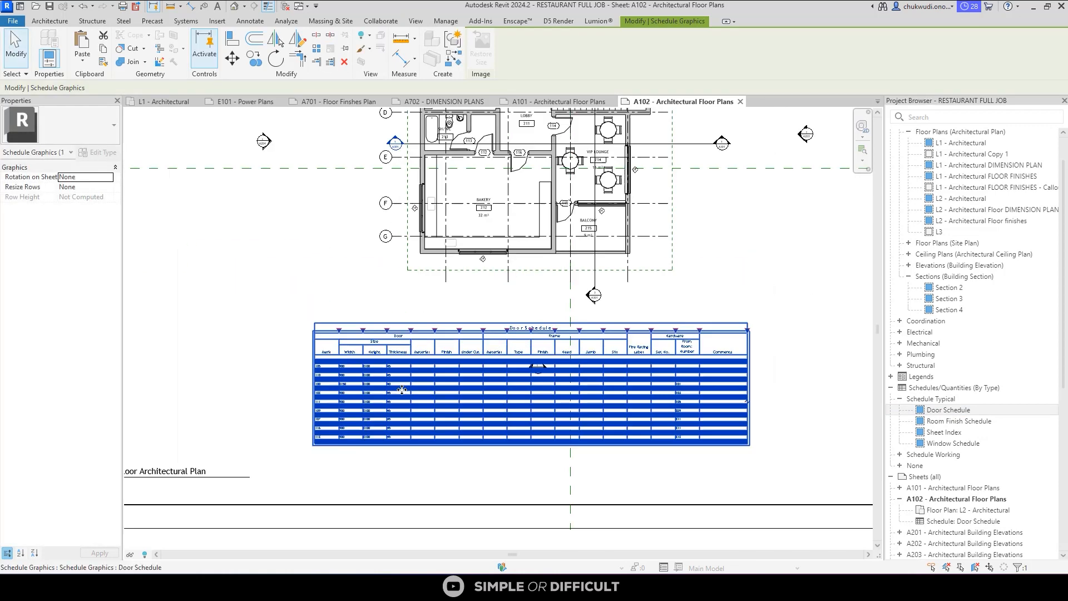
{"action": "scroll", "coordinate": [467, 381], "scroll_direction": "up", "scroll_amount": 3}
{"action": "left_click", "coordinate": [349, 262]}
{"action": "scroll", "coordinate": [350, 263], "scroll_direction": "down", "scroll_amount": 2}
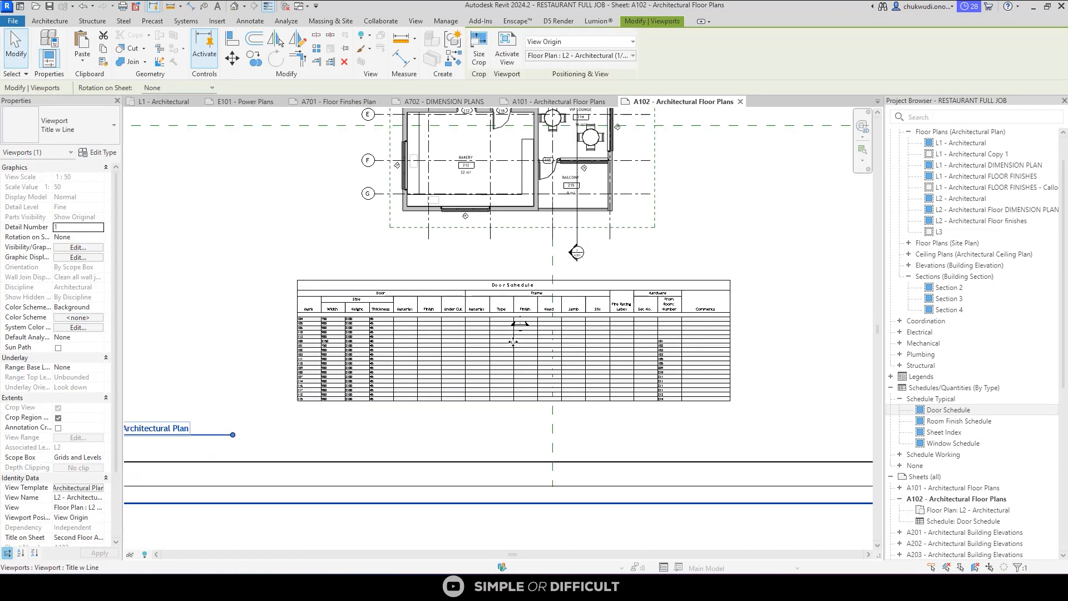
Open the Door Schedule, examine its columns from Mark through Comments, and close it.
{"action": "double_click", "coordinate": [955, 412]}
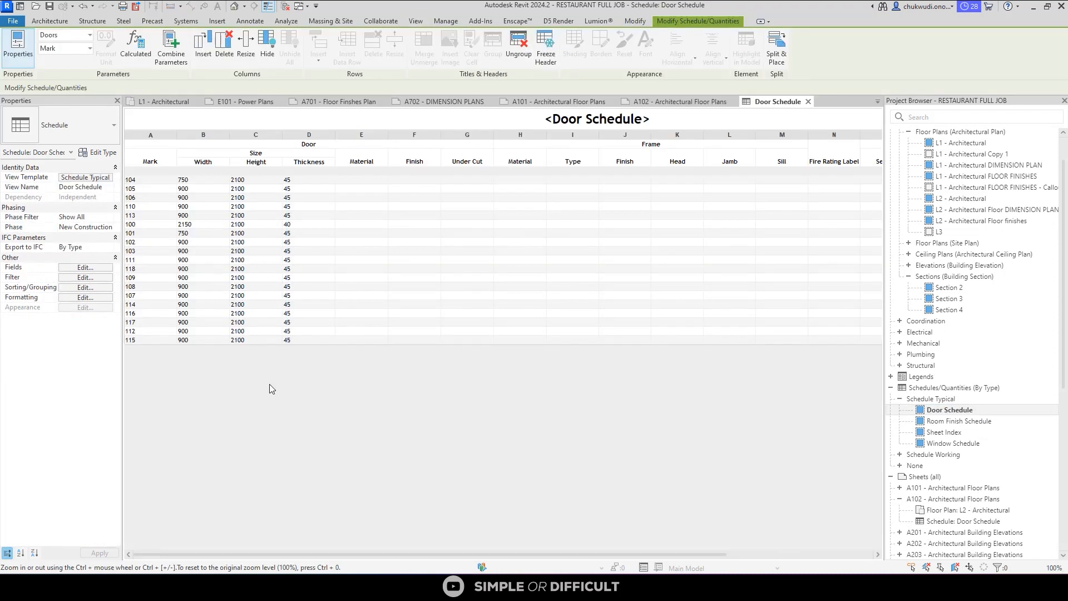
{"action": "left_click_drag", "start_coordinate": [338, 553], "coordinate": [579, 553]}
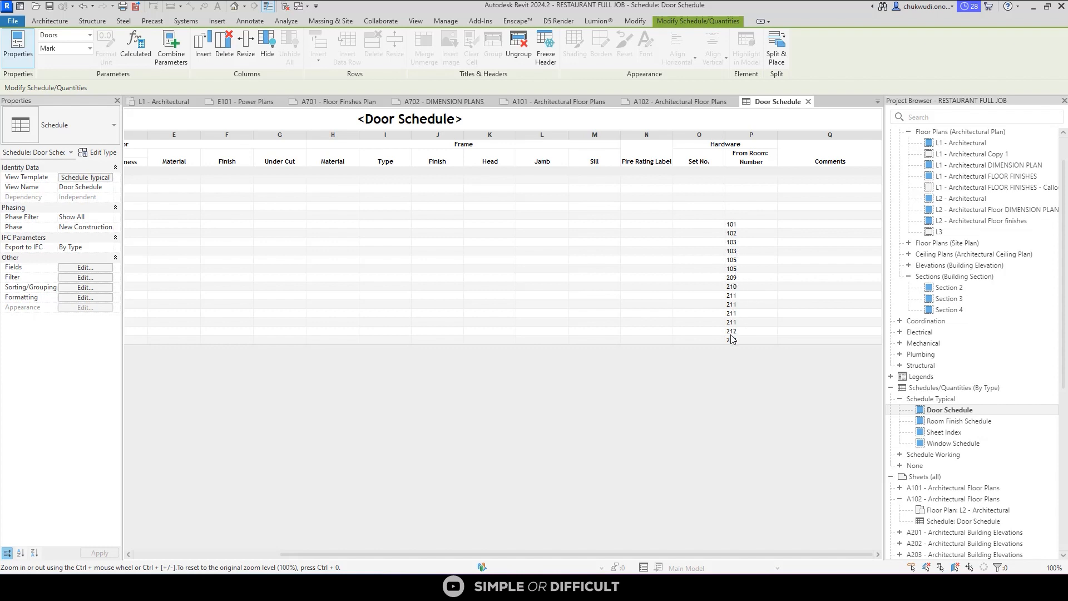
{"action": "left_click_drag", "start_coordinate": [534, 554], "coordinate": [387, 554]}
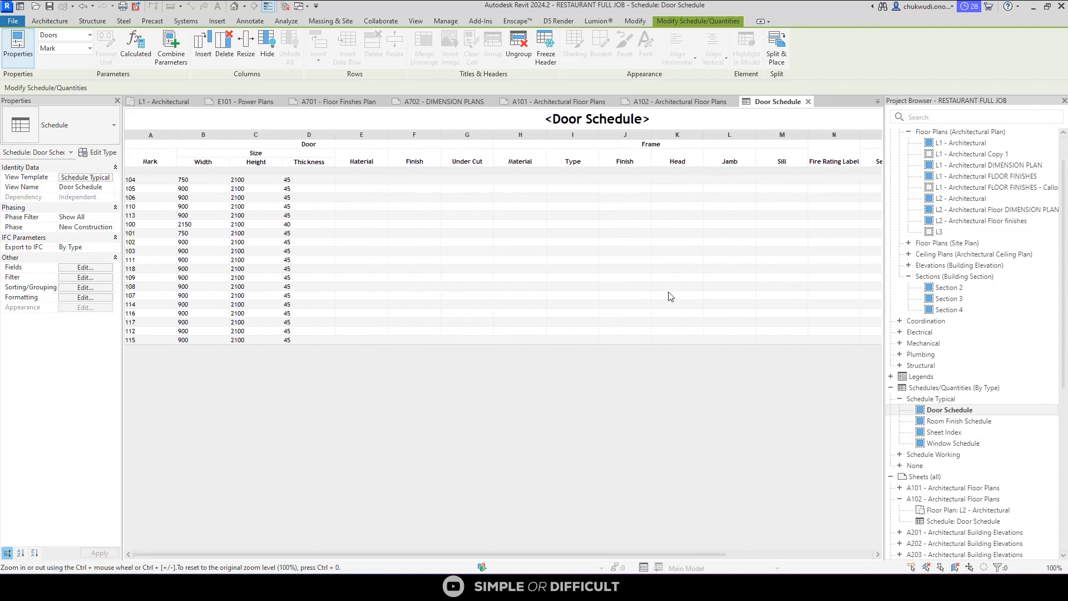
{"action": "left_click", "coordinate": [808, 102]}
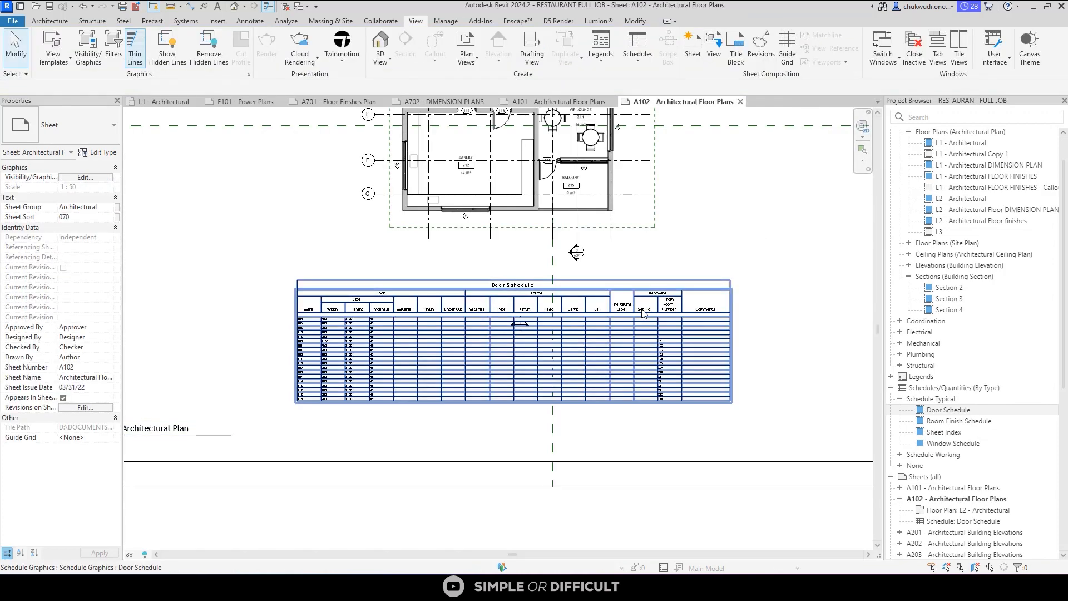
Create a new building component schedule for the Rooms category with the New Construction phase.
{"action": "left_click", "coordinate": [929, 389]}
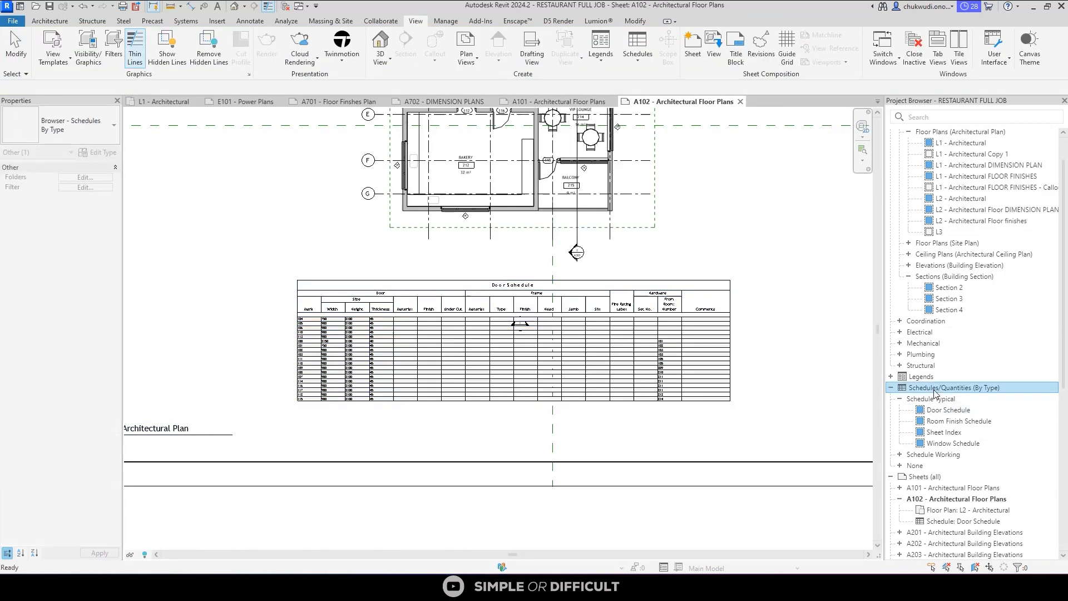
{"action": "right_click", "coordinate": [935, 392]}
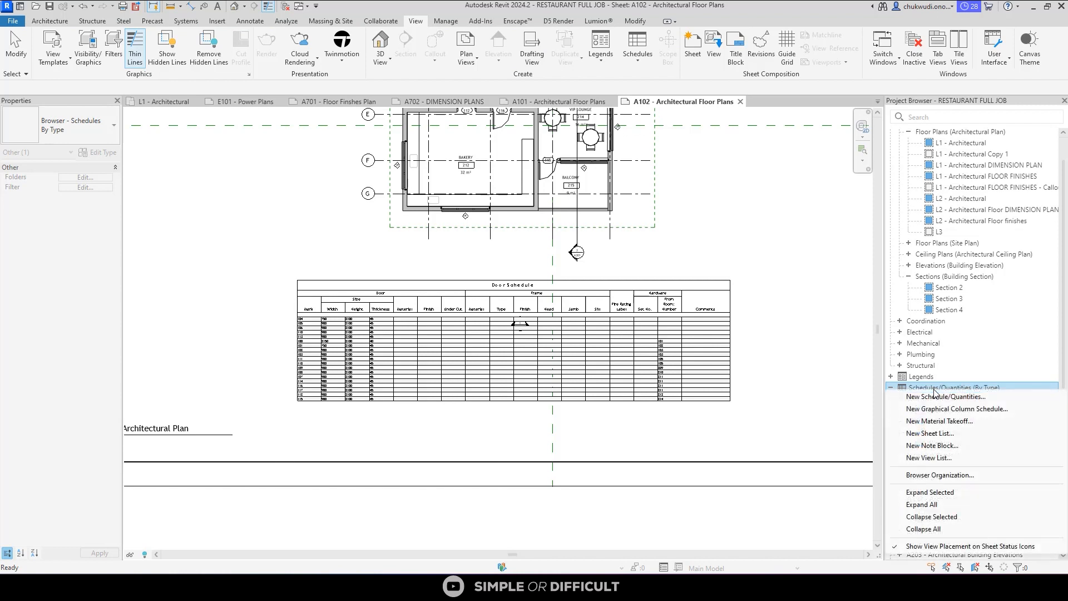
{"action": "left_click", "coordinate": [966, 397]}
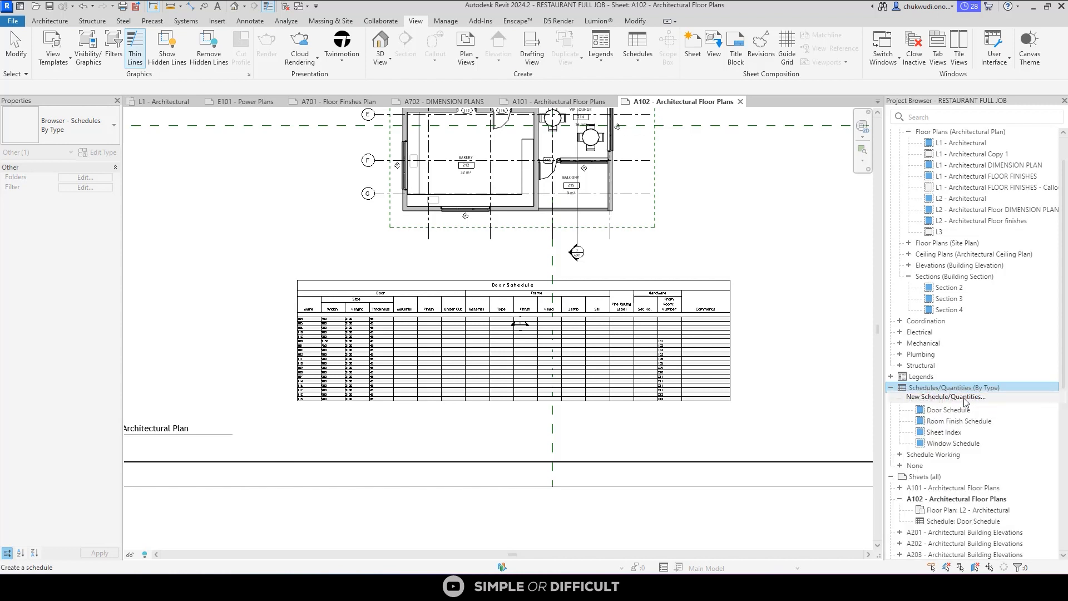
{"action": "left_click", "coordinate": [455, 275]}
{"action": "key", "text": "r"}
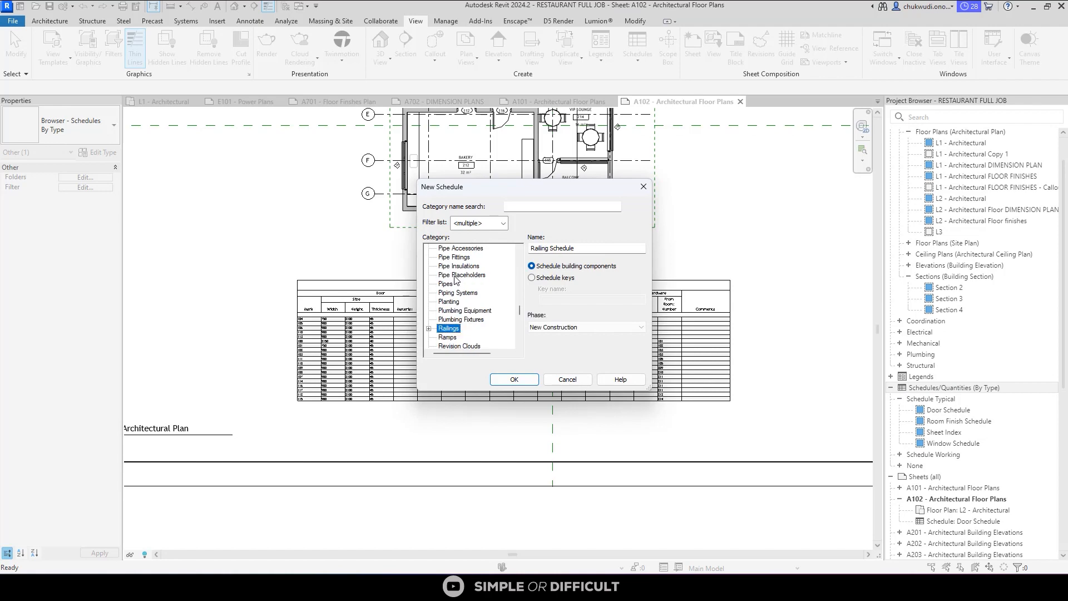
{"action": "scroll", "coordinate": [467, 317], "scroll_direction": "down", "scroll_amount": 1}
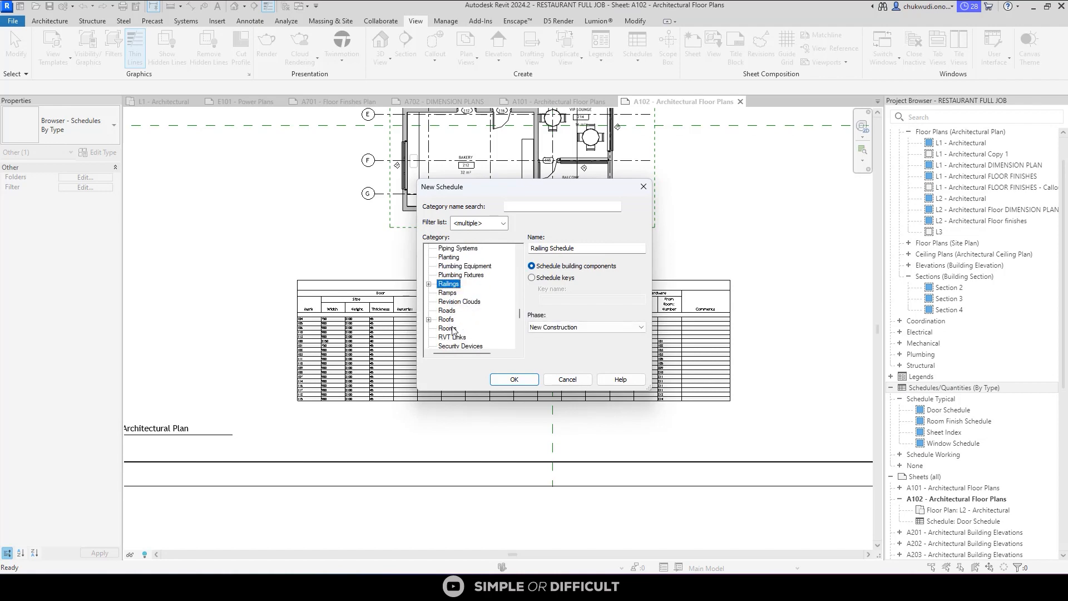
{"action": "left_click", "coordinate": [448, 328]}
{"action": "left_click", "coordinate": [514, 379]}
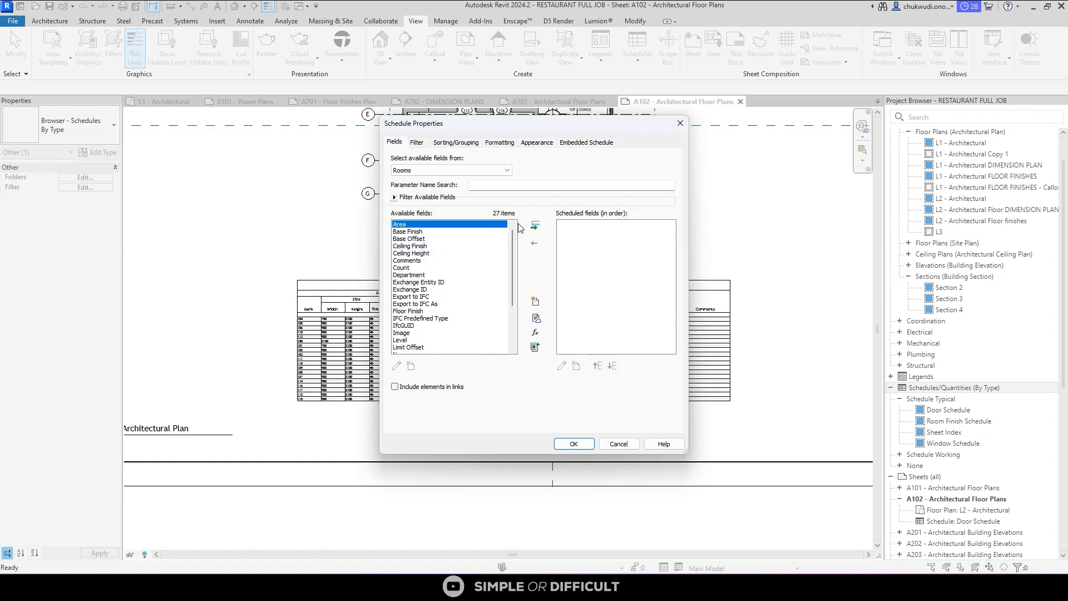
Add the Area, Name and Number fields to the new room schedule.
{"action": "left_click", "coordinate": [534, 225]}
{"action": "left_click", "coordinate": [408, 232]}
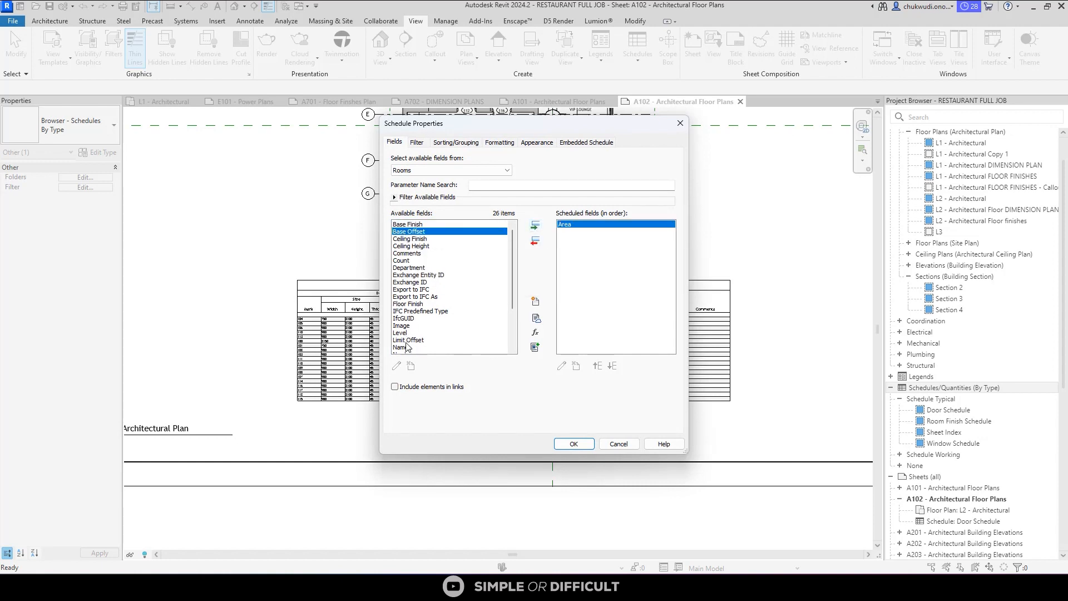
{"action": "left_click", "coordinate": [409, 297]}
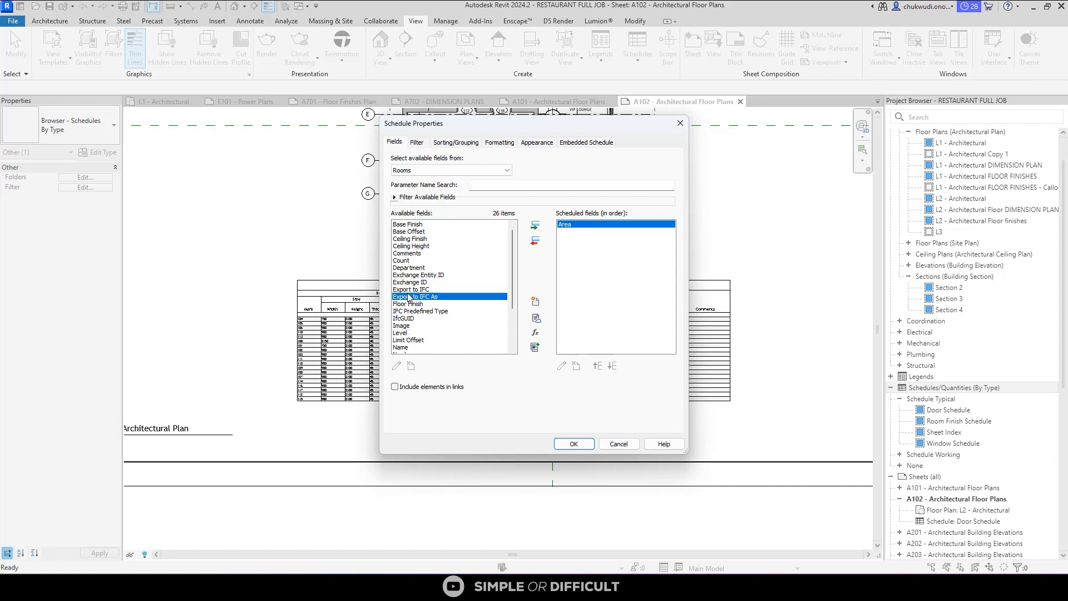
{"action": "left_click", "coordinate": [401, 347]}
{"action": "scroll", "coordinate": [406, 334], "scroll_direction": "down", "scroll_amount": 2}
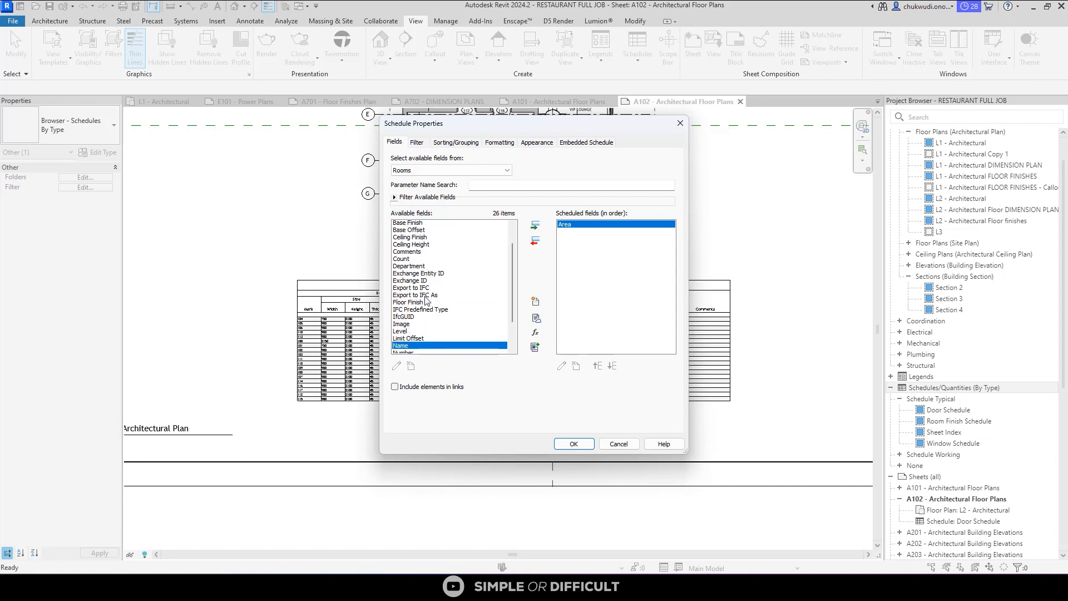
{"action": "left_click", "coordinate": [535, 225]}
{"action": "left_click", "coordinate": [534, 226]}
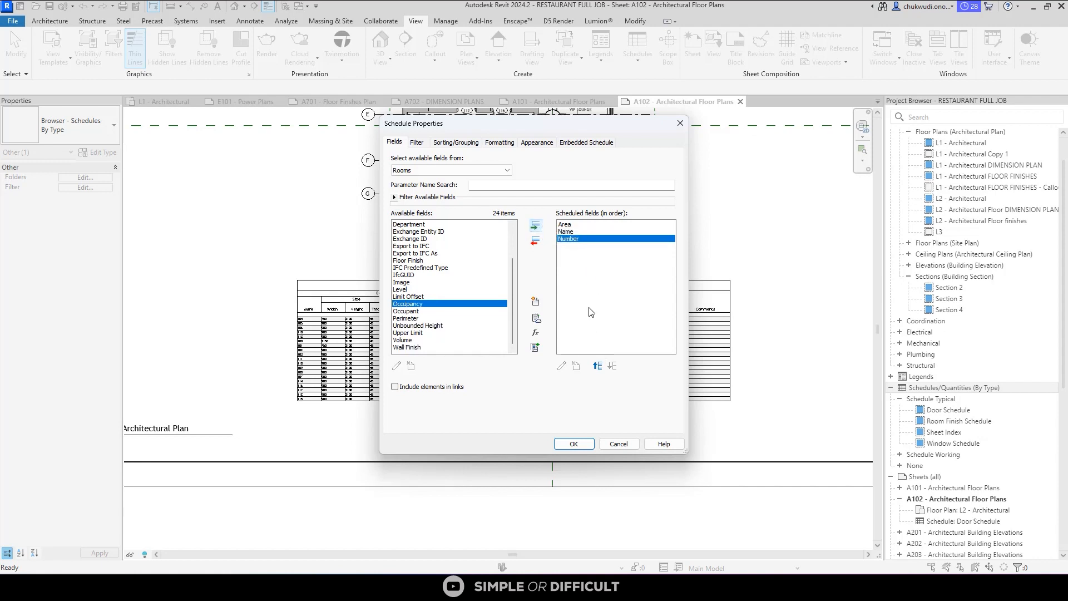
Reorder the scheduled fields to Number, Name, Area and create the room schedule.
{"action": "left_click", "coordinate": [573, 224]}
{"action": "left_click", "coordinate": [576, 240]}
{"action": "left_click", "coordinate": [598, 365]}
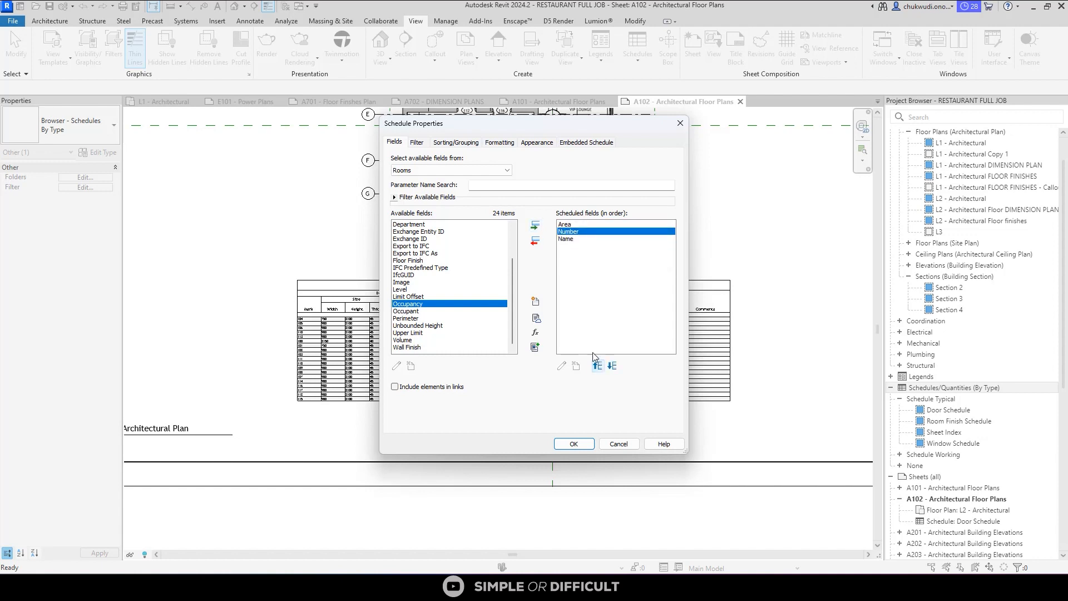
{"action": "left_click", "coordinate": [573, 225]}
{"action": "left_click", "coordinate": [612, 366]}
{"action": "left_click", "coordinate": [612, 365]}
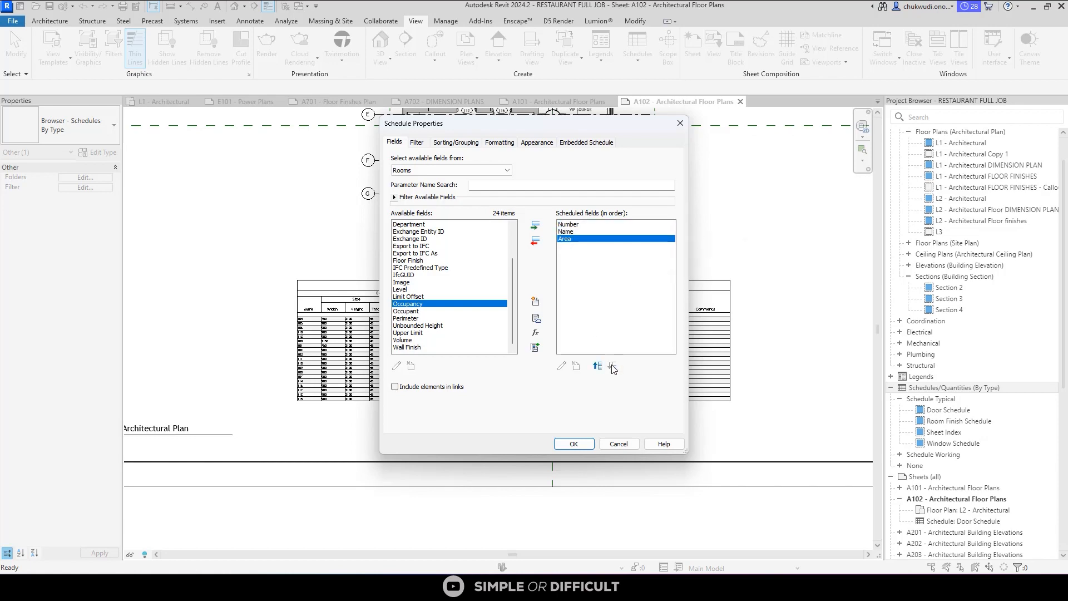
{"action": "left_click", "coordinate": [574, 444]}
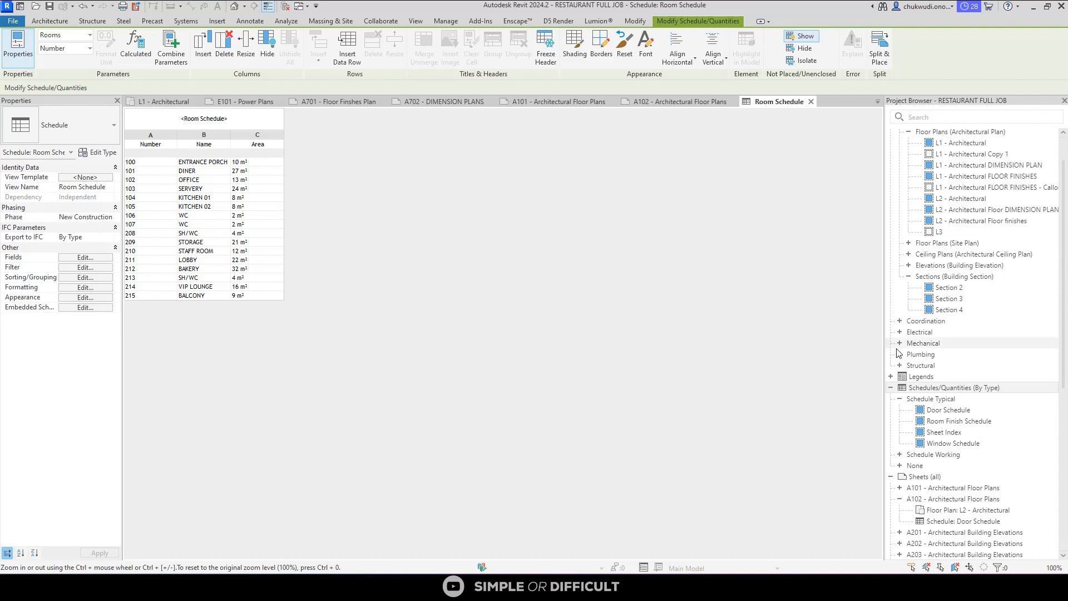
Assign the Schedule Typical view template to the Room Schedule, review the schedule and return to sheet A102.
{"action": "left_click", "coordinate": [84, 177]}
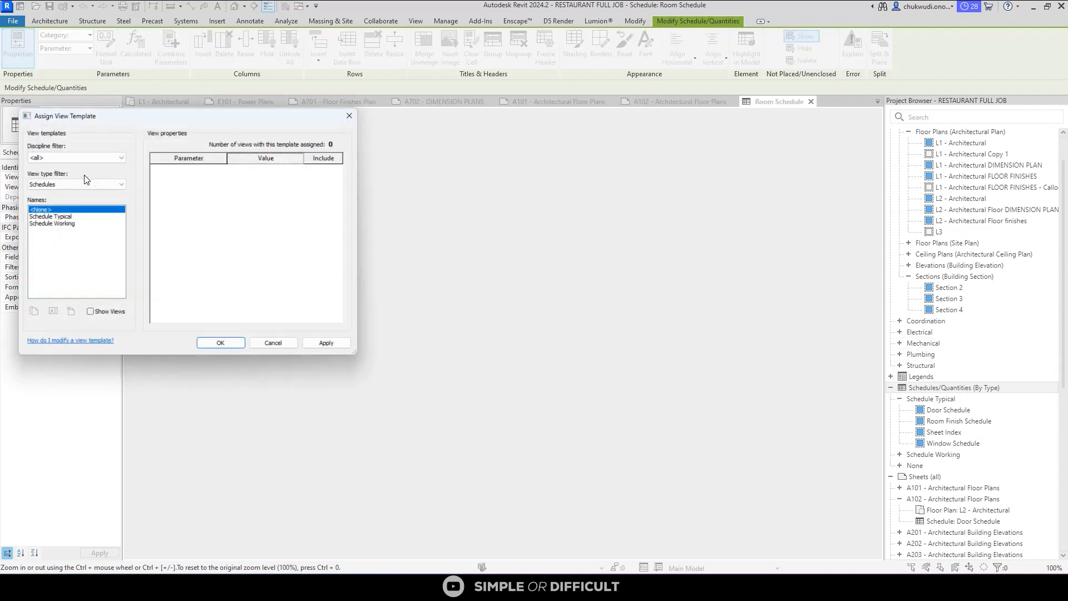
{"action": "left_click", "coordinate": [47, 216]}
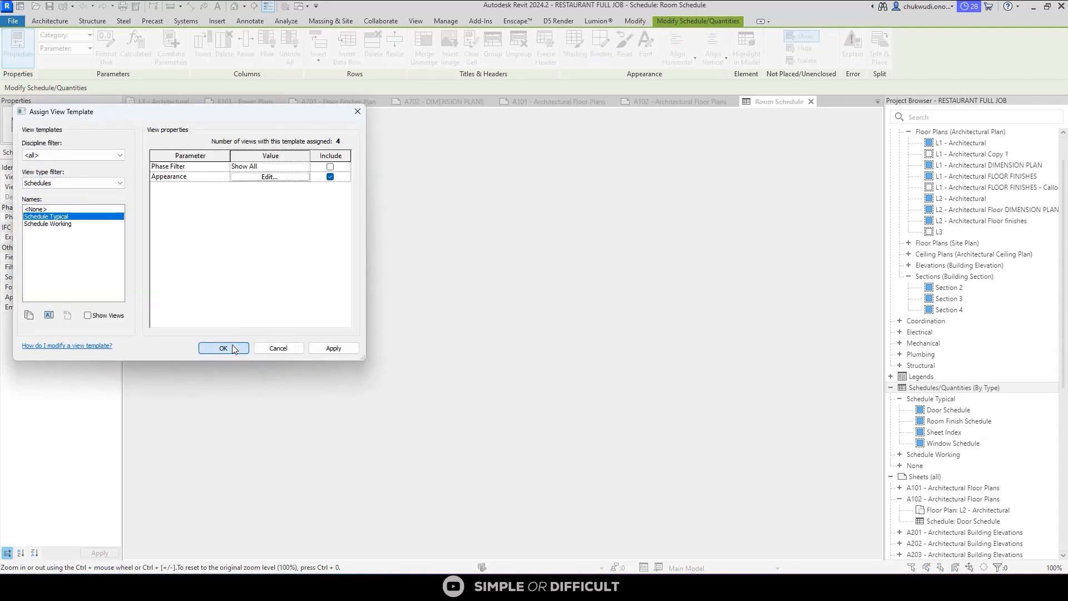
{"action": "left_click", "coordinate": [223, 348]}
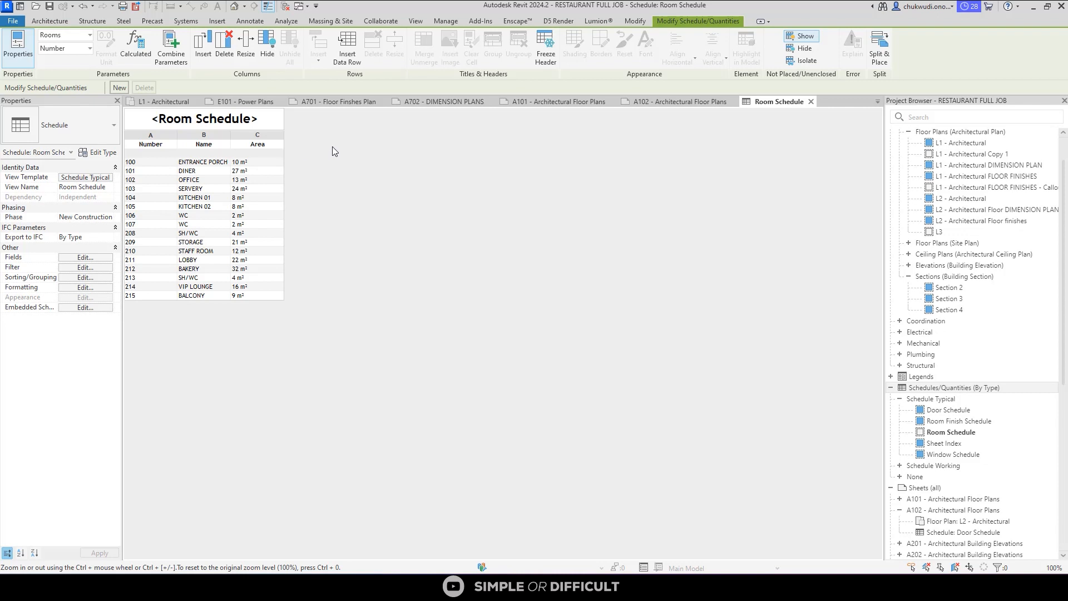
{"action": "left_click", "coordinate": [812, 104]}
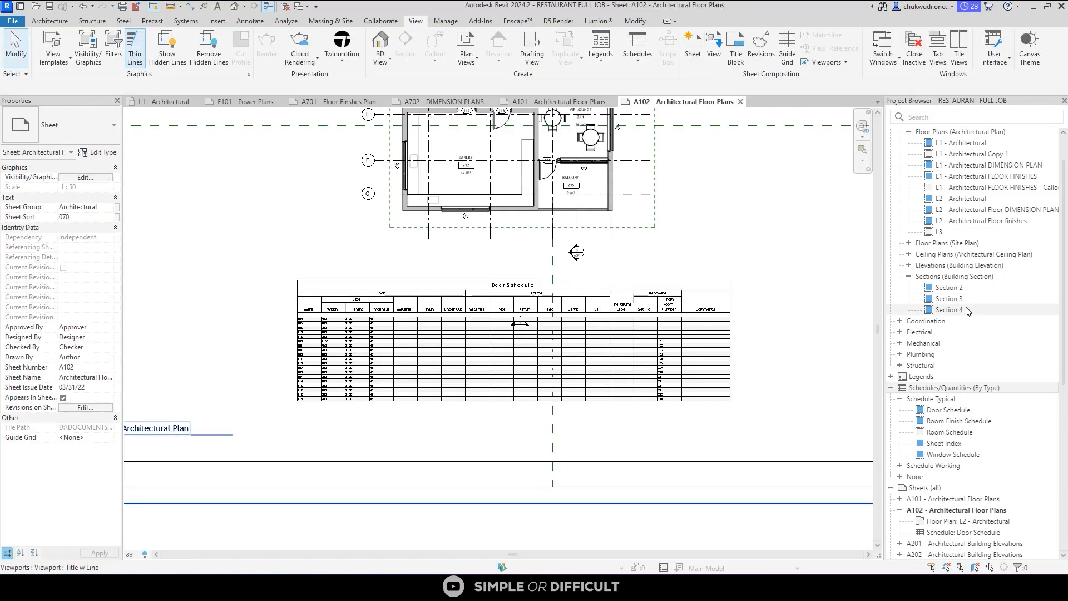
{"action": "left_click", "coordinate": [949, 432]}
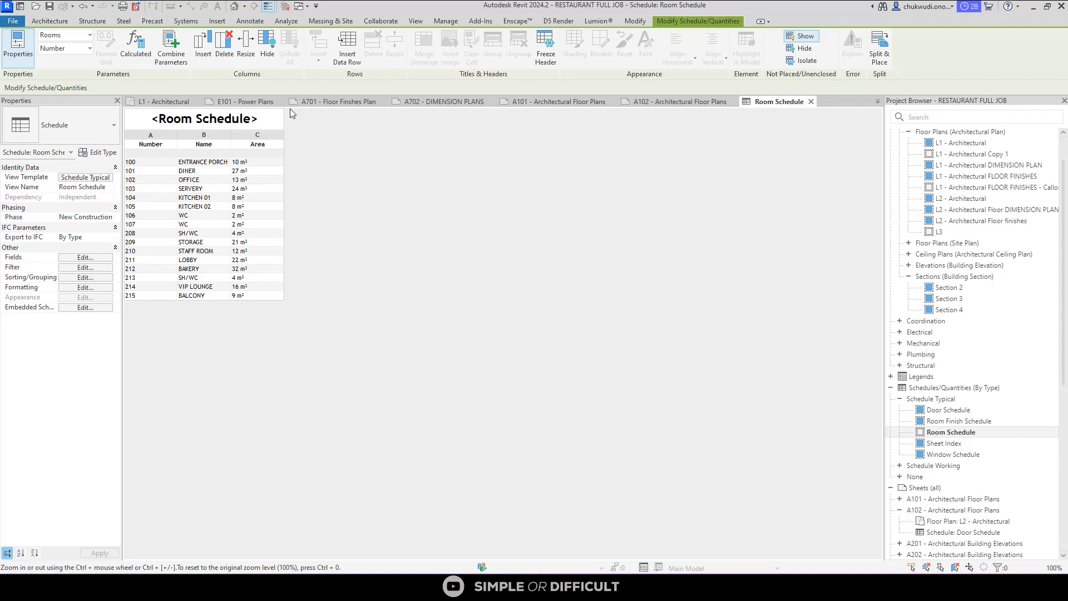
{"action": "left_click", "coordinate": [810, 102]}
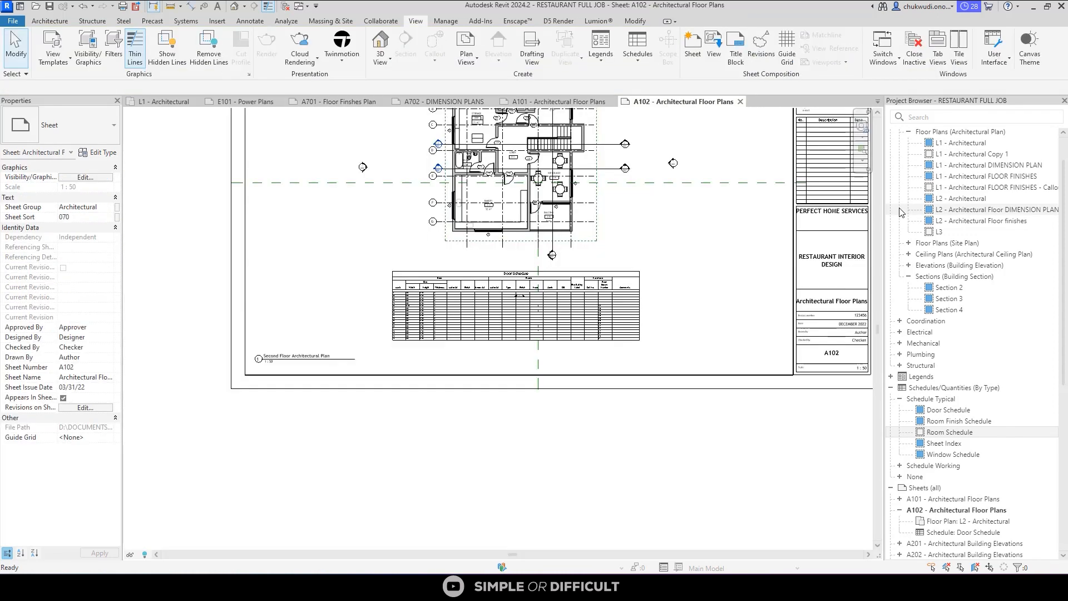
Place the Room Schedule on sheet A102 beside the Door Schedule, above the Second Floor Architectural Plan title.
{"action": "left_click", "coordinate": [965, 436]}
{"action": "left_click_drag", "start_coordinate": [963, 433], "coordinate": [392, 277]}
{"action": "scroll", "coordinate": [392, 275], "scroll_direction": "down", "scroll_amount": 1}
{"action": "scroll", "coordinate": [334, 172], "scroll_direction": "up", "scroll_amount": 1}
{"action": "middle_click_drag", "start_coordinate": [338, 182], "coordinate": [346, 194]}
{"action": "scroll", "coordinate": [359, 250], "scroll_direction": "down", "scroll_amount": 3}
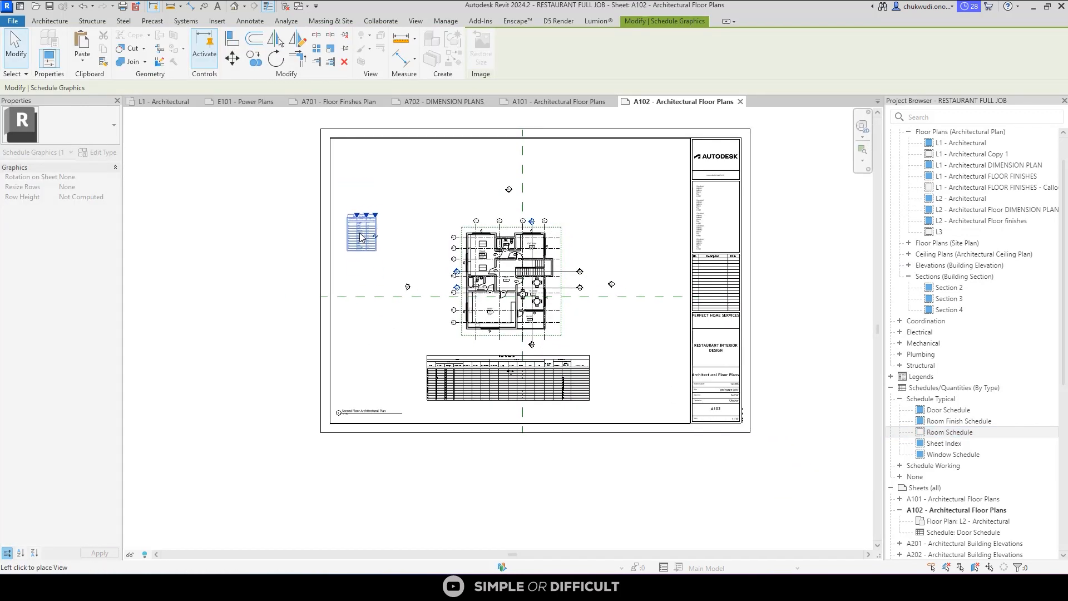
{"action": "scroll", "coordinate": [551, 295], "scroll_direction": "up", "scroll_amount": 2}
{"action": "scroll", "coordinate": [649, 428], "scroll_direction": "up", "scroll_amount": 5}
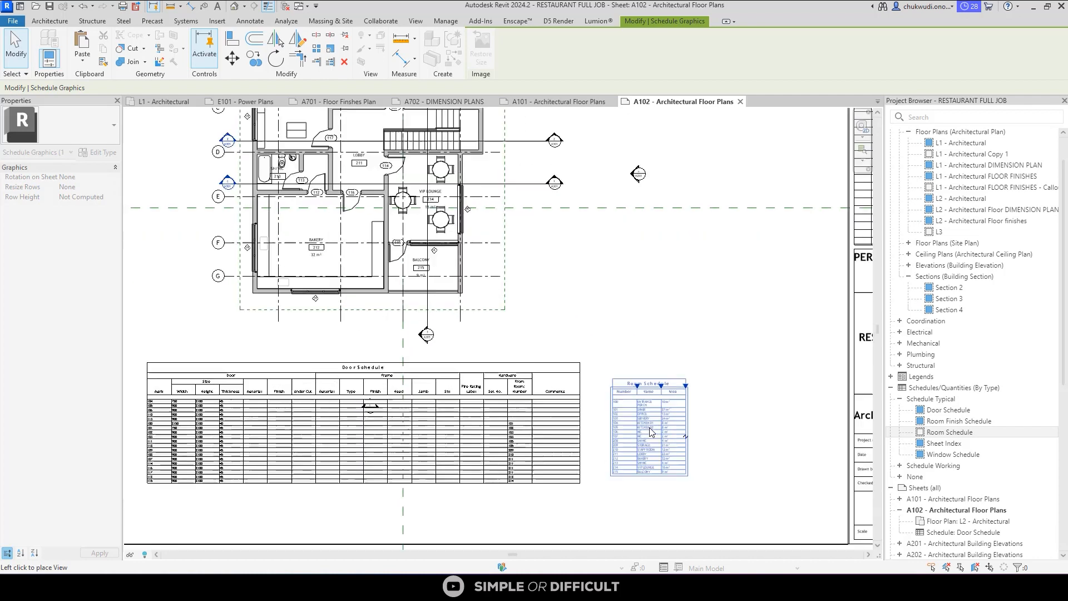
{"action": "middle_click_drag", "start_coordinate": [686, 412], "coordinate": [778, 325]}
{"action": "scroll", "coordinate": [753, 336], "scroll_direction": "down", "scroll_amount": 4}
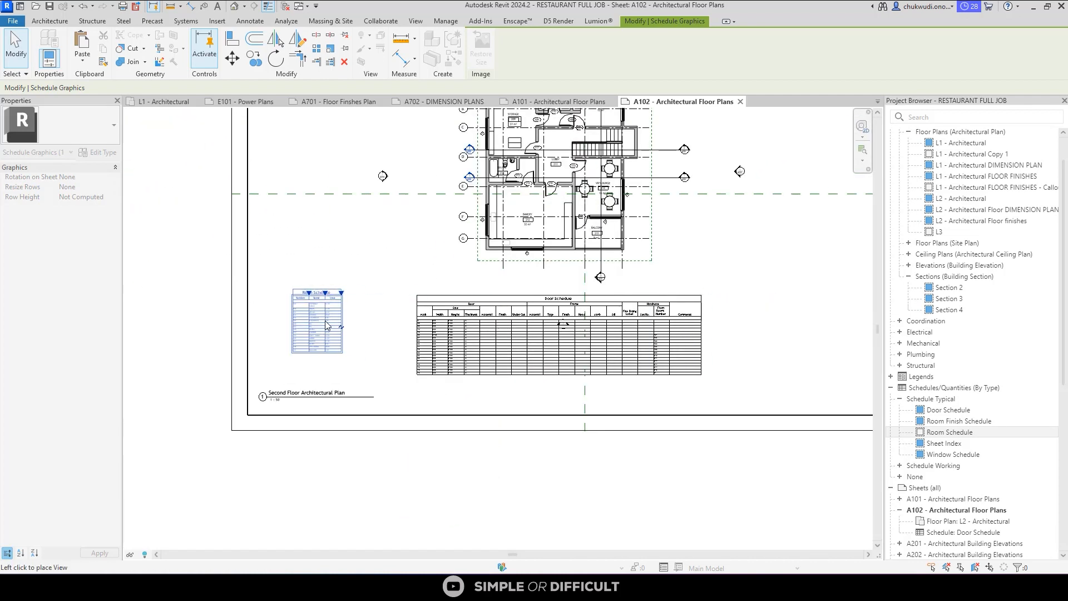
{"action": "scroll", "coordinate": [345, 328], "scroll_direction": "up", "scroll_amount": 2}
{"action": "left_click", "coordinate": [365, 327]}
{"action": "scroll", "coordinate": [367, 325], "scroll_direction": "up", "scroll_amount": 2}
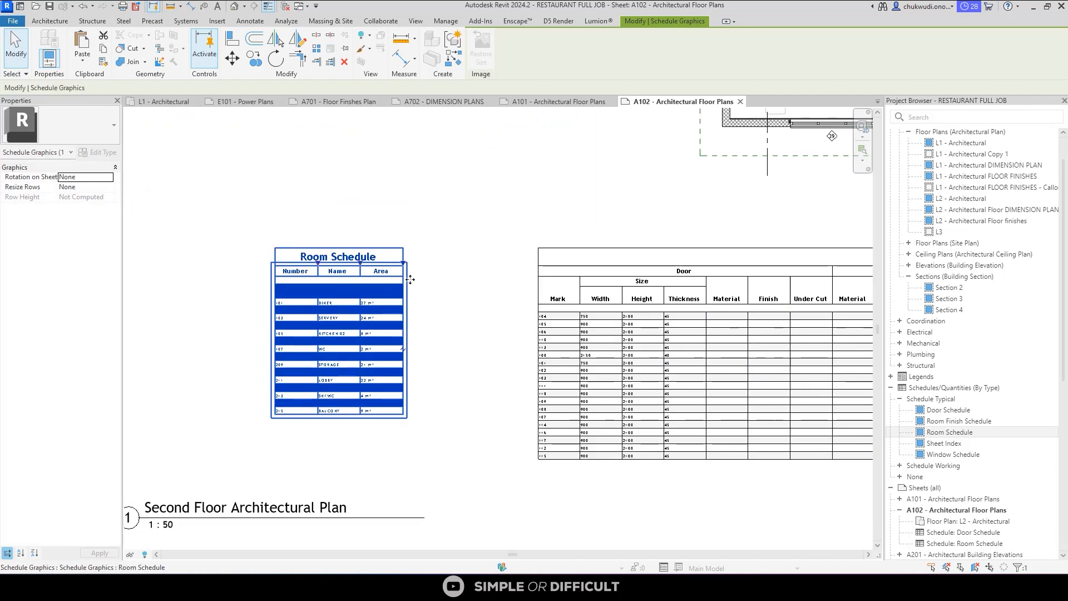
{"action": "scroll", "coordinate": [412, 275], "scroll_direction": "down", "scroll_amount": 2}
{"action": "left_click", "coordinate": [436, 282]}
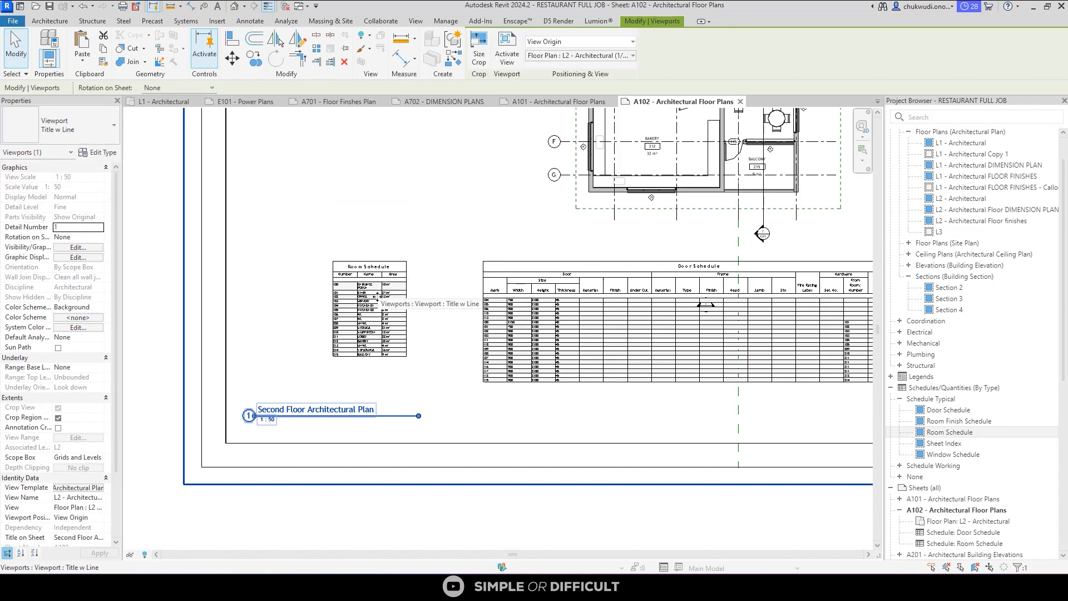
{"action": "scroll", "coordinate": [378, 297], "scroll_direction": "down", "scroll_amount": 2}
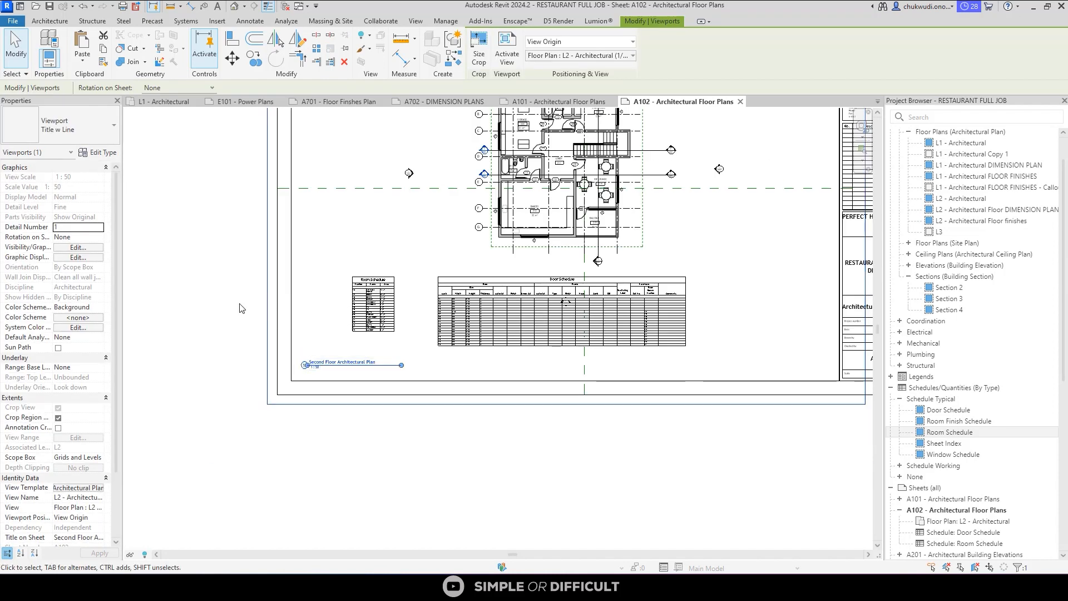
Widen the columns of the Room Schedule placed on sheet A102 so that the table extends towards the Door Schedule.
{"action": "left_click", "coordinate": [374, 305]}
{"action": "scroll", "coordinate": [402, 279], "scroll_direction": "up", "scroll_amount": 2}
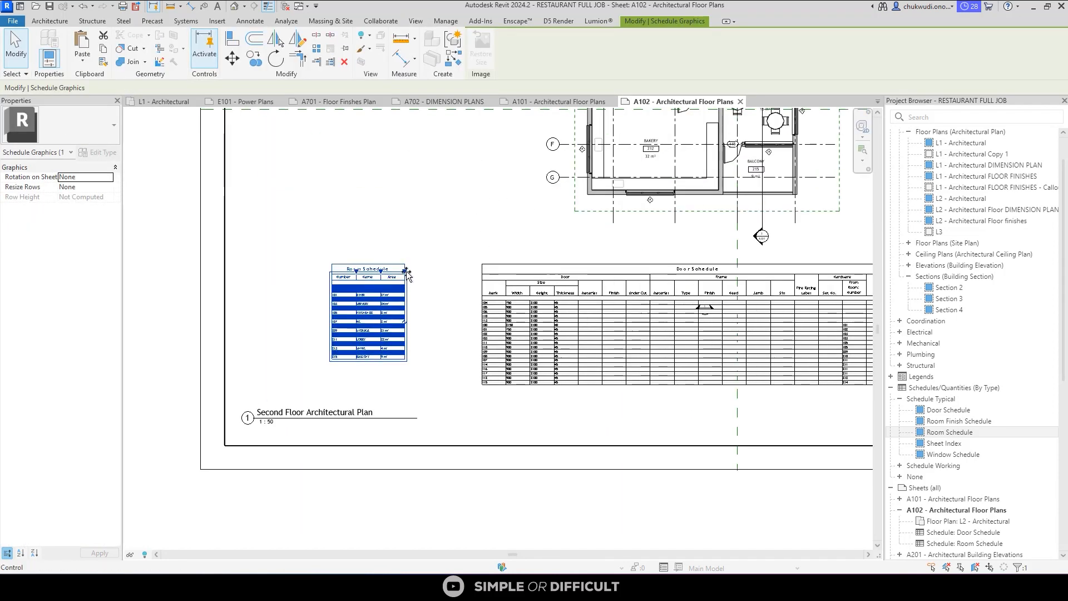
{"action": "left_click_drag", "start_coordinate": [405, 272], "coordinate": [436, 272]}
{"action": "scroll", "coordinate": [390, 272], "scroll_direction": "up", "scroll_amount": 2}
{"action": "left_click_drag", "start_coordinate": [331, 272], "coordinate": [423, 268]}
{"action": "left_click", "coordinate": [486, 236]}
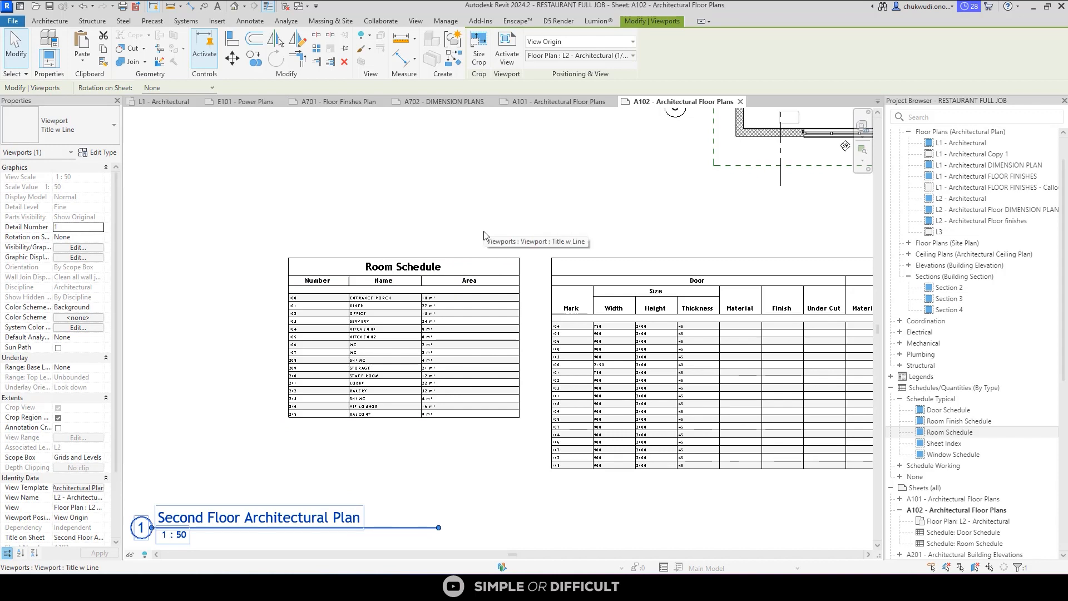
Examine the rooms and doors tagged on the second floor plan against the room and door schedules on sheet A102.
{"action": "scroll", "coordinate": [485, 236], "scroll_direction": "down", "scroll_amount": 4}
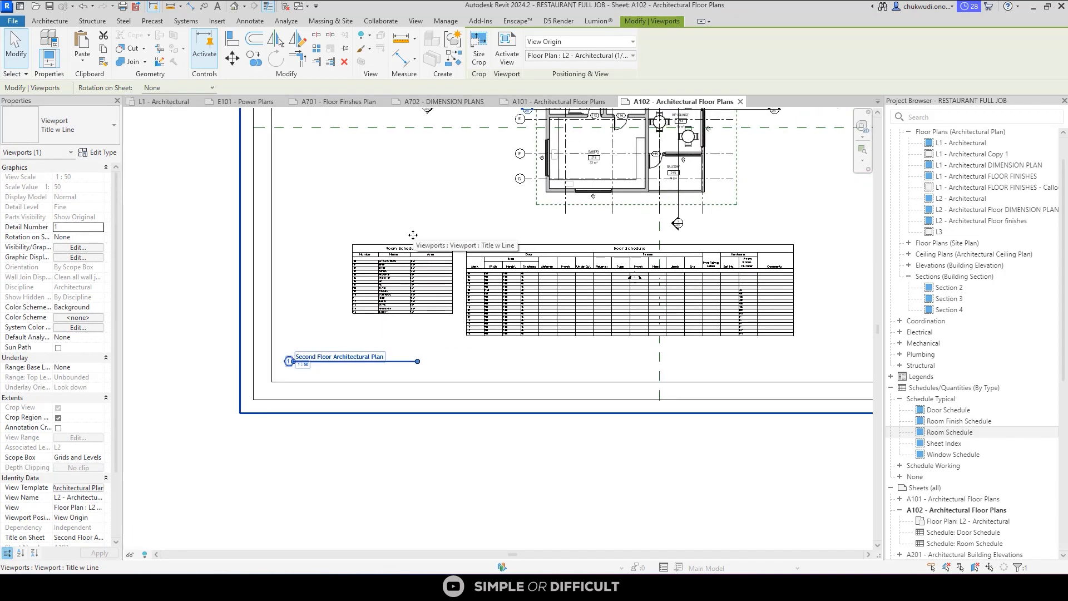
{"action": "scroll", "coordinate": [413, 235], "scroll_direction": "down", "scroll_amount": 1}
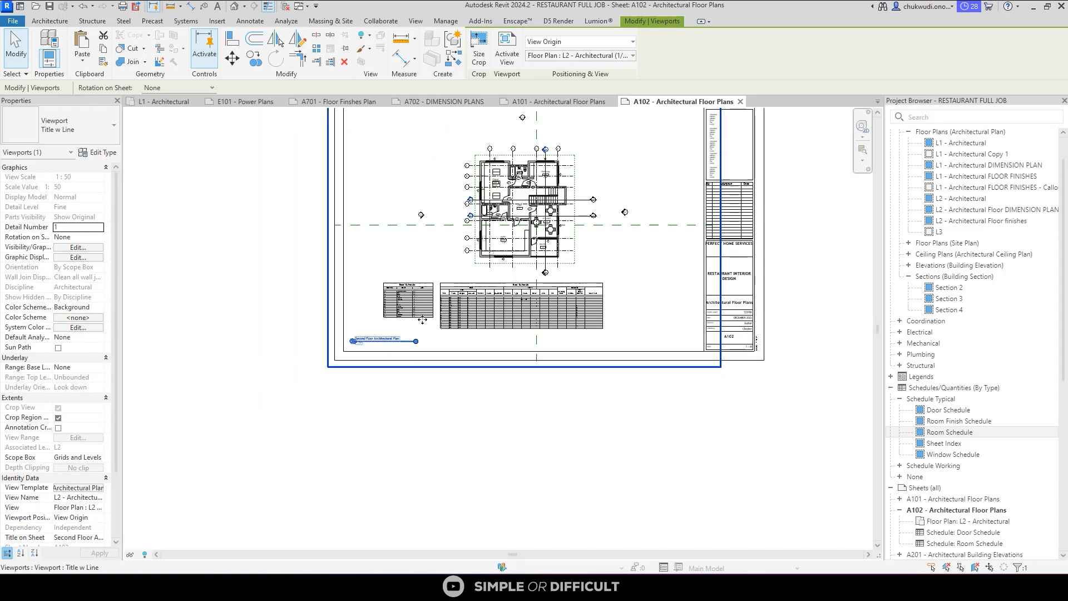
{"action": "scroll", "coordinate": [504, 236], "scroll_direction": "up", "scroll_amount": 3}
{"action": "scroll", "coordinate": [538, 220], "scroll_direction": "up", "scroll_amount": 3}
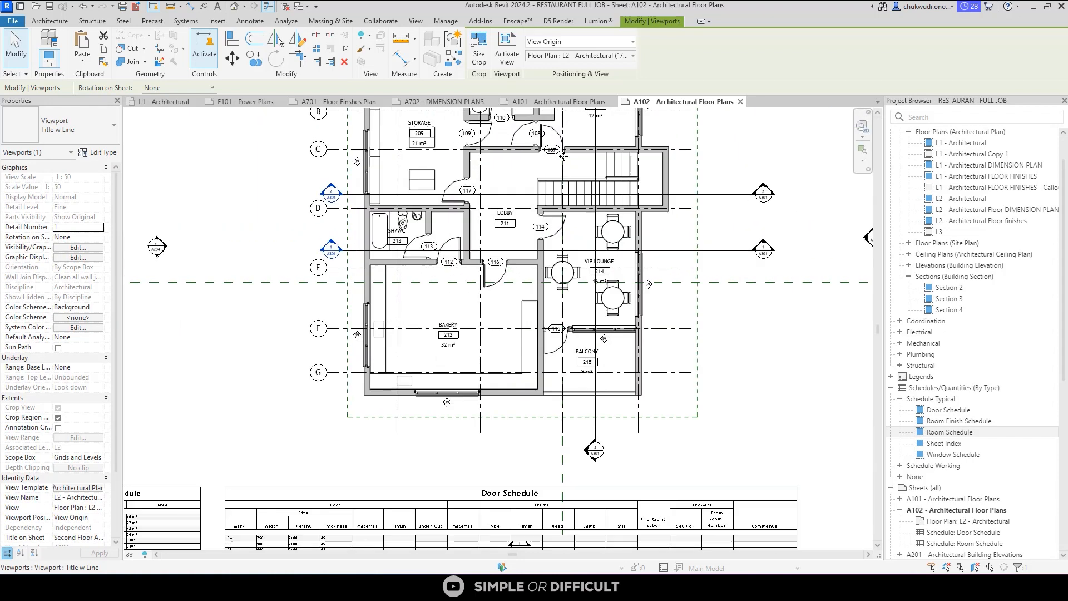
{"action": "scroll", "coordinate": [494, 205], "scroll_direction": "down", "scroll_amount": 3}
{"action": "scroll", "coordinate": [494, 206], "scroll_direction": "down", "scroll_amount": 1}
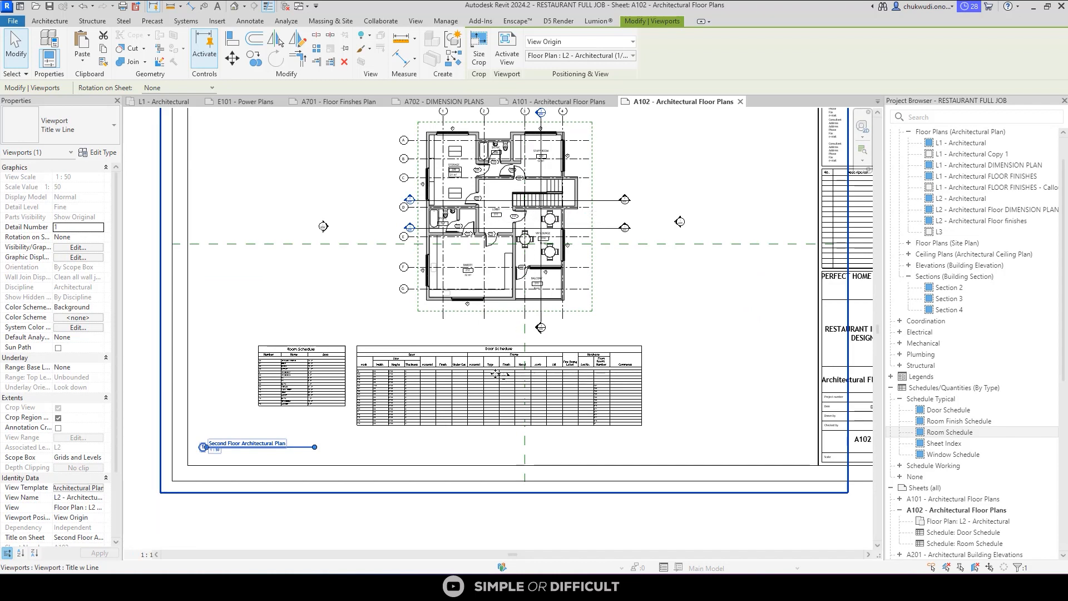
{"action": "double_click", "coordinate": [480, 261]}
{"action": "scroll", "coordinate": [481, 260], "scroll_direction": "down", "scroll_amount": 2}
{"action": "scroll", "coordinate": [480, 260], "scroll_direction": "up", "scroll_amount": 3}
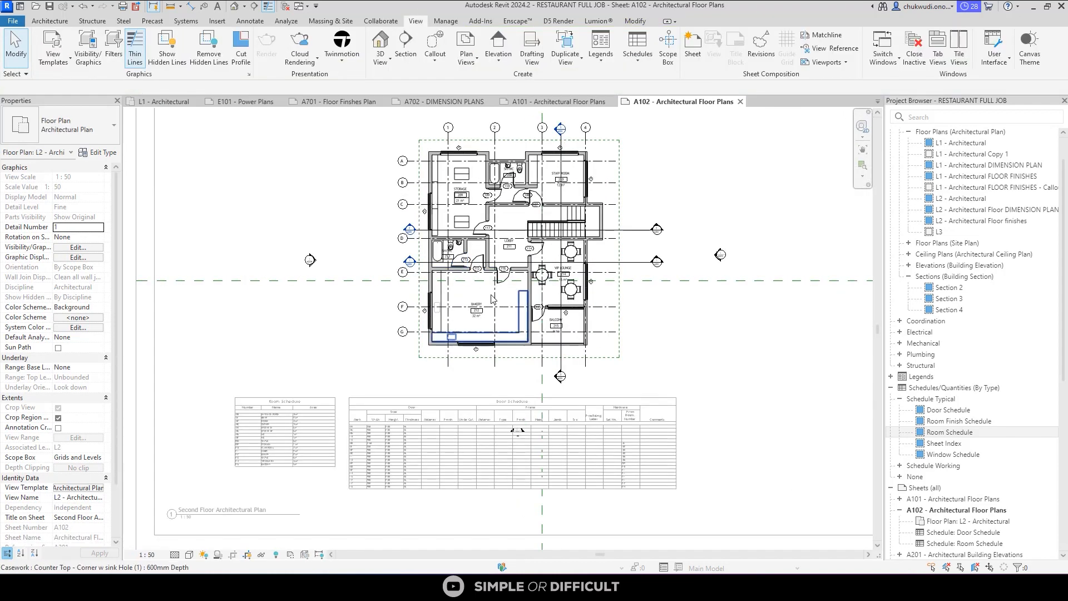
{"action": "scroll", "coordinate": [491, 299], "scroll_direction": "up", "scroll_amount": 2}
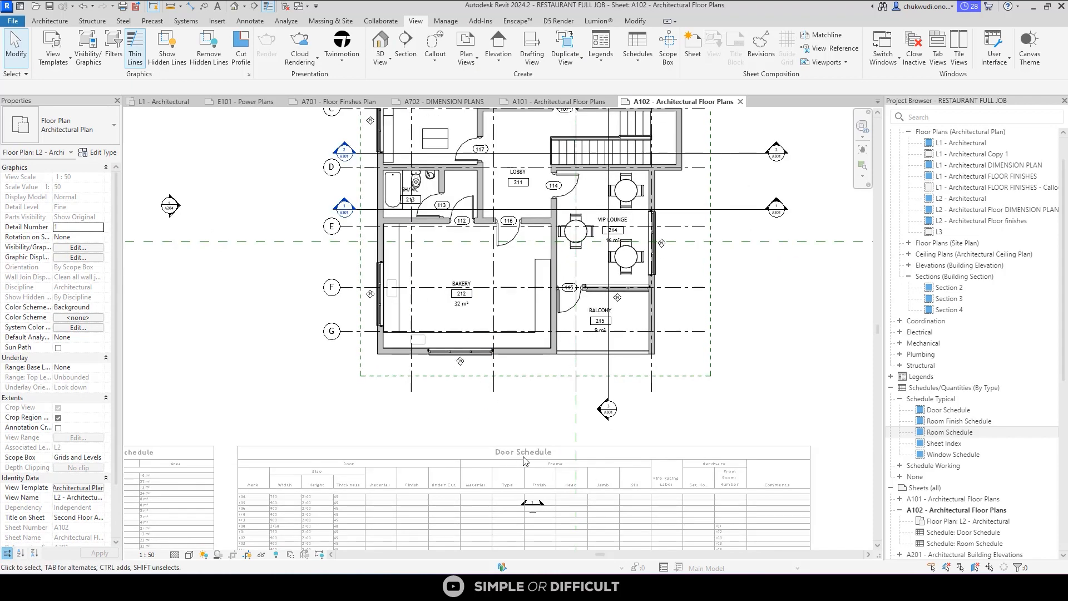
{"action": "scroll", "coordinate": [525, 459], "scroll_direction": "down", "scroll_amount": 3}
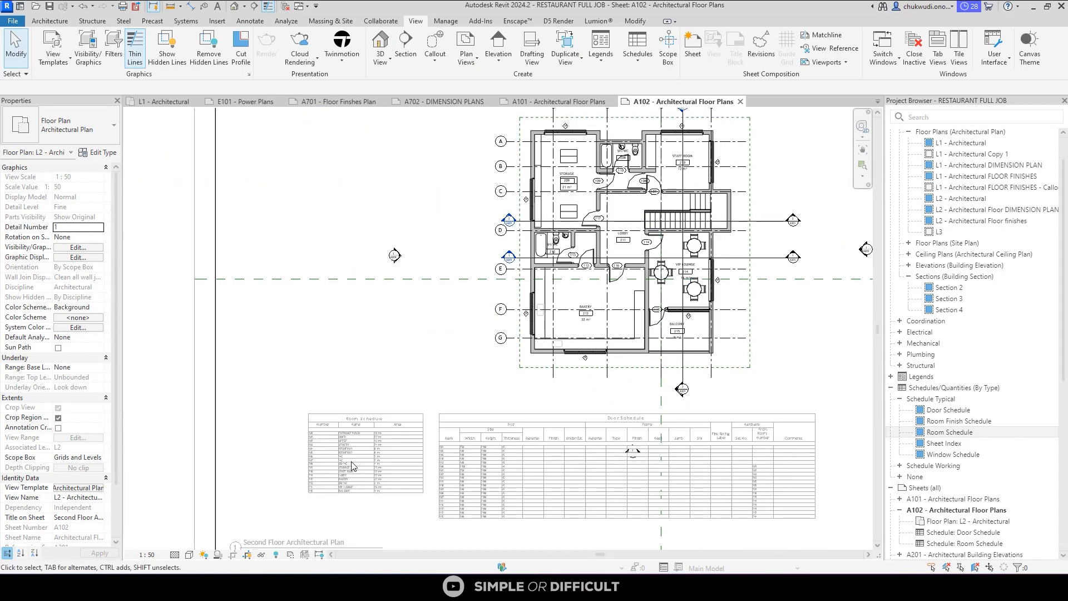
{"action": "scroll", "coordinate": [404, 386], "scroll_direction": "down", "scroll_amount": 2}
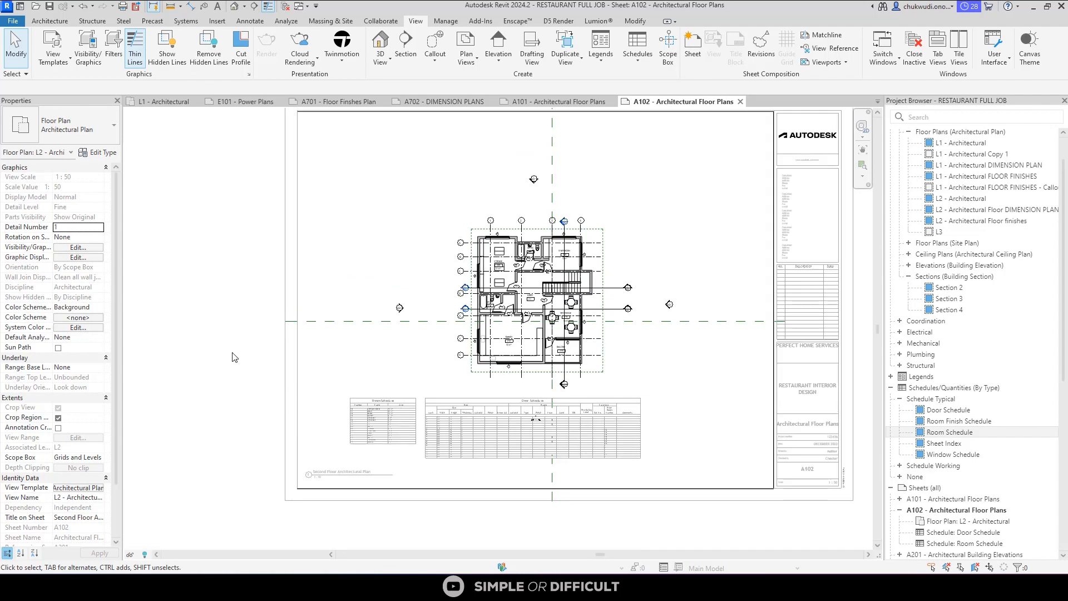
Open the Door Schedule from sheet A102 and enable its Filter by sheet option.
{"action": "left_click", "coordinate": [612, 436]}
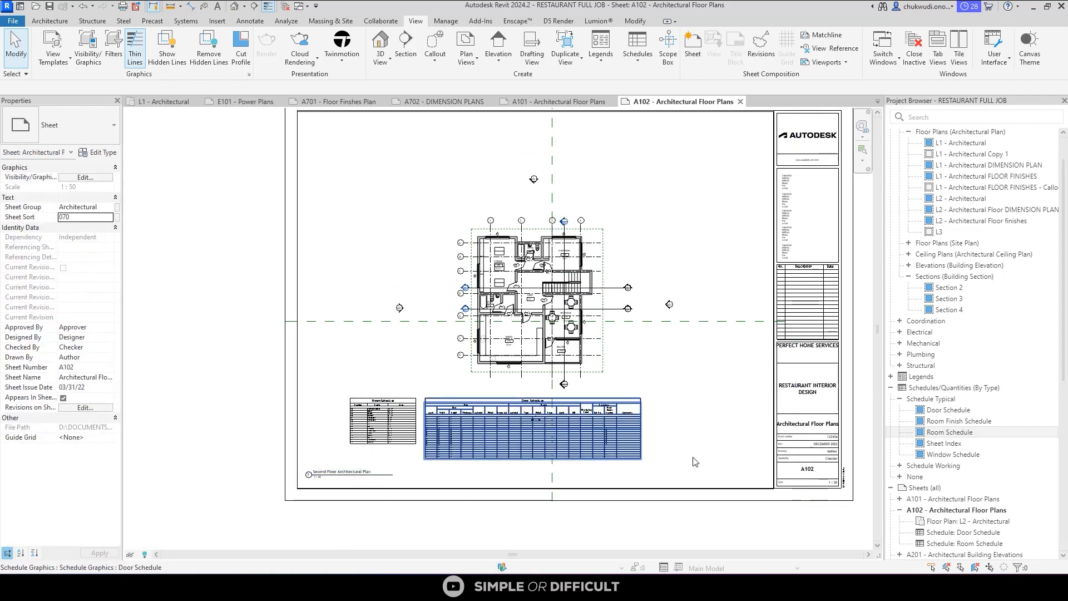
{"action": "double_click", "coordinate": [612, 436]}
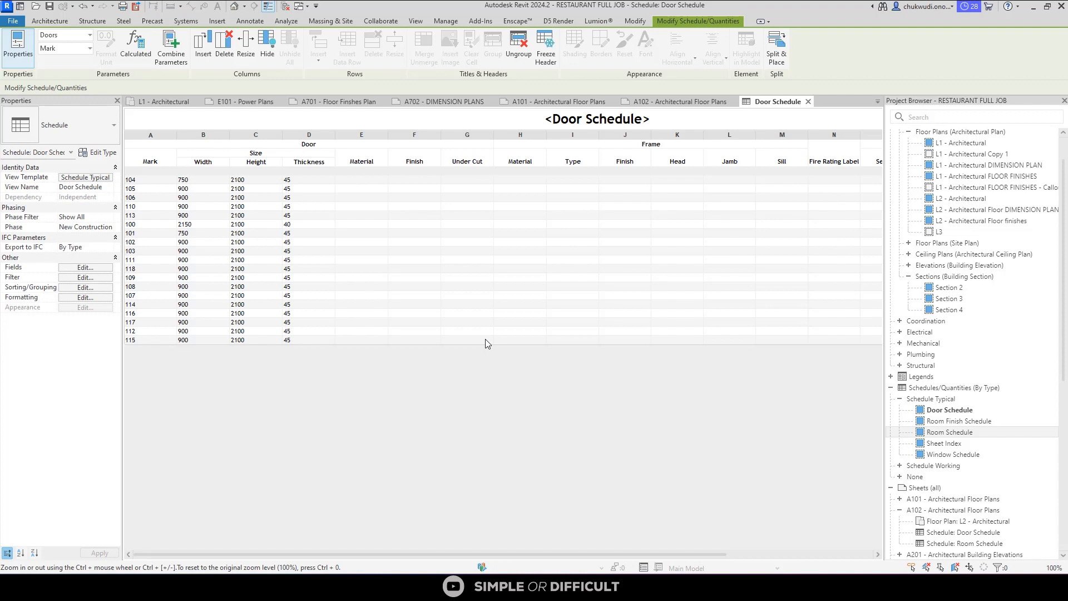
{"action": "left_click", "coordinate": [947, 410]}
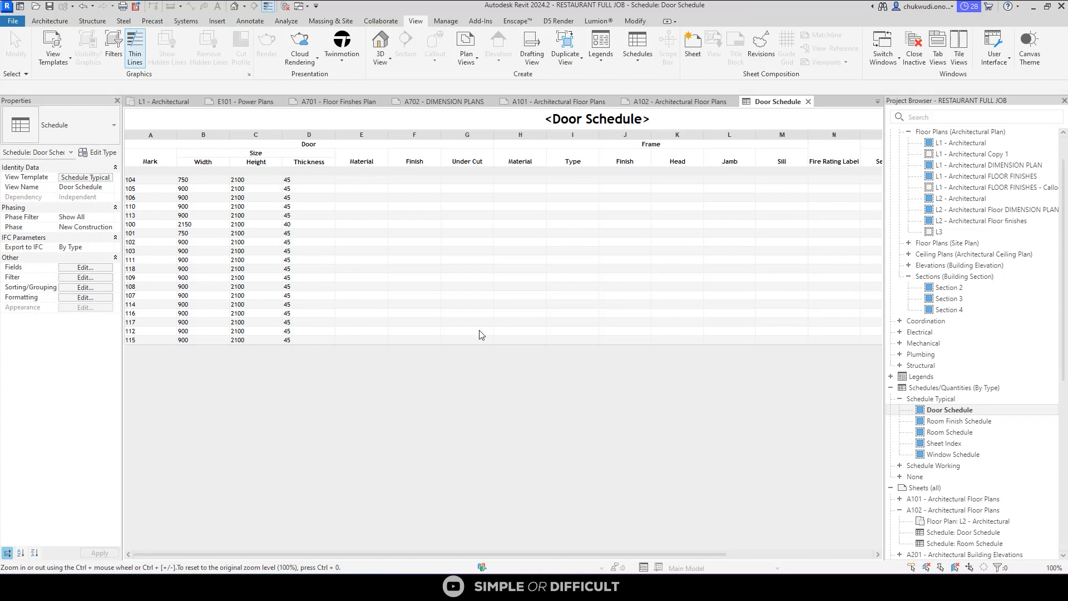
{"action": "left_click", "coordinate": [78, 277]}
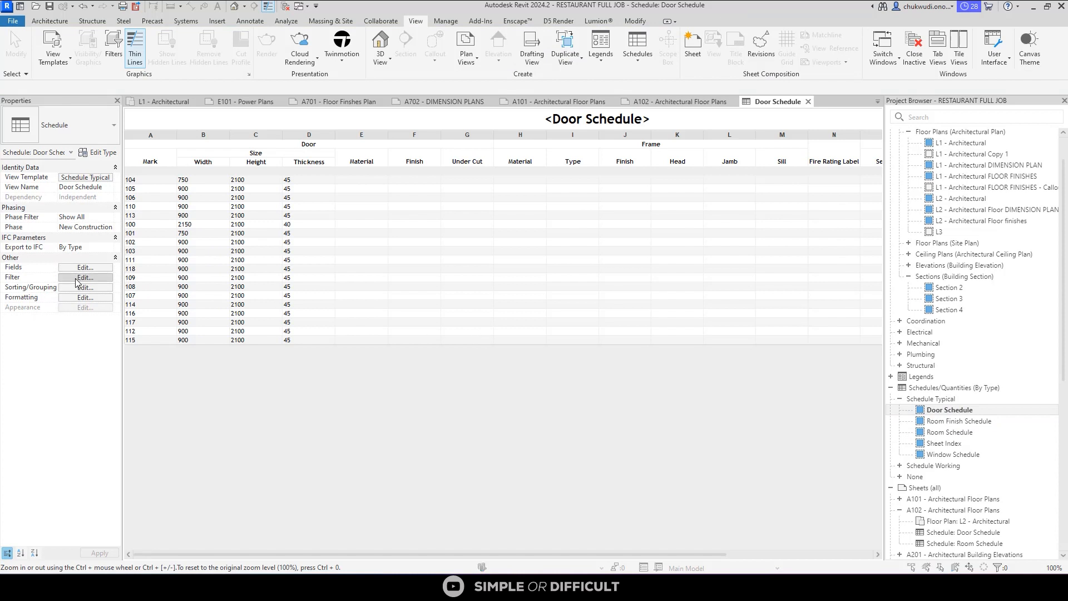
{"action": "left_click", "coordinate": [405, 315]}
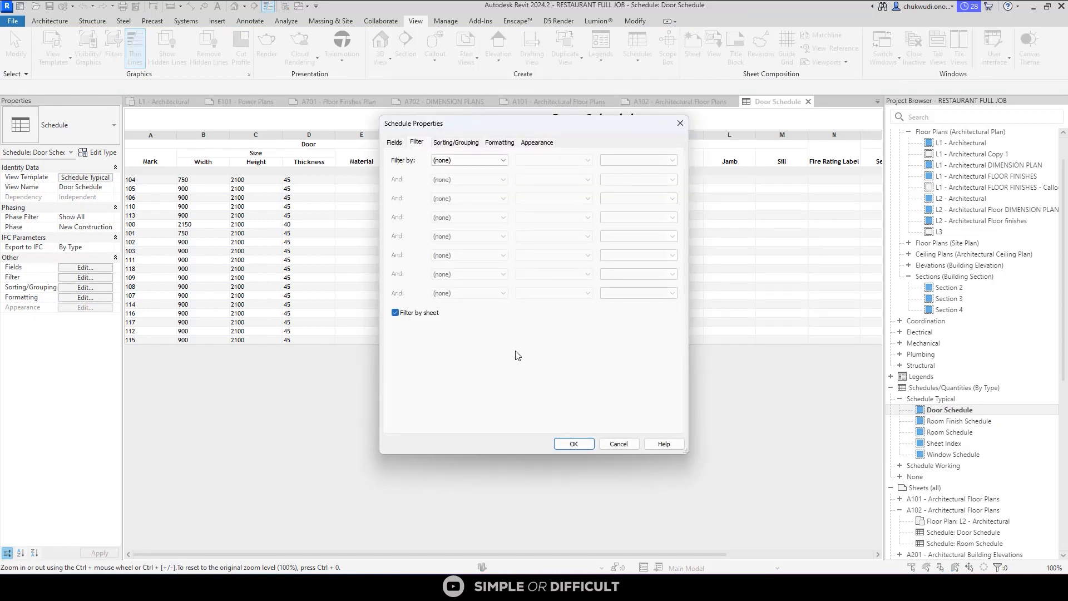
{"action": "left_click", "coordinate": [567, 446]}
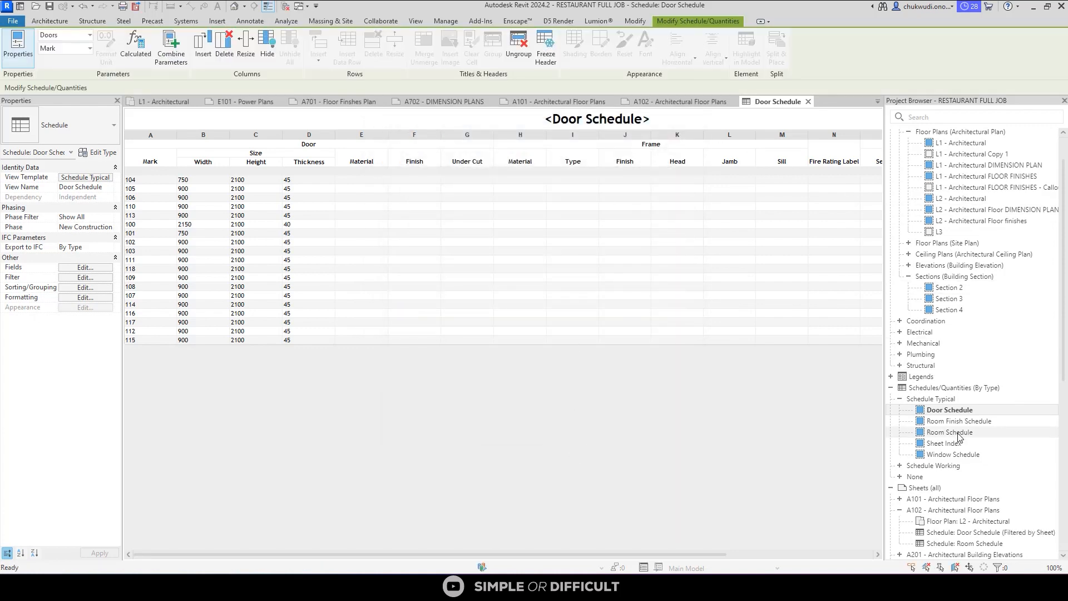
Open the Room Schedule, enable its Filter by sheet option, and close both schedule views to return to sheet A102.
{"action": "double_click", "coordinate": [950, 432]}
{"action": "left_click", "coordinate": [77, 268]}
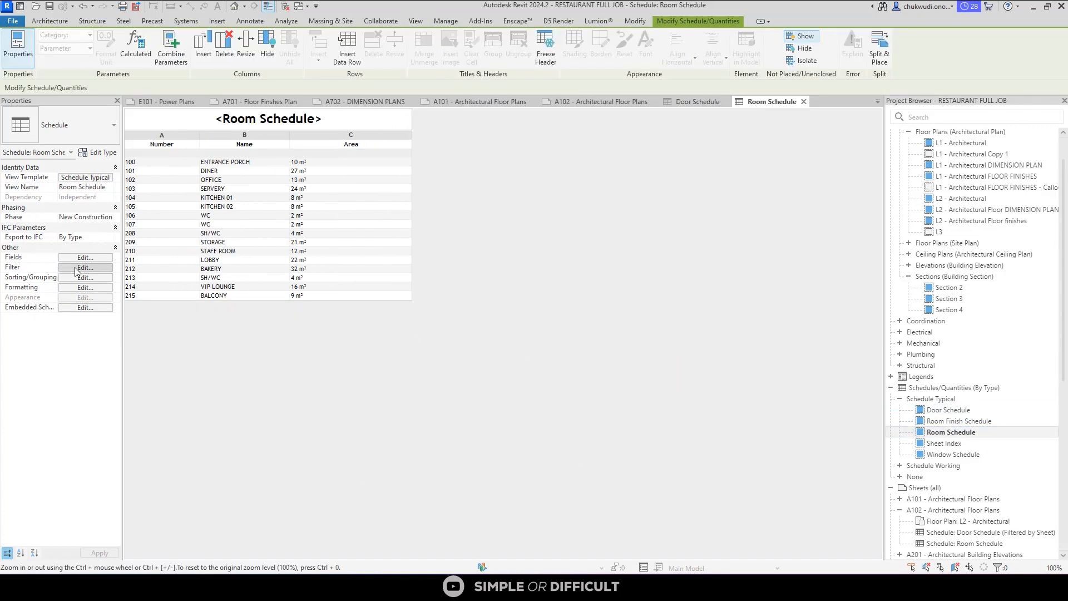
{"action": "left_click", "coordinate": [430, 313]}
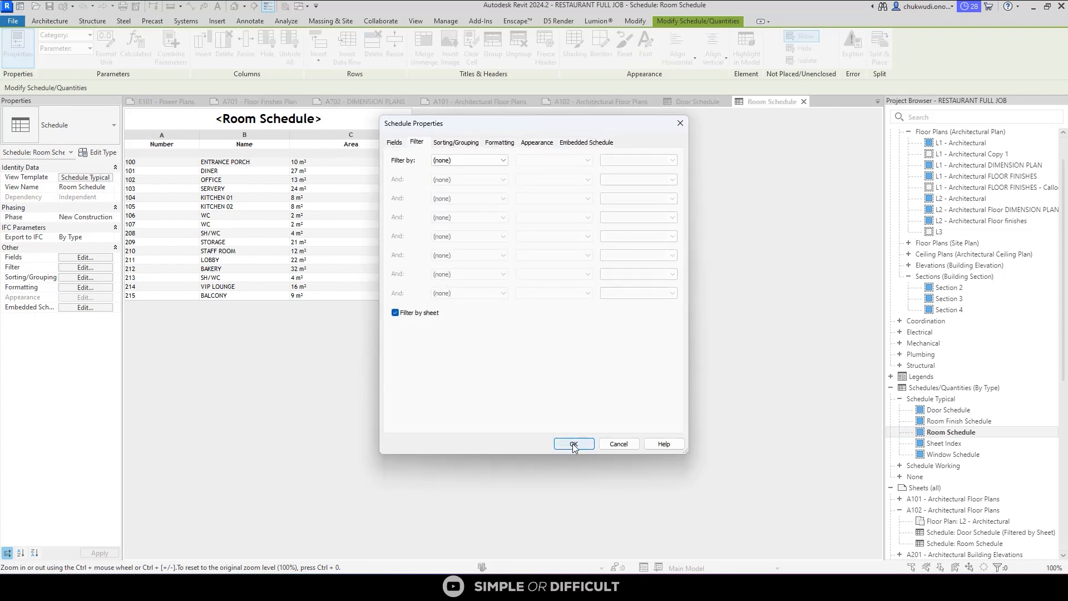
{"action": "left_click", "coordinate": [575, 444]}
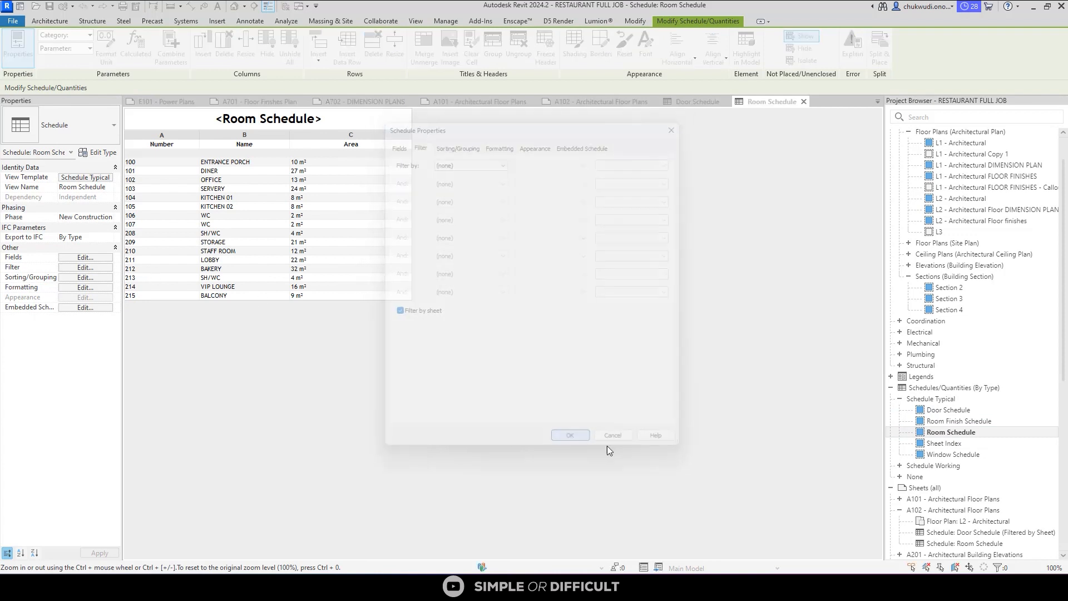
{"action": "left_click", "coordinate": [804, 102]}
{"action": "left_click", "coordinate": [807, 102]}
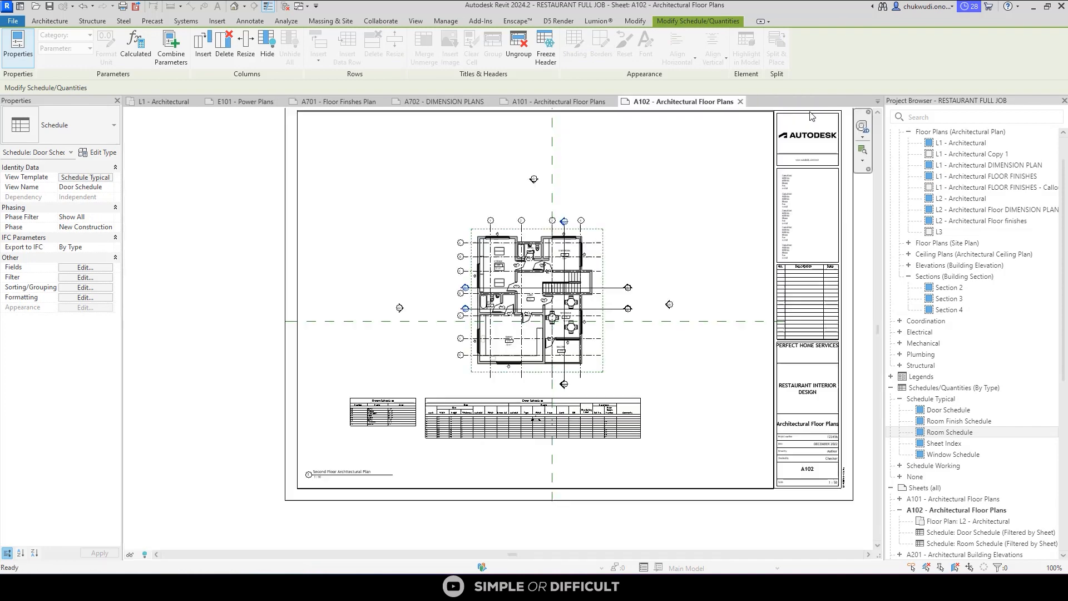
Examine the rows of the sheet-filtered Door Schedule and Room Schedule on sheet A102, including the From Room: Number column.
{"action": "scroll", "coordinate": [463, 431], "scroll_direction": "up", "scroll_amount": 5}
{"action": "scroll", "coordinate": [463, 432], "scroll_direction": "up", "scroll_amount": 1}
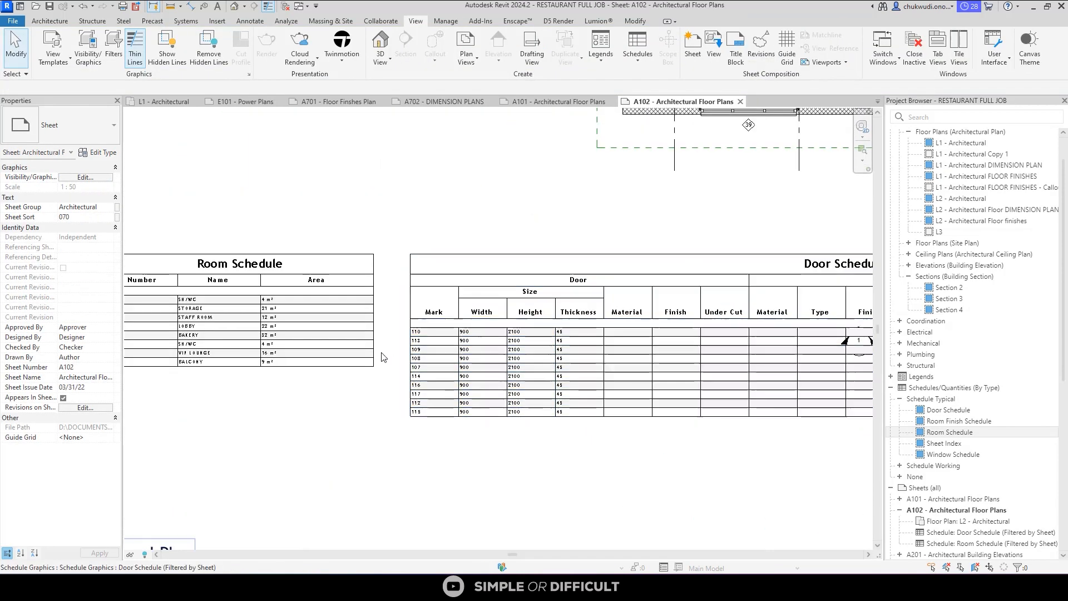
{"action": "scroll", "coordinate": [356, 341], "scroll_direction": "down", "scroll_amount": 3}
{"action": "middle_click_drag", "start_coordinate": [752, 340], "coordinate": [612, 335]}
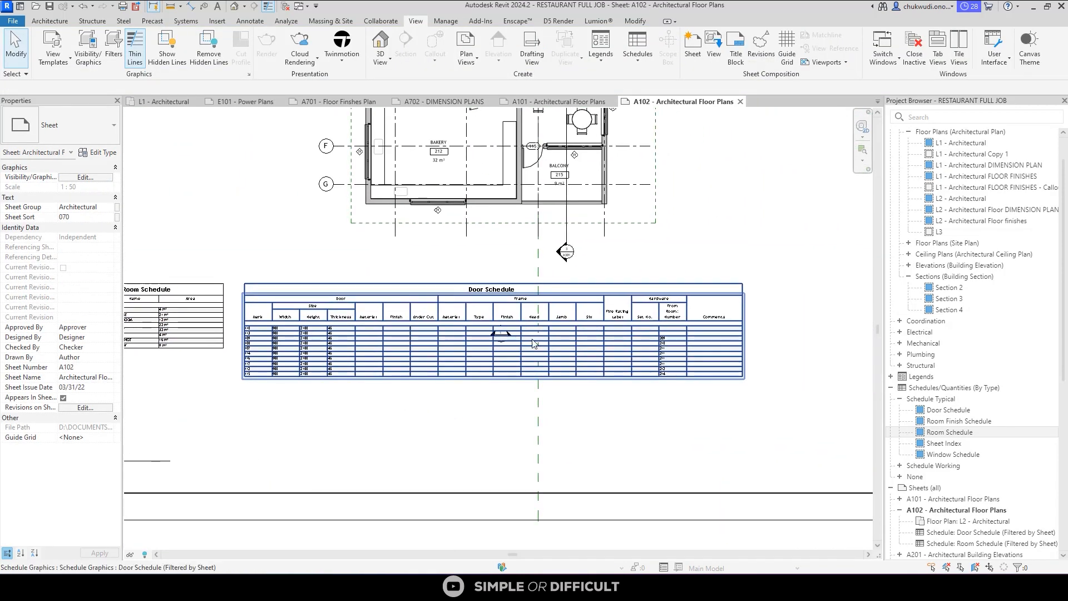
{"action": "scroll", "coordinate": [650, 356], "scroll_direction": "up", "scroll_amount": 1}
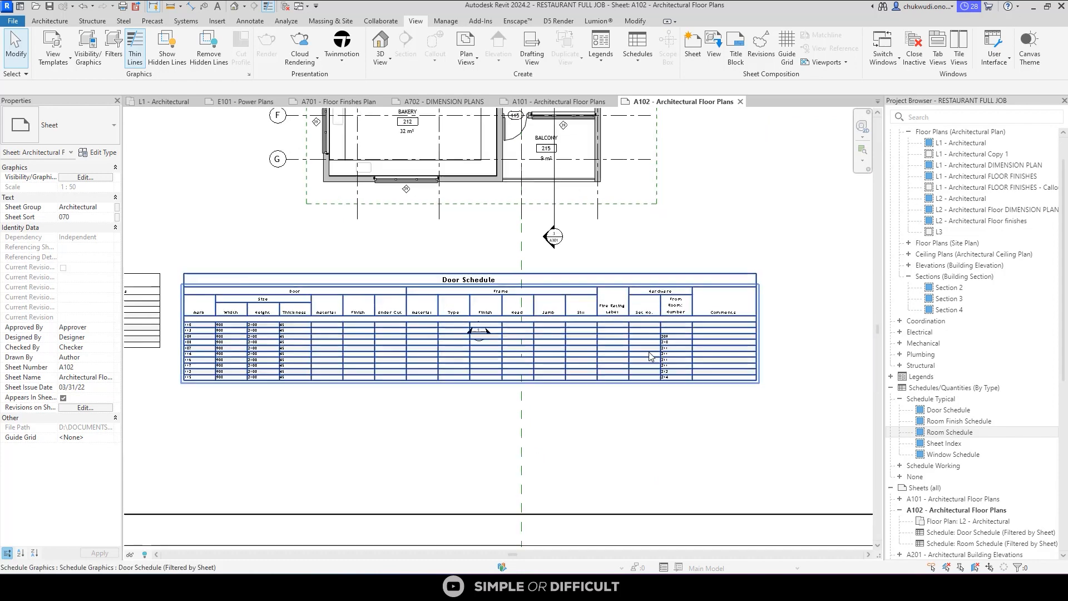
{"action": "scroll", "coordinate": [650, 356], "scroll_direction": "up", "scroll_amount": 4}
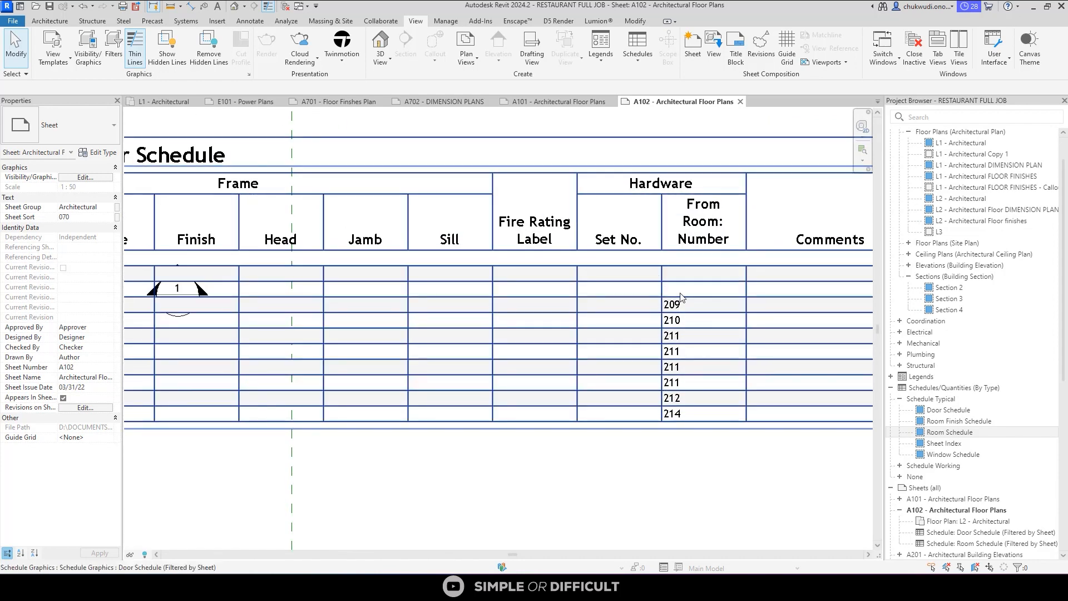
{"action": "scroll", "coordinate": [721, 303], "scroll_direction": "down", "scroll_amount": 3}
{"action": "scroll", "coordinate": [707, 300], "scroll_direction": "up", "scroll_amount": 1}
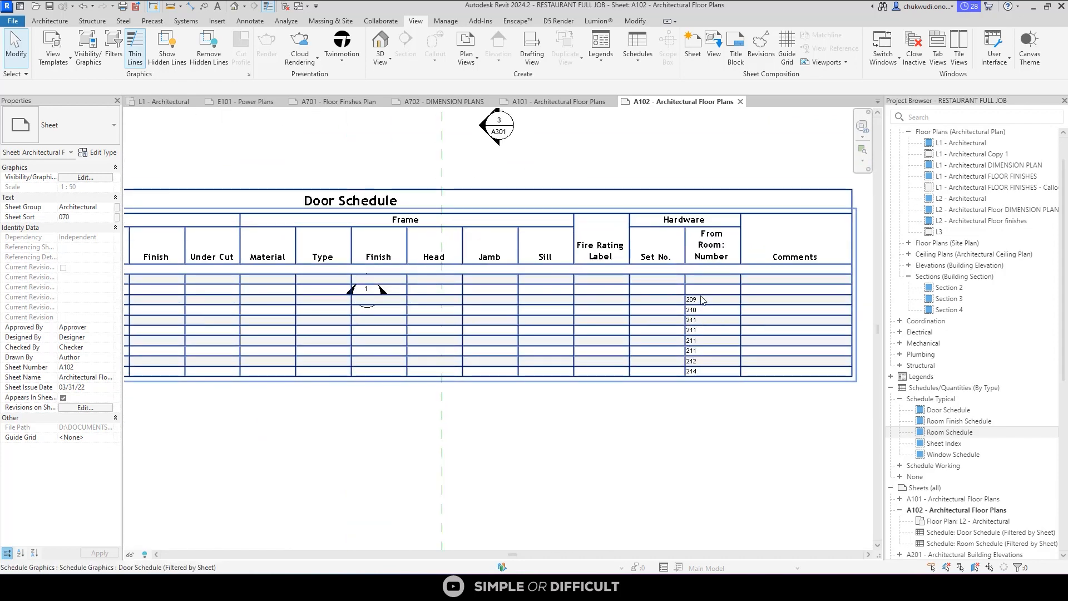
{"action": "scroll", "coordinate": [704, 302], "scroll_direction": "down", "scroll_amount": 3}
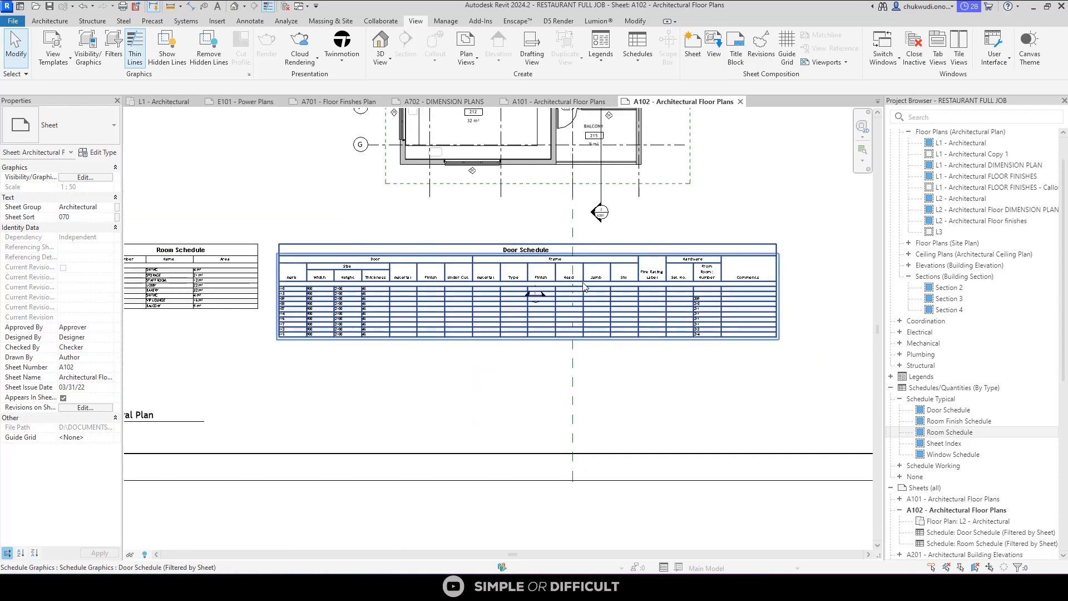
{"action": "middle_click_drag", "start_coordinate": [312, 317], "coordinate": [404, 306]}
{"action": "scroll", "coordinate": [251, 271], "scroll_direction": "up", "scroll_amount": 5}
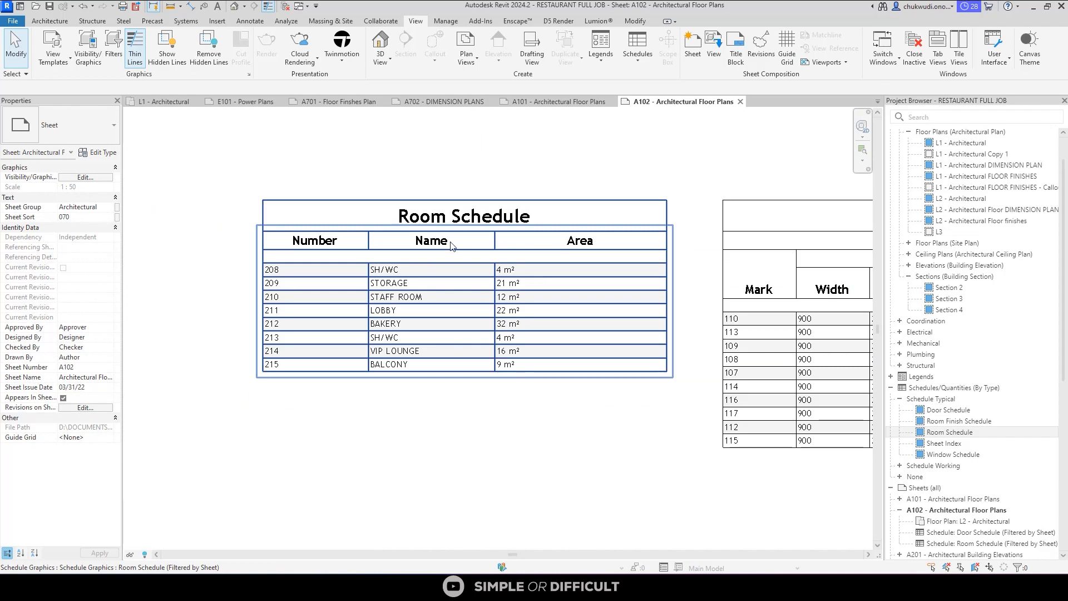
{"action": "scroll", "coordinate": [373, 257], "scroll_direction": "up", "scroll_amount": 2}
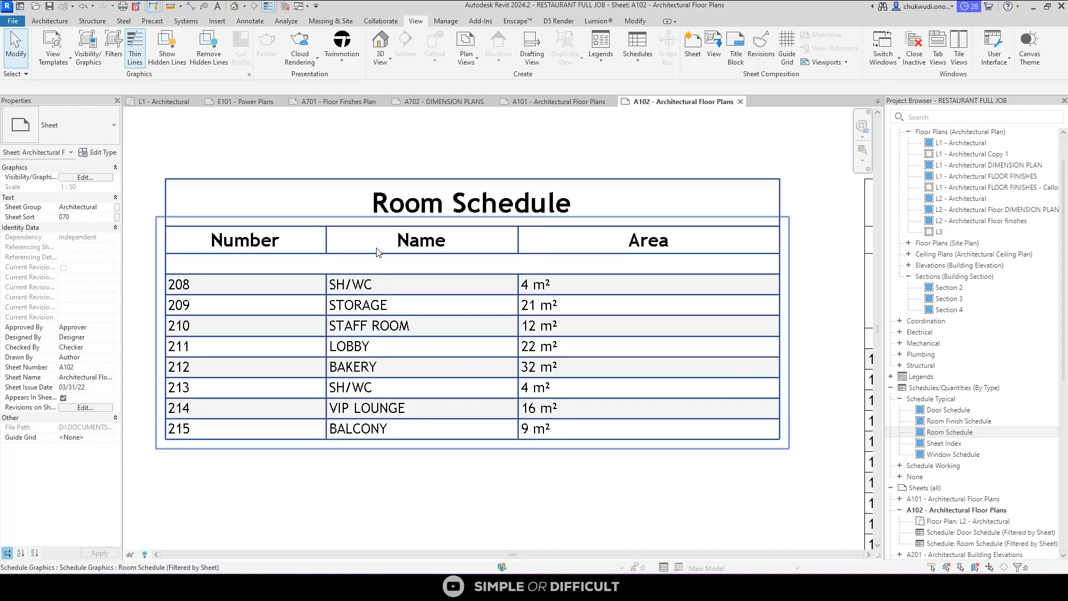
{"action": "scroll", "coordinate": [377, 252], "scroll_direction": "down", "scroll_amount": 6}
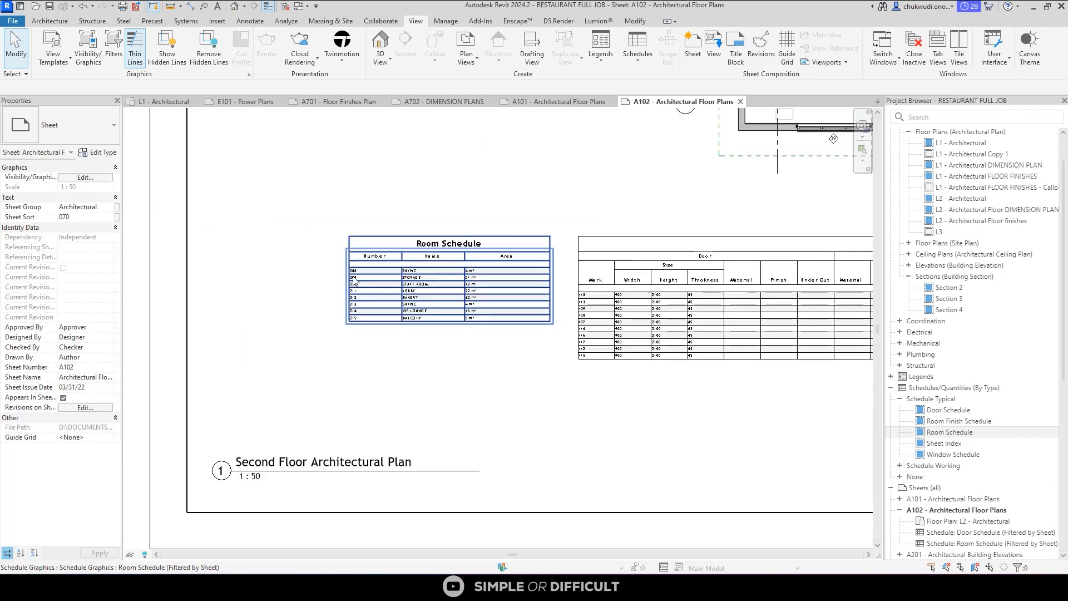
Copy the Room Schedule and Door Schedule from sheet A102 and paste them onto sheet A101 - Architectural Floor Plans, aligned to the current view.
{"action": "left_click", "coordinate": [513, 271]}
{"action": "left_click", "coordinate": [520, 271], "text": "ctrl"}
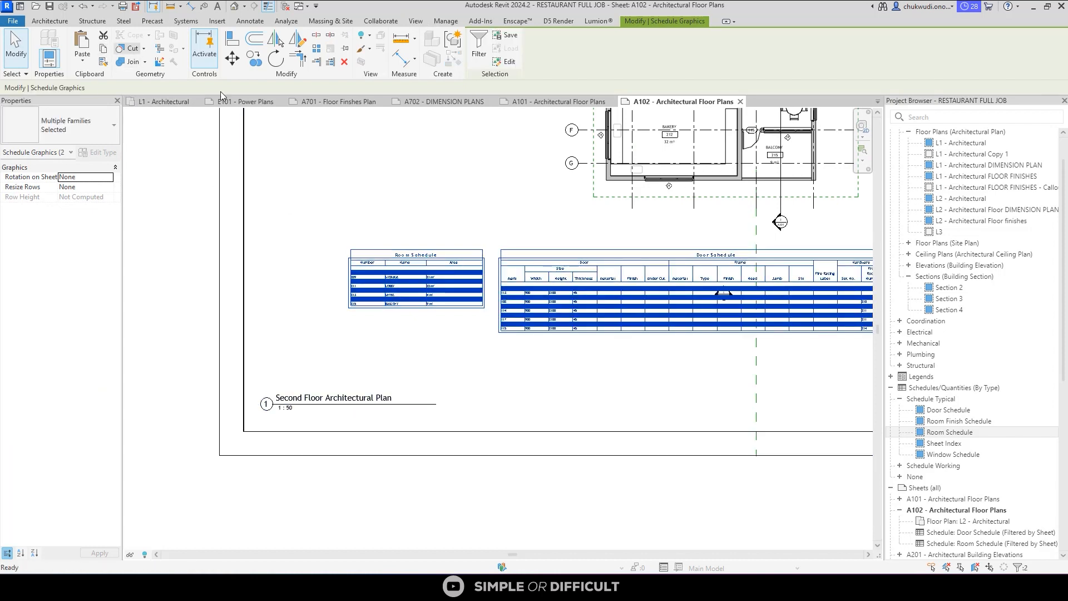
{"action": "scroll", "coordinate": [950, 411], "scroll_direction": "down", "scroll_amount": 3}
{"action": "double_click", "coordinate": [965, 388]}
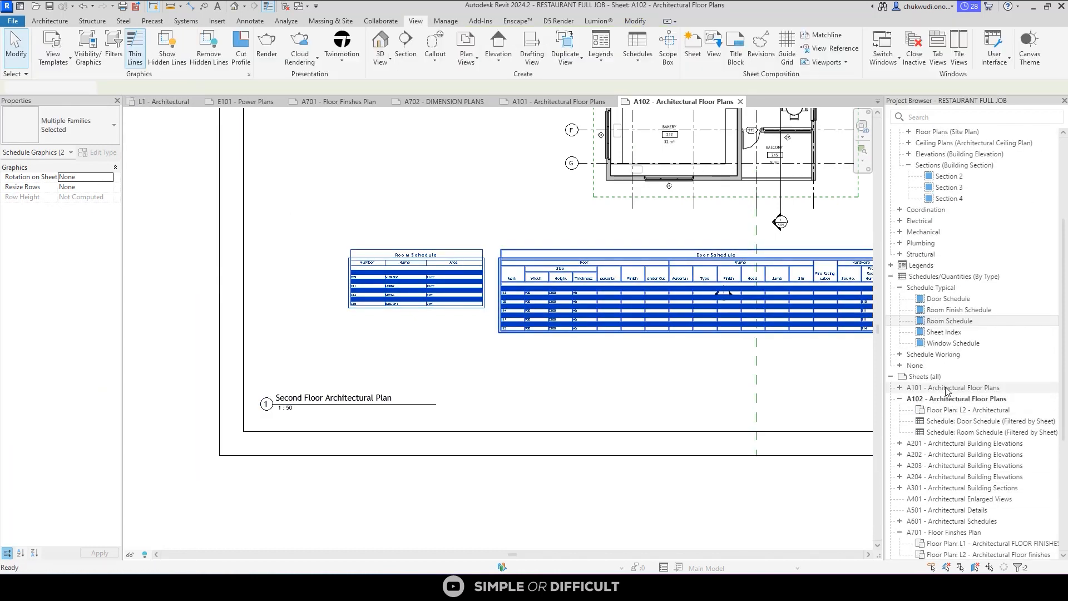
{"action": "left_click", "coordinate": [635, 20]}
{"action": "left_click", "coordinate": [84, 60]}
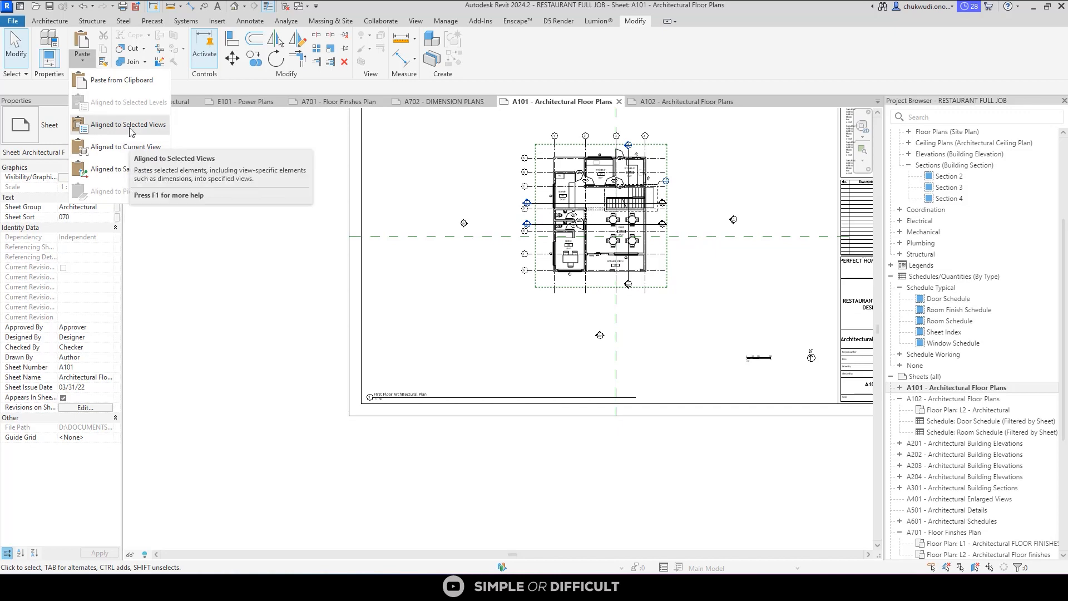
{"action": "left_click", "coordinate": [127, 147]}
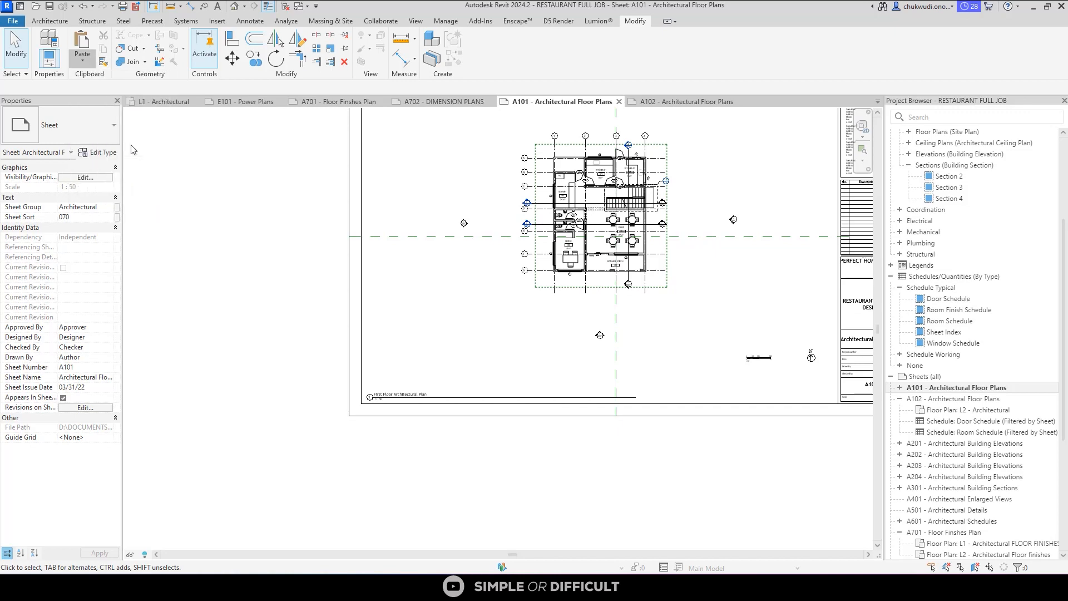
{"action": "left_click", "coordinate": [222, 379]}
Compare the Room Schedule and Door Schedule on sheet A101 with the rooms and doors tagged on its first floor plan.
{"action": "scroll", "coordinate": [439, 337], "scroll_direction": "up", "scroll_amount": 6}
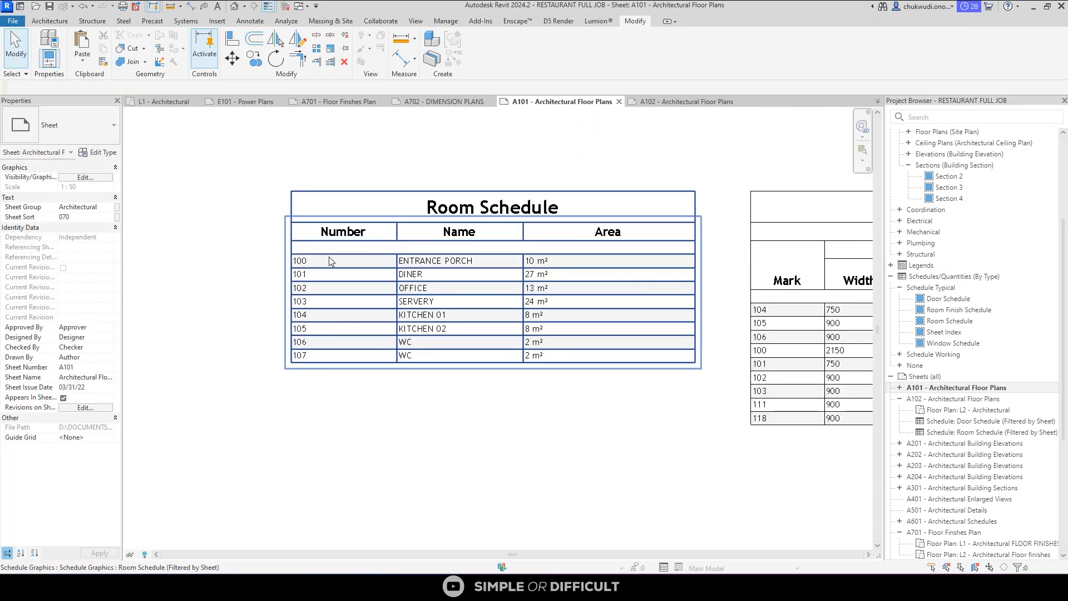
{"action": "scroll", "coordinate": [310, 264], "scroll_direction": "down", "scroll_amount": 5}
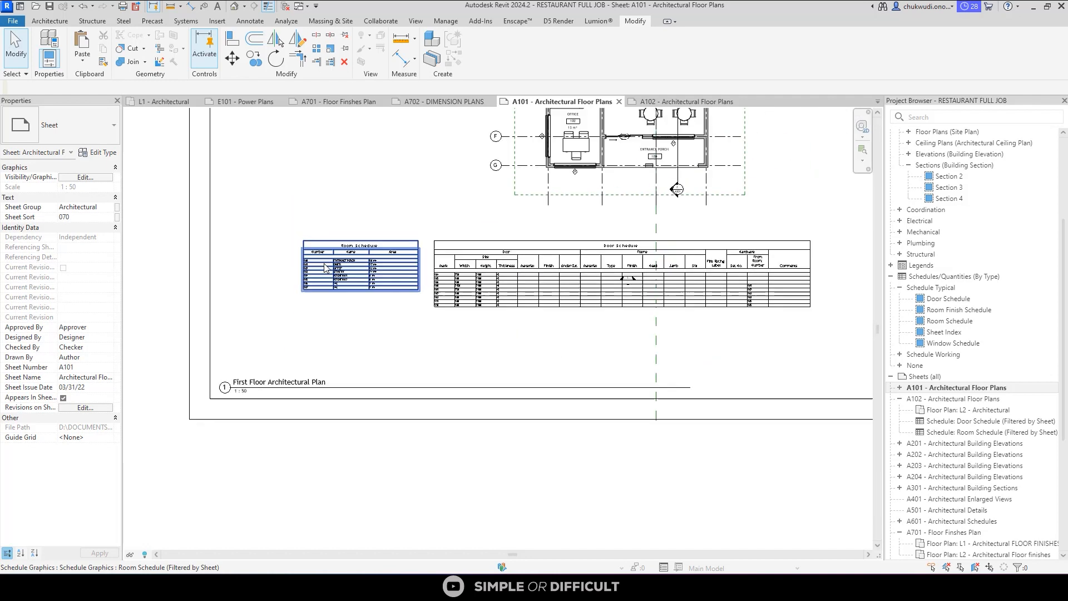
{"action": "scroll", "coordinate": [527, 197], "scroll_direction": "up", "scroll_amount": 4}
{"action": "scroll", "coordinate": [528, 198], "scroll_direction": "down", "scroll_amount": 3}
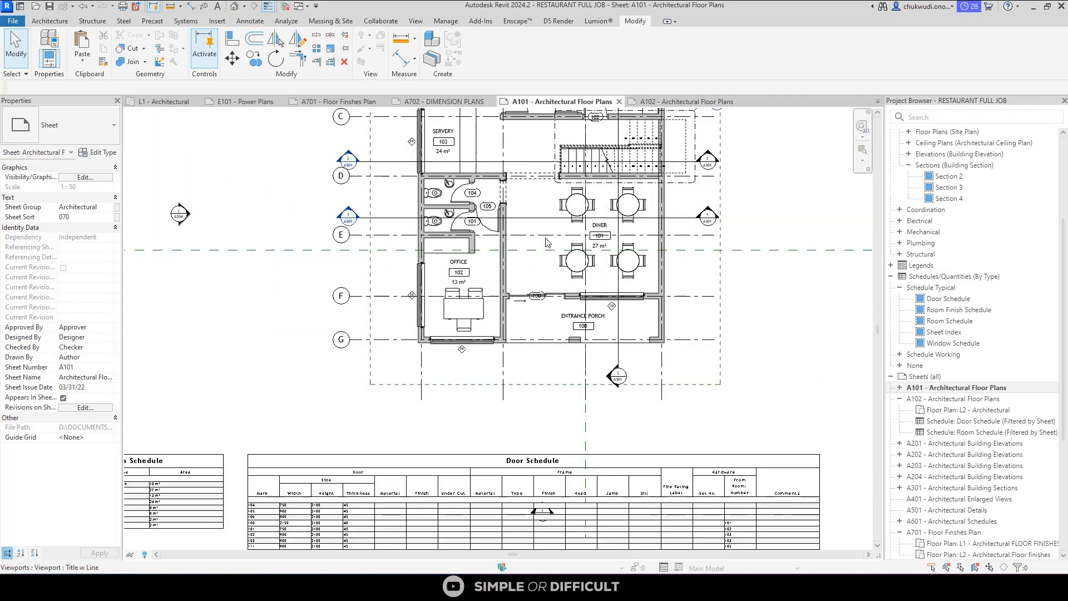
{"action": "scroll", "coordinate": [262, 428], "scroll_direction": "up", "scroll_amount": 5}
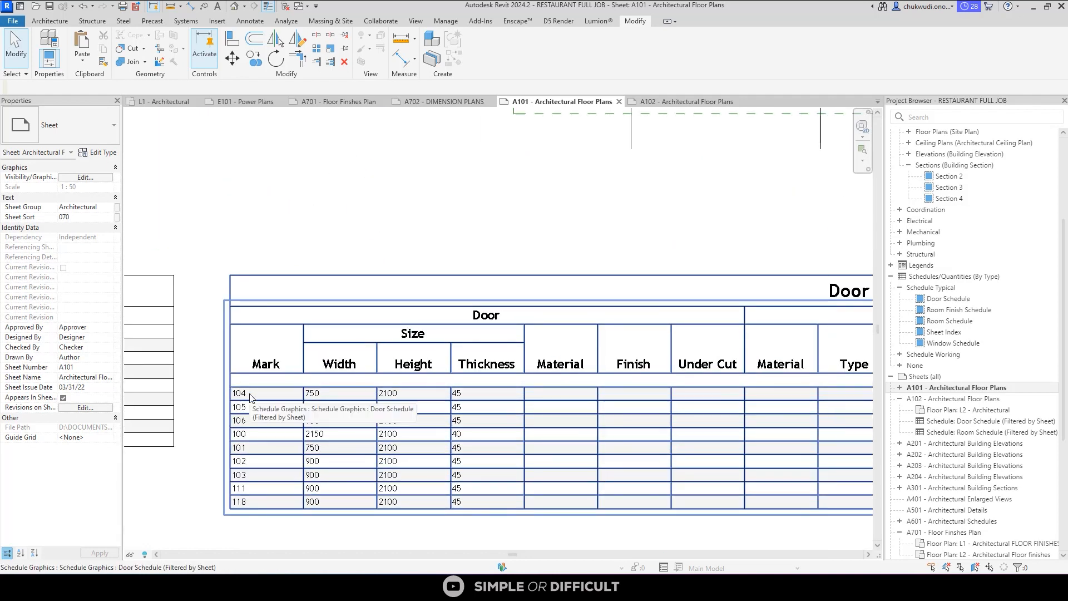
{"action": "scroll", "coordinate": [258, 406], "scroll_direction": "down", "scroll_amount": 3}
{"action": "scroll", "coordinate": [535, 383], "scroll_direction": "up", "scroll_amount": 2}
{"action": "scroll", "coordinate": [535, 382], "scroll_direction": "up", "scroll_amount": 3}
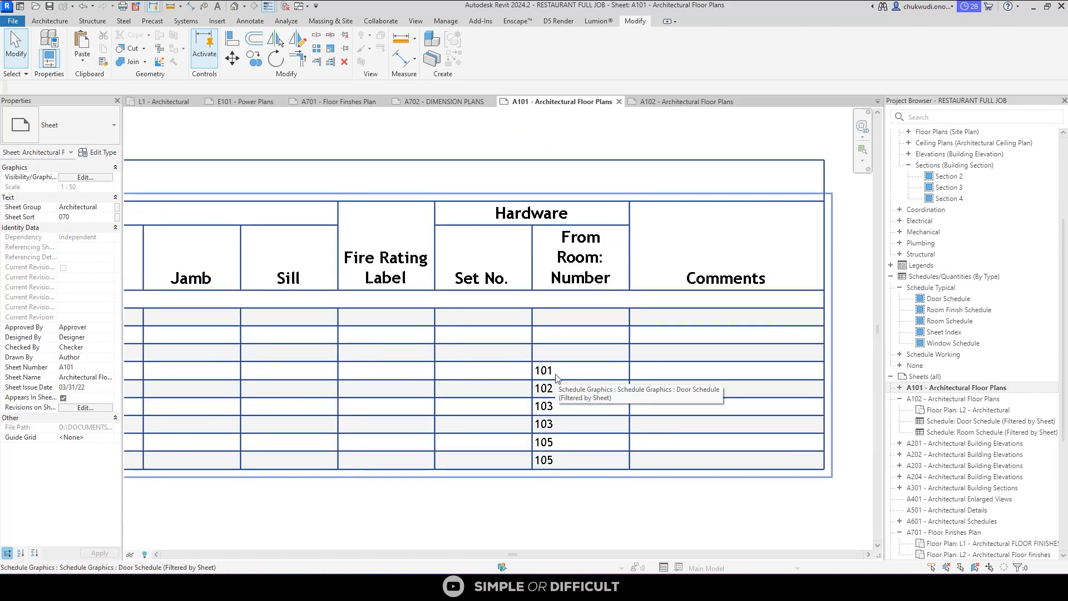
{"action": "scroll", "coordinate": [689, 290], "scroll_direction": "down", "scroll_amount": 4}
{"action": "middle_click_drag", "start_coordinate": [409, 315], "coordinate": [650, 310]}
{"action": "scroll", "coordinate": [396, 269], "scroll_direction": "up", "scroll_amount": 5}
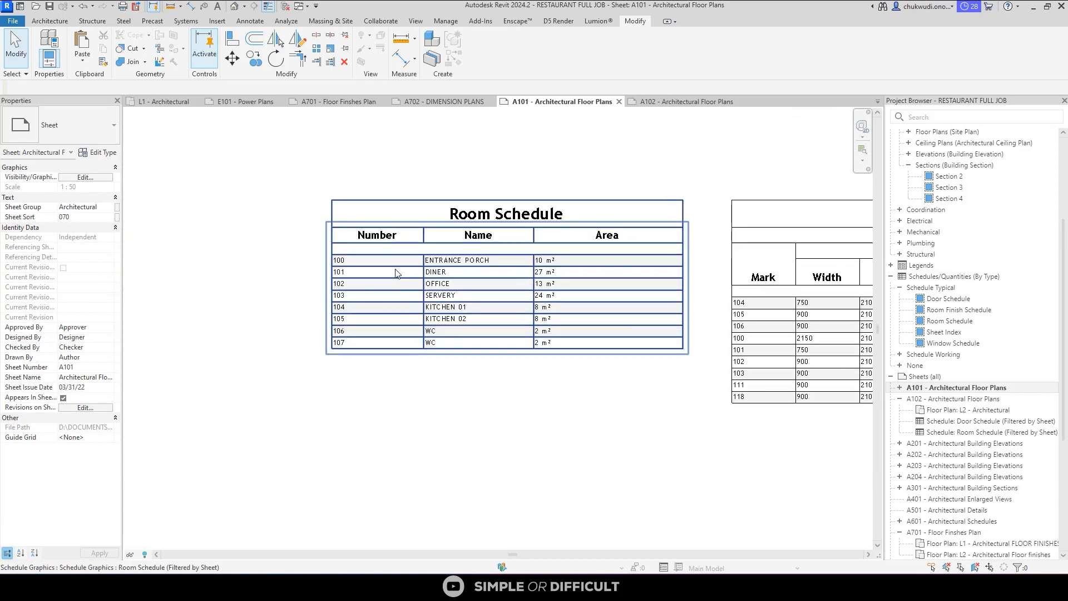
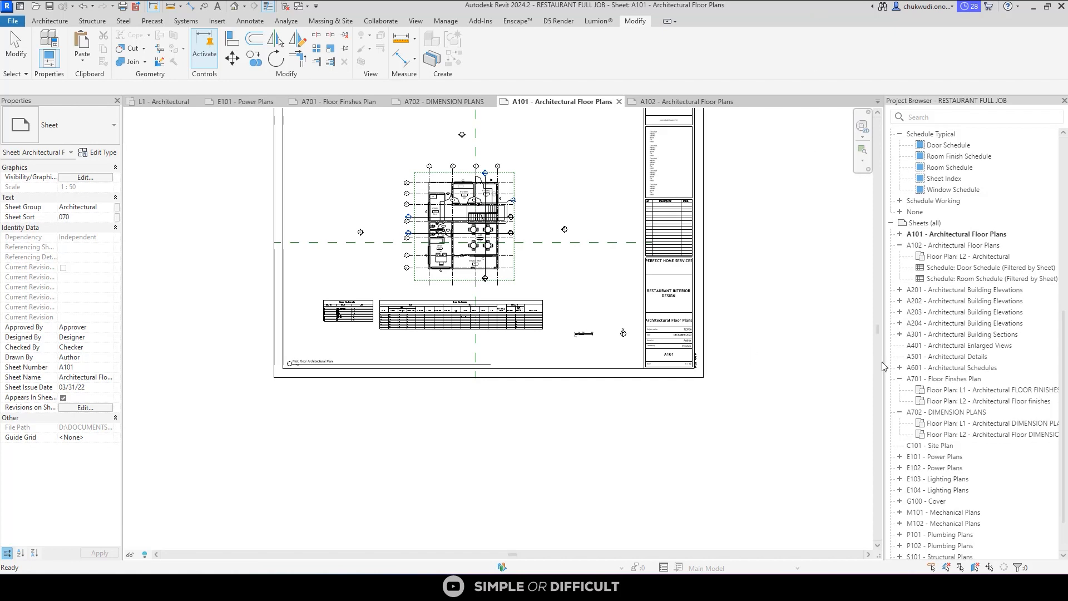
Open sheet A701 - Floor Finshes Plan and assign it a new guide grid named TUTORIAL GUIDE GRID 1.
{"action": "double_click", "coordinate": [949, 378]}
{"action": "scroll", "coordinate": [456, 335], "scroll_direction": "down", "scroll_amount": 6}
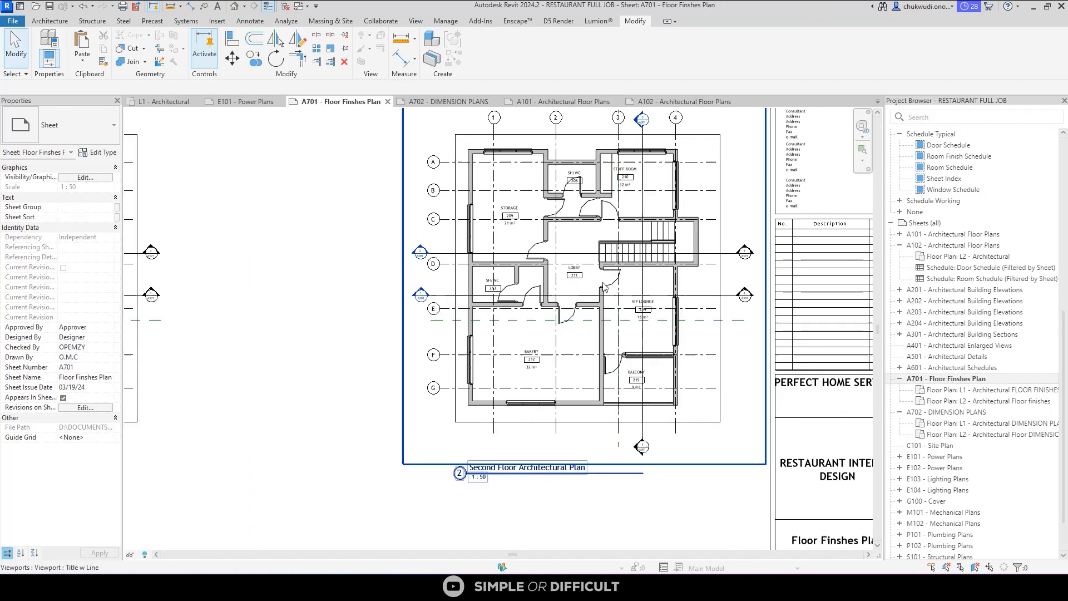
{"action": "scroll", "coordinate": [456, 336], "scroll_direction": "up", "scroll_amount": 1}
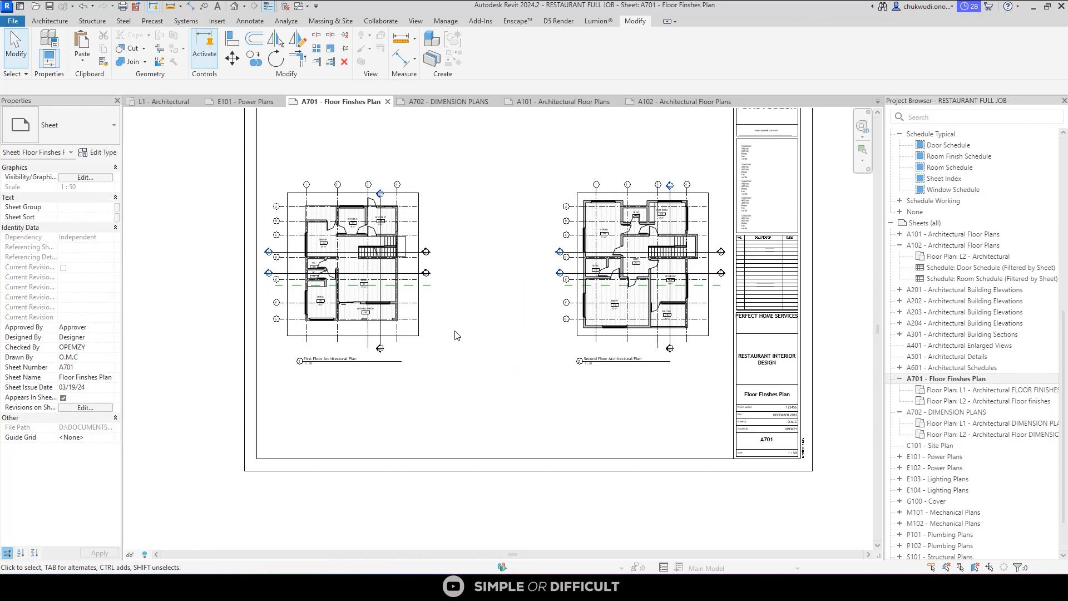
{"action": "scroll", "coordinate": [577, 448], "scroll_direction": "down", "scroll_amount": 2}
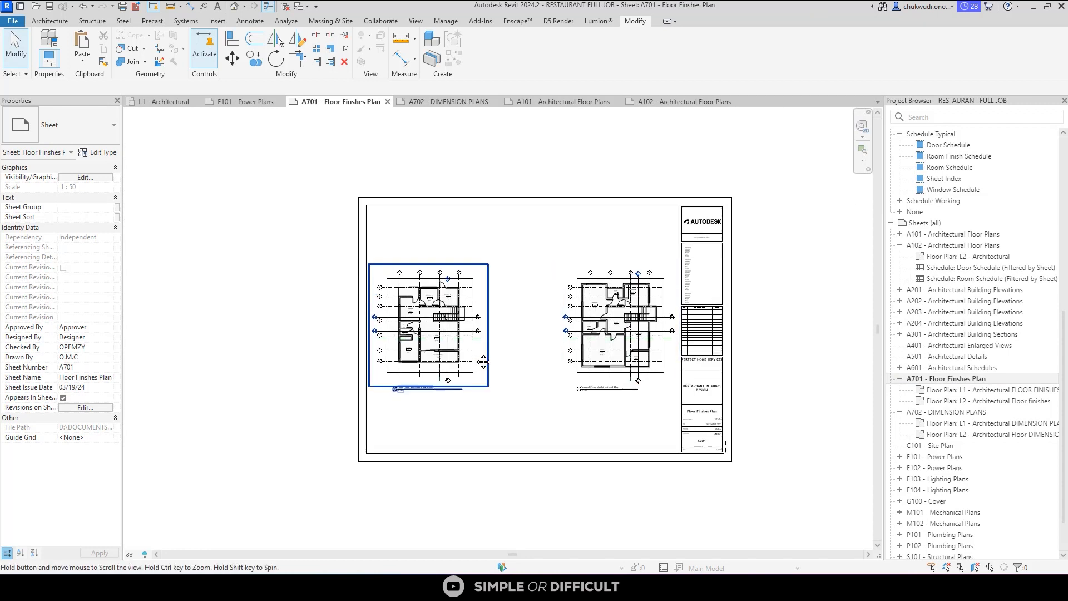
{"action": "left_click", "coordinate": [416, 21]}
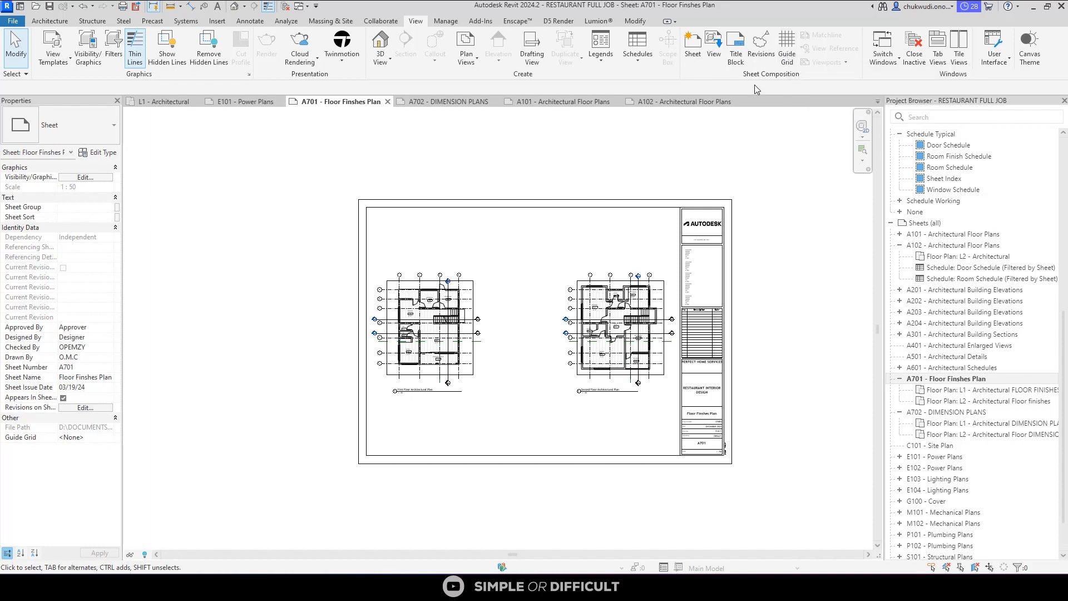
{"action": "left_click", "coordinate": [787, 47]}
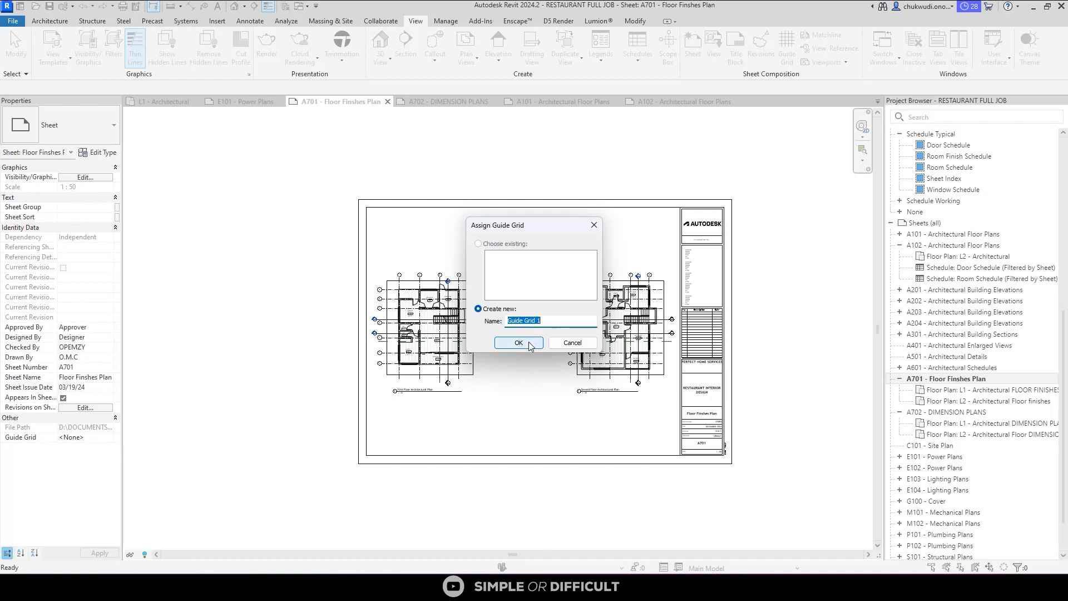
{"action": "type", "text": "TU"}
{"action": "type", "text": "TORIAL GUIDE D"}
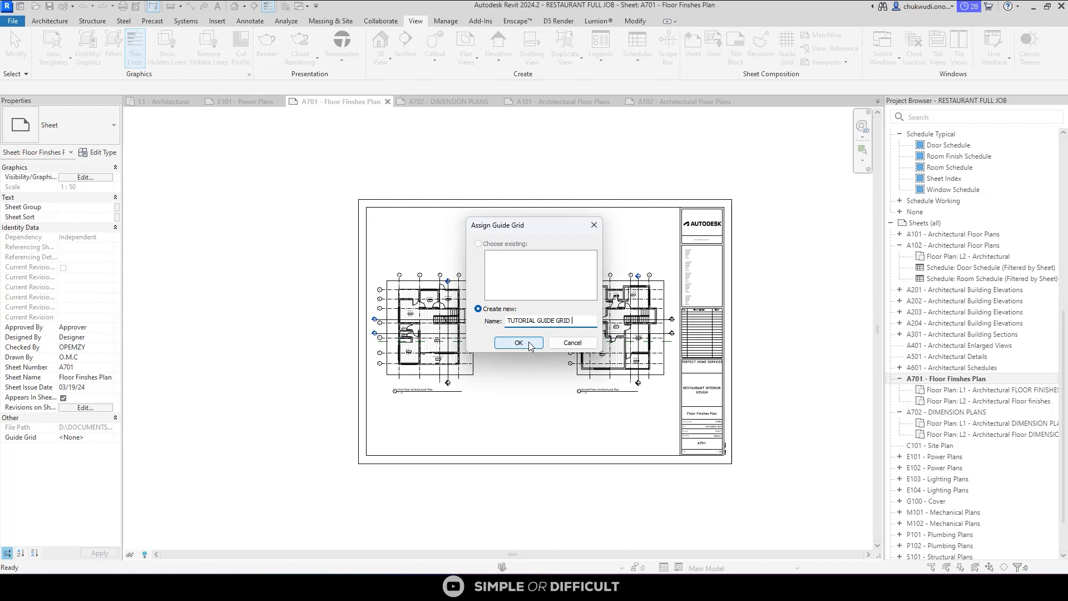
{"action": "left_click", "coordinate": [529, 343]}
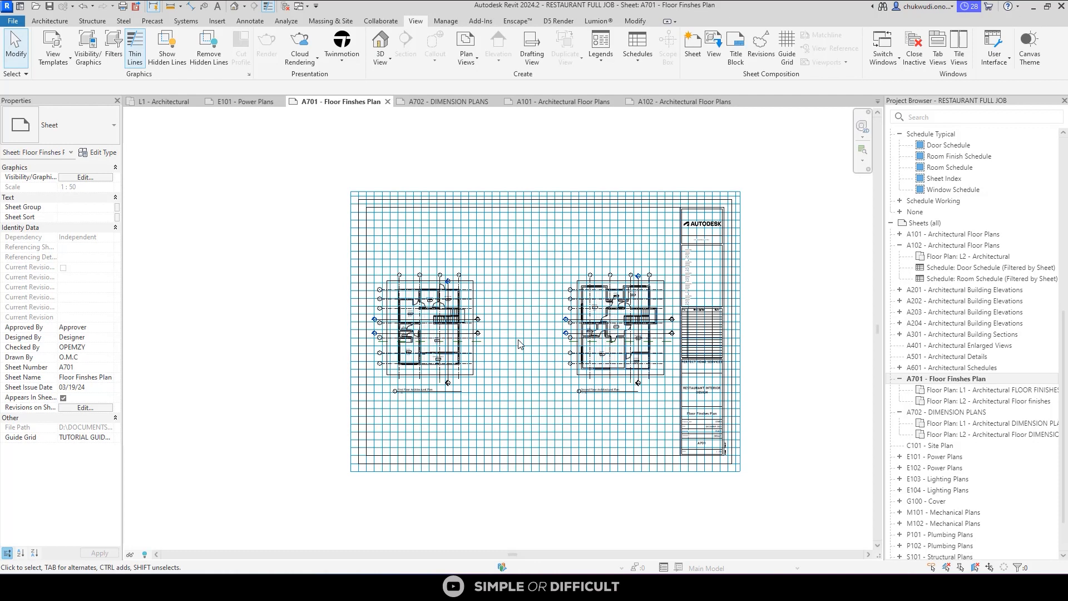
{"action": "scroll", "coordinate": [413, 298], "scroll_direction": "up", "scroll_amount": 6}
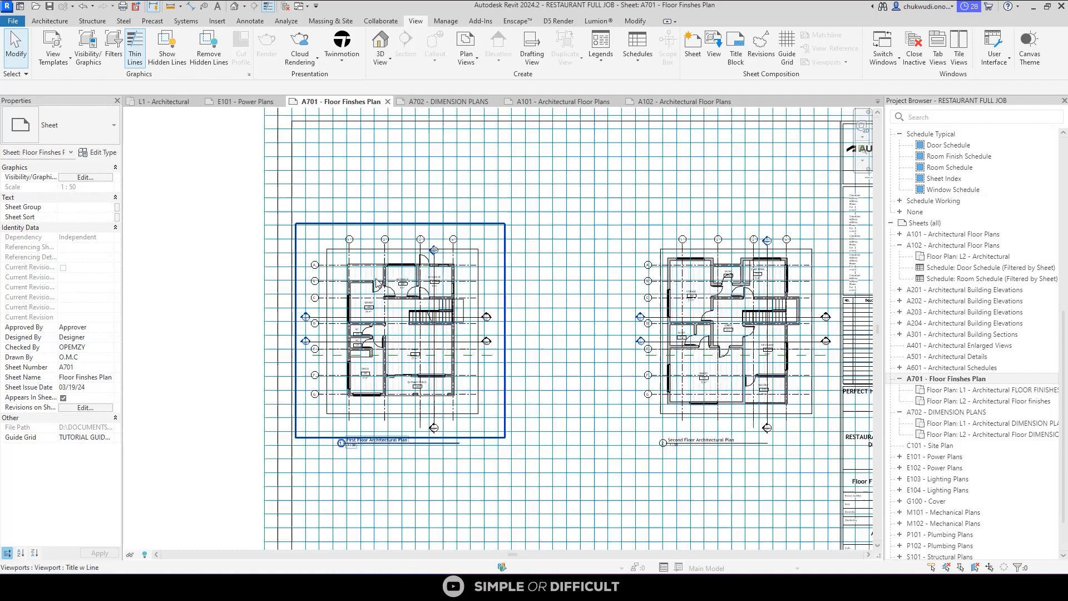
{"action": "scroll", "coordinate": [348, 270], "scroll_direction": "down", "scroll_amount": 6}
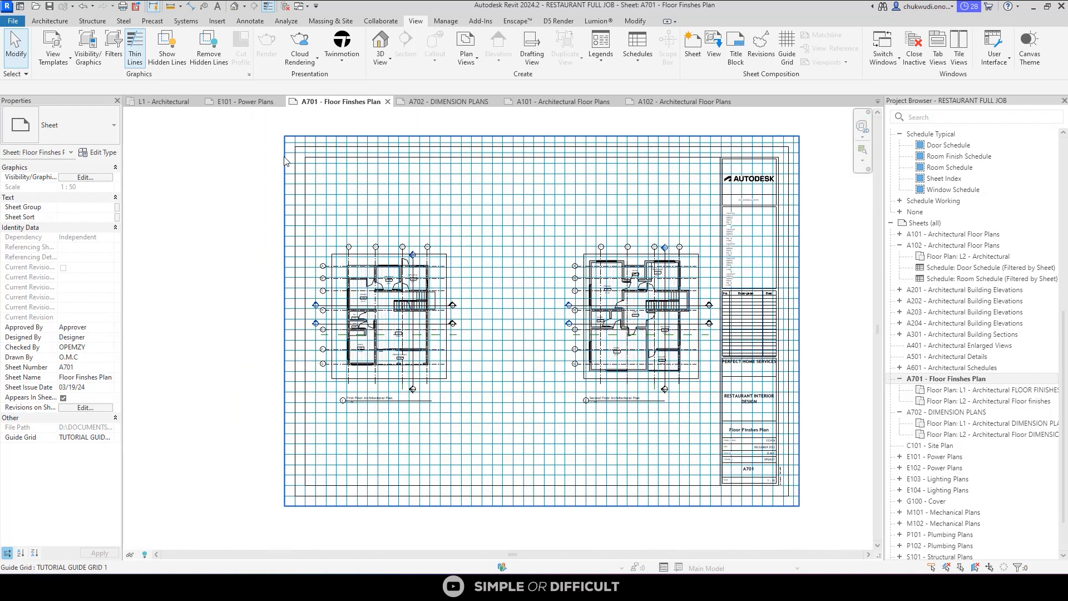
{"action": "left_click", "coordinate": [284, 158]}
{"action": "left_click", "coordinate": [255, 187]}
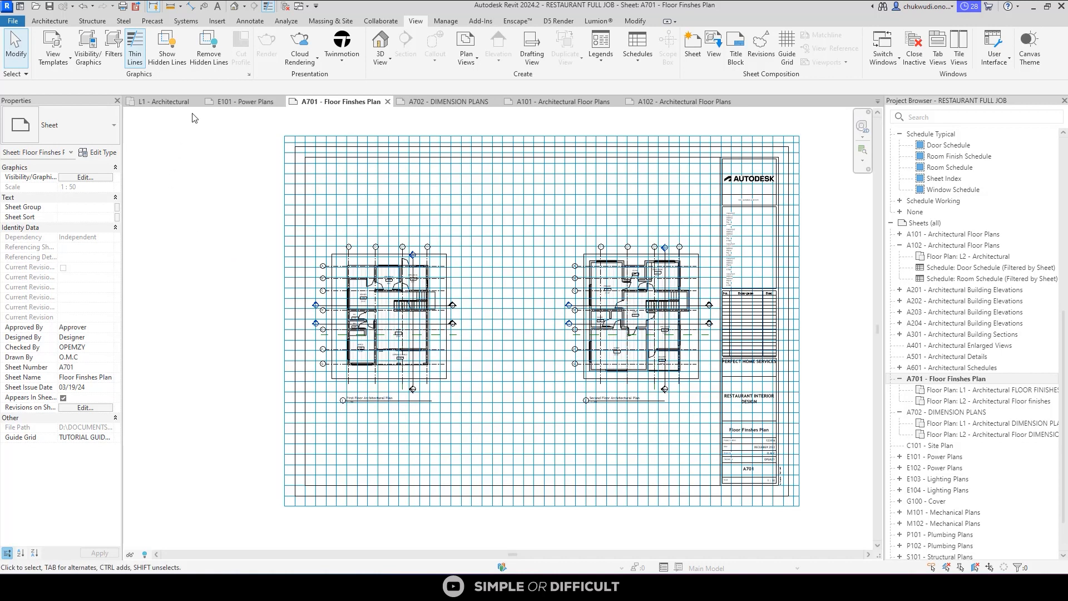
Start a distance measurement at the intersection of grids A and 1 on the First Floor Architectural Plan.
{"action": "left_click", "coordinate": [173, 10]}
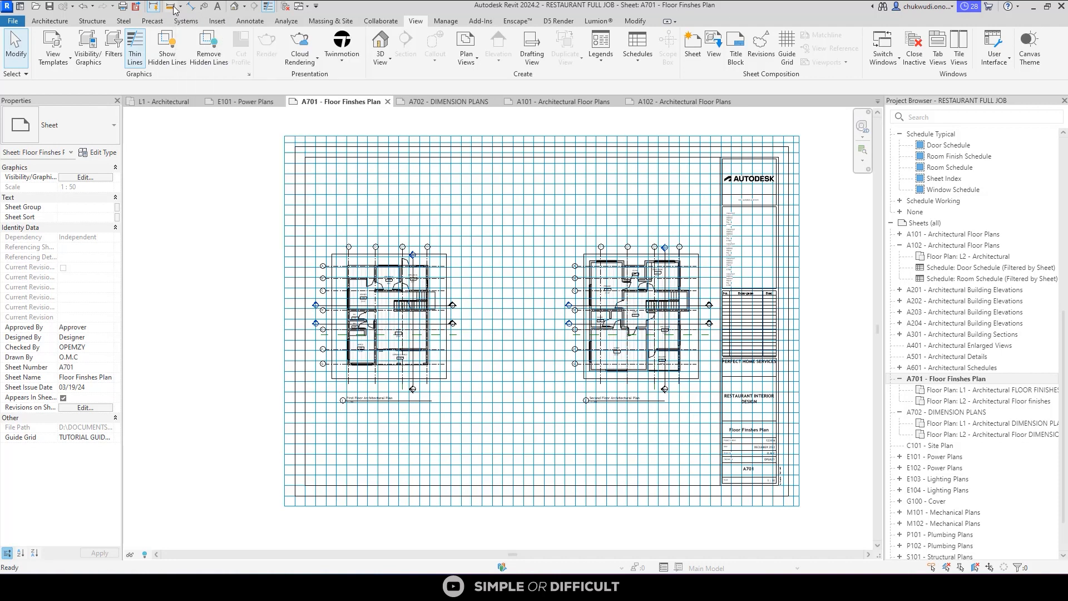
{"action": "scroll", "coordinate": [349, 267], "scroll_direction": "up", "scroll_amount": 3}
{"action": "scroll", "coordinate": [349, 248], "scroll_direction": "down", "scroll_amount": 2}
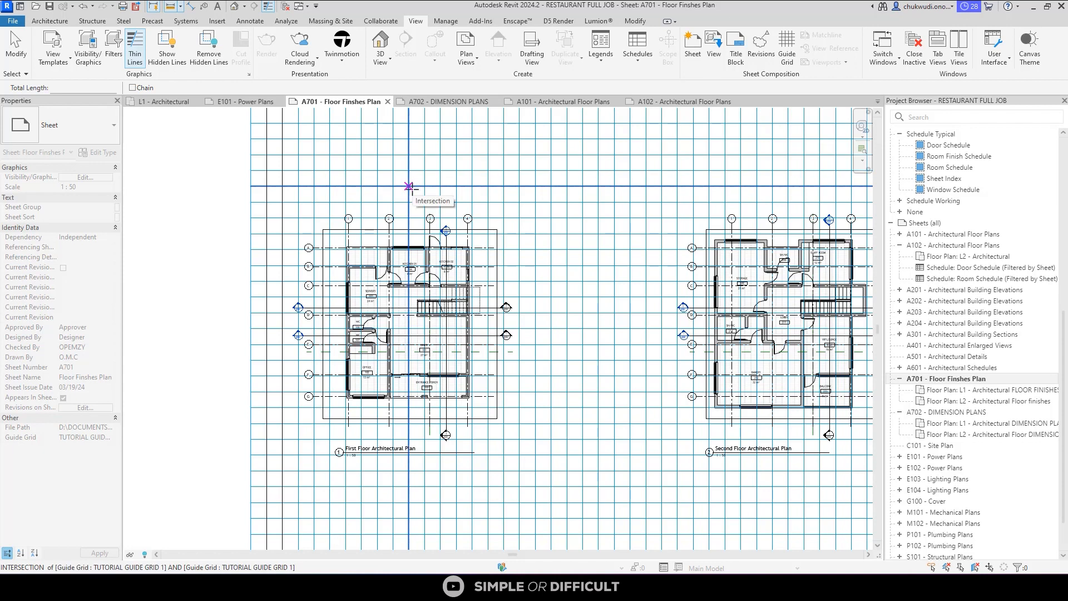
{"action": "scroll", "coordinate": [362, 154], "scroll_direction": "down", "scroll_amount": 2}
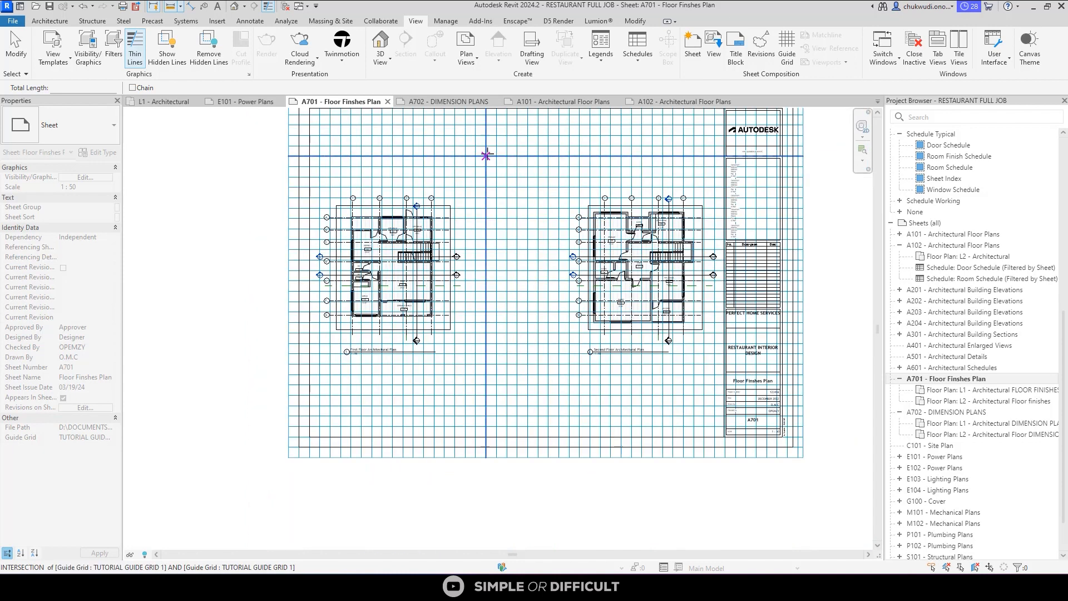
{"action": "scroll", "coordinate": [475, 281], "scroll_direction": "up", "scroll_amount": 2}
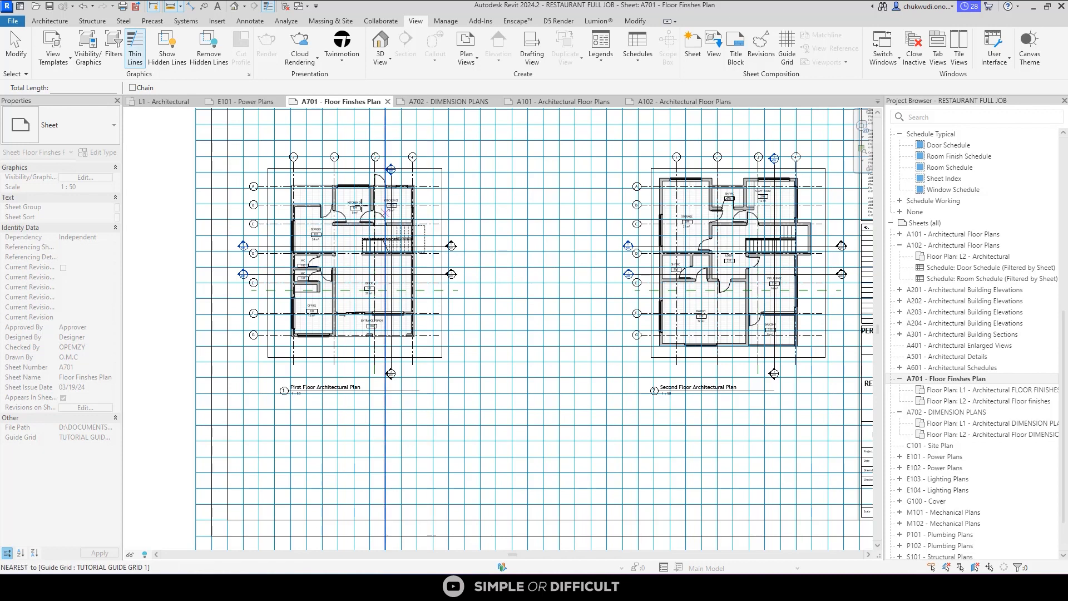
{"action": "scroll", "coordinate": [266, 190], "scroll_direction": "up", "scroll_amount": 3}
{"action": "scroll", "coordinate": [265, 190], "scroll_direction": "up", "scroll_amount": 2}
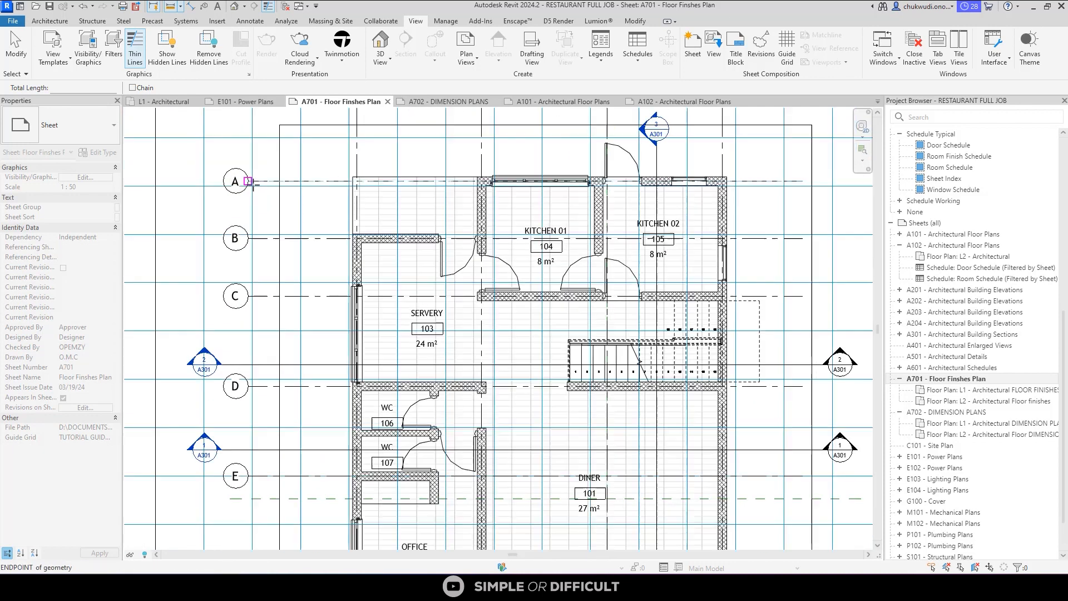
{"action": "scroll", "coordinate": [256, 182], "scroll_direction": "down", "scroll_amount": 2}
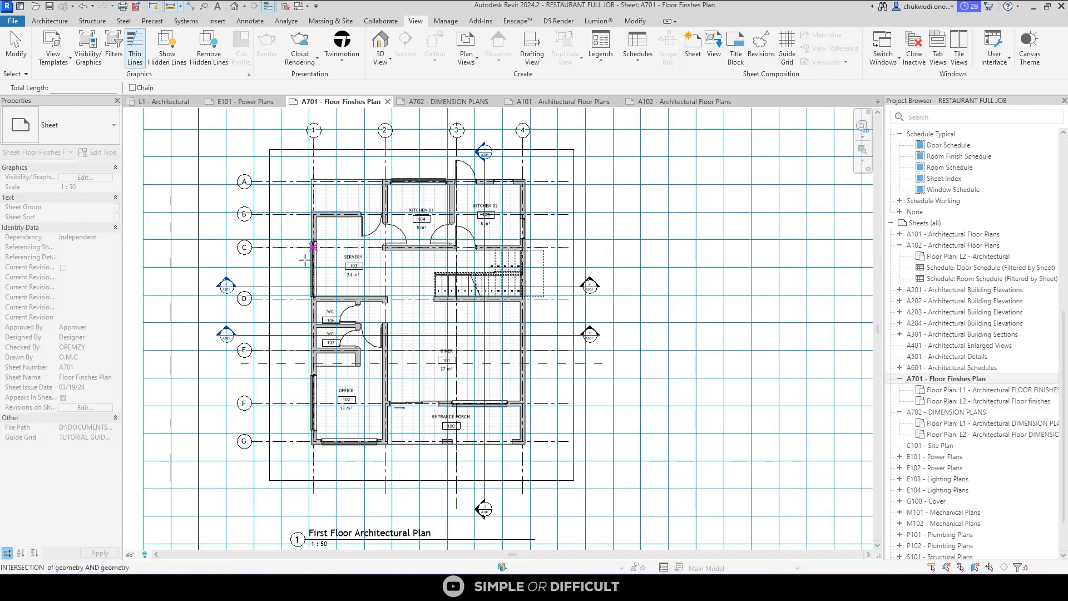
{"action": "scroll", "coordinate": [266, 293], "scroll_direction": "up", "scroll_amount": 2}
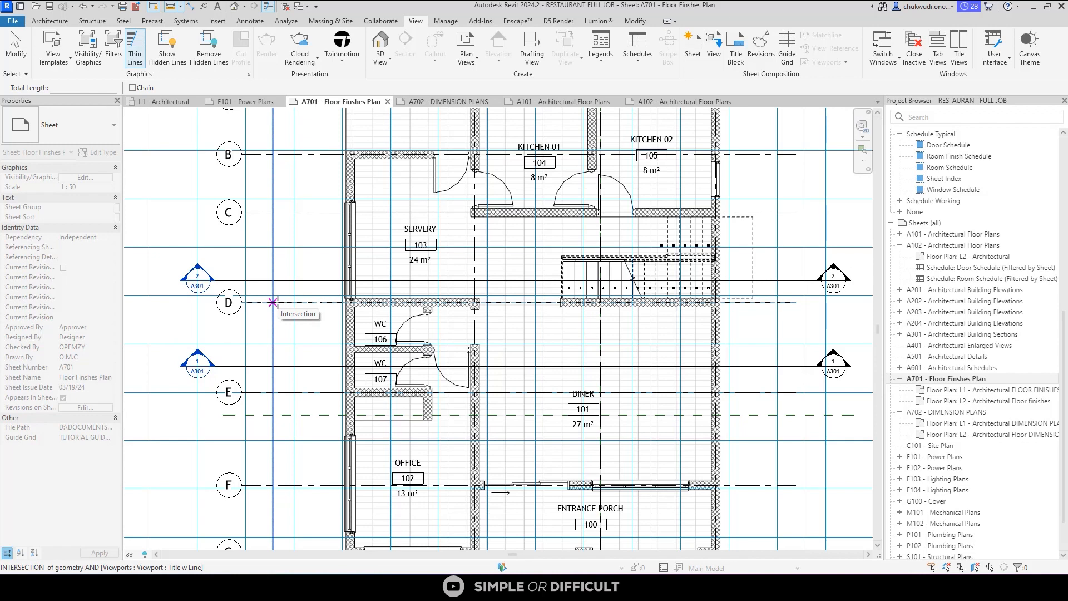
{"action": "scroll", "coordinate": [273, 302], "scroll_direction": "down", "scroll_amount": 5}
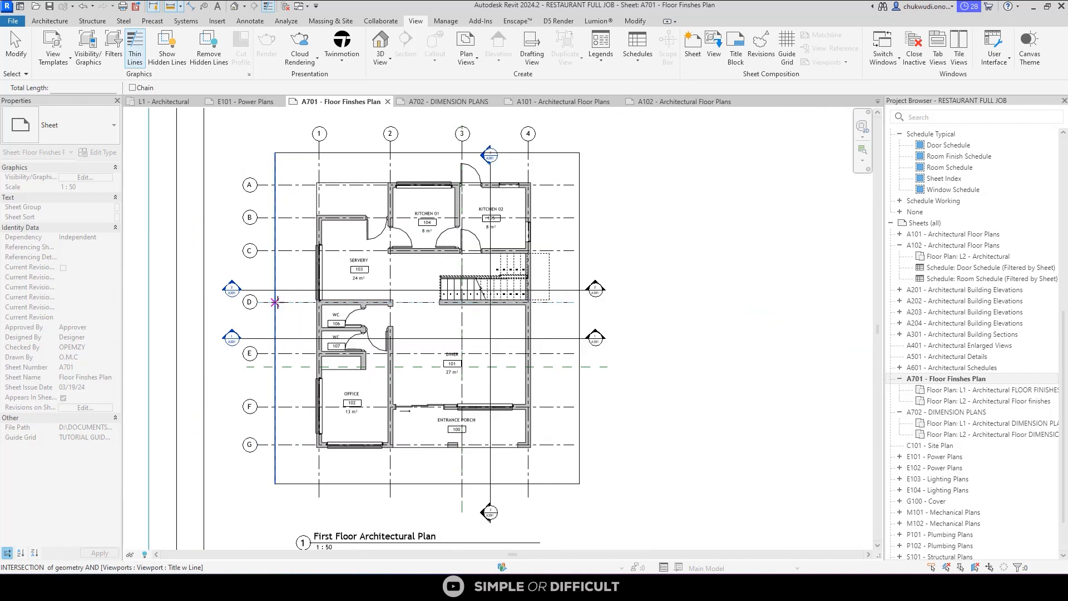
{"action": "scroll", "coordinate": [293, 215], "scroll_direction": "up", "scroll_amount": 8}
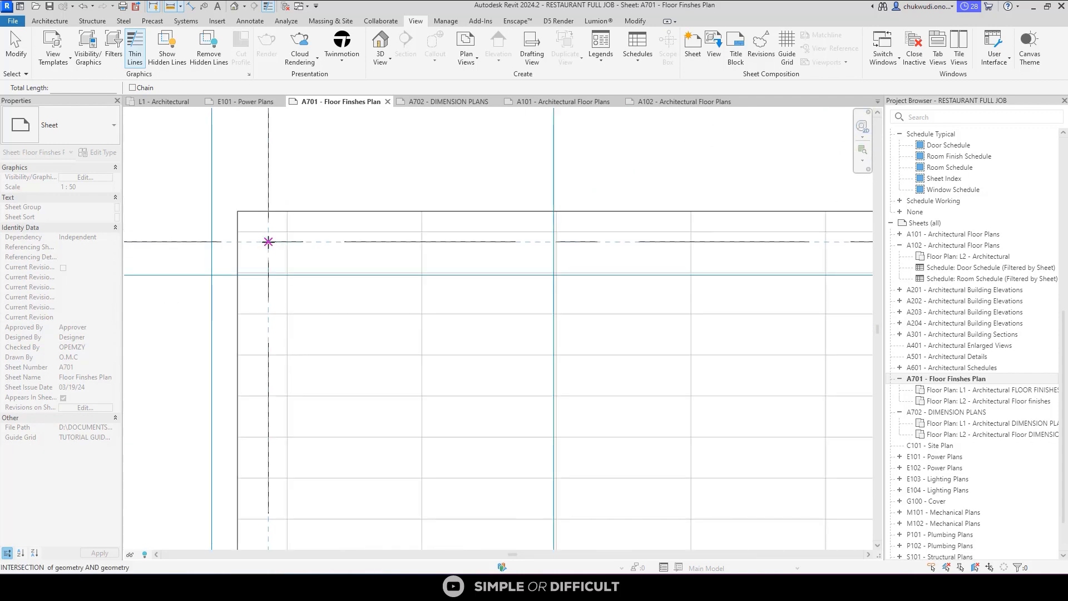
{"action": "left_click", "coordinate": [268, 241]}
Measure across to the intersection of grids A and 1 on the Second Floor Architectural Plan and copy the total length.
{"action": "scroll", "coordinate": [261, 278], "scroll_direction": "down", "scroll_amount": 8}
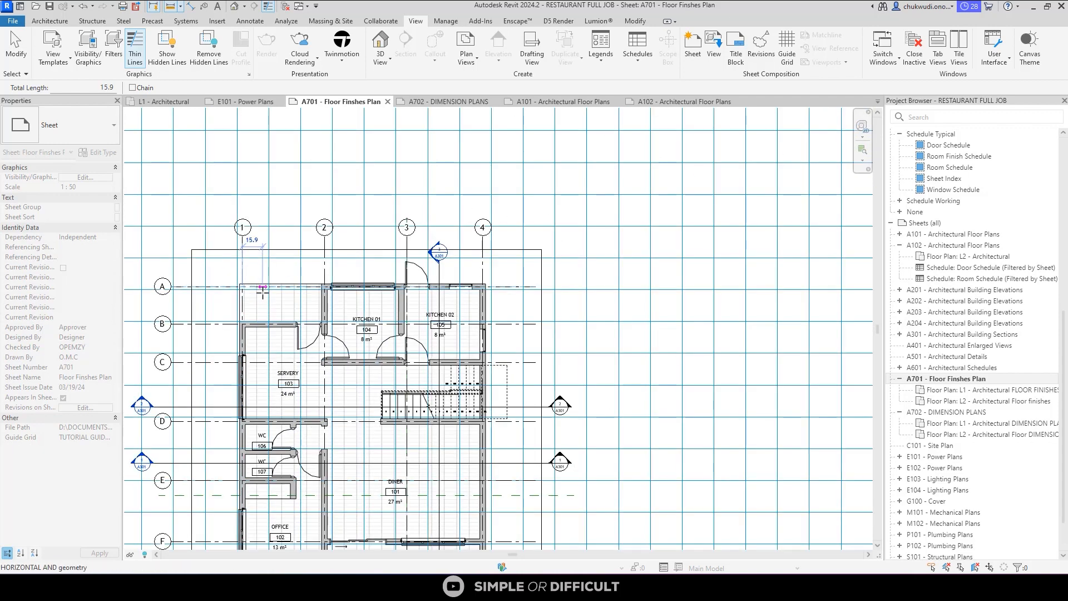
{"action": "scroll", "coordinate": [263, 288], "scroll_direction": "down", "scroll_amount": 3}
{"action": "scroll", "coordinate": [685, 272], "scroll_direction": "up", "scroll_amount": 8}
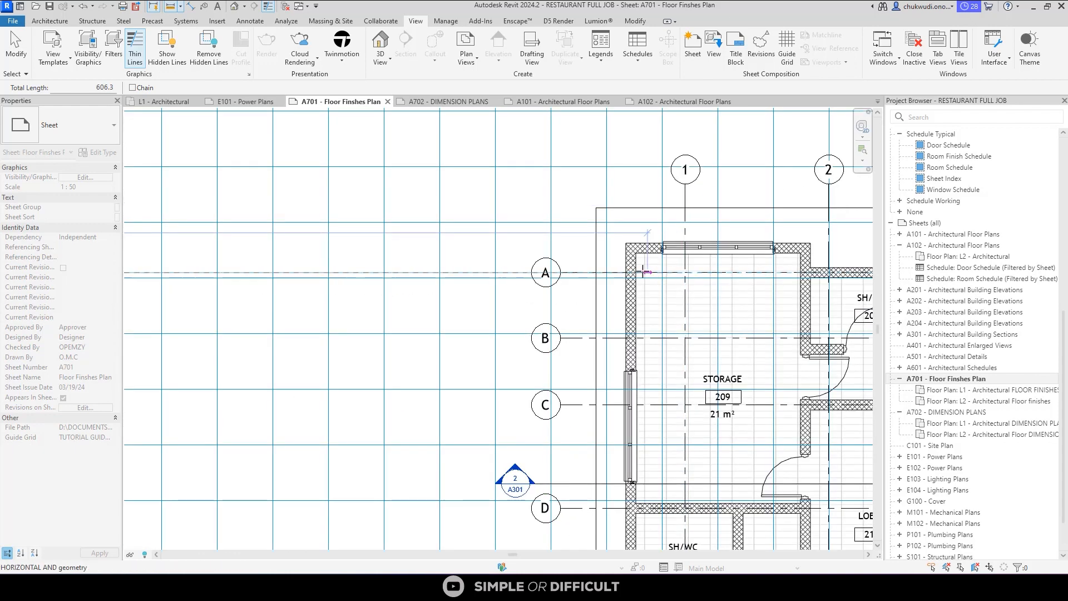
{"action": "scroll", "coordinate": [685, 272], "scroll_direction": "up", "scroll_amount": 3}
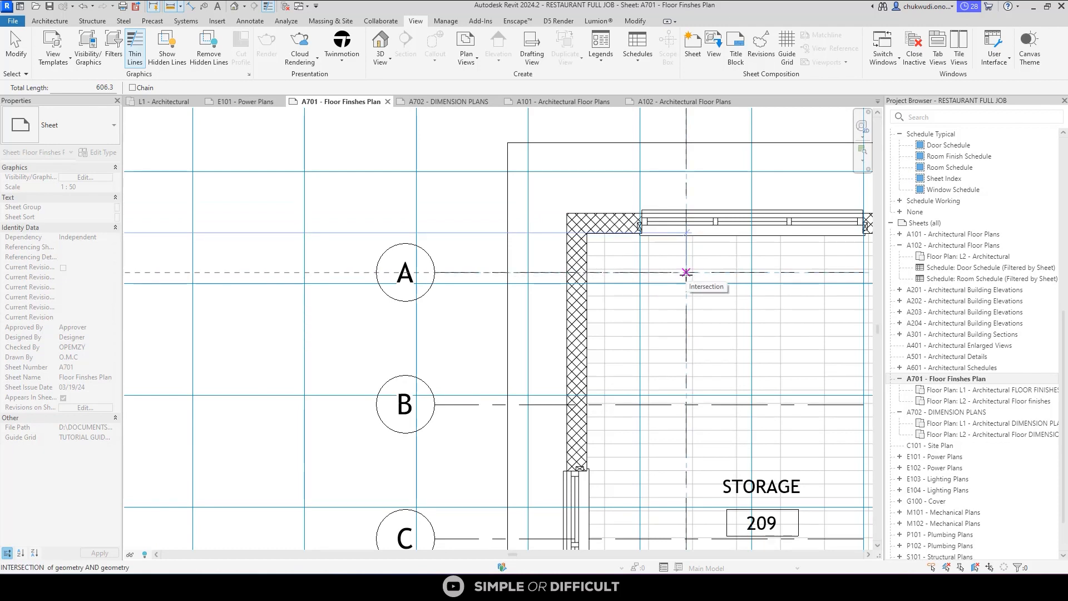
{"action": "scroll", "coordinate": [690, 274], "scroll_direction": "down", "scroll_amount": 4}
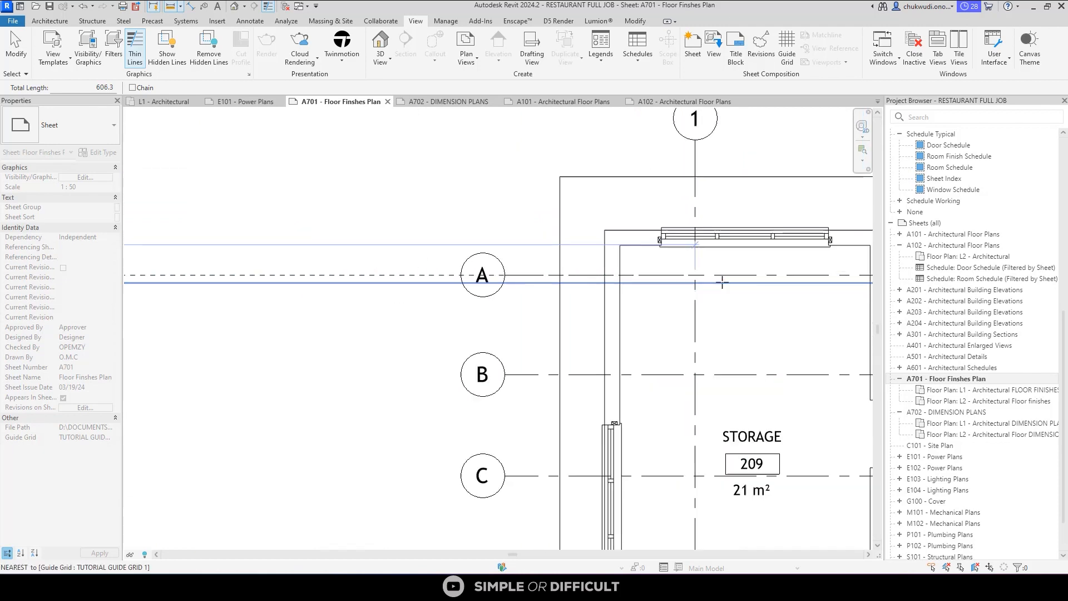
{"action": "scroll", "coordinate": [722, 282], "scroll_direction": "down", "scroll_amount": 3}
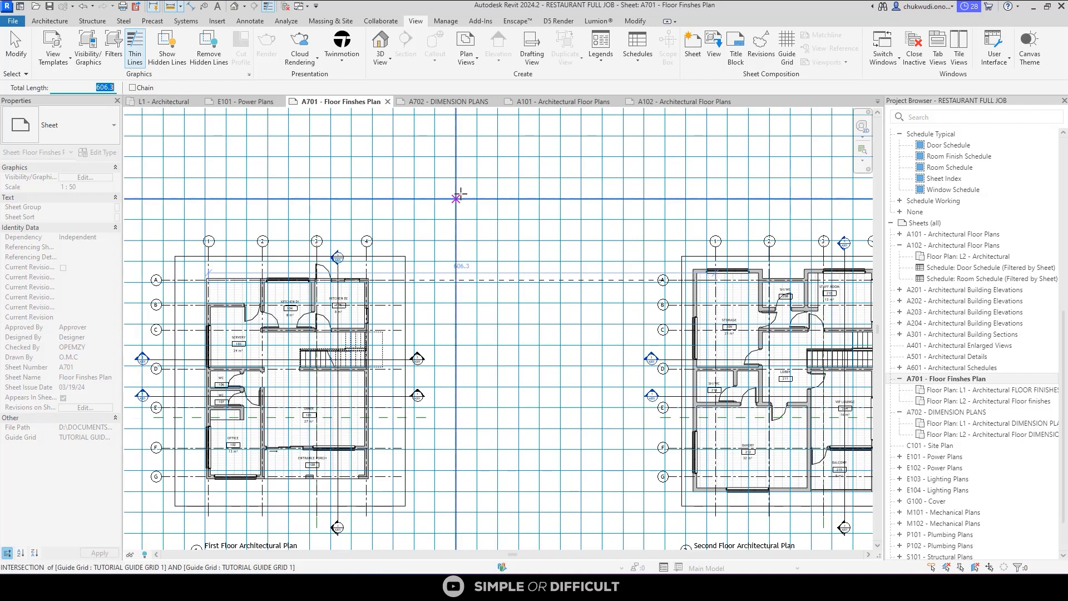
{"action": "scroll", "coordinate": [478, 211], "scroll_direction": "down", "scroll_amount": 4}
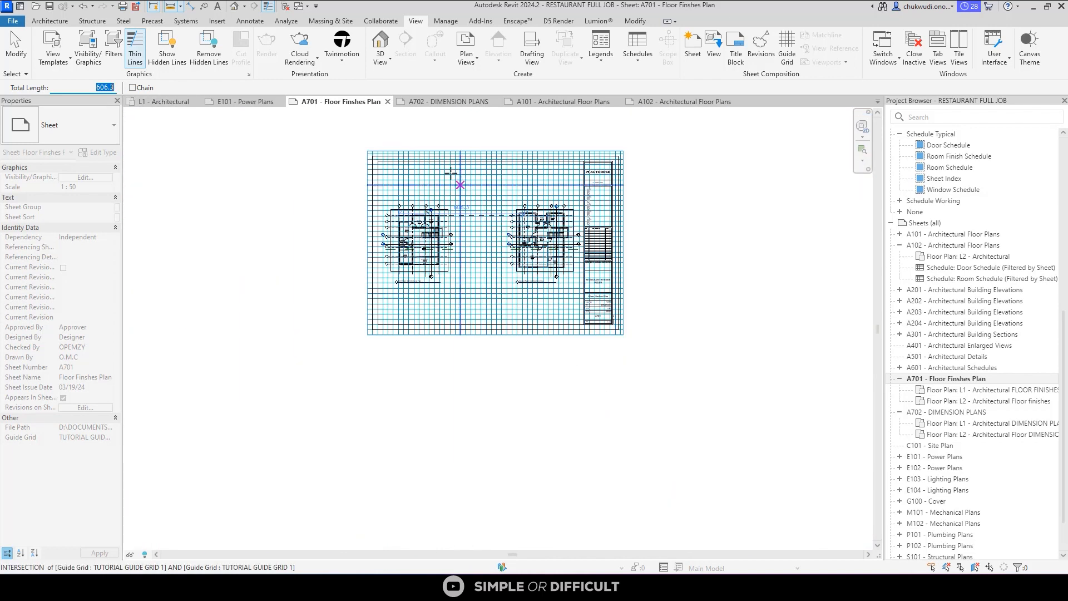
{"action": "left_click", "coordinate": [16, 48]}
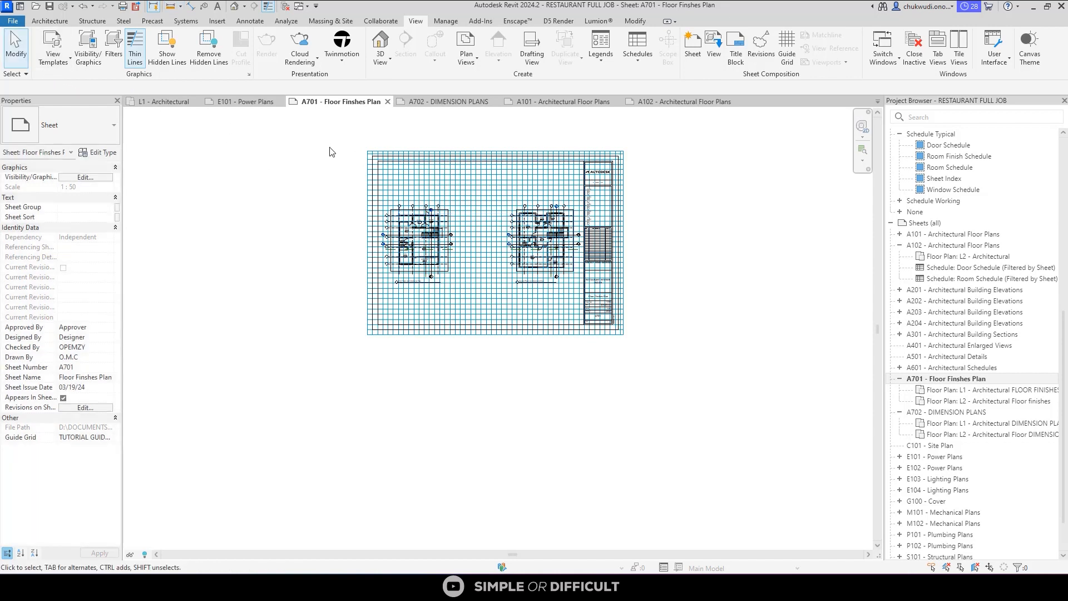
Set the guide spacing of TUTORIAL GUIDE GRID 1 to 606.3 mm.
{"action": "left_click", "coordinate": [382, 168]}
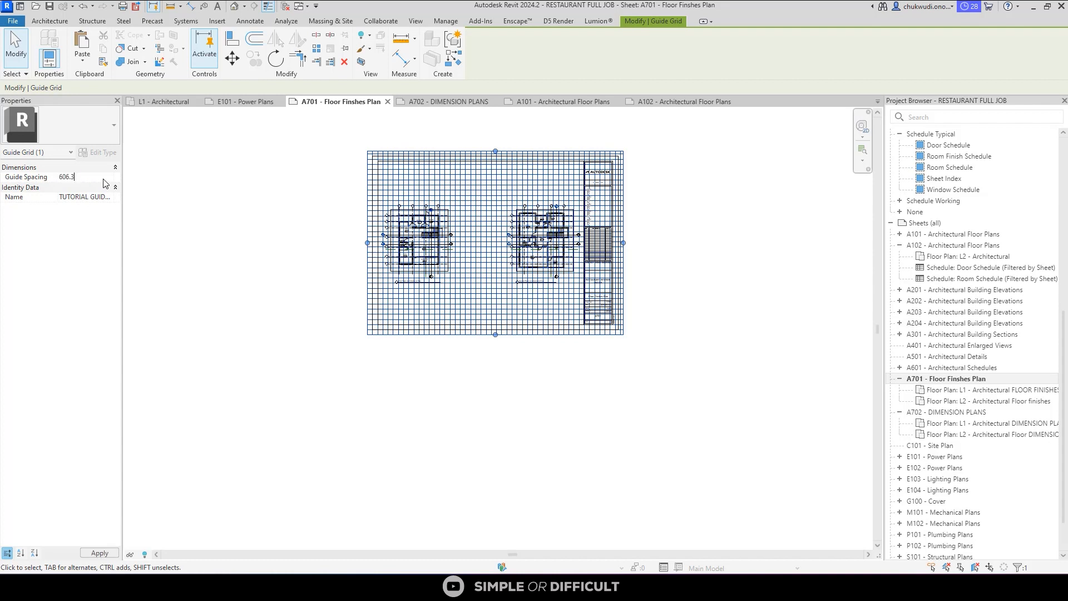
{"action": "key", "text": "Return"}
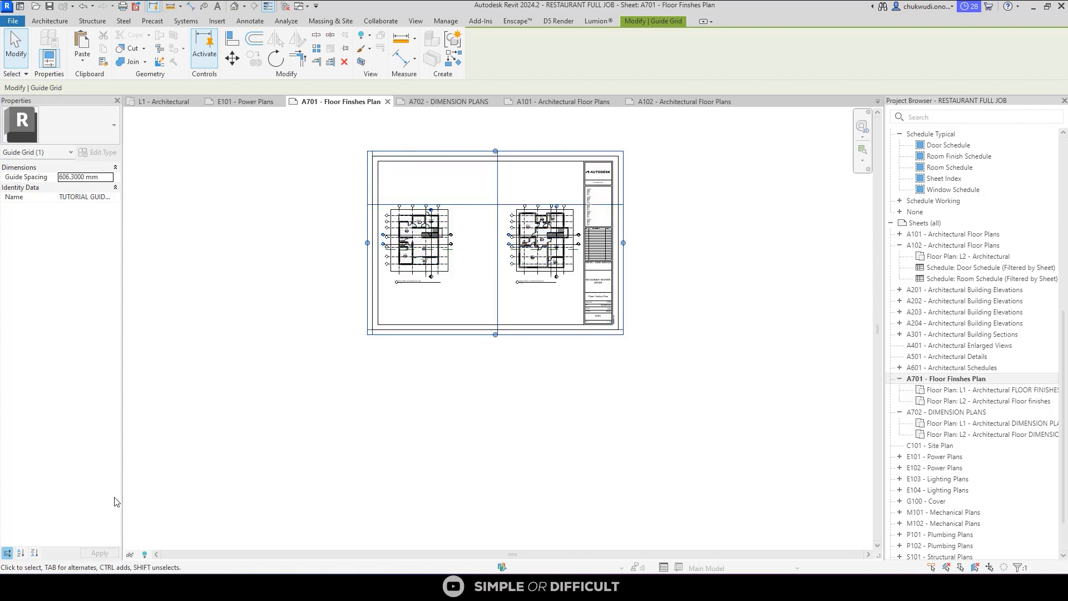
{"action": "left_click", "coordinate": [311, 392]}
Resize the guide grid by pulling its left and upper edges inward and extending its right and lower edges beyond the sheet border.
{"action": "scroll", "coordinate": [341, 232], "scroll_direction": "up", "scroll_amount": 3}
{"action": "scroll", "coordinate": [341, 232], "scroll_direction": "down", "scroll_amount": 2}
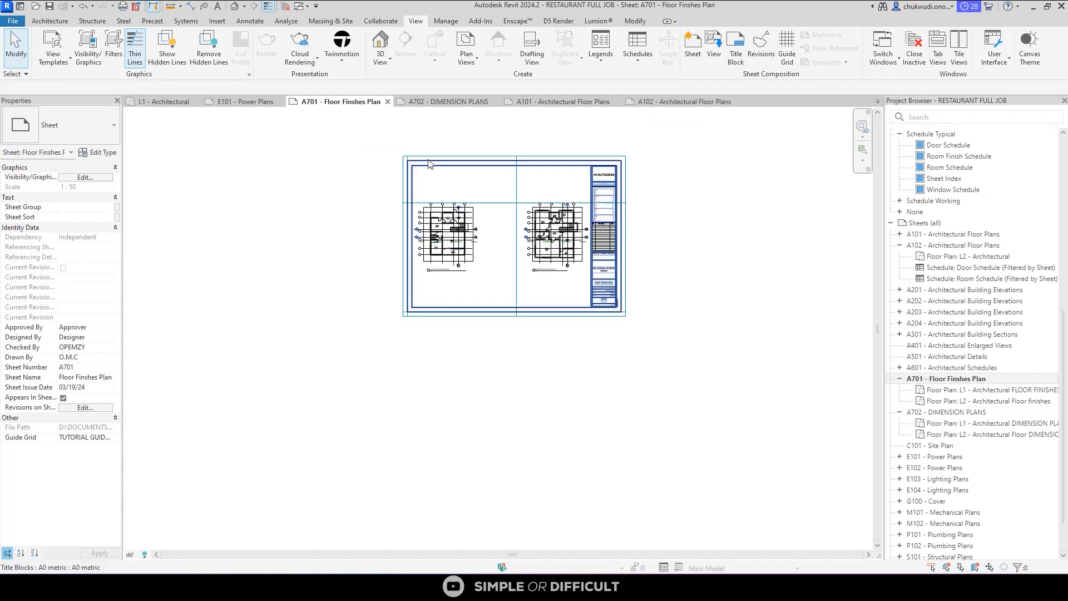
{"action": "scroll", "coordinate": [514, 196], "scroll_direction": "up", "scroll_amount": 2}
{"action": "left_click", "coordinate": [577, 226]}
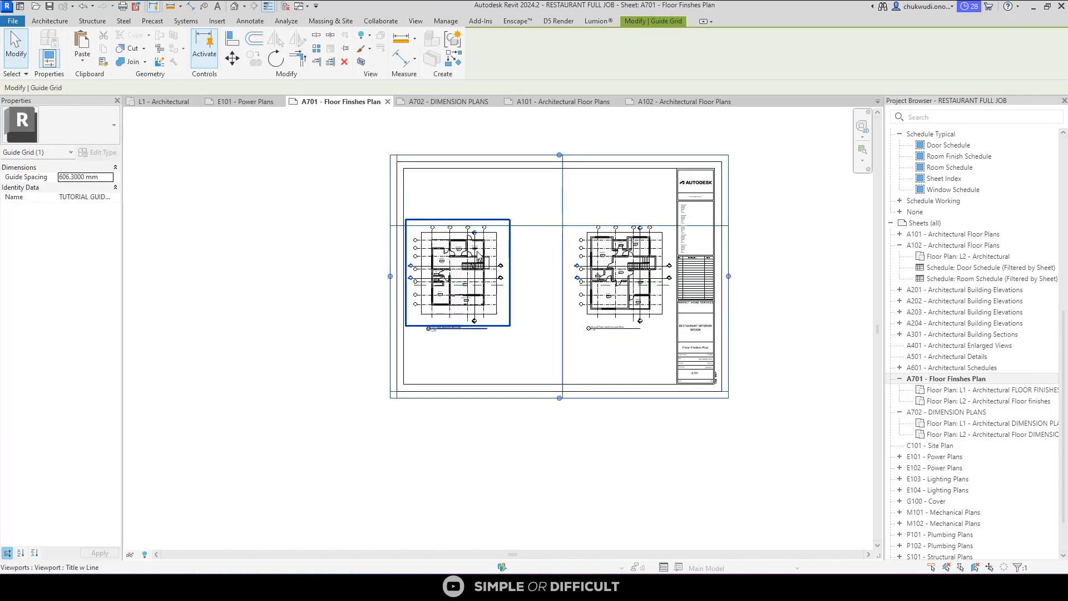
{"action": "left_click_drag", "start_coordinate": [390, 276], "coordinate": [516, 276]}
{"action": "left_click_drag", "start_coordinate": [622, 155], "coordinate": [623, 199]}
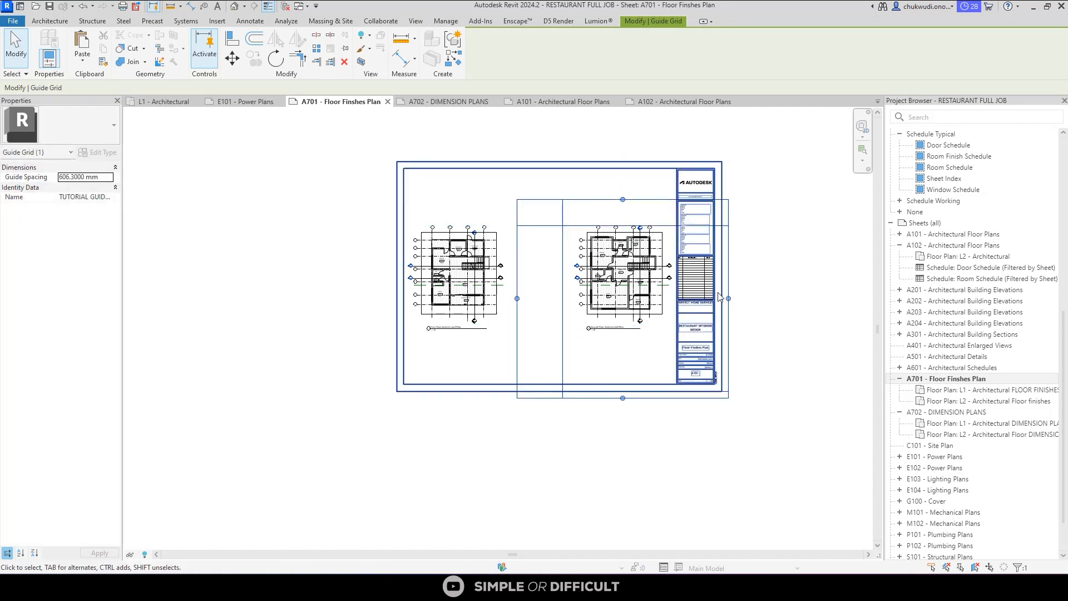
{"action": "left_click_drag", "start_coordinate": [728, 298], "coordinate": [770, 299]}
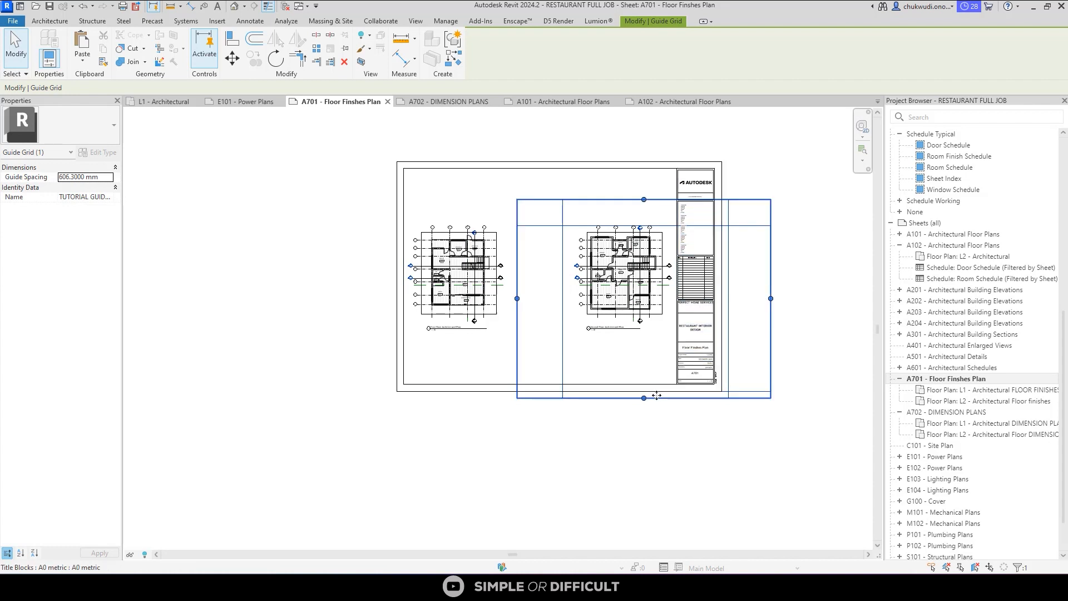
{"action": "left_click_drag", "start_coordinate": [644, 401], "coordinate": [645, 426]}
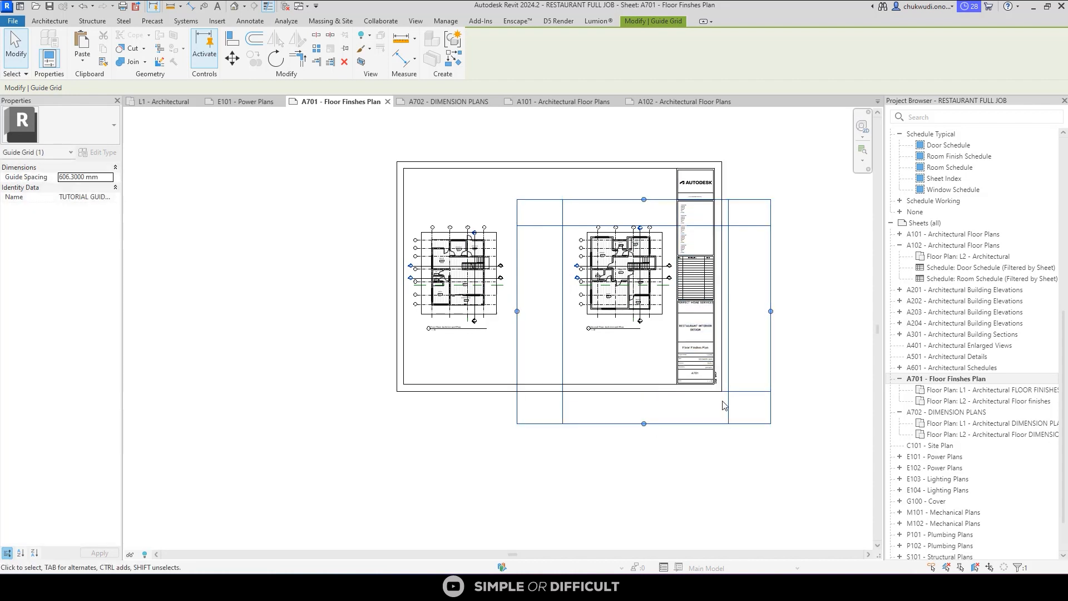
Move the guide grid so its line intersection lands on the intersection of grids A and 1 in the First Floor Architectural Plan.
{"action": "key", "text": "Escape"}
{"action": "left_click", "coordinate": [769, 389]}
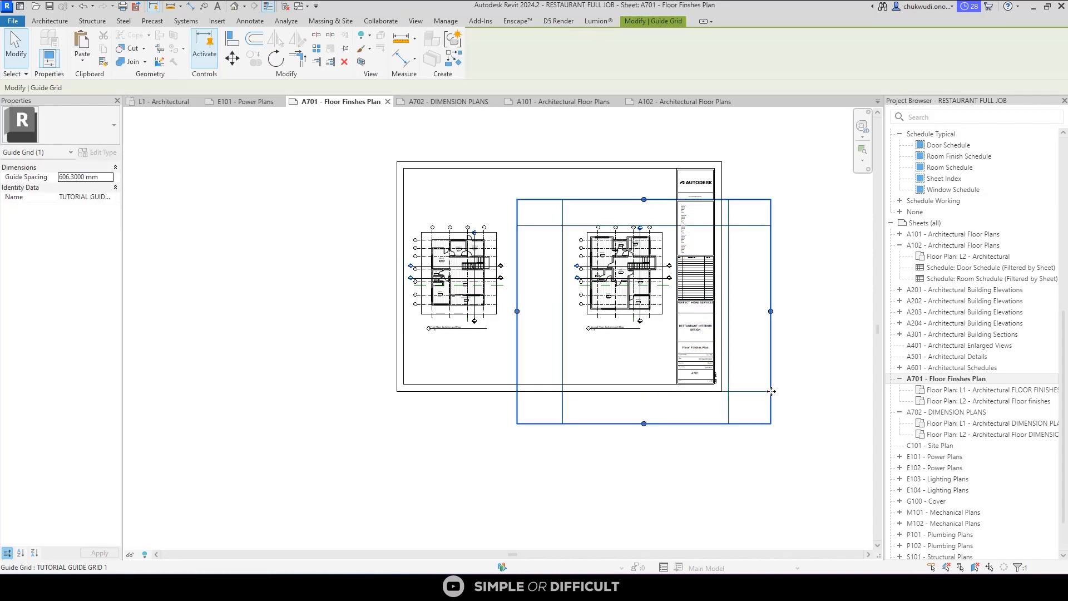
{"action": "left_click_drag", "start_coordinate": [769, 389], "coordinate": [703, 351]}
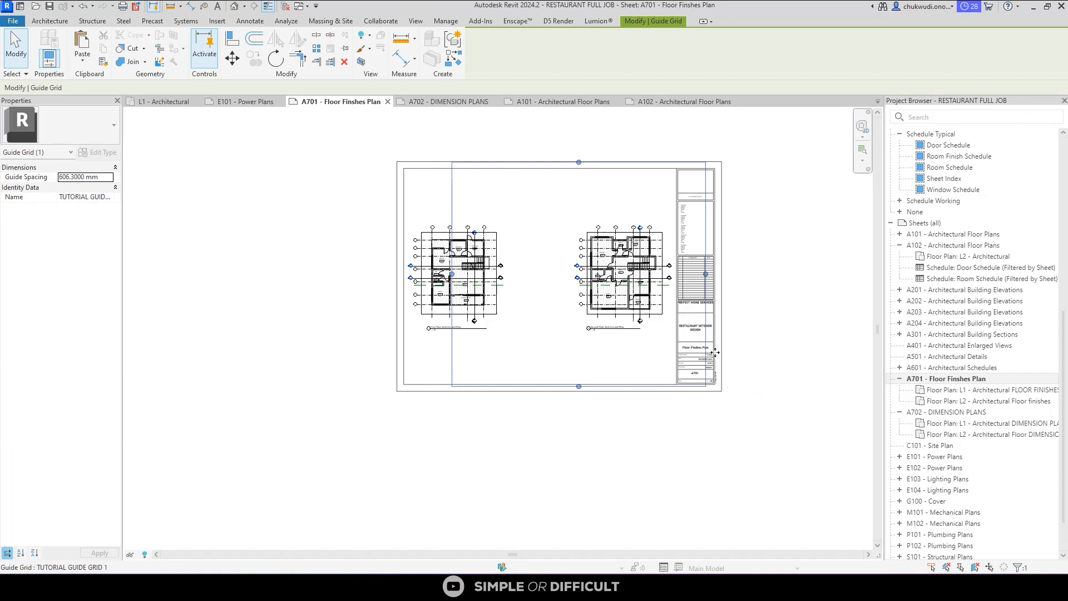
{"action": "left_click", "coordinate": [231, 60]}
{"action": "scroll", "coordinate": [517, 200], "scroll_direction": "up", "scroll_amount": 3}
{"action": "left_click", "coordinate": [482, 182]}
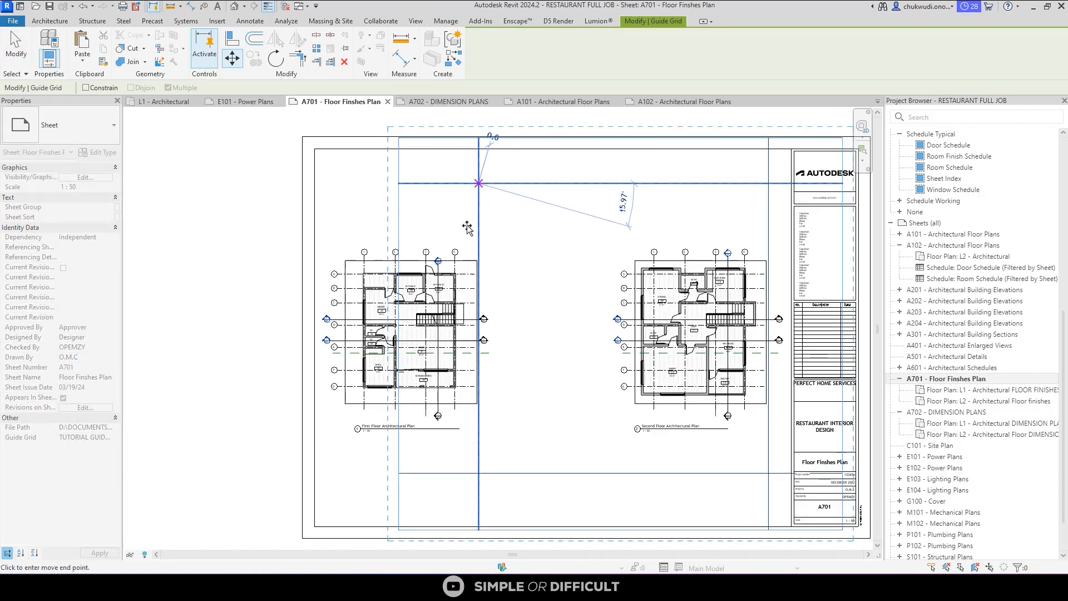
{"action": "scroll", "coordinate": [334, 250], "scroll_direction": "up", "scroll_amount": 3}
{"action": "scroll", "coordinate": [367, 284], "scroll_direction": "up", "scroll_amount": 5}
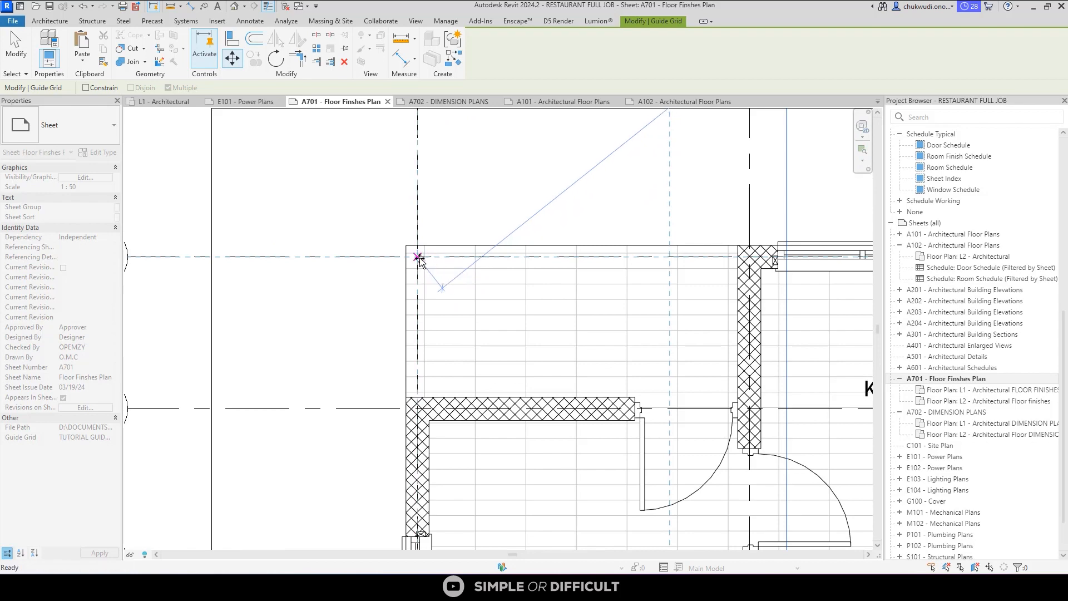
{"action": "left_click", "coordinate": [417, 258]}
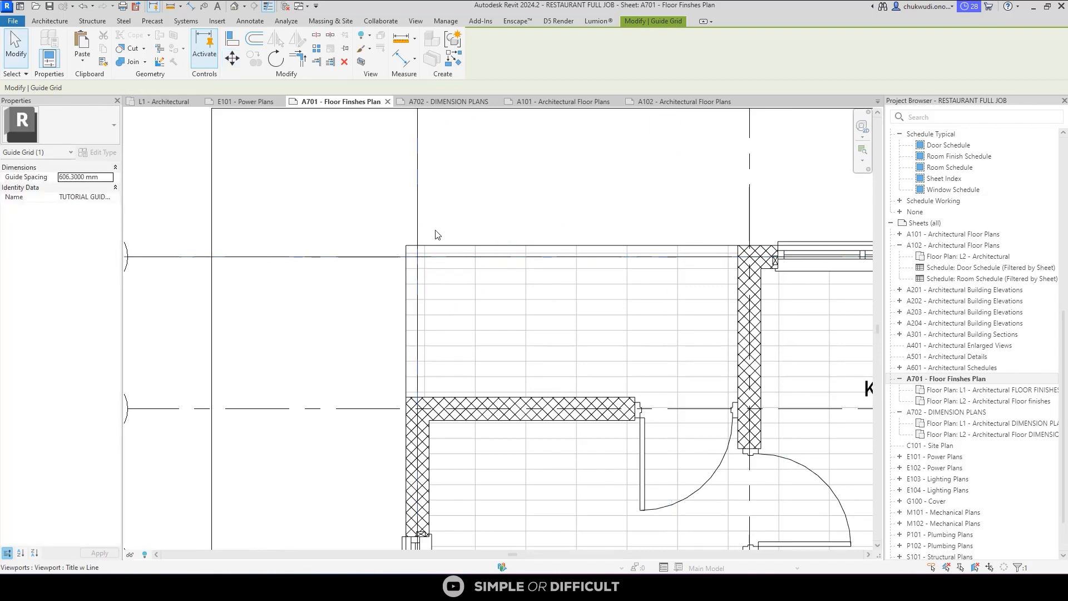
Compare the guide grid lines with grids A and 1 on the first and second floor plans.
{"action": "scroll", "coordinate": [423, 259], "scroll_direction": "down", "scroll_amount": 6}
{"action": "scroll", "coordinate": [560, 233], "scroll_direction": "up", "scroll_amount": 6}
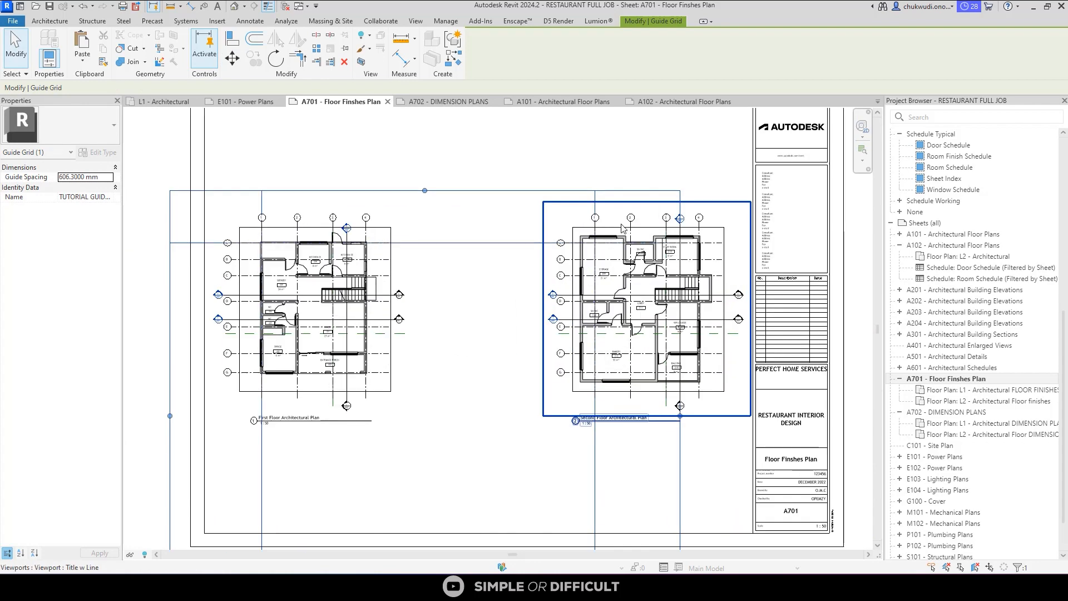
{"action": "scroll", "coordinate": [558, 262], "scroll_direction": "down", "scroll_amount": 6}
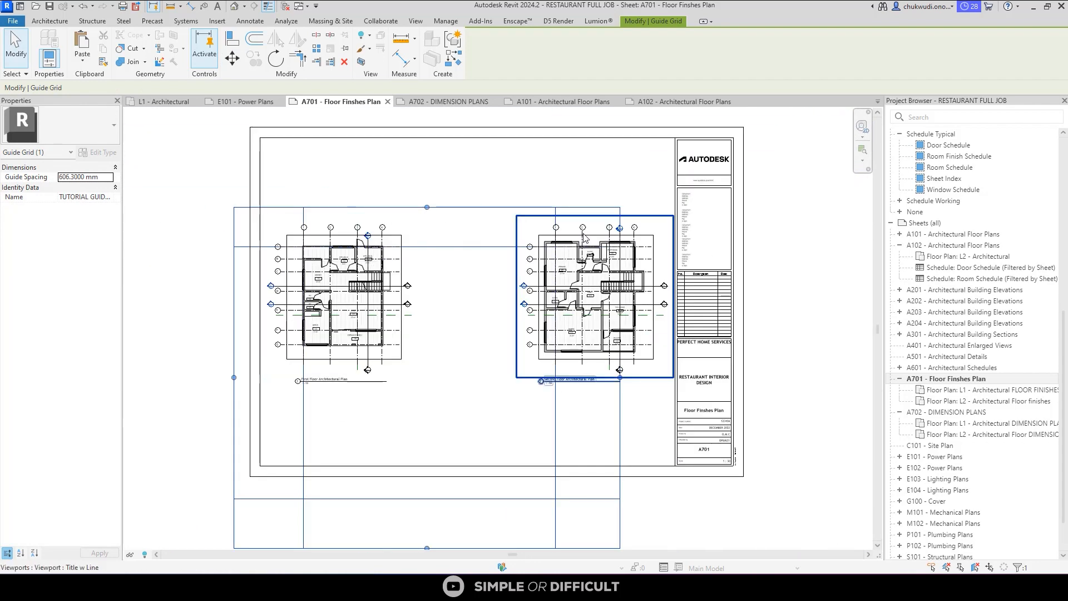
{"action": "scroll", "coordinate": [585, 238], "scroll_direction": "down", "scroll_amount": 3}
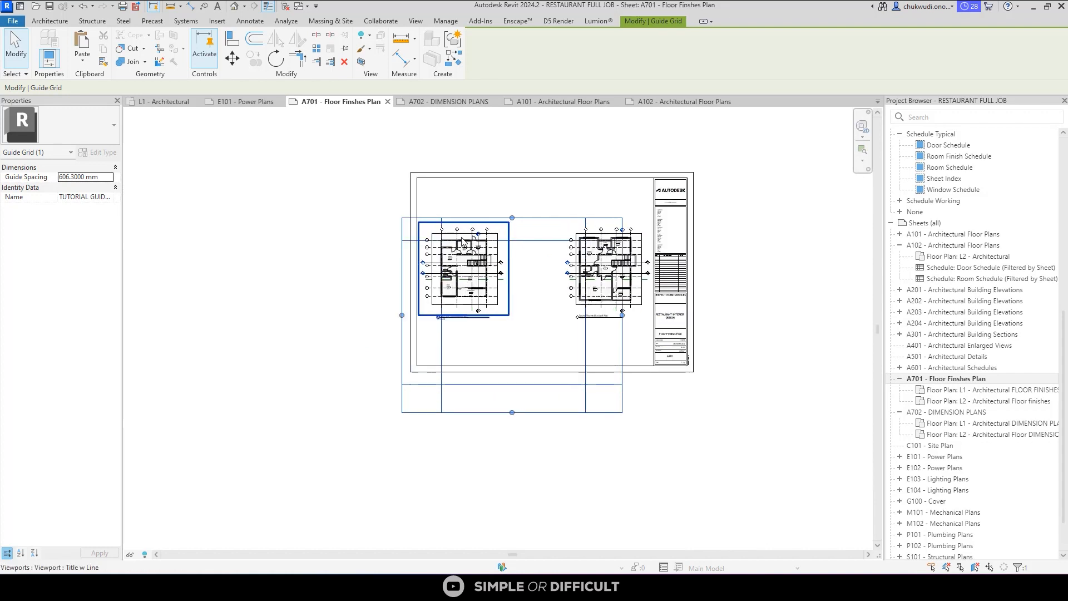
{"action": "scroll", "coordinate": [462, 241], "scroll_direction": "up", "scroll_amount": 3}
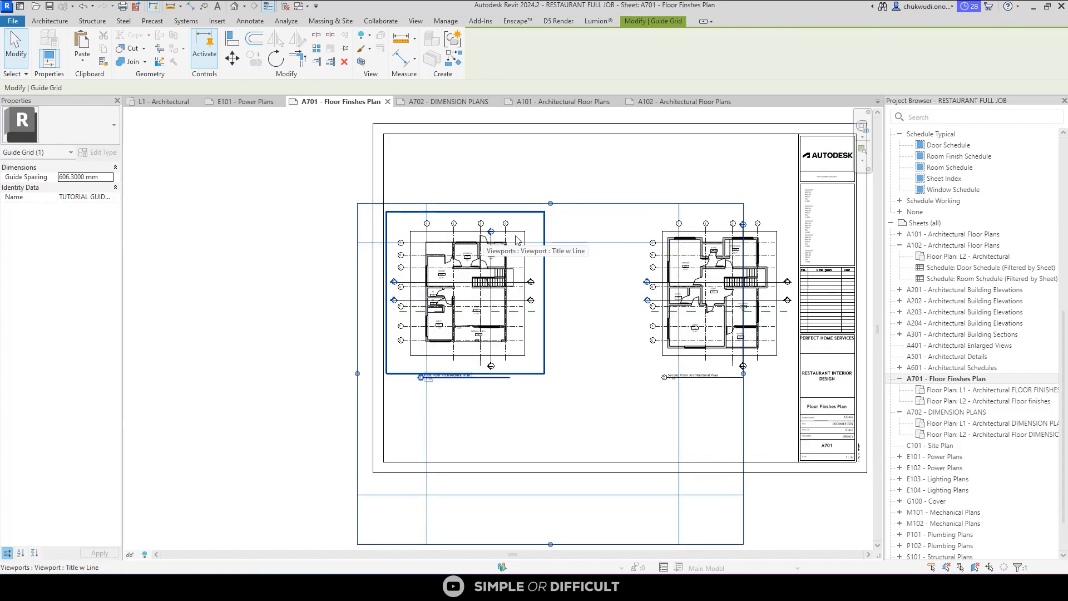
Open the A501 - Architectural Details sheet.
{"action": "left_click", "coordinate": [318, 221]}
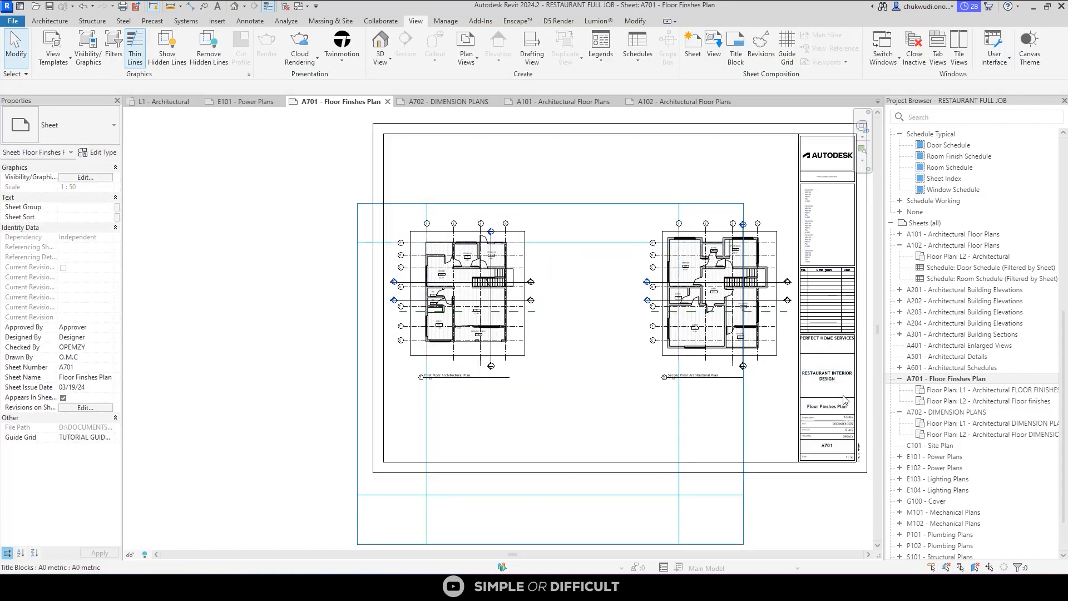
{"action": "double_click", "coordinate": [958, 357]}
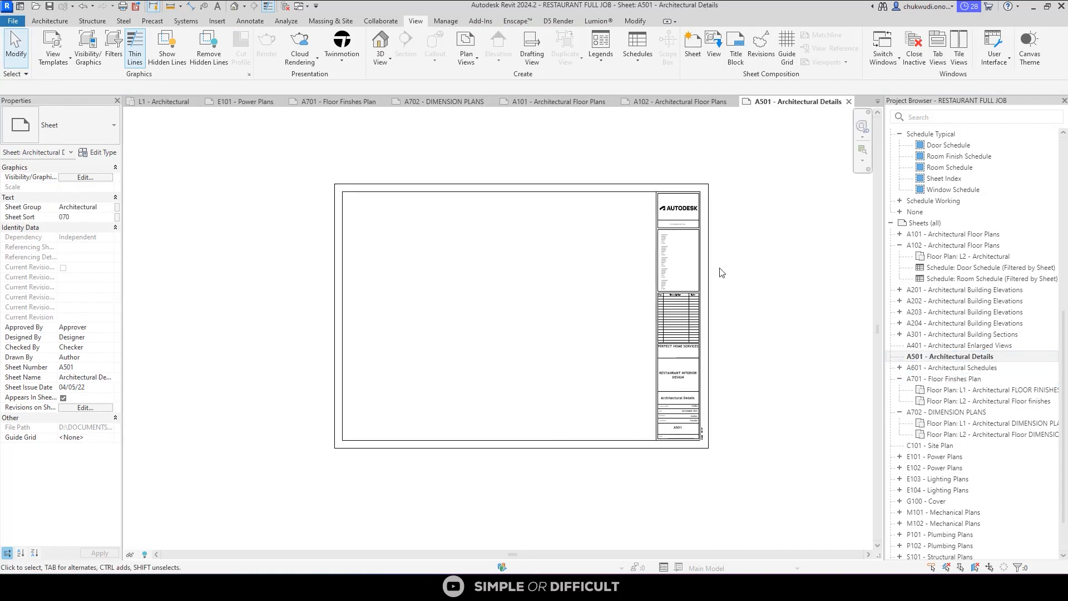
{"action": "scroll", "coordinate": [935, 233], "scroll_direction": "up", "scroll_amount": 8}
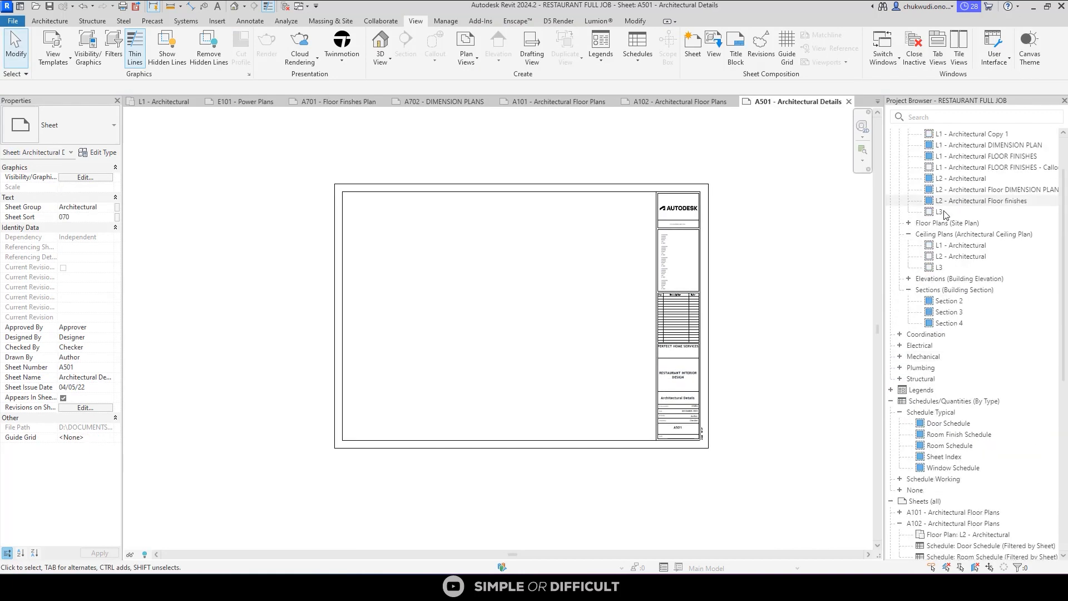
{"action": "left_click", "coordinate": [969, 246]}
{"action": "left_click", "coordinate": [978, 257], "text": "ctrl"}
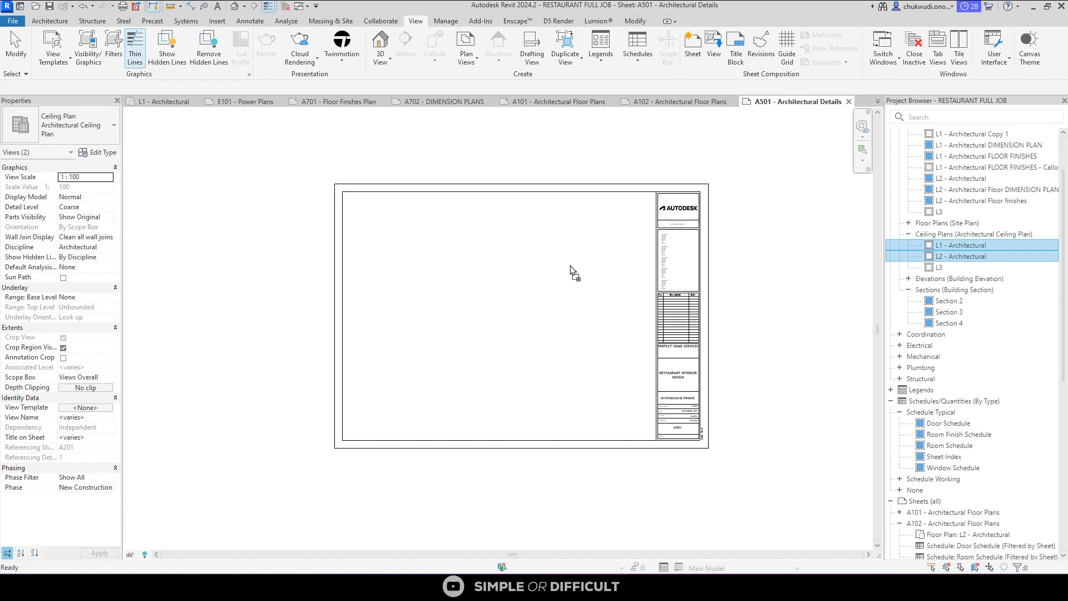
{"action": "left_click_drag", "start_coordinate": [574, 273], "coordinate": [573, 274]}
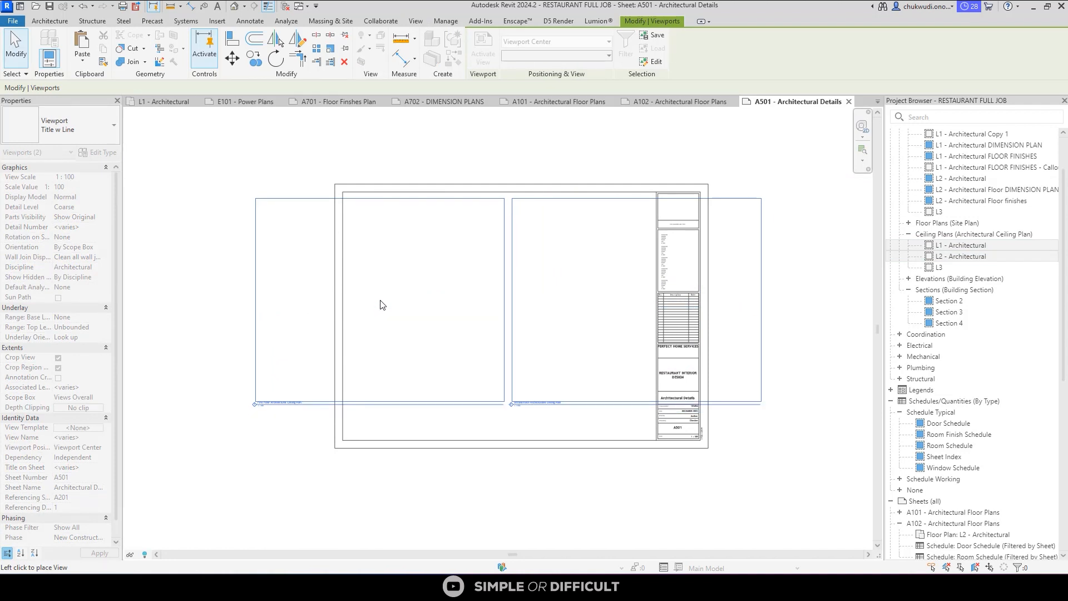
{"action": "key", "text": "Escape"}
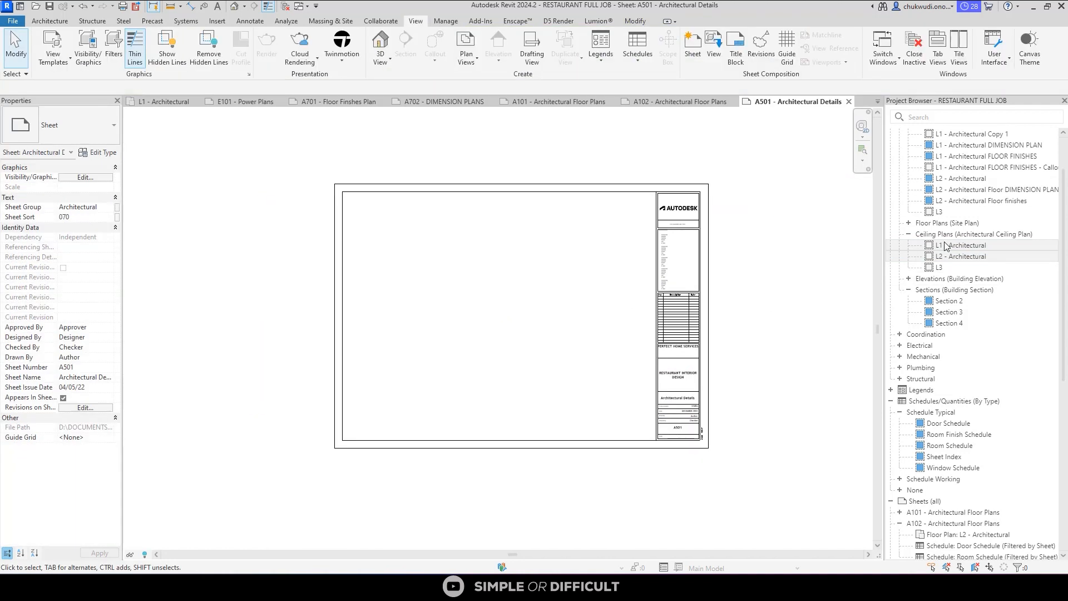
Set the Scope Box of the L1 and L2 architectural ceiling plans to FLOOR PLAN.
{"action": "left_click", "coordinate": [967, 245]}
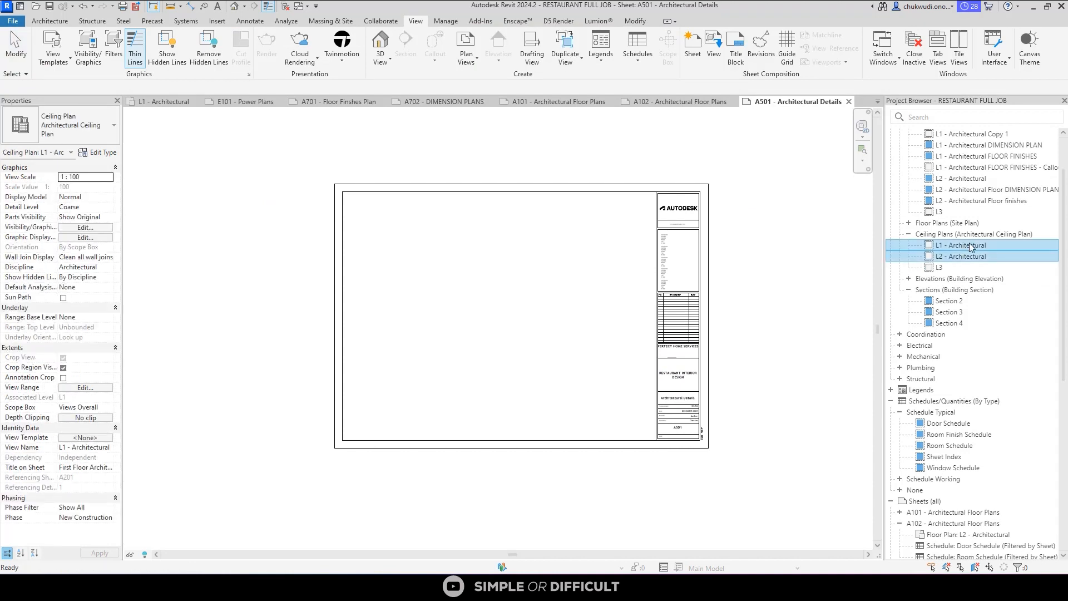
{"action": "left_click", "coordinate": [968, 257], "text": "ctrl"}
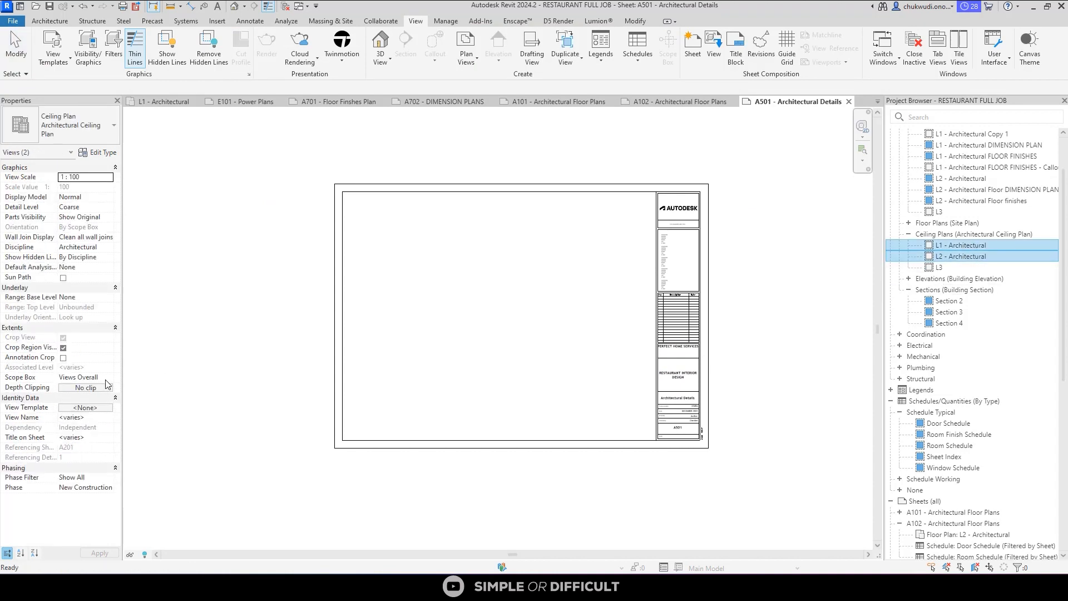
{"action": "left_click", "coordinate": [94, 380]}
{"action": "left_click", "coordinate": [109, 378]}
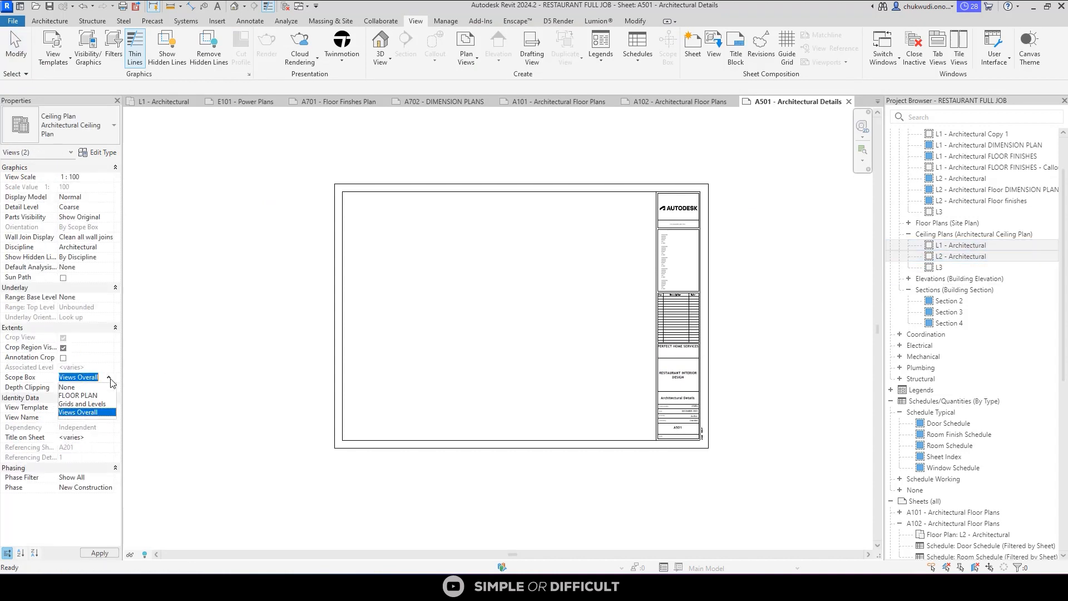
{"action": "left_click", "coordinate": [84, 395]}
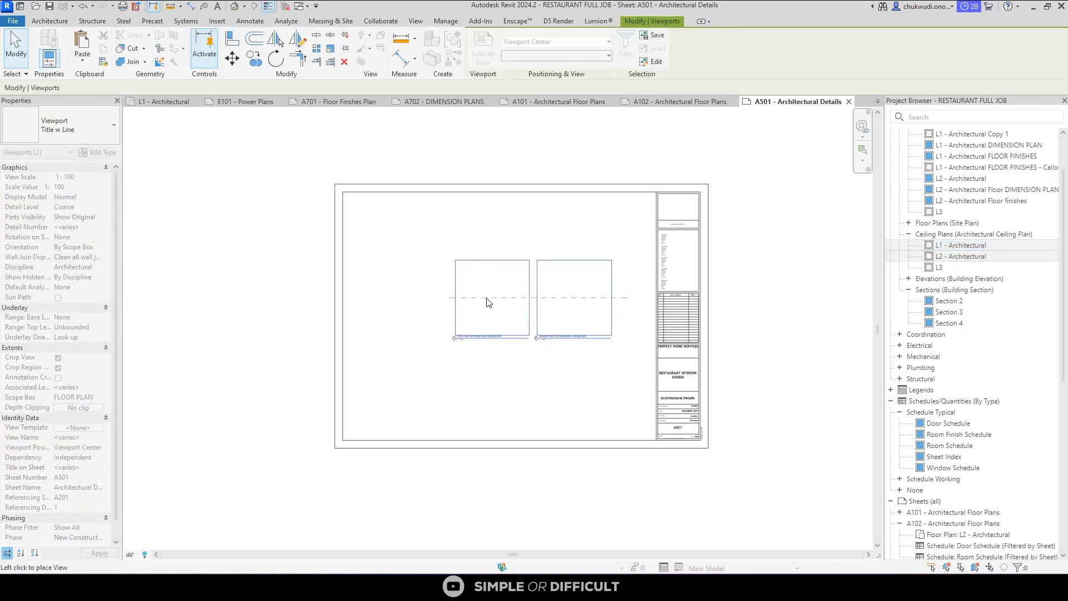
Place the L1 and L2 architectural ceiling plans together, side by side, near the middle of sheet A501.
{"action": "left_click", "coordinate": [456, 306]}
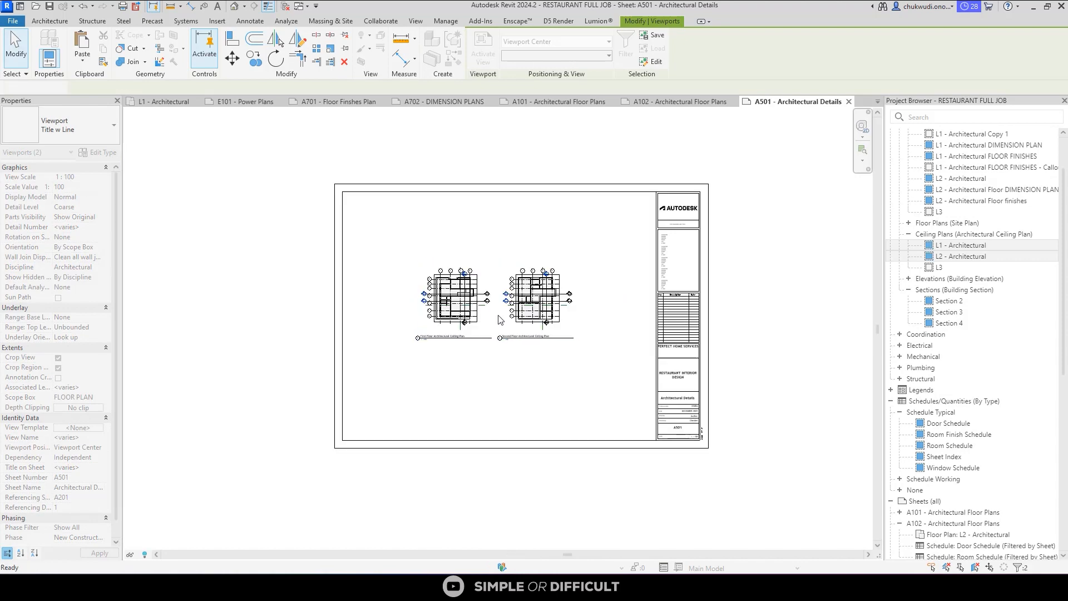
{"action": "scroll", "coordinate": [601, 262], "scroll_direction": "up", "scroll_amount": 5}
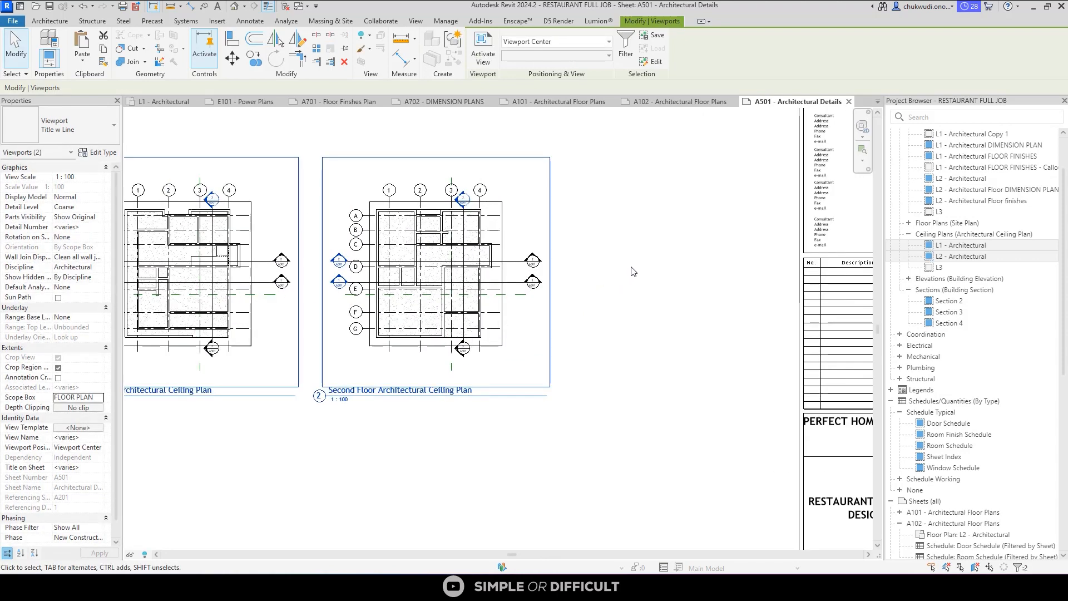
{"action": "scroll", "coordinate": [633, 271], "scroll_direction": "down", "scroll_amount": 5}
Activate the First Floor Architectural Ceiling Plan on the sheet, set its scale to 1:50 and deactivate it.
{"action": "double_click", "coordinate": [445, 301]}
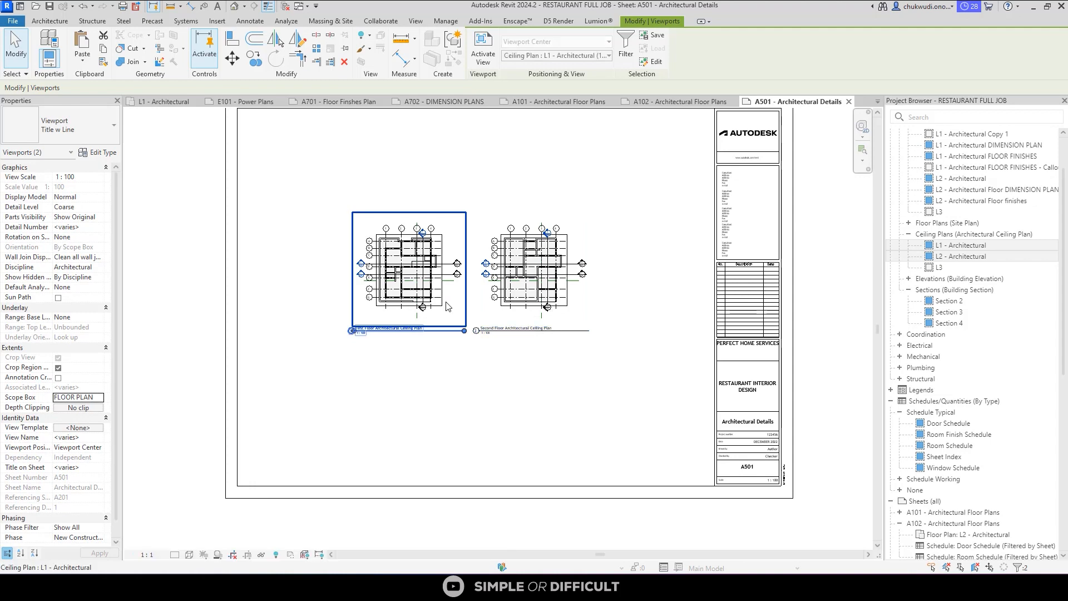
{"action": "left_click", "coordinate": [147, 554]}
{"action": "left_click", "coordinate": [158, 469]}
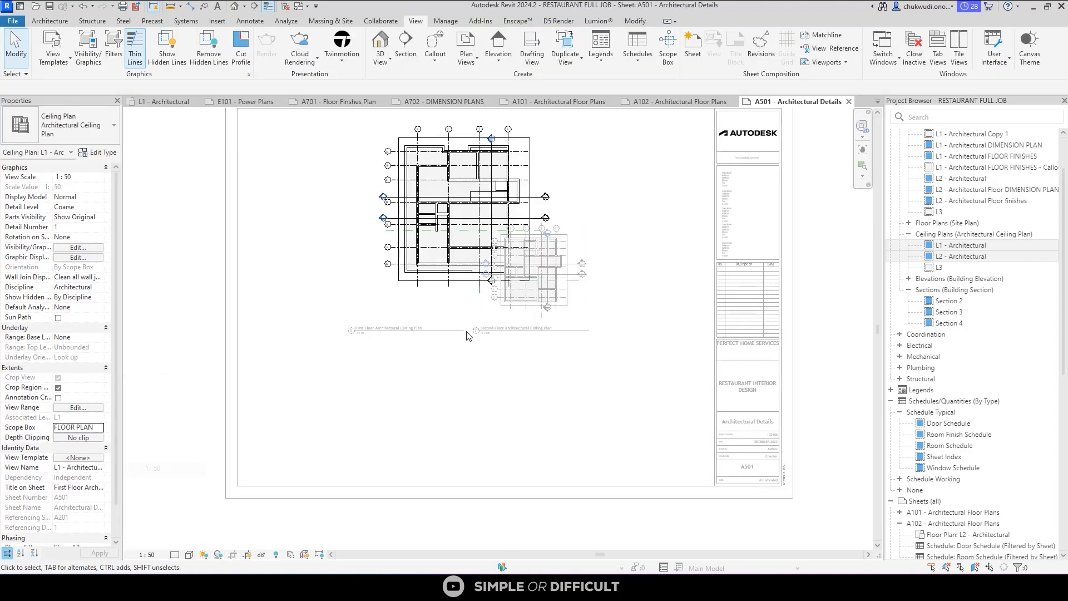
{"action": "double_click", "coordinate": [482, 394]}
Activate the Second Floor Architectural Ceiling Plan on the sheet, set its scale to 1:50 and deactivate it.
{"action": "left_click", "coordinate": [515, 300]}
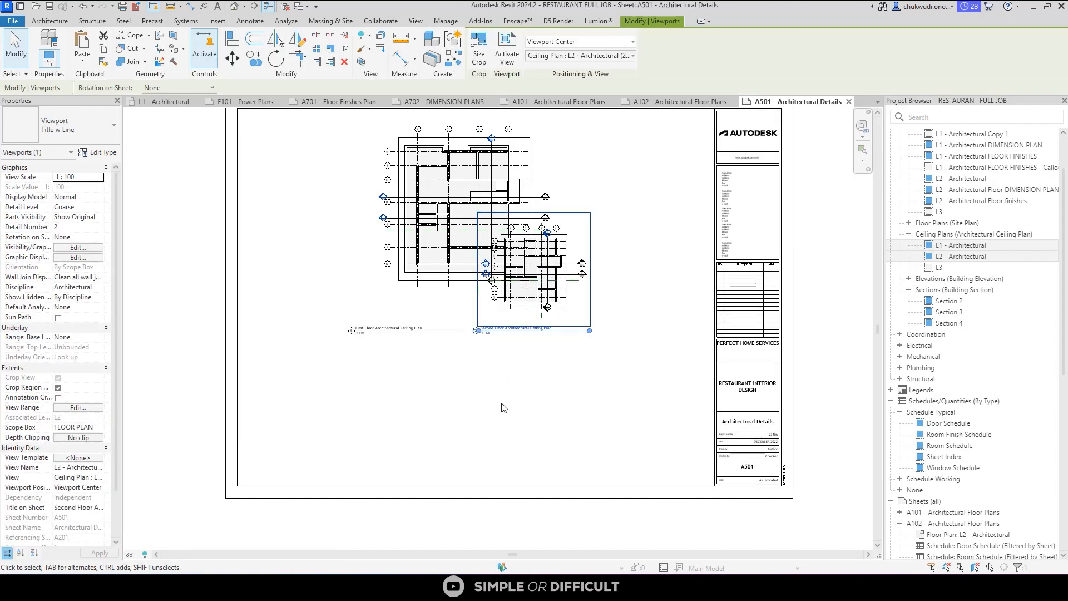
{"action": "double_click", "coordinate": [515, 301]}
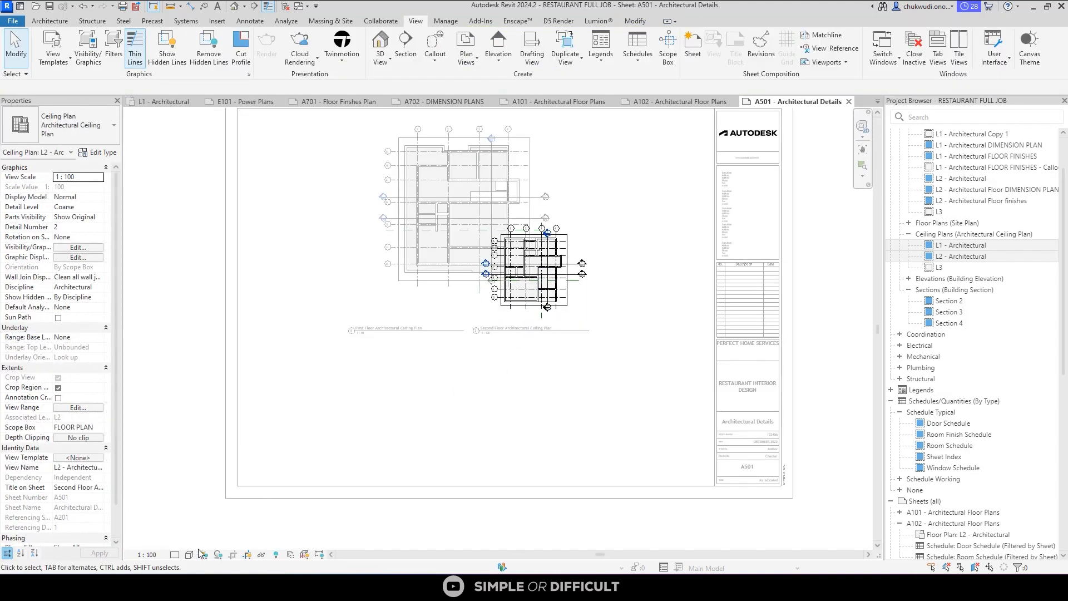
{"action": "left_click", "coordinate": [147, 555]}
{"action": "left_click", "coordinate": [156, 468]}
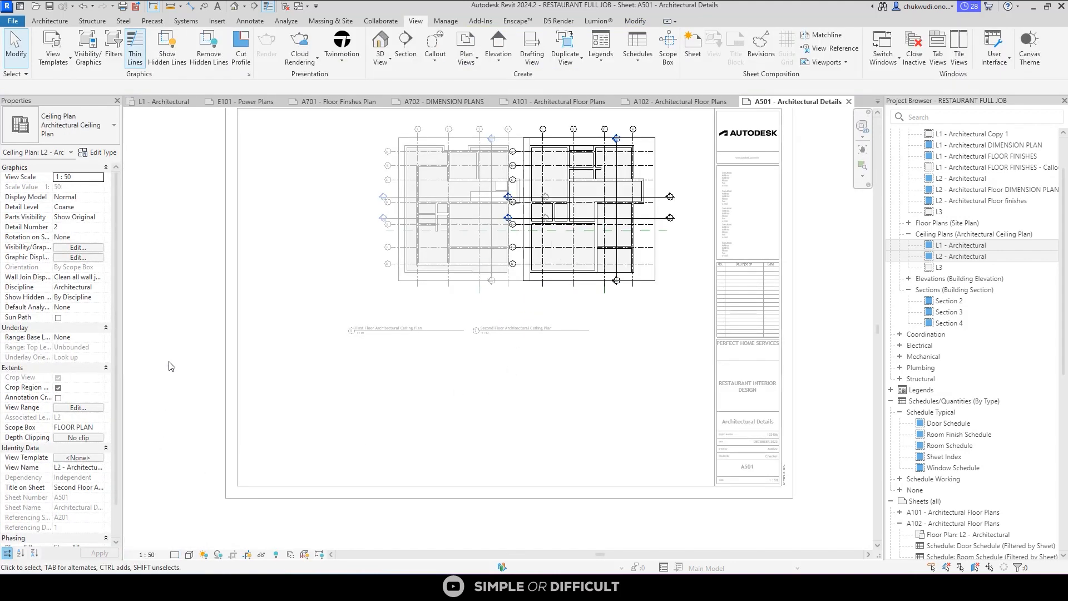
{"action": "double_click", "coordinate": [204, 330]}
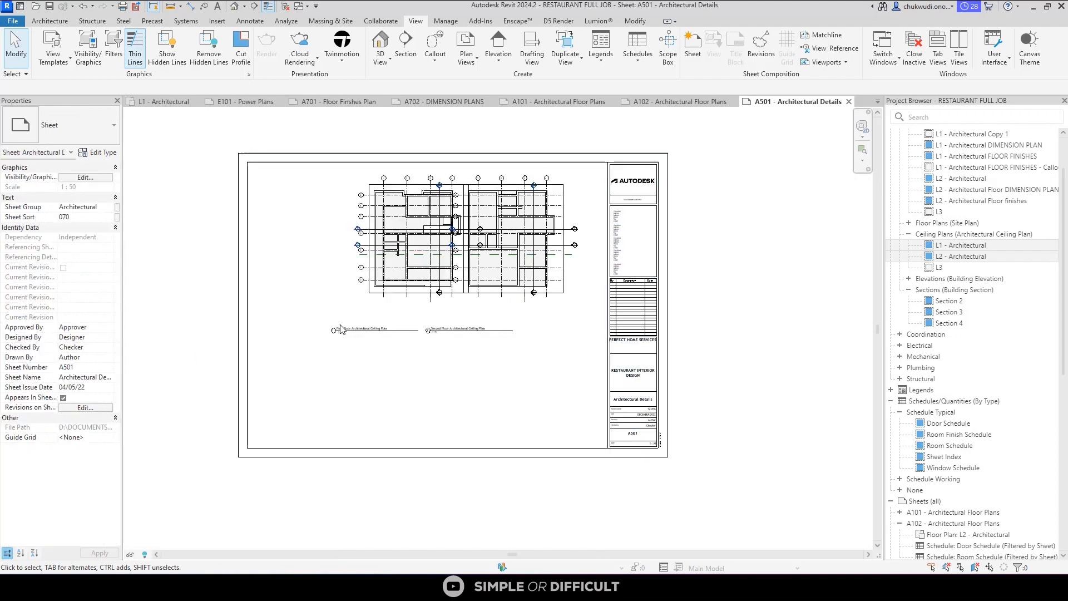
{"action": "scroll", "coordinate": [482, 201], "scroll_direction": "up", "scroll_amount": 5}
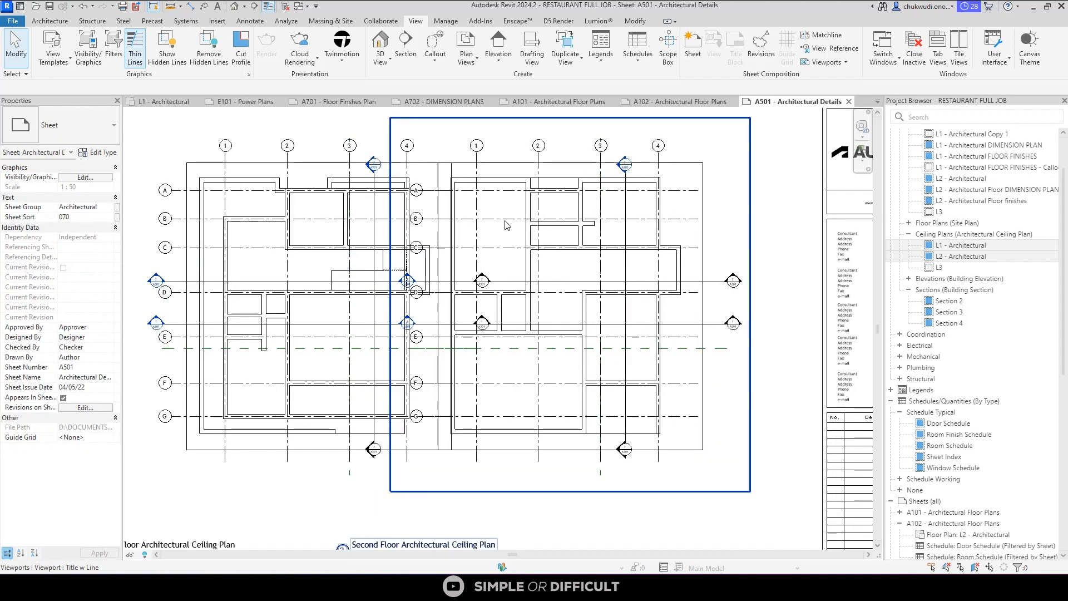
{"action": "left_click", "coordinate": [507, 226]}
{"action": "double_click", "coordinate": [508, 226]}
{"action": "scroll", "coordinate": [628, 215], "scroll_direction": "down", "scroll_amount": 3}
{"action": "double_click", "coordinate": [296, 240]}
Assign the Architectural Reflected Ceiling Plan view template to both ceiling plan viewports, with View Scale excluded from the template.
{"action": "left_click", "coordinate": [529, 240]}
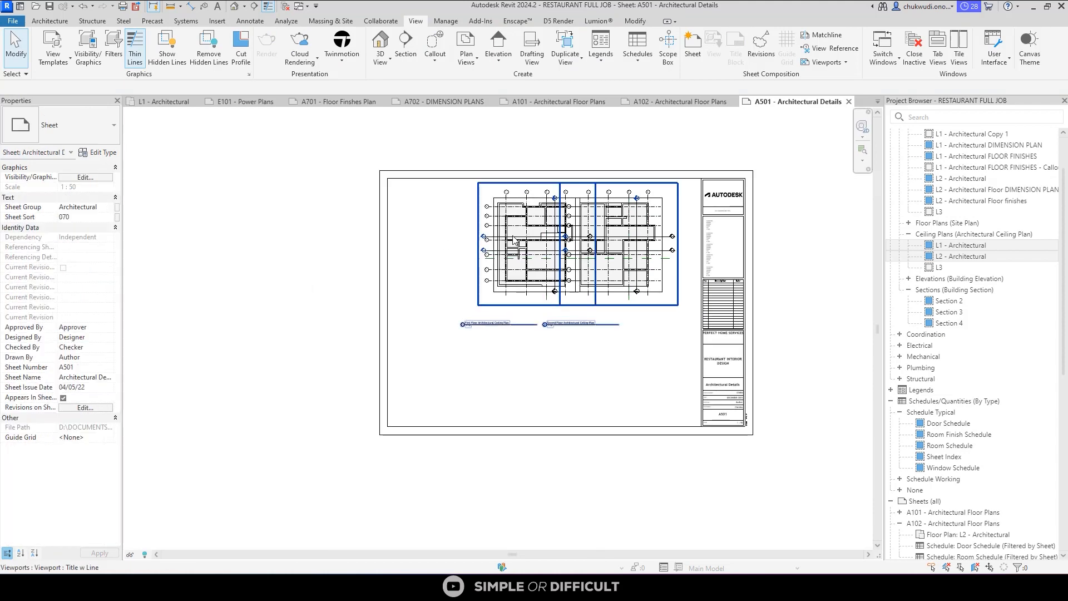
{"action": "left_click", "coordinate": [641, 241], "text": "ctrl"}
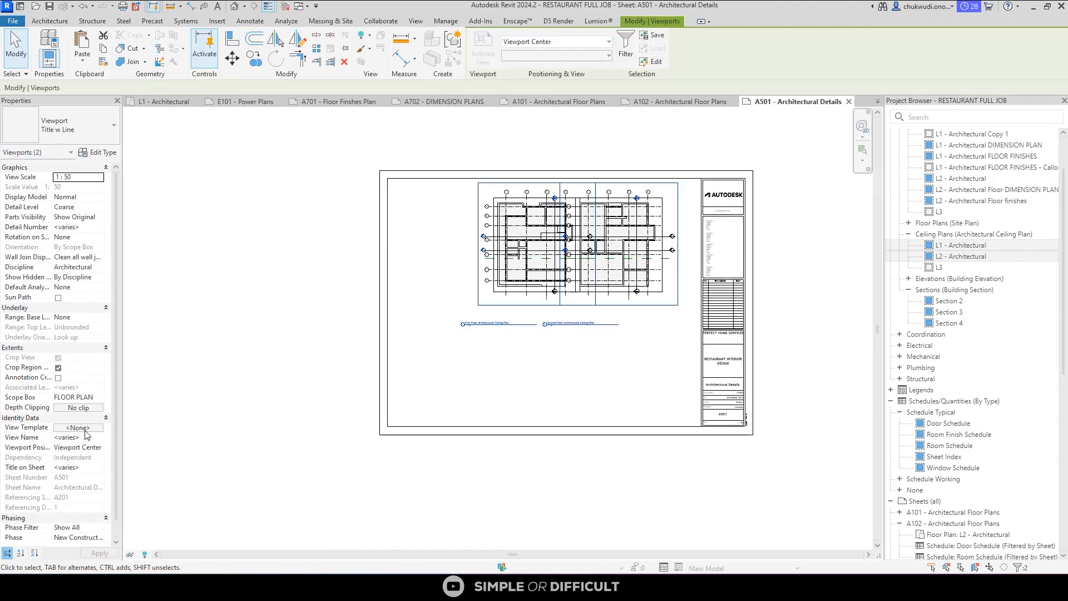
{"action": "left_click", "coordinate": [77, 427]}
{"action": "left_click", "coordinate": [64, 216]}
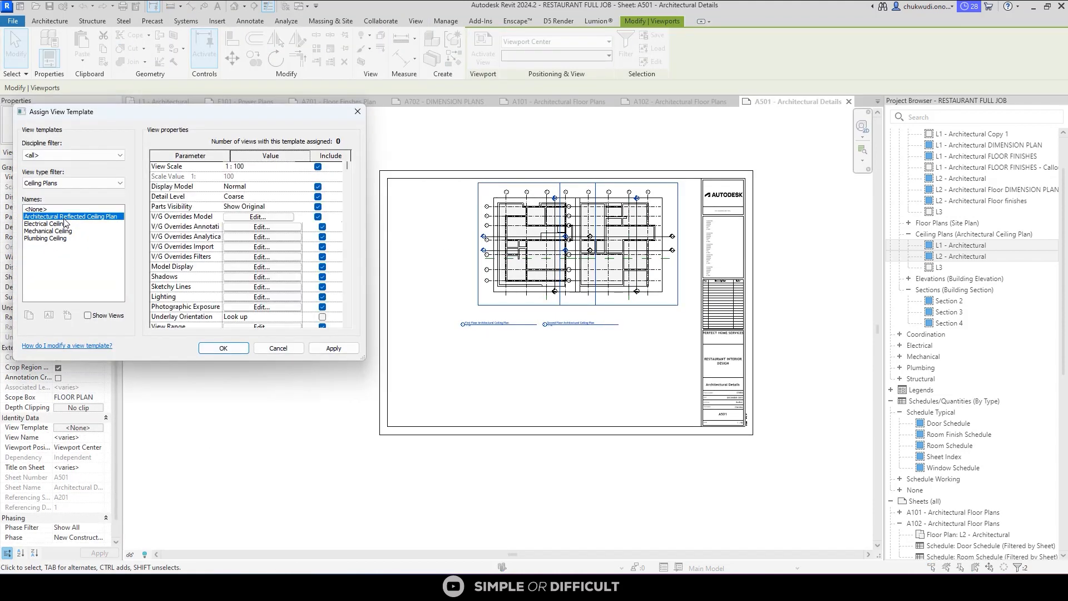
{"action": "left_click", "coordinate": [318, 167]}
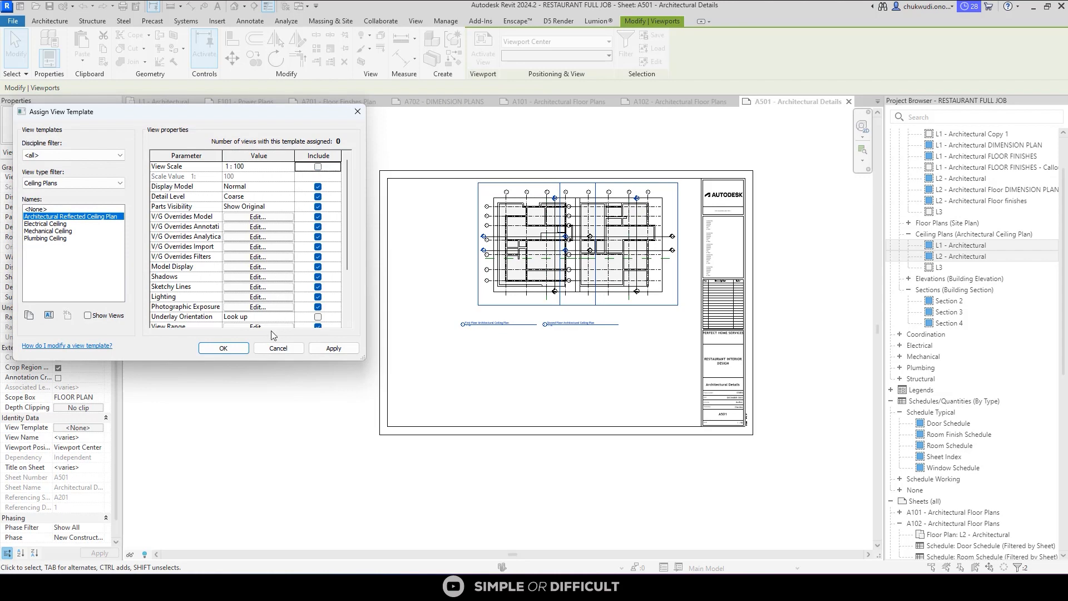
{"action": "left_click", "coordinate": [222, 348]}
{"action": "scroll", "coordinate": [637, 232], "scroll_direction": "up", "scroll_amount": 4}
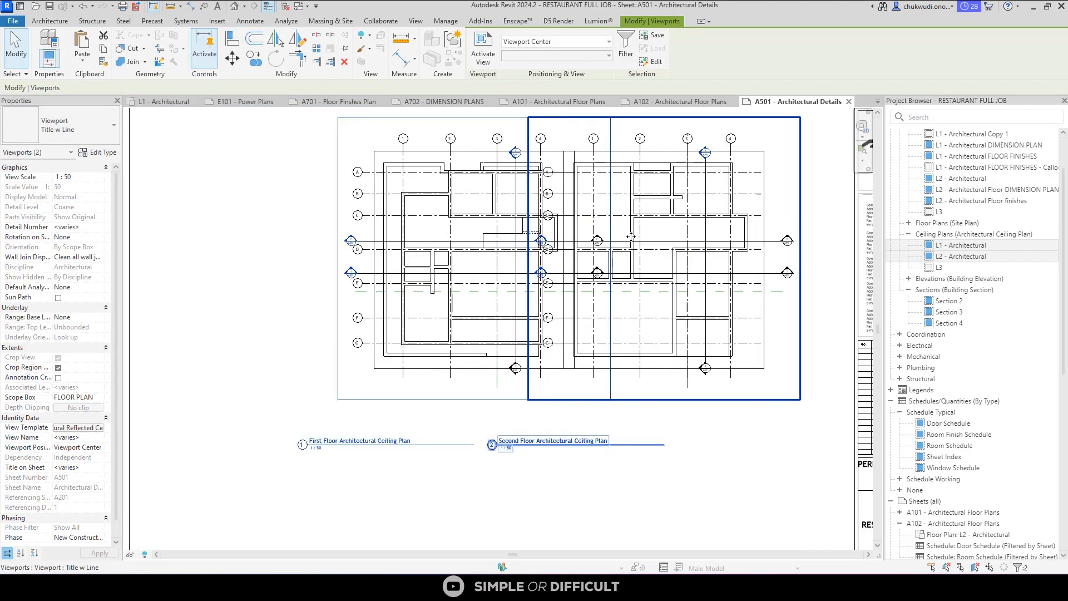
{"action": "scroll", "coordinate": [637, 233], "scroll_direction": "down", "scroll_amount": 4}
{"action": "left_click", "coordinate": [288, 360]}
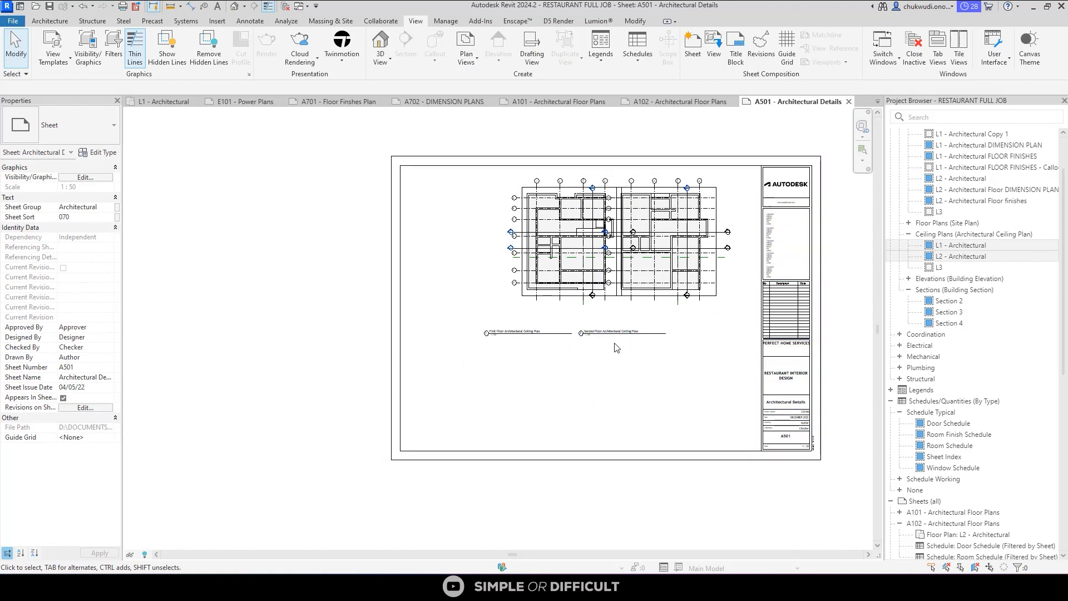
Hide the crop regions of the second floor and first floor ceiling plans on sheet A501.
{"action": "double_click", "coordinate": [687, 217]}
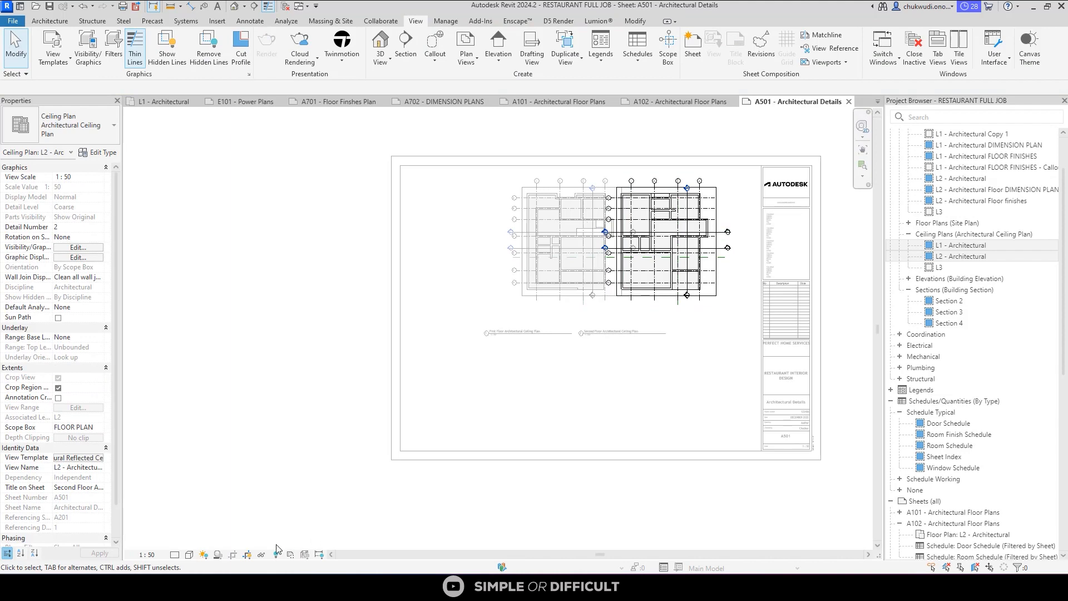
{"action": "left_click", "coordinate": [247, 556]}
{"action": "double_click", "coordinate": [291, 394]}
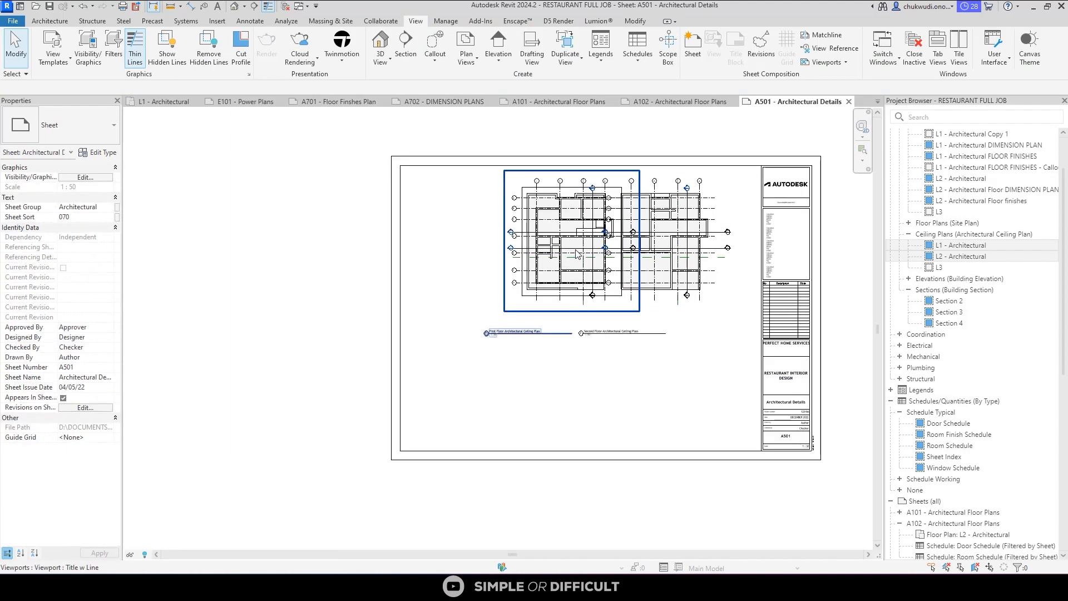
{"action": "double_click", "coordinate": [556, 251]}
{"action": "left_click", "coordinate": [249, 556]}
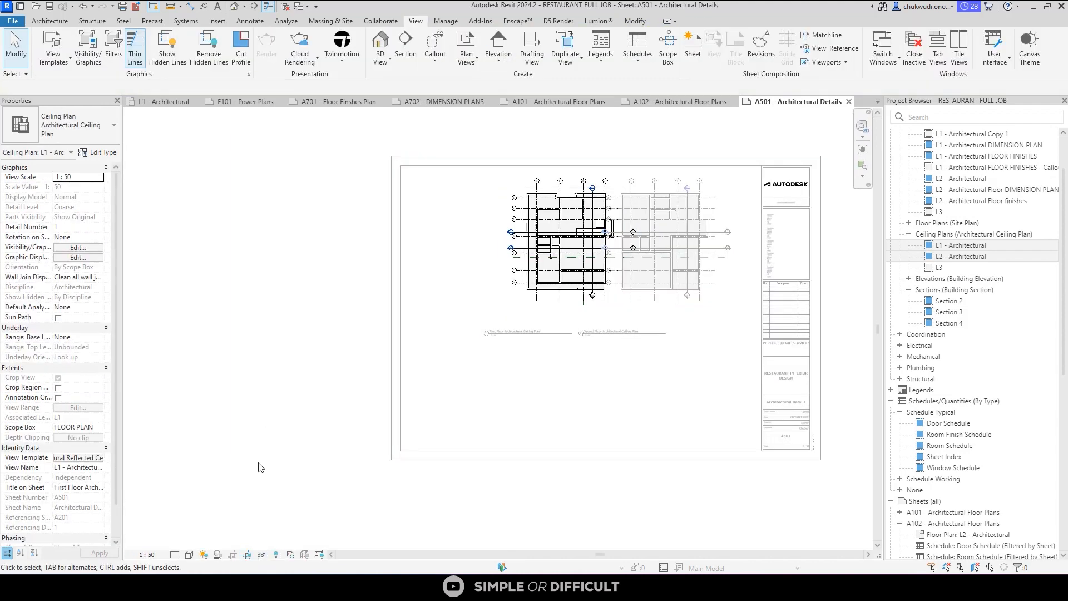
{"action": "double_click", "coordinate": [259, 529]}
{"action": "left_click", "coordinate": [652, 212]}
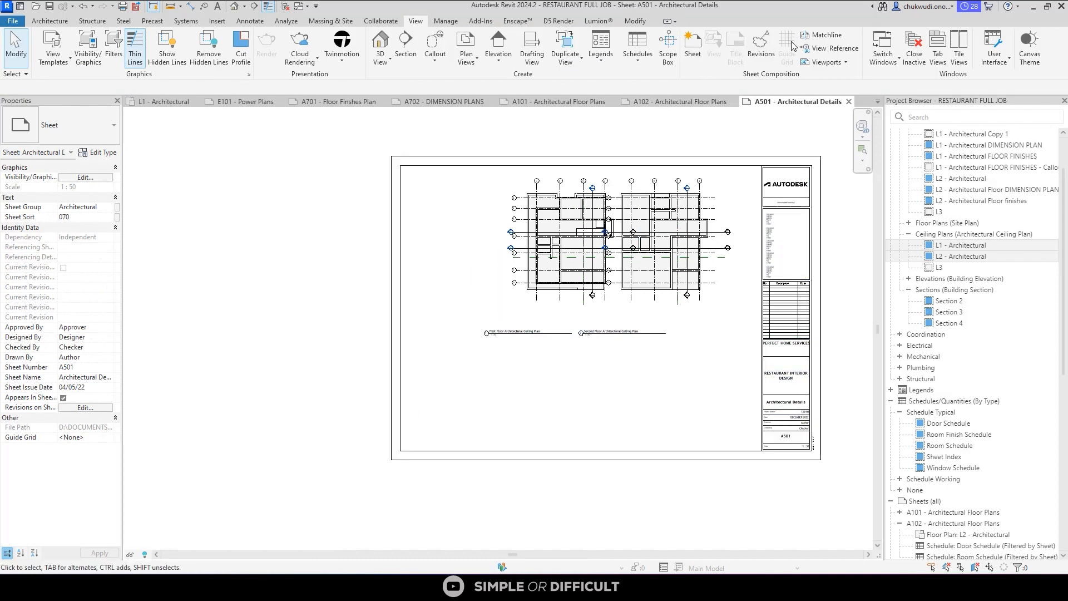
Assign the existing TUTORIAL GUIDE GRID 1 to sheet A501.
{"action": "scroll", "coordinate": [465, 208], "scroll_direction": "down", "scroll_amount": 2}
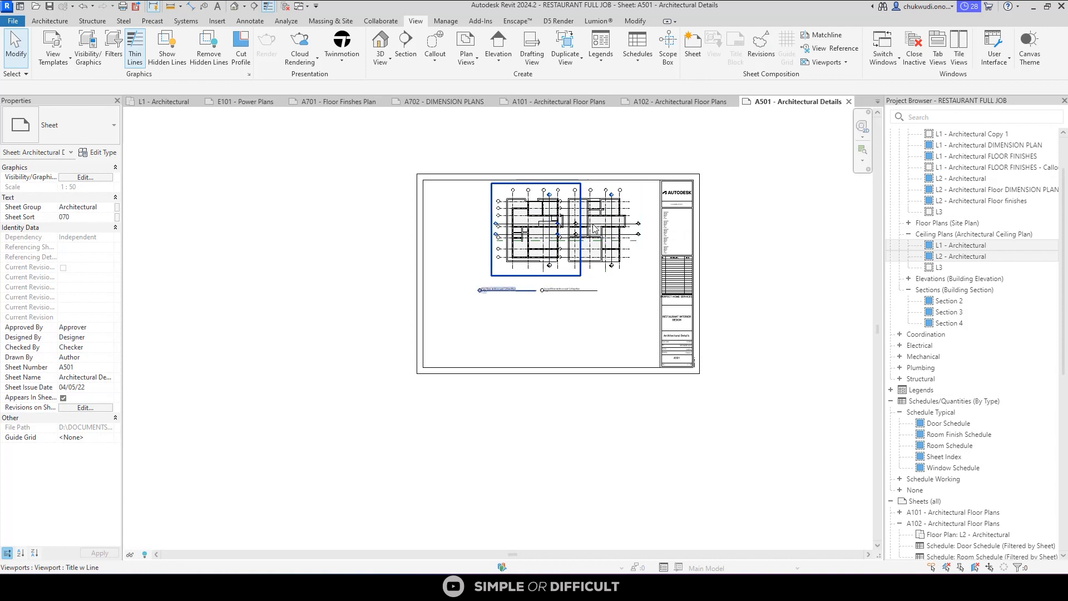
{"action": "left_click", "coordinate": [702, 231]}
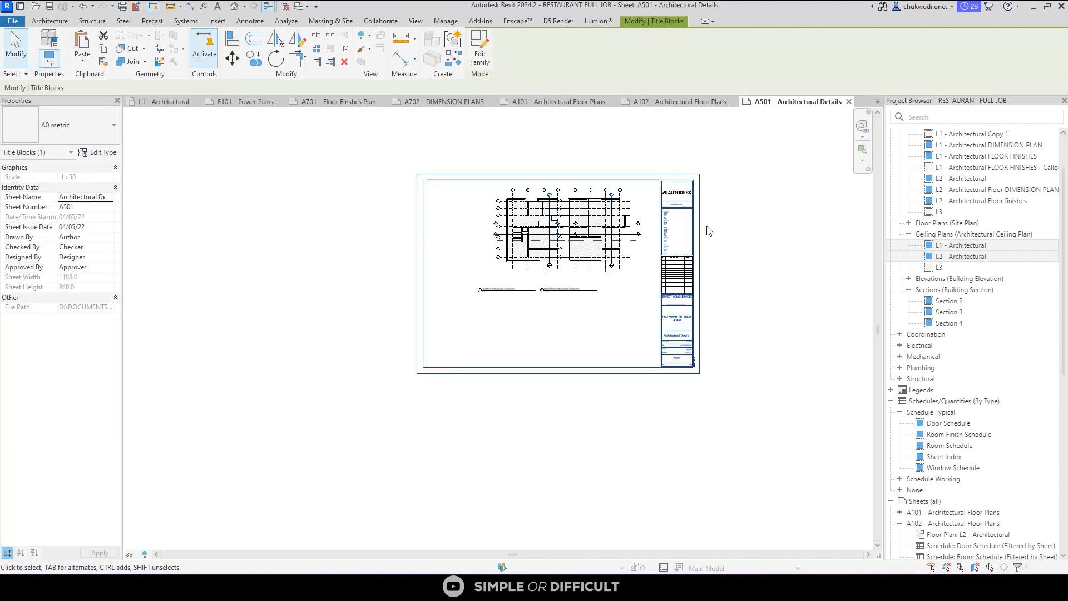
{"action": "left_click", "coordinate": [734, 229]}
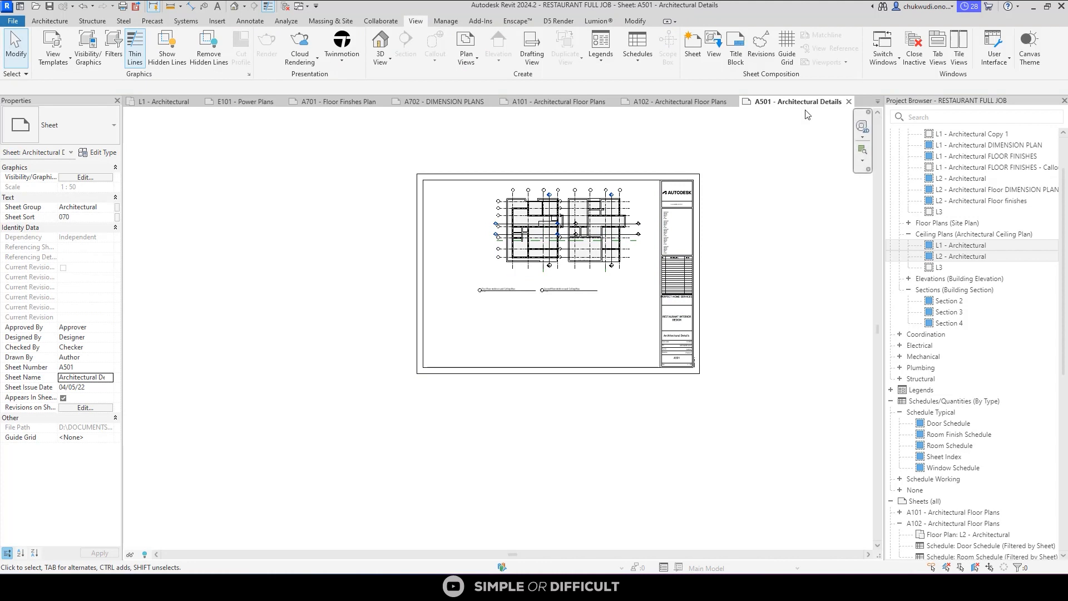
{"action": "left_click", "coordinate": [796, 45]}
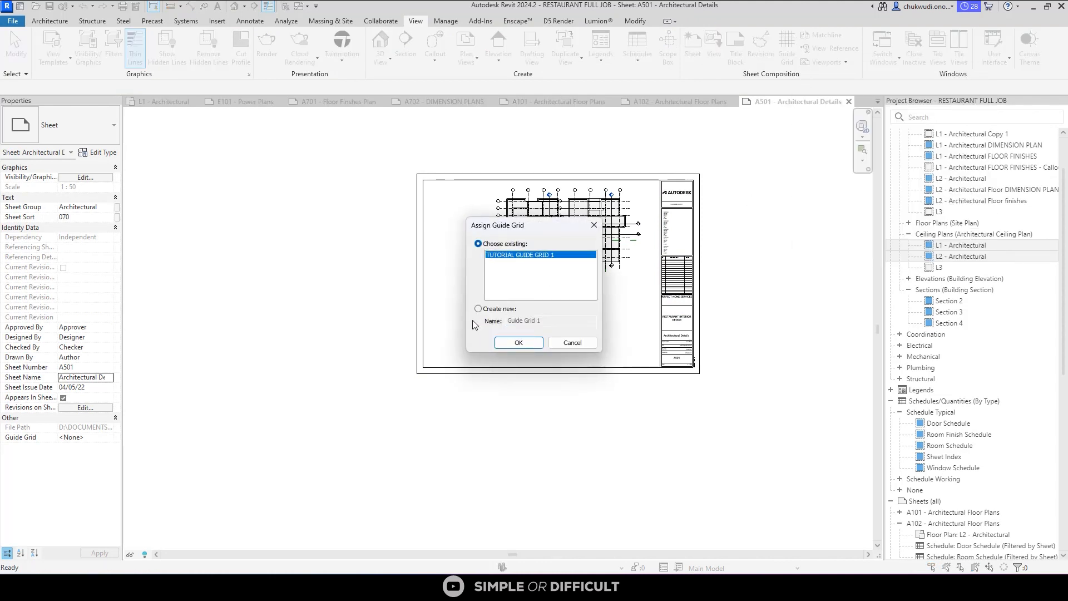
{"action": "left_click", "coordinate": [512, 349]}
{"action": "scroll", "coordinate": [508, 345], "scroll_direction": "up", "scroll_amount": 4}
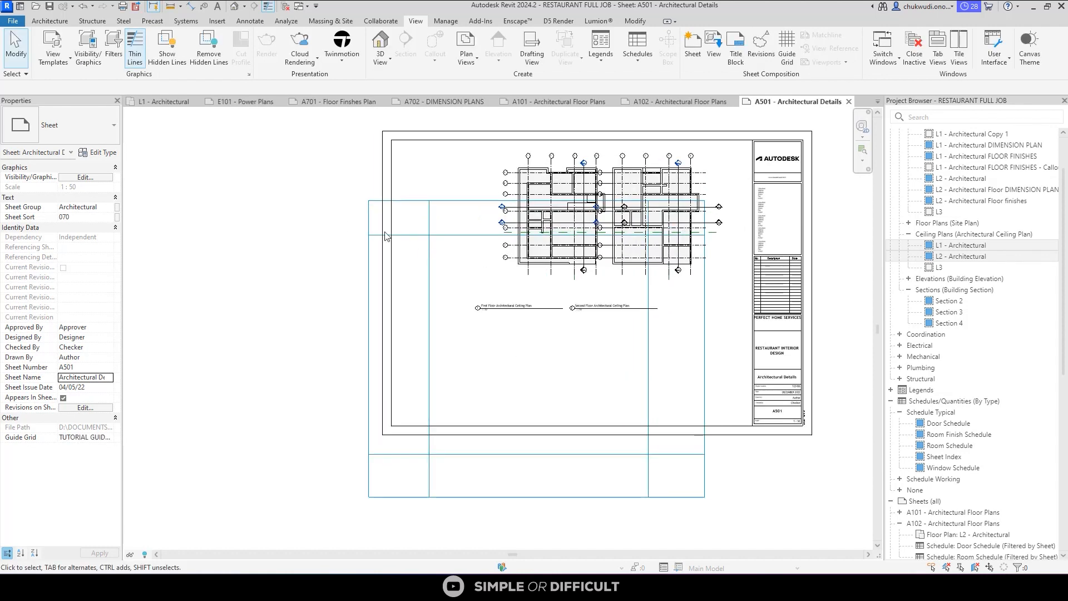
Move the First Floor Architectural Ceiling Plan viewport so its grid A/1 intersection lands on the guide grid's upper-left inner intersection.
{"action": "left_click", "coordinate": [556, 250]}
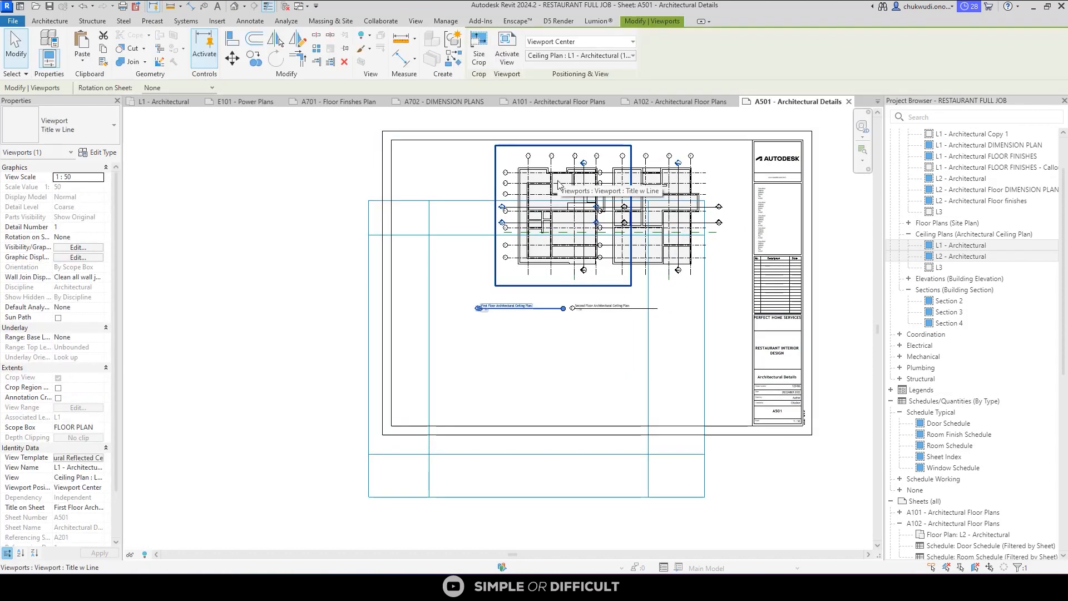
{"action": "left_click", "coordinate": [233, 59]}
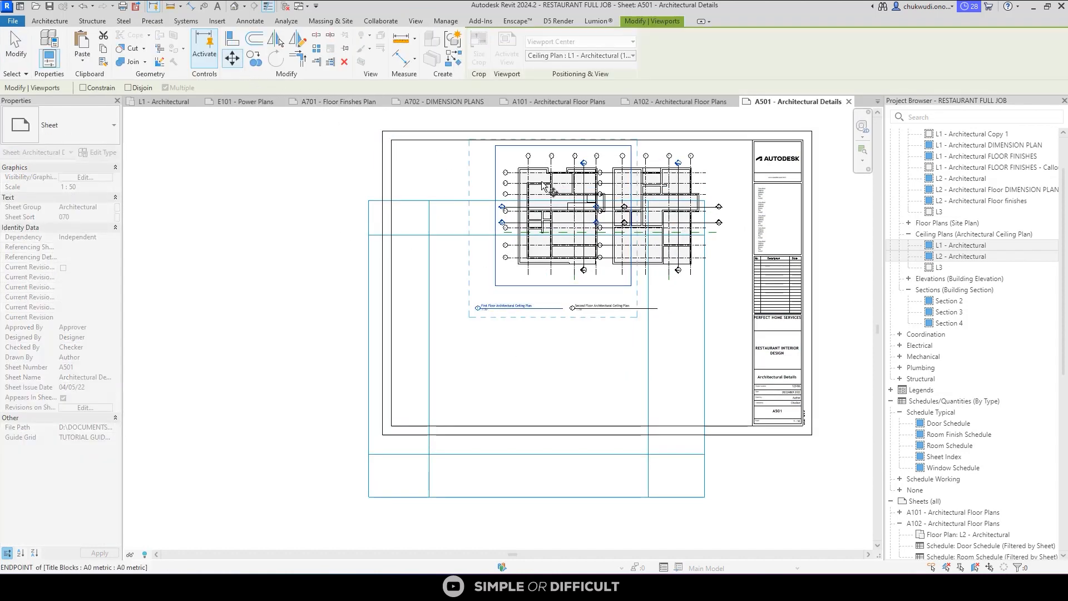
{"action": "scroll", "coordinate": [543, 185], "scroll_direction": "up", "scroll_amount": 6}
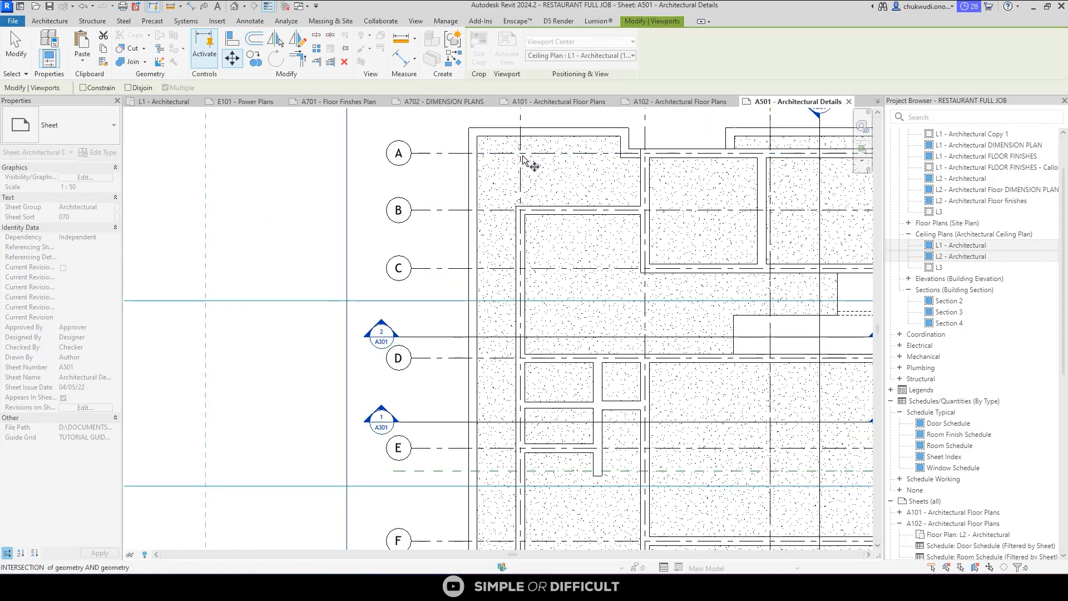
{"action": "left_click", "coordinate": [523, 160]}
{"action": "scroll", "coordinate": [639, 210], "scroll_direction": "down", "scroll_amount": 5}
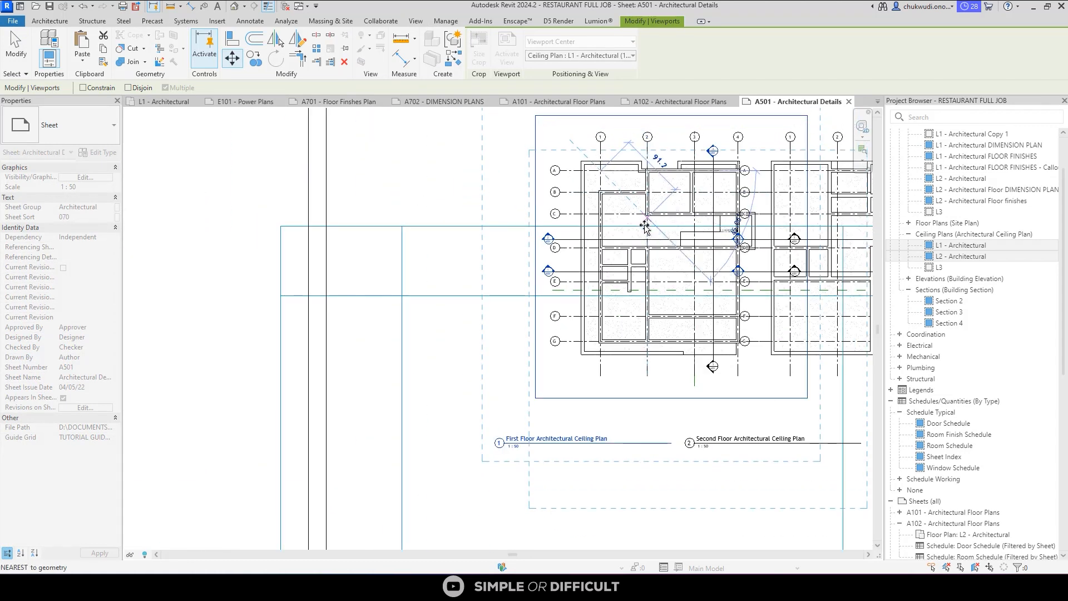
{"action": "scroll", "coordinate": [400, 297], "scroll_direction": "up", "scroll_amount": 3}
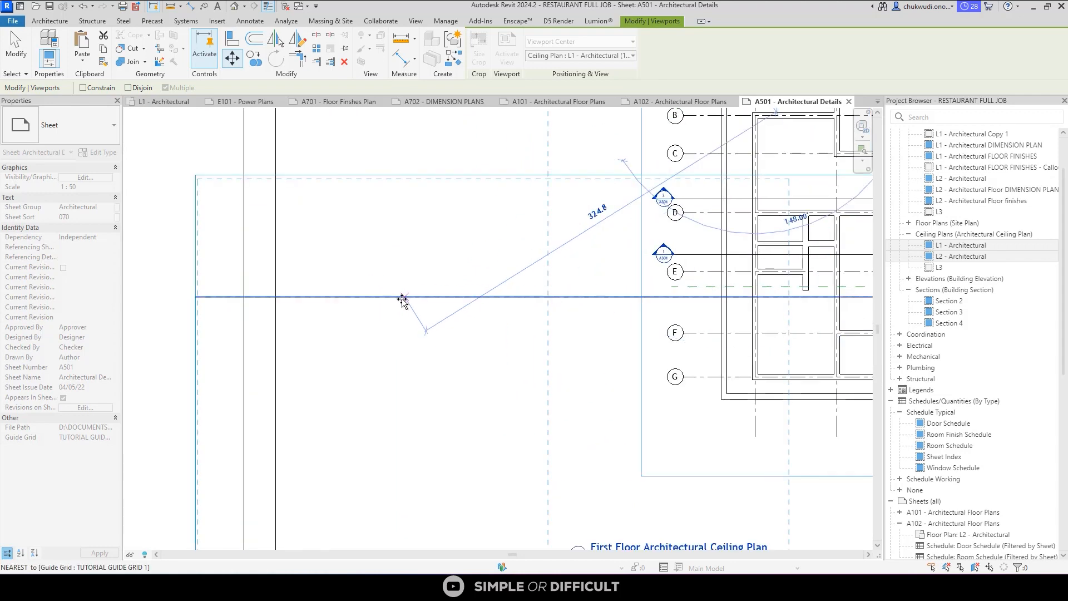
{"action": "left_click", "coordinate": [408, 298]}
{"action": "scroll", "coordinate": [559, 269], "scroll_direction": "down", "scroll_amount": 6}
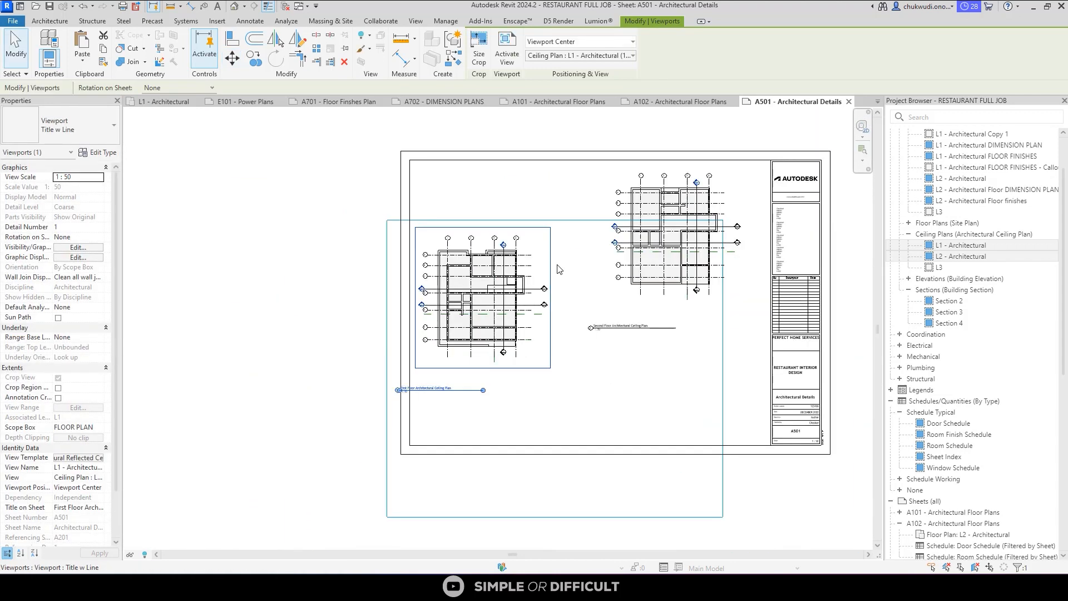
Move the Second Floor Architectural Ceiling Plan viewport so its grid A/1 intersection lands on the guide grid's upper-right inner intersection.
{"action": "middle_click_drag", "start_coordinate": [559, 270], "coordinate": [382, 250]}
{"action": "left_click", "coordinate": [535, 188]}
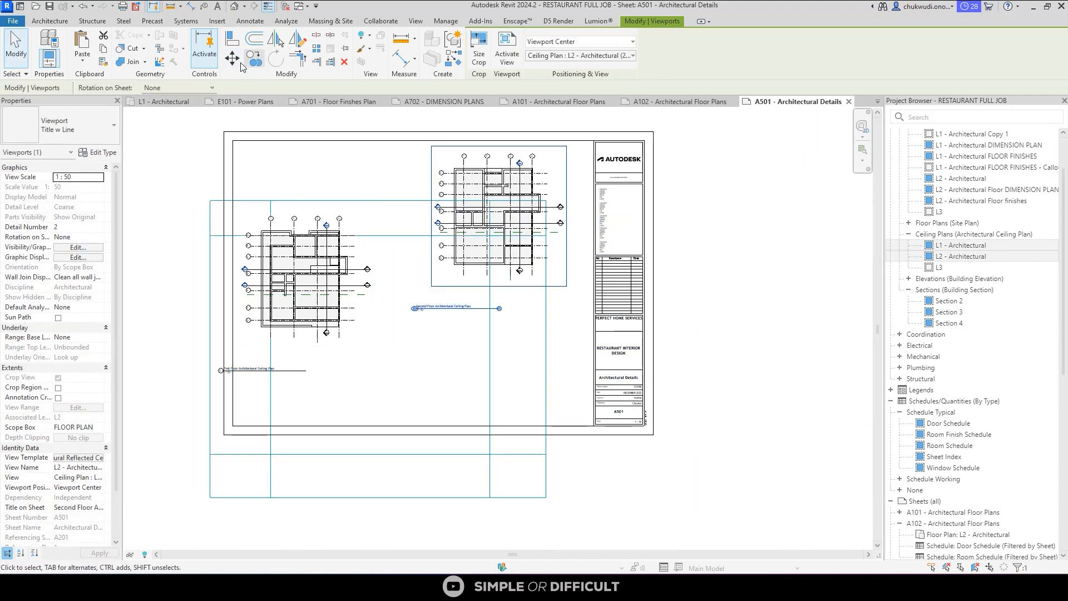
{"action": "key", "text": "m"}
{"action": "key", "text": "v"}
{"action": "scroll", "coordinate": [486, 257], "scroll_direction": "up", "scroll_amount": 3}
{"action": "scroll", "coordinate": [507, 184], "scroll_direction": "up", "scroll_amount": 3}
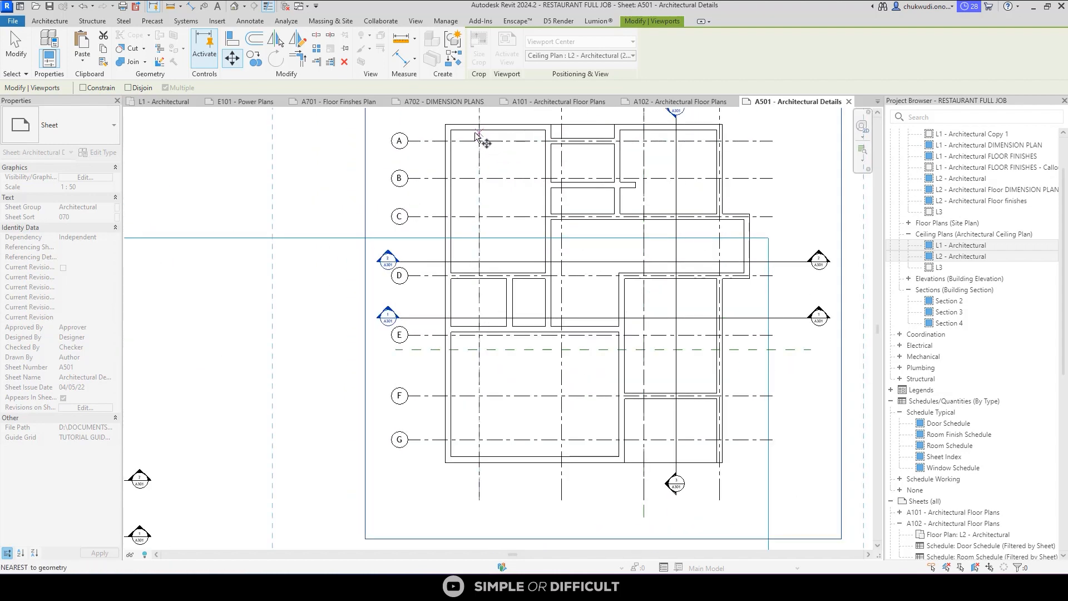
{"action": "left_click", "coordinate": [513, 121]}
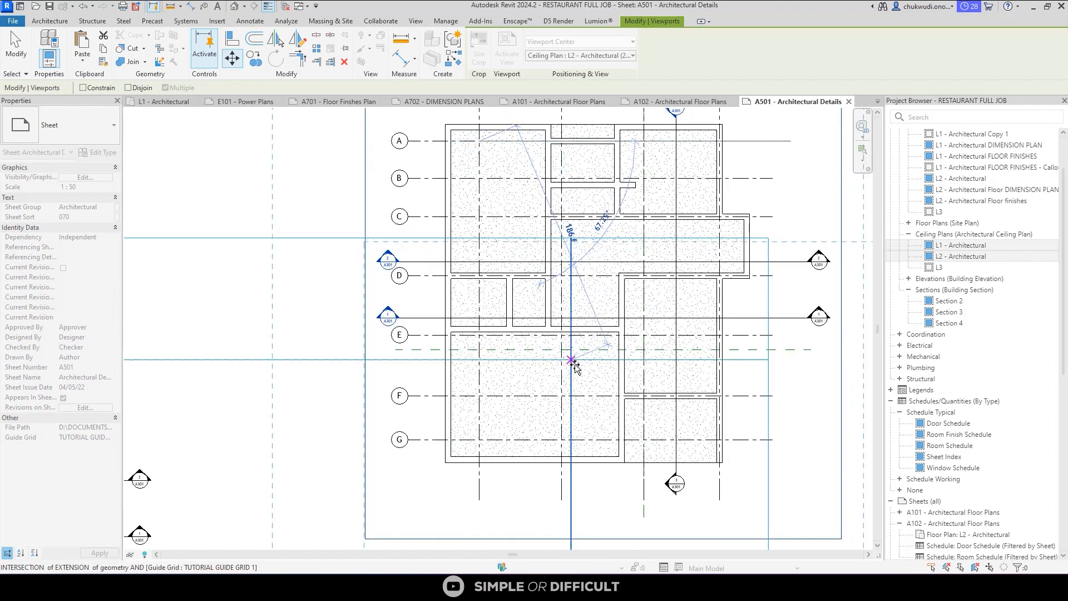
{"action": "left_click", "coordinate": [603, 340]}
{"action": "scroll", "coordinate": [598, 285], "scroll_direction": "down", "scroll_amount": 1}
{"action": "scroll", "coordinate": [597, 286], "scroll_direction": "down", "scroll_amount": 4}
{"action": "left_click", "coordinate": [664, 246]}
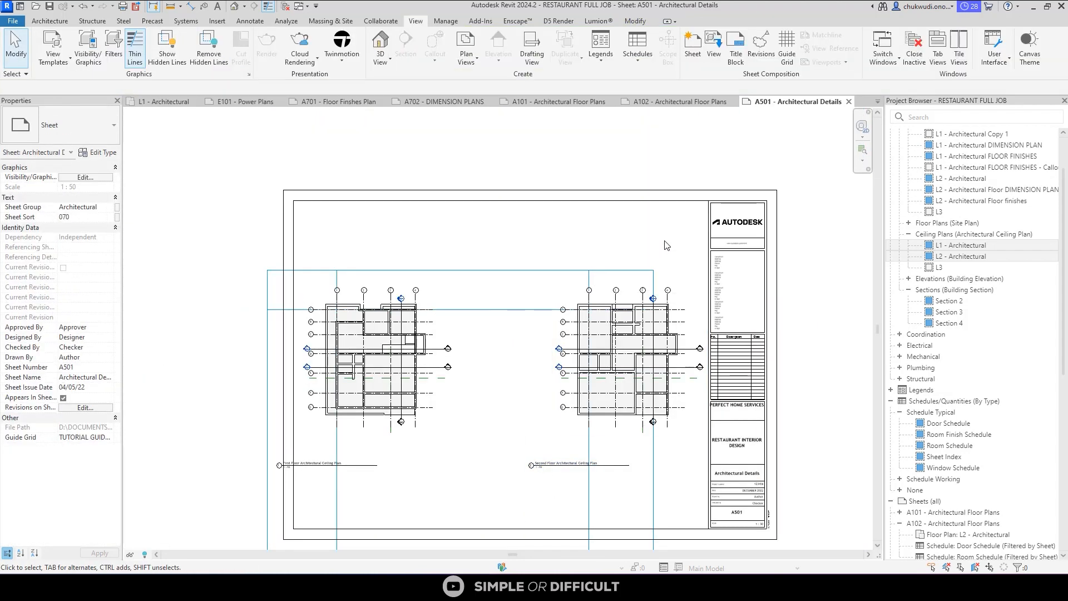
Reposition the First Floor Architectural Ceiling Plan title directly beneath its plan, inside the sheet border.
{"action": "scroll", "coordinate": [665, 245], "scroll_direction": "down", "scroll_amount": 2}
{"action": "scroll", "coordinate": [352, 388], "scroll_direction": "up", "scroll_amount": 3}
{"action": "scroll", "coordinate": [353, 389], "scroll_direction": "up", "scroll_amount": 1}
{"action": "left_click", "coordinate": [553, 390]}
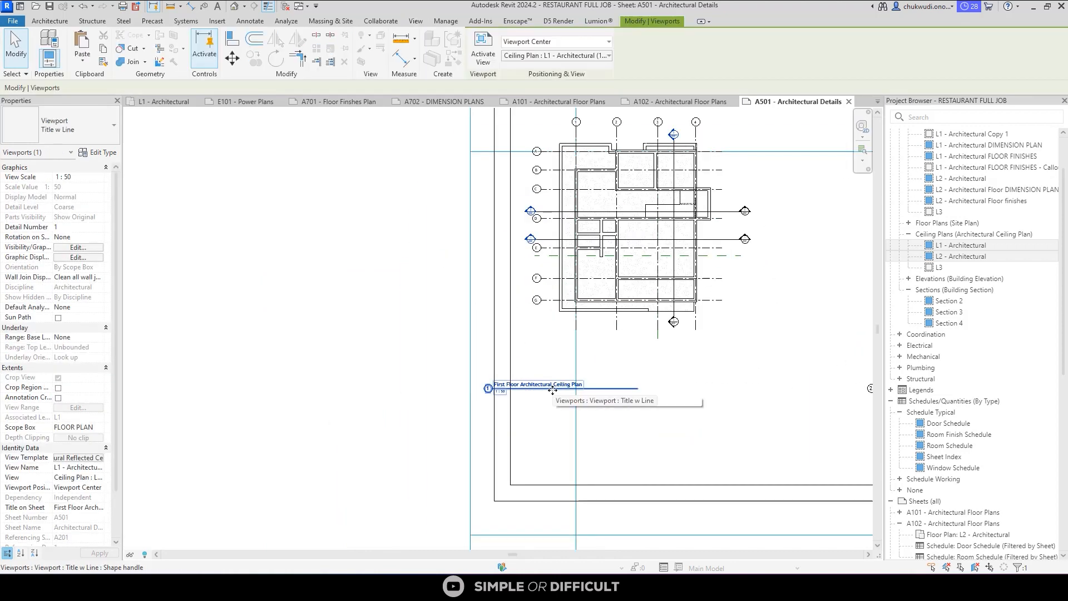
{"action": "left_click_drag", "start_coordinate": [554, 390], "coordinate": [619, 355]}
{"action": "scroll", "coordinate": [617, 356], "scroll_direction": "down", "scroll_amount": 2}
{"action": "middle_click_drag", "start_coordinate": [582, 369], "coordinate": [367, 338]}
{"action": "left_click", "coordinate": [711, 469]}
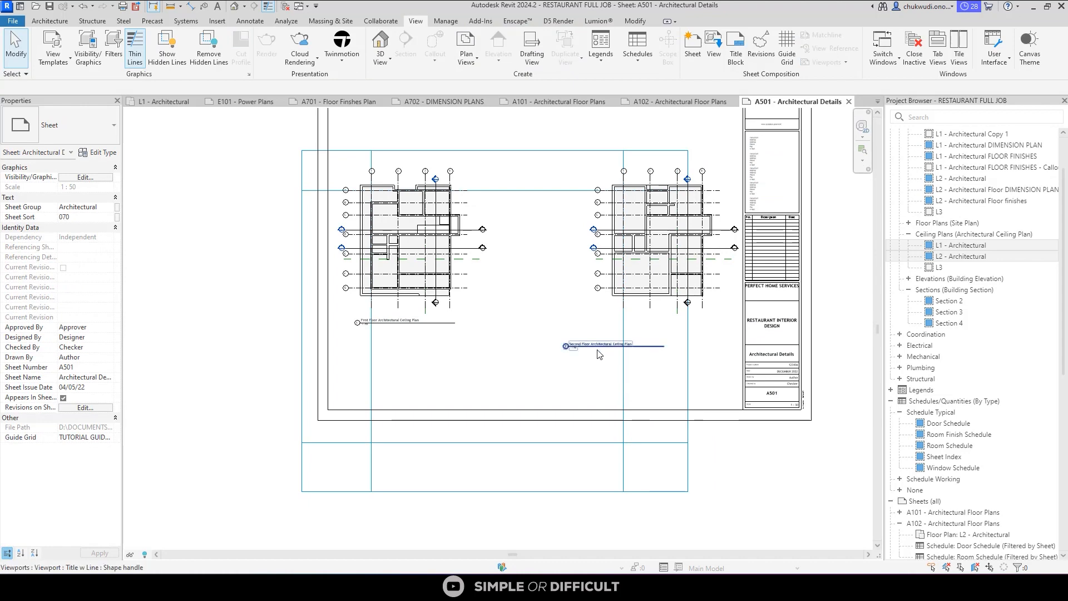
Reposition the Second Floor Architectural Ceiling Plan title beneath its plan, level with the first floor plan's title.
{"action": "left_click", "coordinate": [595, 351]}
{"action": "left_click_drag", "start_coordinate": [603, 336], "coordinate": [640, 325]}
{"action": "left_click", "coordinate": [732, 456]}
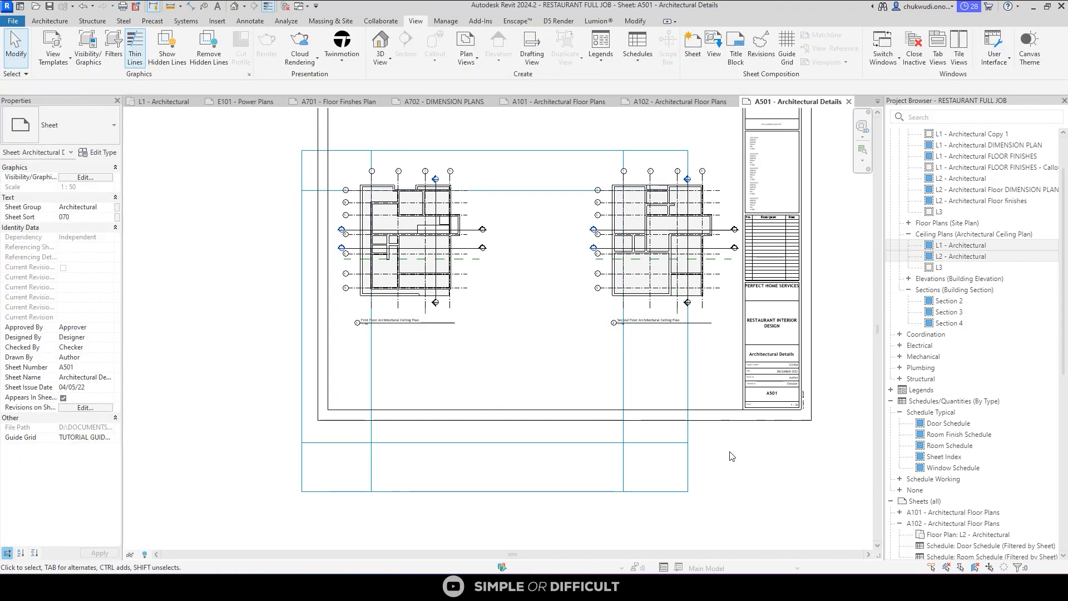